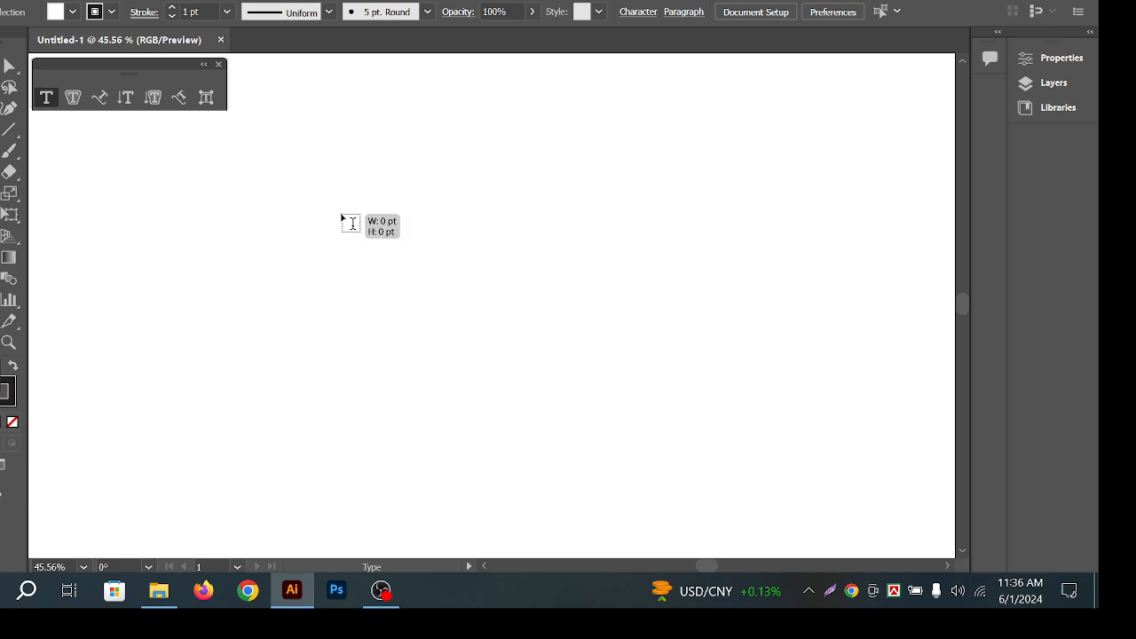
Place a 'Lorem ipsum' point text on the artboard and deselect it.
left_click(342, 217)
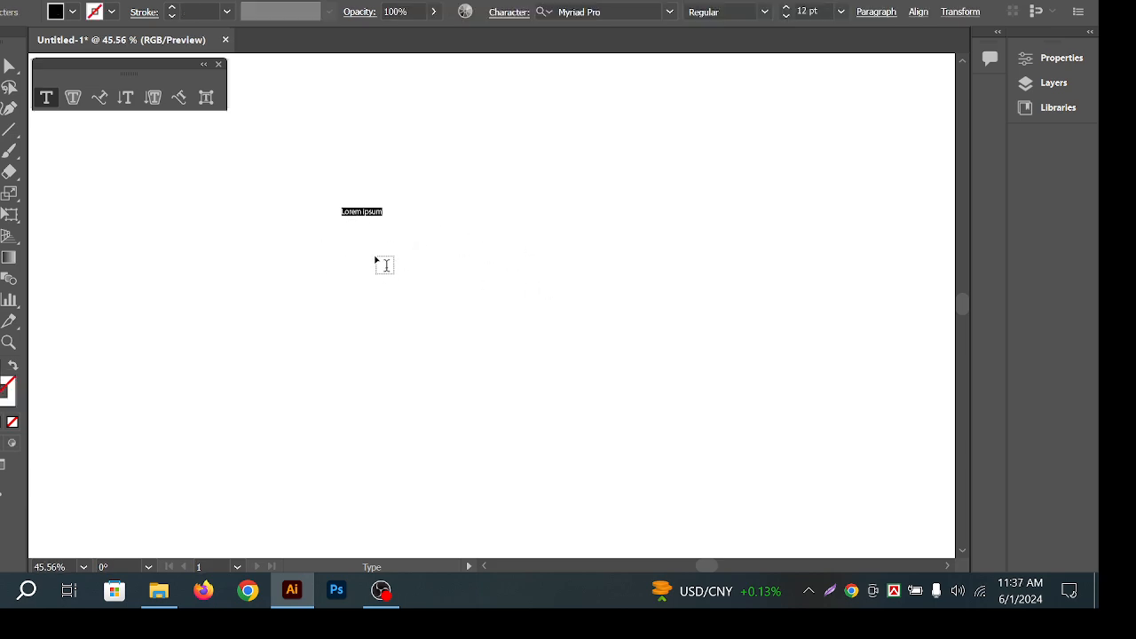
left_click(9, 87)
left_click(396, 250)
Zoom in on the Lorem ipsum text, pan it higher, and drag a paragraph text frame below.
key("z")
left_click_drag(356, 209, 610, 307)
key("v")
left_click_drag(508, 304, 543, 265)
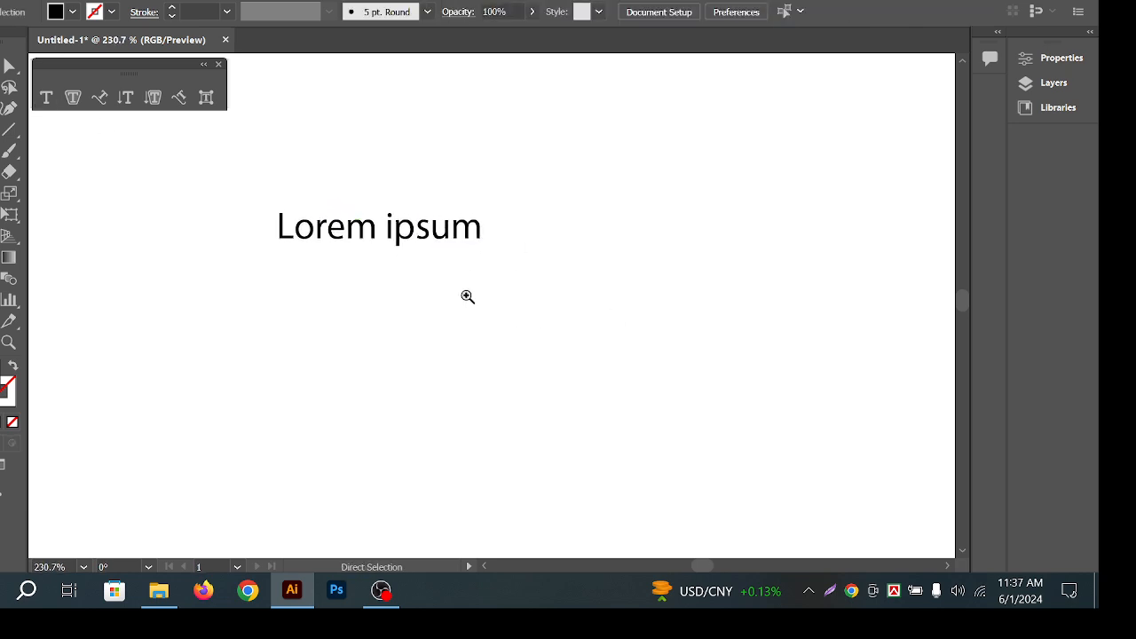
key("space")
left_click_drag(407, 277, 426, 185)
left_click(47, 97)
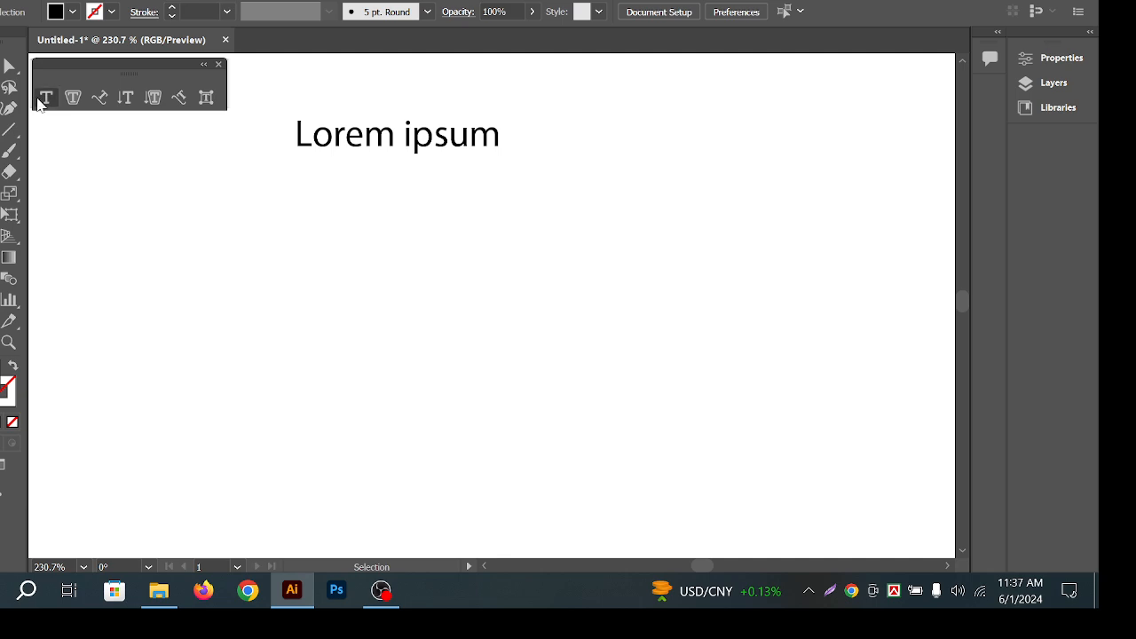
left_click_drag(234, 194, 606, 427)
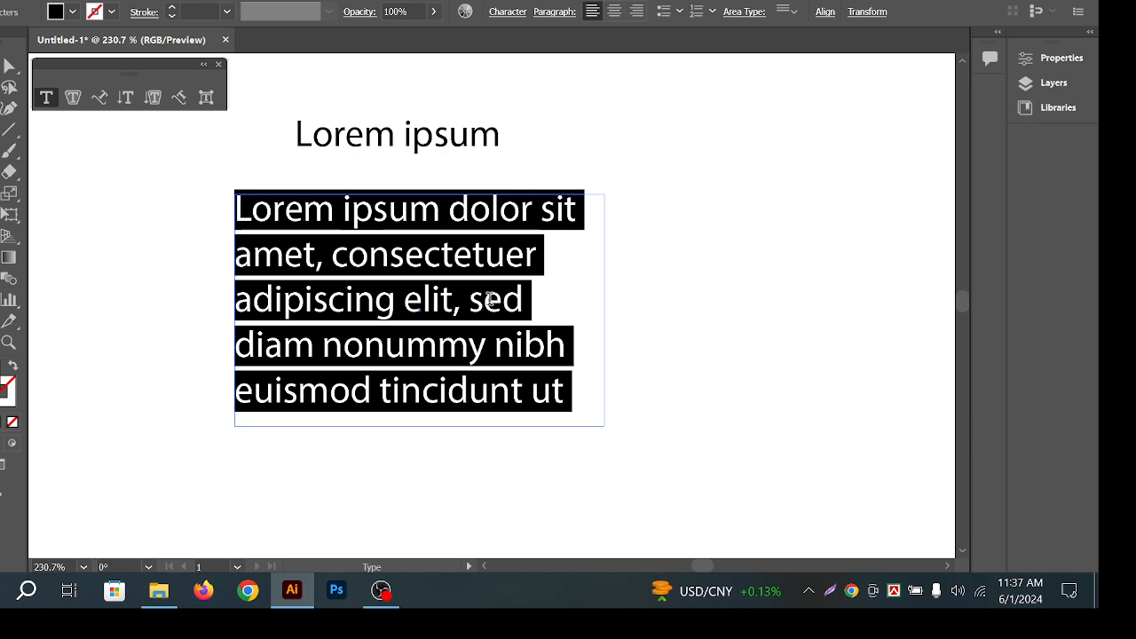
Scroll the paragraph's font size up in Properties, then settle on 12 pt from the size list.
left_click(1048, 60)
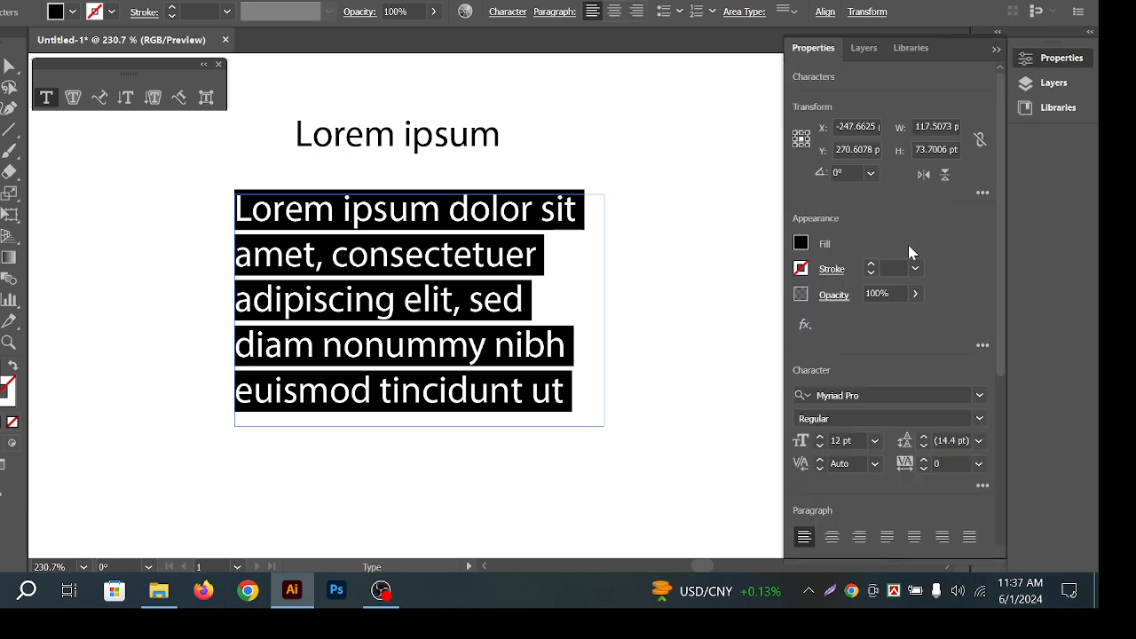
left_click(846, 439)
scroll(846, 439, "up", 8)
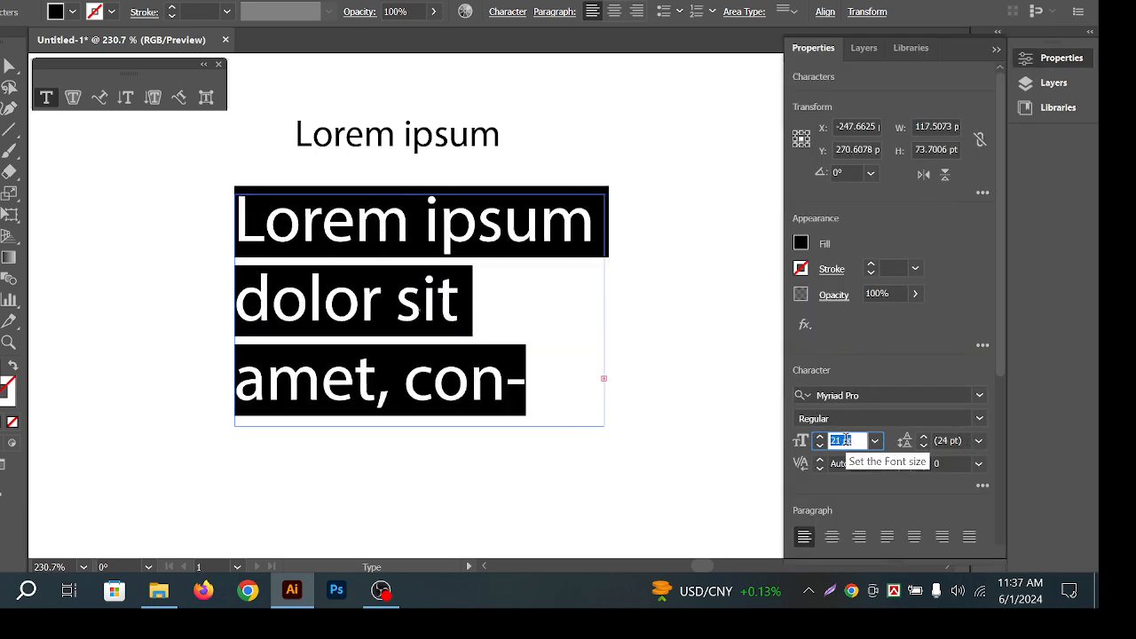
scroll(846, 439, "up", 18)
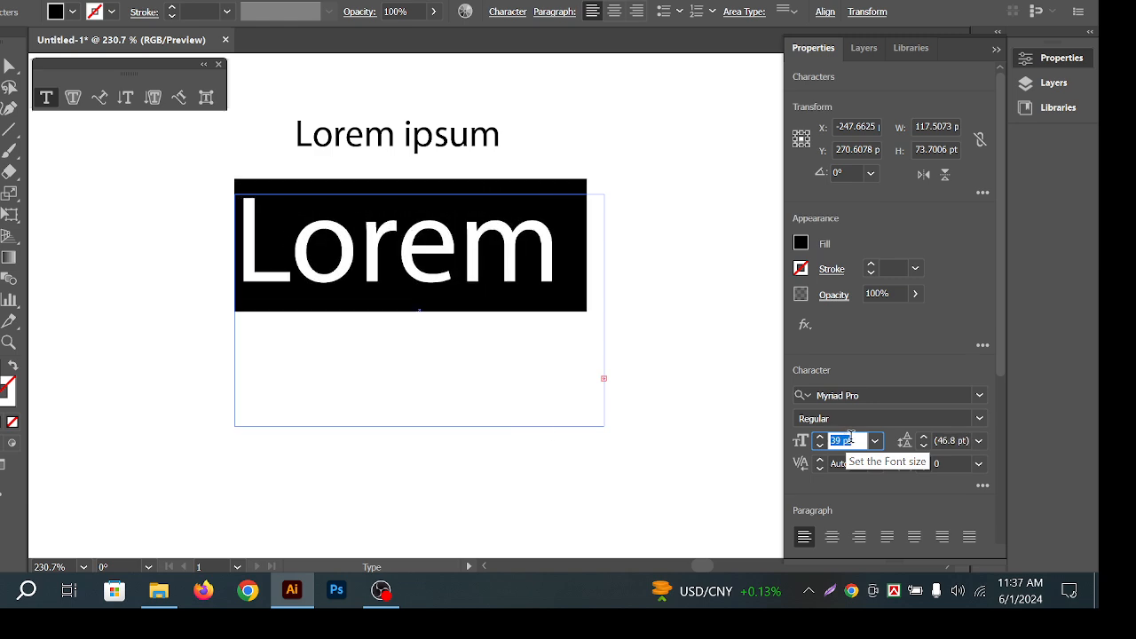
scroll(850, 437, "up", 10)
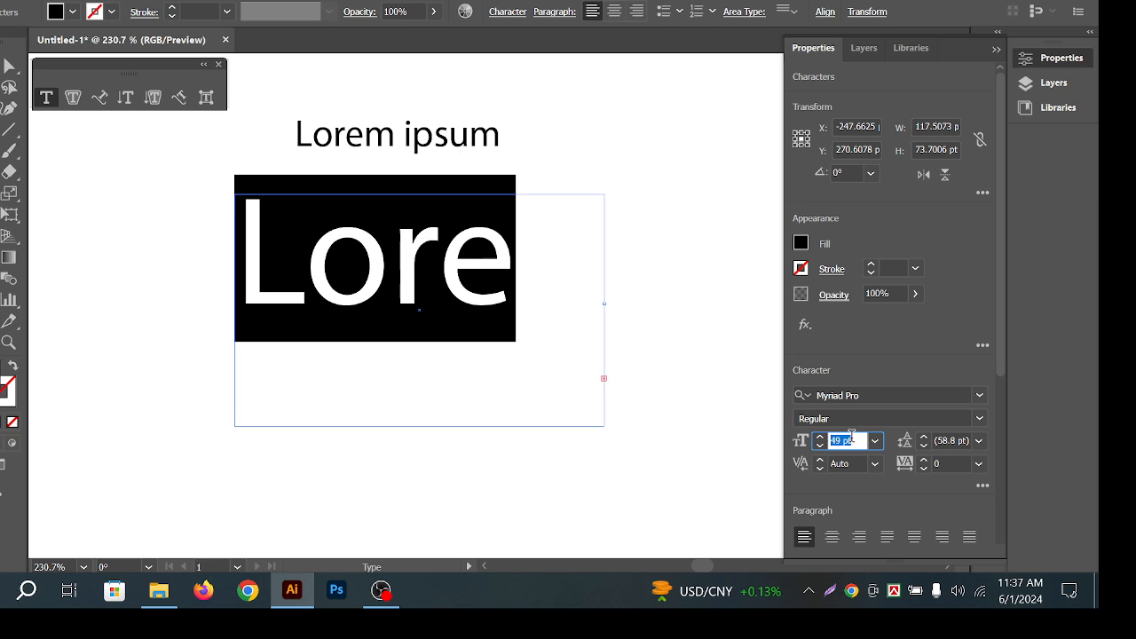
scroll(850, 437, "up", 9)
scroll(851, 437, "down", 4)
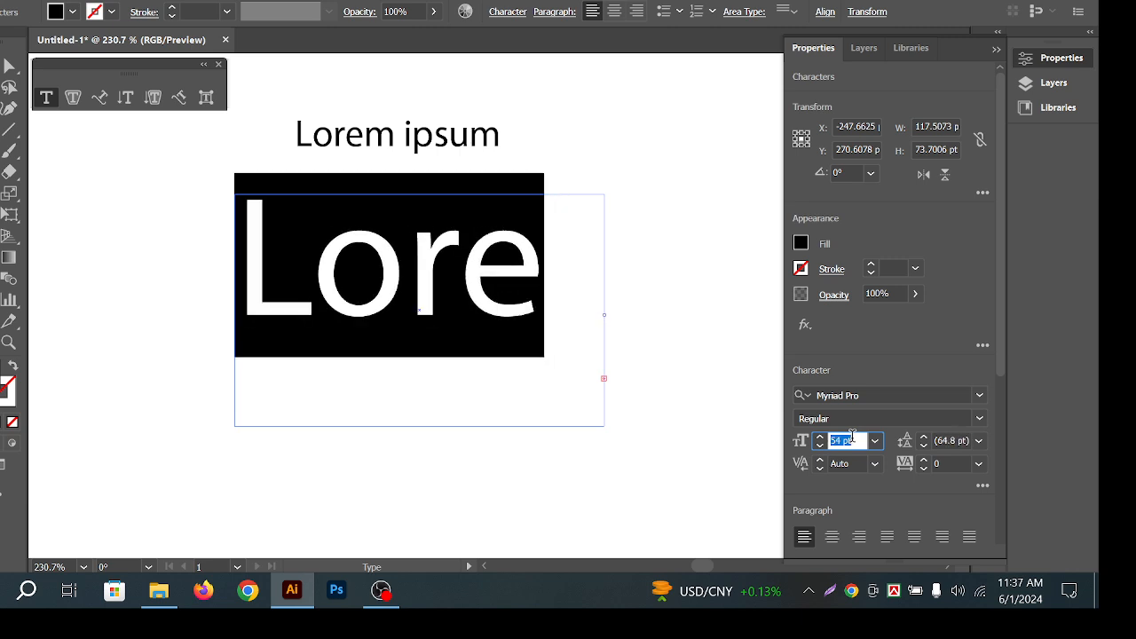
scroll(859, 441, "down", 4)
left_click(875, 440)
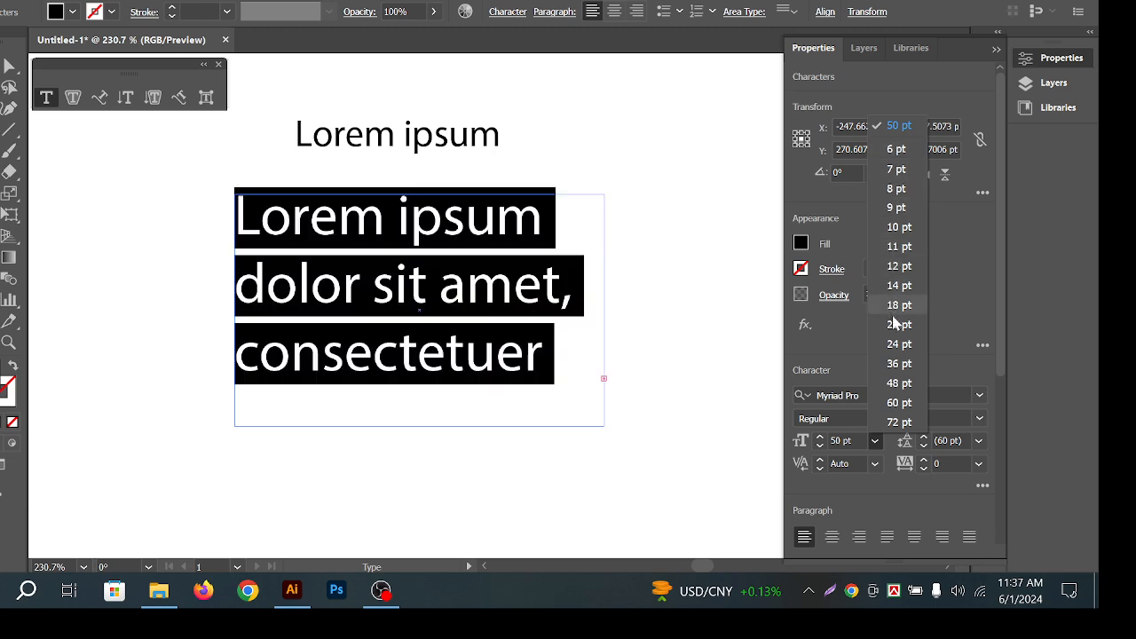
left_click(899, 266)
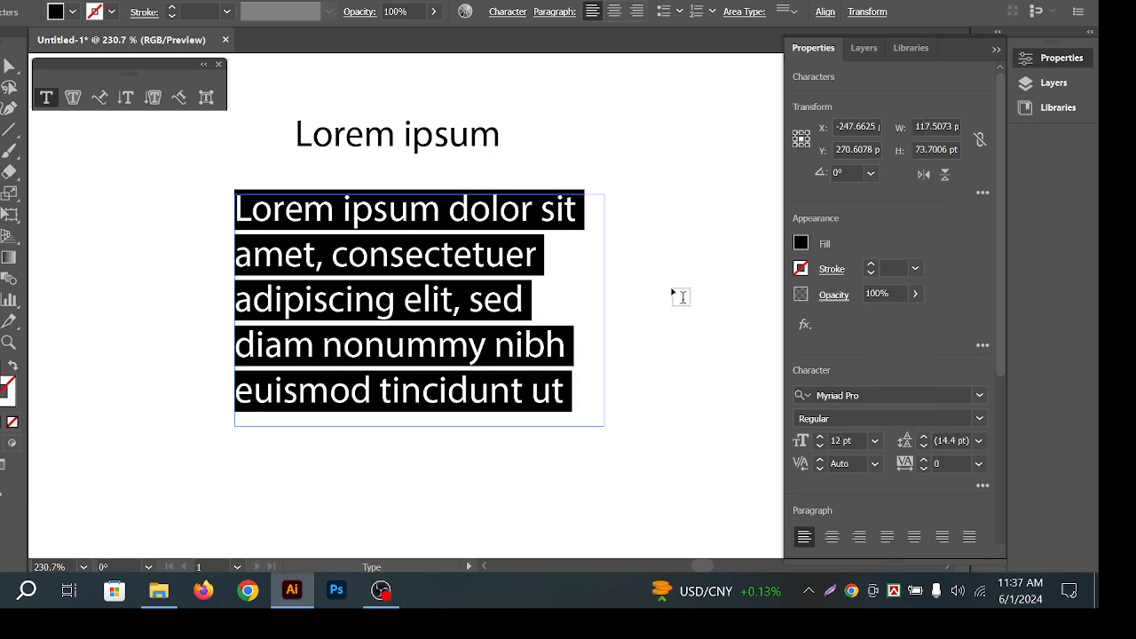
key("Escape")
left_click(115, 234)
Pan the view and delete the Lorem ipsum heading.
left_click(438, 237)
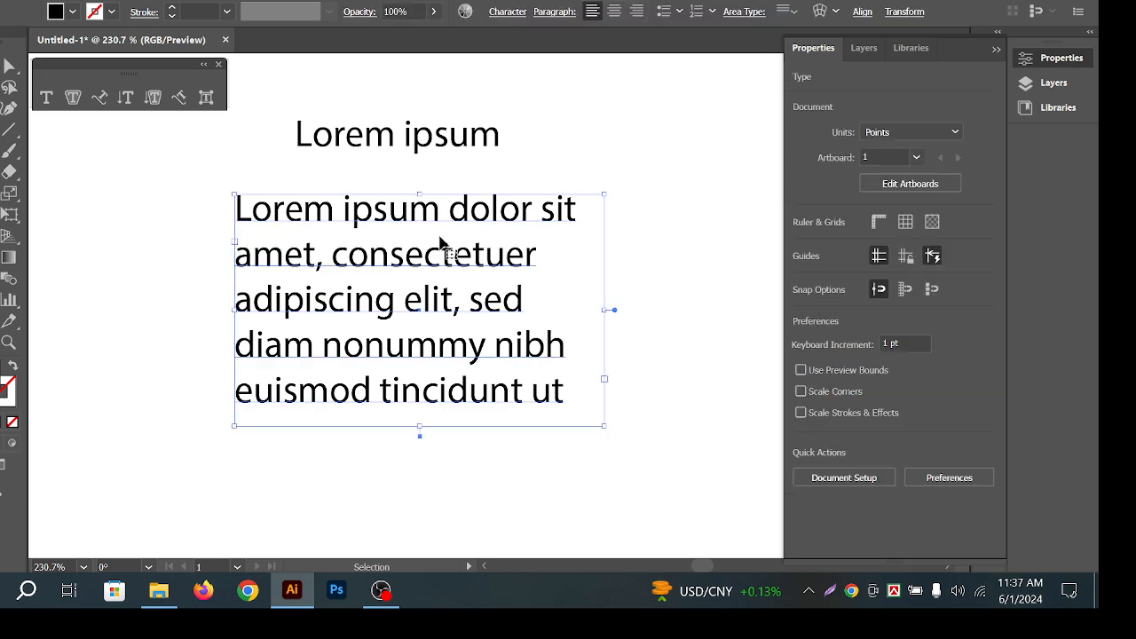
left_click(568, 149)
left_click(527, 213)
left_click(592, 137)
key("space")
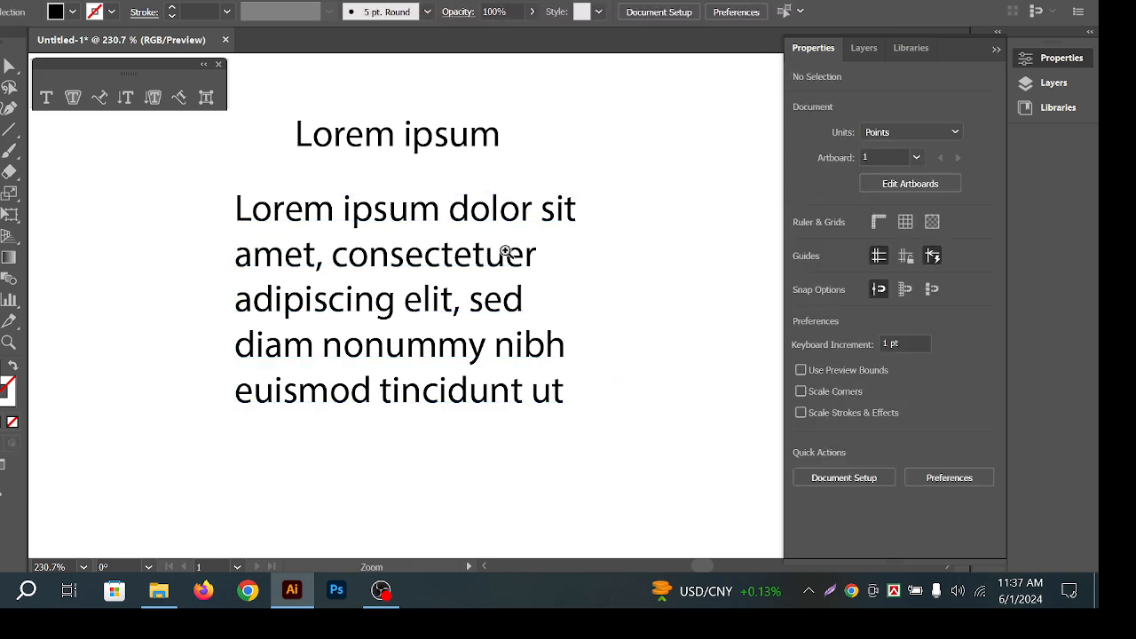
left_click_drag(512, 253, 563, 188)
left_click(433, 139)
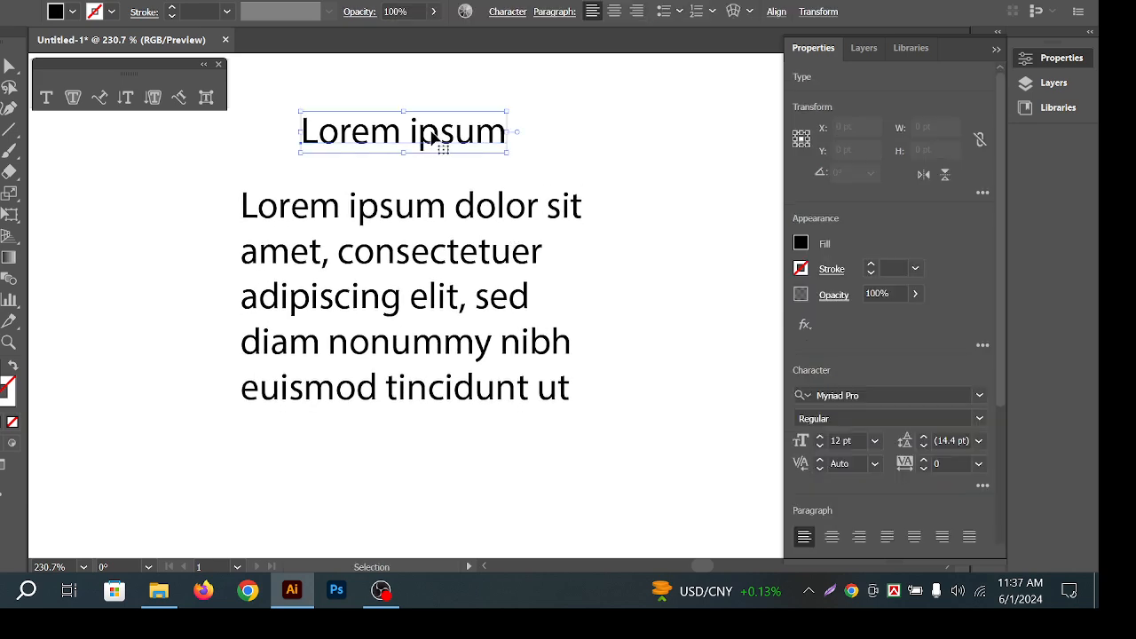
key("Delete")
Delete the paragraph text frame and place a new Lorem ipsum point text near the top.
left_click(446, 292)
left_click(502, 100)
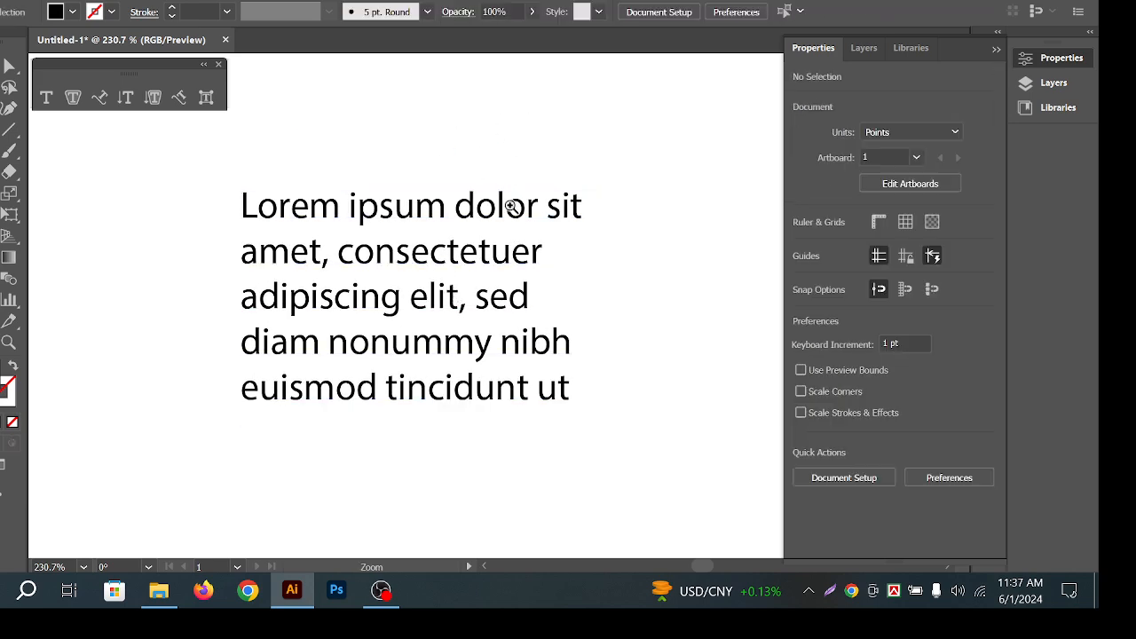
key("space")
left_click_drag(520, 226, 491, 203)
left_click(491, 203)
left_click(462, 118)
key("space")
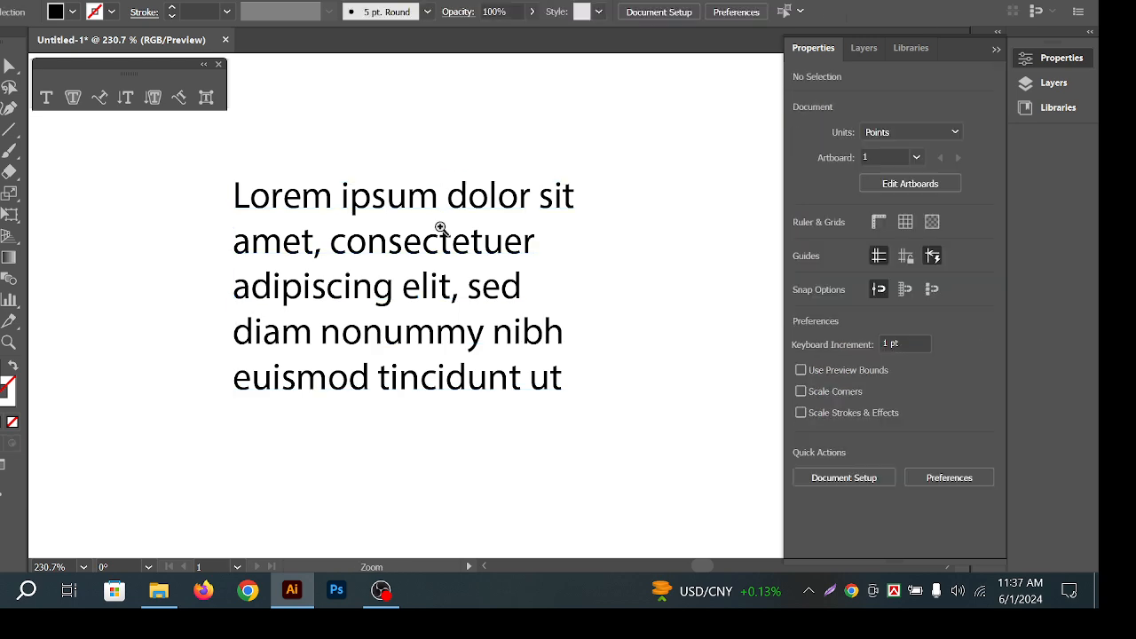
left_click_drag(438, 231, 435, 220)
left_click(429, 215)
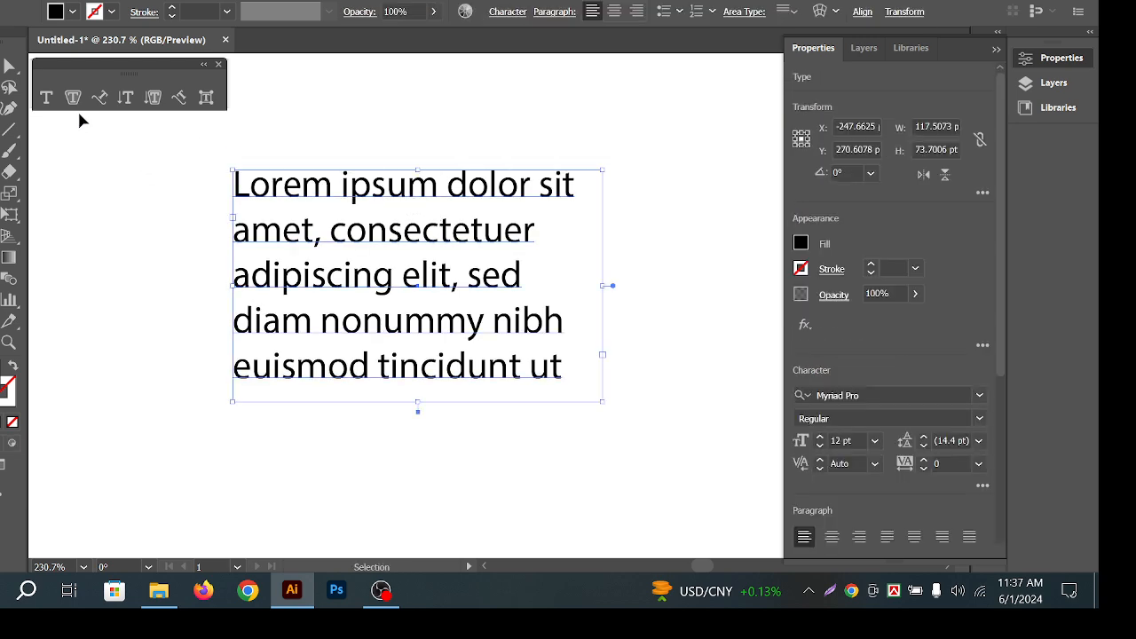
left_click(408, 152)
left_click(535, 246)
key("Delete")
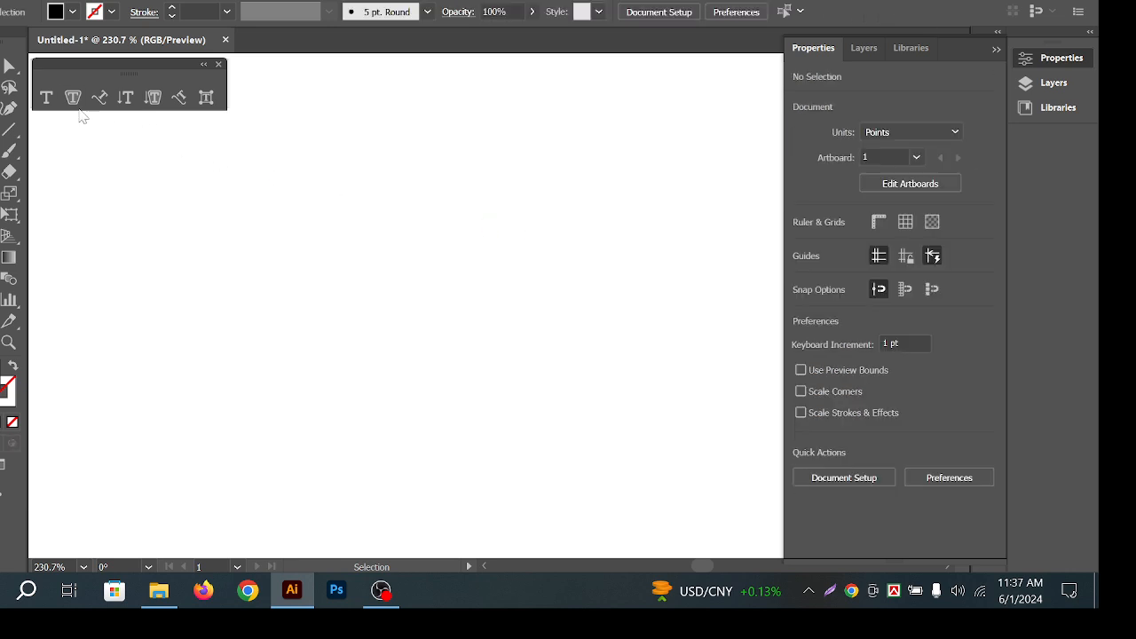
left_click(46, 97)
left_click(360, 124)
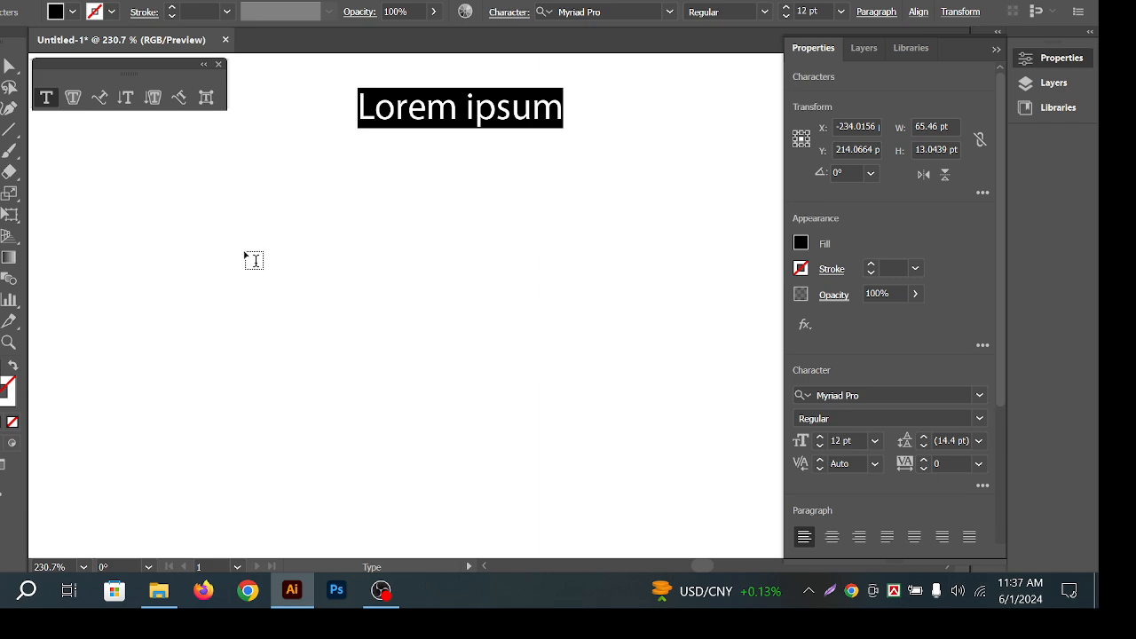
Draw a new placeholder paragraph frame below the title, zoom out, and drag it left.
left_click_drag(323, 200, 604, 497)
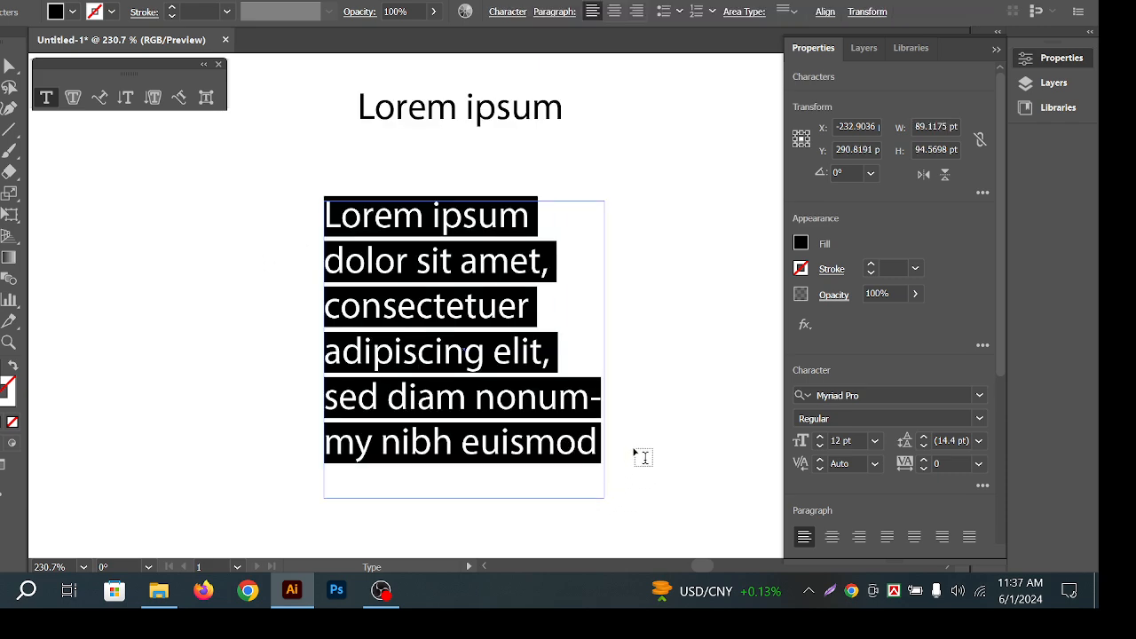
key("Escape")
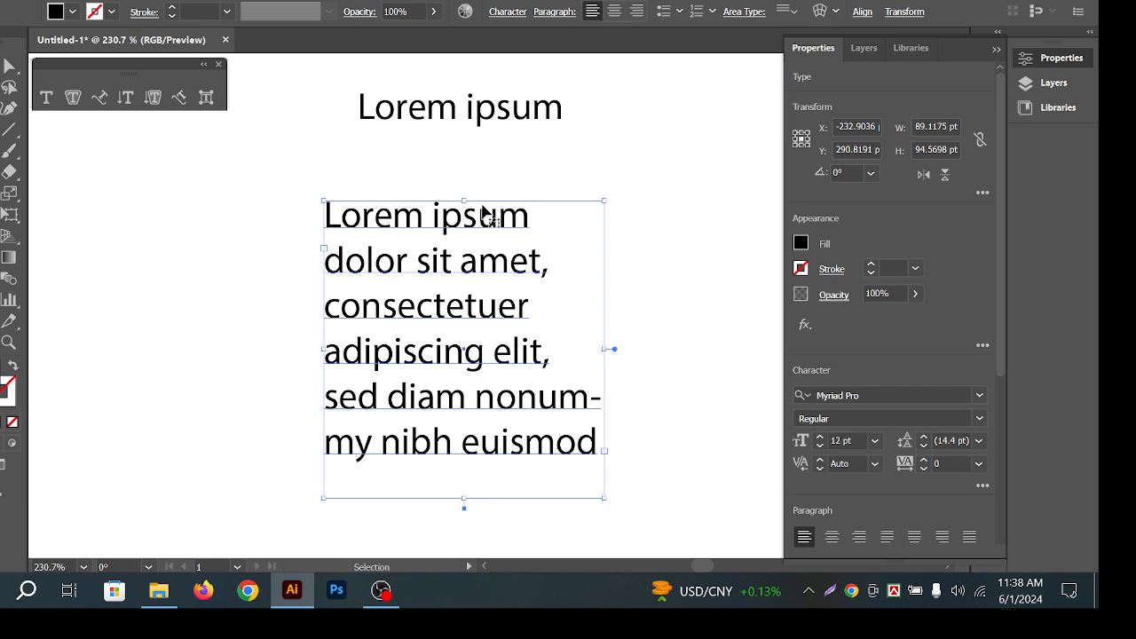
key("ctrl+shift+a")
scroll(485, 292, "down", 1)
left_click_drag(589, 256, 602, 244)
left_click_drag(447, 265, 211, 279)
Move the Lorem ipsum title to the right and select it.
left_click_drag(513, 120, 601, 125)
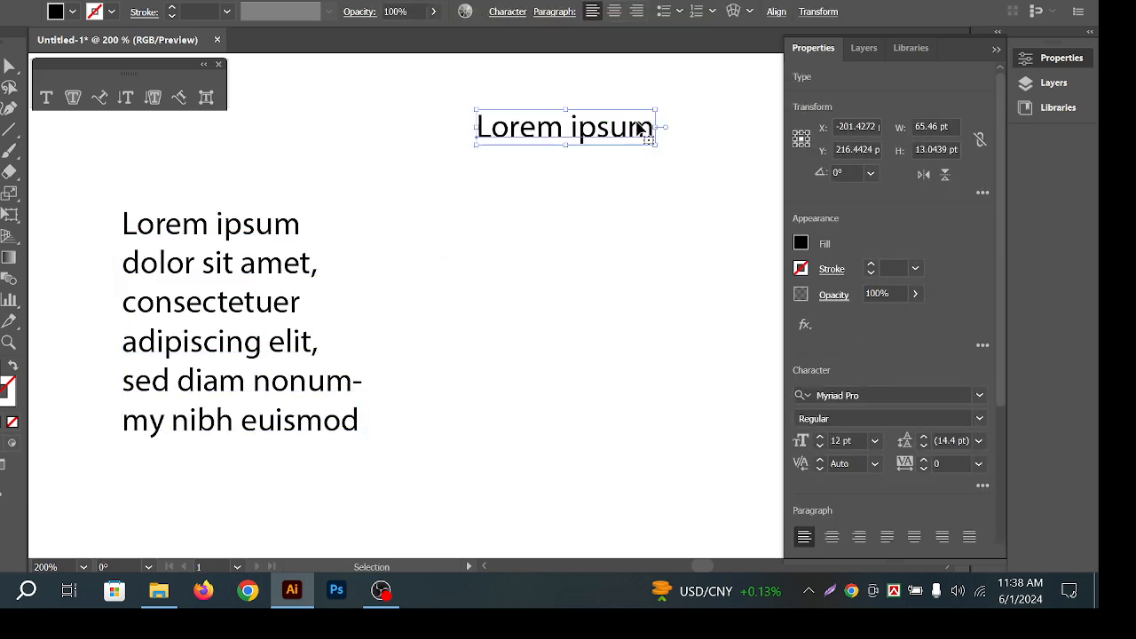
left_click(573, 127)
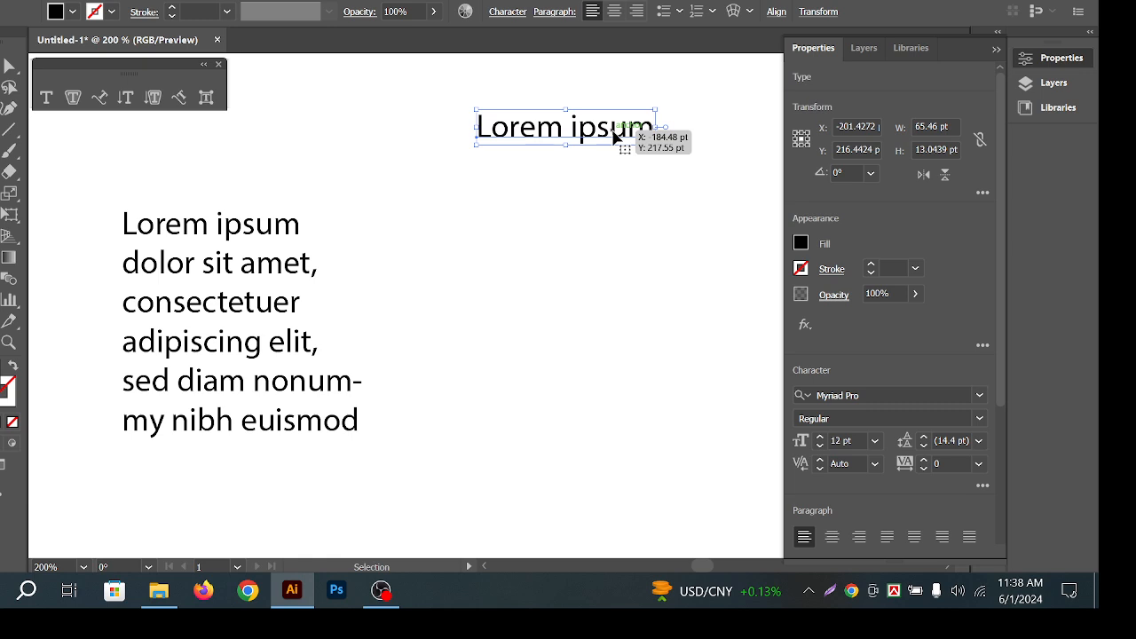
left_click(646, 163)
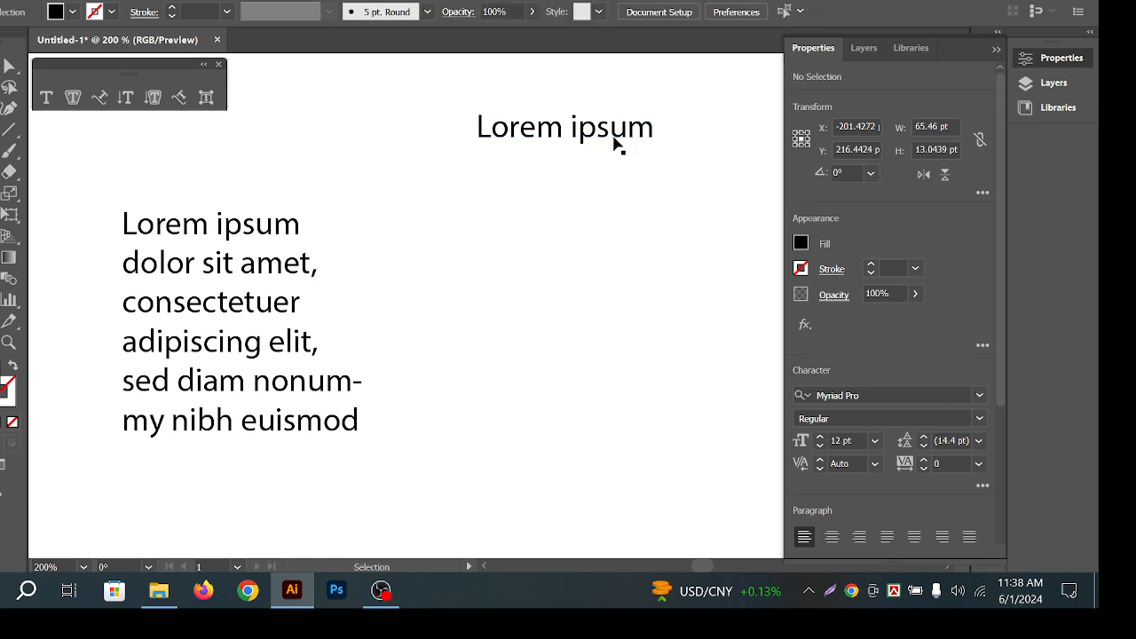
left_click(612, 137)
left_click(616, 206)
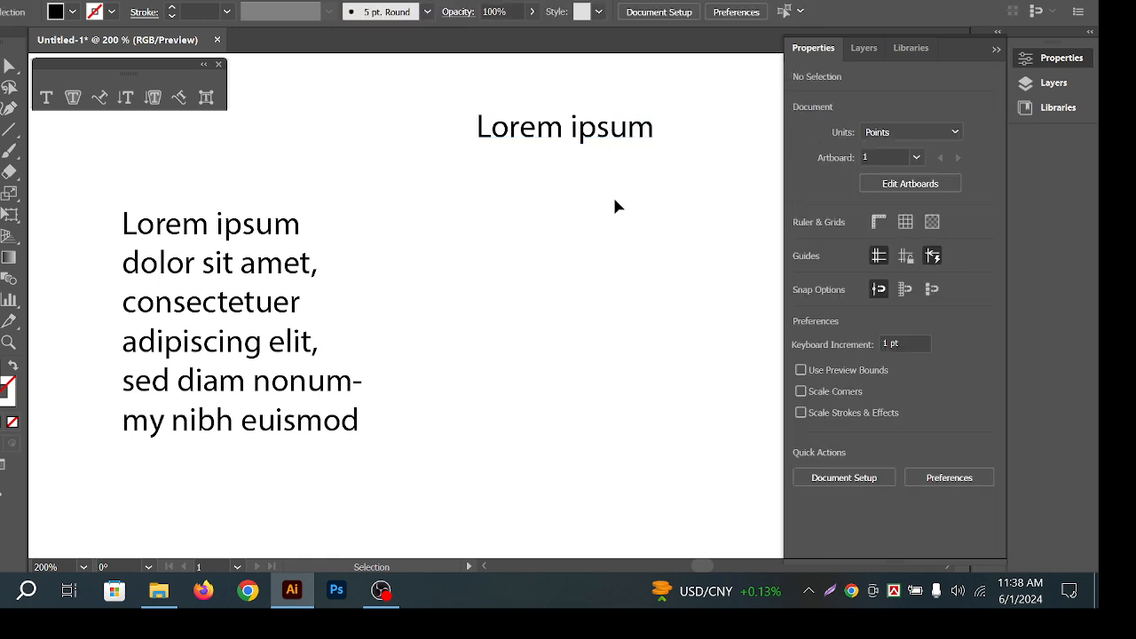
left_click(609, 140)
Duplicate the title into a stack of five Lorem ipsum lines and nudge their spacing.
left_click_drag(609, 140, 605, 181)
key("ctrl+d")
key("ctrl+d")
key("ctrl+d")
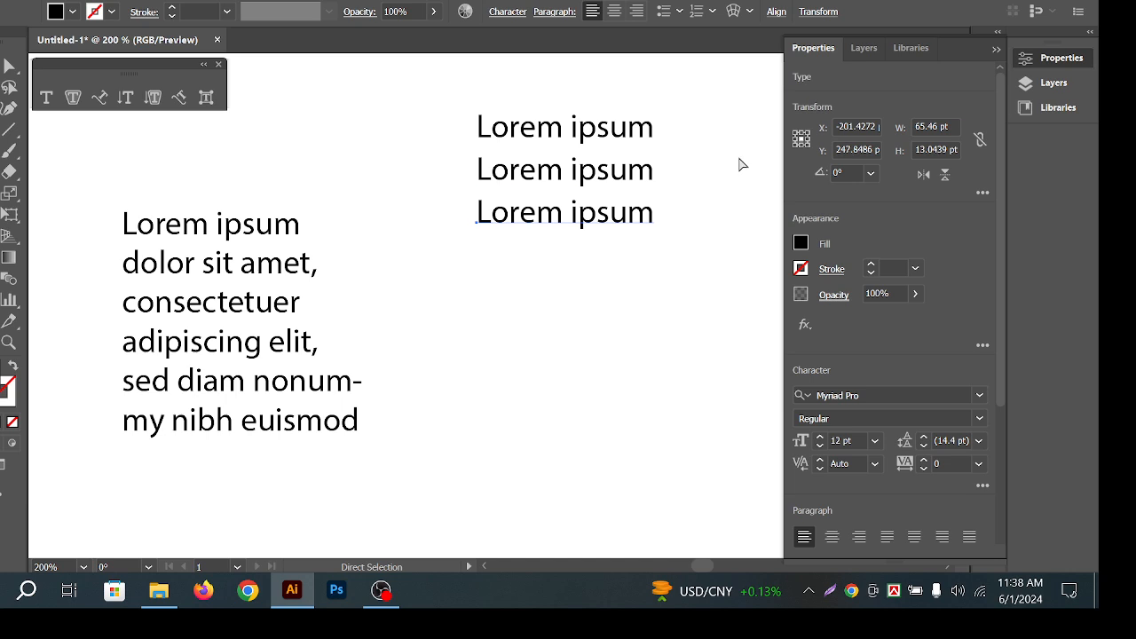
left_click(591, 372)
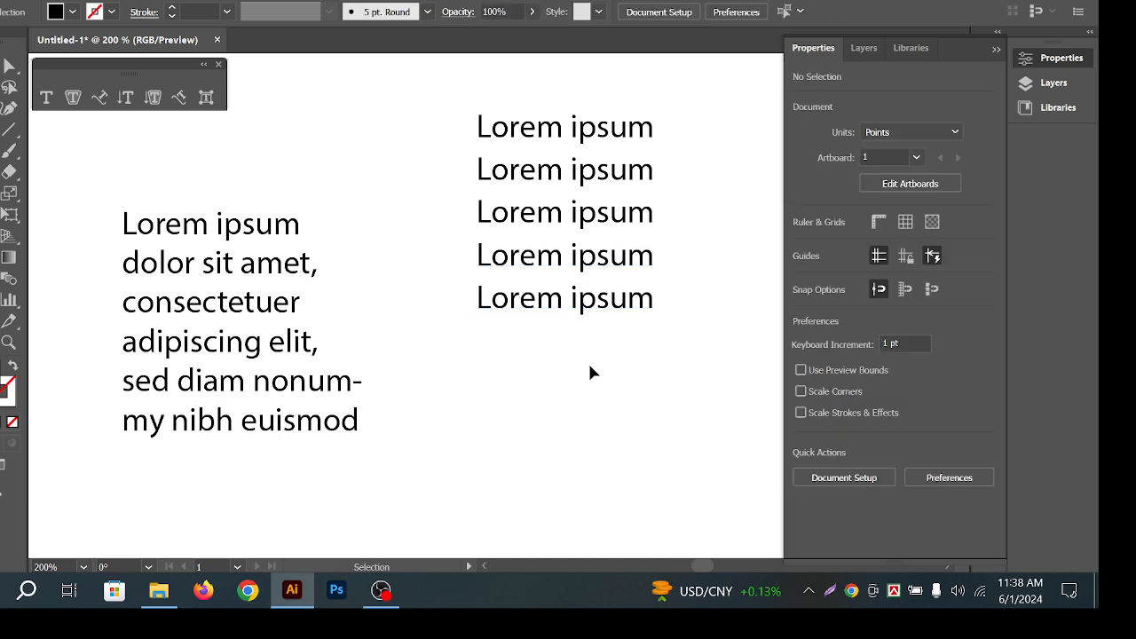
left_click(626, 130)
left_click_drag(611, 308, 613, 329)
left_click(671, 298)
left_click_drag(594, 262, 596, 275)
left_click_drag(565, 206, 542, 212)
left_click(678, 204)
Align the five Lorem ipsum lines into one column, undoing a trial move of the top lines.
left_click_drag(436, 110, 662, 399)
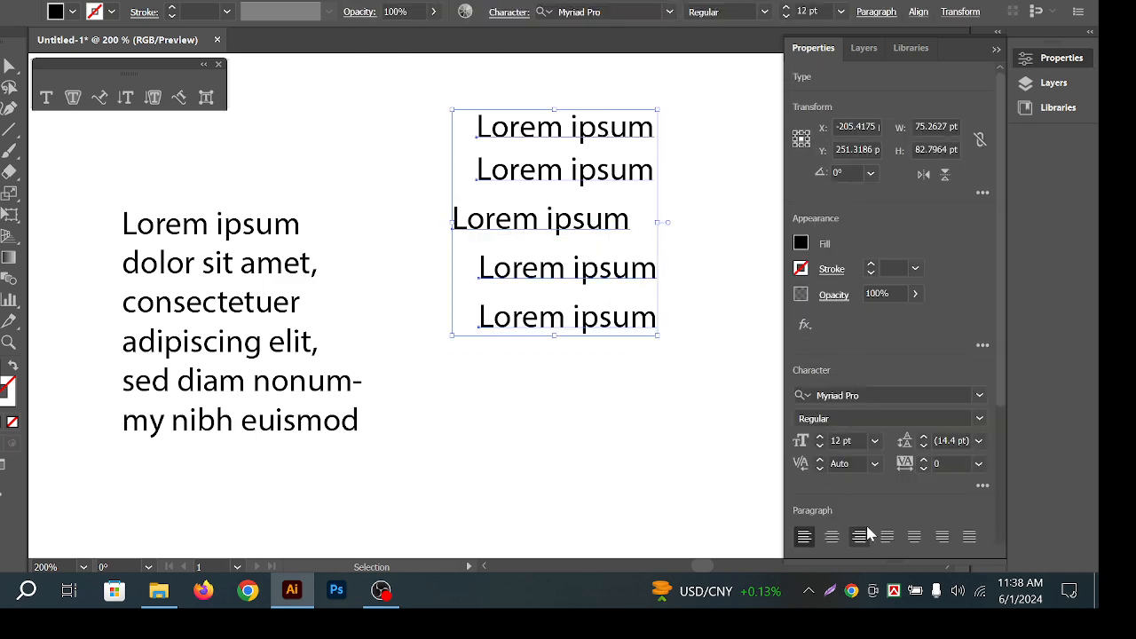
scroll(887, 509, "down", 4)
left_click(861, 461)
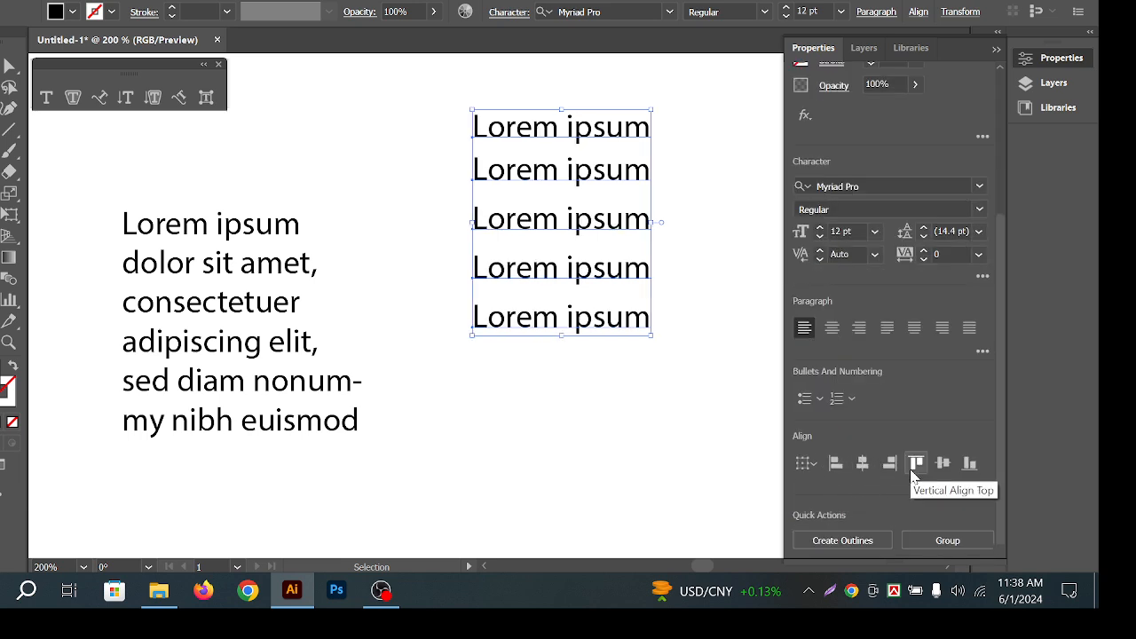
left_click(701, 397)
left_click_drag(646, 401, 476, 90)
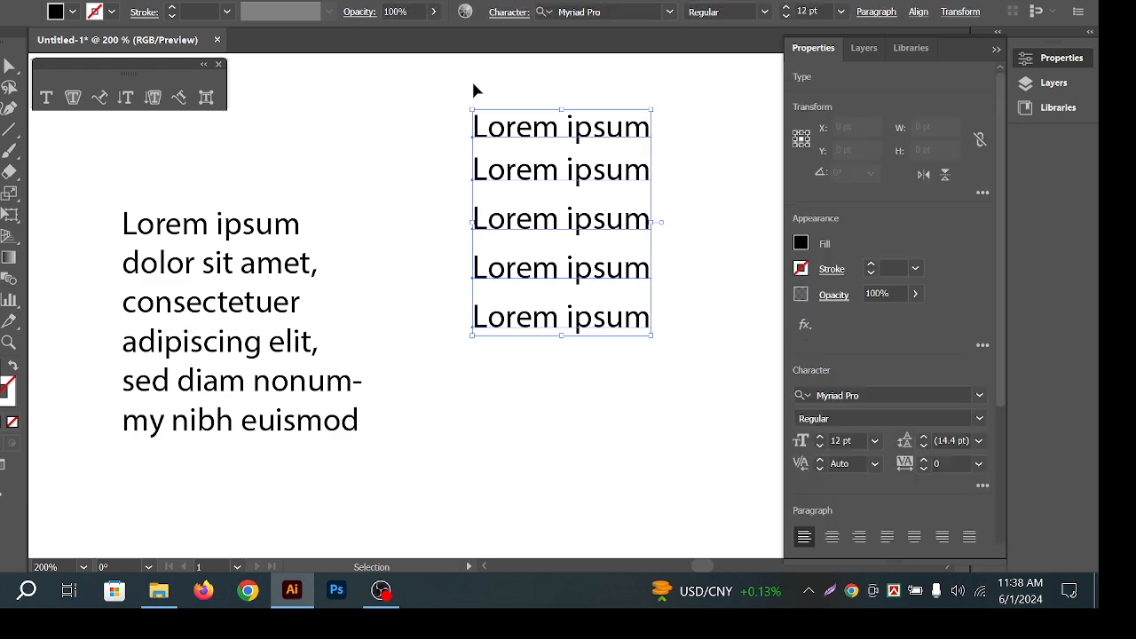
left_click(473, 84)
left_click_drag(571, 132, 644, 143)
left_click_drag(623, 180, 709, 196)
key("ctrl+z")
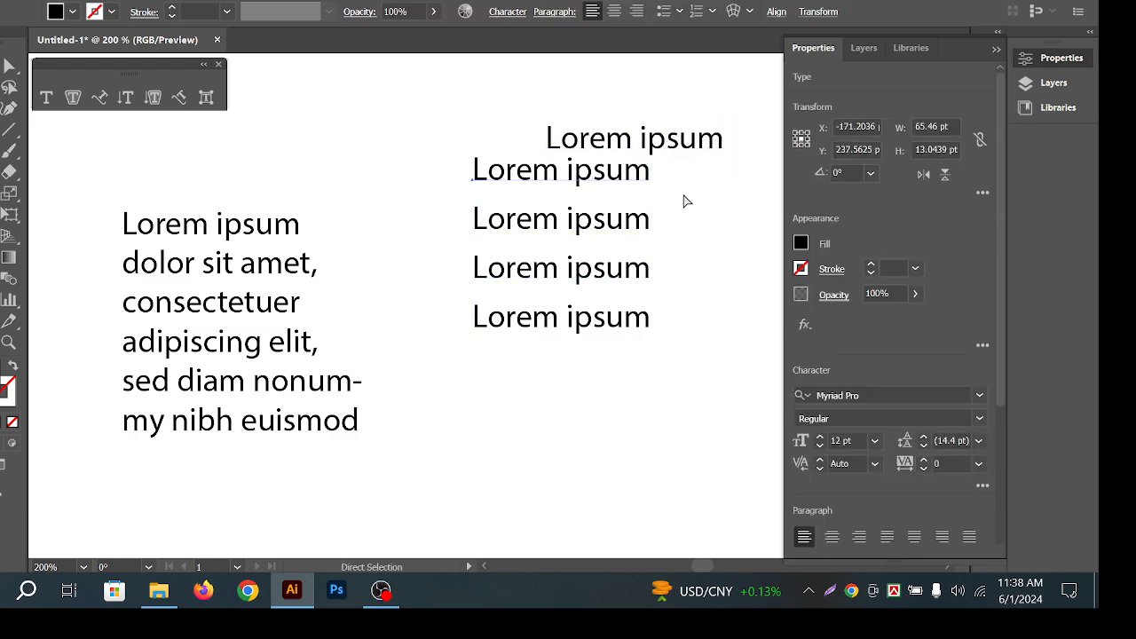
key("ctrl+z")
Delete all five Lorem ipsum lines and move the paragraph text up toward the centre.
left_click_drag(497, 89, 647, 415)
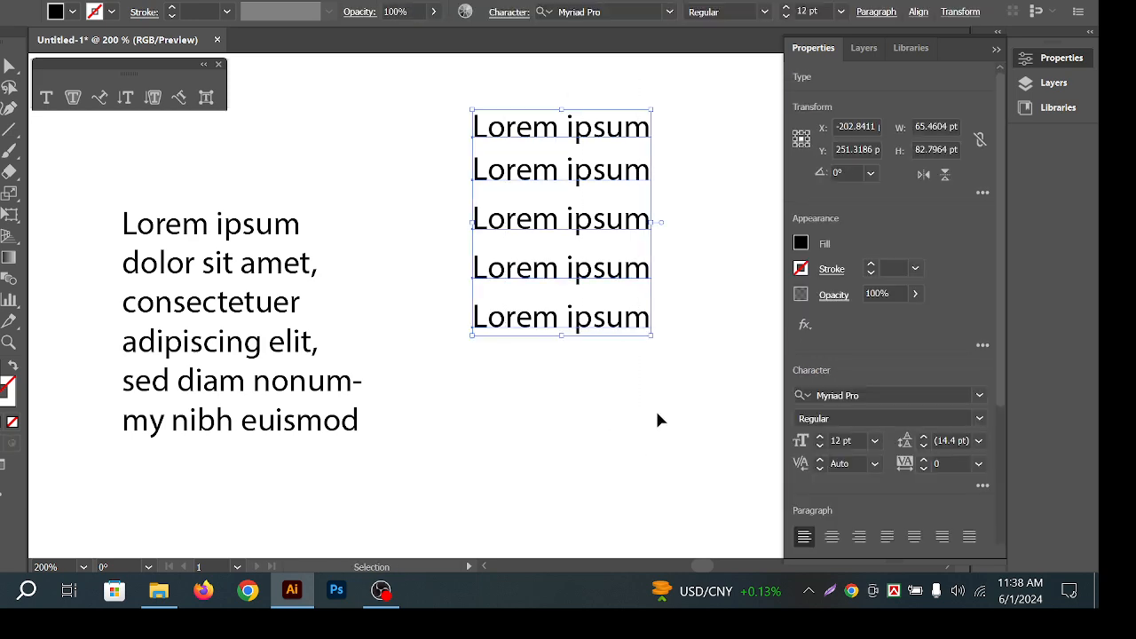
key("Delete")
left_click_drag(241, 203, 355, 168)
Replace all of the paragraph's placeholder text by typing 'KOola Burger'.
left_click(647, 193)
left_click(547, 201)
left_click(636, 145)
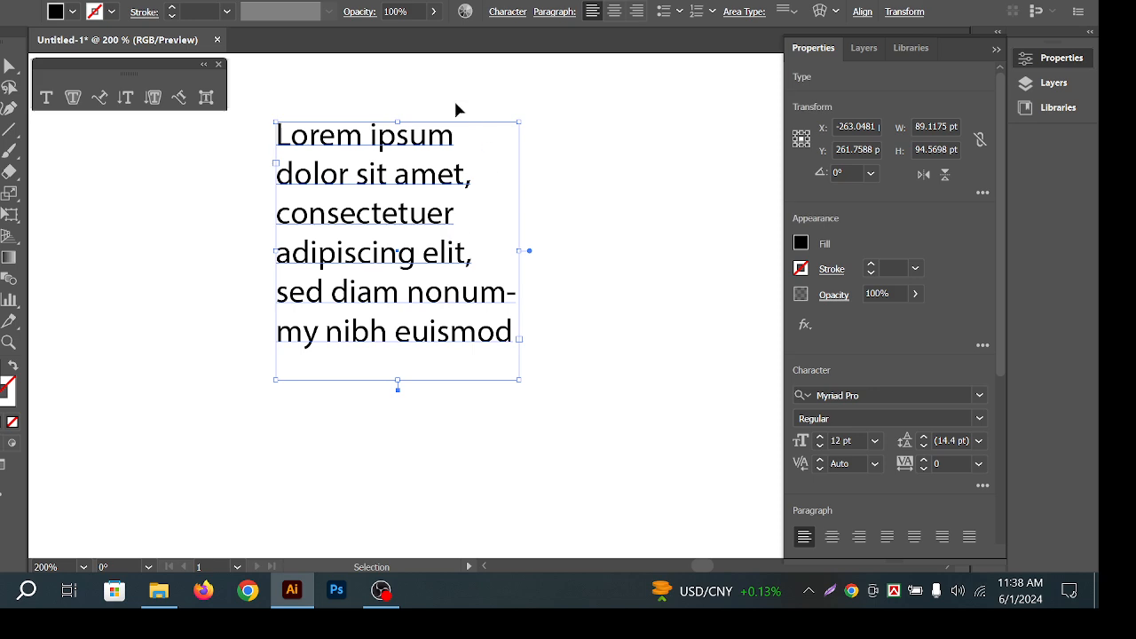
double_click(345, 136)
key("ctrl+a")
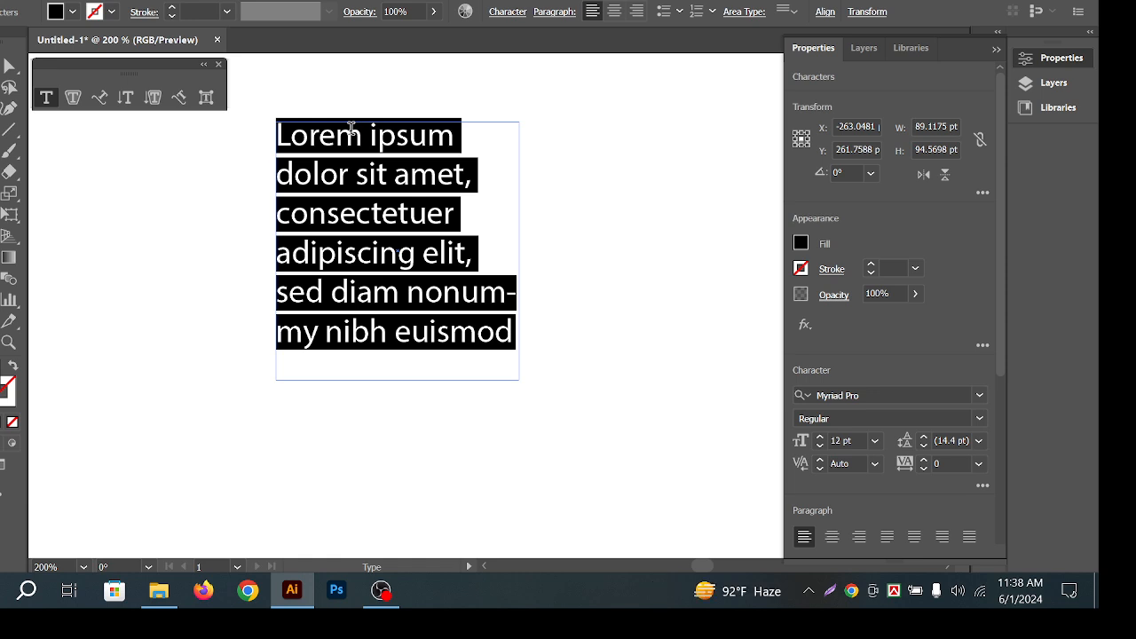
type("KO")
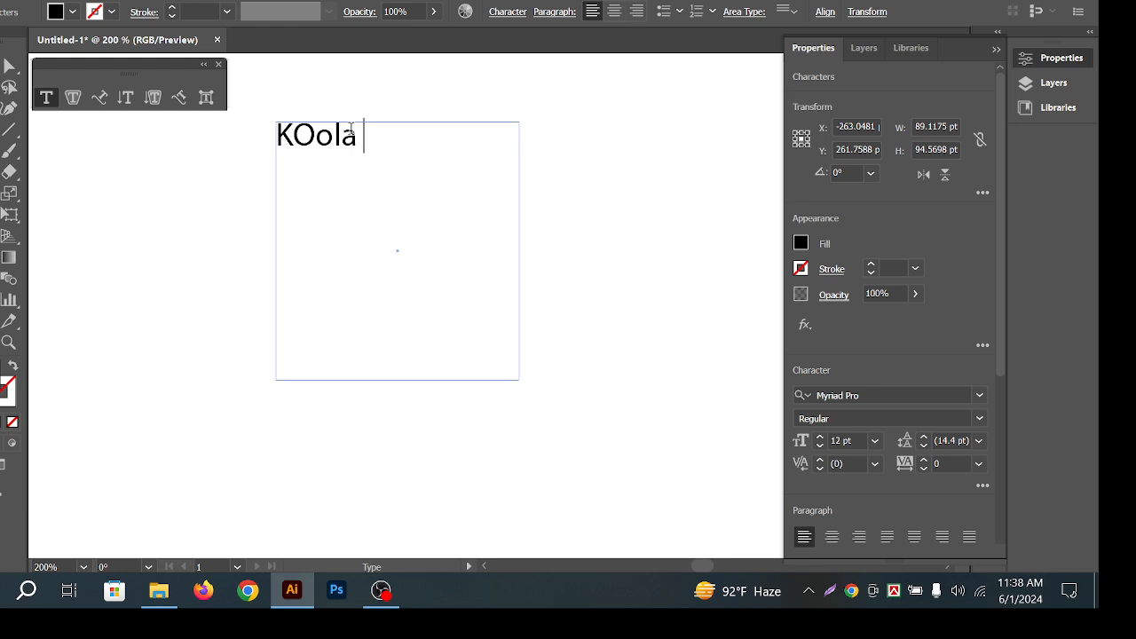
type("ola Bur")
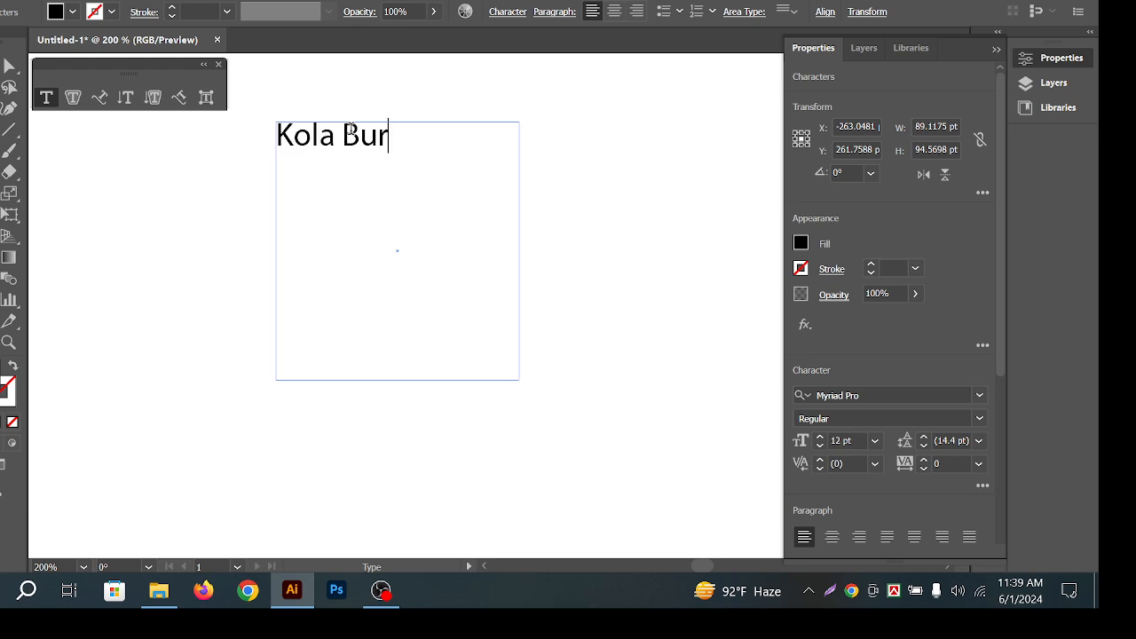
type("ger")
Delete the stray Lorem ipsum text accidentally created beside the burger frame.
left_click(611, 118)
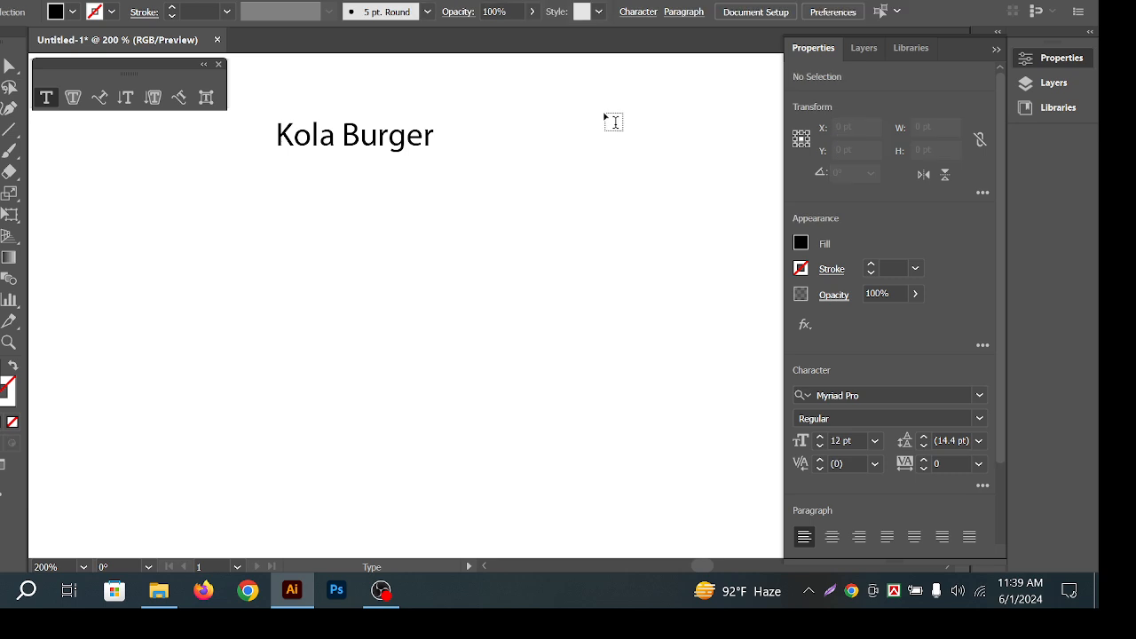
left_click(611, 113)
key("Escape")
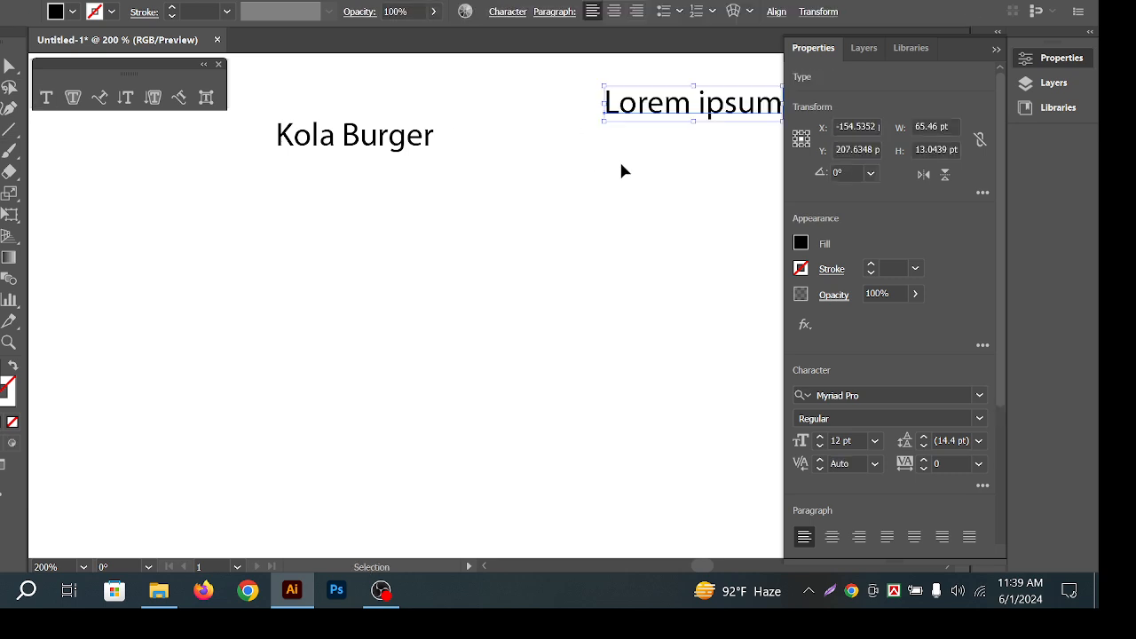
left_click(619, 162)
left_click(689, 112)
left_click(719, 177)
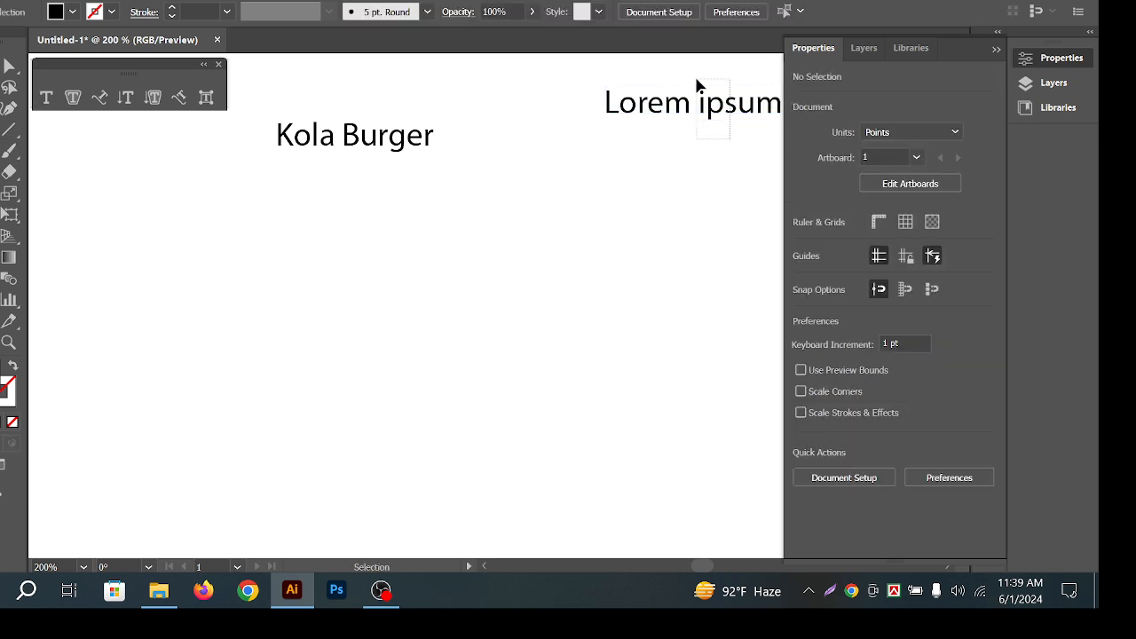
left_click(697, 97)
key("Delete")
Add a second line reading 'ALu Burger' beneath Kola Burger in the text frame.
left_click(418, 135)
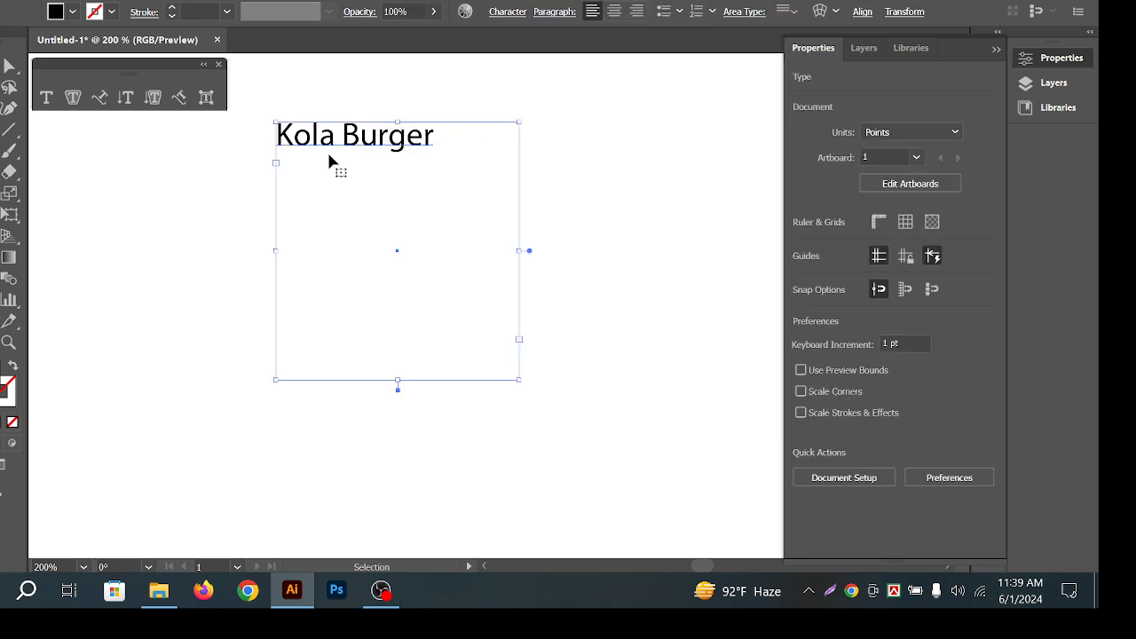
double_click(395, 144)
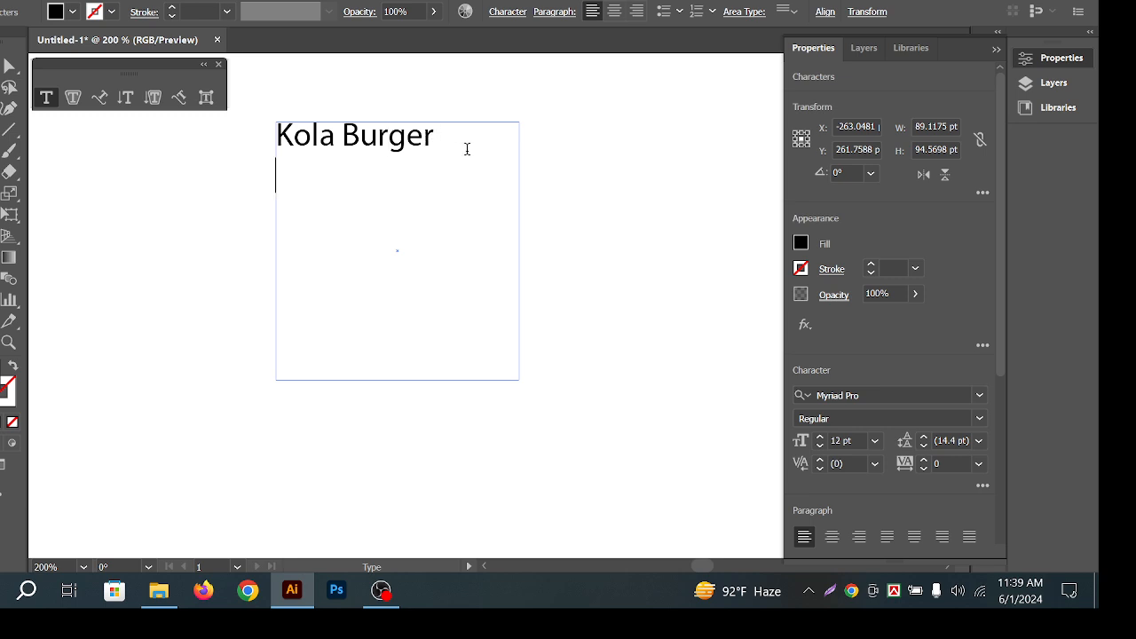
type("ALlllu")
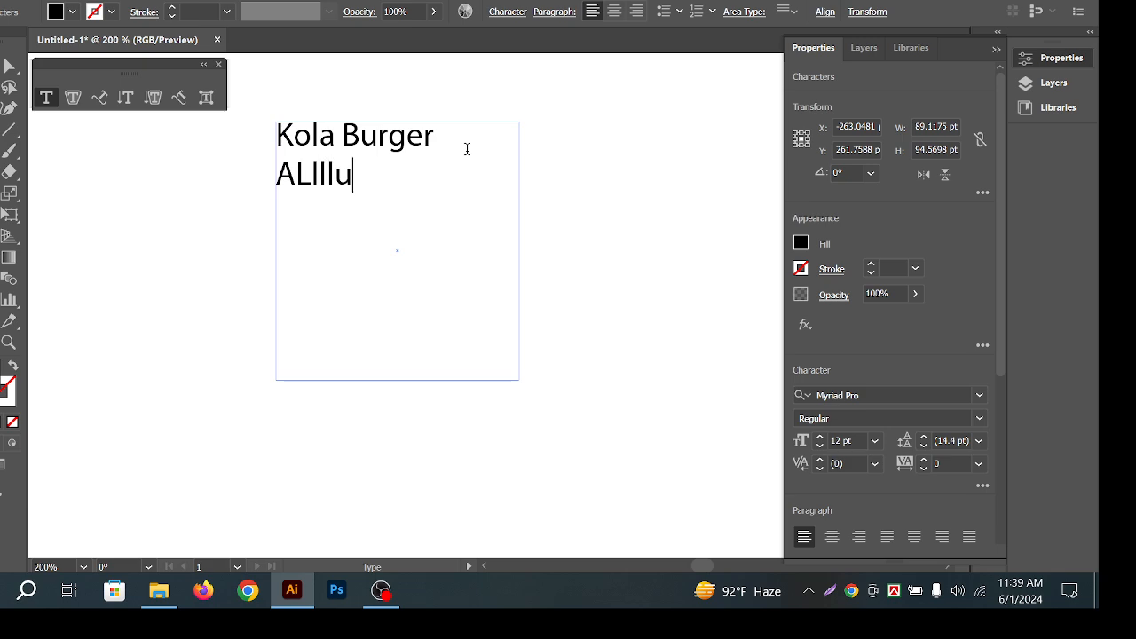
key("BackSpace")
key("BackSpace")
type("u Burger")
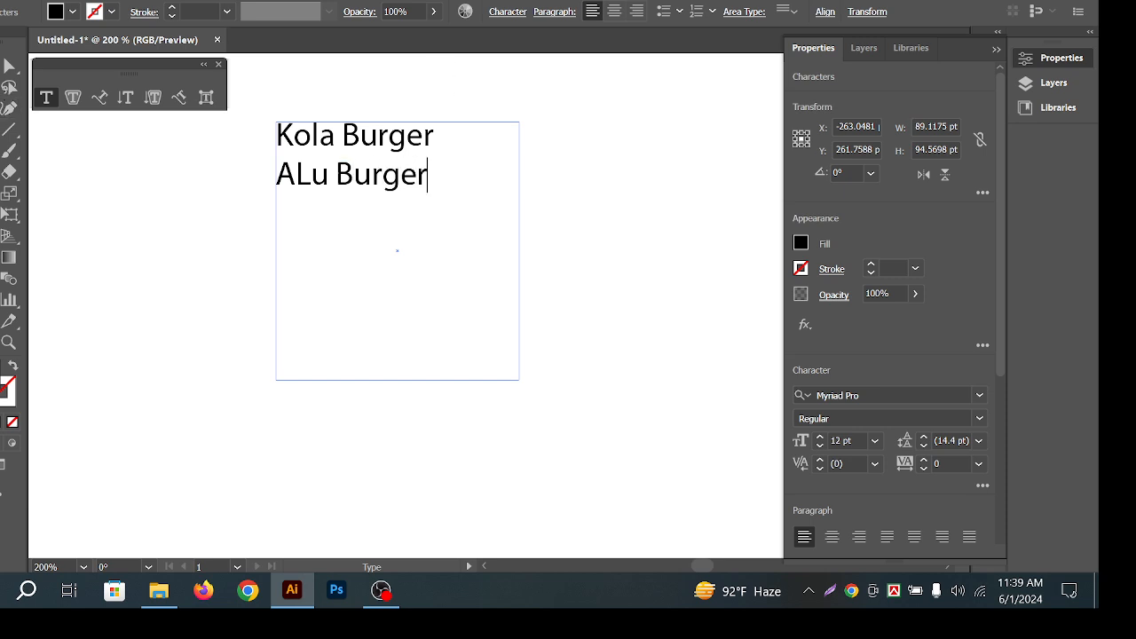
key("Escape")
Paste copies of the Kola Burger and ALu Burger lines below to extend the list.
left_click(337, 264)
mouse_move(346, 188)
left_mouse_down()
mouse_move(386, 212)
mouse_move(403, 175)
mouse_move(380, 219)
mouse_move(349, 176)
left_mouse_up()
triple_click(374, 182)
key("ctrl+a")
key("ctrl+c")
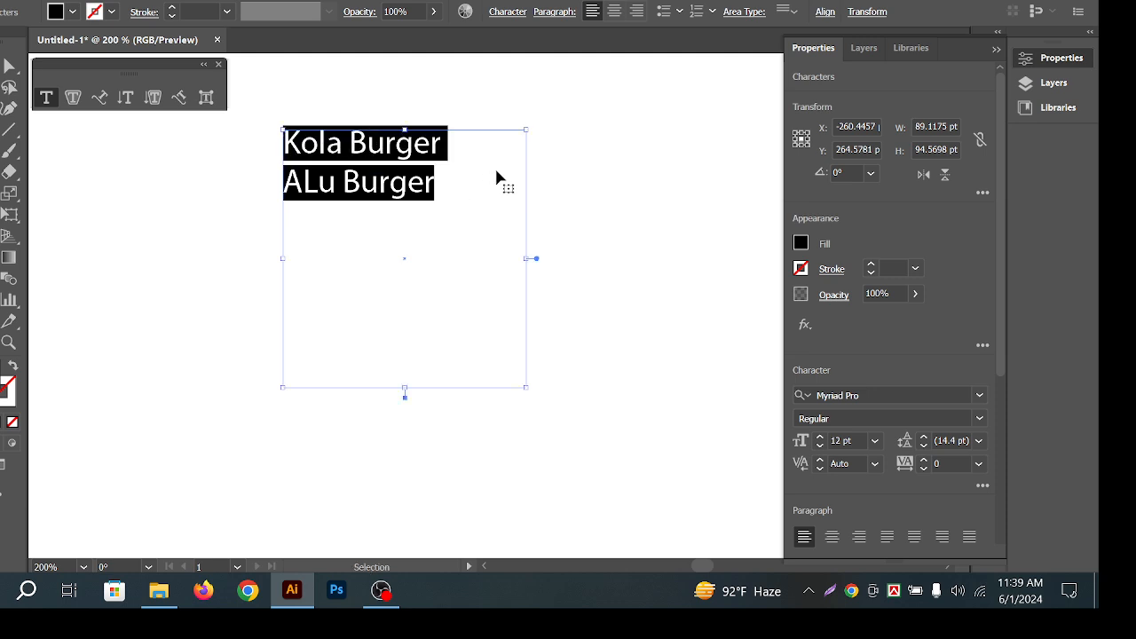
left_click(442, 178)
key("Return")
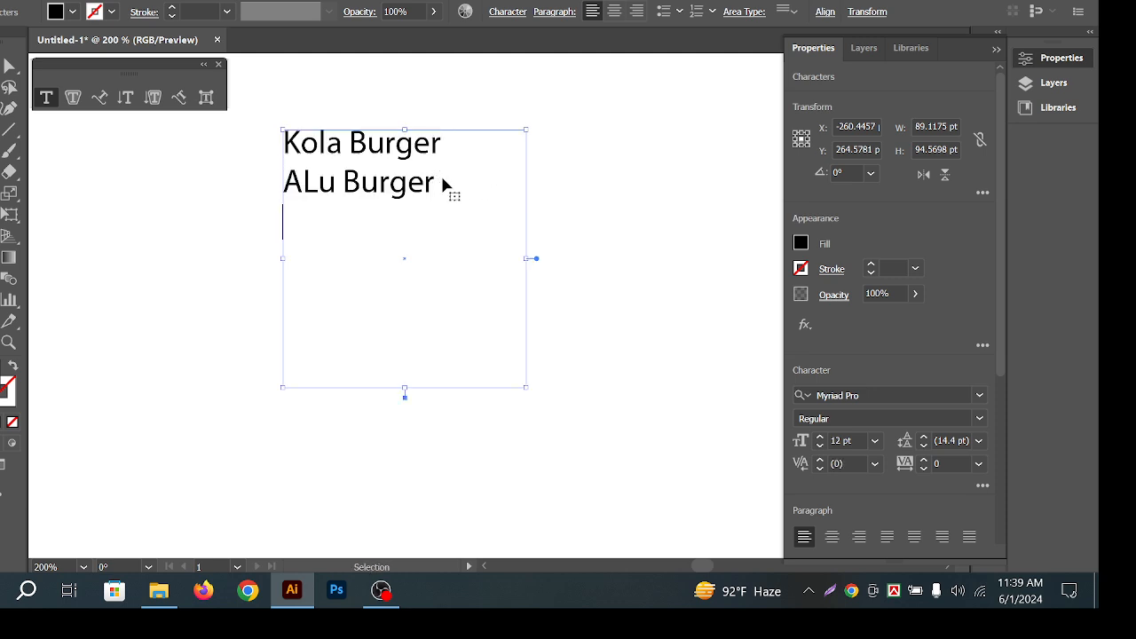
key("ctrl+v")
key("ctrl+v")
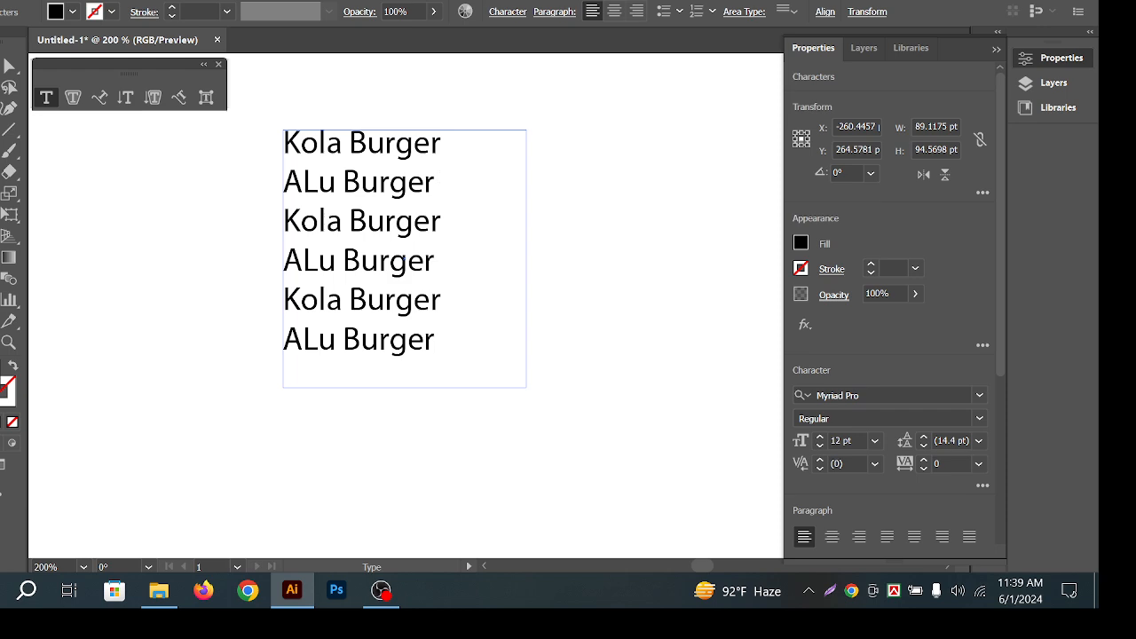
key("Escape")
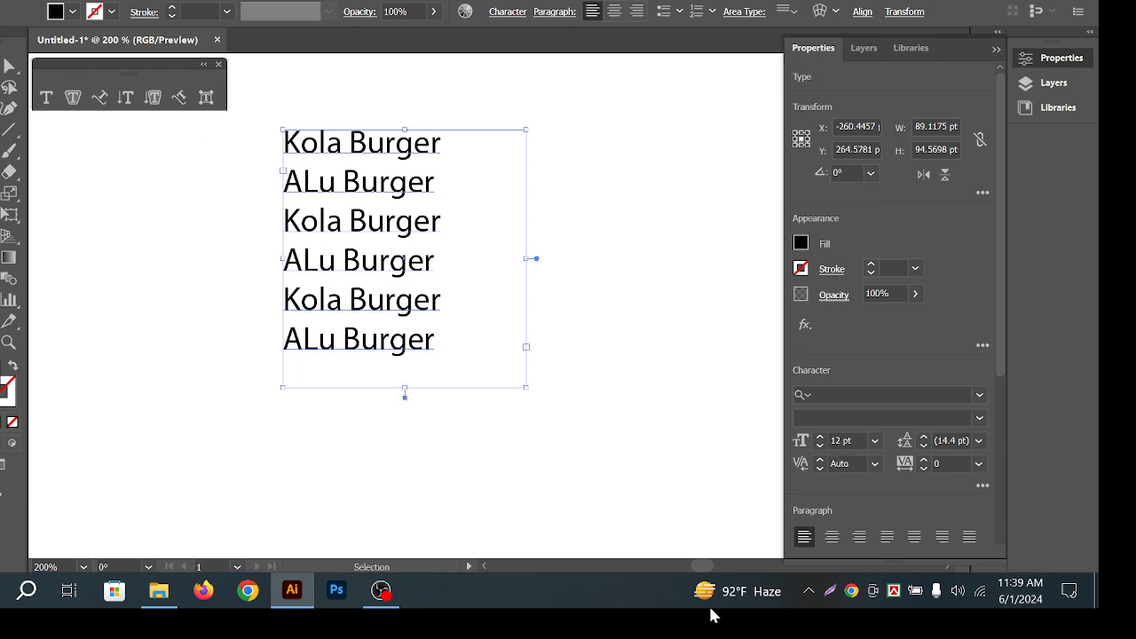
Narrow and shorten the text frame to fit the names, then reposition the list.
left_click(606, 114)
left_click(433, 211)
left_click_drag(526, 258, 461, 258)
left_click_drag(372, 389, 372, 371)
left_click(575, 365)
left_click_drag(399, 226, 257, 259)
left_click_drag(238, 179, 343, 186)
left_click(530, 167)
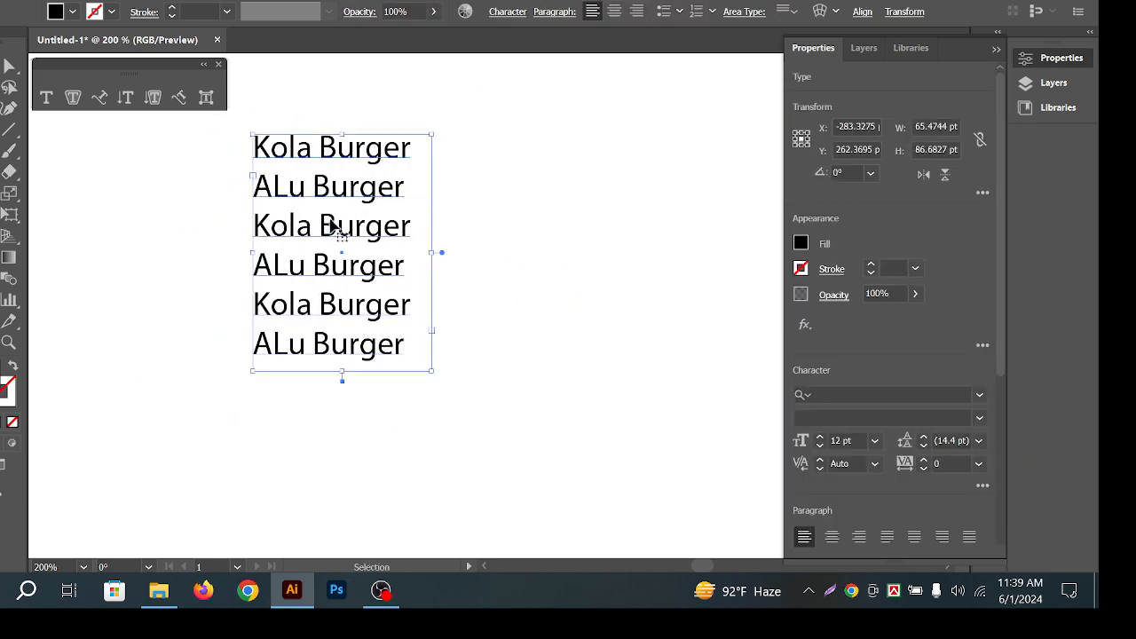
Set the burger list's leading to 13 pt in the Character properties.
left_click(598, 257)
left_click(380, 196)
left_click(952, 440)
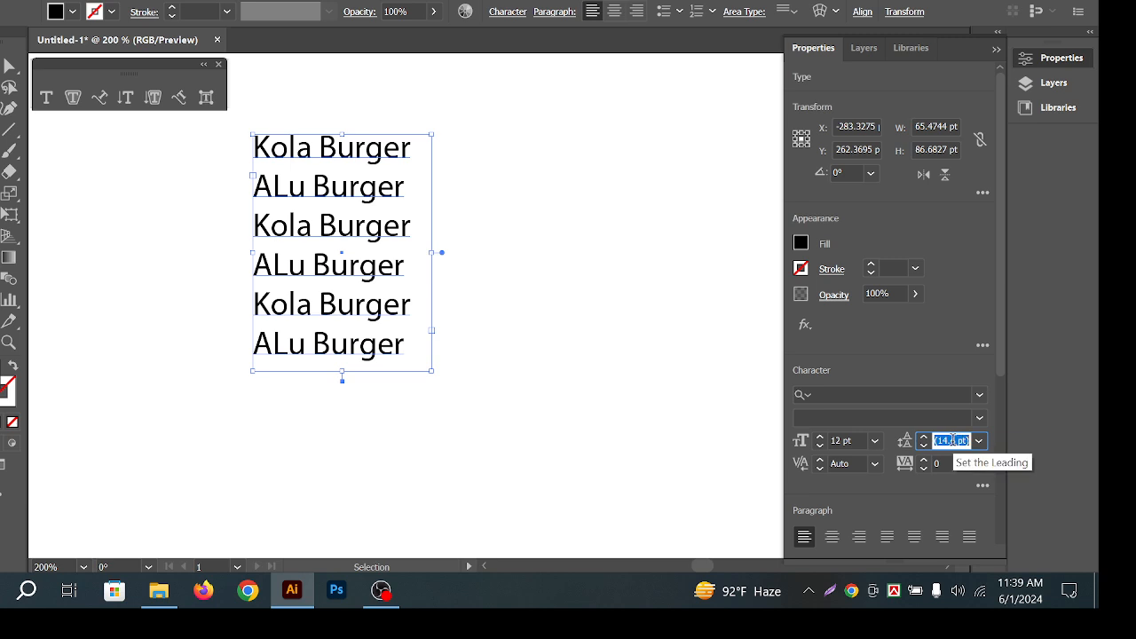
scroll(952, 441, "down", 4)
scroll(953, 440, "up", 5)
scroll(953, 440, "down", 3)
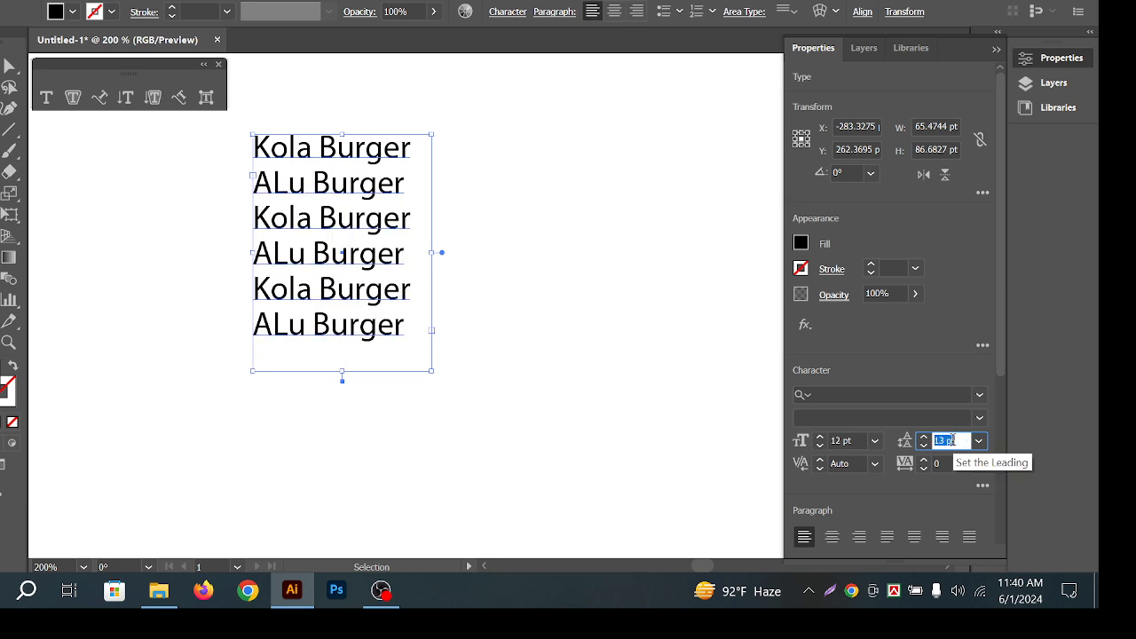
scroll(952, 440, "down", 1)
scroll(953, 440, "up", 1)
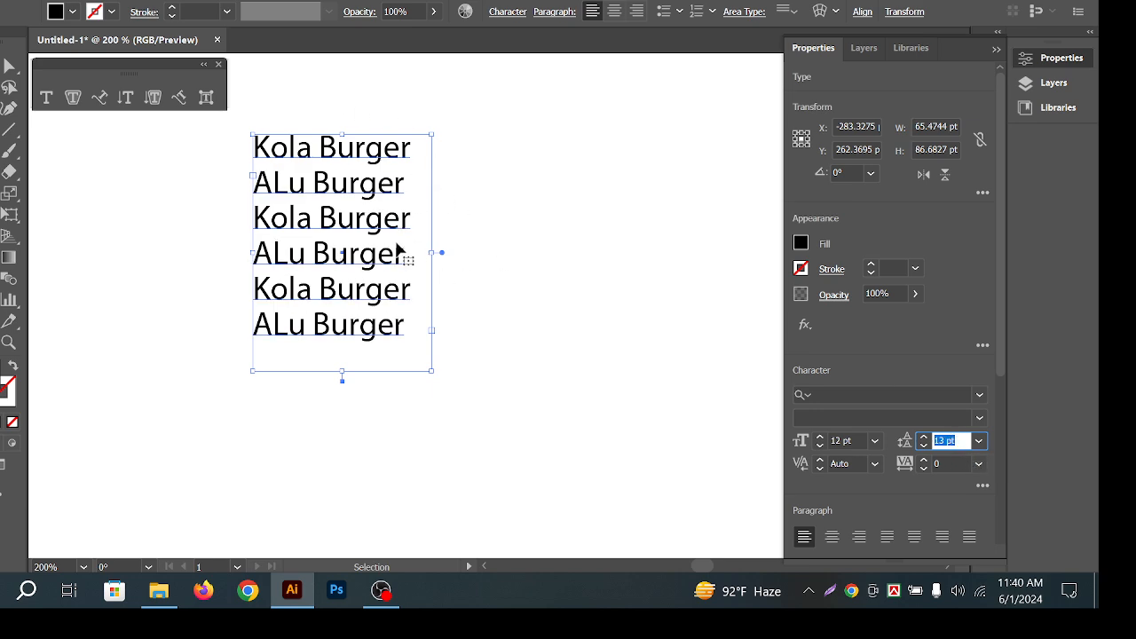
Drag the burger list up and to the right on the artboard.
left_click(510, 298)
left_click(343, 254)
left_click_drag(343, 254, 569, 228)
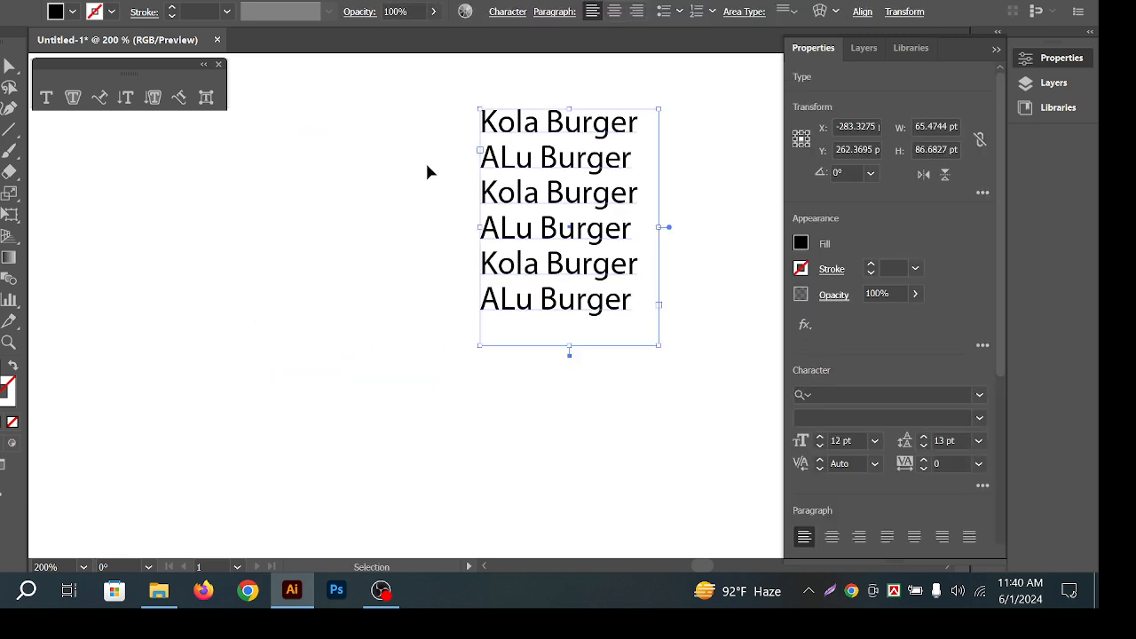
left_click(425, 171)
left_click(638, 299)
Delete the burger menu text block from the artboard.
left_click(396, 222)
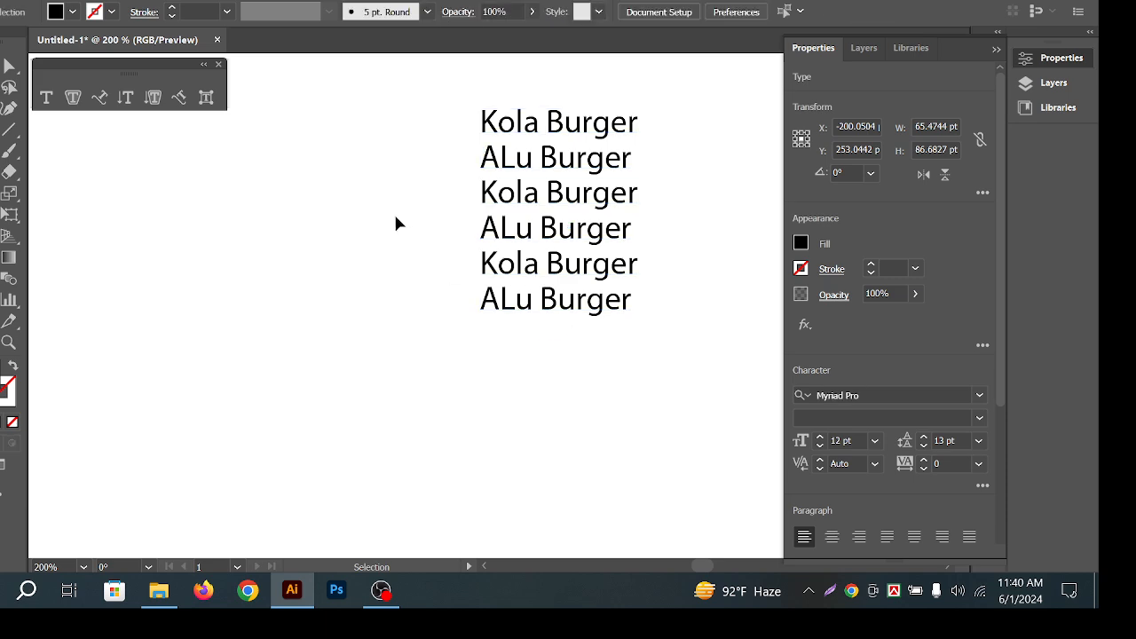
left_click(609, 277)
key("Delete")
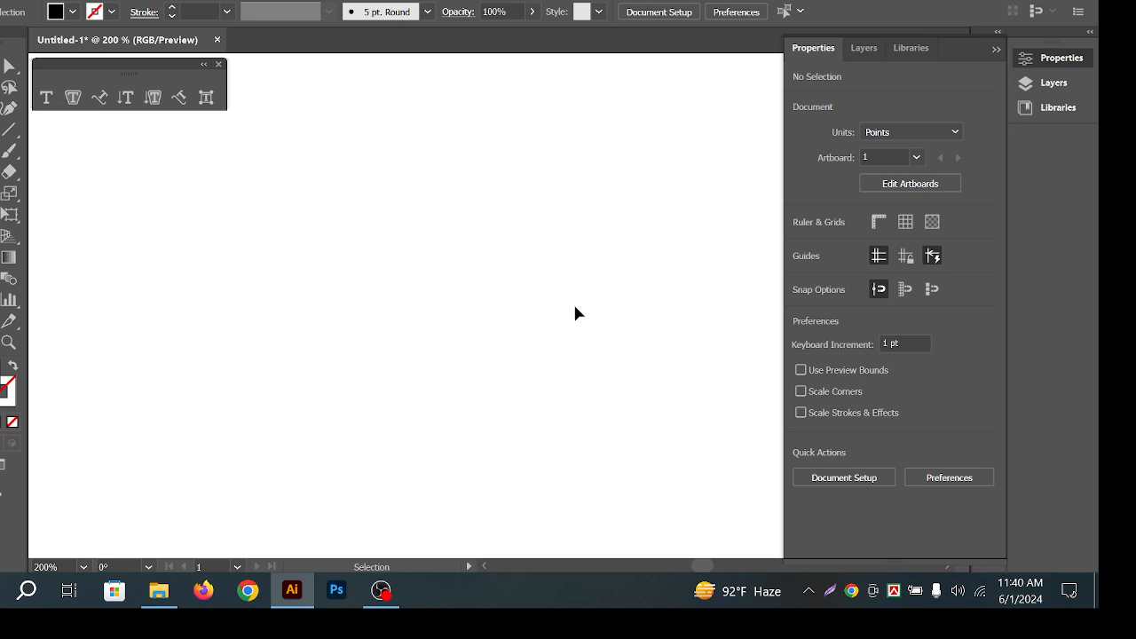
Try the brush tool, then pick the Star tool from the shape-drawing options.
key("b")
left_click(2, 150)
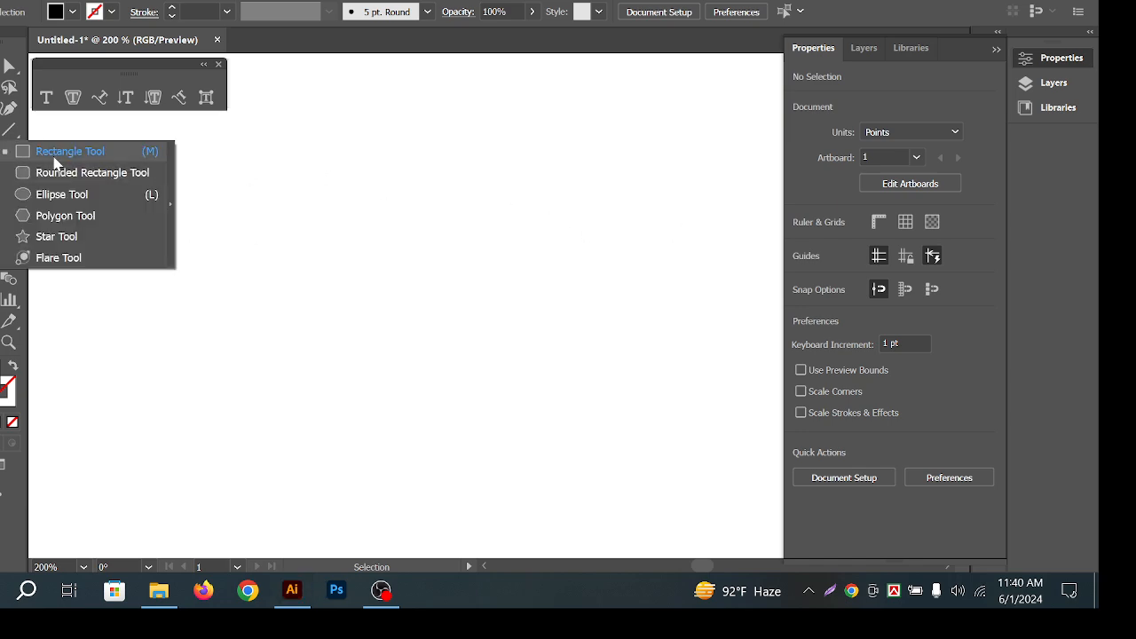
left_click(102, 236)
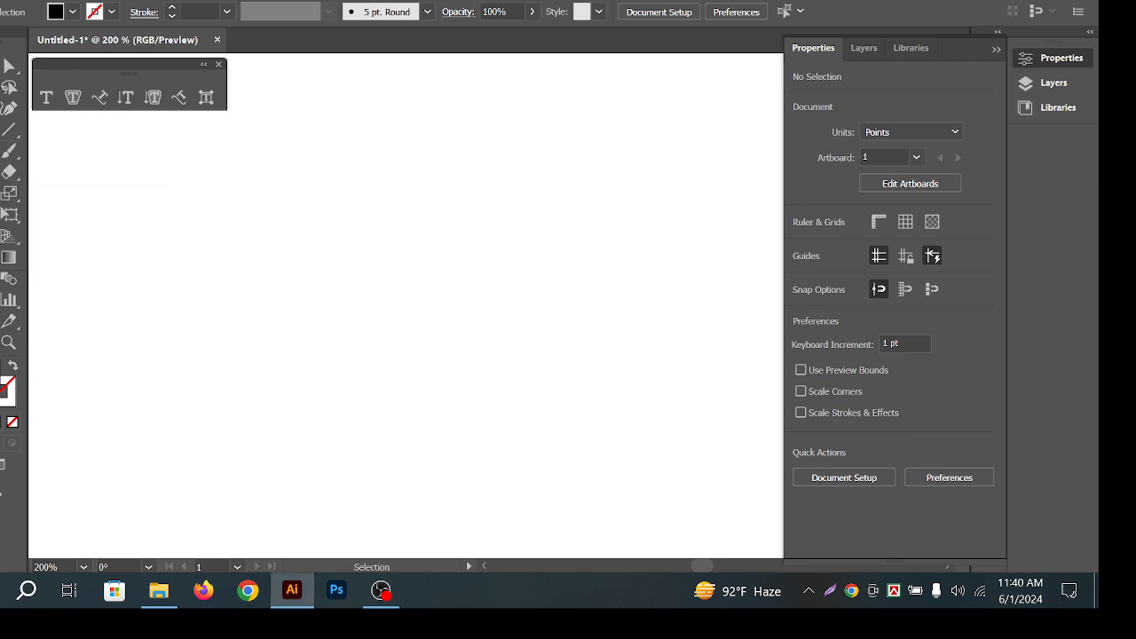
Start a freeform Pen path with several anchors and curved segments.
left_click(8, 108)
left_click(51, 107)
left_click(292, 344)
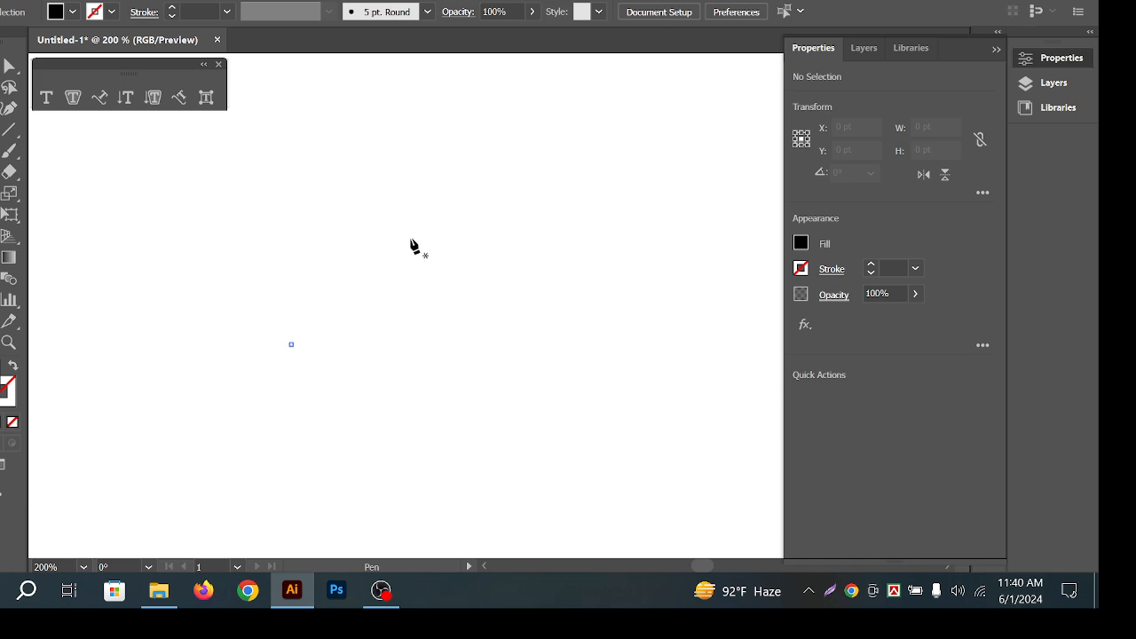
left_click(452, 186)
left_click_drag(518, 219, 564, 268)
left_click(626, 348)
left_click_drag(606, 438, 595, 449)
Finish the curved outline and close the shape at its starting point.
left_click_drag(449, 336, 428, 349)
left_click_drag(329, 406, 311, 434)
left_click_drag(264, 456, 251, 452)
left_click(213, 385)
left_click_drag(240, 297, 250, 278)
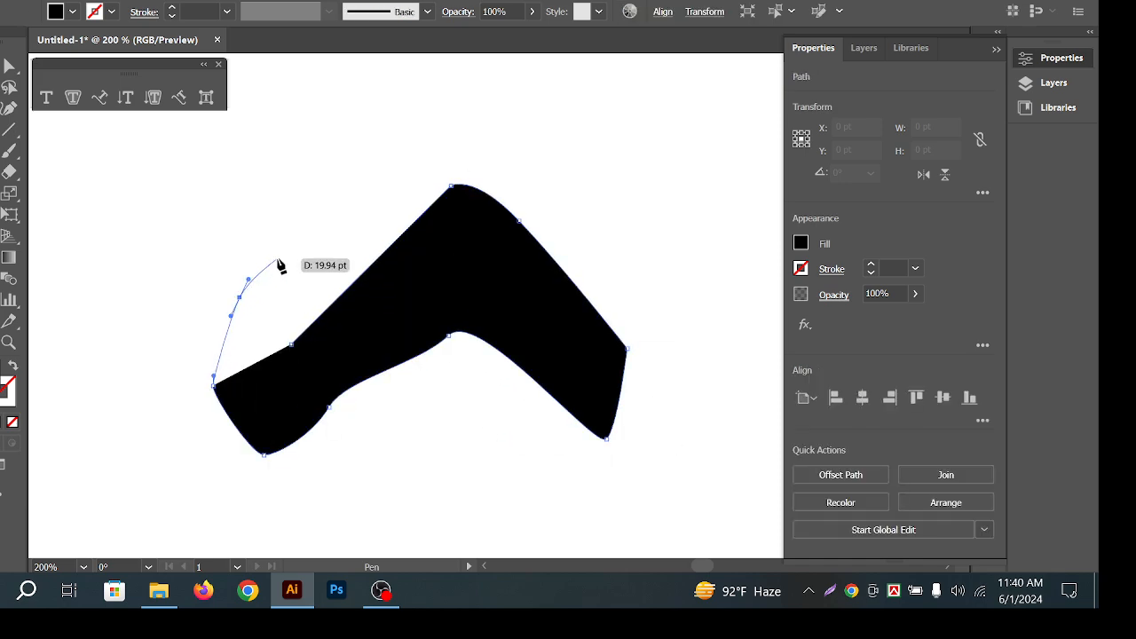
left_click(278, 259)
left_click(292, 345)
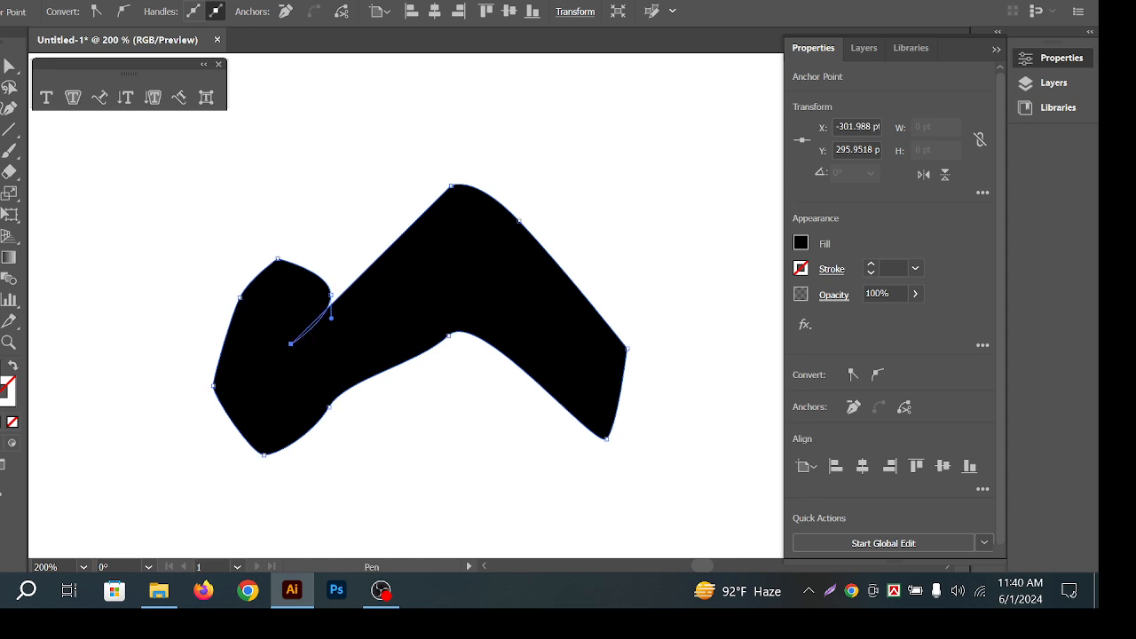
Select the black shape, run placeholder text along its edge, then undo it.
key("v")
left_click_drag(312, 139, 467, 348)
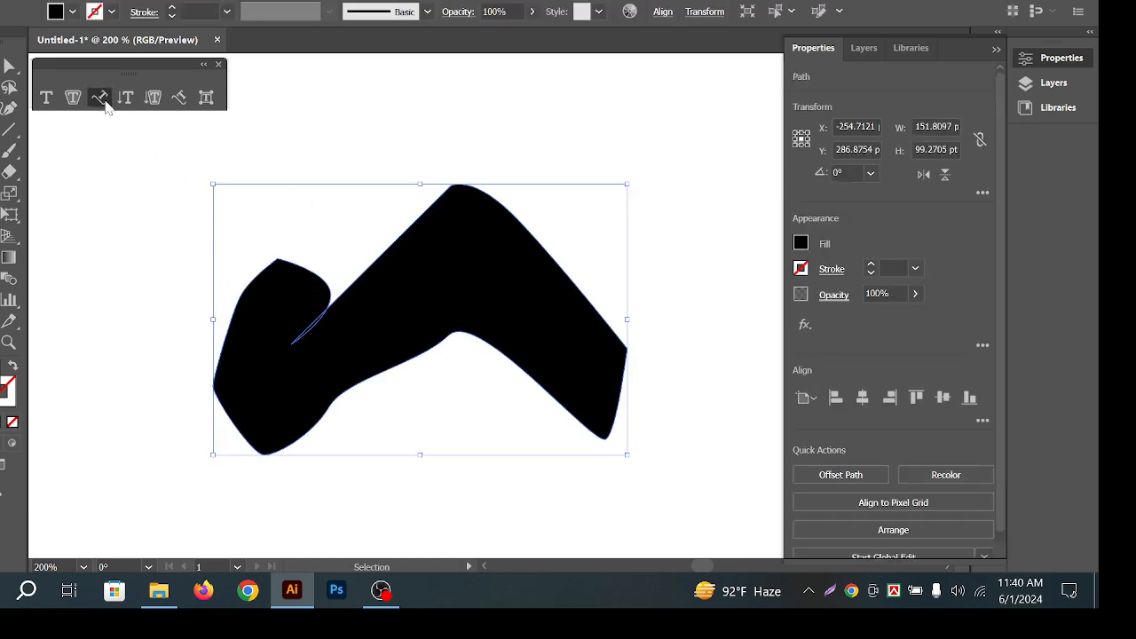
left_click(99, 96)
left_click(399, 241)
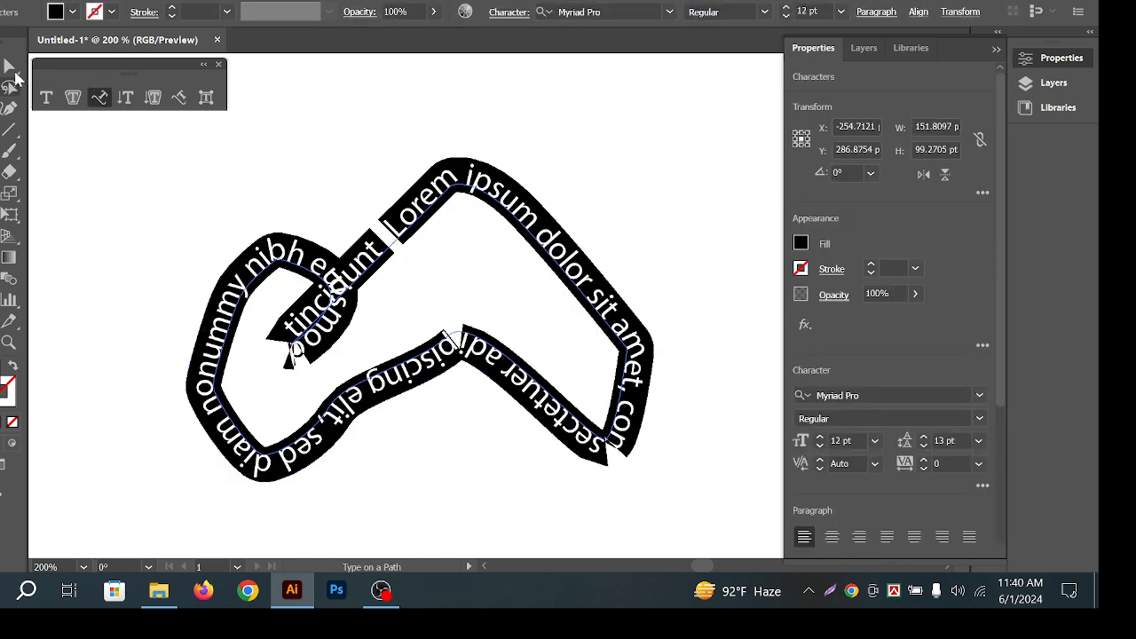
key("ctrl+z")
Fill the shape with Lorem ipsum placeholder text using Area Type.
left_click(73, 97)
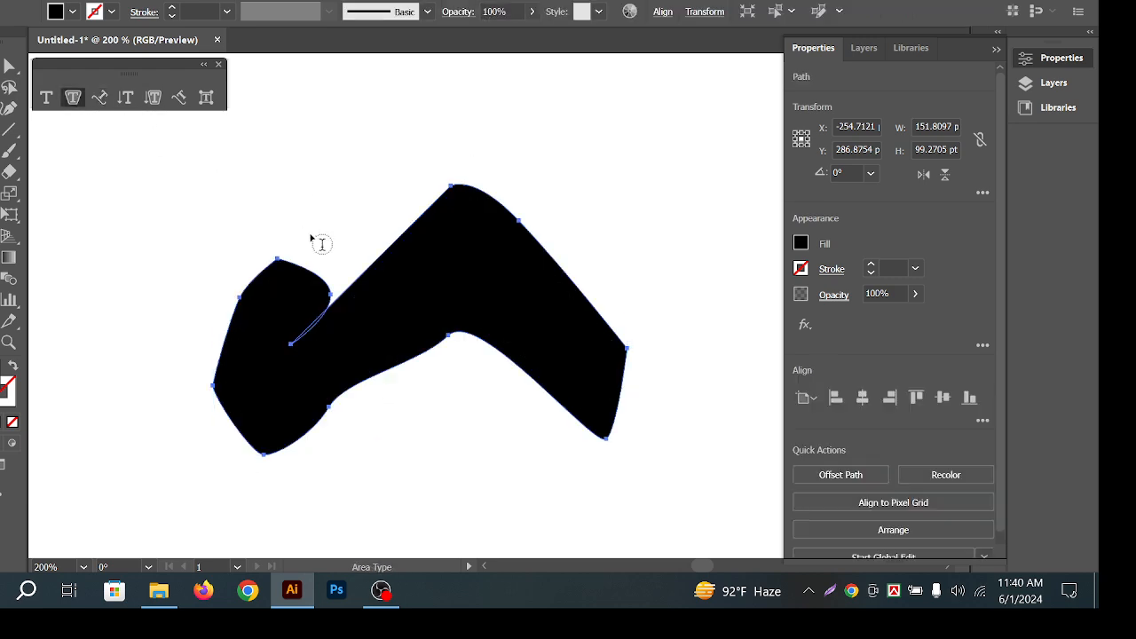
left_click(397, 256)
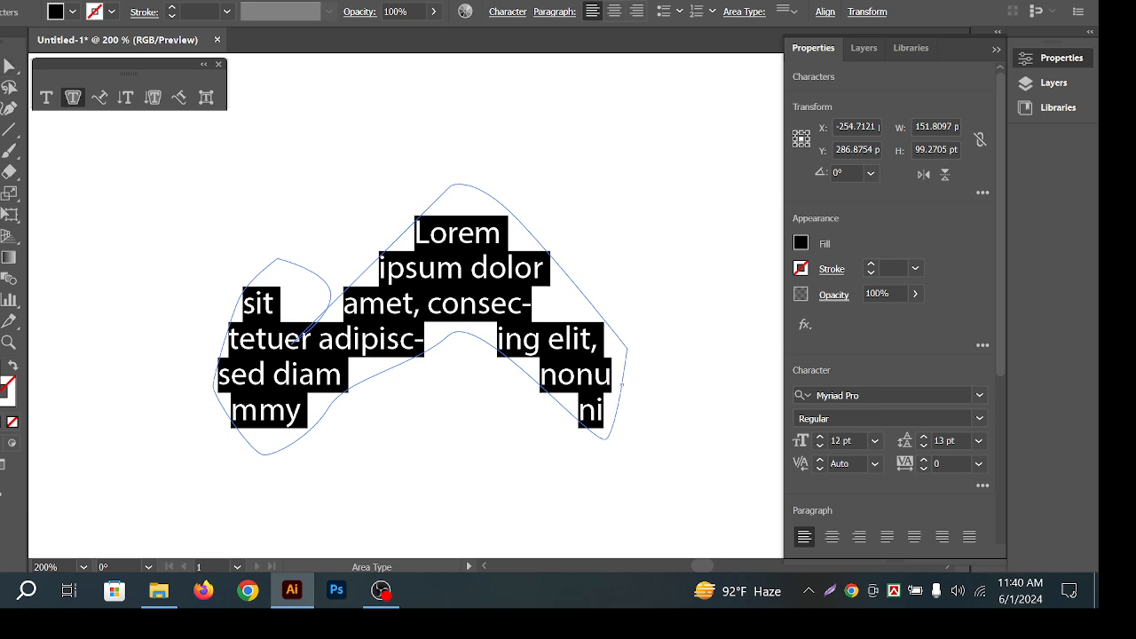
key("Escape")
left_click(408, 155)
Select the area-type text object and delete it.
left_click(611, 360)
left_click(648, 219)
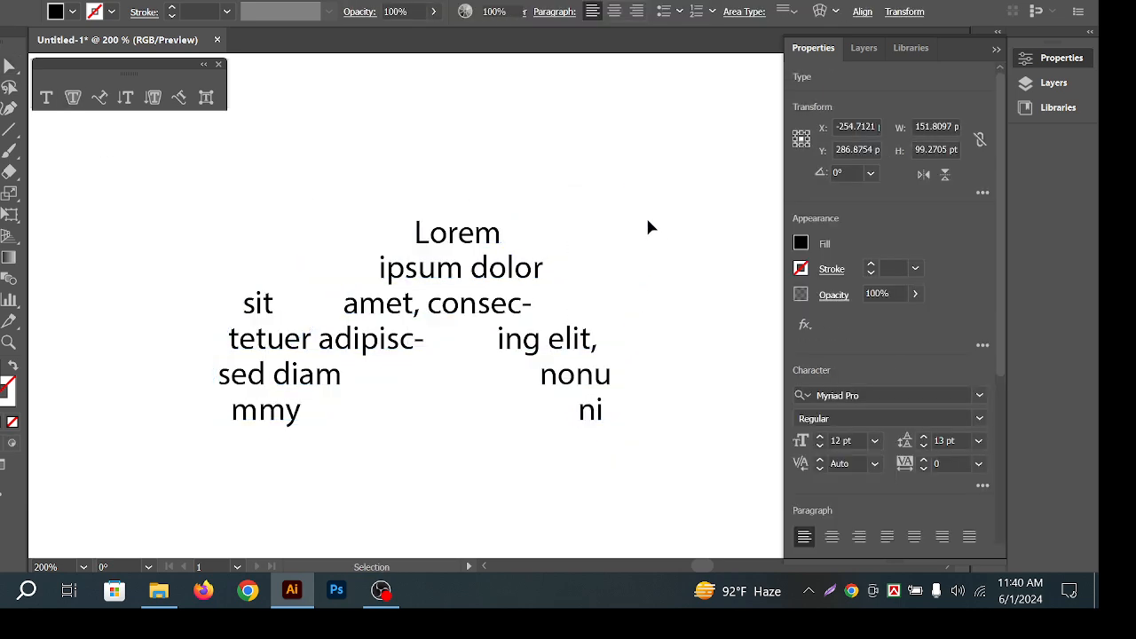
left_click(419, 375)
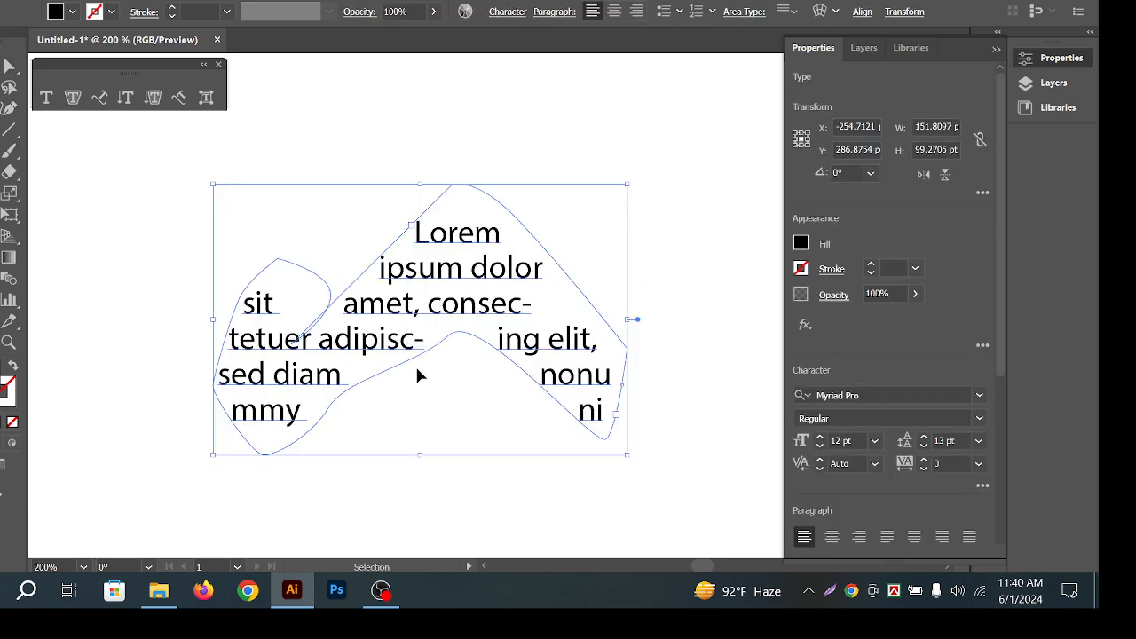
key("Delete")
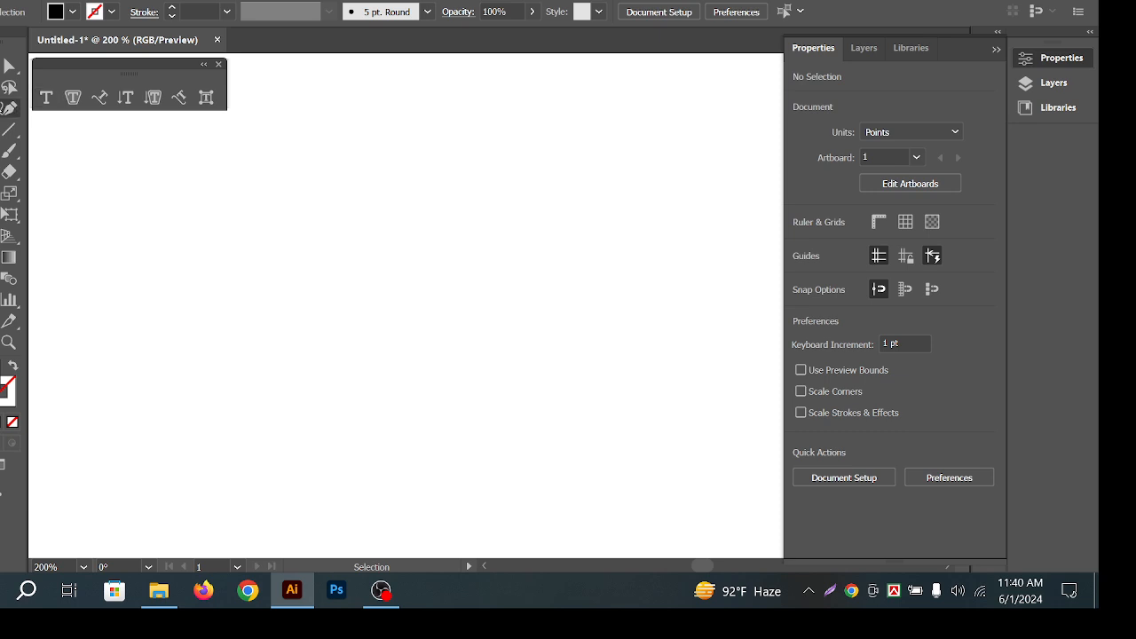
Place a first run of Curvature tool points across the artboard.
left_click(9, 108)
left_click(425, 104)
left_click(639, 314)
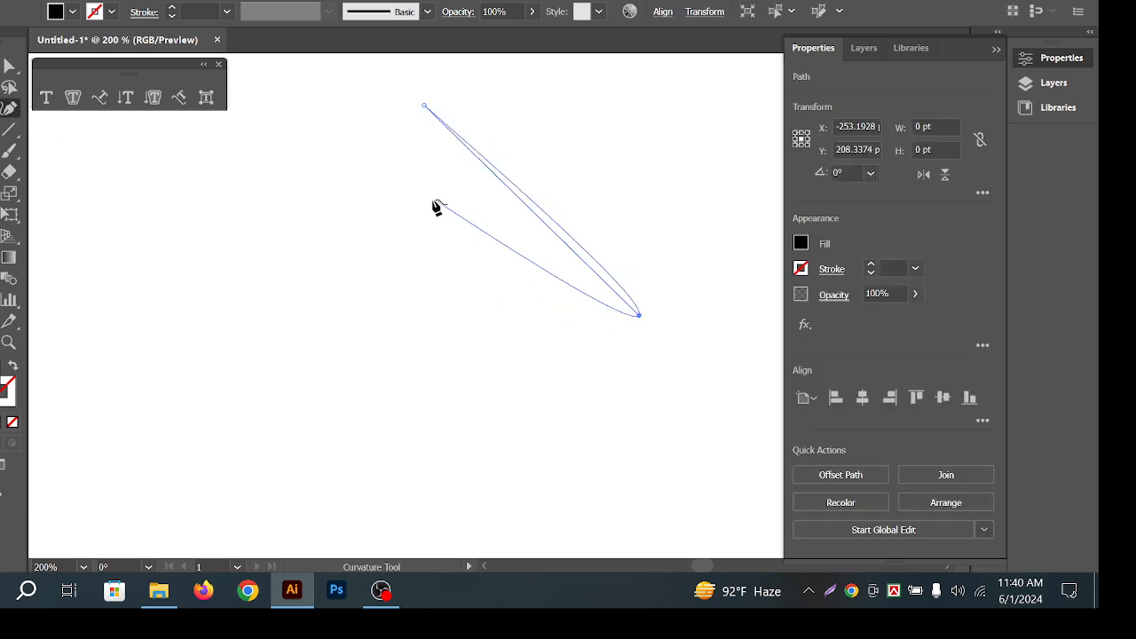
left_click(420, 208)
left_click(284, 362)
left_click(244, 404)
left_click(441, 414)
left_click(543, 333)
left_click(542, 309)
left_click(280, 188)
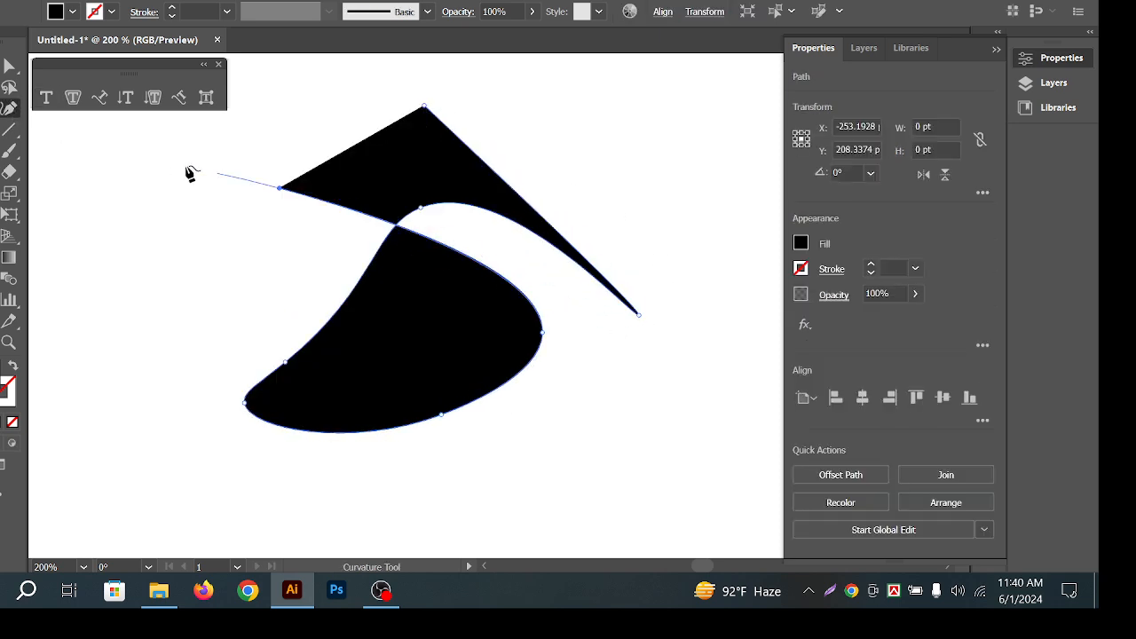
left_click(178, 164)
left_click(189, 253)
left_click(413, 308)
Undo that false-start path point by point.
key("v")
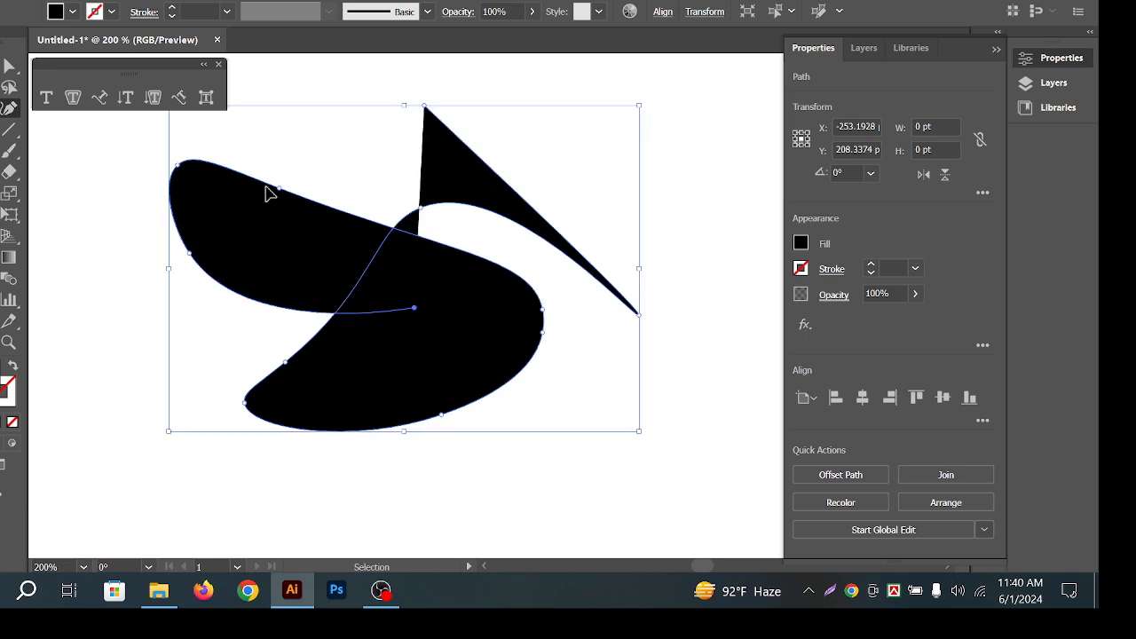
key("ctrl+z")
key("ctrl+z")
key("ctrl+z")
key("ctrl+z")
key("ctrl+z")
key("ctrl+z")
key("ctrl+z")
key("ctrl+z")
key("ctrl+z")
key("ctrl+z")
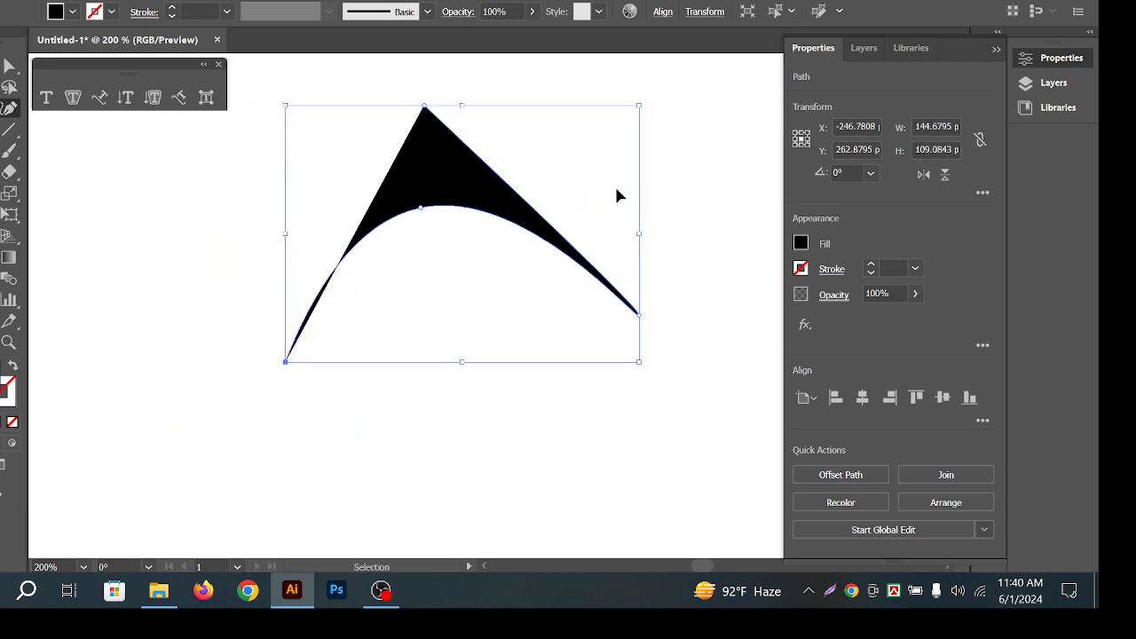
key("ctrl+z")
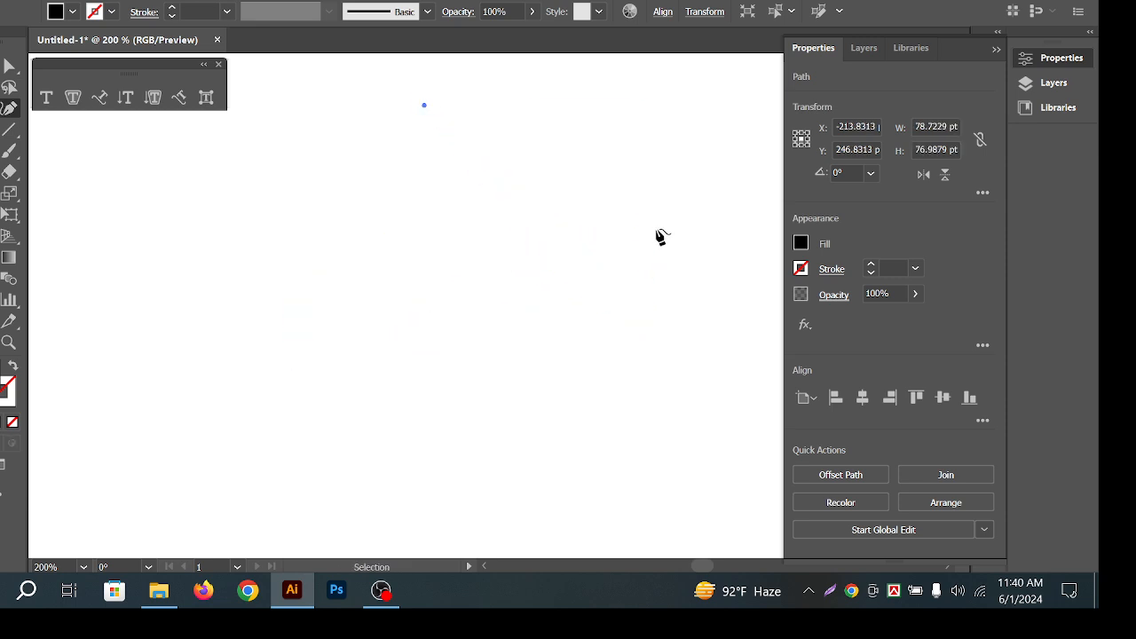
key("ctrl+z")
Redraw the curve as a rounded U shape and close it at its start.
left_click(304, 361)
left_click(541, 310)
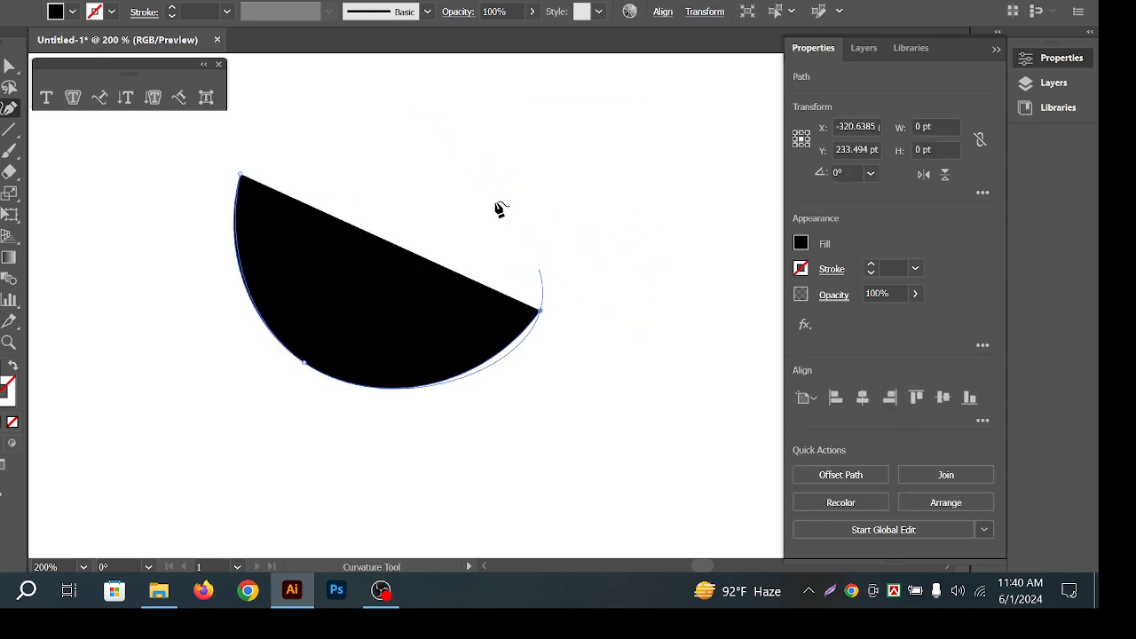
left_click(444, 167)
left_click(409, 293)
left_click(320, 214)
left_click(297, 141)
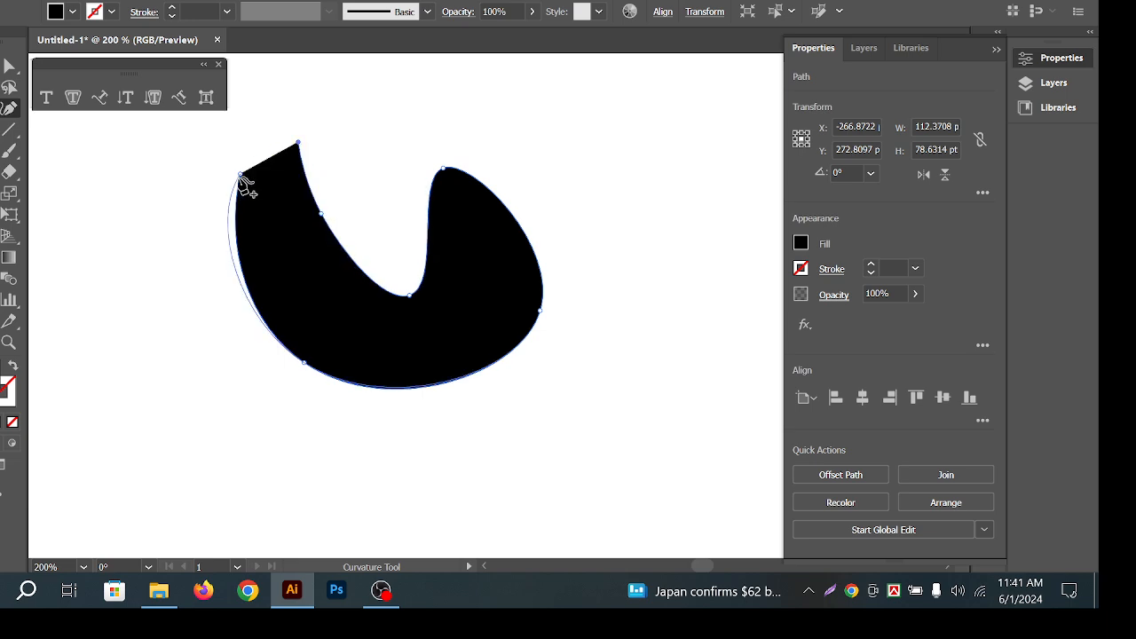
left_click(240, 174)
Fill the U shape with Lorem ipsum placeholder text using Area Type.
key("v")
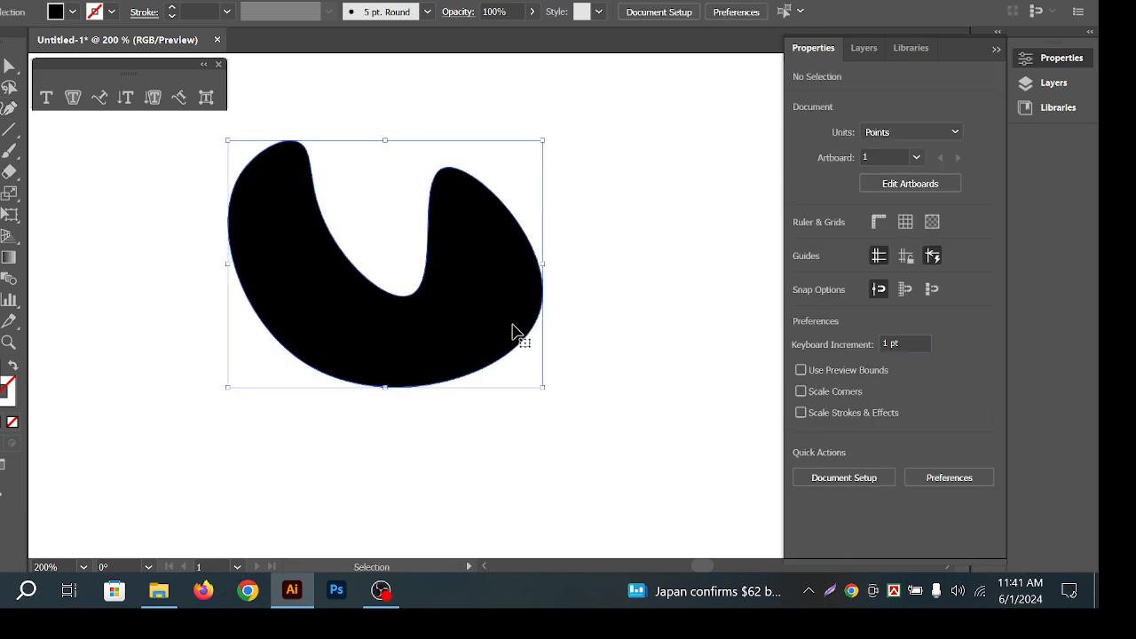
left_click(73, 97)
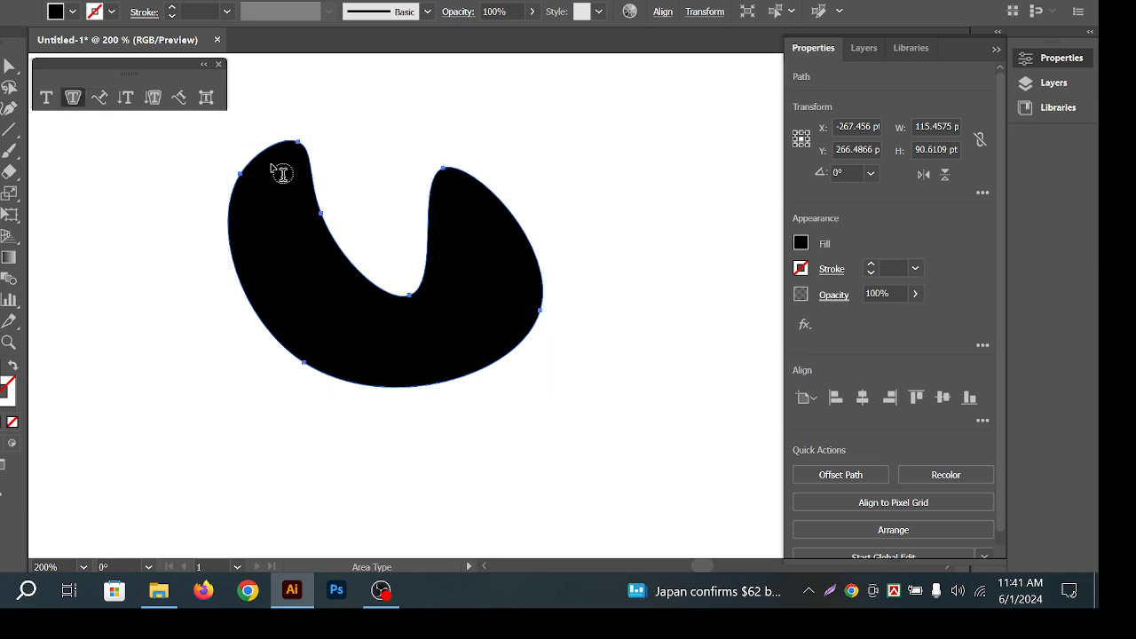
left_click(320, 214)
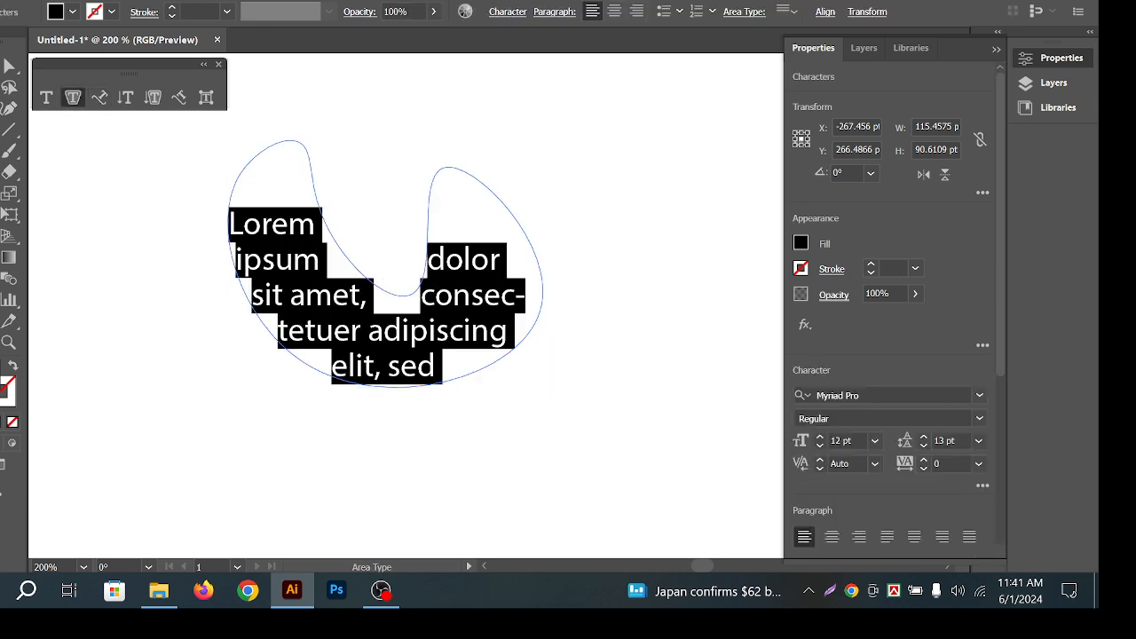
key("Escape")
Select the U-shaped text object and delete it.
left_click(398, 299)
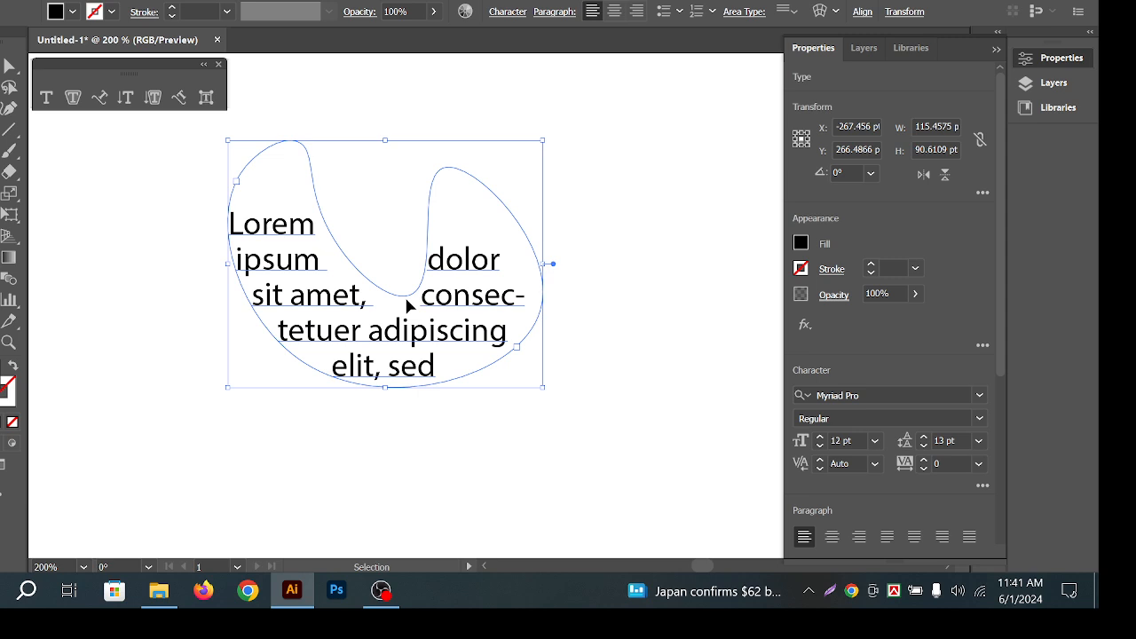
left_click(572, 385)
left_click(264, 300)
left_click(572, 275)
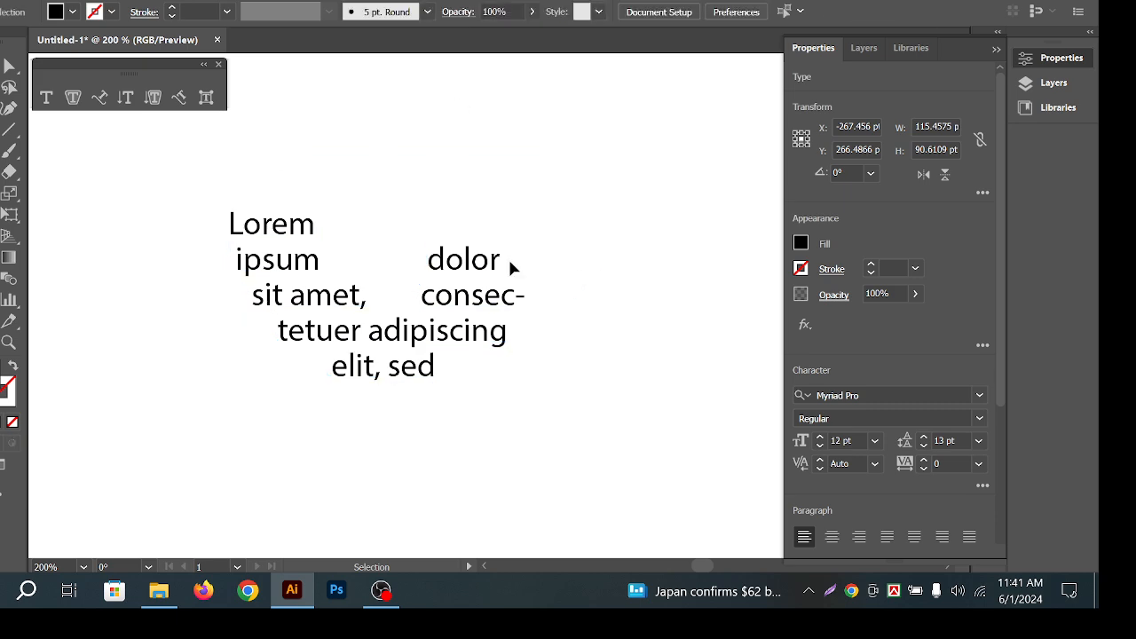
left_click(315, 307)
key("Delete")
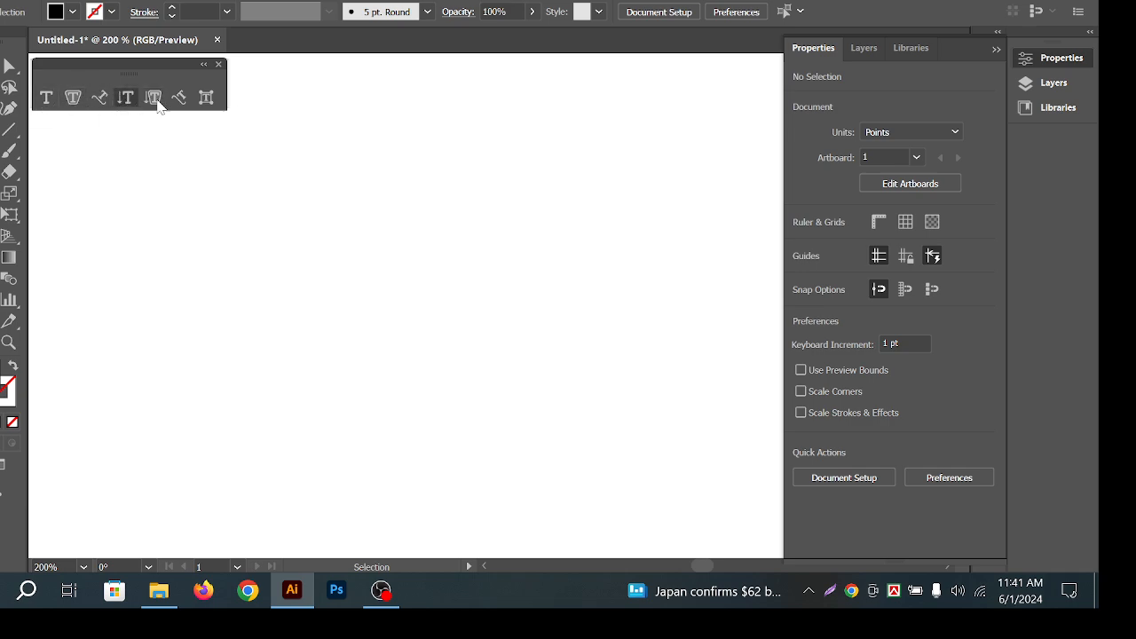
Cycle through the type tools and drag the floating Type tools panel down onto the canvas.
left_click(206, 97)
left_click(105, 106)
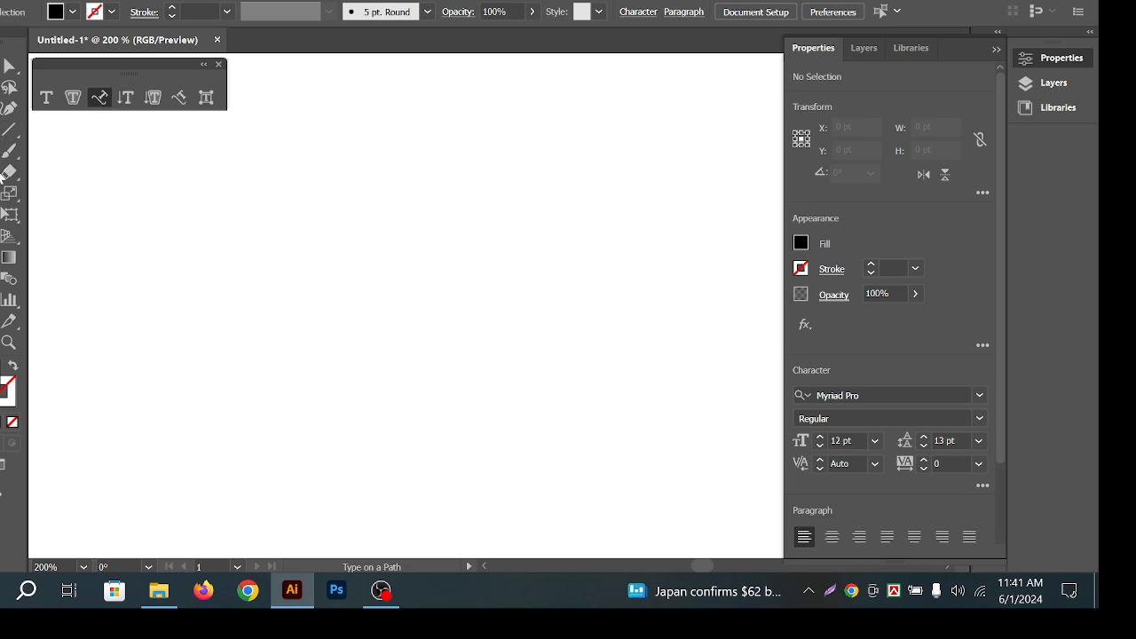
left_click(4, 131)
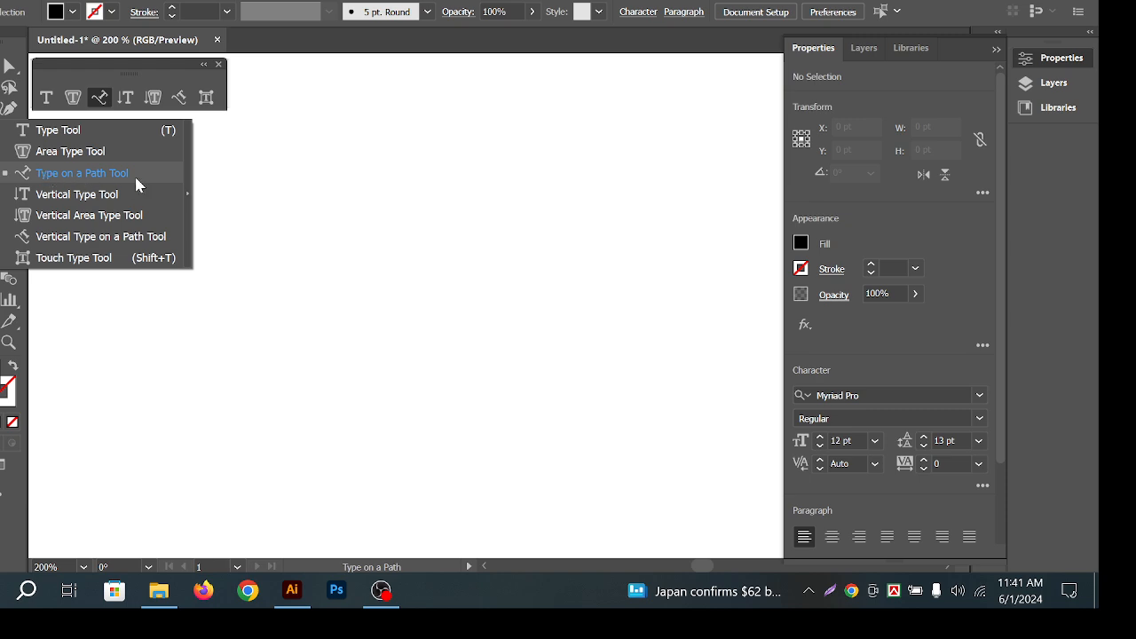
left_click_drag(209, 68, 479, 78)
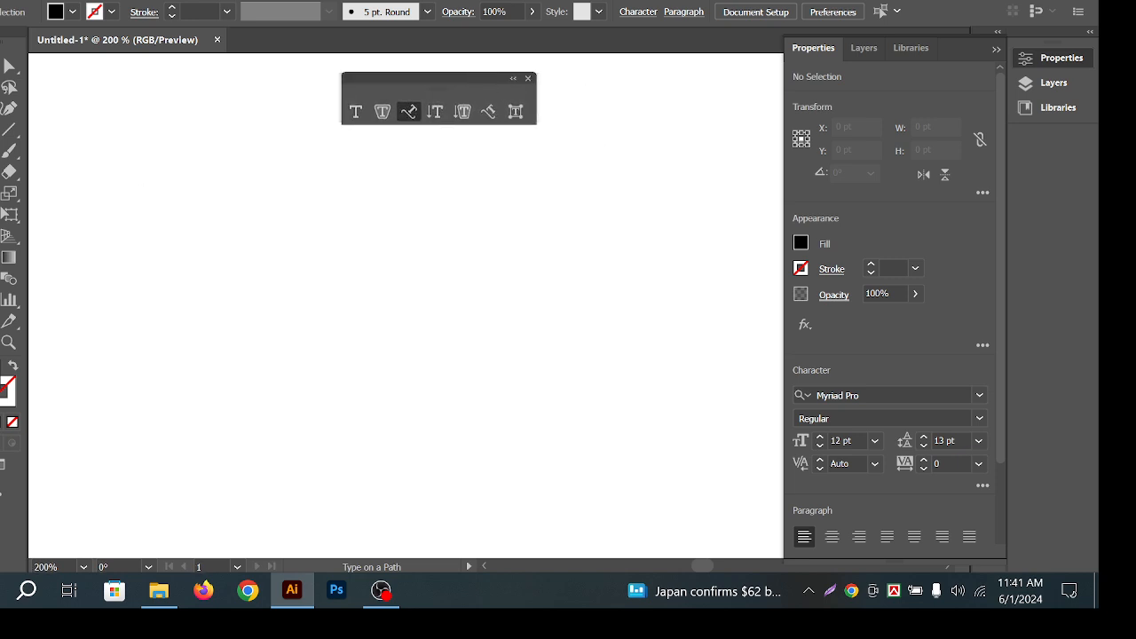
key("v")
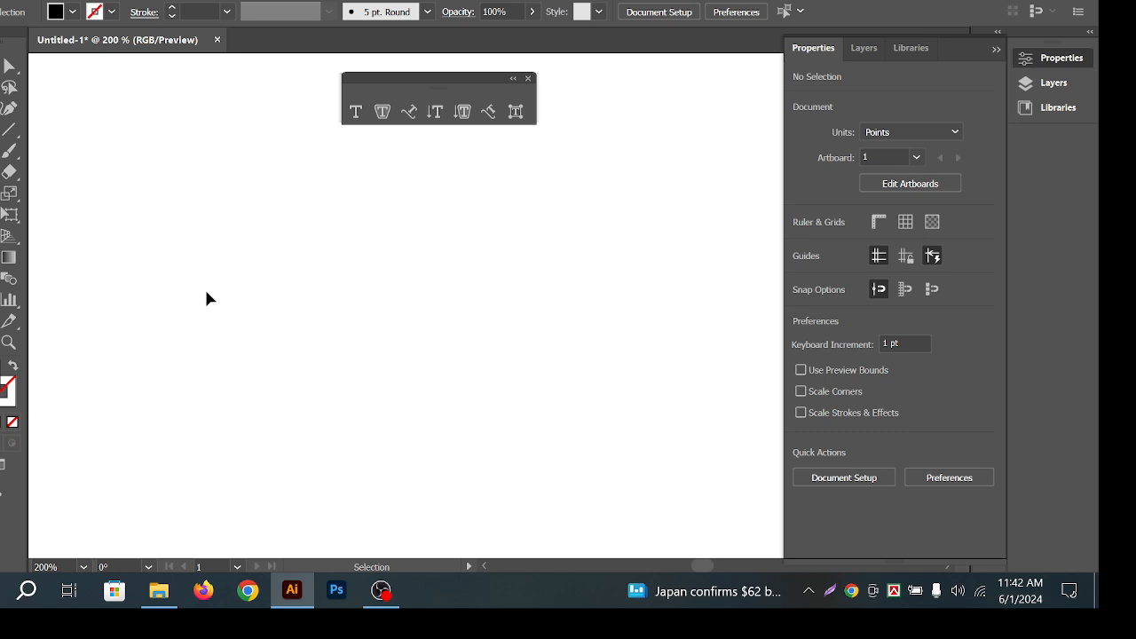
Draw and discard a straight line, then drag an arc rising from lower left to right.
left_click(9, 130)
left_click_drag(223, 190, 702, 322)
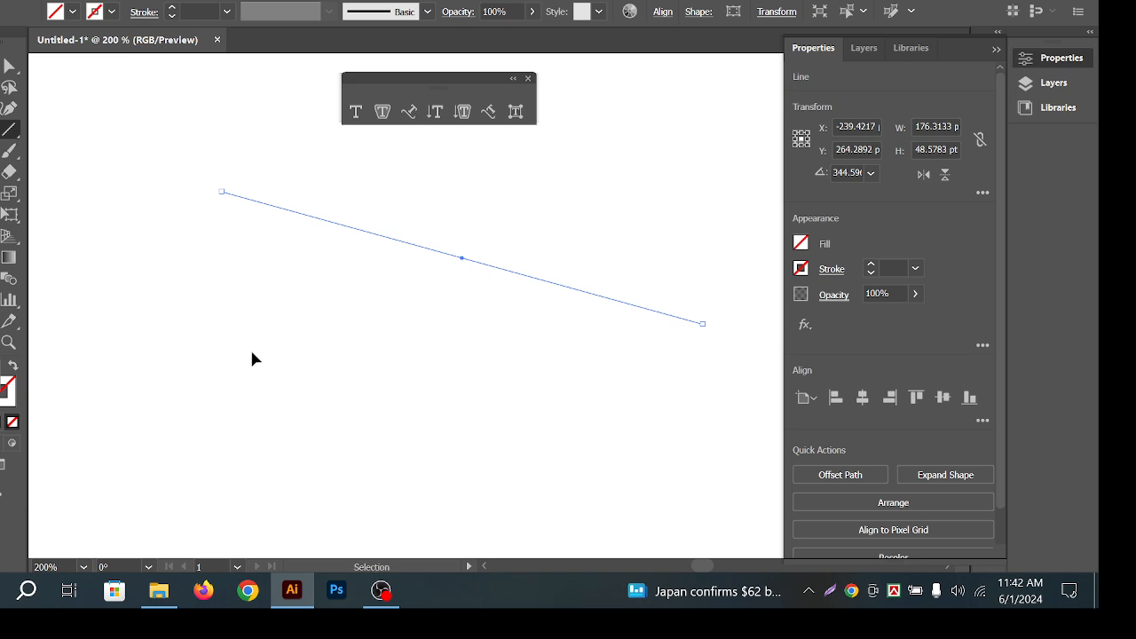
key("Delete")
left_click(11, 131)
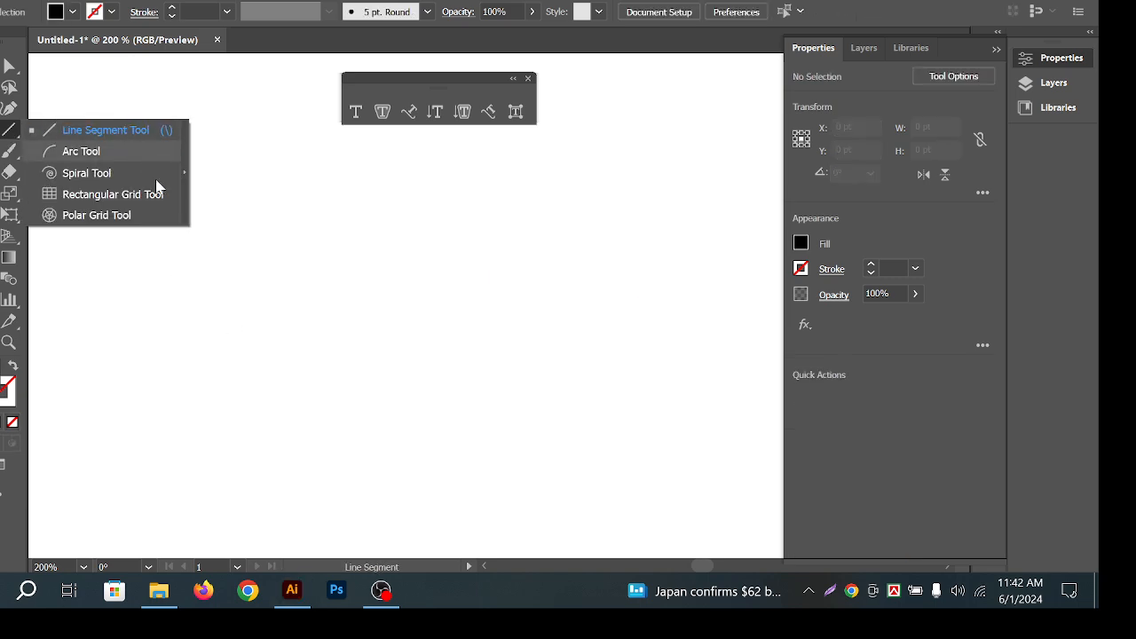
left_click(111, 155)
left_click_drag(270, 461, 655, 292)
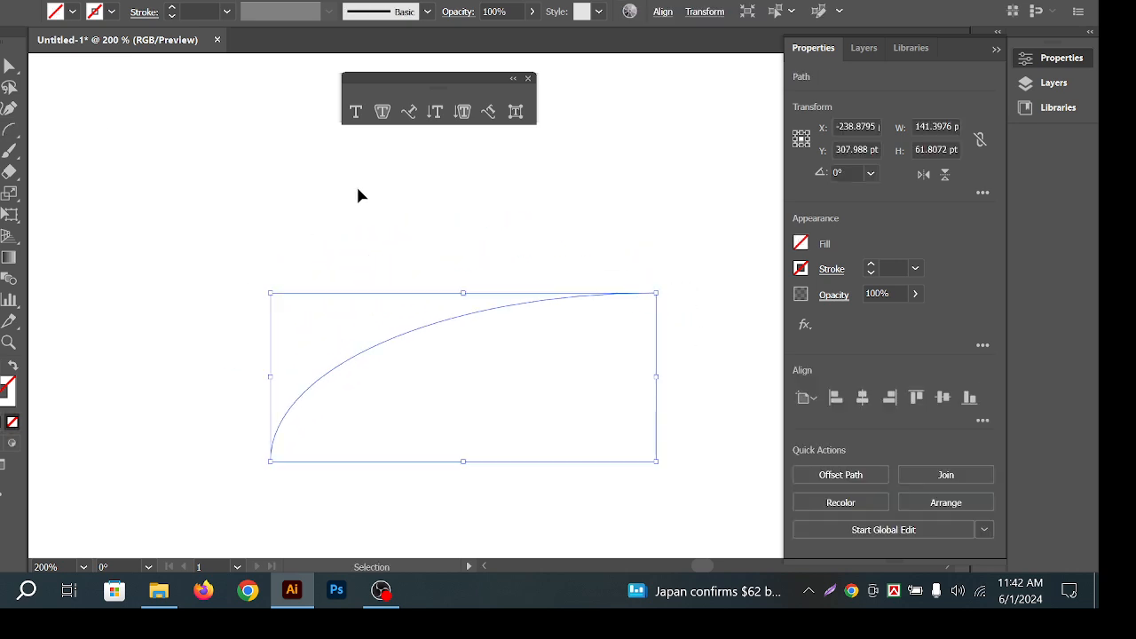
Run Lorem ipsum text along the arc with Type on a Path.
left_click(408, 111)
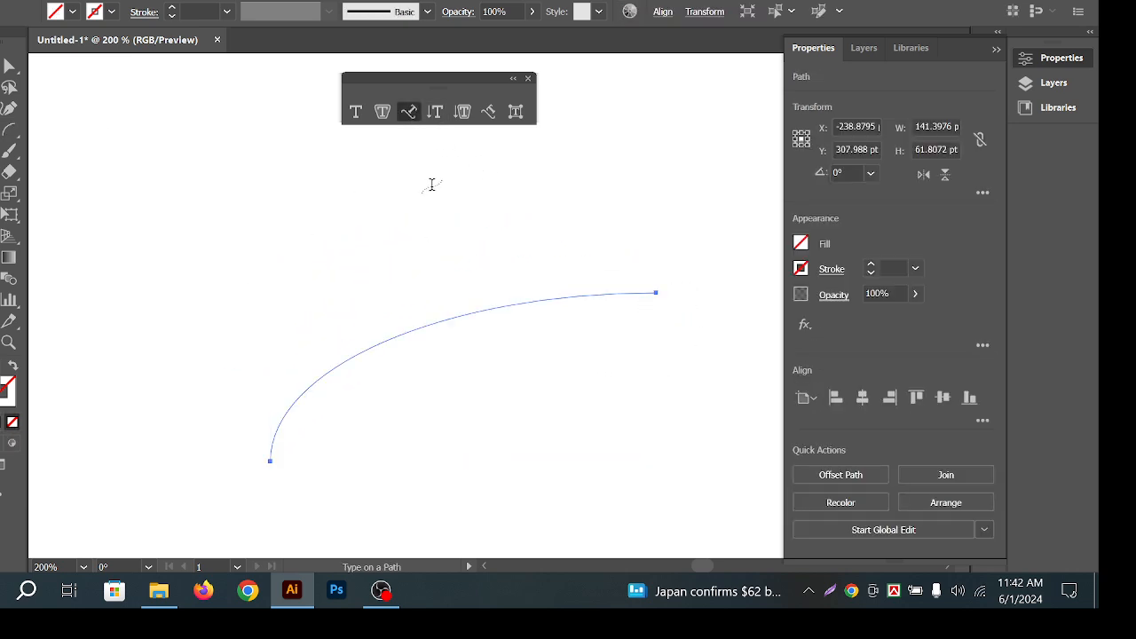
left_click(472, 308)
key("Escape")
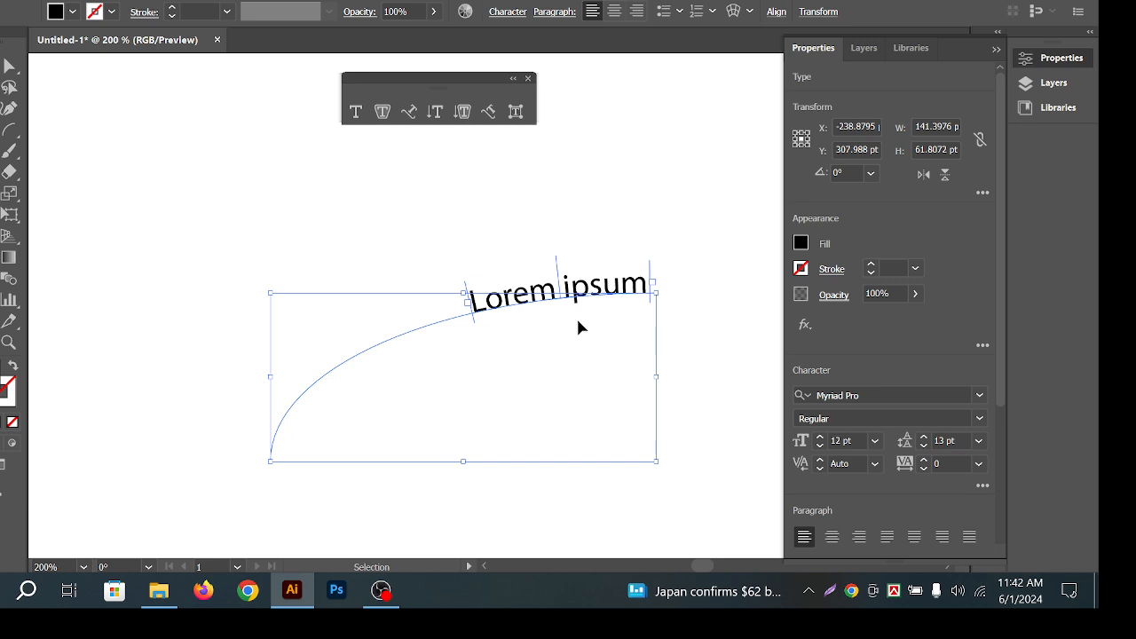
Marquee-select the curved path text and delete it.
left_click_drag(385, 254, 650, 359)
key("Delete")
left_click(3, 151)
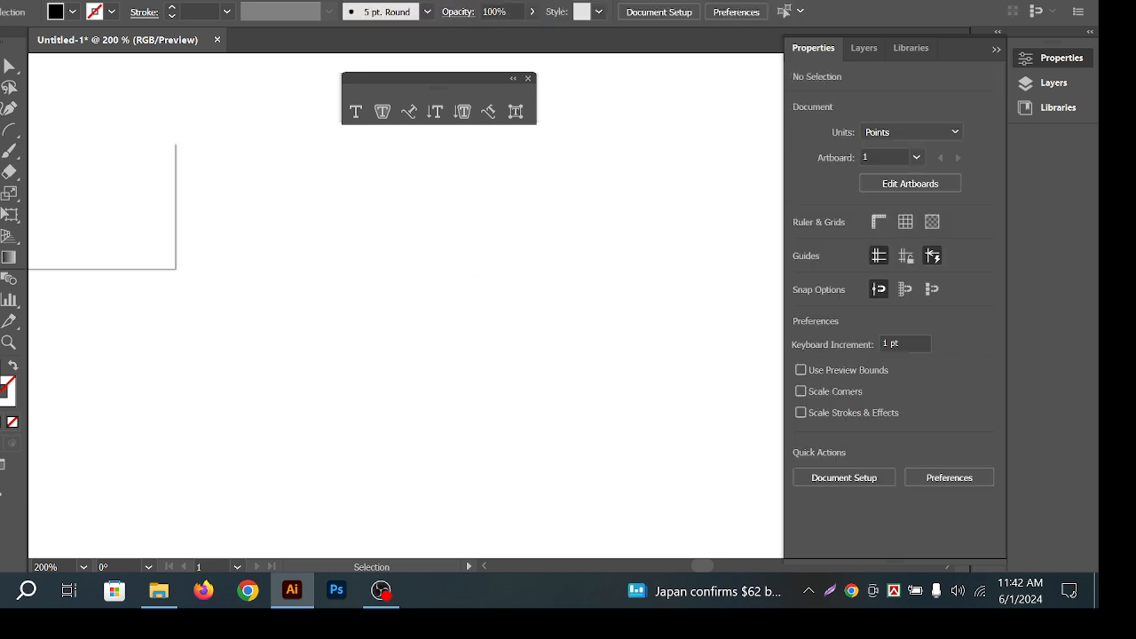
left_click(11, 130)
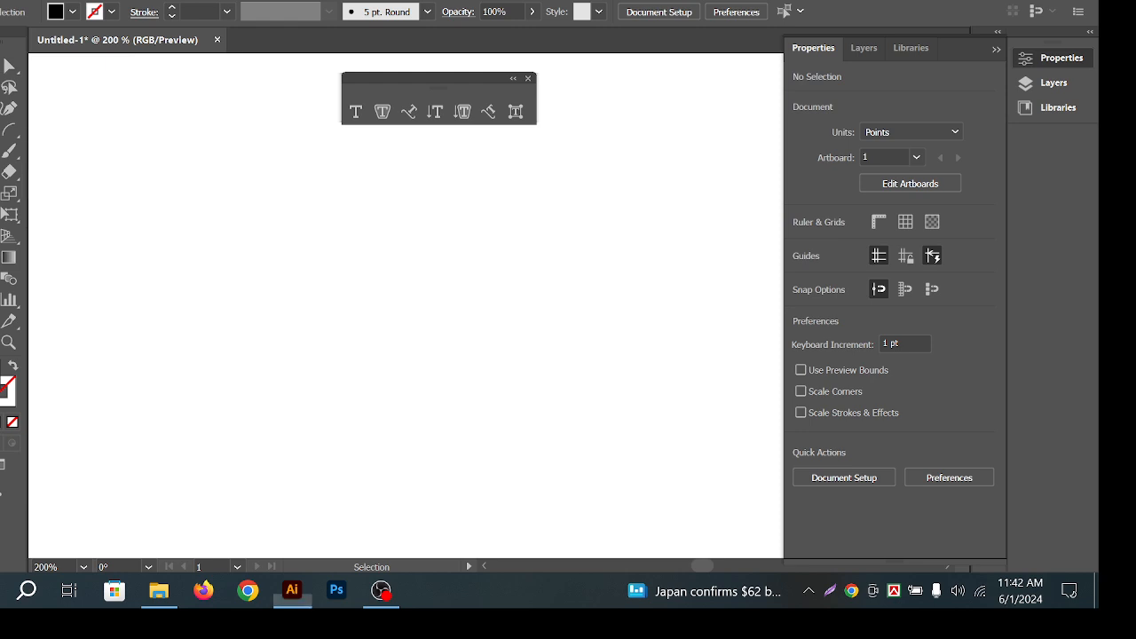
key("p")
left_click(294, 357)
left_click_drag(572, 225, 736, 313)
left_click(572, 226)
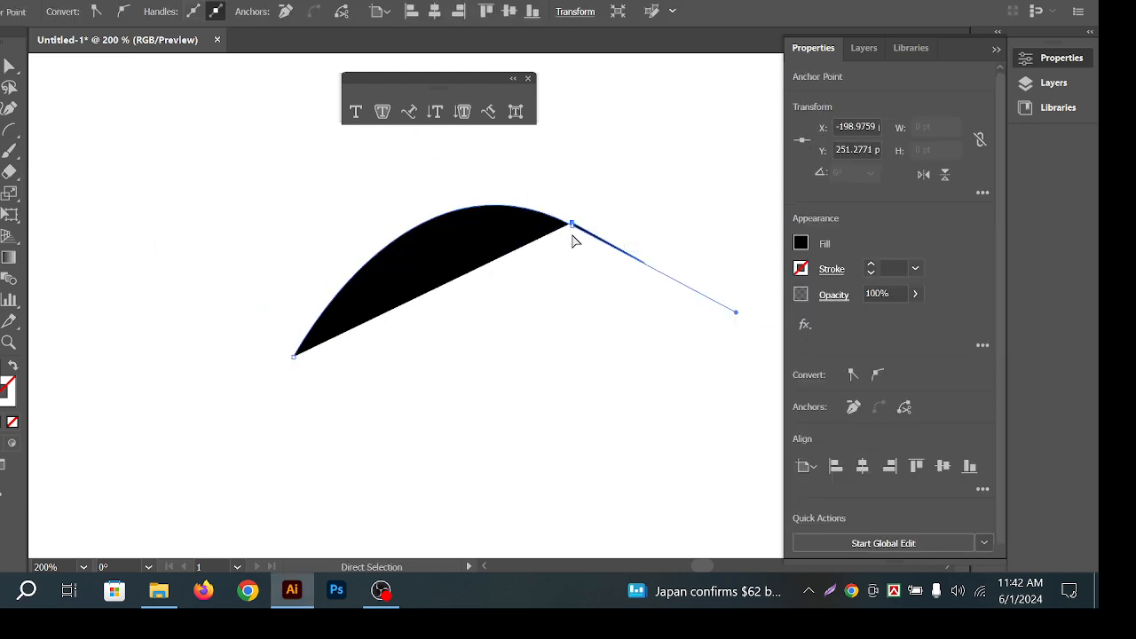
key("ctrl+z")
left_click(572, 222)
key("ctrl+z")
left_click(572, 225)
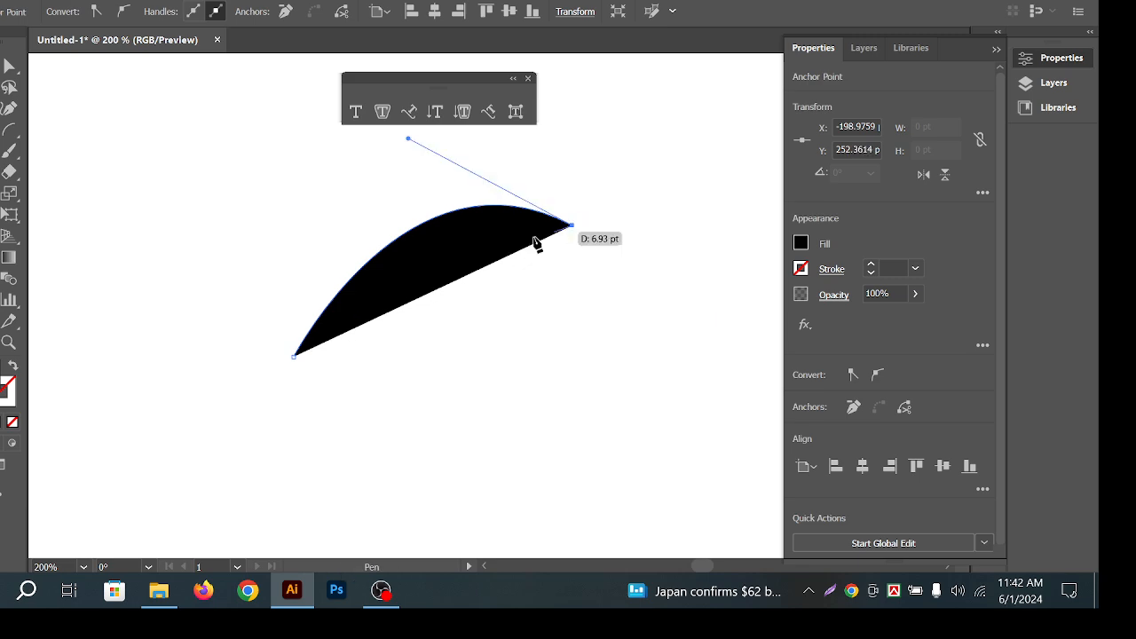
left_click(14, 377)
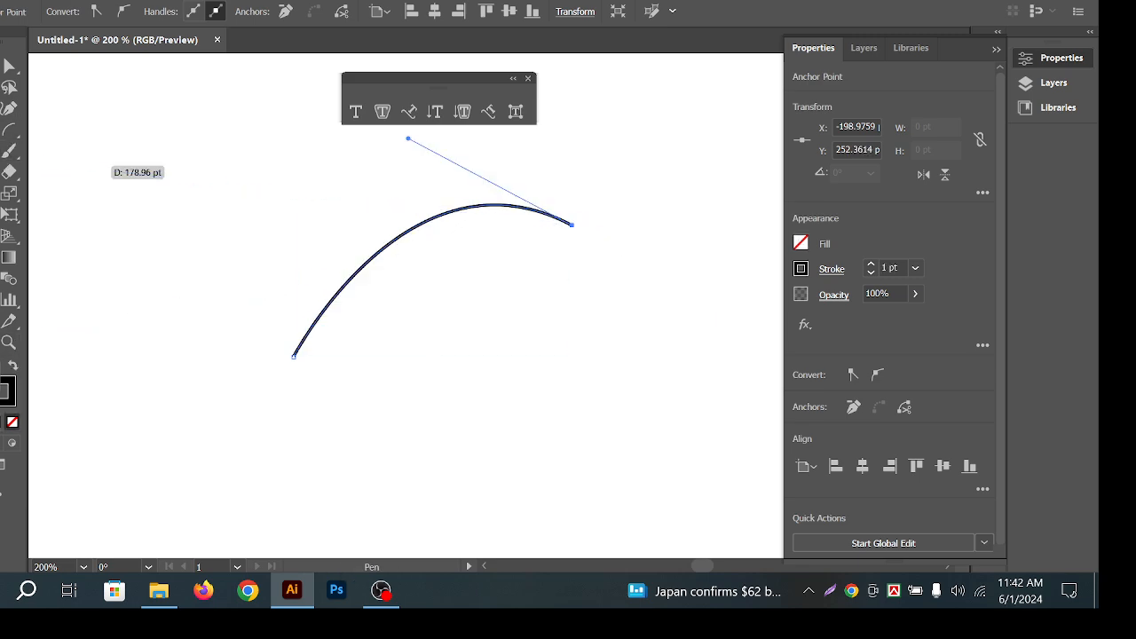
left_click(2, 67)
left_click_drag(282, 178, 616, 343)
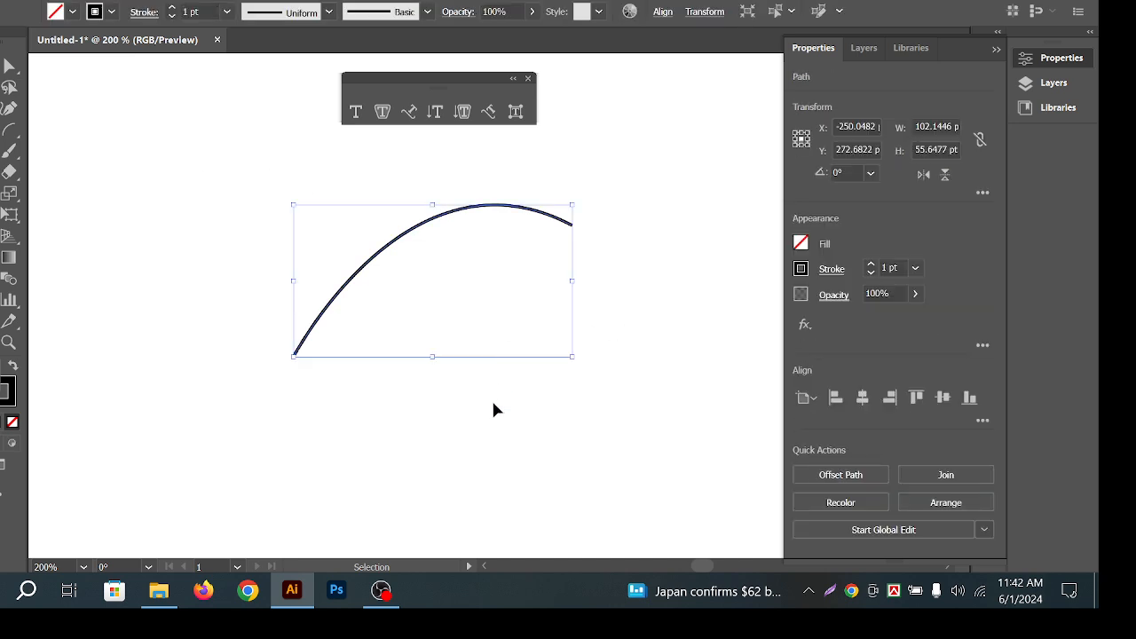
left_click_drag(477, 349, 239, 279)
left_click_drag(311, 202, 497, 251)
key("Delete")
left_click(9, 151)
Draw a square on the left of the page and fill it cyan from the Swatches.
left_click(71, 148)
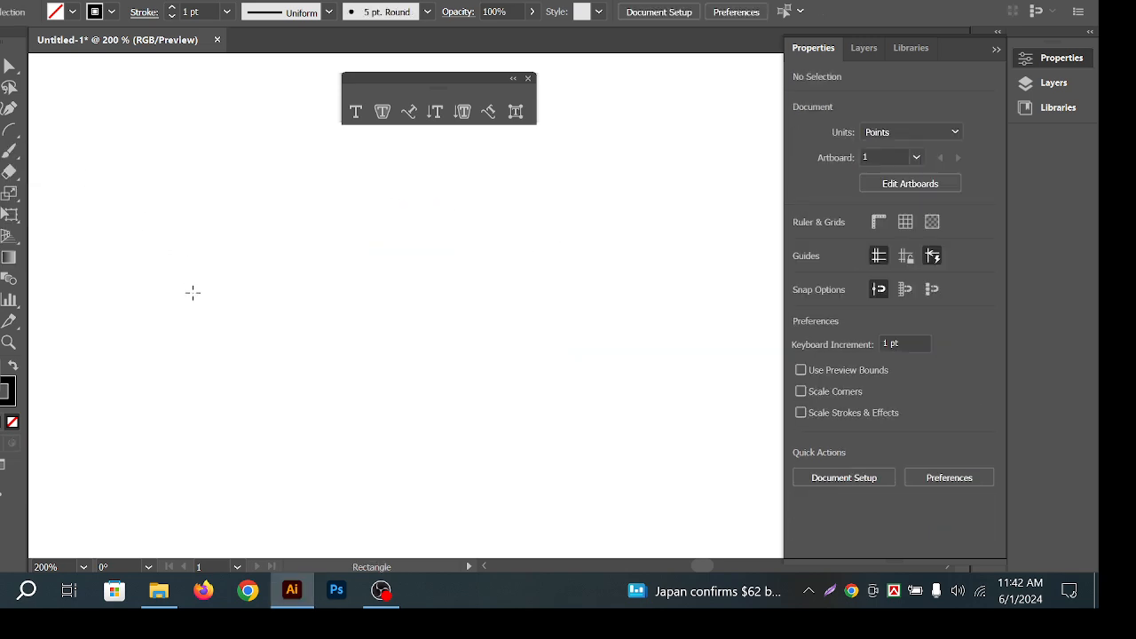
left_click_drag(140, 265, 258, 382)
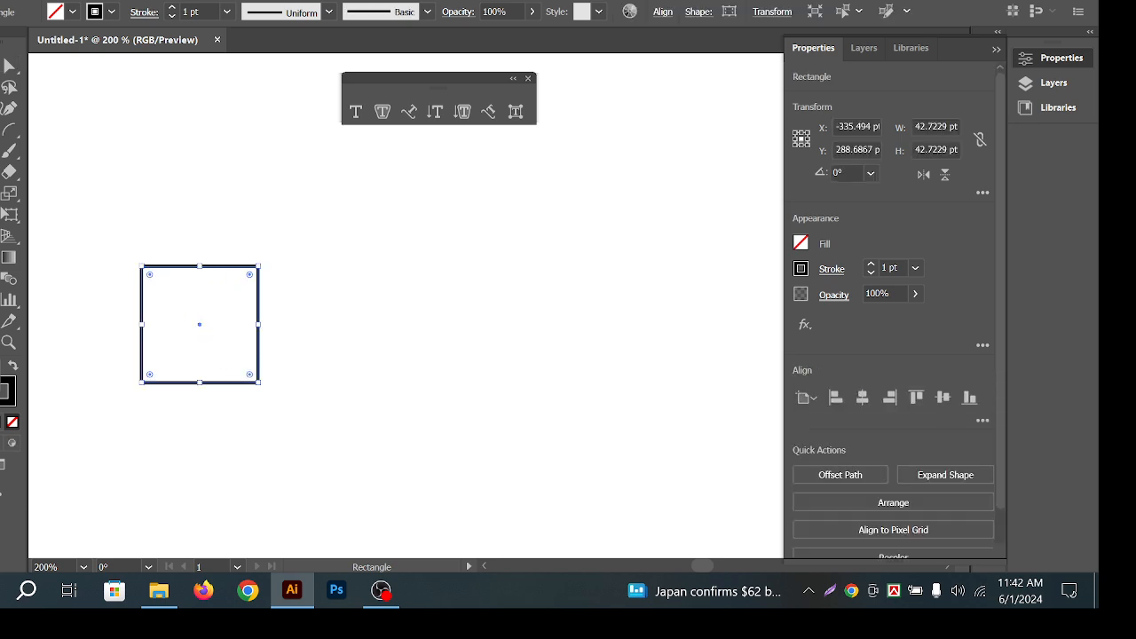
key("v")
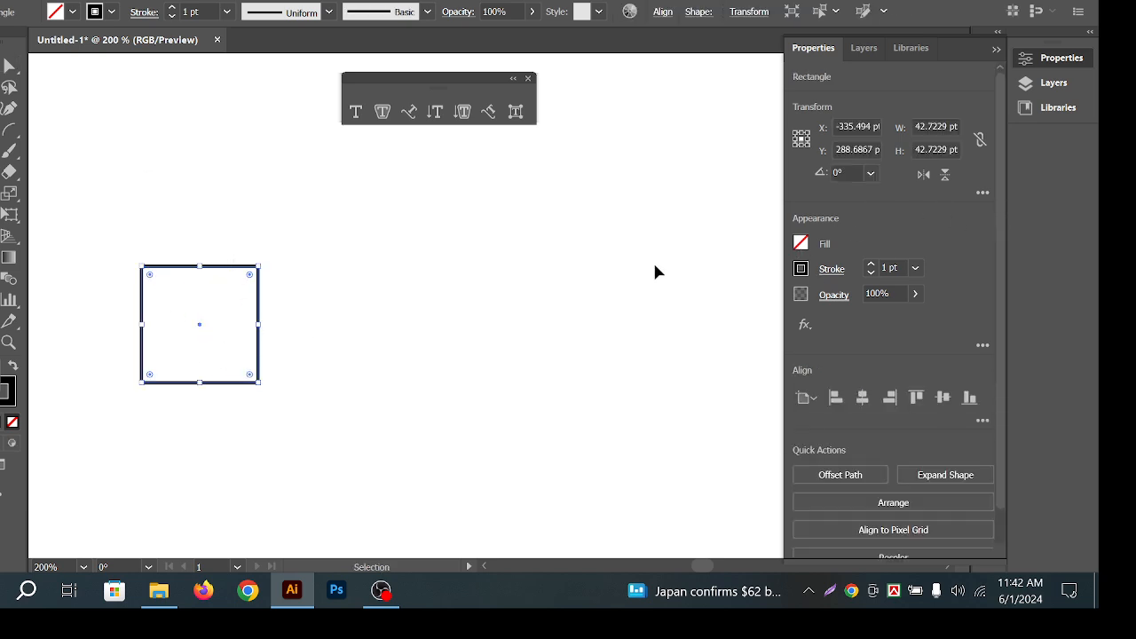
left_click(801, 242)
left_click(671, 307)
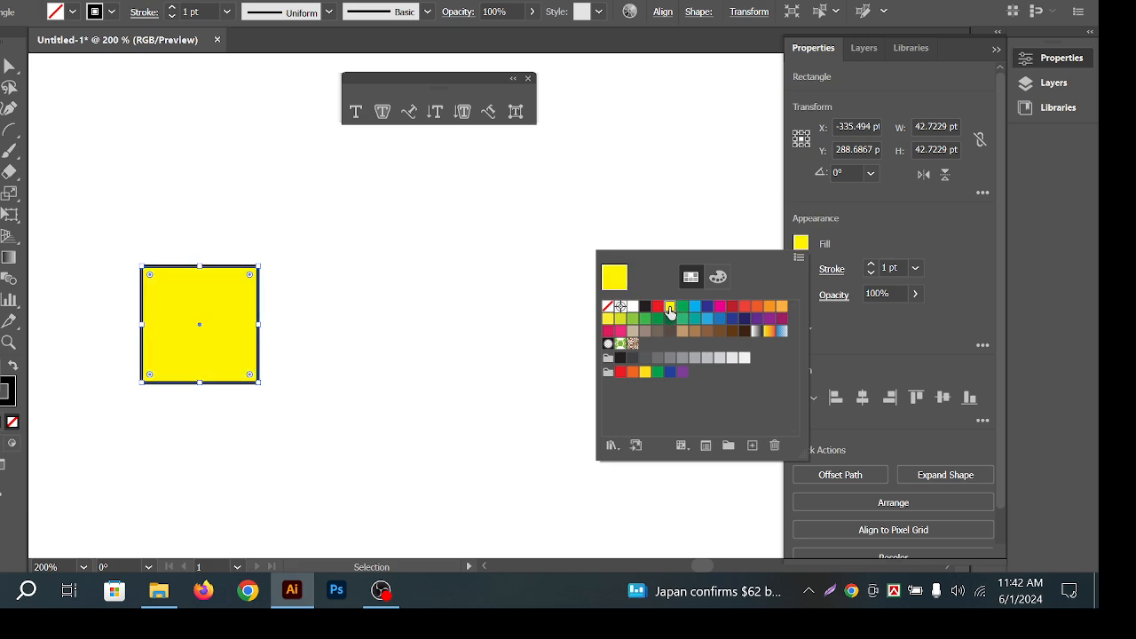
left_click(698, 307)
left_click(362, 215)
left_click(10, 87)
left_click(298, 199)
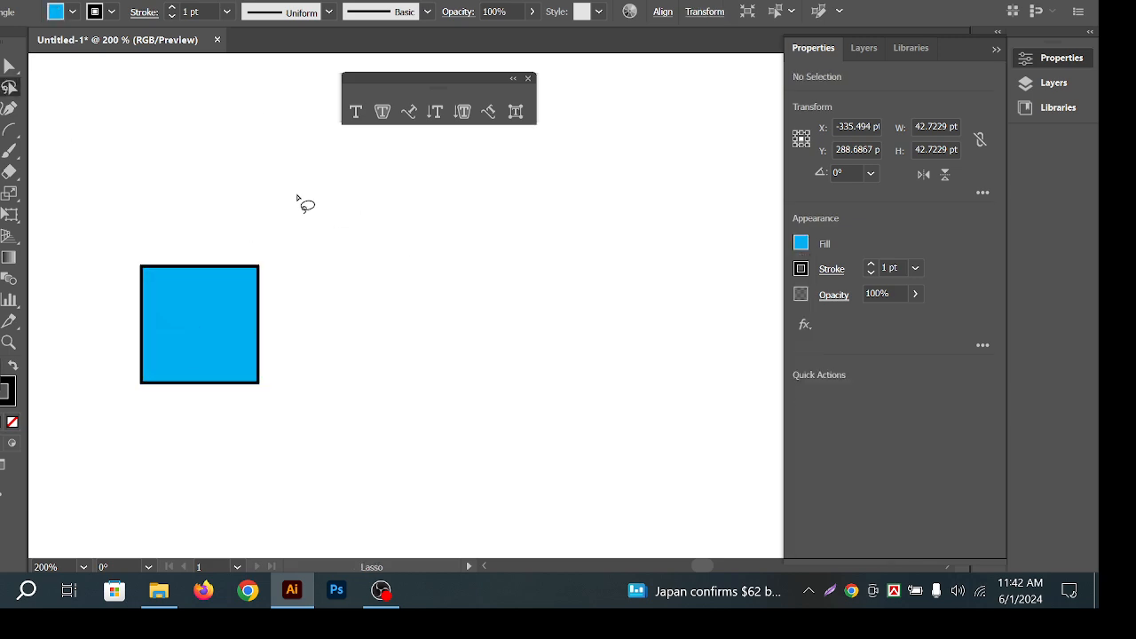
Alt+Shift-drag copies of the square to the right to form a row of three.
key("v")
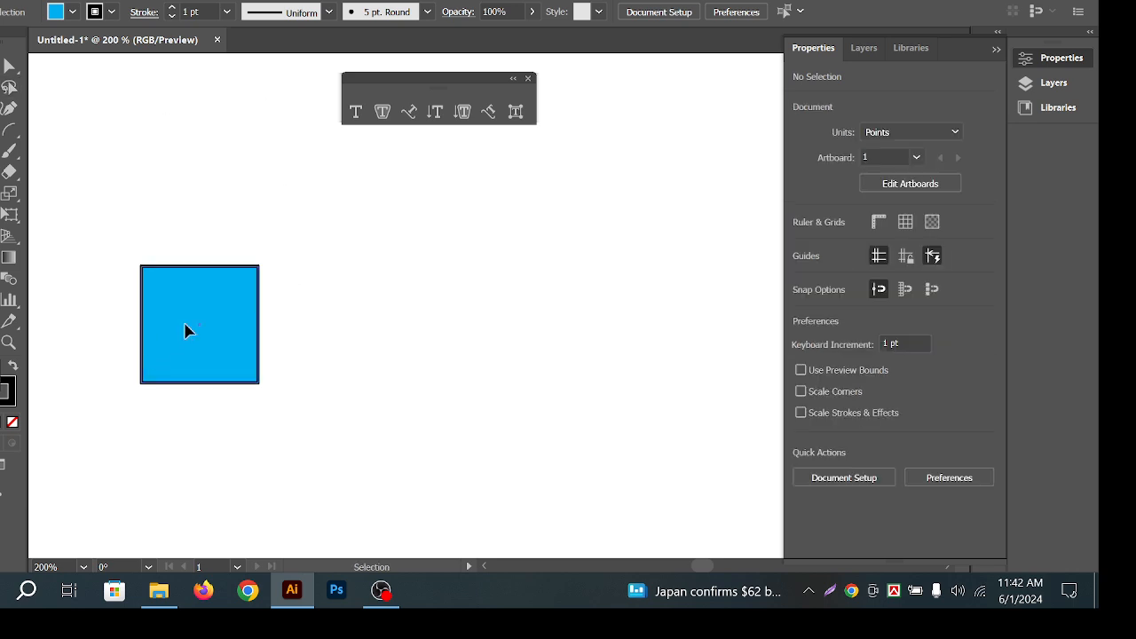
mouse_move(185, 329)
left_mouse_down()
mouse_move(331, 348)
mouse_move(525, 340)
left_mouse_up()
left_click(582, 236)
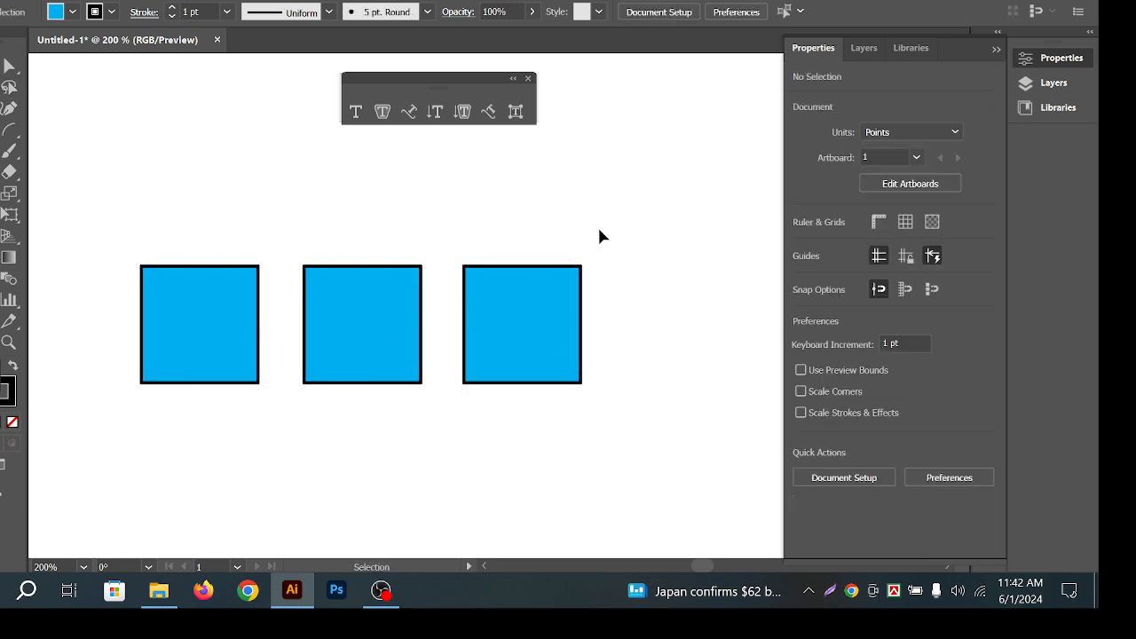
left_click(223, 330)
key("ctrl+space")
left_click_drag(136, 257, 262, 348)
left_click(205, 331)
left_click(247, 266)
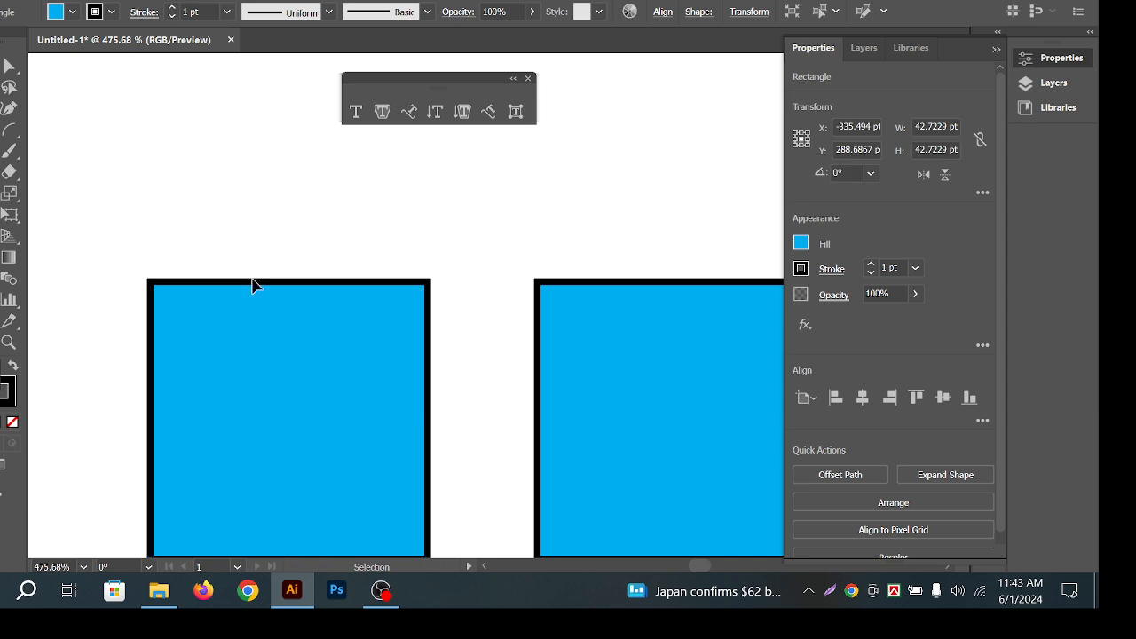
left_click(261, 319)
key("ctrl+space")
left_click_drag(235, 276, 438, 336)
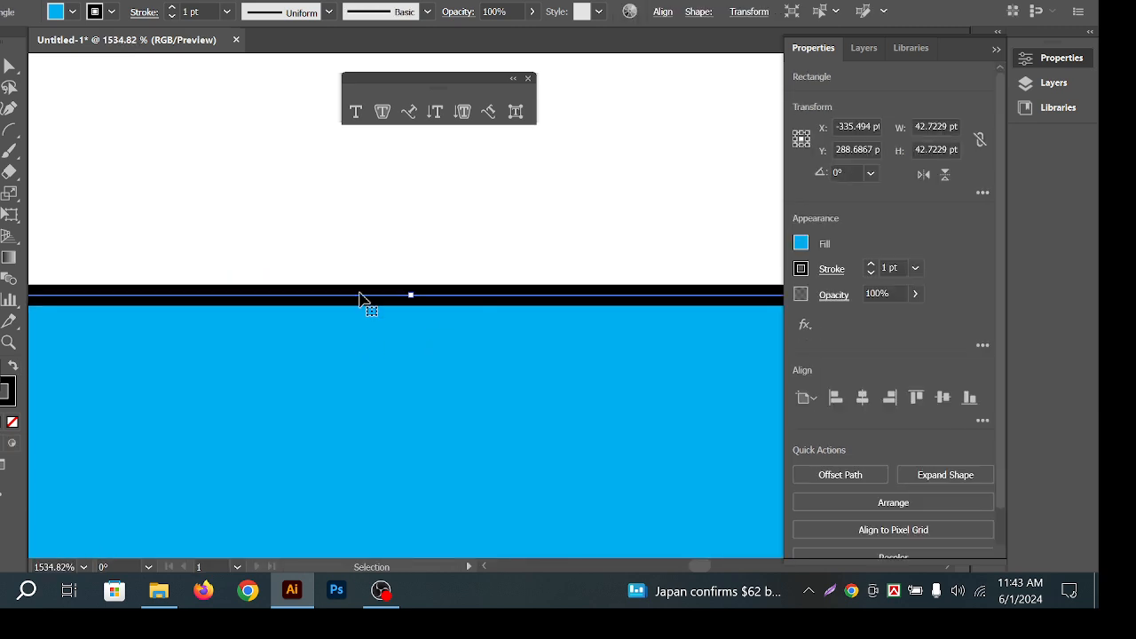
left_click(400, 277)
key("ctrl+space")
left_click_drag(497, 316, 355, 330)
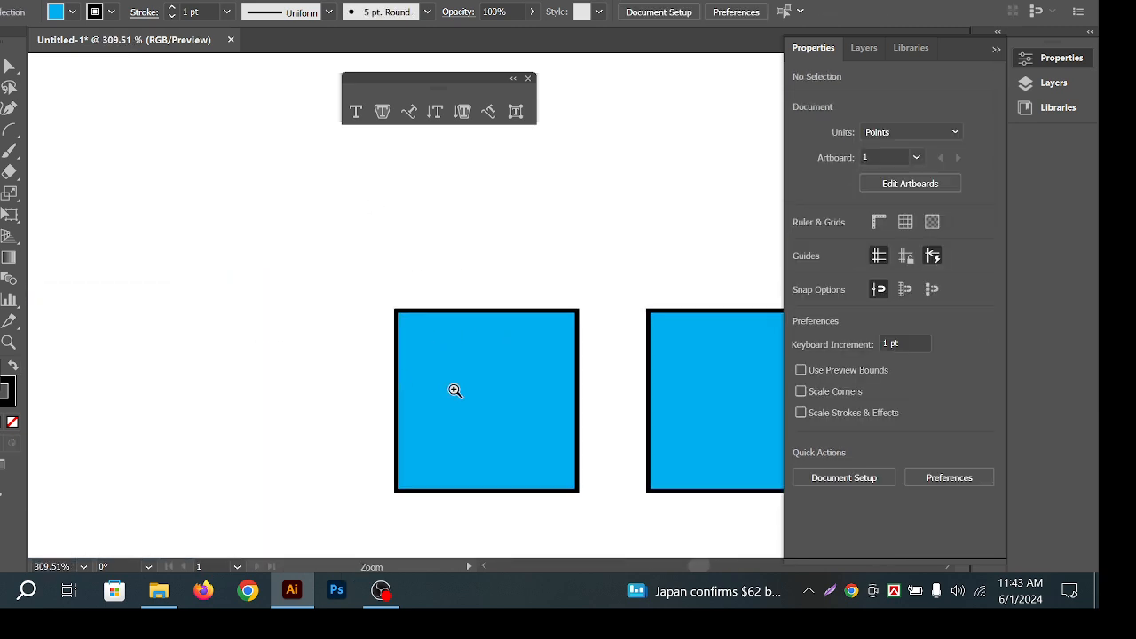
key("space")
left_click_drag(510, 413, 303, 328)
key("ctrl+space")
left_click_drag(240, 306, 345, 299)
left_click_drag(238, 139, 290, 263)
left_click(230, 120)
left_click(303, 263)
left_click(268, 133)
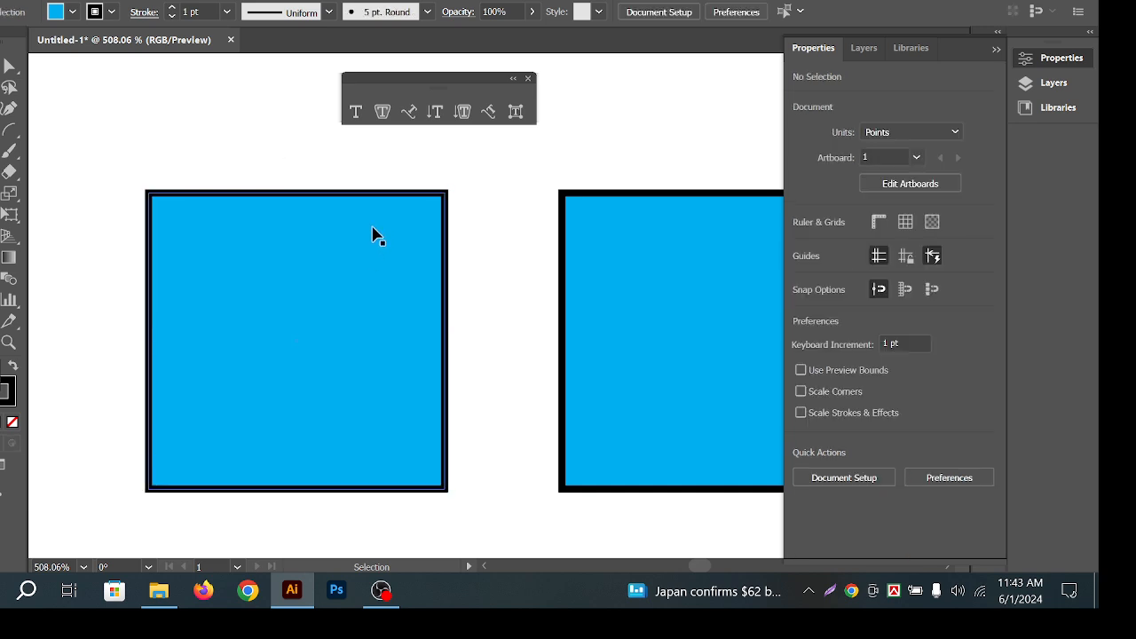
left_click(374, 234)
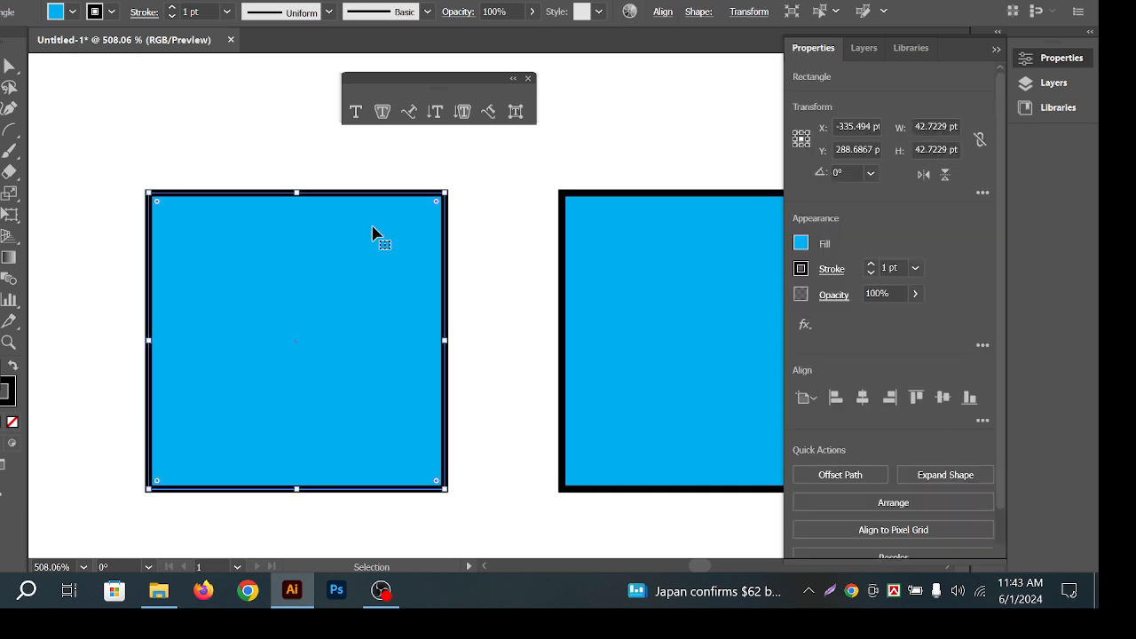
left_click(266, 123)
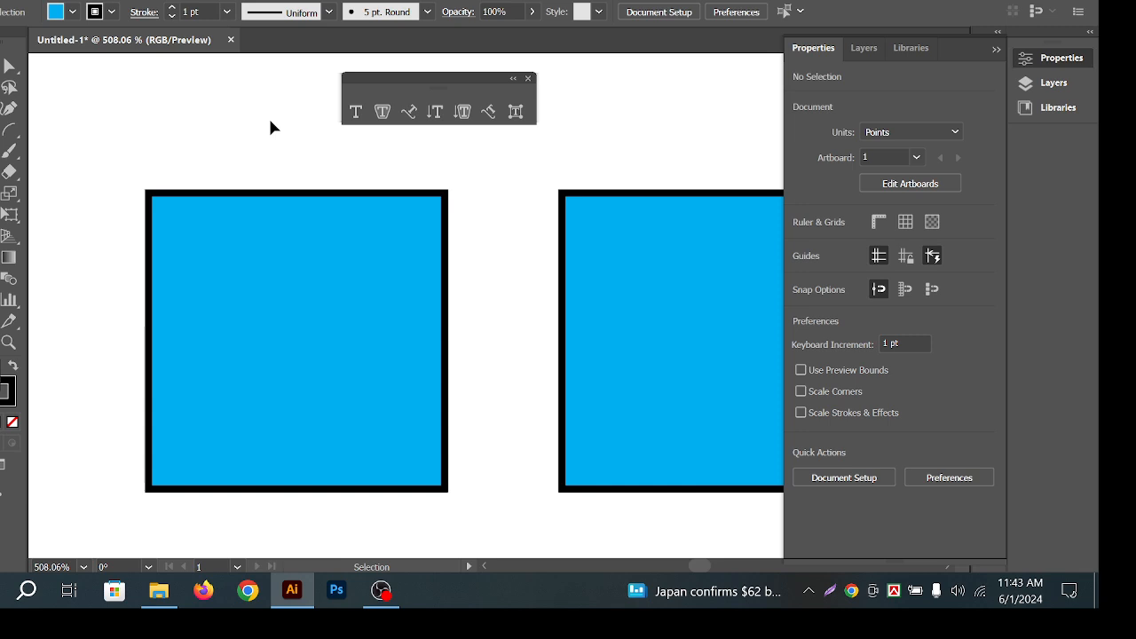
key("ctrl+space")
left_click_drag(451, 225, 440, 217)
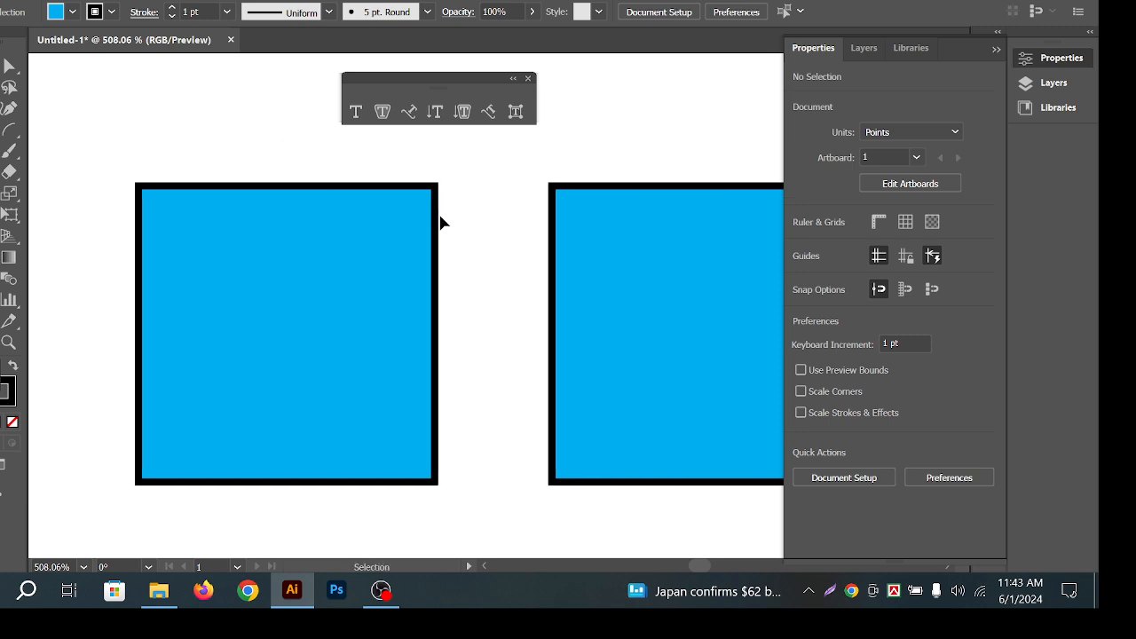
key("space")
left_click_drag(444, 288, 460, 273)
left_click(210, 246)
key("ctrl+space")
left_click_drag(177, 142, 284, 213)
key("ctrl+shift+a")
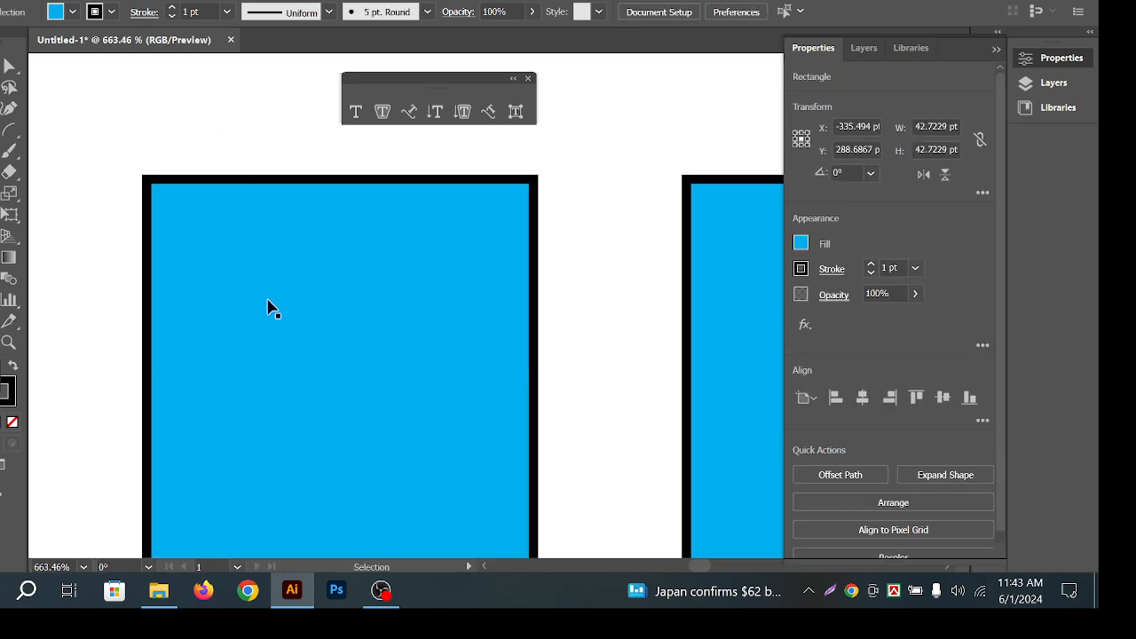
left_click(175, 239)
left_click(233, 159)
left_click(305, 257)
left_click(244, 126)
left_click(351, 300)
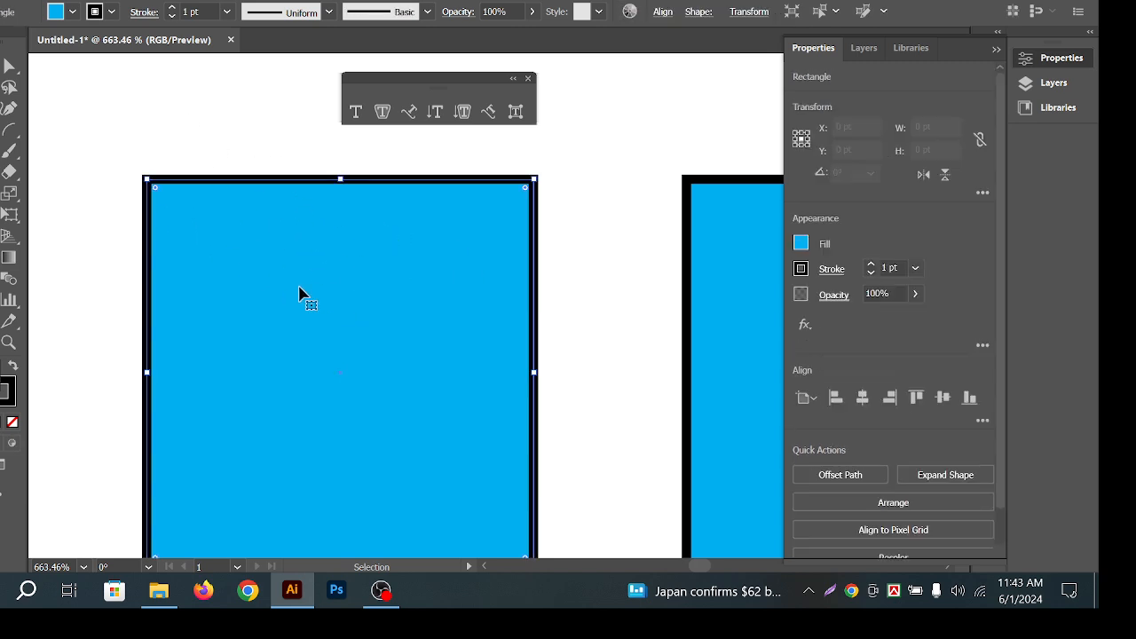
left_click(547, 260)
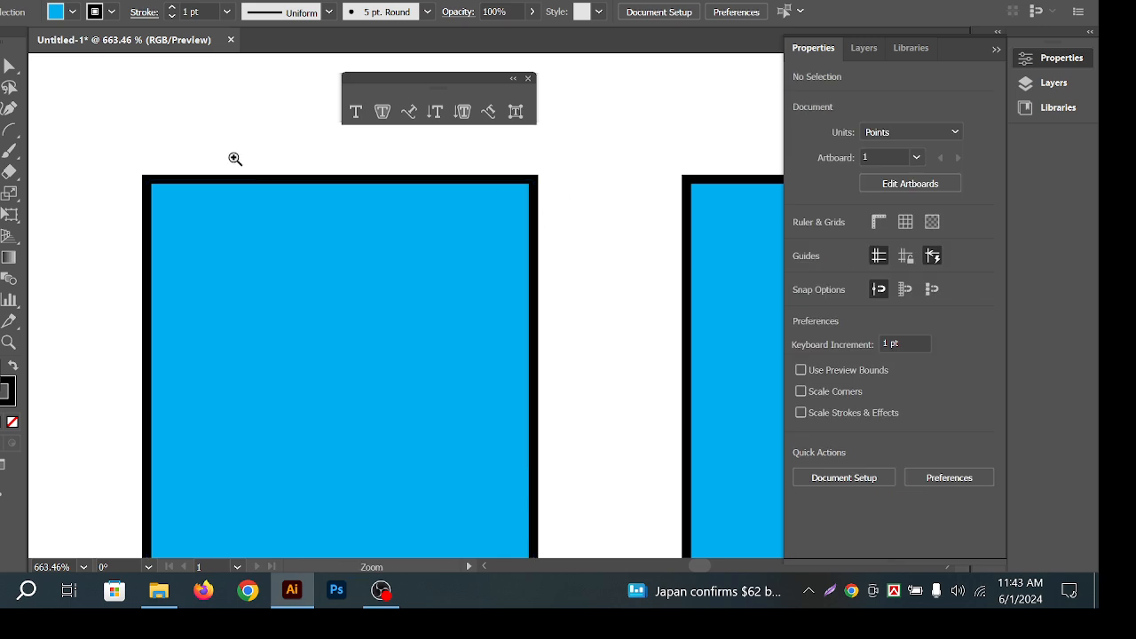
left_click_drag(236, 157, 621, 315)
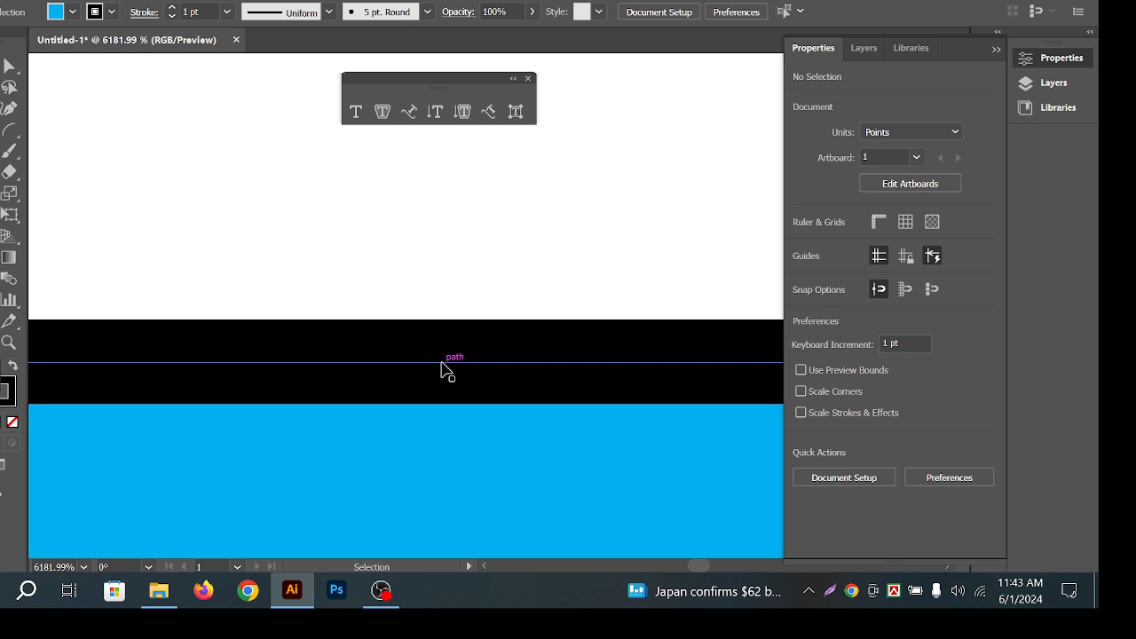
key("ctrl+space")
left_click_drag(530, 367, 393, 365)
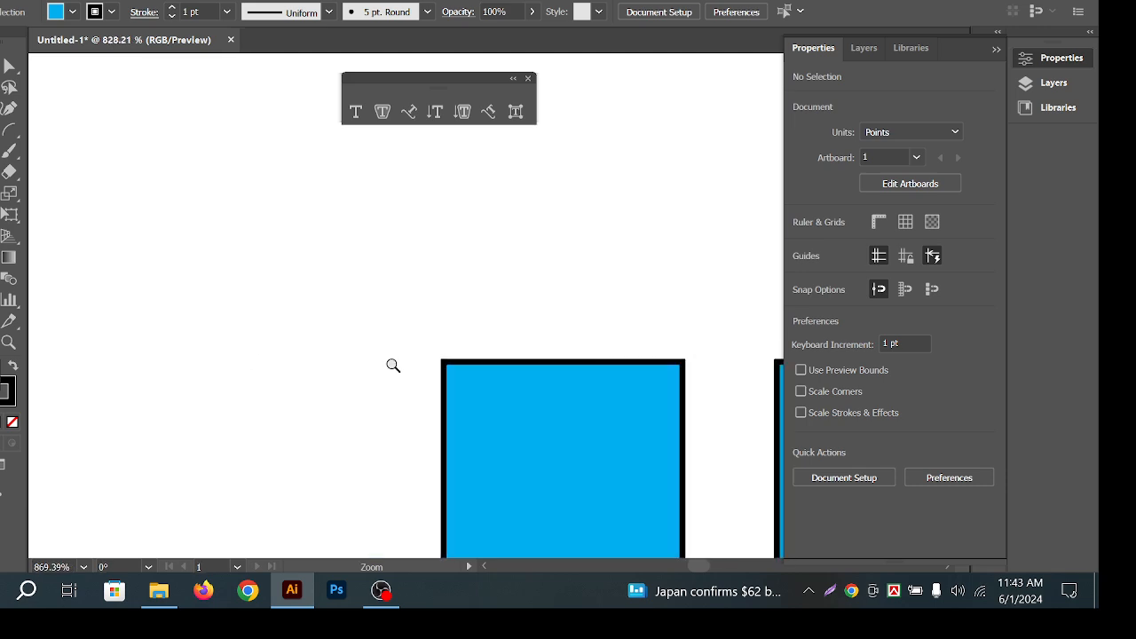
left_click_drag(651, 480, 325, 347)
left_click_drag(465, 373, 392, 360)
left_click_drag(214, 294, 225, 290)
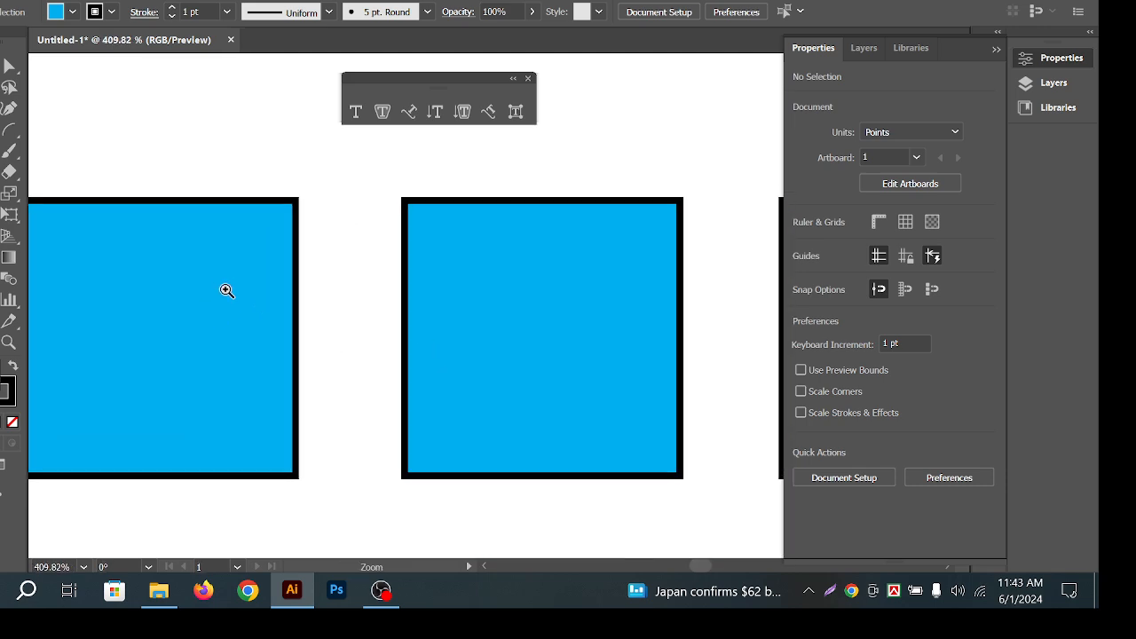
left_click_drag(309, 312, 436, 329)
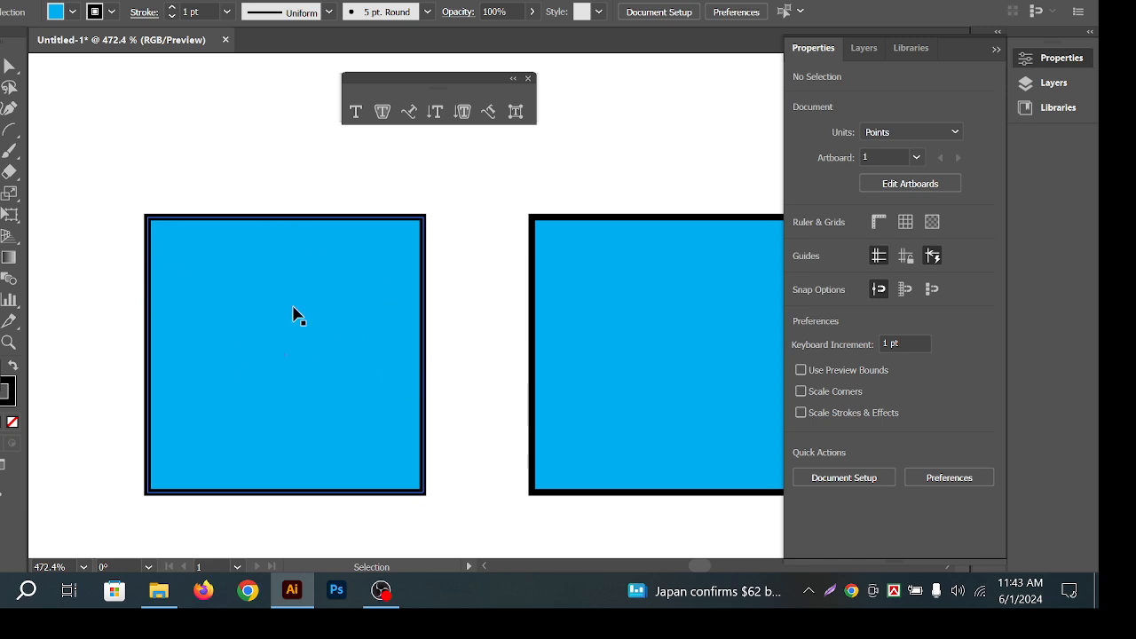
left_click_drag(502, 311, 405, 307)
left_click_drag(489, 356, 336, 311)
left_click(193, 254)
left_click_drag(182, 178, 208, 324)
left_click(140, 222)
left_click_drag(419, 188, 462, 350)
left_click(11, 396)
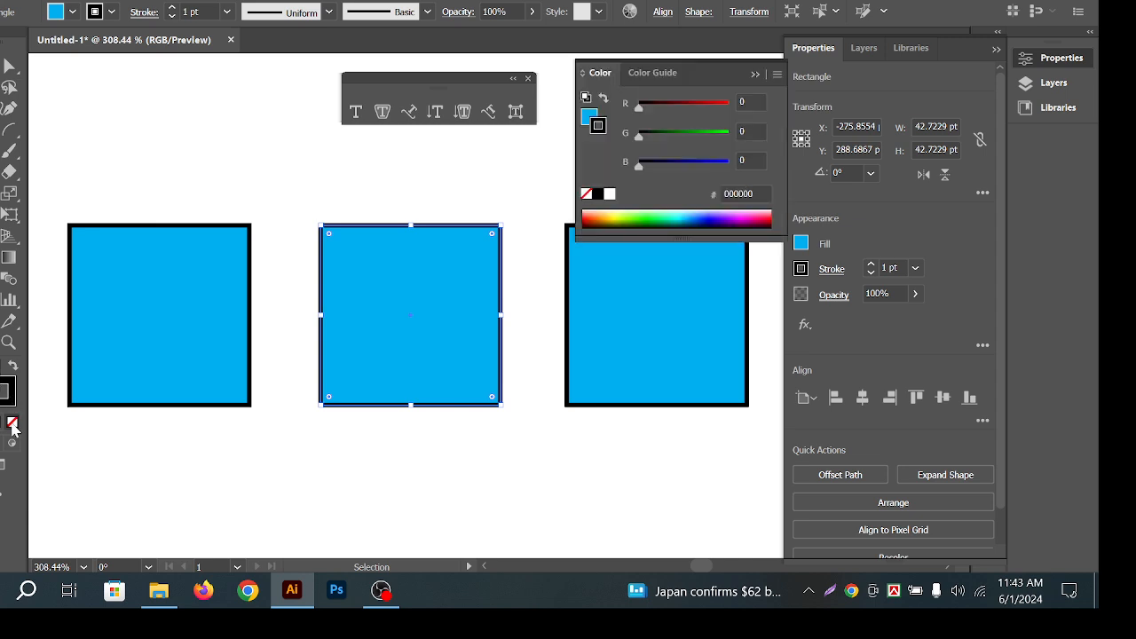
Set the middle square's stroke to None, removing its black outline.
left_click(12, 425)
left_click(491, 190)
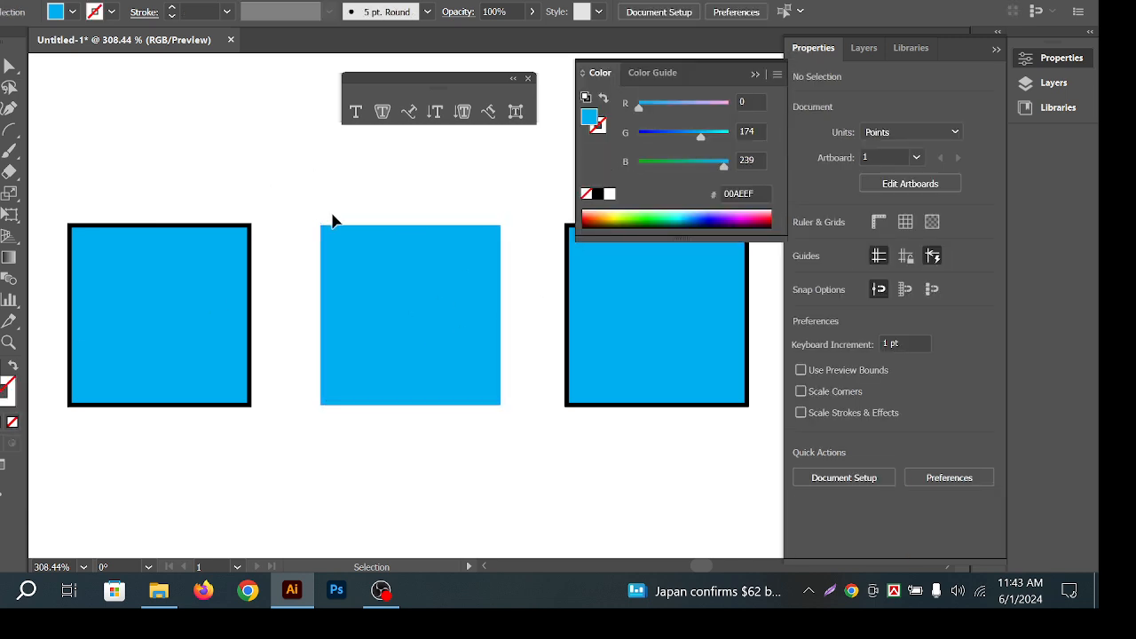
left_click(367, 266)
left_click(404, 190)
left_click_drag(426, 276, 390, 280)
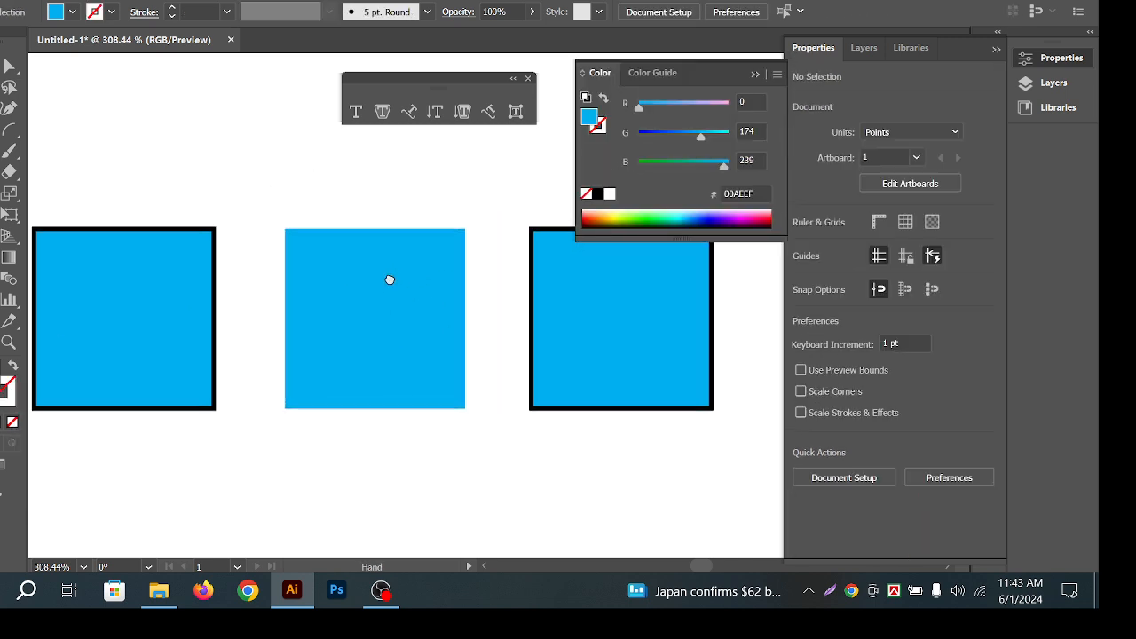
scroll(390, 280, "up", 10)
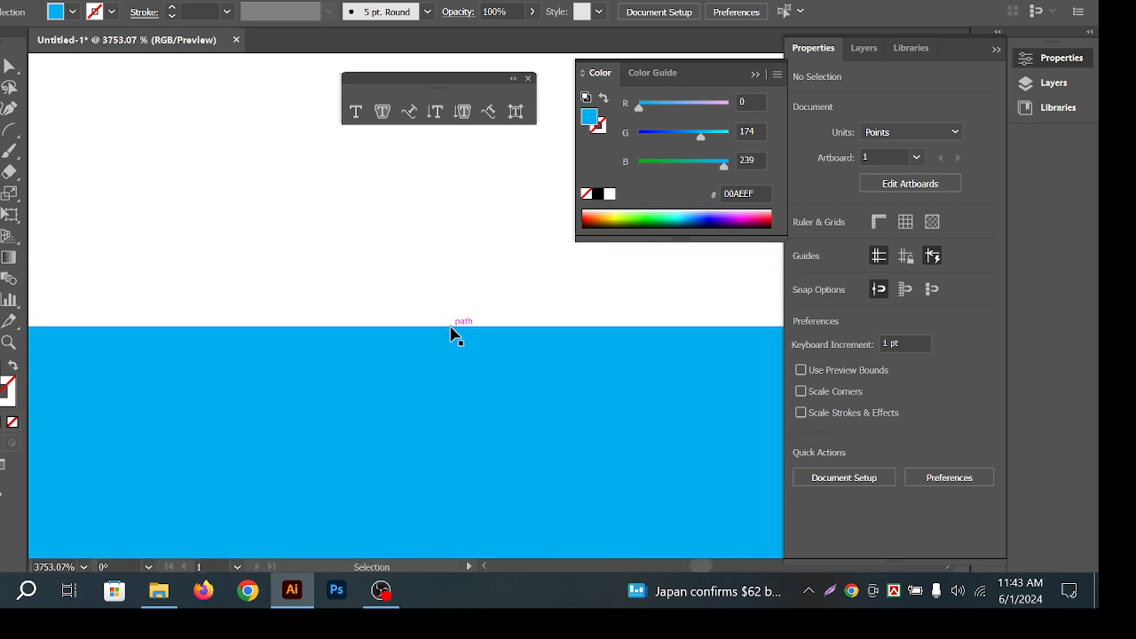
left_click_drag(379, 300, 89, 317)
left_click_drag(672, 369, 323, 323)
Set the right square's fill to None and reposition the blue square beside it.
left_click_drag(324, 202, 385, 426)
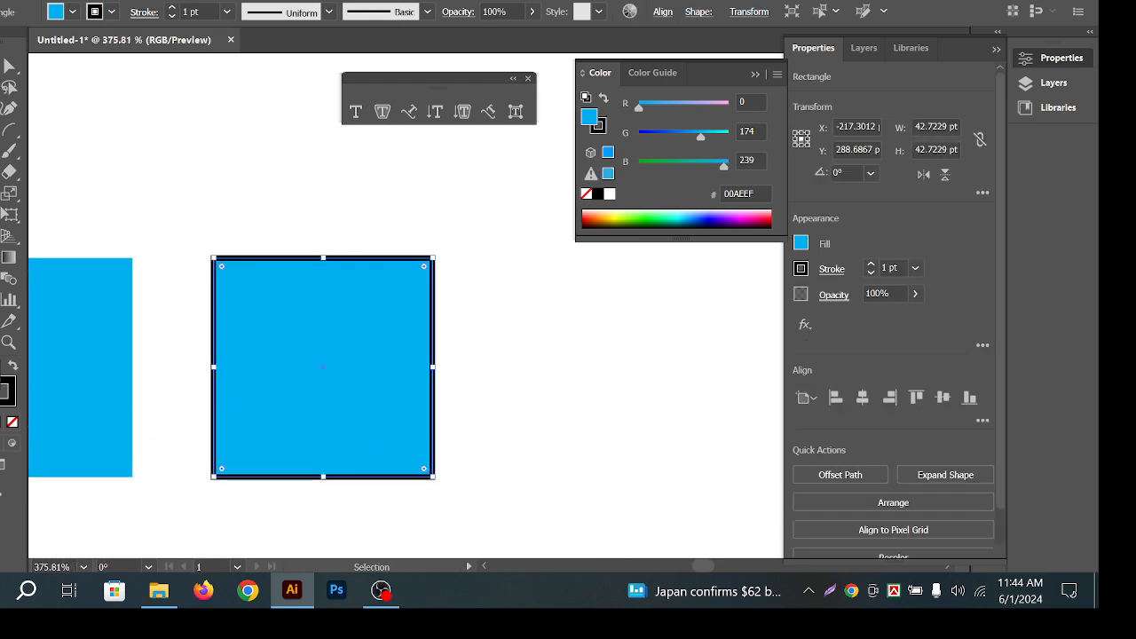
left_click(13, 423)
left_click(365, 178)
left_click_drag(330, 246, 605, 340)
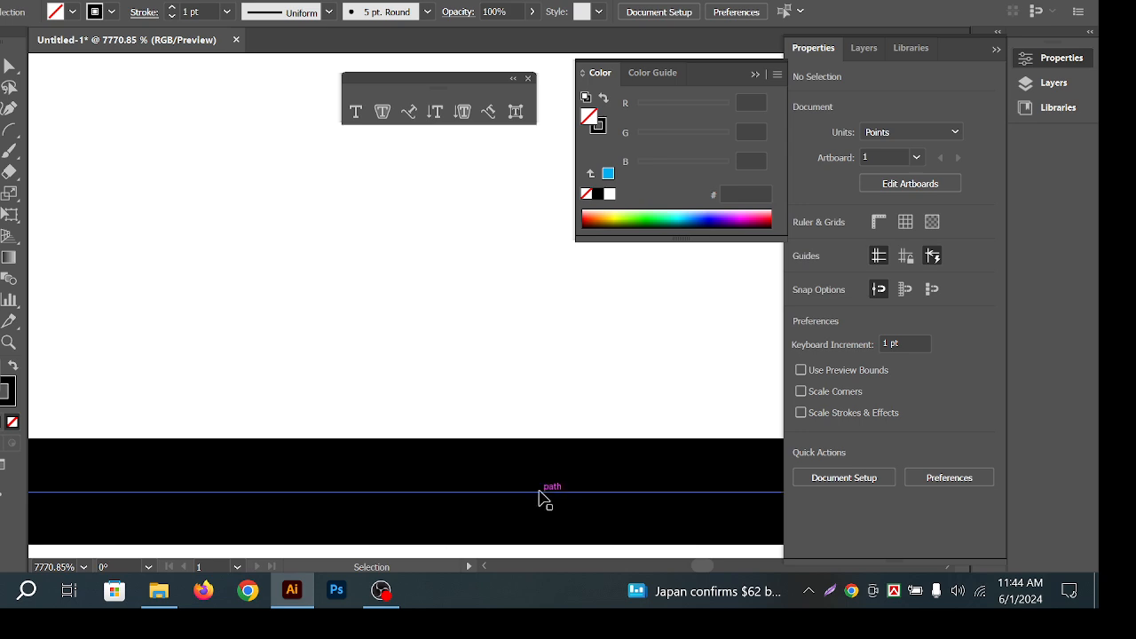
left_click_drag(501, 339, 18, 282)
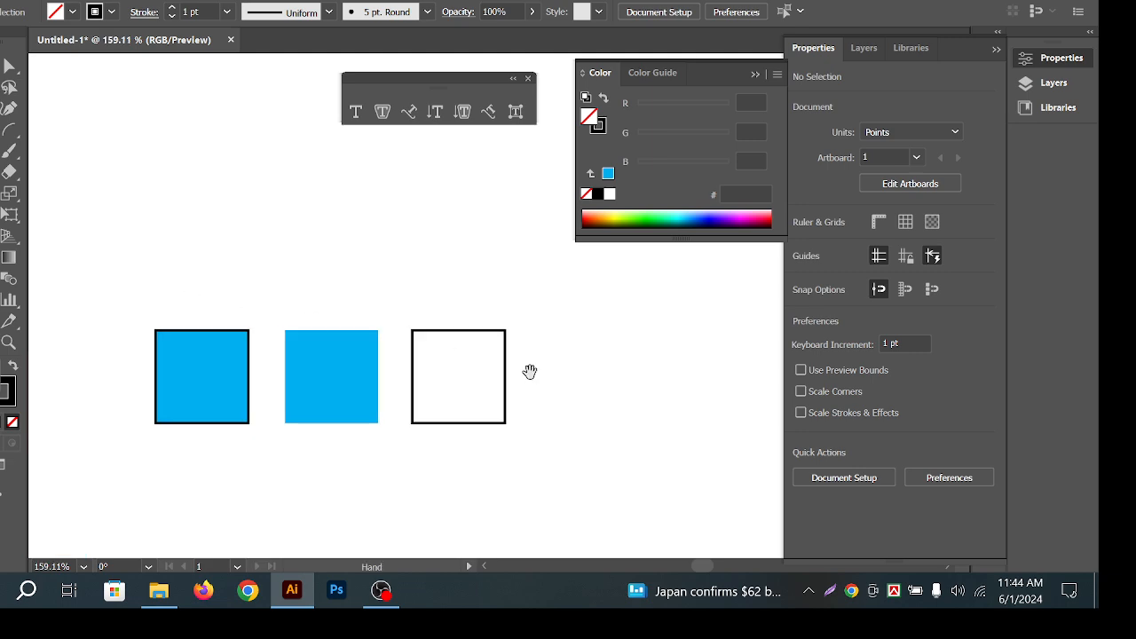
left_click_drag(530, 373, 363, 338)
left_click_drag(81, 349, 417, 359)
key("super")
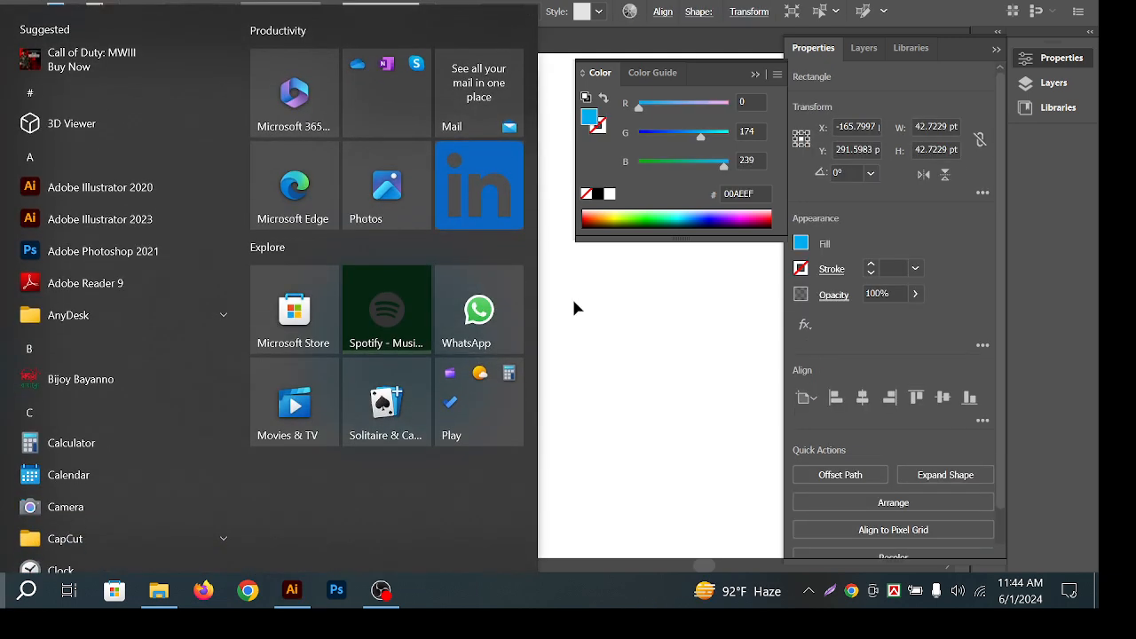
Undo the blue square's last move and zoom out to show all three squares.
left_click(571, 298)
key("ctrl+z")
scroll(452, 330, "right", 1)
key("ctrl+minus")
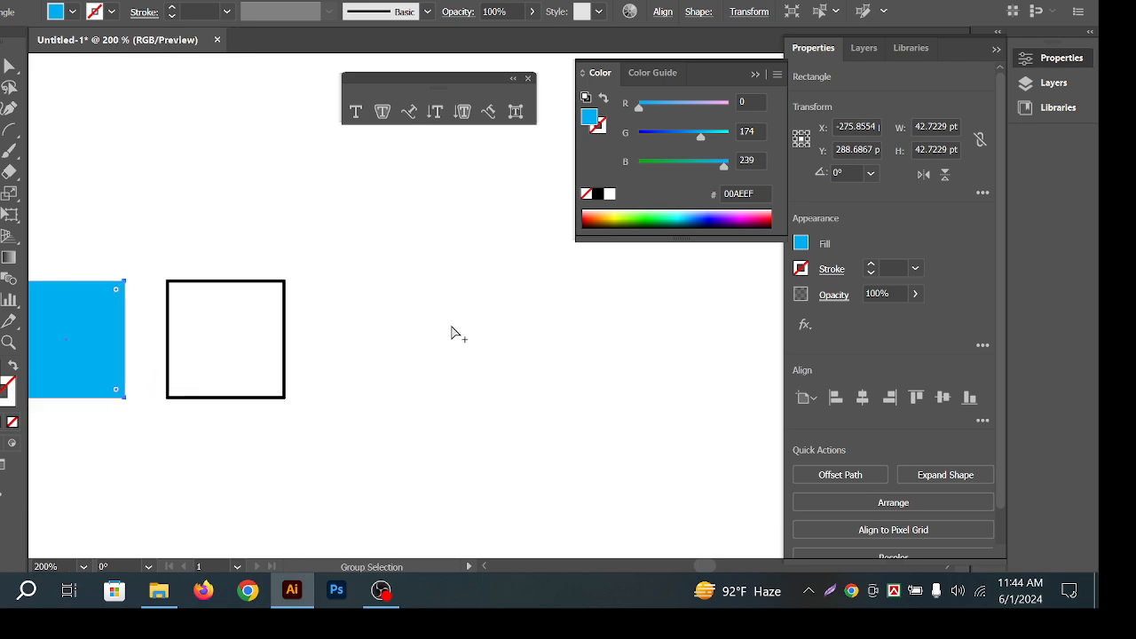
key("ctrl+minus")
scroll(337, 307, "left", 2)
Alt-drag the outlined blue square to place a copy further right.
left_click(119, 331)
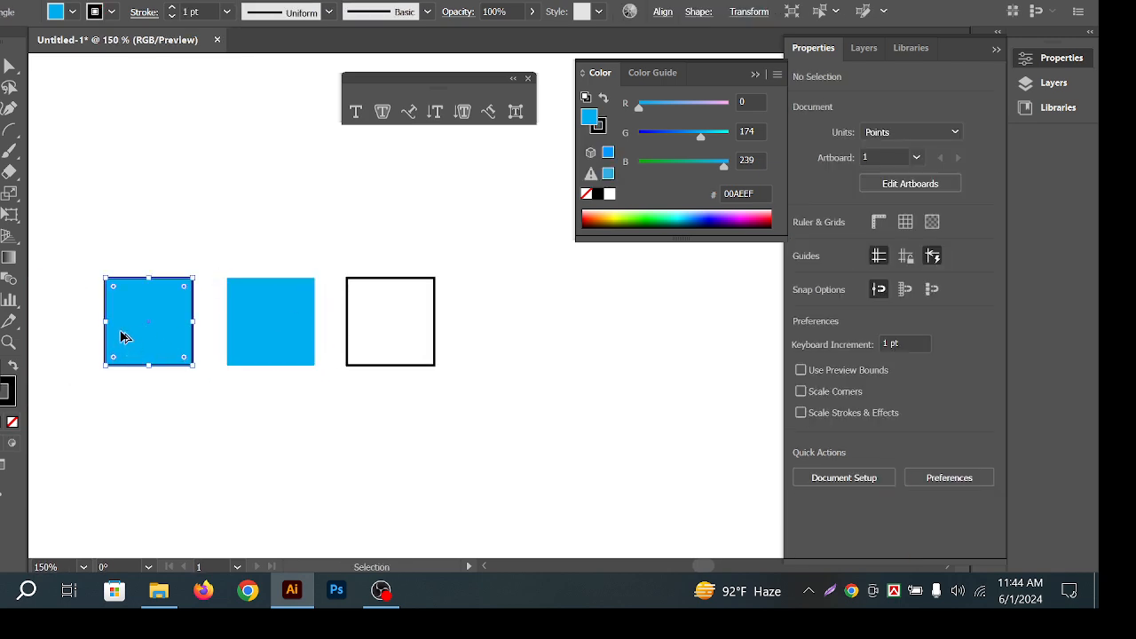
left_click_drag(119, 332, 514, 351)
left_click(647, 265)
scroll(594, 317, "up", 3)
left_click_drag(618, 305, 477, 322)
Set the copy's fill and stroke both to None, leaving an invisible square.
left_click(238, 355)
left_click(13, 421)
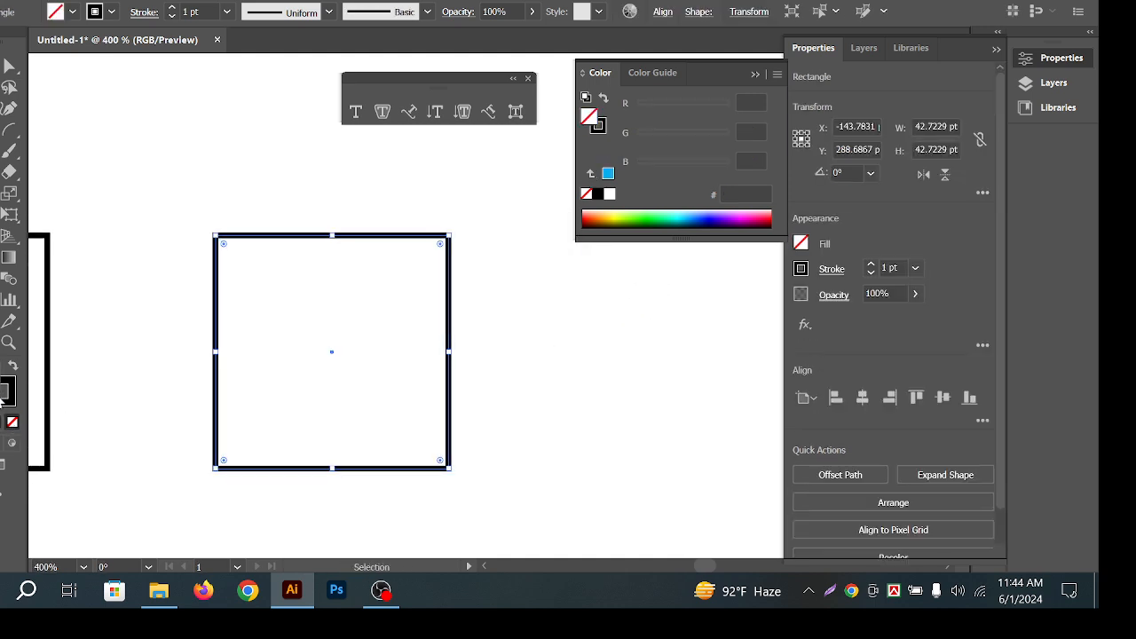
left_click(12, 422)
left_click(371, 214)
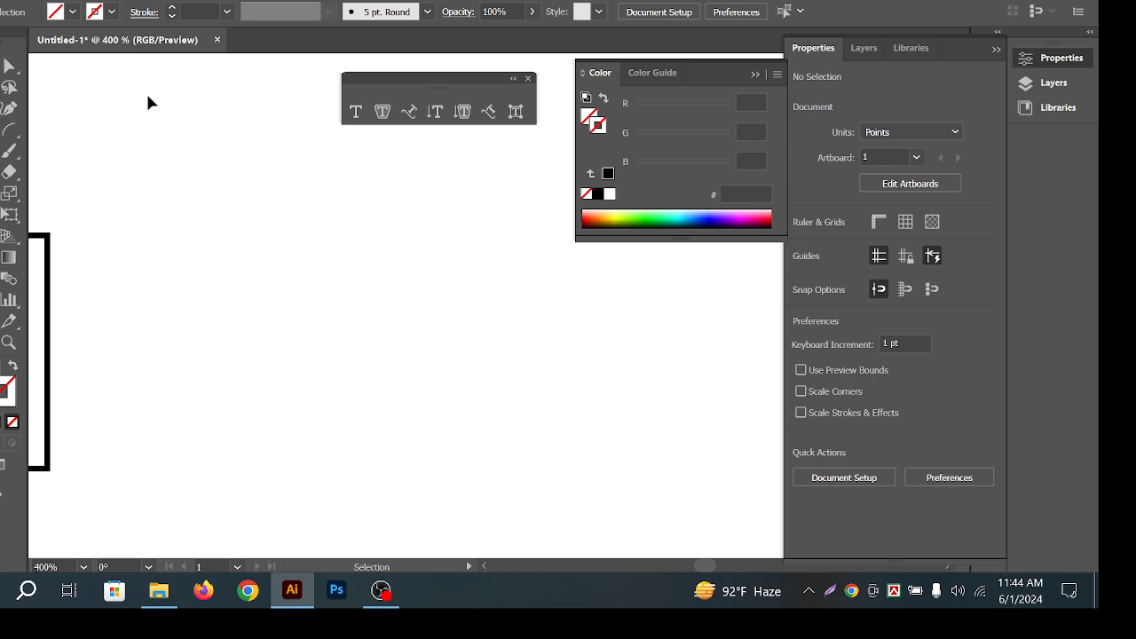
Marquee-select the invisible square and zoom in to check its bounds.
left_click_drag(147, 103, 552, 446)
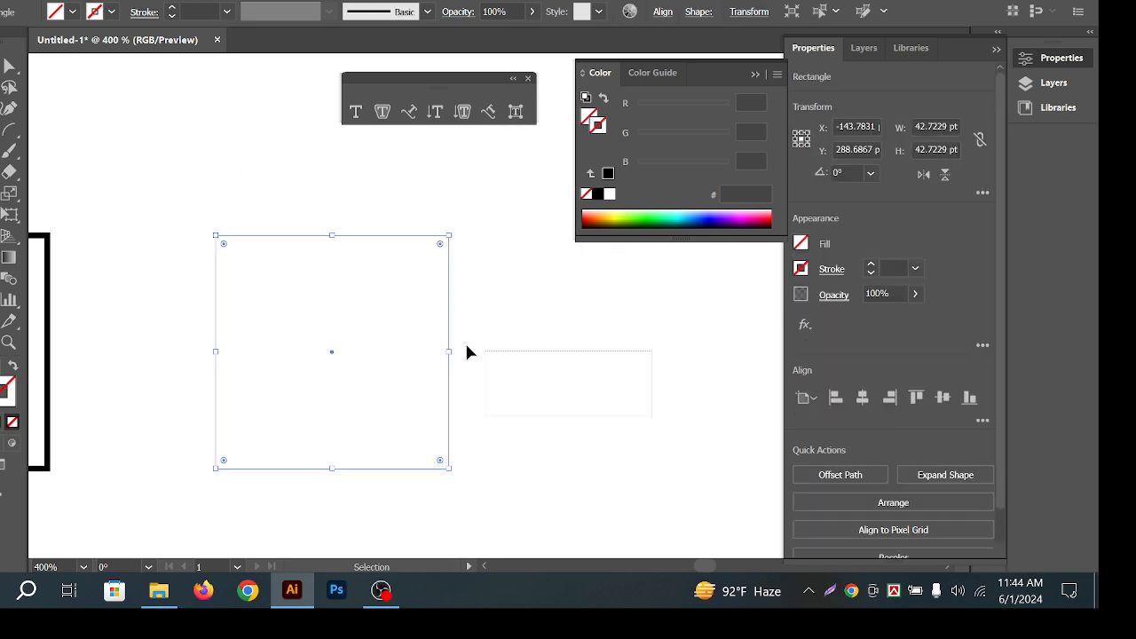
left_click_drag(466, 346, 236, 240)
left_click_drag(194, 150, 504, 441)
key("ctrl+space")
left_click_drag(253, 232, 380, 250)
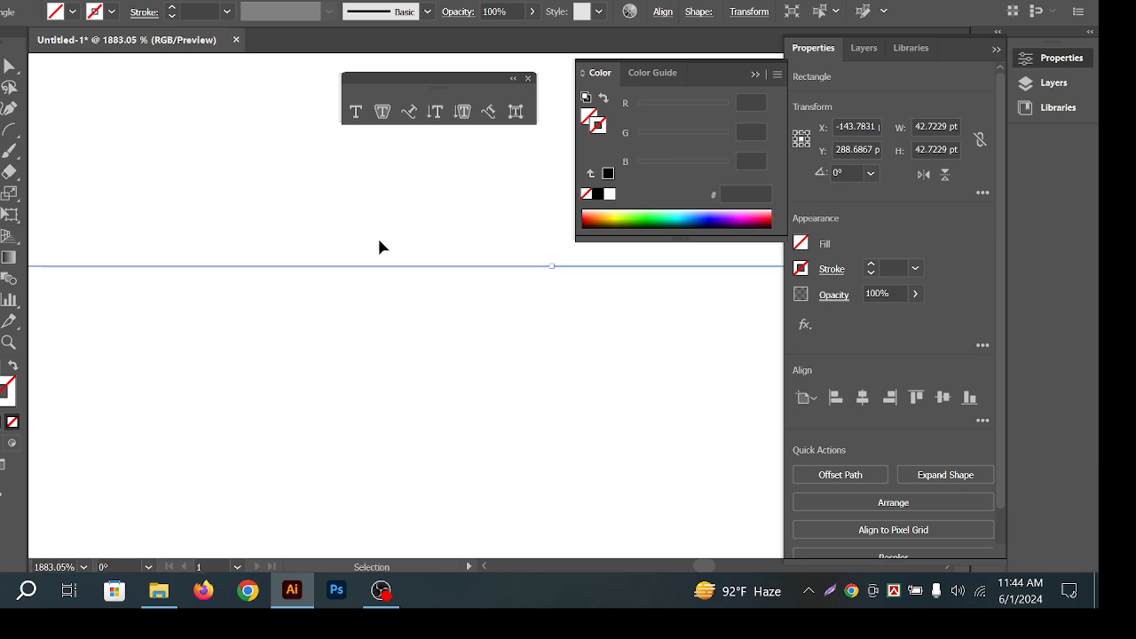
scroll(396, 231, "down", 3)
key("space")
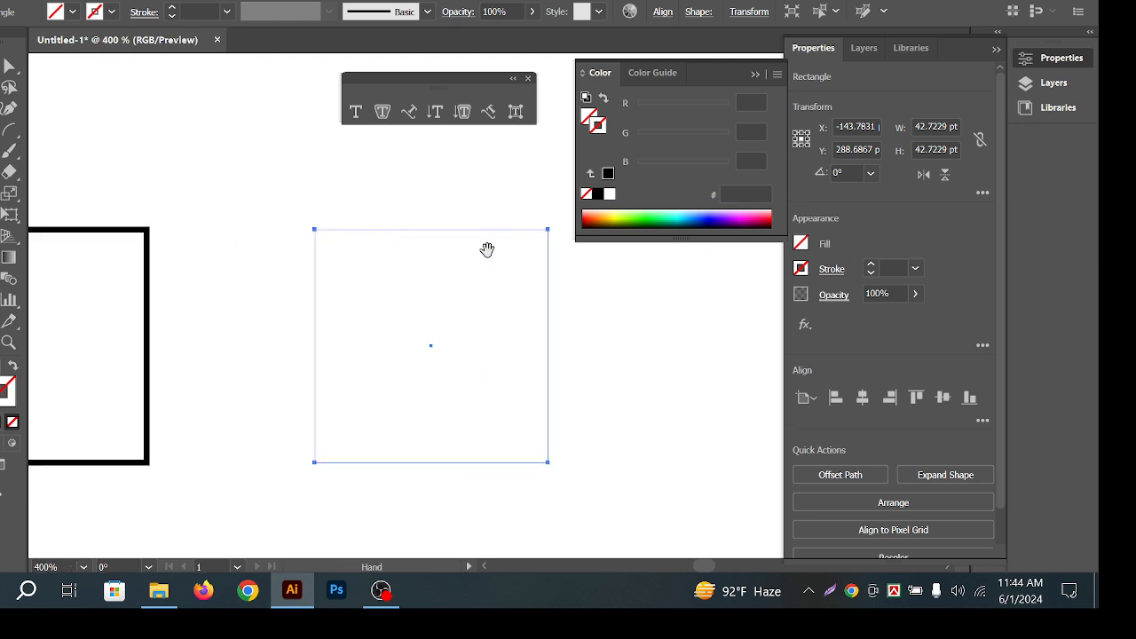
left_click_drag(550, 274, 426, 231)
Zoom in slightly and reselect the invisible rectangle with marquee drags.
left_click(537, 274)
scroll(536, 274, "down", 2)
key("ctrl+space")
left_click_drag(226, 145, 406, 316)
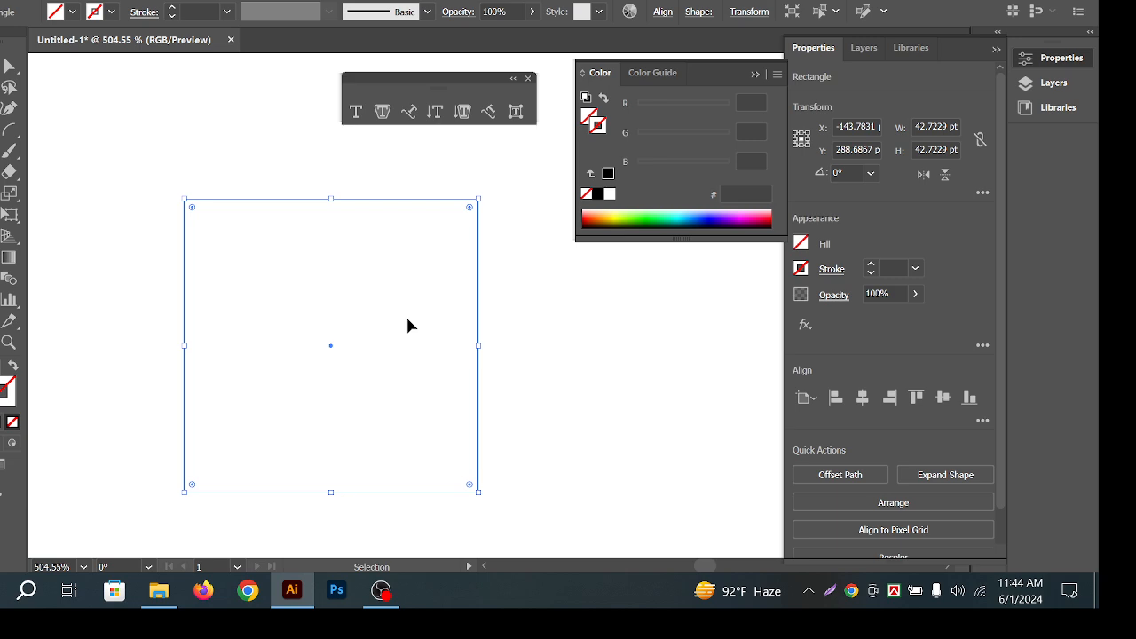
left_click(369, 309)
left_click_drag(302, 182, 338, 258)
left_click(625, 340)
left_click_drag(594, 314, 273, 295)
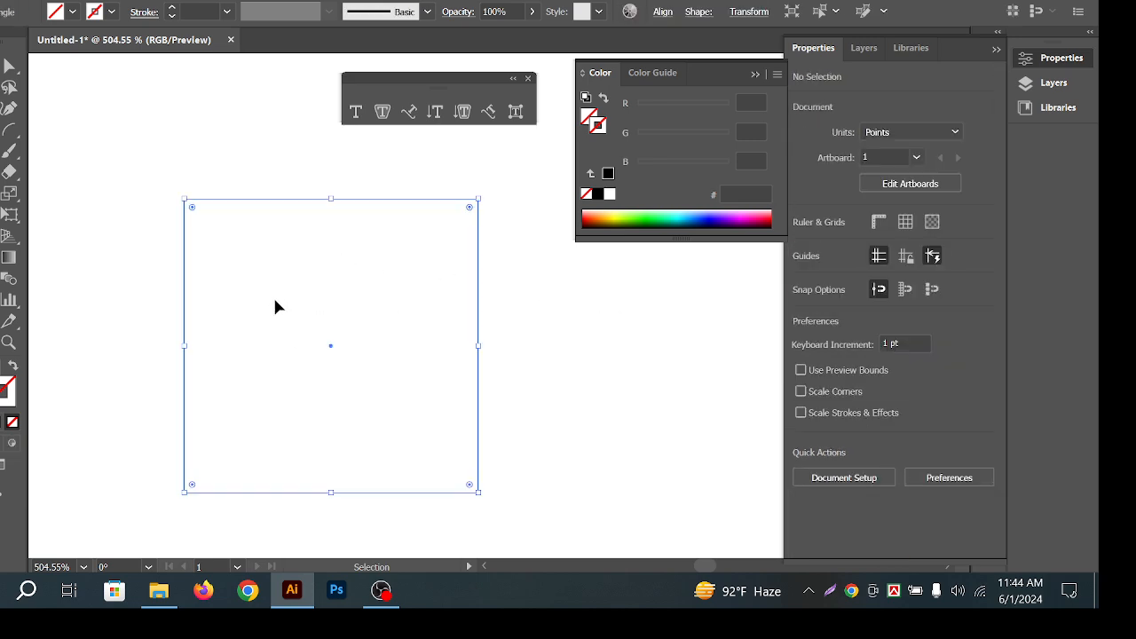
left_click(288, 285)
left_click(3, 129)
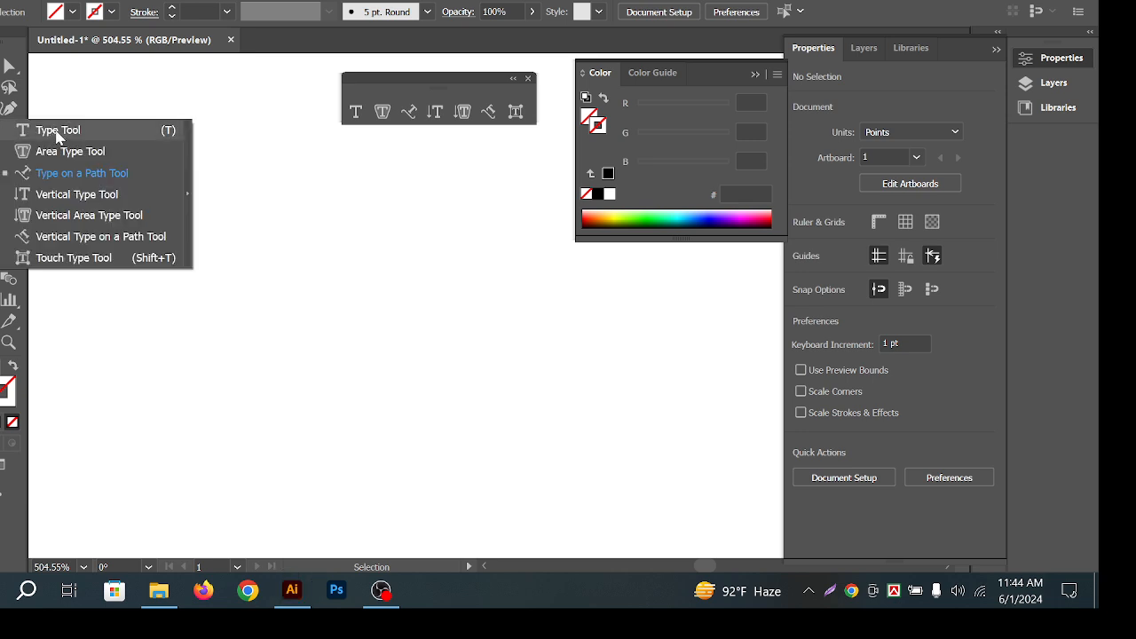
left_click(25, 130)
left_click(260, 373)
key("Escape")
left_click(599, 425)
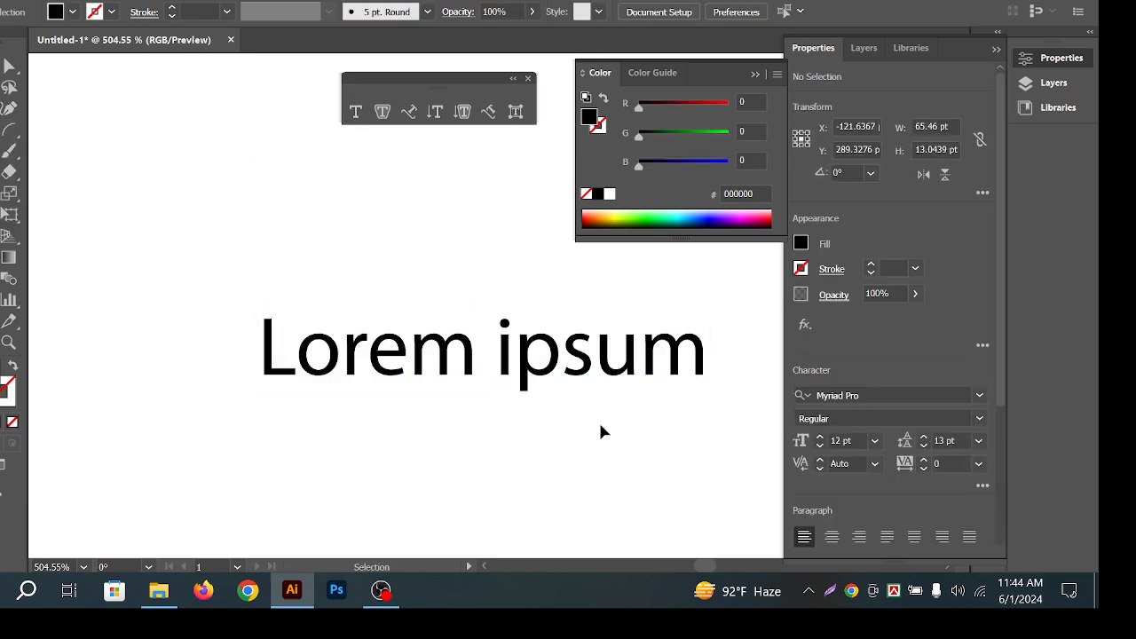
left_click_drag(684, 376, 572, 333)
left_click(405, 253)
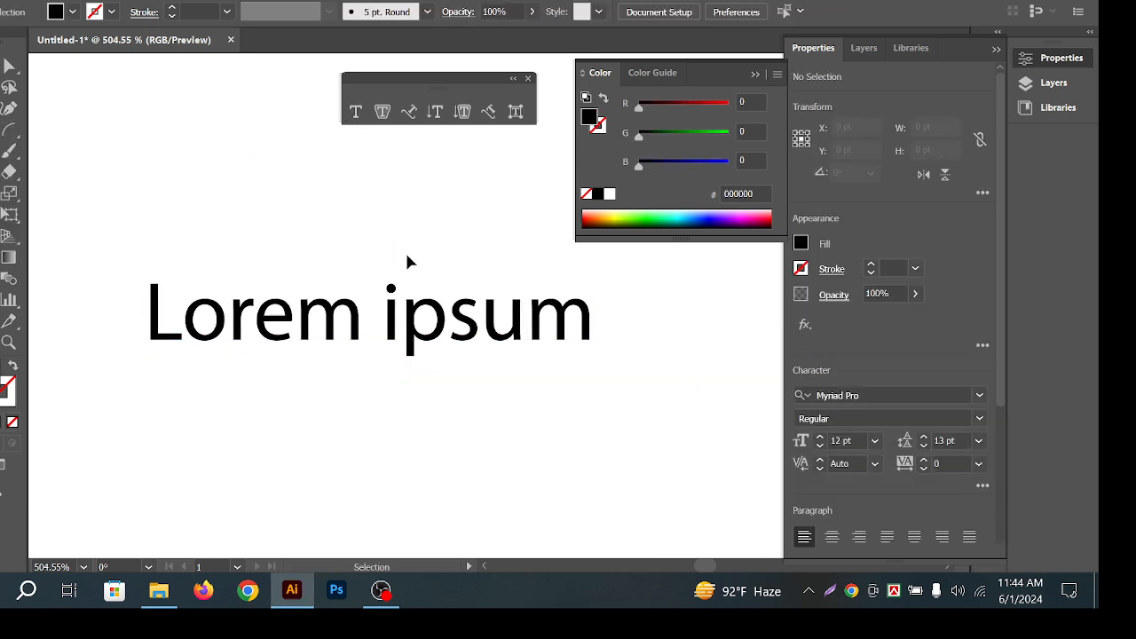
left_click(479, 306)
left_click(915, 294)
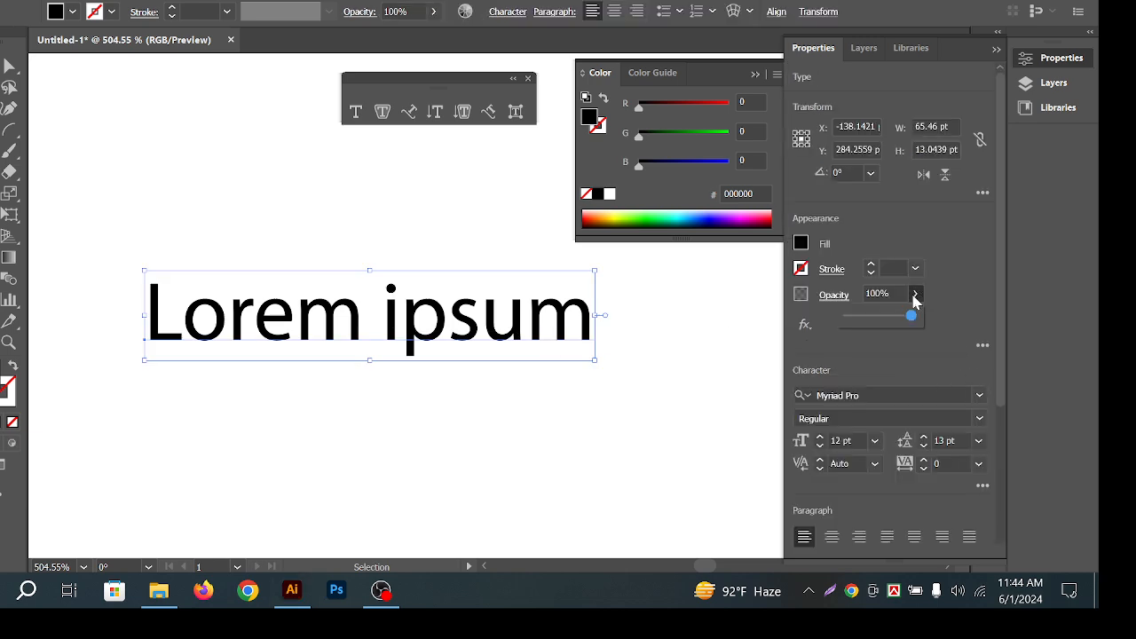
left_click(591, 447)
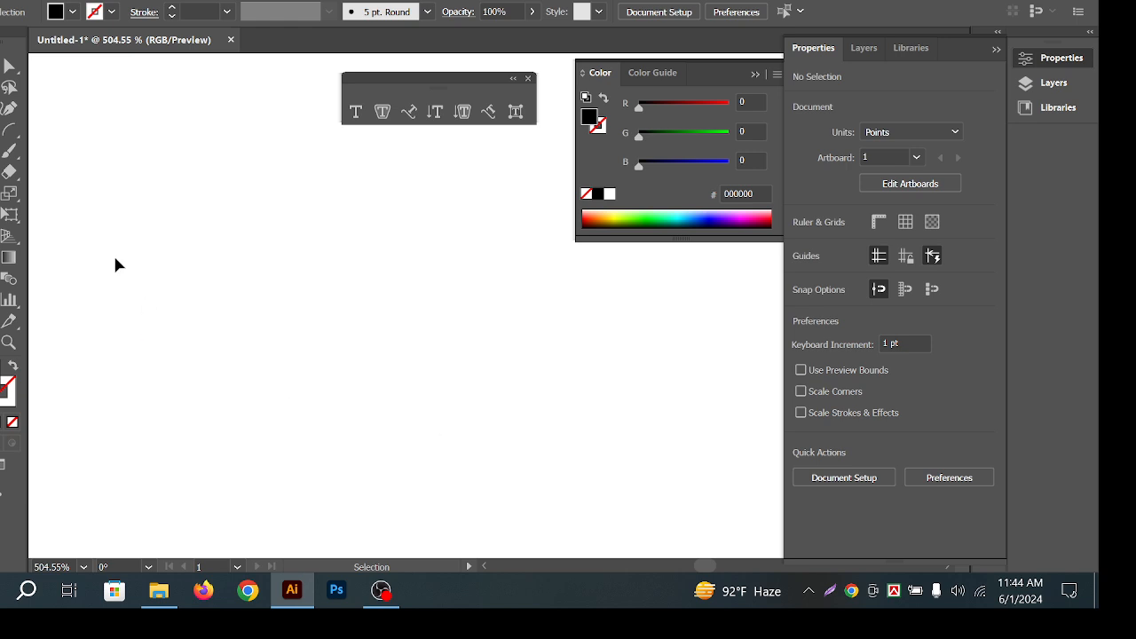
left_click_drag(99, 225, 709, 460)
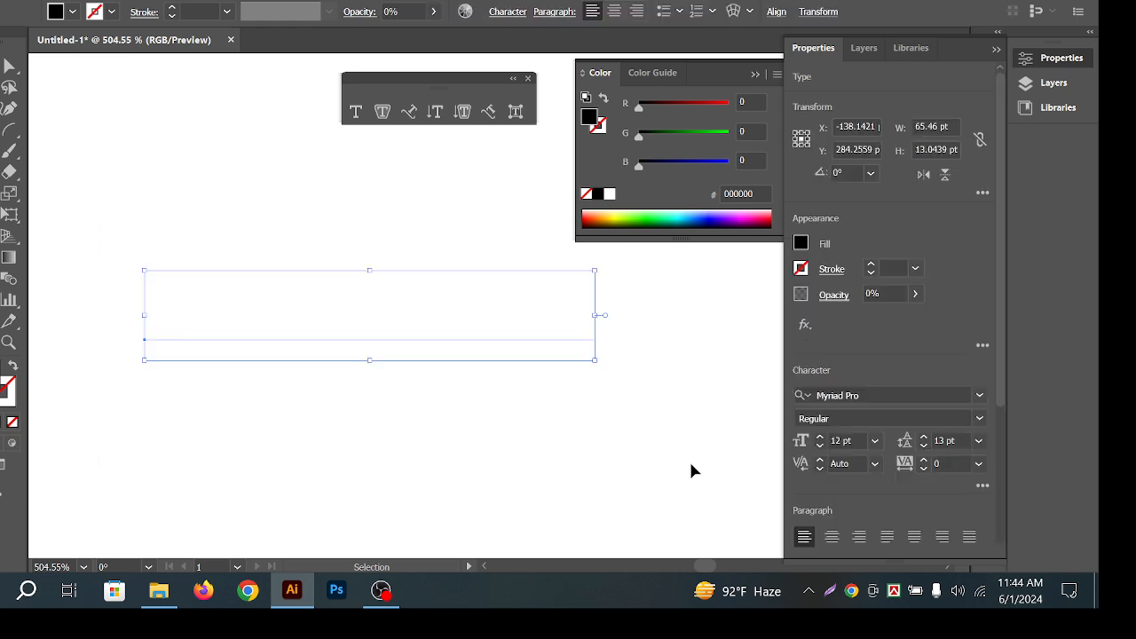
key("ctrl+z")
left_click(647, 462)
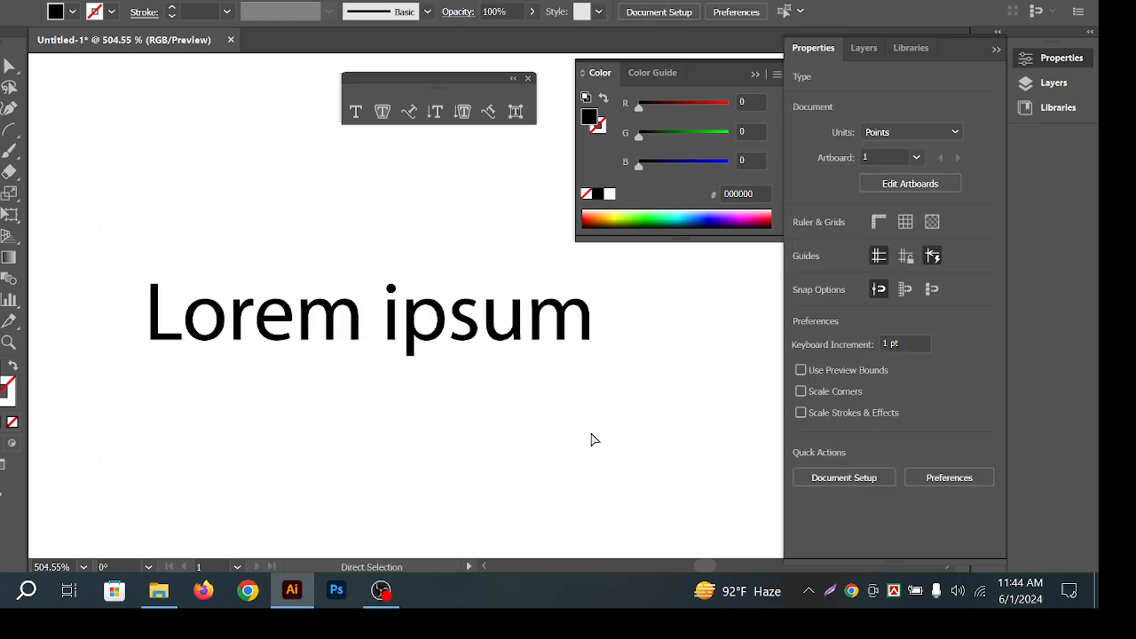
left_click_drag(666, 442, 284, 253)
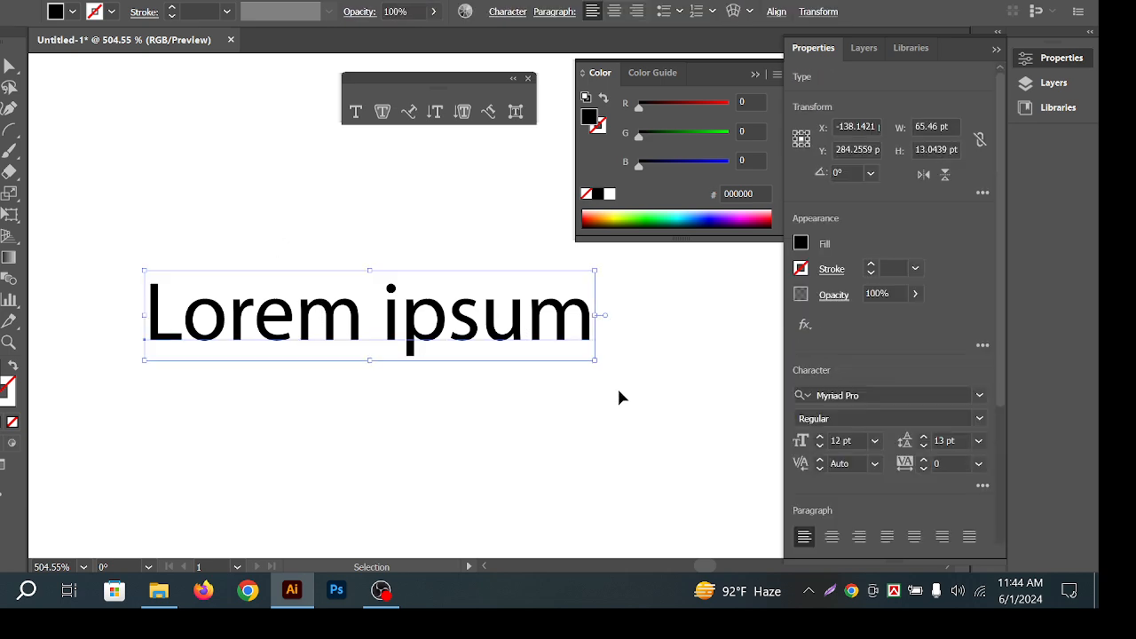
key("Delete")
key("h")
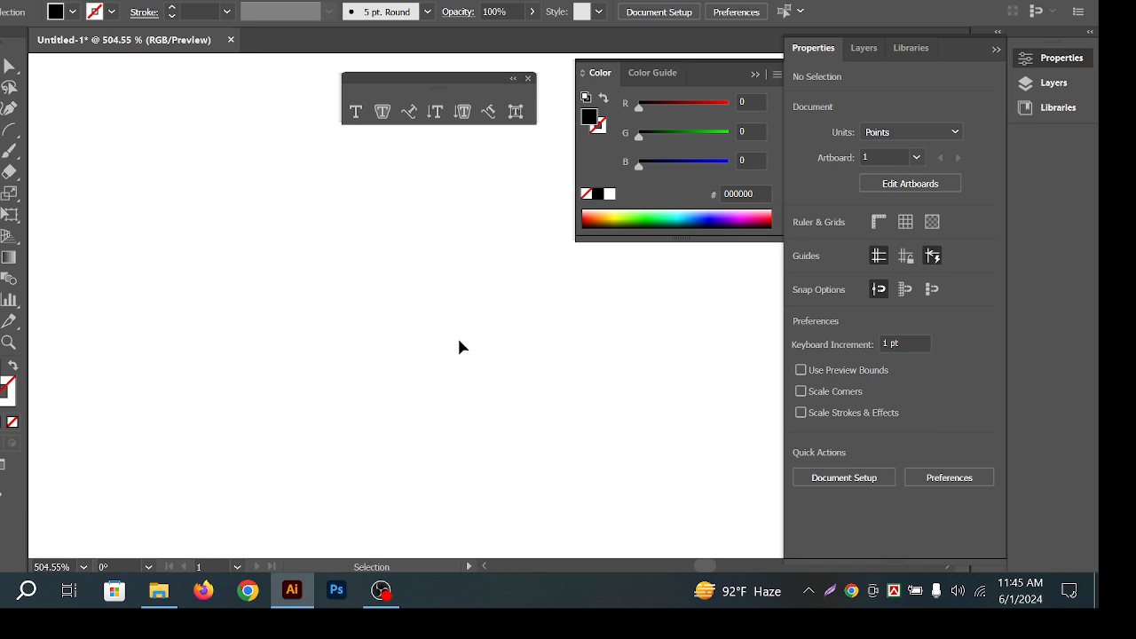
Add a 'Lorem ipsum' text line to the canvas and drag it around.
key("t")
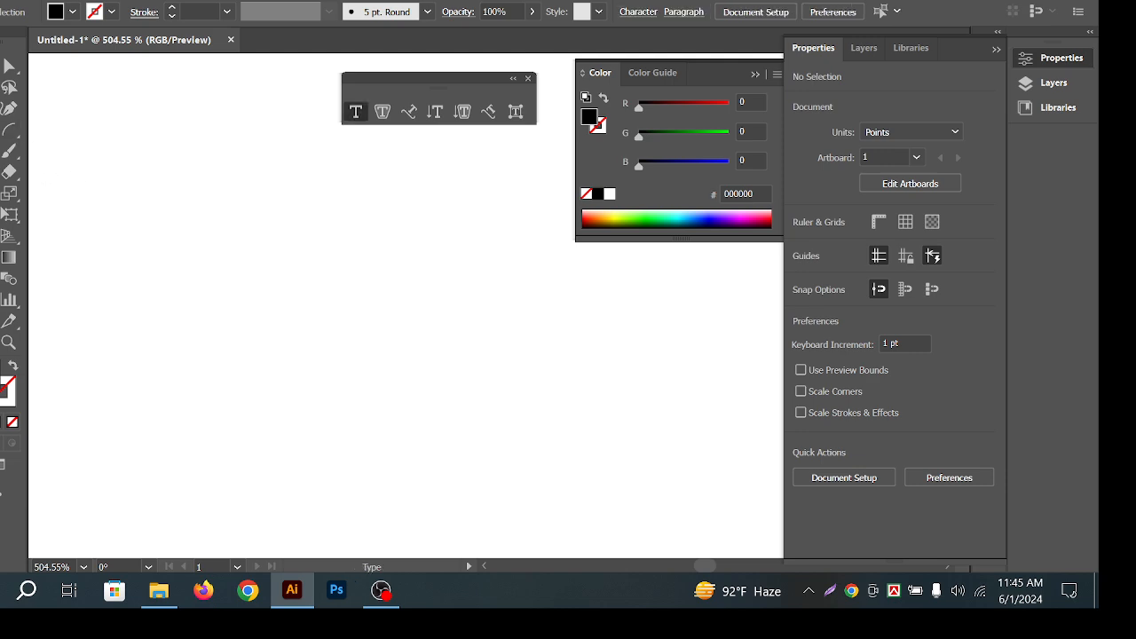
left_click_drag(258, 276, 251, 263)
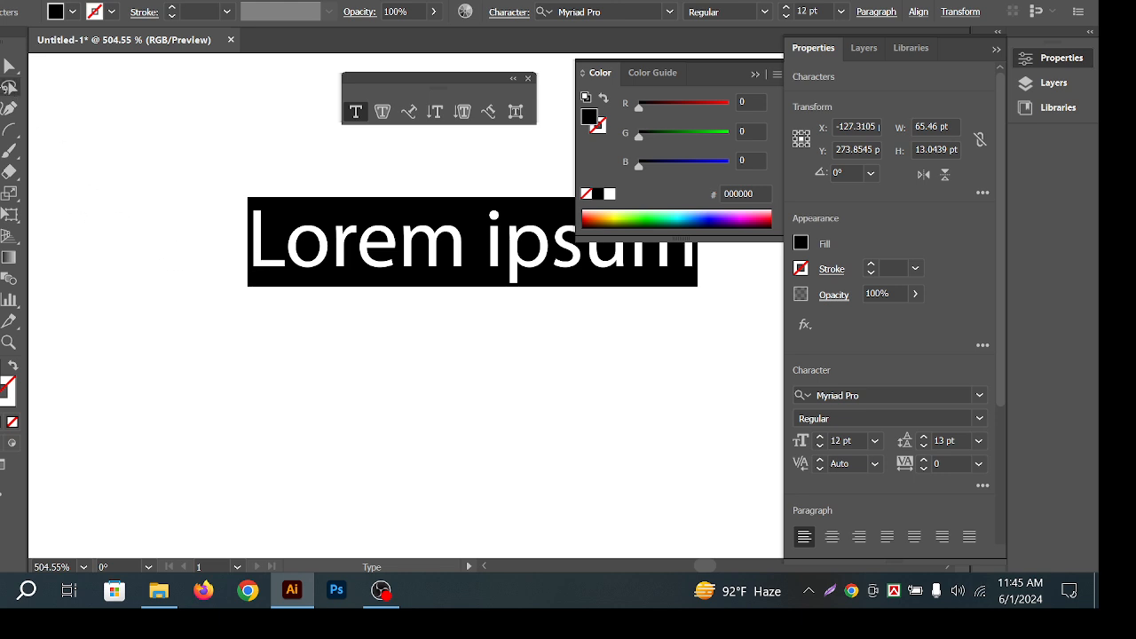
key("Escape")
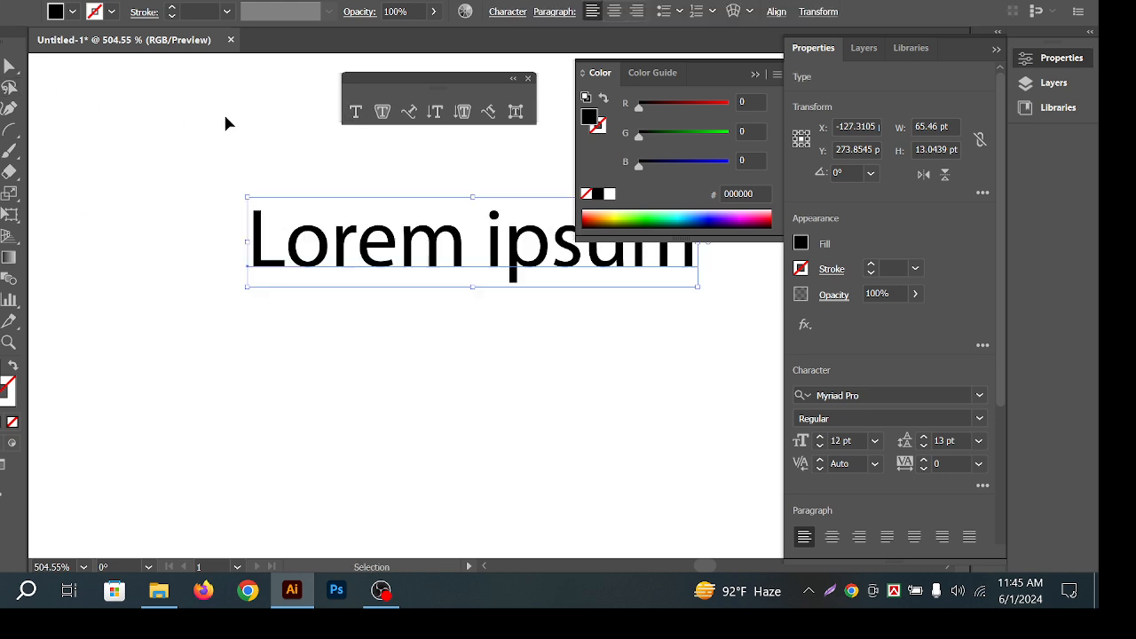
left_click(225, 119)
left_click_drag(347, 259, 282, 150)
Close the colour sliders and drag the Lorem ipsum text lower and to the right.
key("ctrl+shift+a")
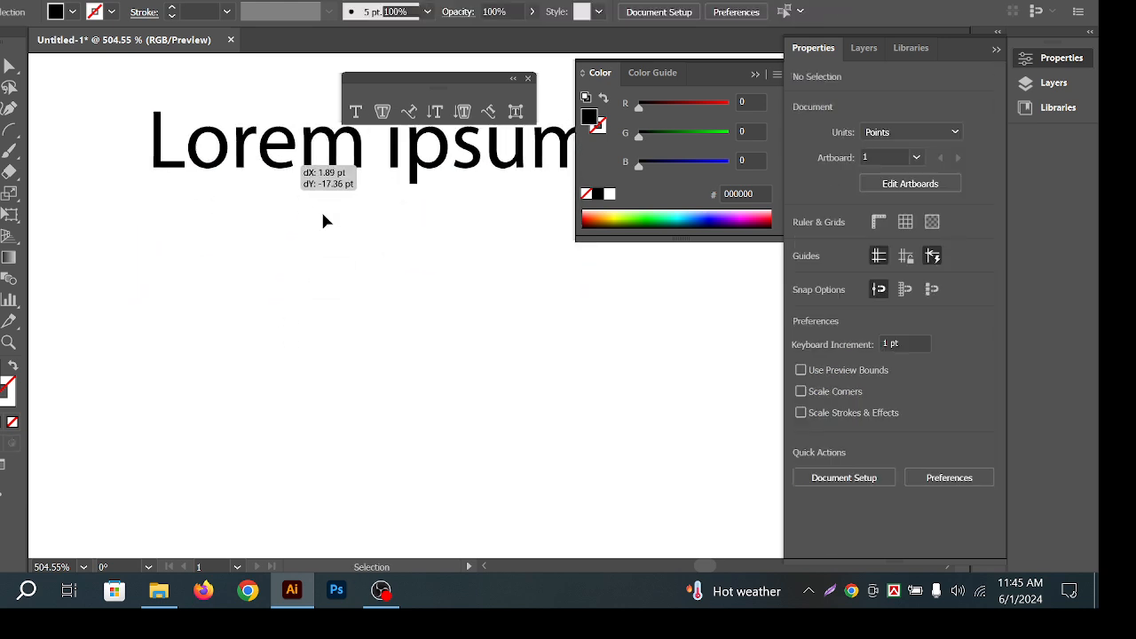
key("ctrl+shift+a")
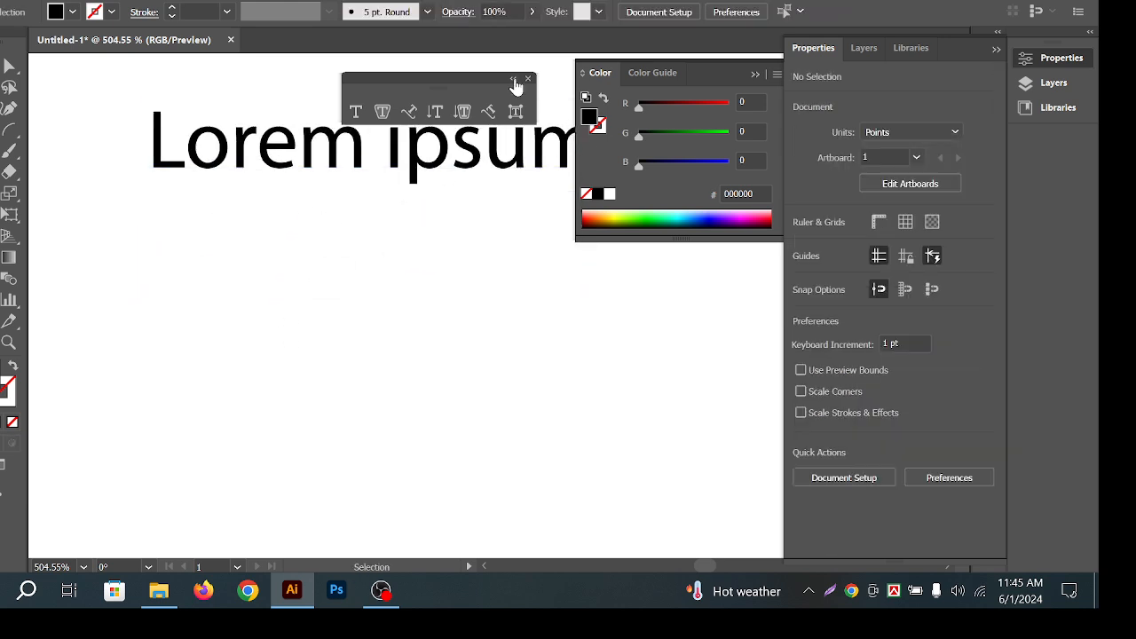
left_click(766, 73)
left_click_drag(610, 135, 647, 190)
left_click(682, 125)
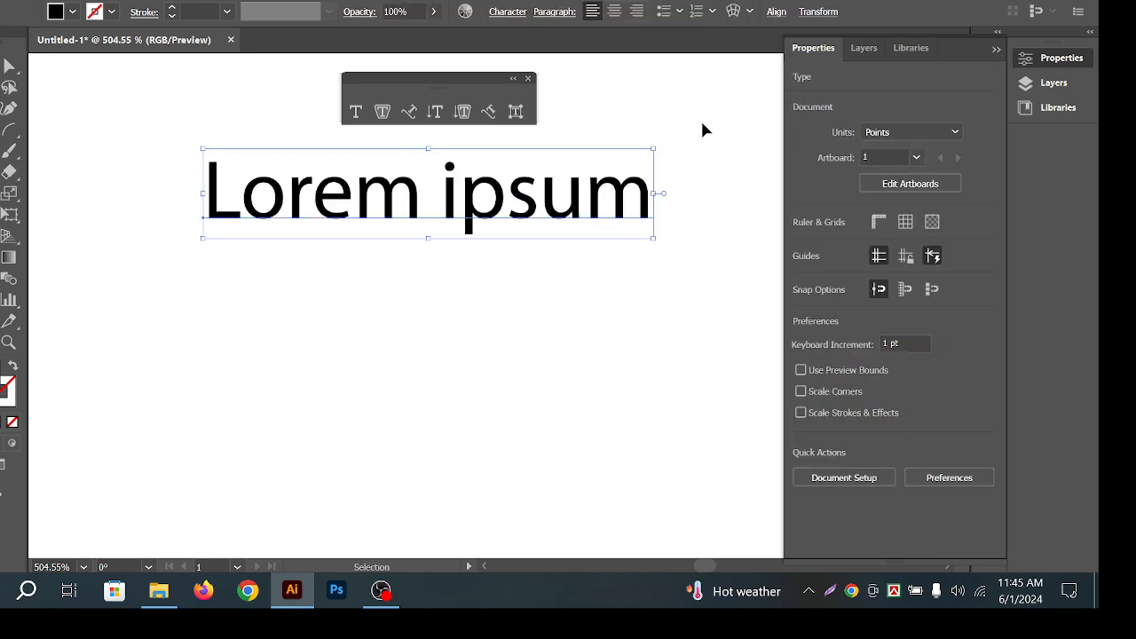
left_click(697, 144)
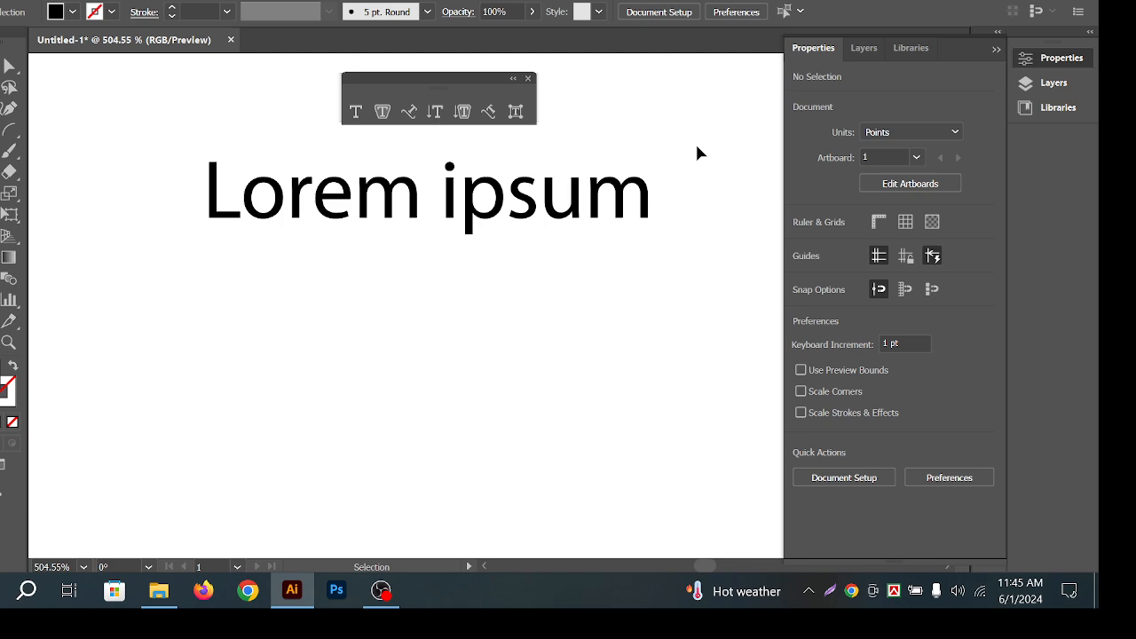
Nudge the Lorem ipsum text up-right, then slightly back to the left.
left_click_drag(487, 190, 553, 172)
left_click(646, 97)
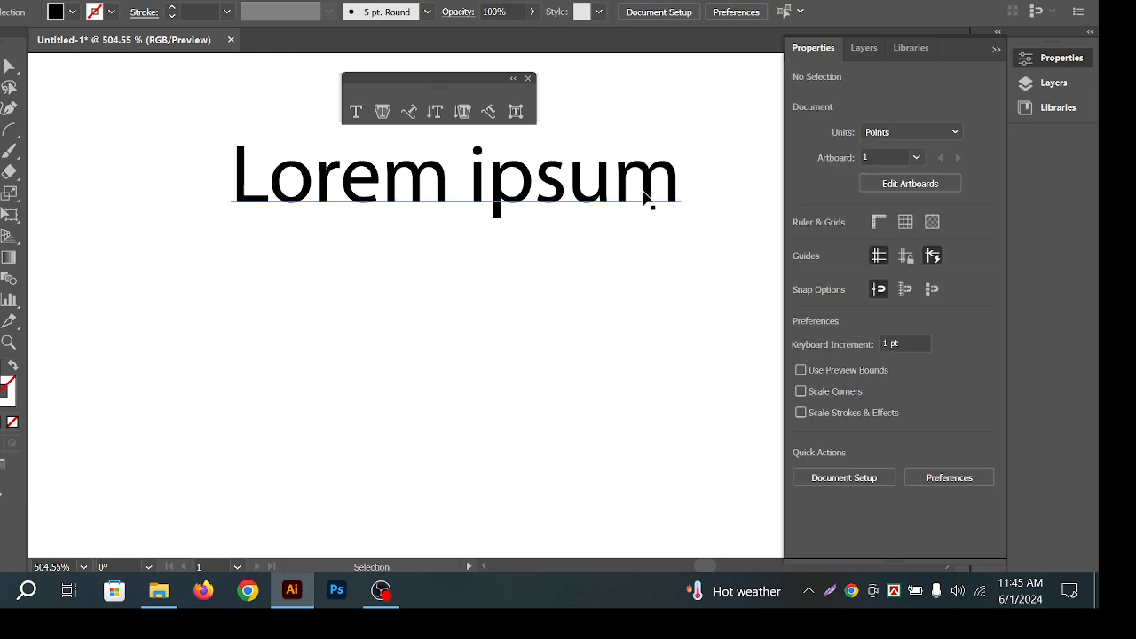
left_click_drag(644, 192, 615, 197)
left_click(658, 125)
left_click(605, 183)
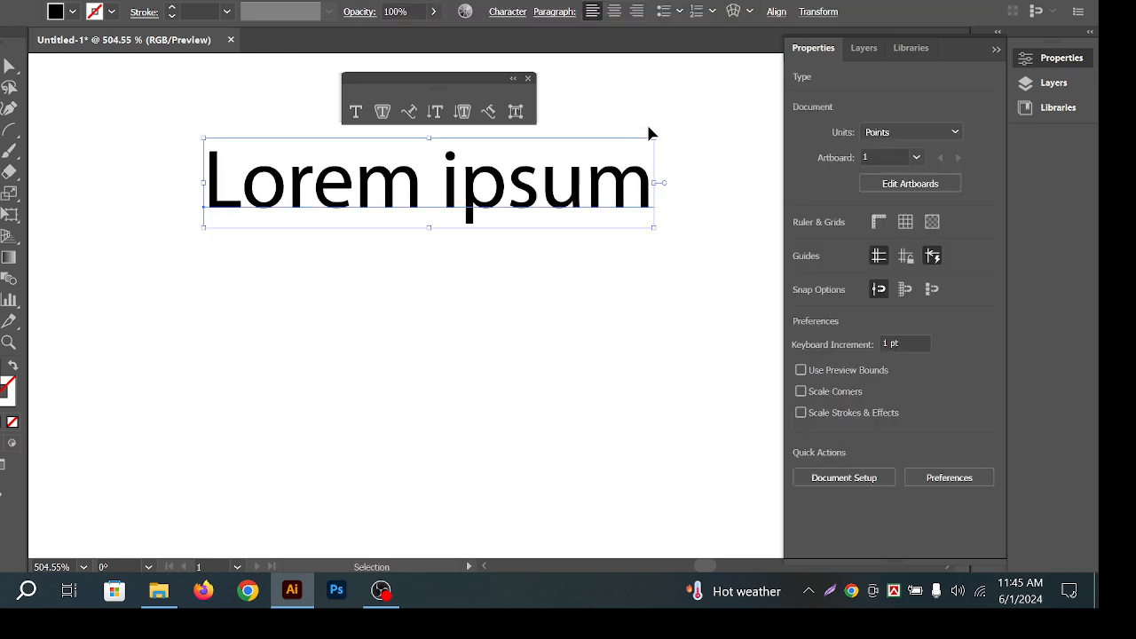
left_click(685, 135)
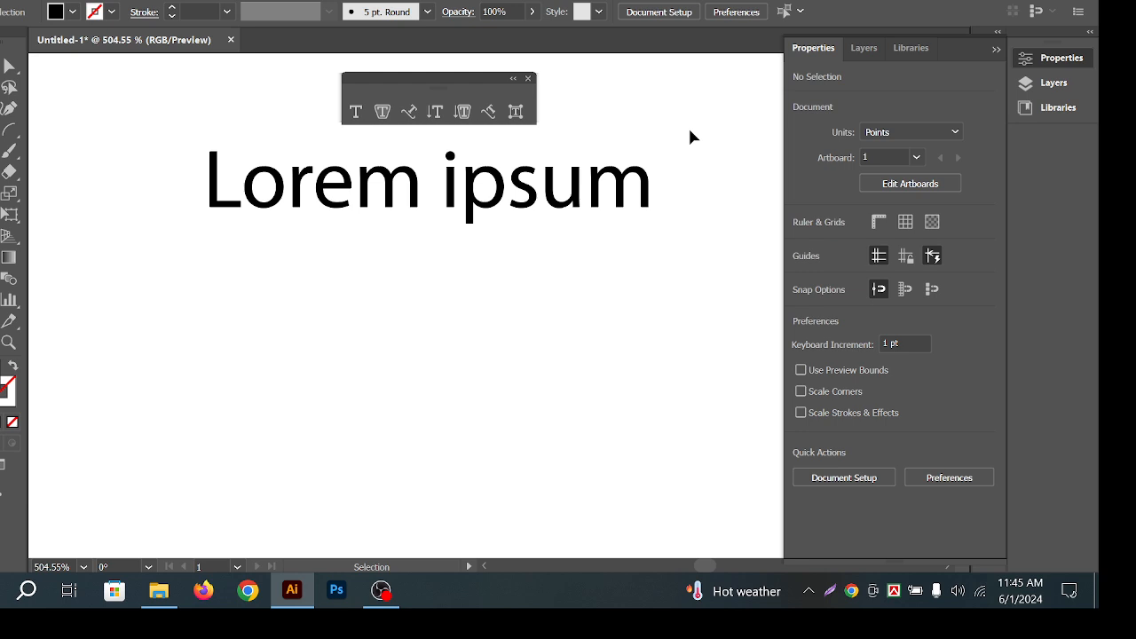
left_click(632, 213)
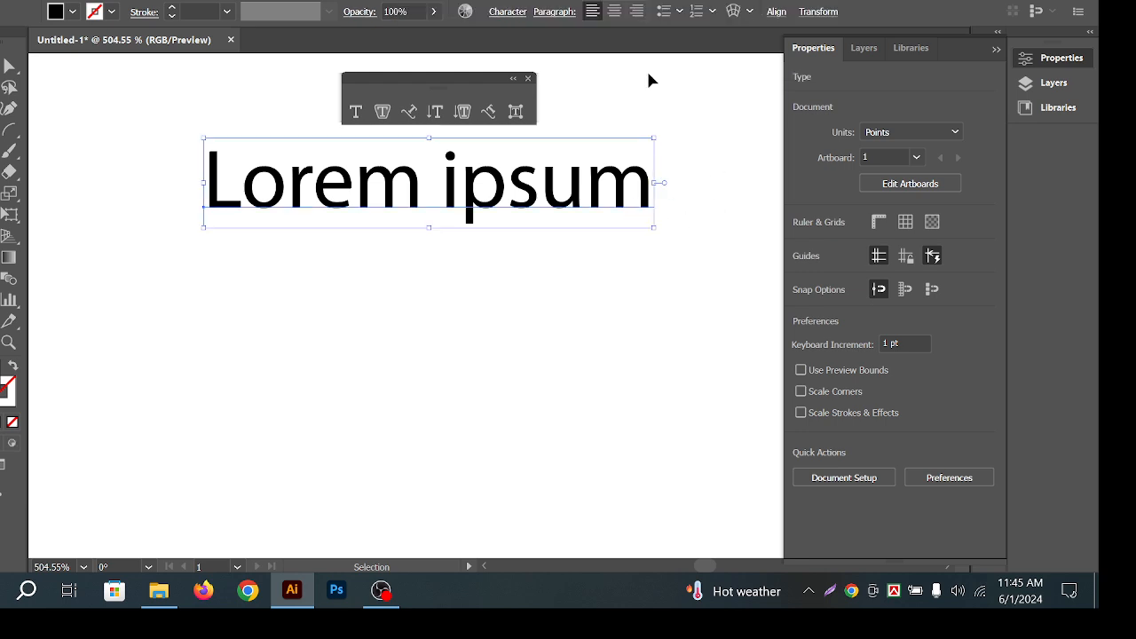
left_click(714, 135)
Shift the view and move the Lorem ipsum text about 12 px down.
mouse_move(447, 181)
left_mouse_down()
mouse_move(462, 185)
mouse_move(449, 182)
mouse_move(455, 171)
left_mouse_up()
key("ctrl+space")
mouse_move(611, 119)
left_mouse_down()
mouse_move(606, 142)
mouse_move(609, 124)
mouse_move(593, 125)
left_mouse_up()
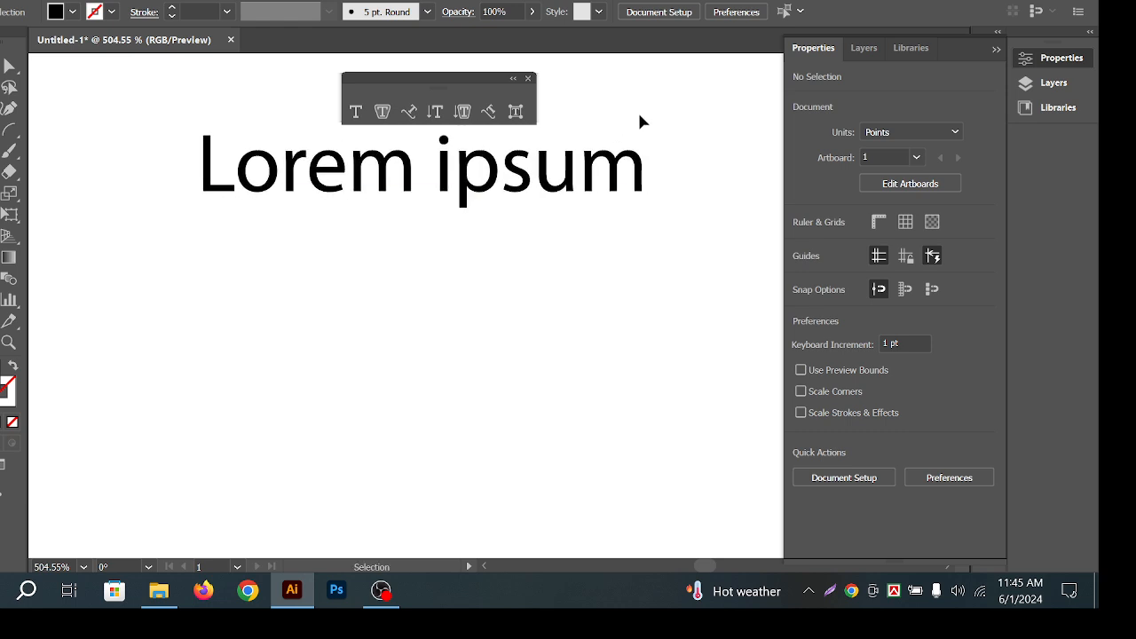
left_click(606, 170)
left_click(584, 275)
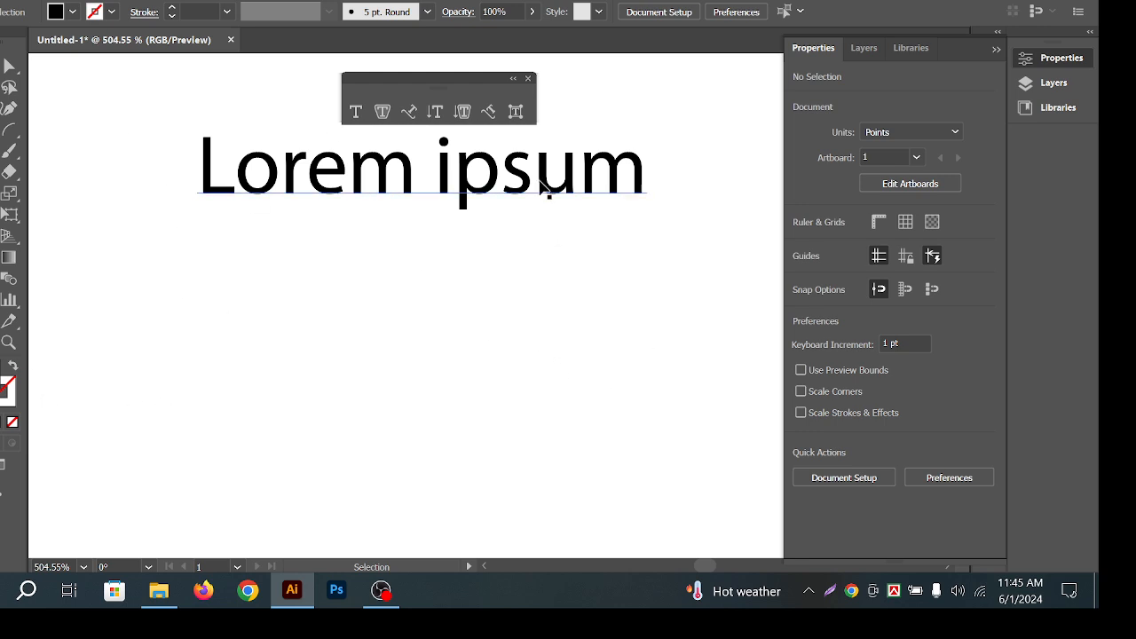
left_click_drag(545, 184, 542, 196)
left_click(552, 296)
key("space")
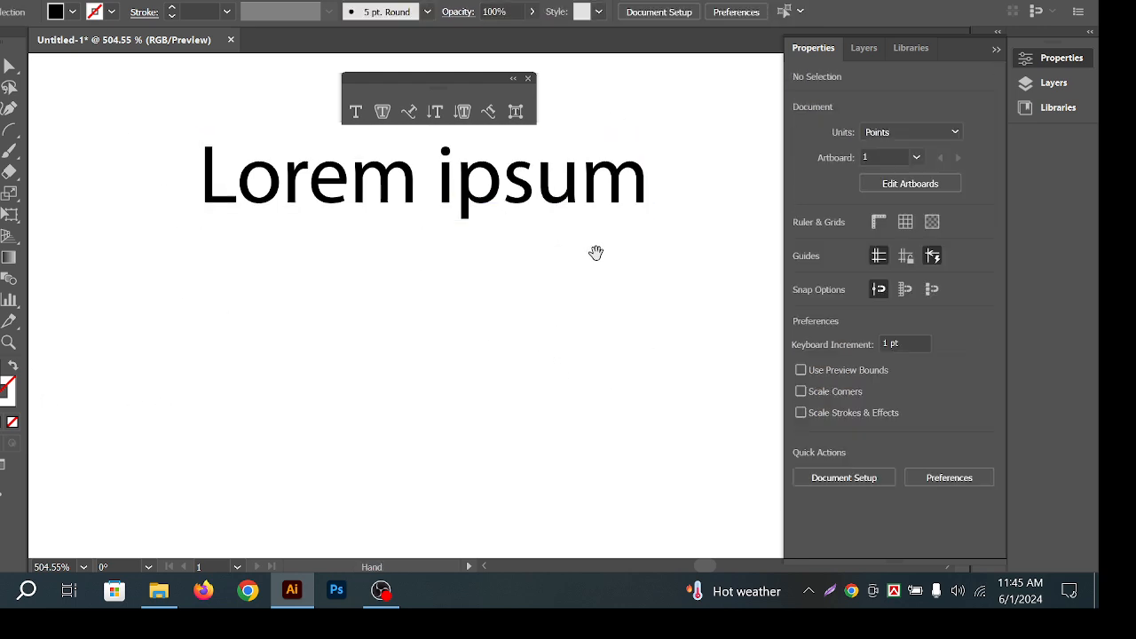
left_click_drag(596, 251, 591, 239)
key("space")
mouse_move(602, 177)
left_mouse_down()
mouse_move(591, 185)
mouse_move(597, 179)
left_mouse_up()
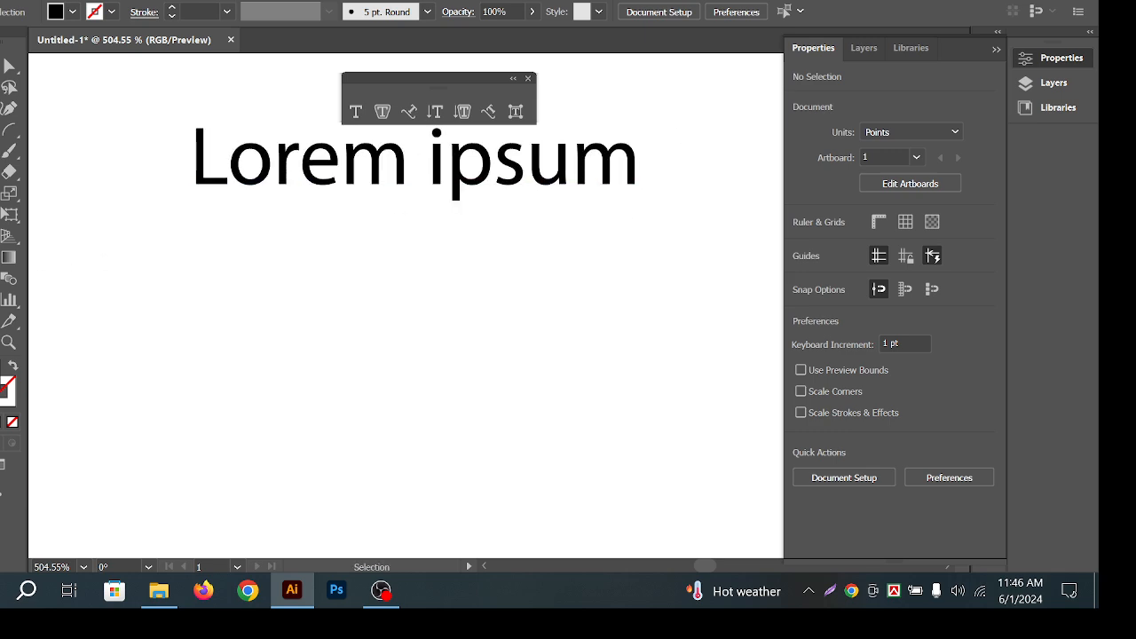
Tear off the Paintbrush/Blob Brush flyout, park it beside the text, and pick the Paintbrush.
right_click(2, 129)
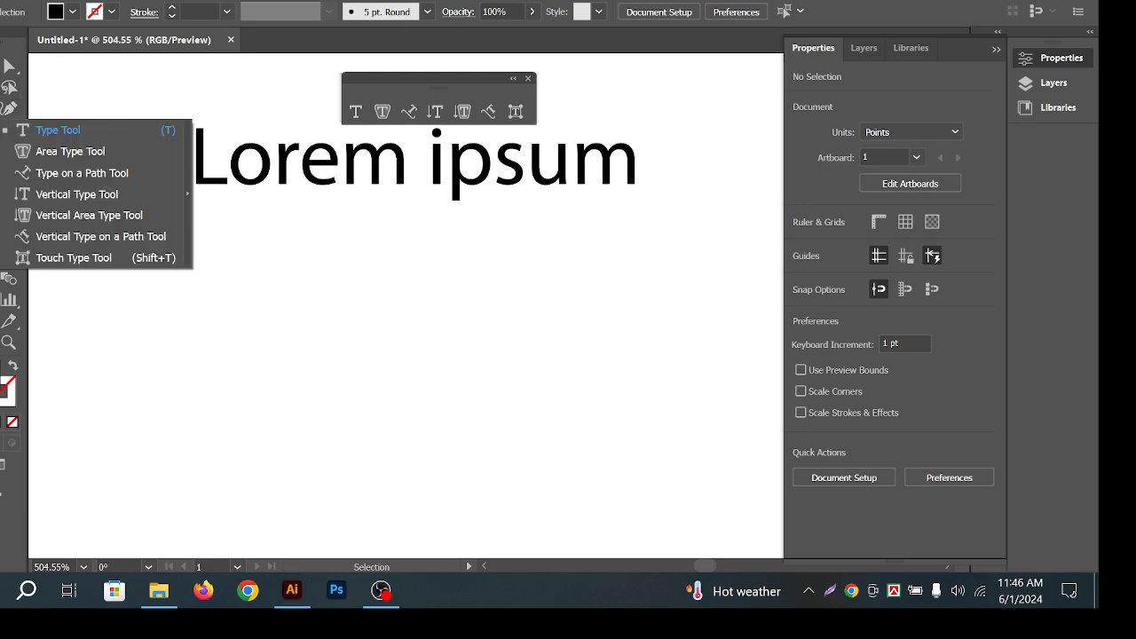
right_click(2, 108)
right_click(1, 172)
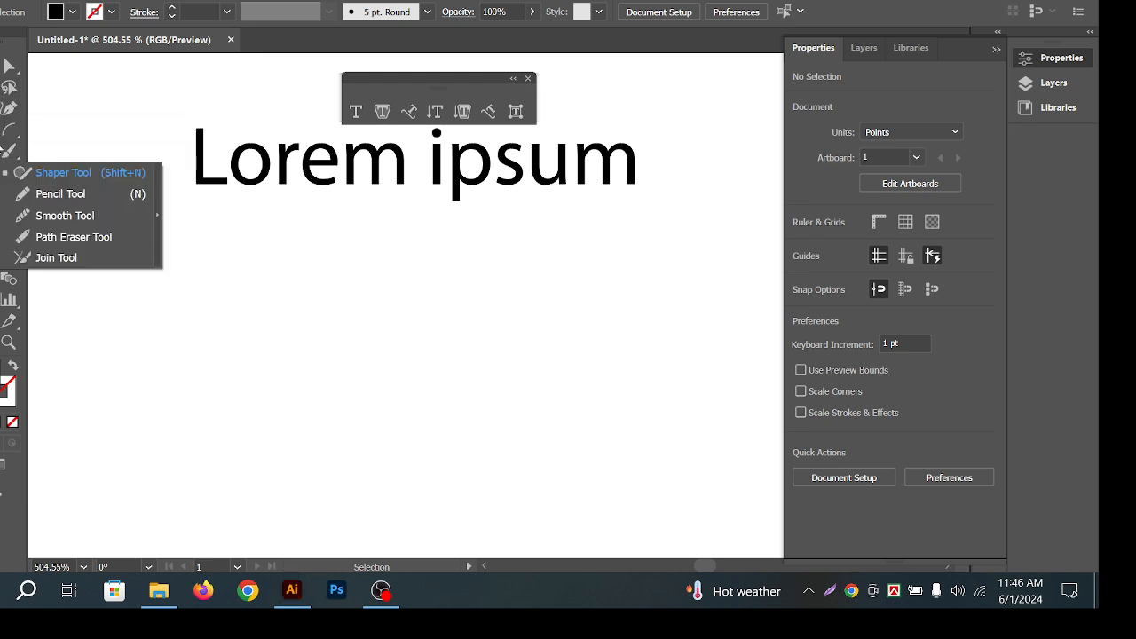
right_click(7, 151)
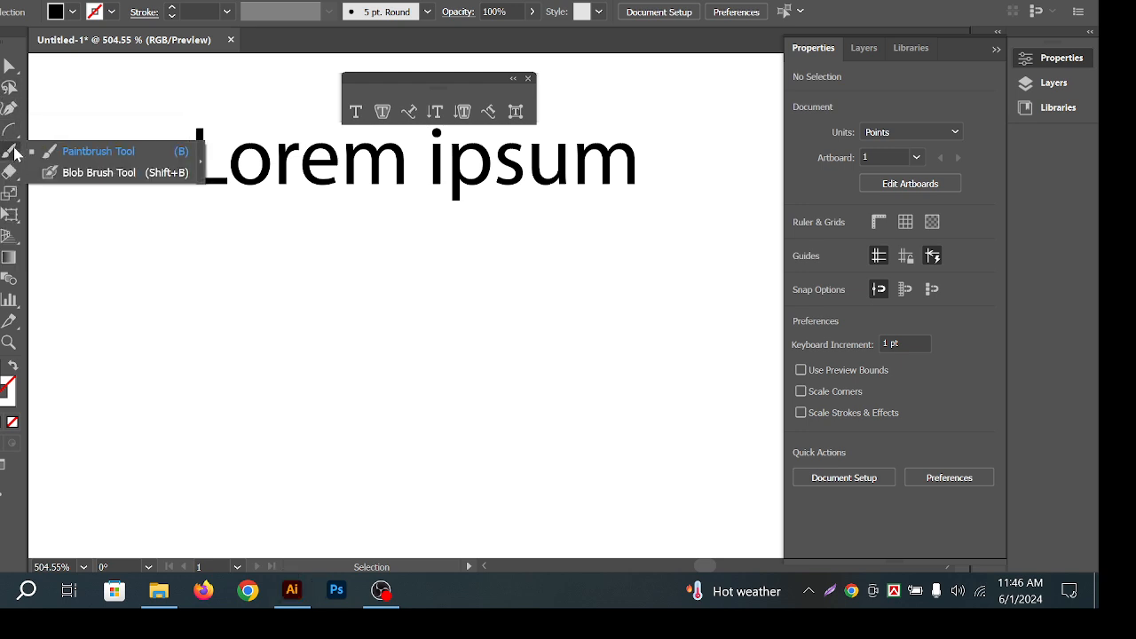
left_click(202, 160)
mouse_move(66, 157)
left_mouse_down()
mouse_move(601, 190)
mouse_move(637, 220)
left_mouse_up()
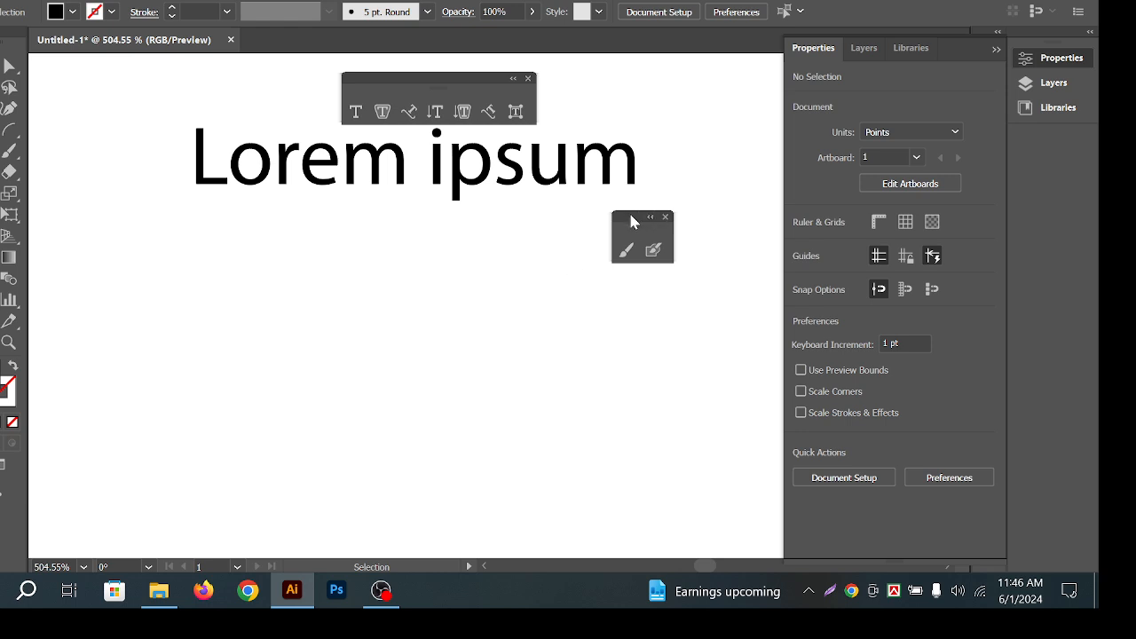
mouse_move(631, 216)
left_mouse_down()
mouse_move(631, 232)
mouse_move(661, 220)
mouse_move(644, 230)
left_mouse_up()
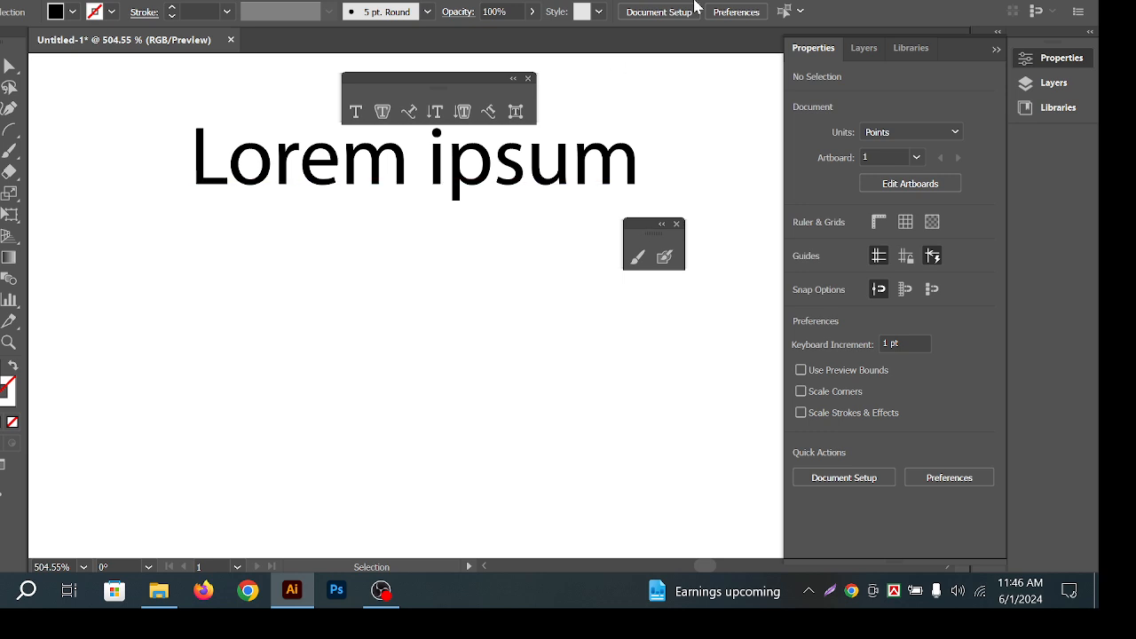
mouse_move(660, 237)
left_mouse_down()
mouse_move(648, 232)
mouse_move(667, 177)
mouse_move(661, 201)
left_mouse_up()
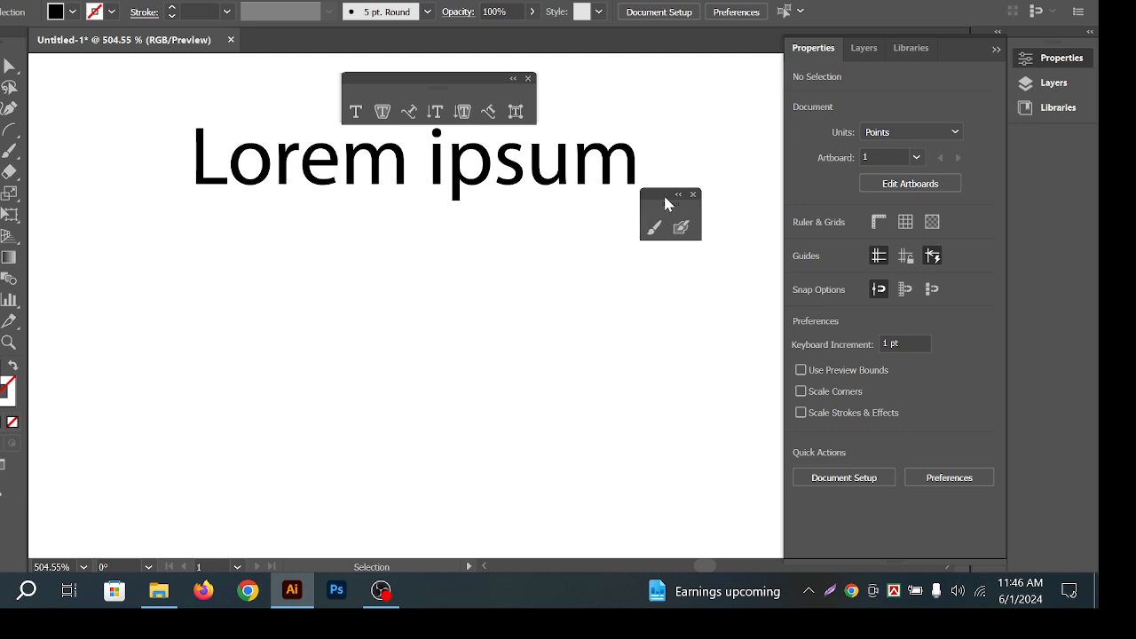
left_click_drag(663, 193, 694, 213)
left_click(692, 251)
Paint and undo two trial brush strokes, then close the floating brush panel.
mouse_move(454, 259)
left_mouse_down()
mouse_move(388, 308)
mouse_move(542, 446)
mouse_move(203, 262)
mouse_move(251, 191)
left_mouse_up()
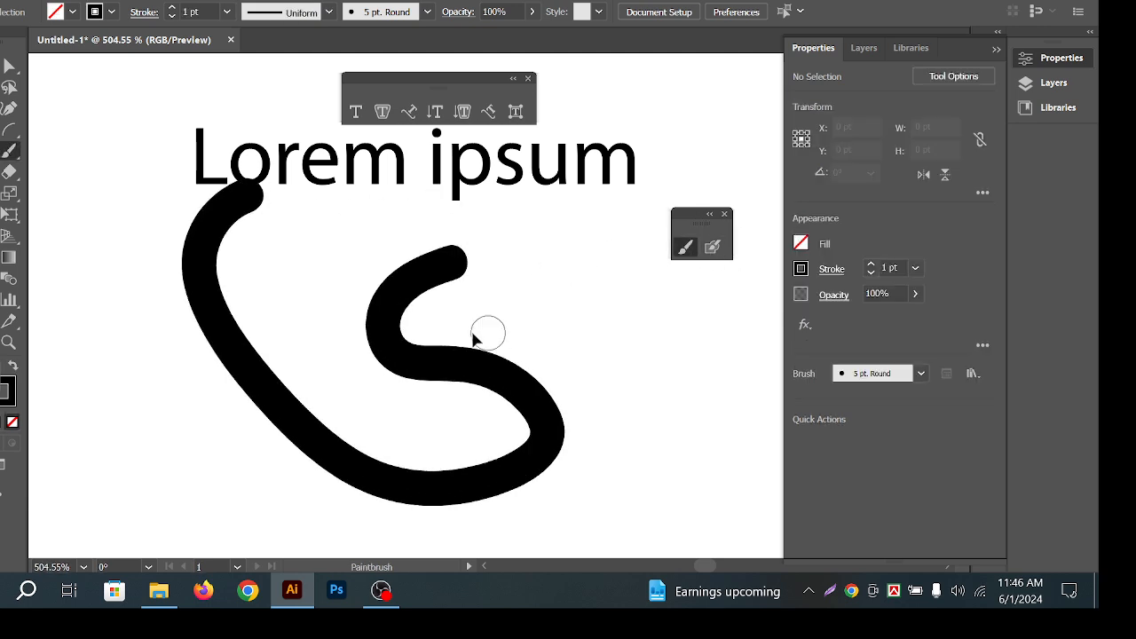
key("ctrl+z")
mouse_move(410, 288)
left_mouse_down()
mouse_move(379, 319)
mouse_move(475, 372)
left_mouse_up()
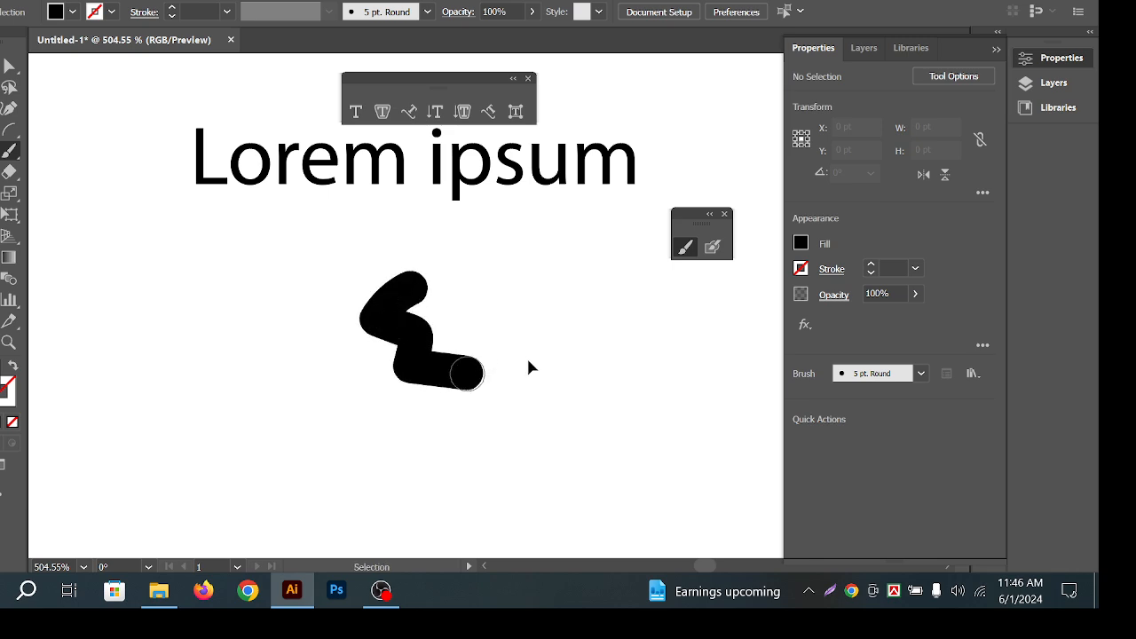
key("ctrl+z")
key("v")
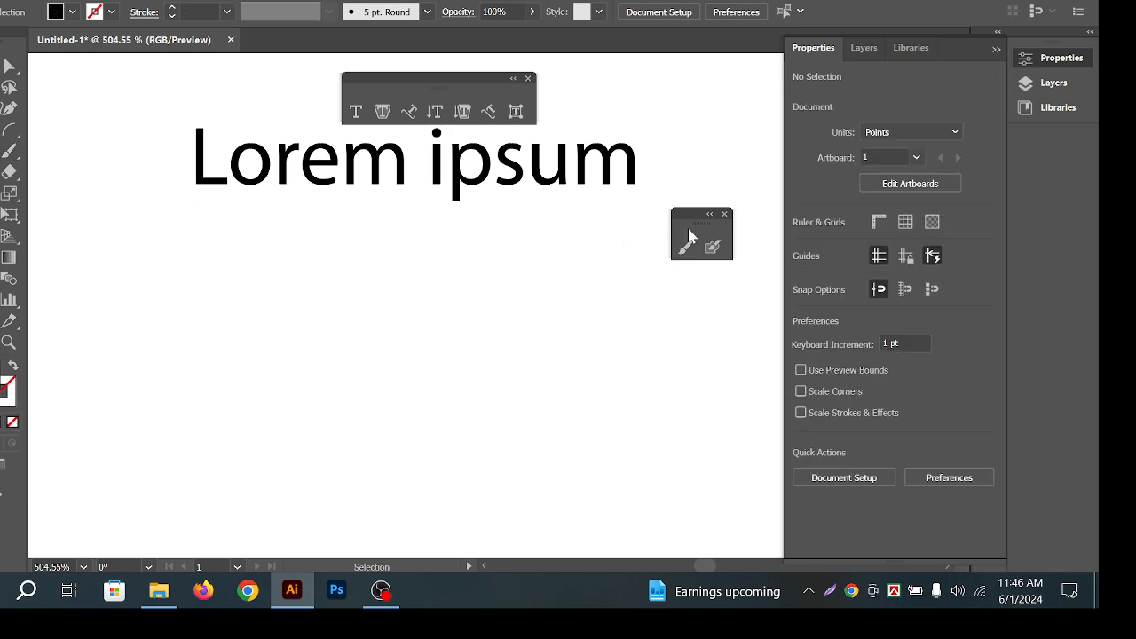
left_click(724, 214)
Pan the view so the Lorem ipsum text sits lower, and select it.
key("space")
left_click_drag(601, 182, 542, 179)
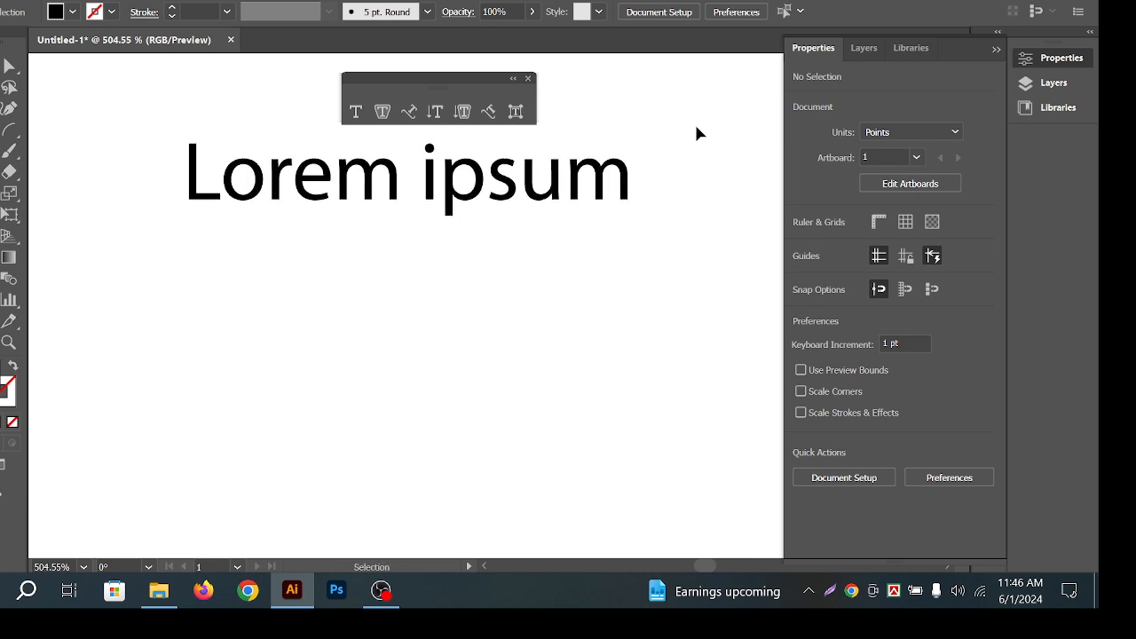
key("space")
left_click_drag(611, 192, 584, 181)
left_click(592, 174)
left_click(668, 99)
left_click(656, 110)
Nudge the Lorem ipsum text slightly down, then back up and right.
key("space")
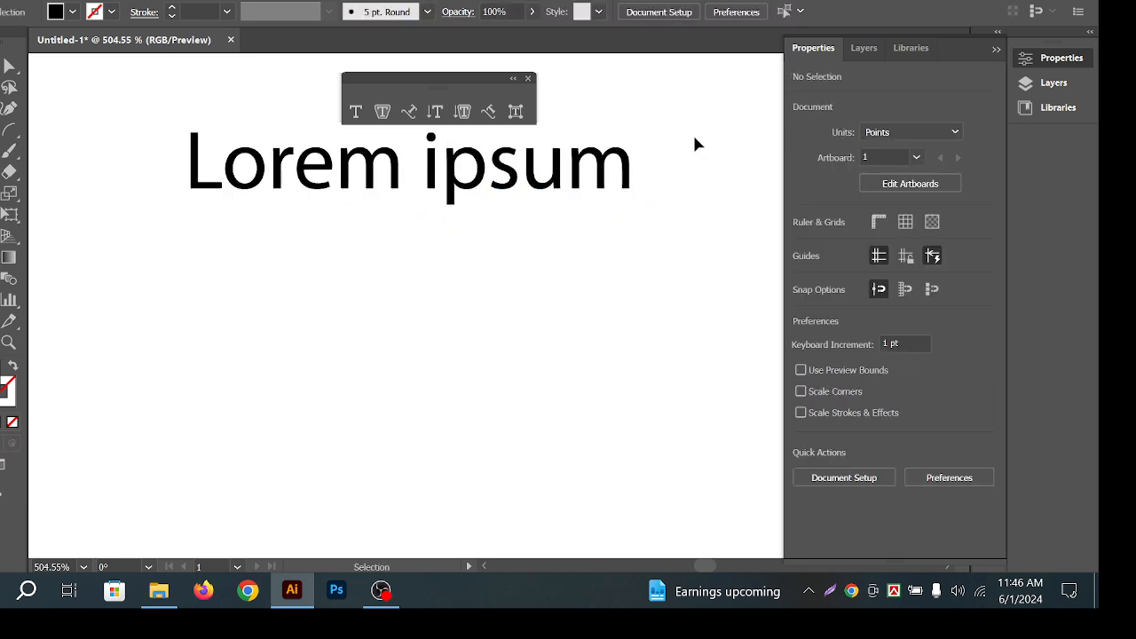
left_click(599, 173)
left_click_drag(604, 169, 602, 180)
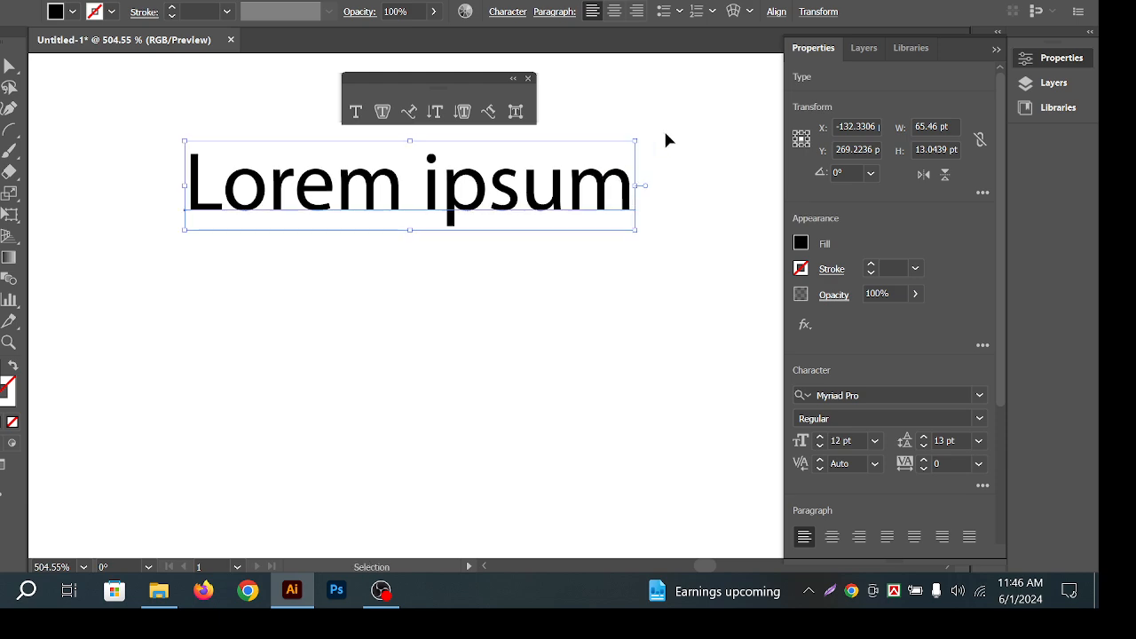
left_click(663, 128)
left_click_drag(506, 182, 514, 170)
left_click(658, 123)
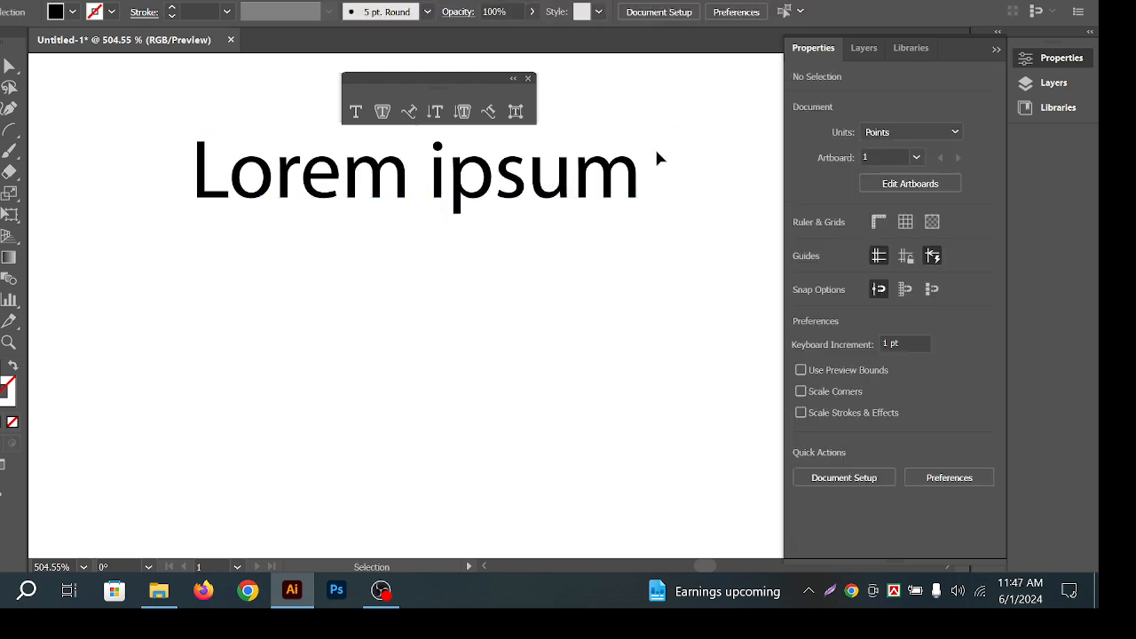
left_click(612, 178)
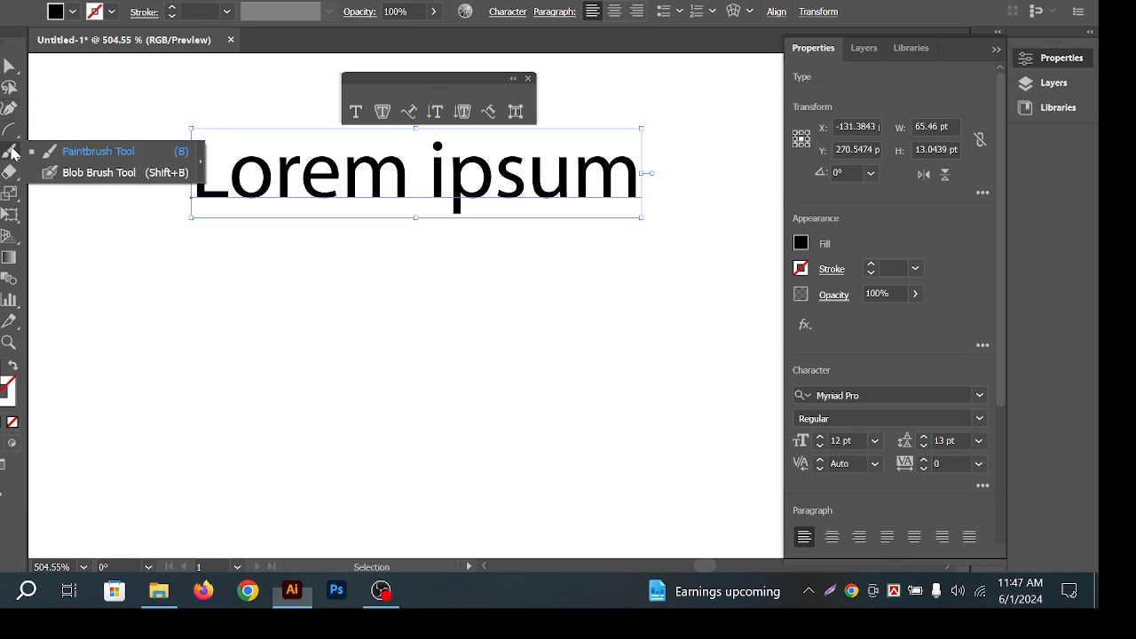
Check the paintbrush flyout, pan slightly, and toggle between selection tools on the text.
left_click_drag(9, 153, 86, 165)
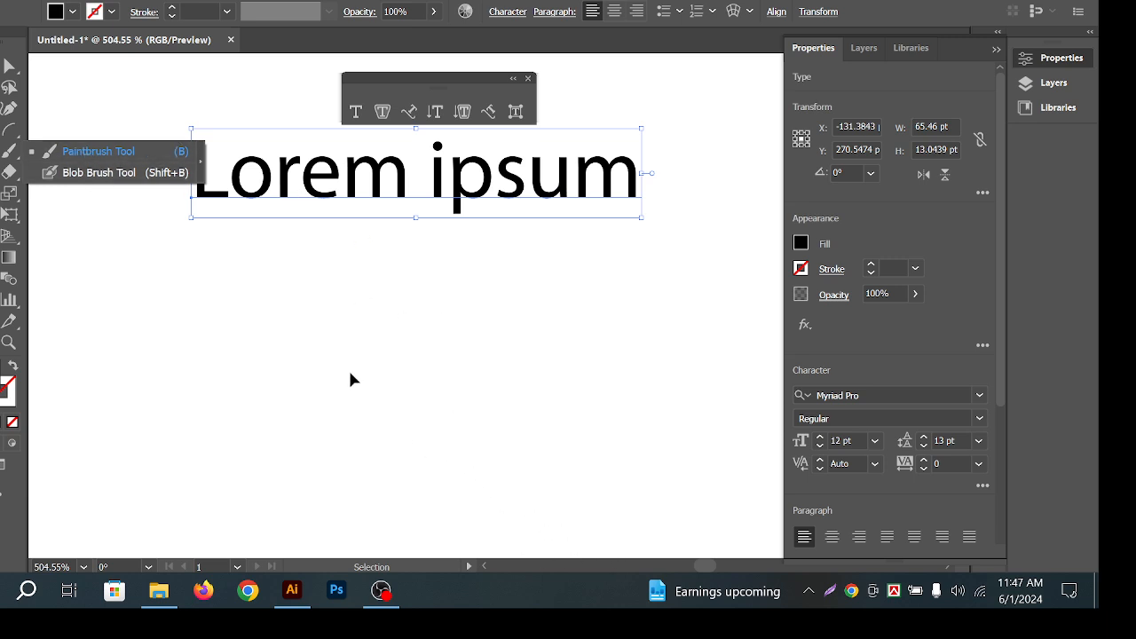
left_click(56, 84)
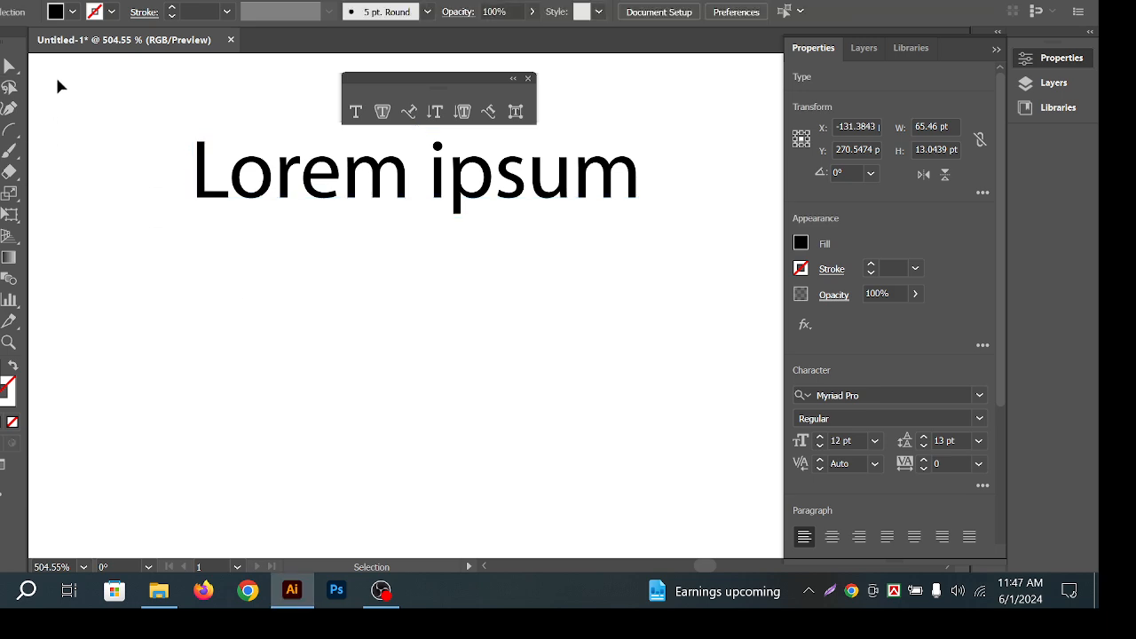
key("z")
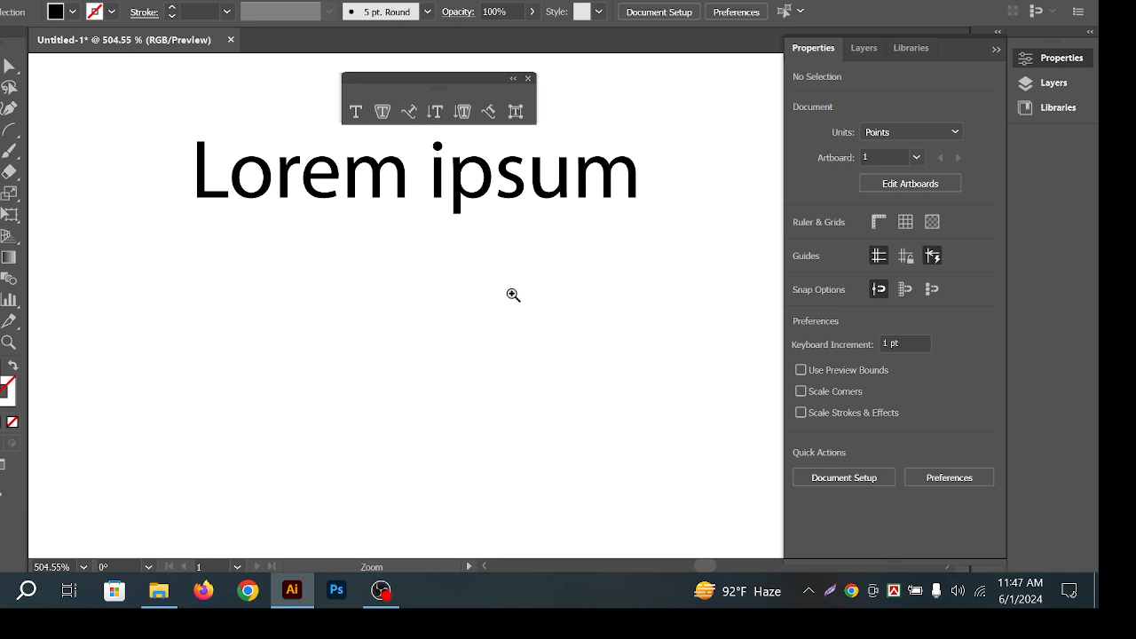
key("h")
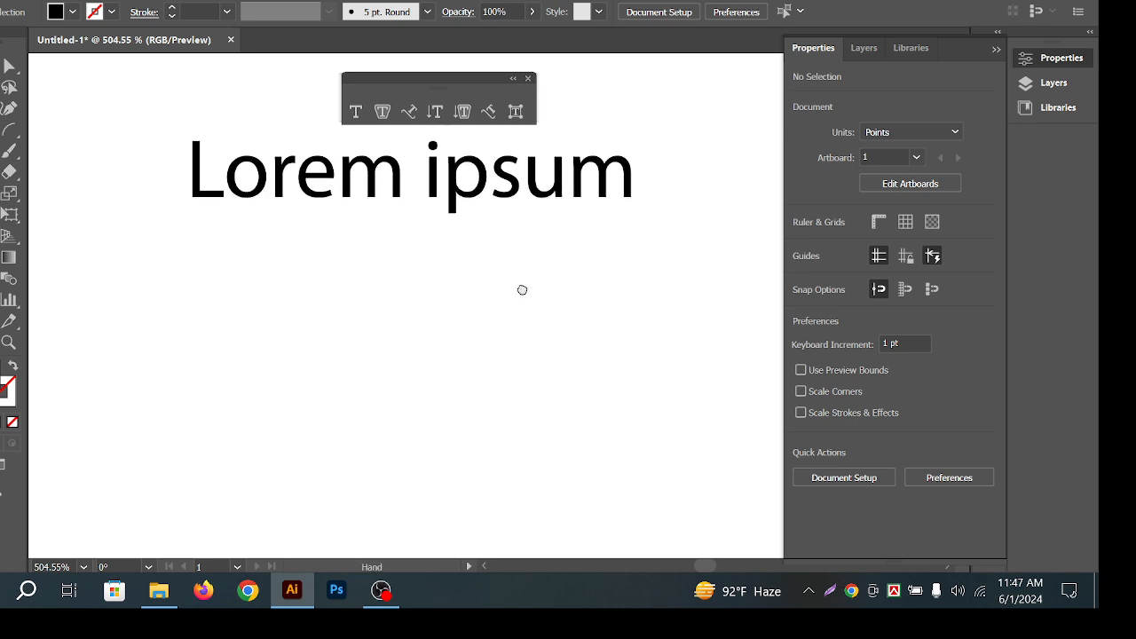
key("space")
left_click_drag(502, 251, 503, 255)
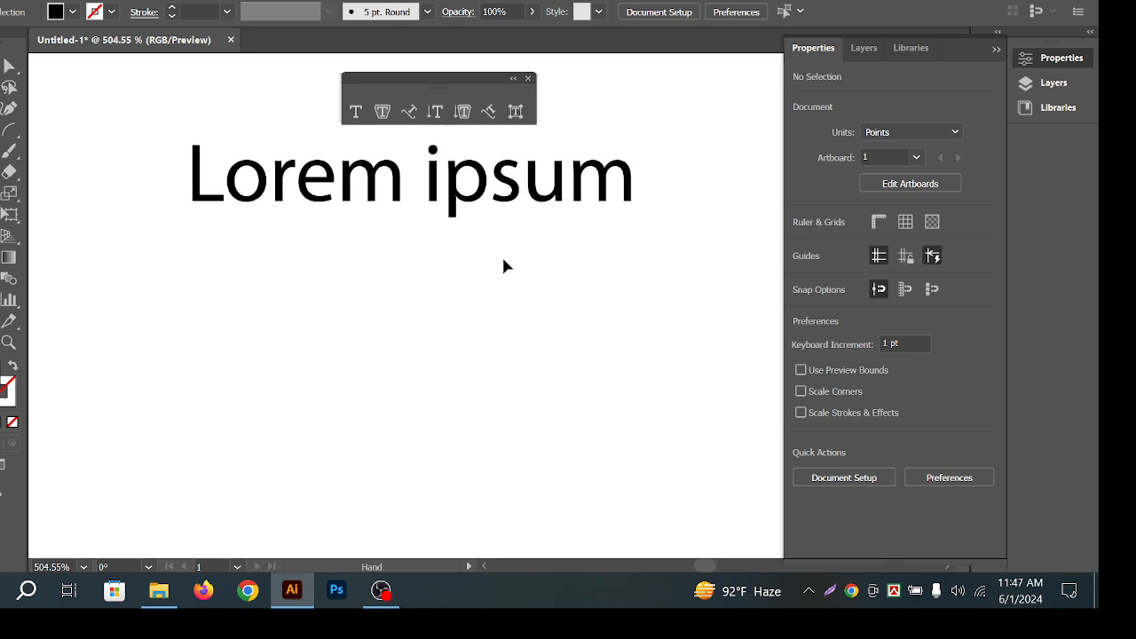
left_click(500, 177)
left_click(655, 152)
left_click(610, 134)
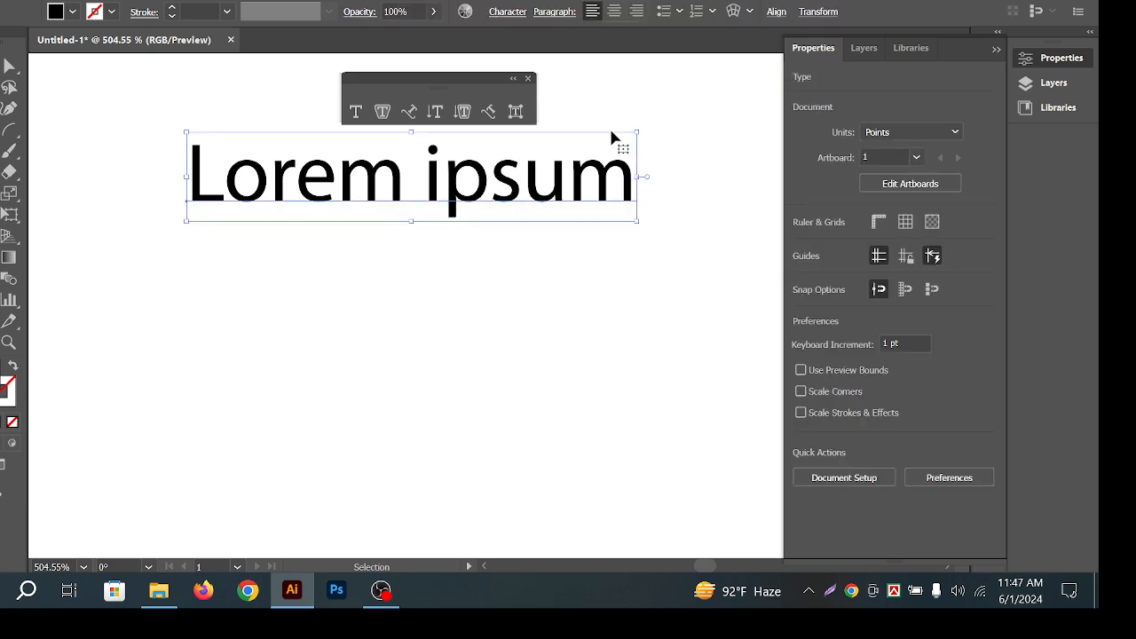
left_click(678, 160)
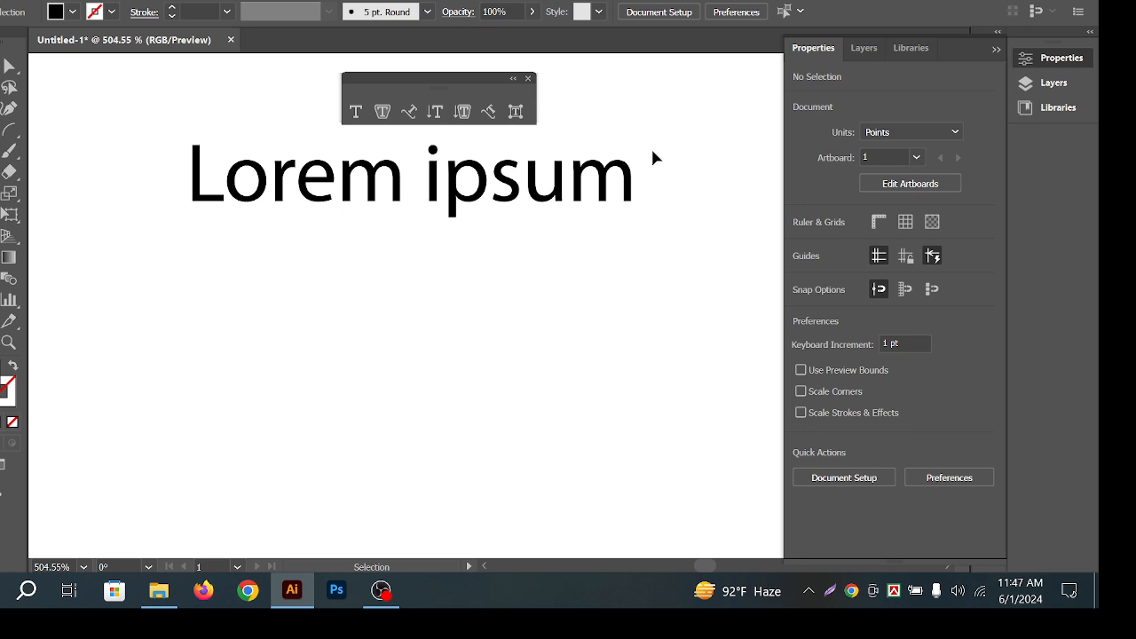
key("a")
key("v")
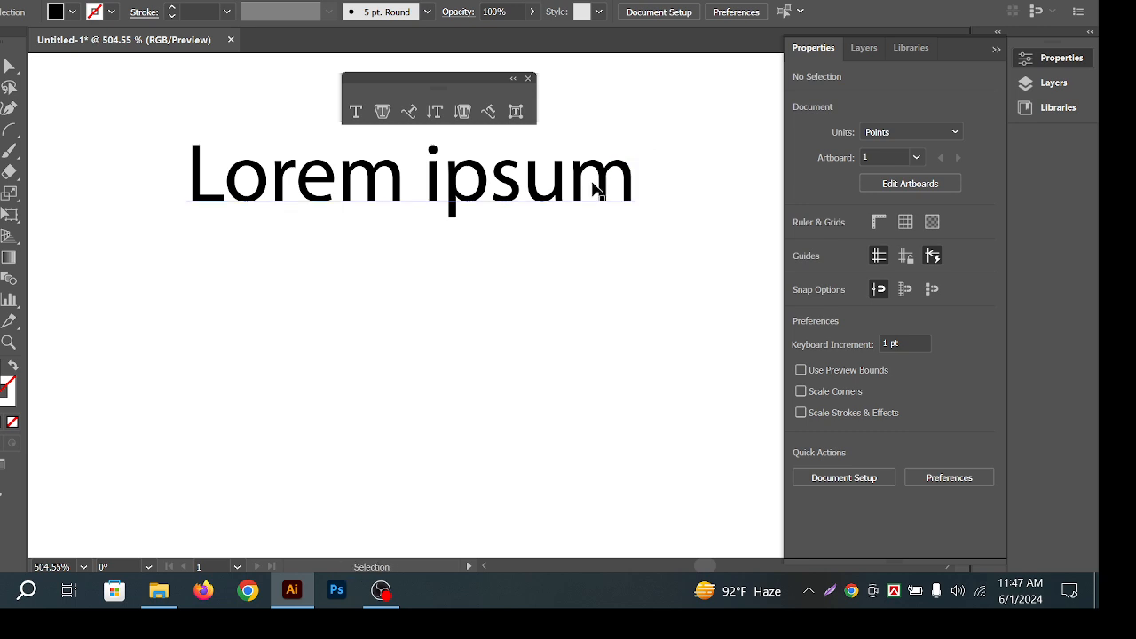
Move the Lorem ipsum text lower and left, then highlight its contents twice.
left_click(606, 213)
left_click(571, 231)
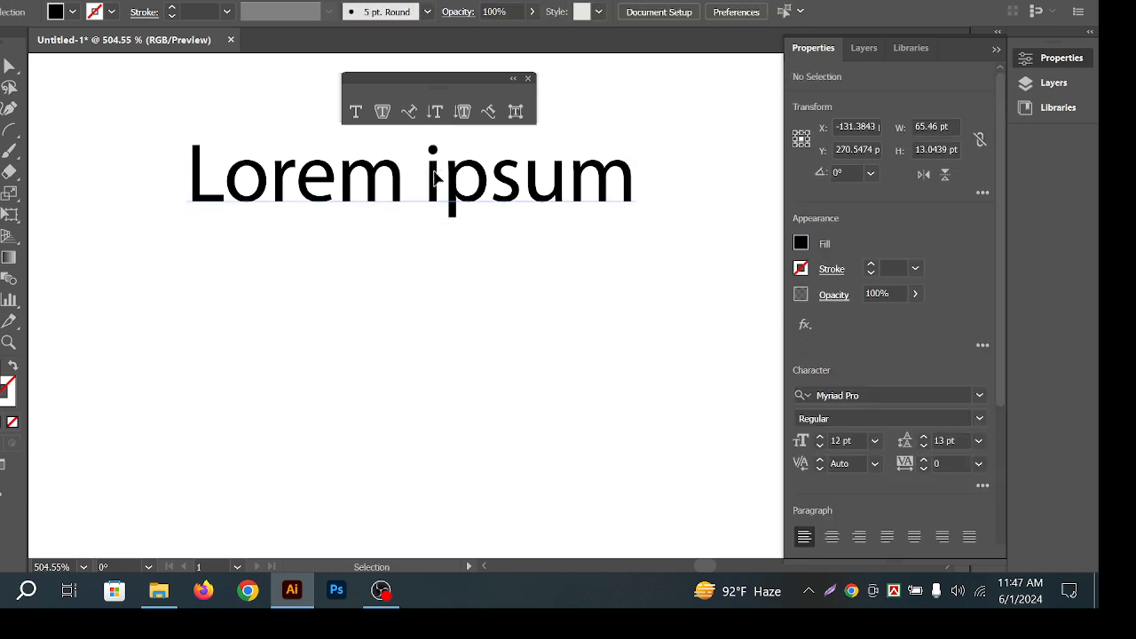
left_click_drag(436, 178, 407, 250)
left_click(686, 104)
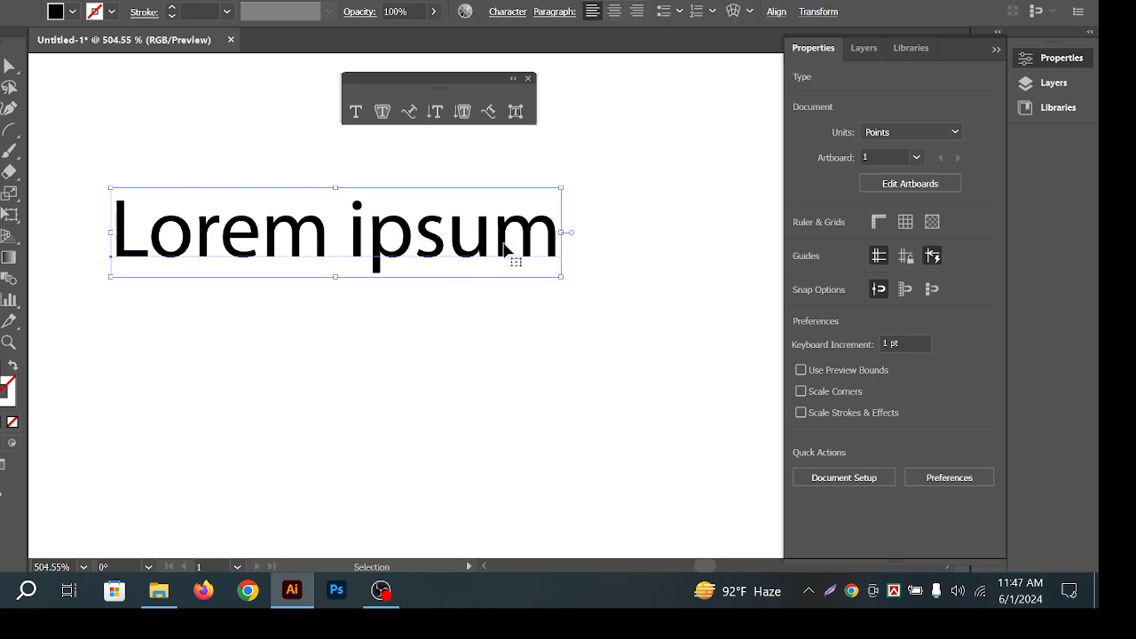
left_click_drag(503, 244, 571, 228)
triple_click(384, 224)
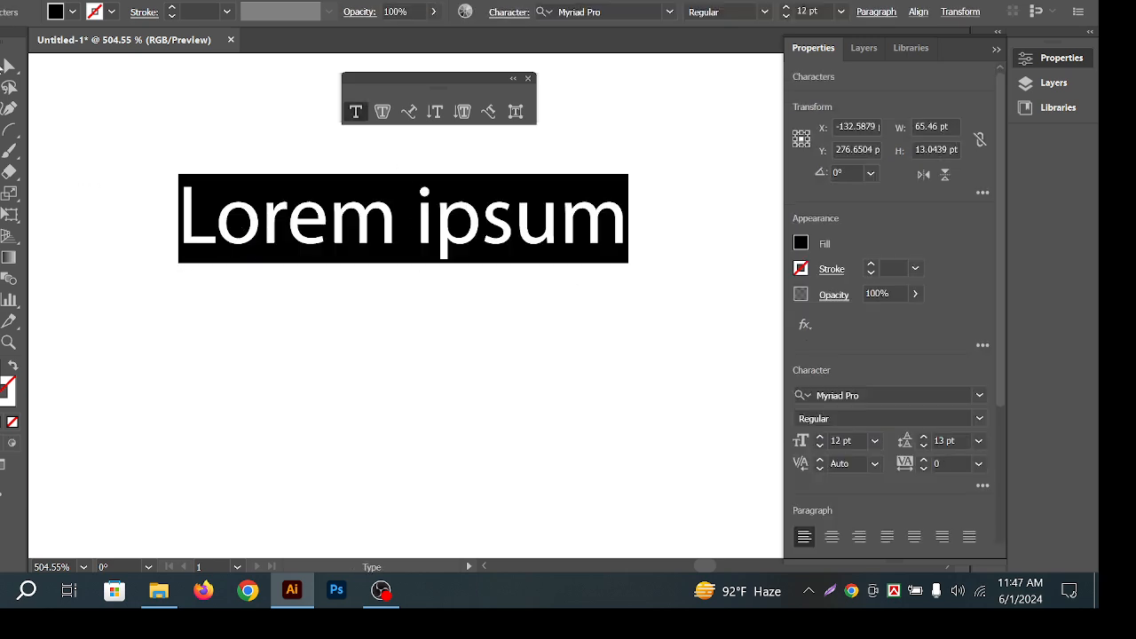
key("Escape")
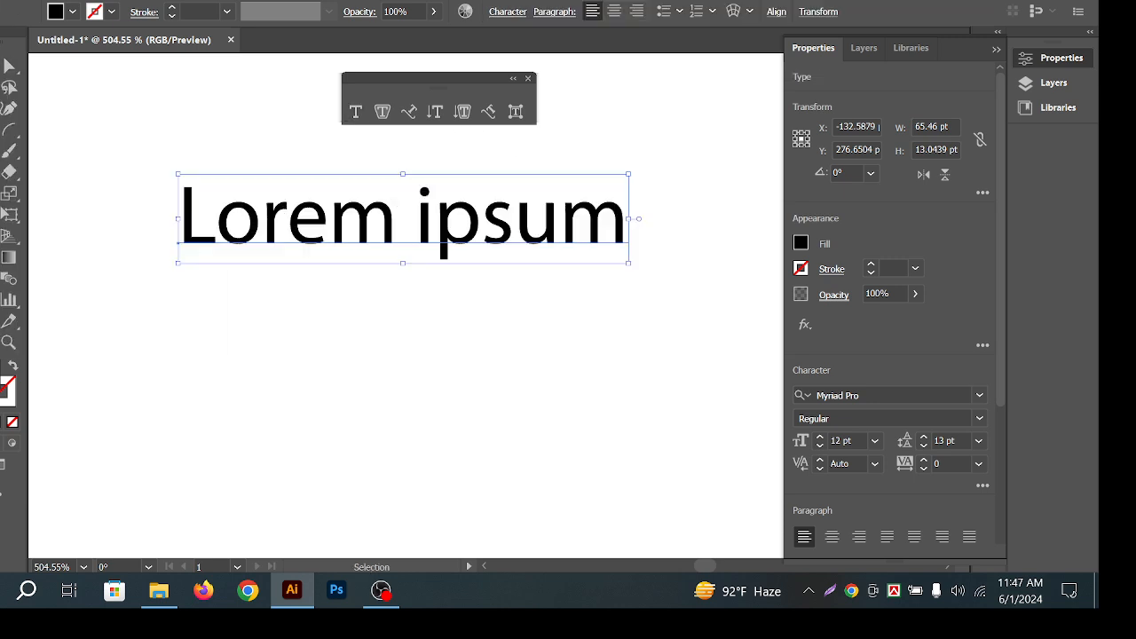
left_click(457, 272)
triple_click(456, 254)
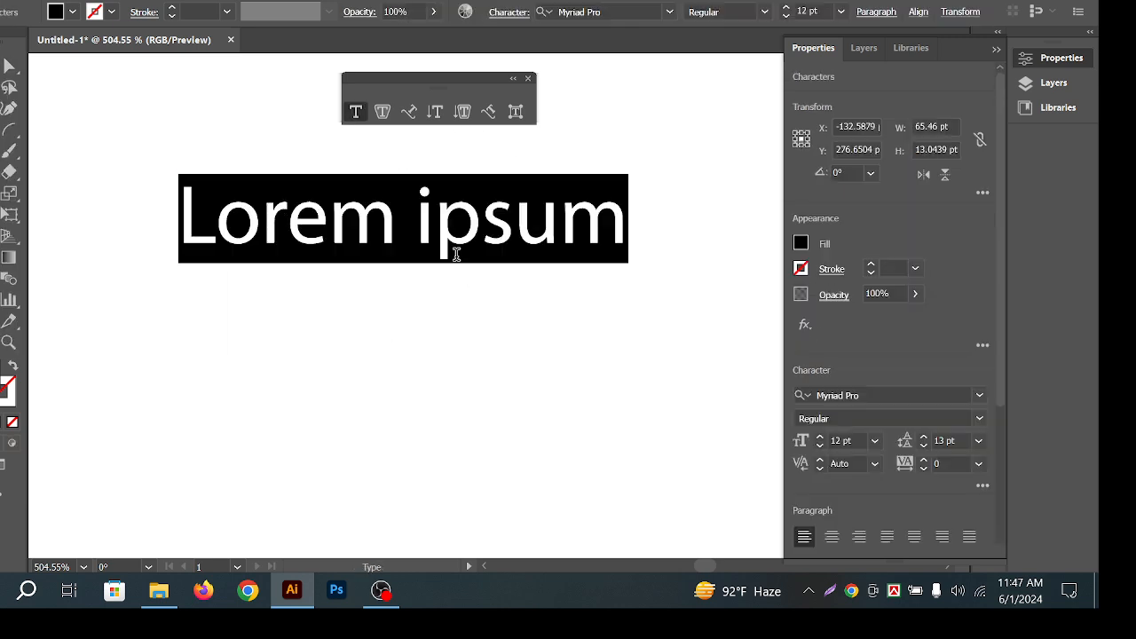
key("Escape")
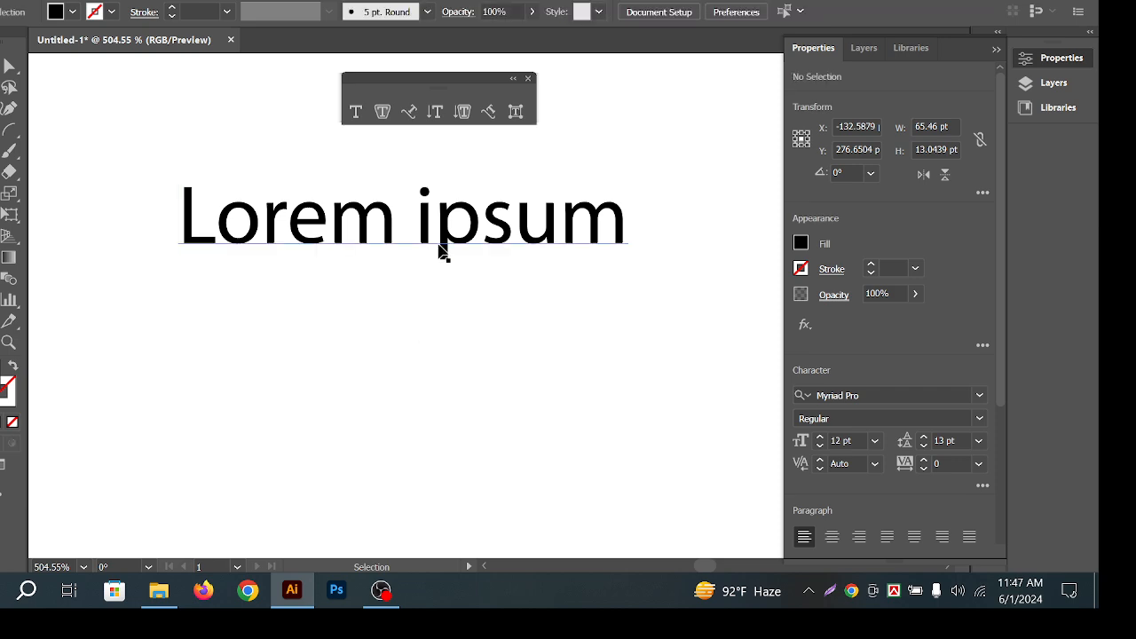
Reposition the Lorem ipsum text once more, then select and delete it.
left_click_drag(435, 247, 503, 142)
left_click_drag(633, 163, 629, 226)
left_click(663, 281)
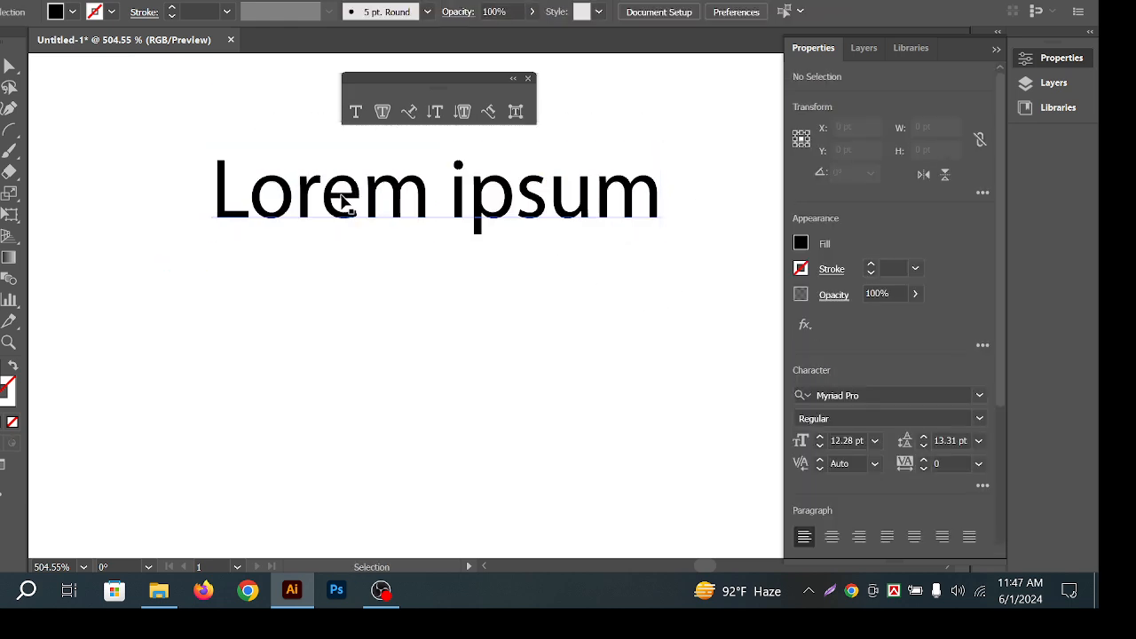
left_click(451, 213)
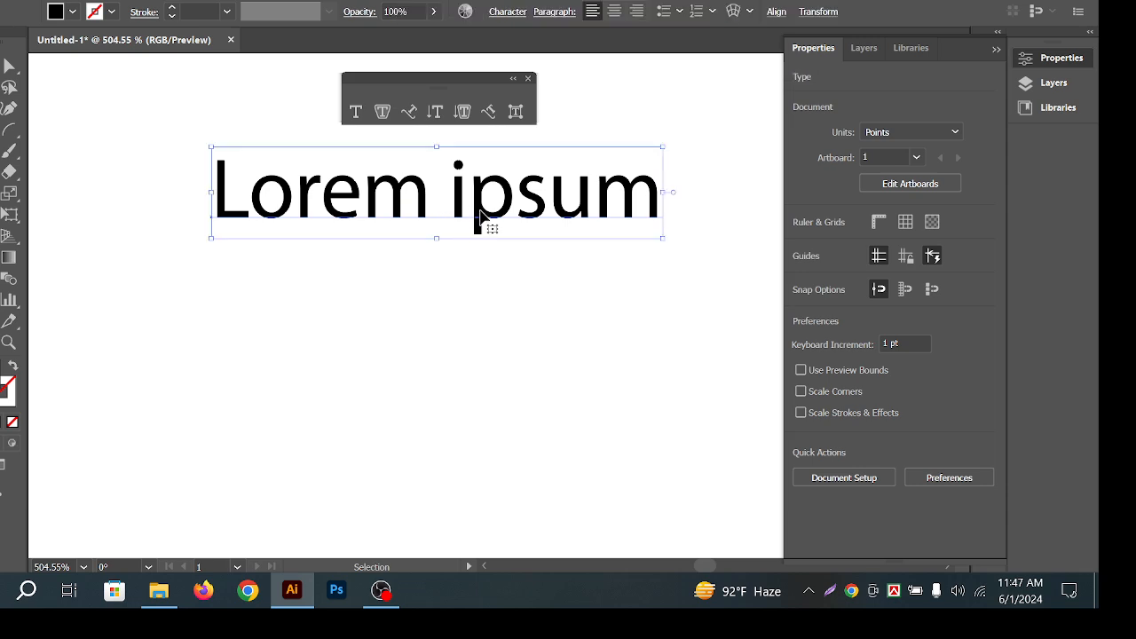
key("Delete")
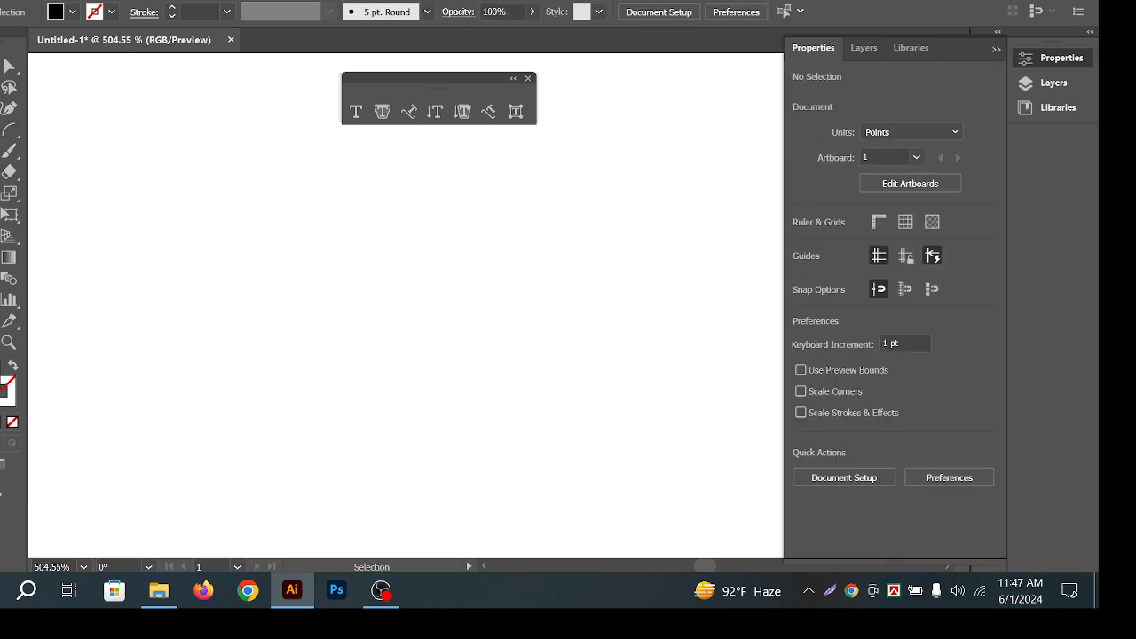
Draw a circle with the Ellipse tool, redrawing it larger after undoing the first one.
right_click(9, 131)
left_click(45, 195)
left_click_drag(408, 346, 512, 430)
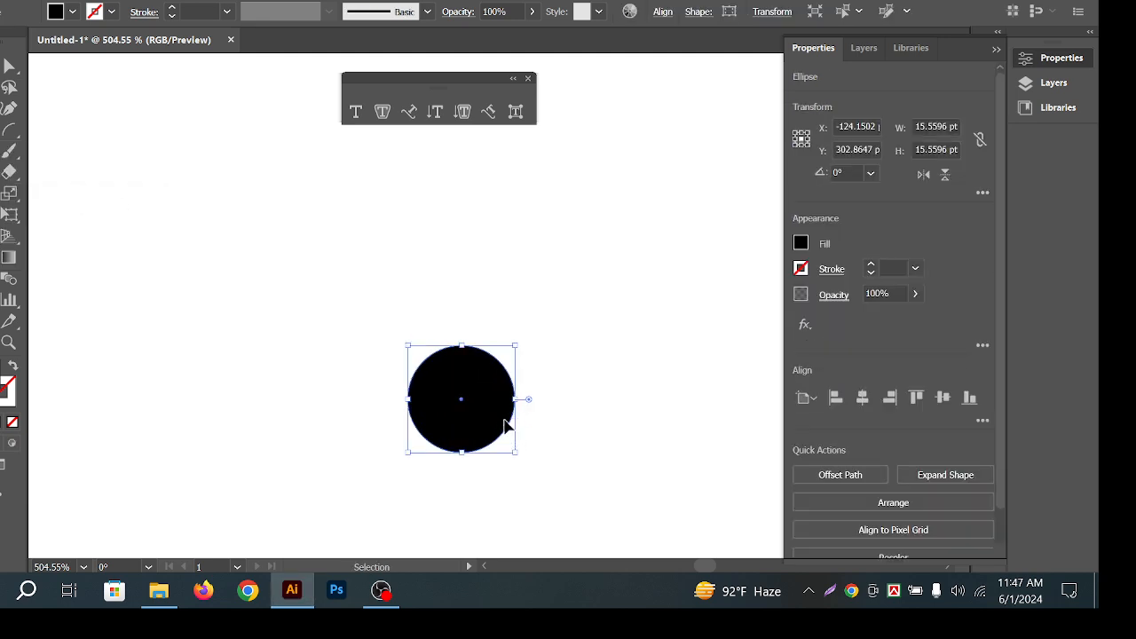
key("ctrl+z")
left_click_drag(393, 305, 489, 428)
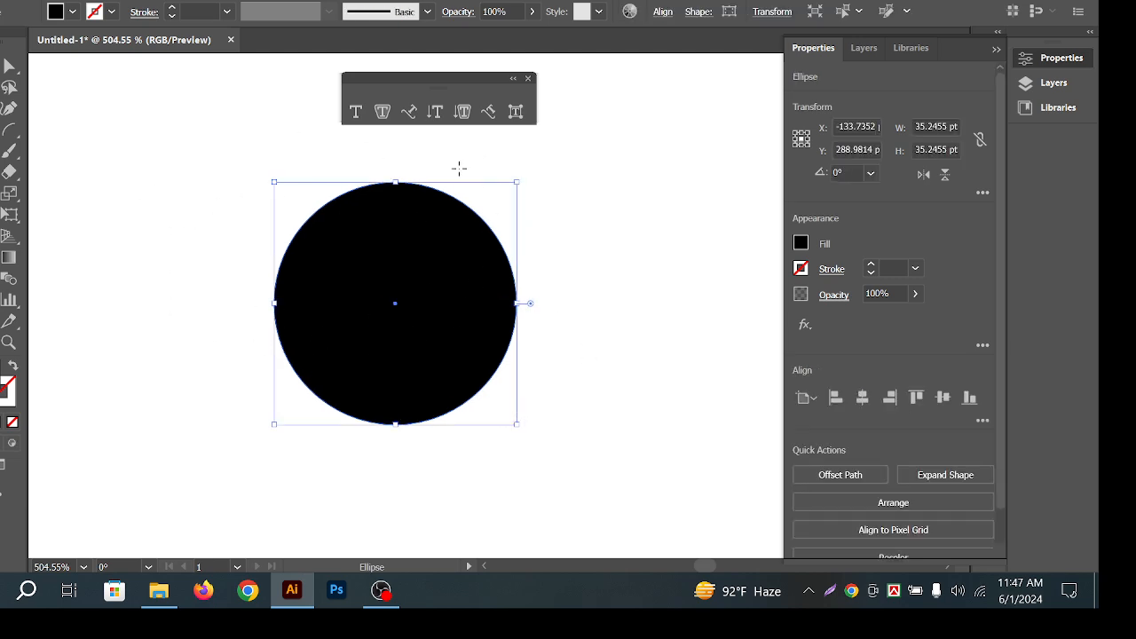
Select the circle and swap its fill and stroke to make it an outline.
key("v")
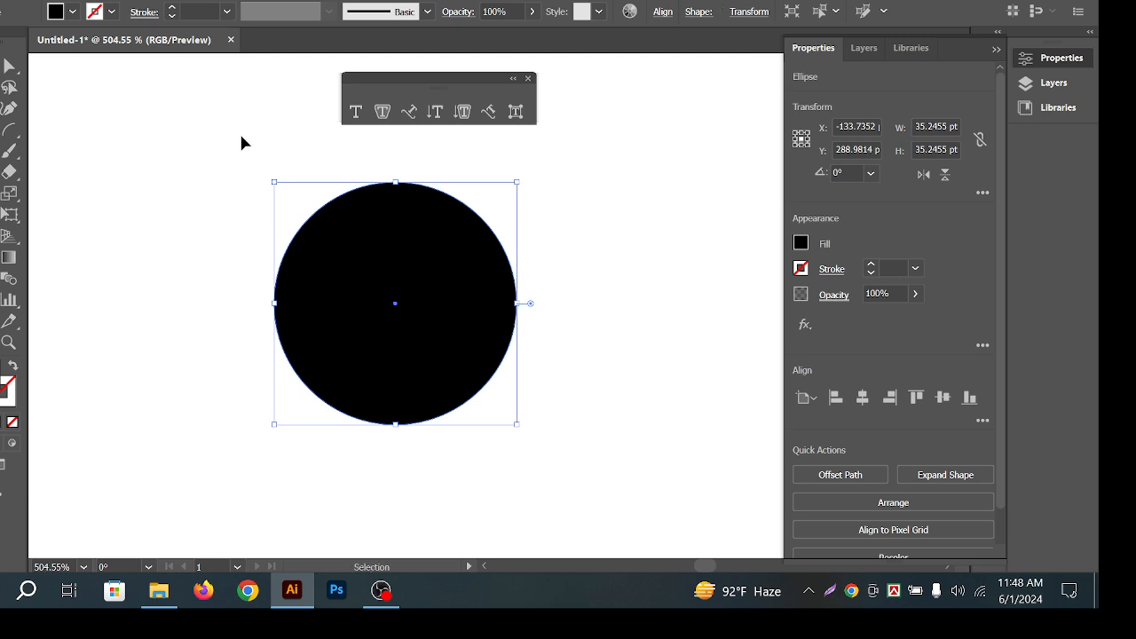
left_click_drag(271, 228, 515, 329)
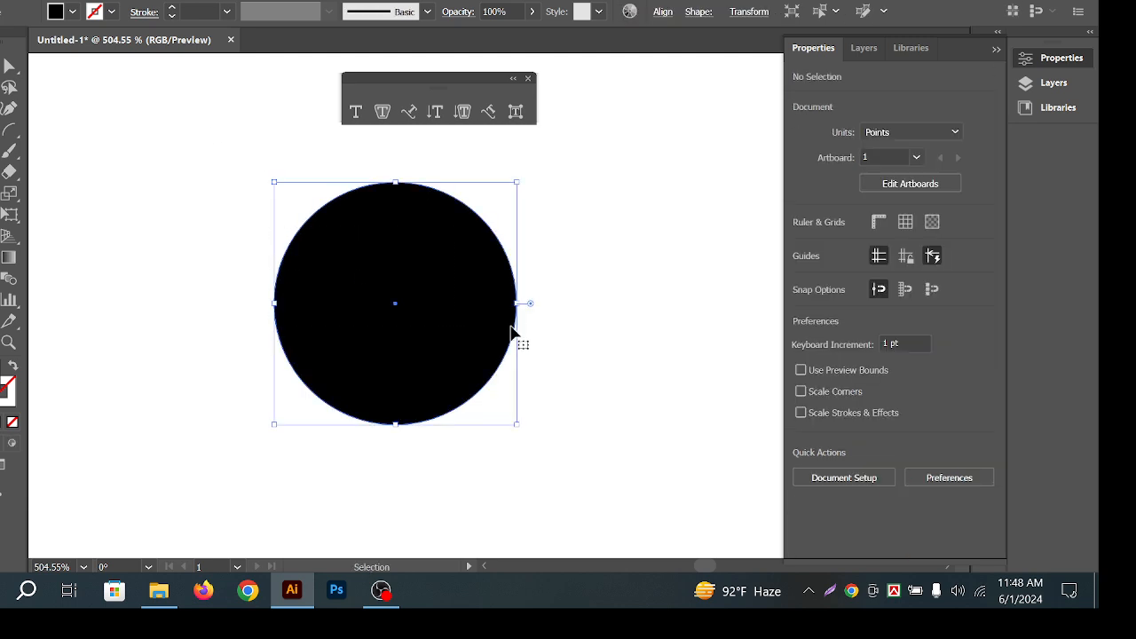
left_click(12, 369)
left_click_drag(248, 169, 578, 257)
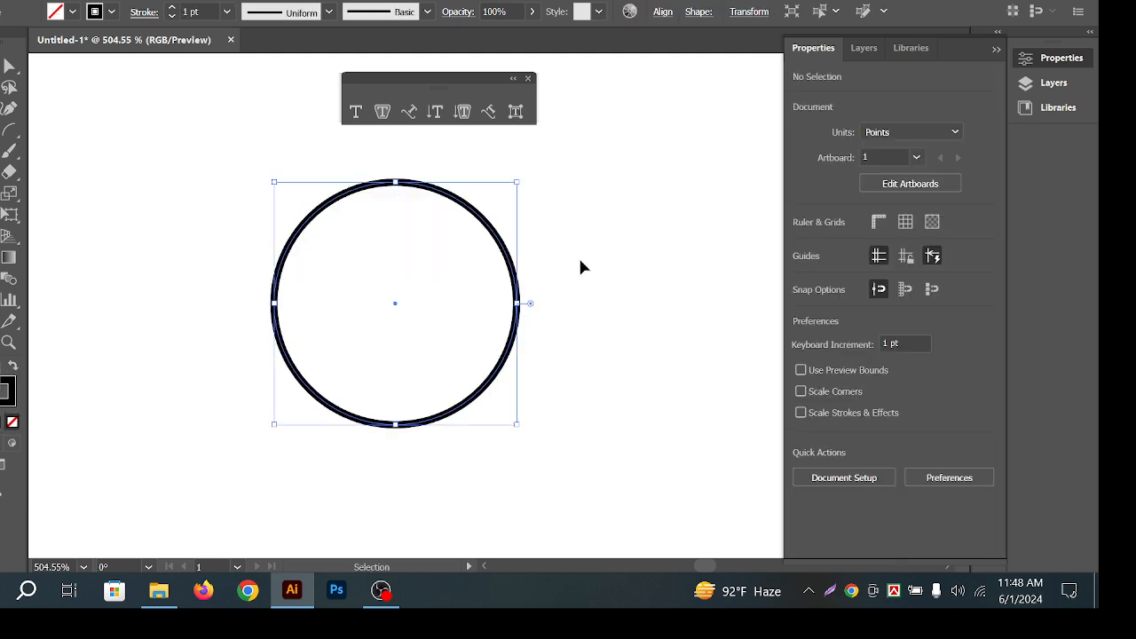
left_click_drag(170, 204, 418, 323)
left_click_drag(212, 283, 426, 325)
Swap the circle back to a solid black fill.
key("a")
key("shift+x")
key("v")
left_click_drag(627, 388, 406, 332)
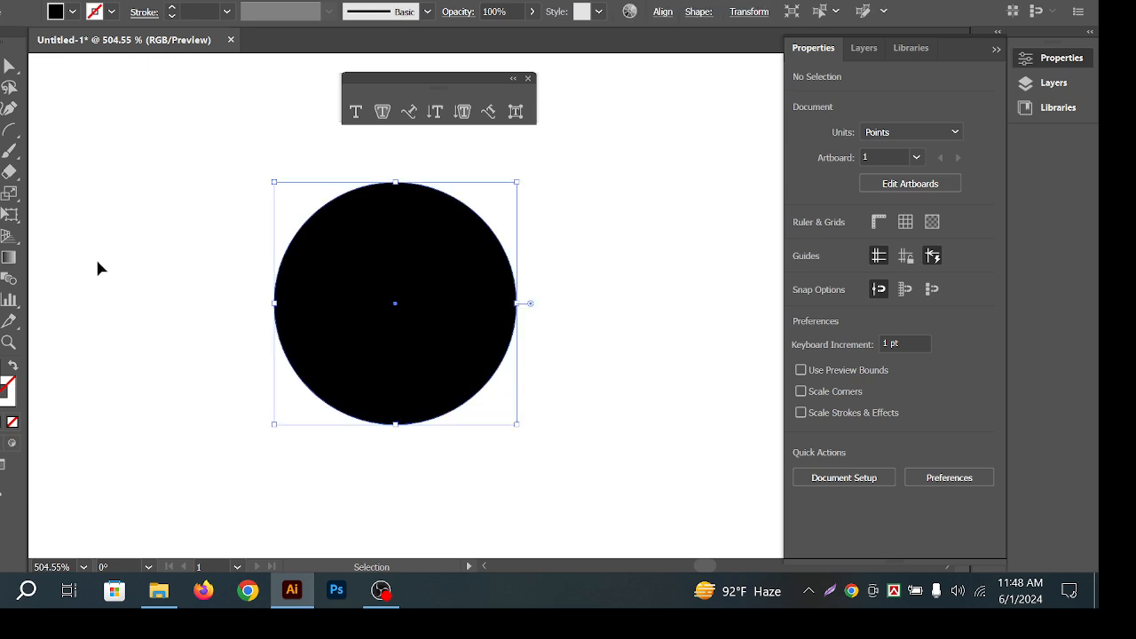
left_click(264, 288)
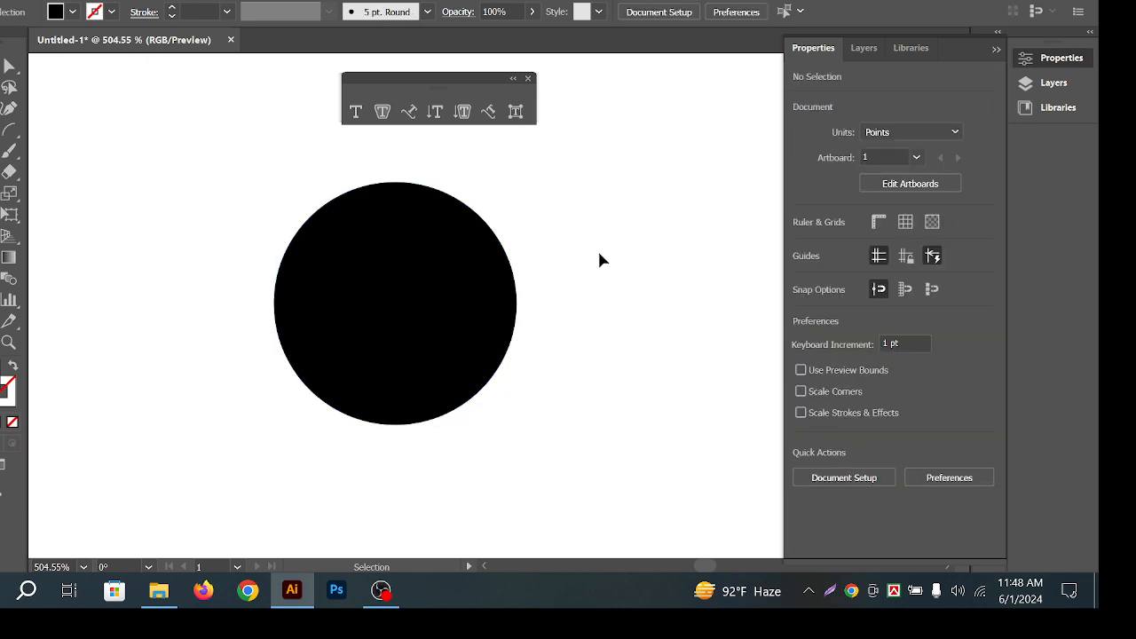
left_click_drag(583, 317, 43, 452)
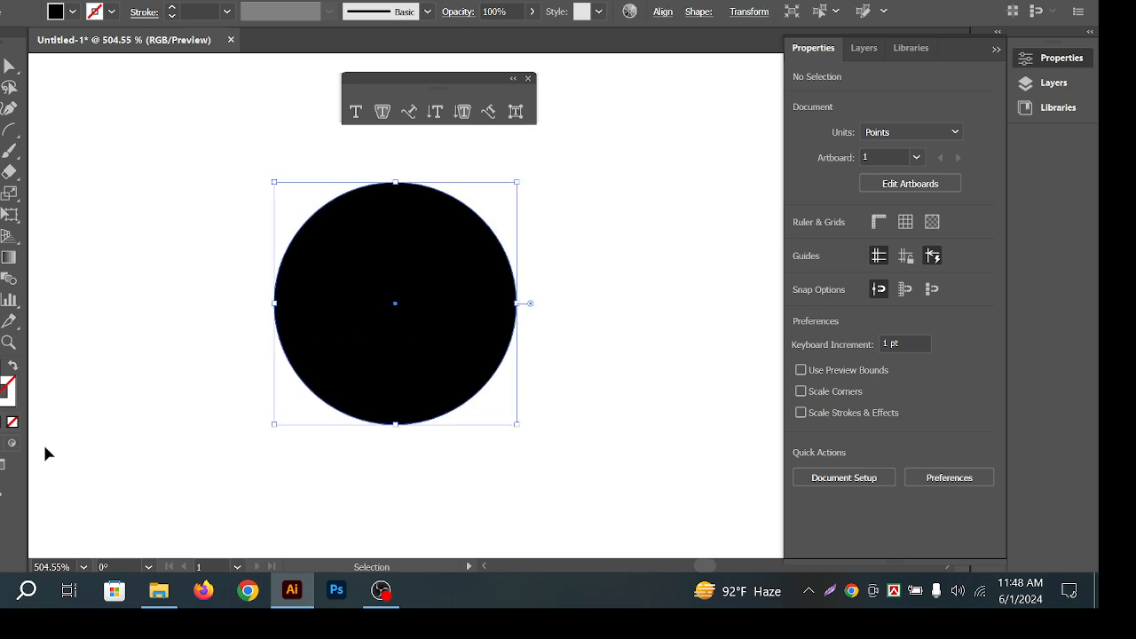
left_click(178, 340)
Delete the circle's bottom anchor point, leaving a half-circle.
key("a")
left_click_drag(213, 402, 614, 500)
key("Delete")
left_click(554, 418)
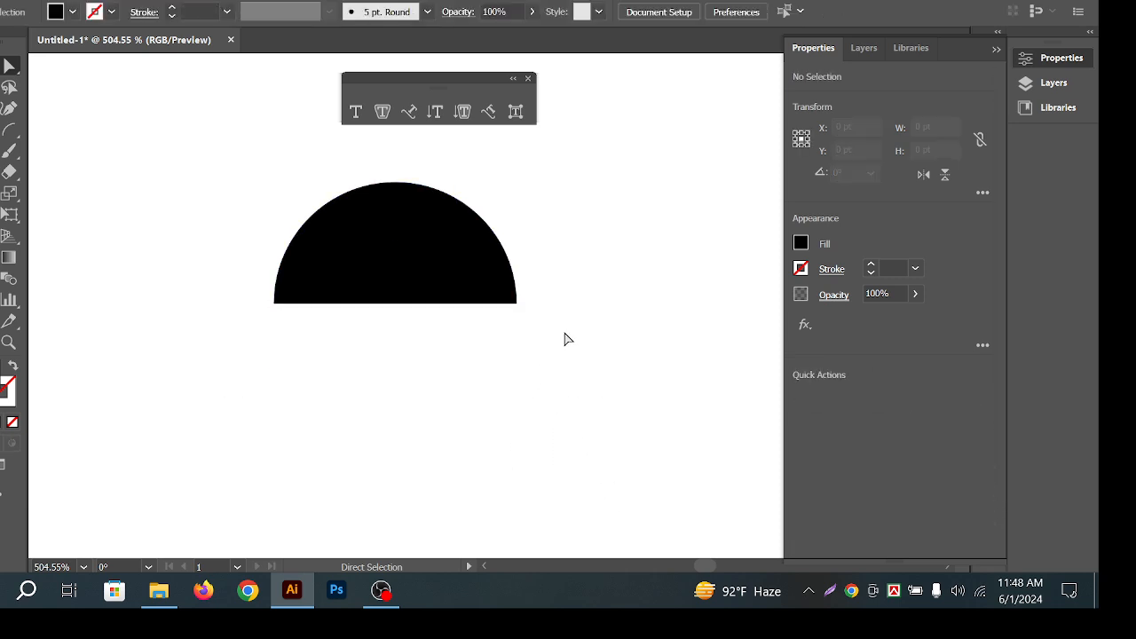
Swap fill and stroke so the half-circle becomes an unfilled black outline arc.
key("v")
left_click(362, 246)
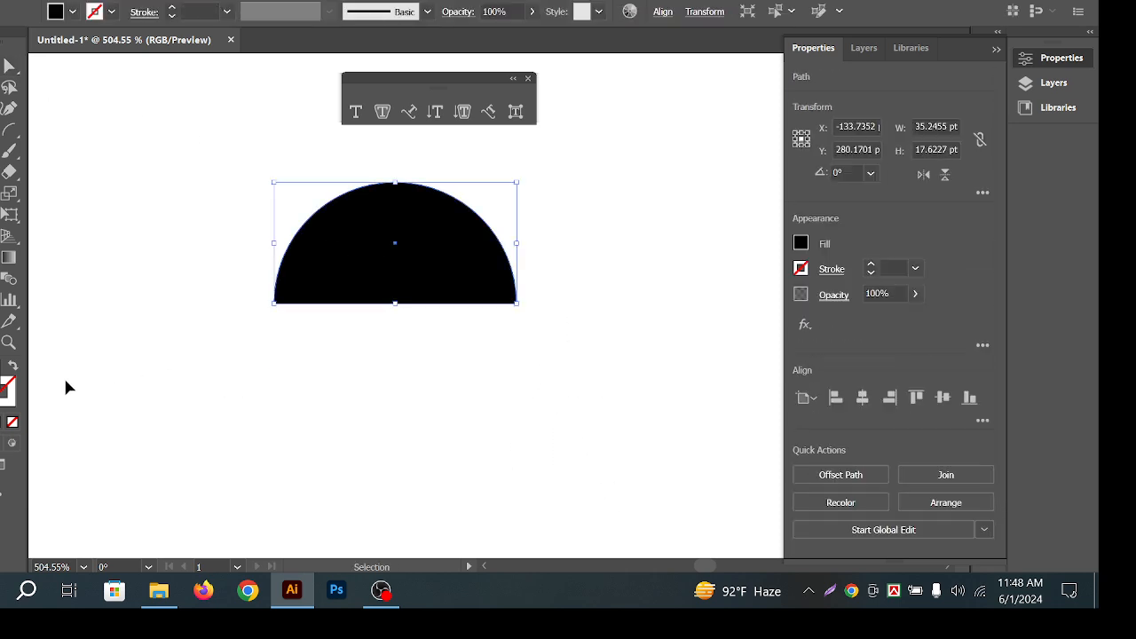
left_click(12, 365)
left_click_drag(267, 148, 515, 264)
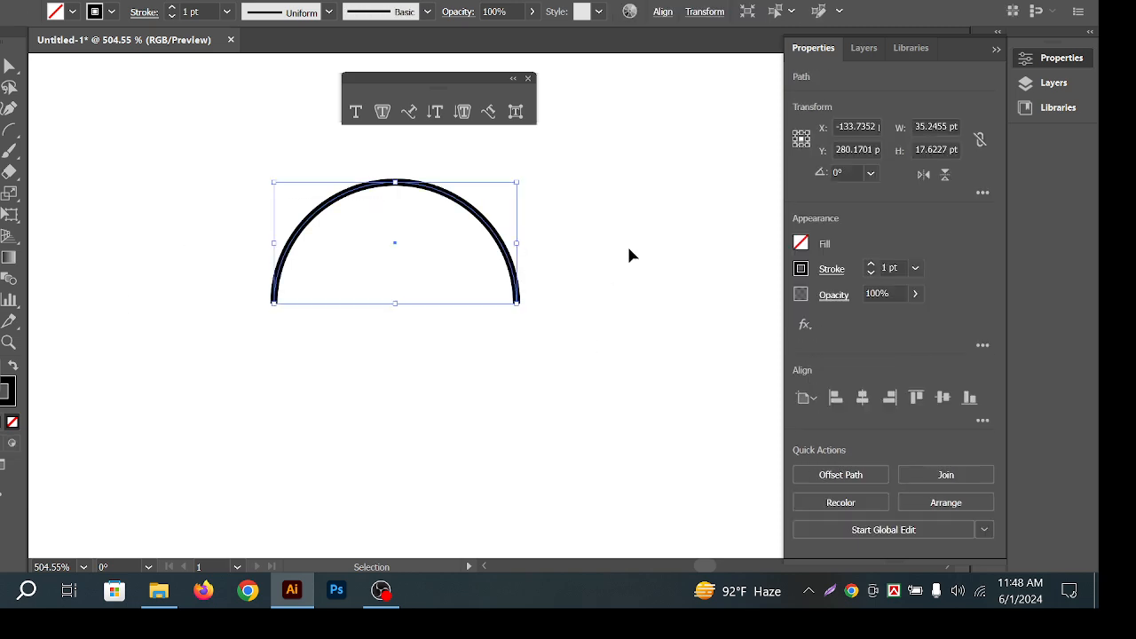
left_click(627, 247)
left_click_drag(358, 150, 426, 213)
Type 'Kichu Likhi' along the arc with the Type on a Path tool.
left_click(409, 112)
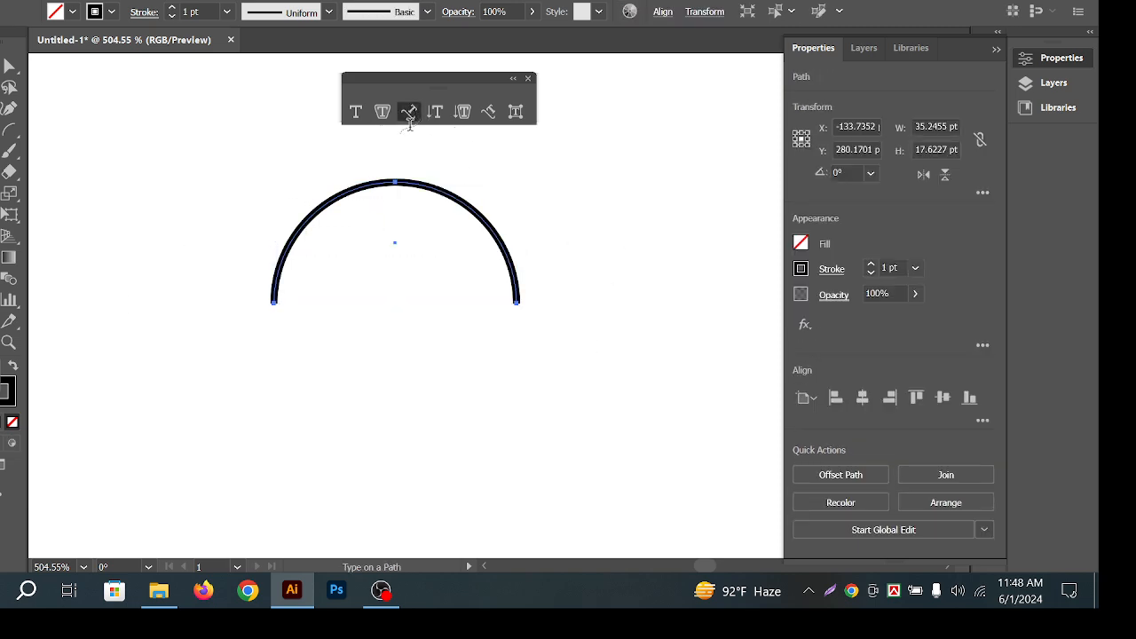
left_click(332, 199)
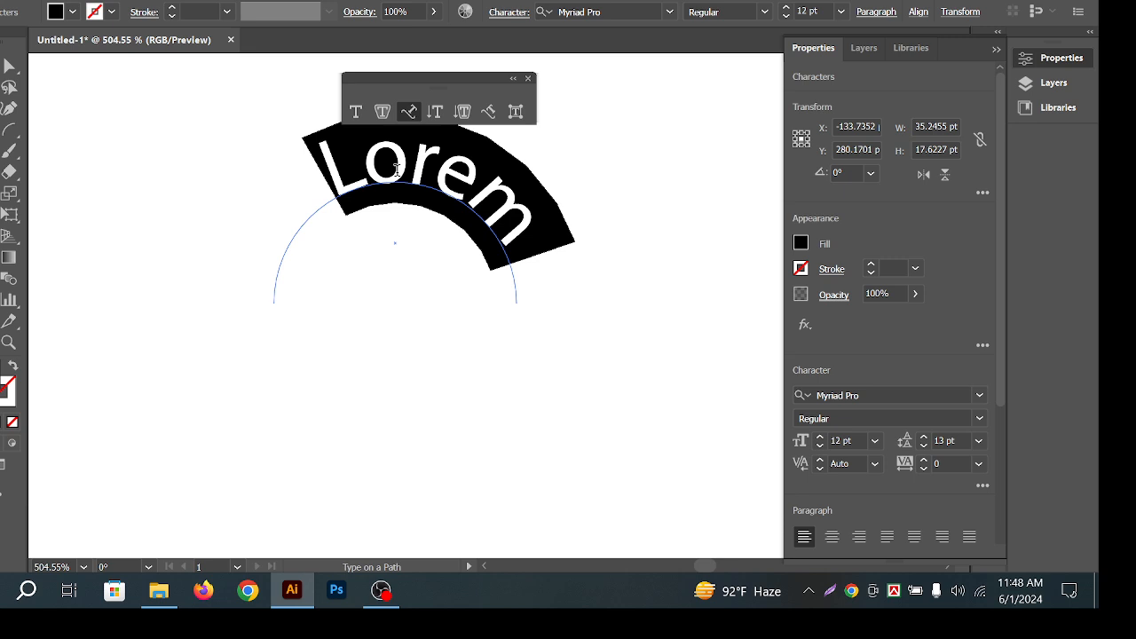
type("Kichu L")
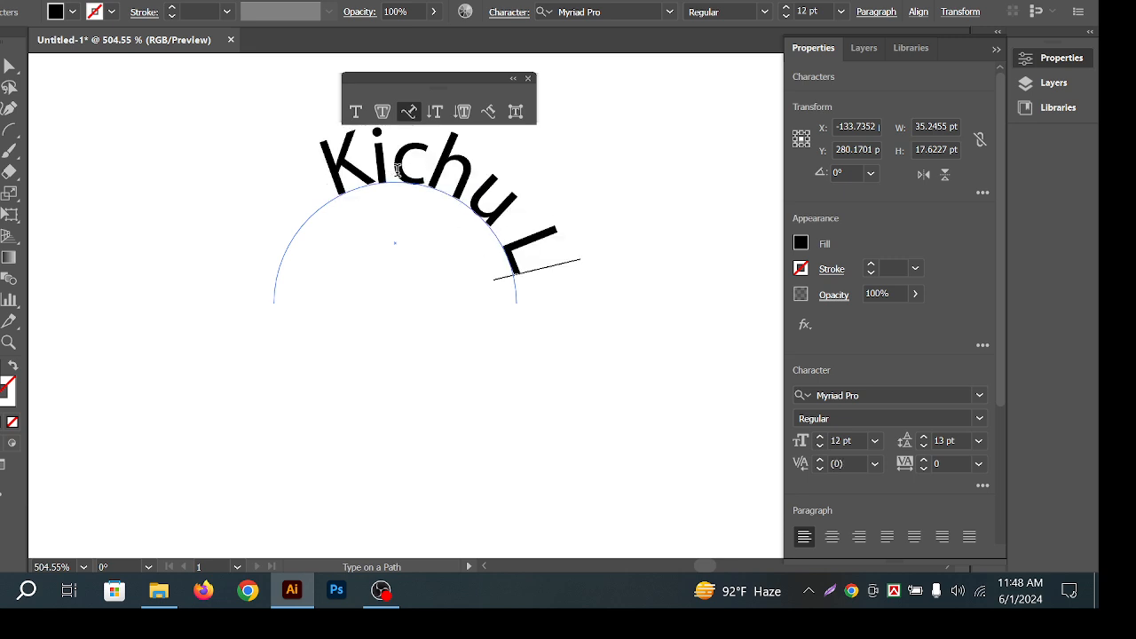
type("i")
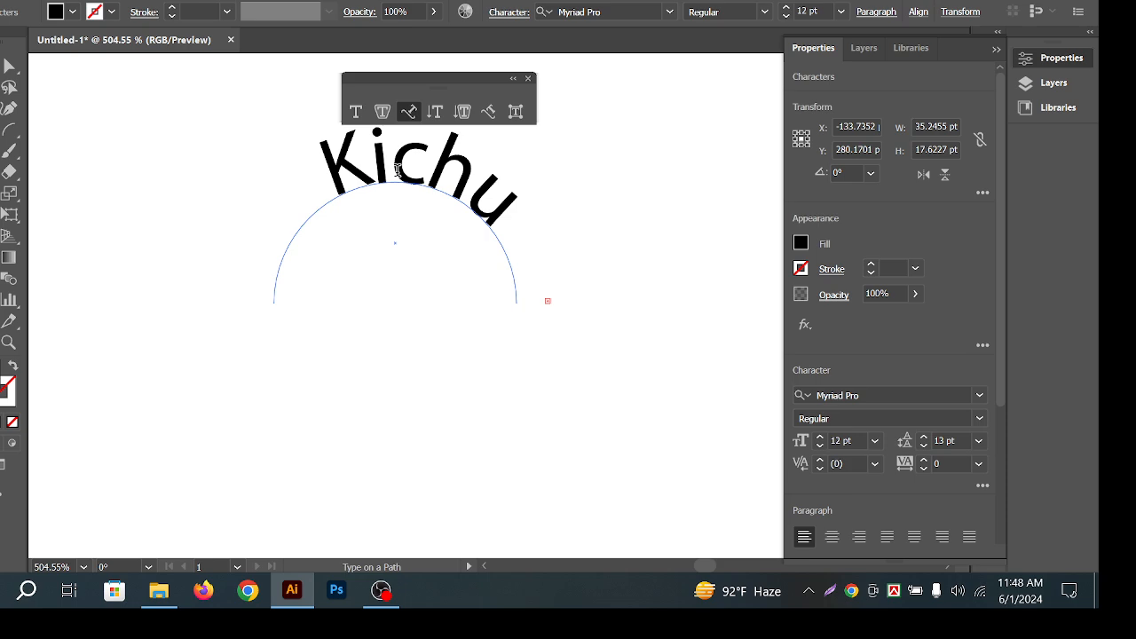
key("Escape")
Slide the path text's start point along the arc and select all its letters.
left_click(400, 215)
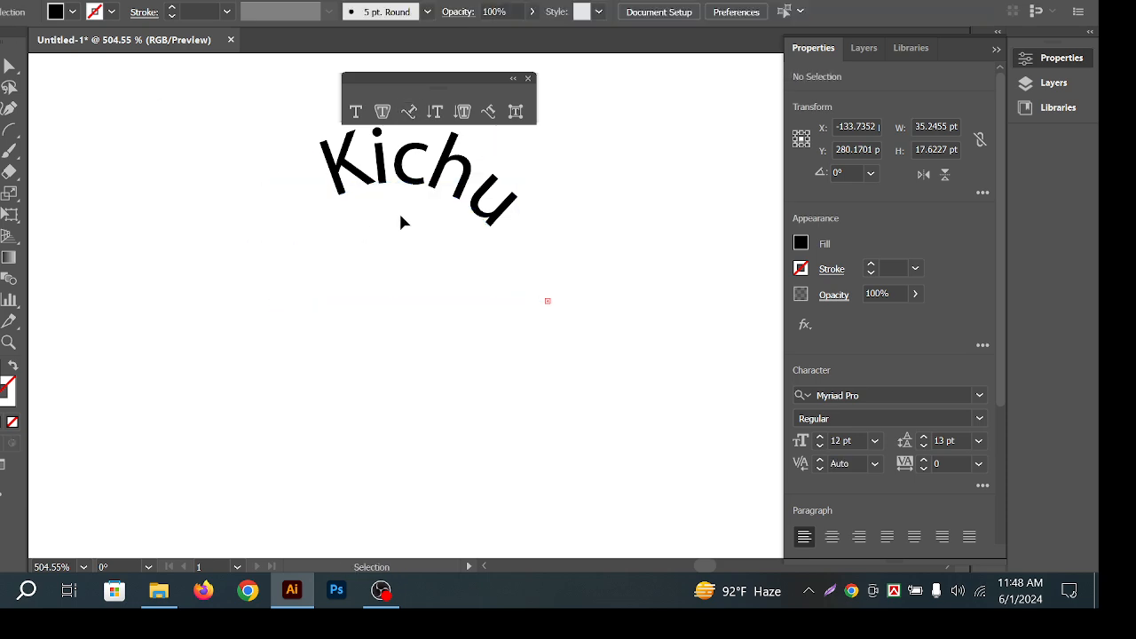
left_click(439, 183)
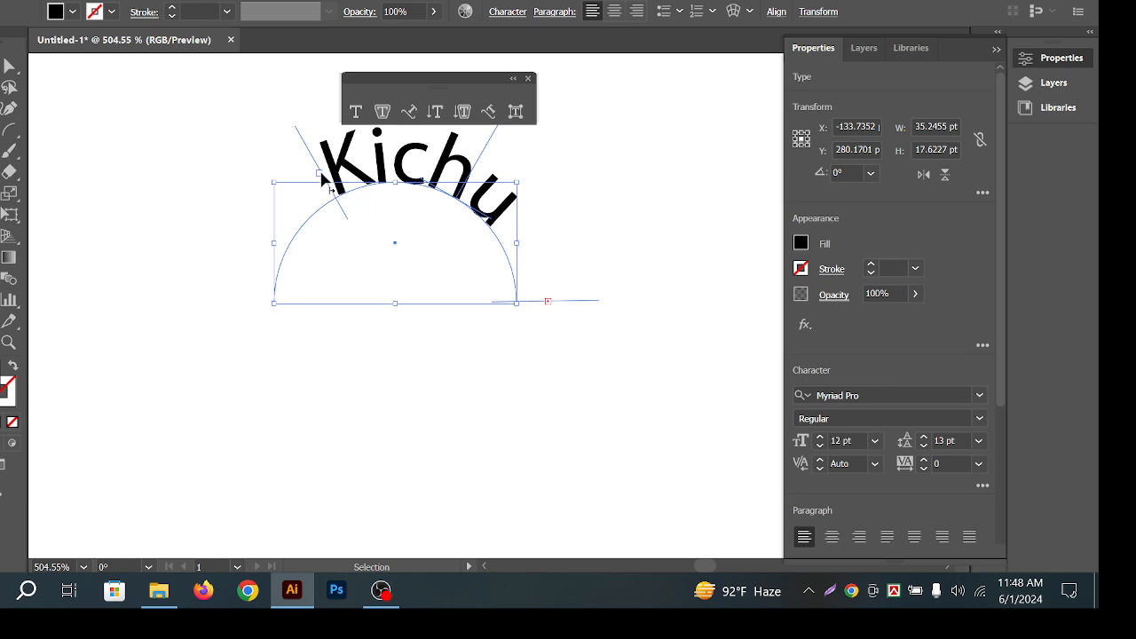
left_click_drag(321, 175, 270, 277)
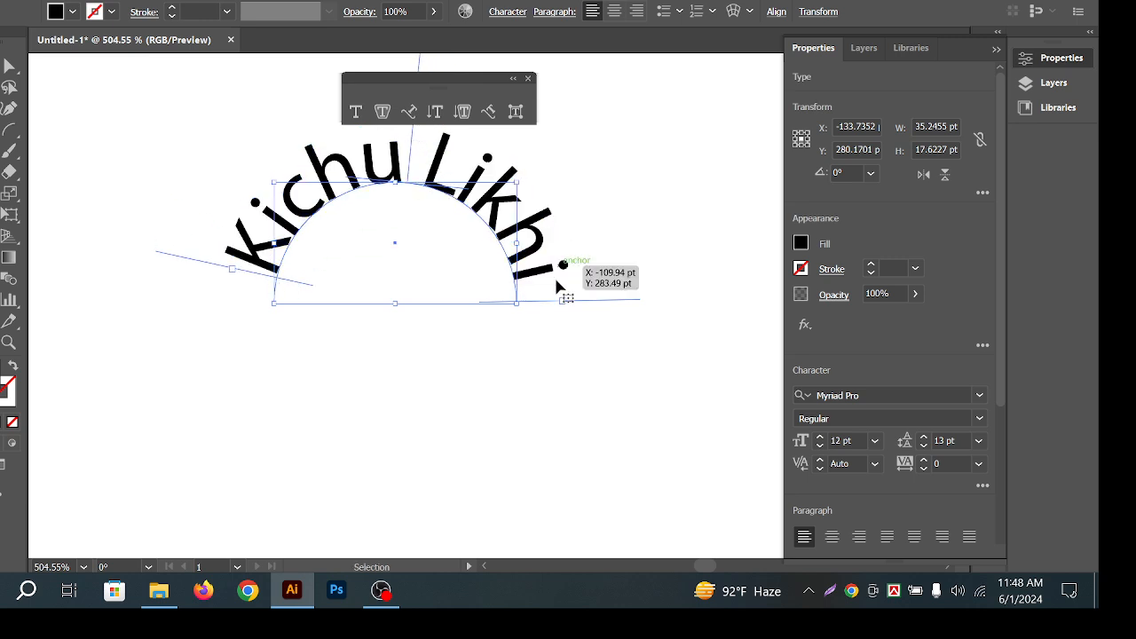
triple_click(383, 159)
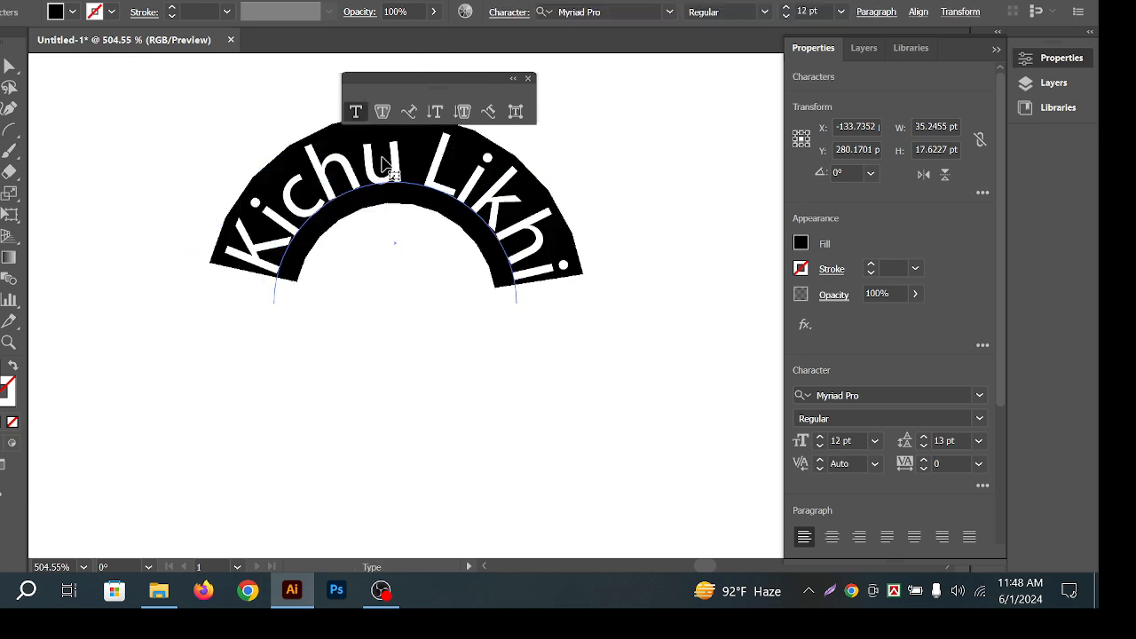
Reduce the curved text's font size to 9 pt.
left_click(844, 444)
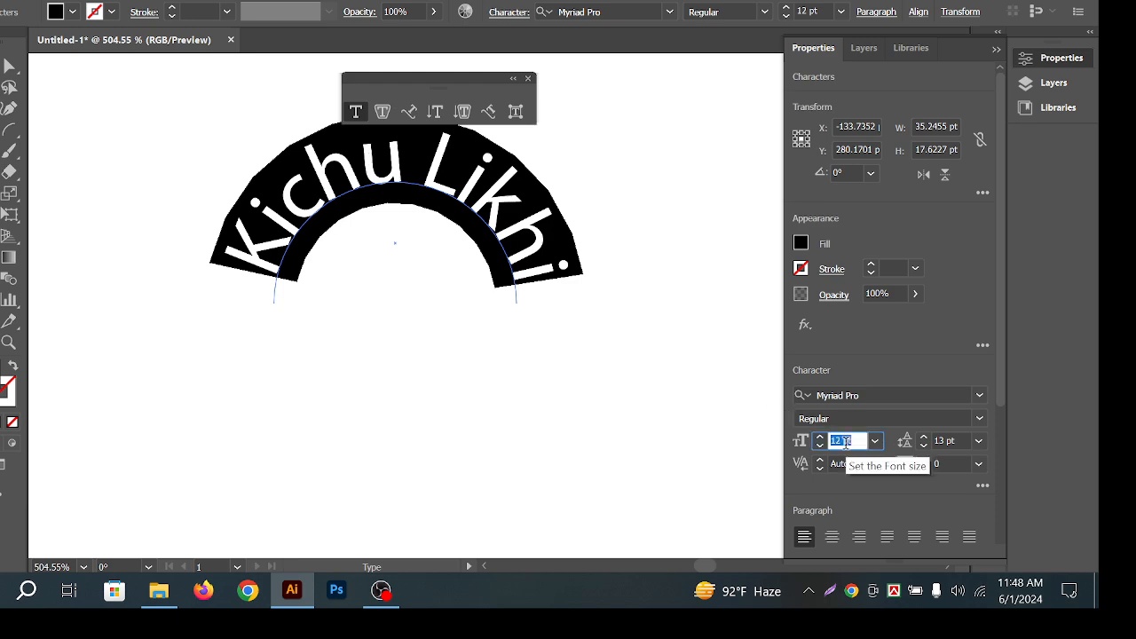
key("Down")
key("Down")
key("Down")
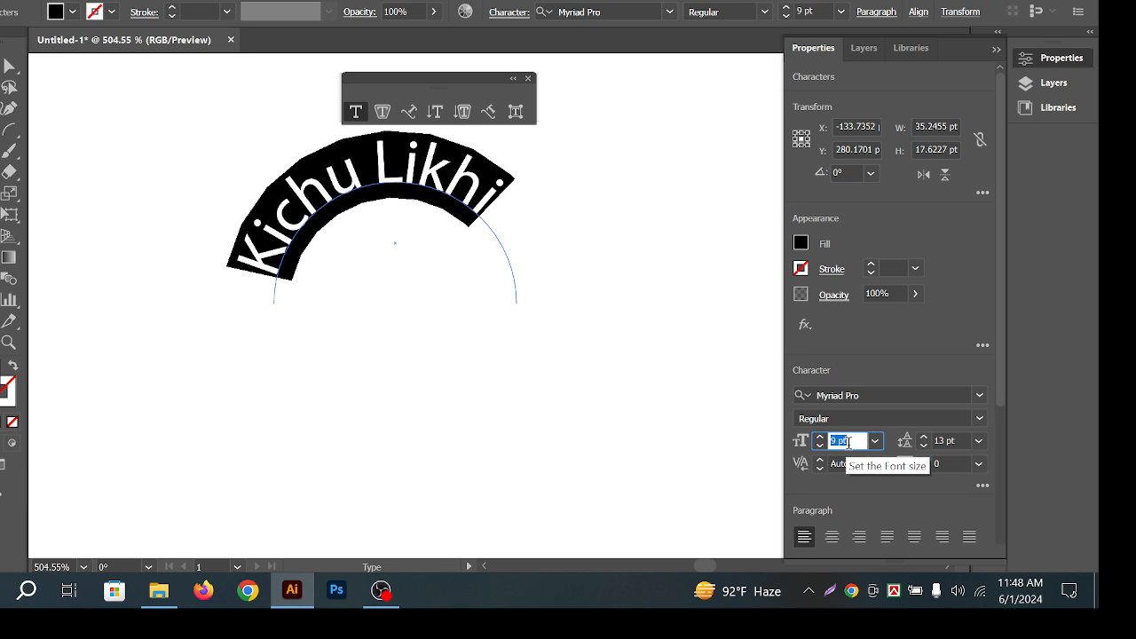
key("Escape")
left_click(376, 210)
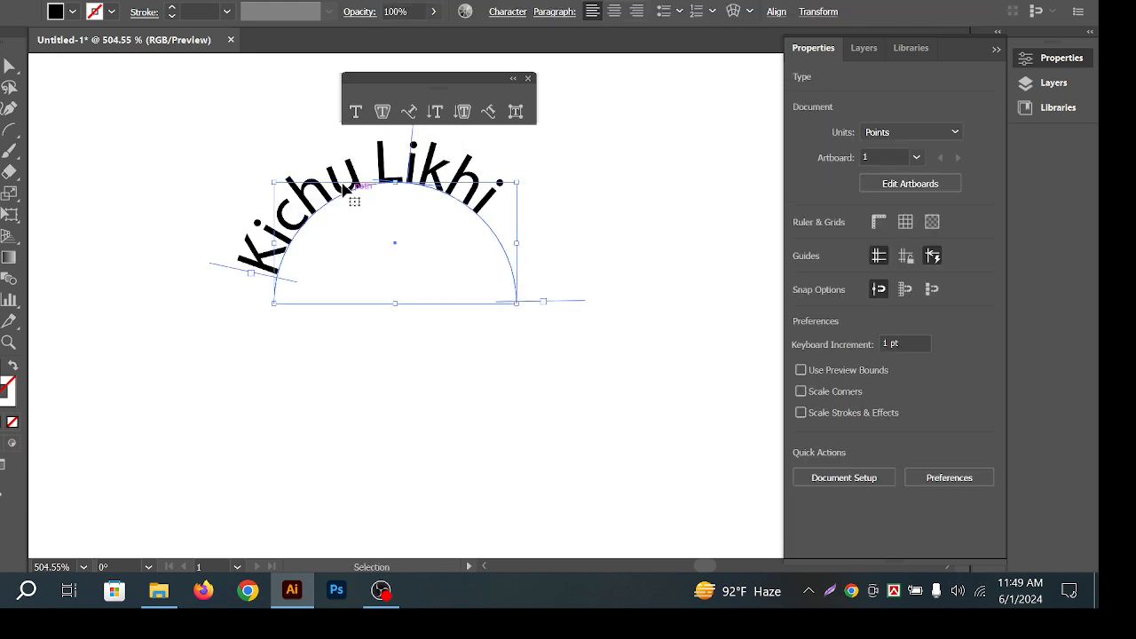
left_click(346, 189)
double_click(351, 169)
key("Escape")
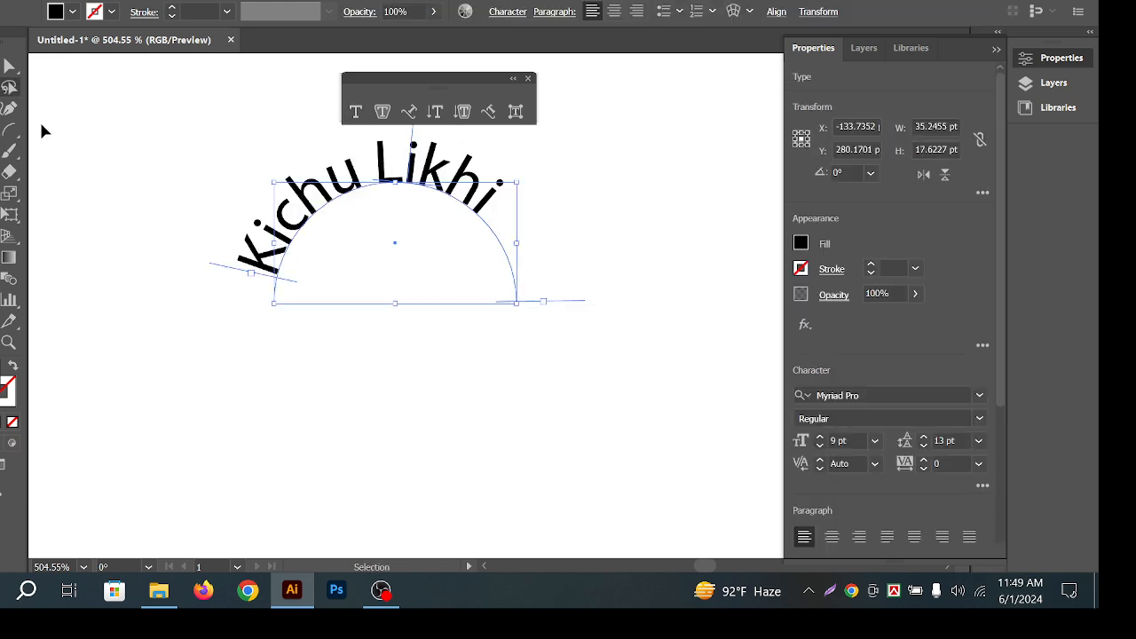
Slide the curved text's start point along the arc.
key("t")
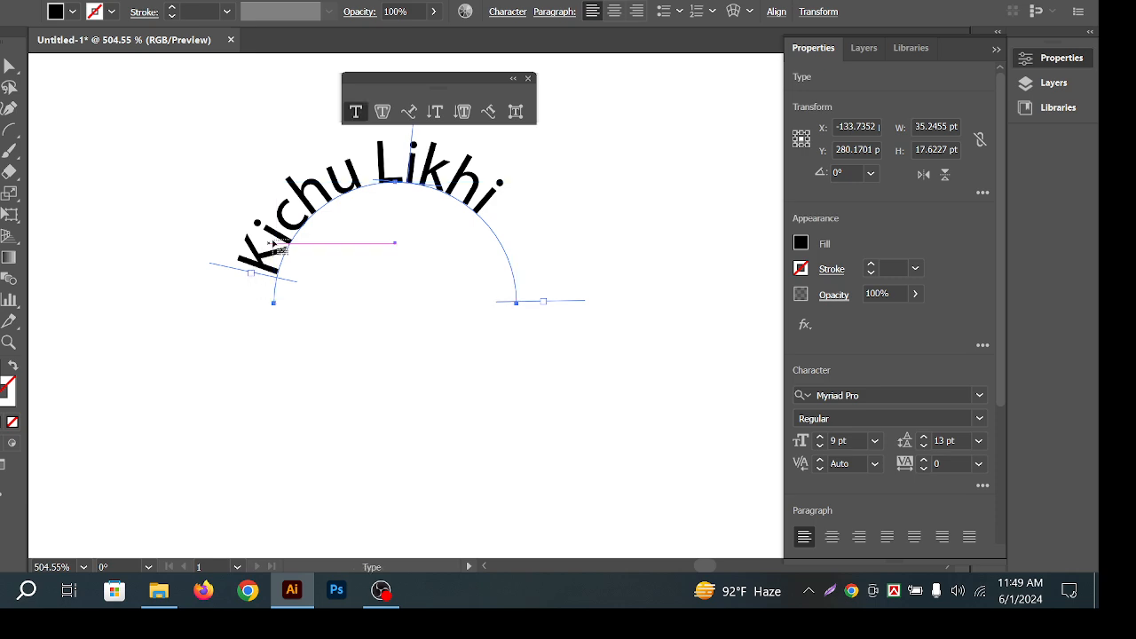
key("v")
left_click(311, 217)
left_click(298, 218)
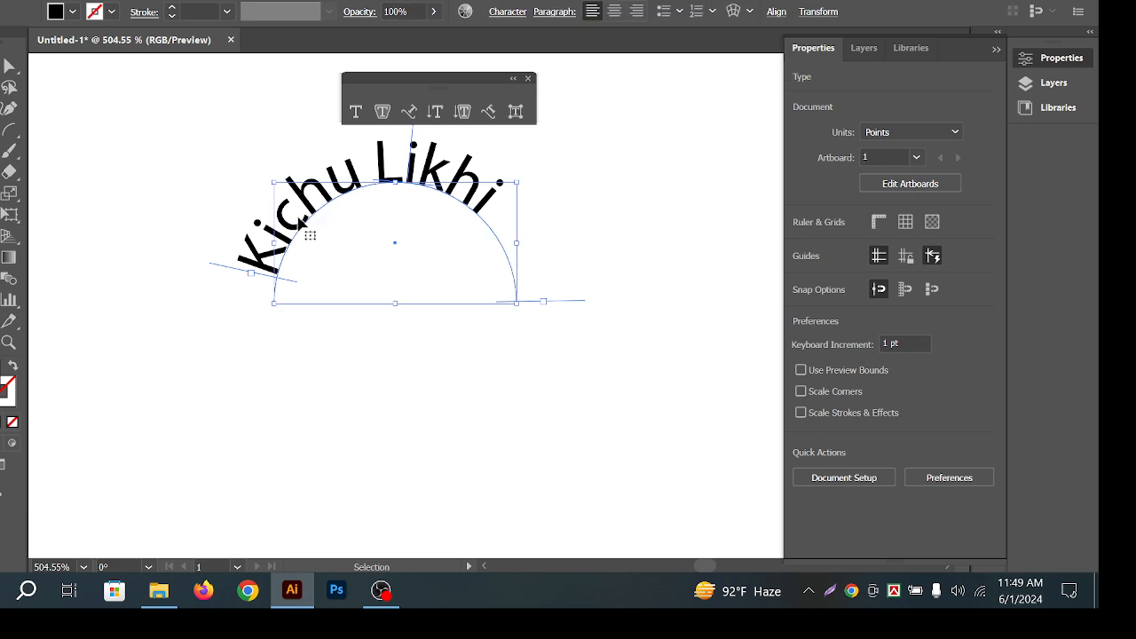
left_click(247, 263)
left_click(249, 271)
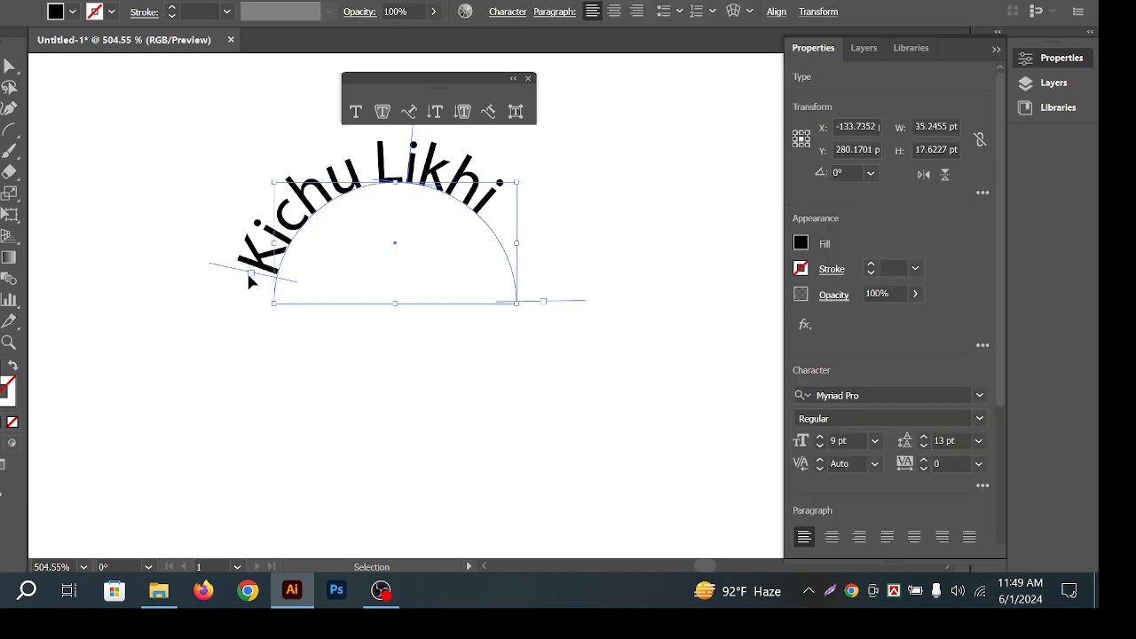
left_click_drag(246, 270, 257, 243)
Move the curved text lower on the page and recentre the view at 400% zoom.
left_click(657, 211)
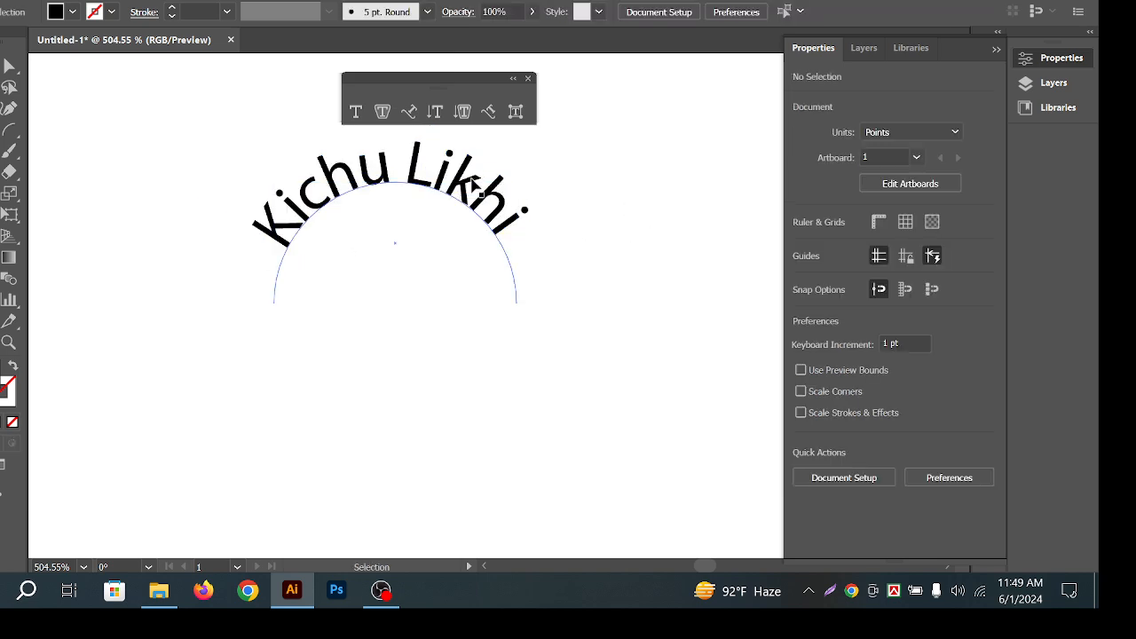
left_click_drag(428, 180, 420, 230)
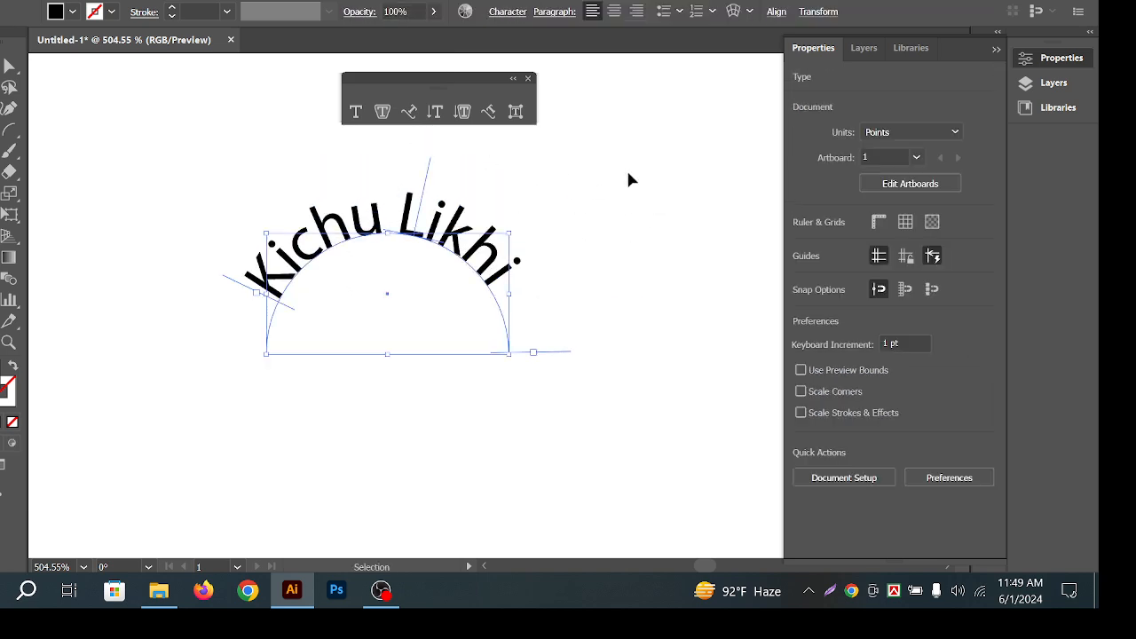
left_click(626, 170)
scroll(538, 276, "right", 1)
key("space")
left_click_drag(563, 239, 565, 296)
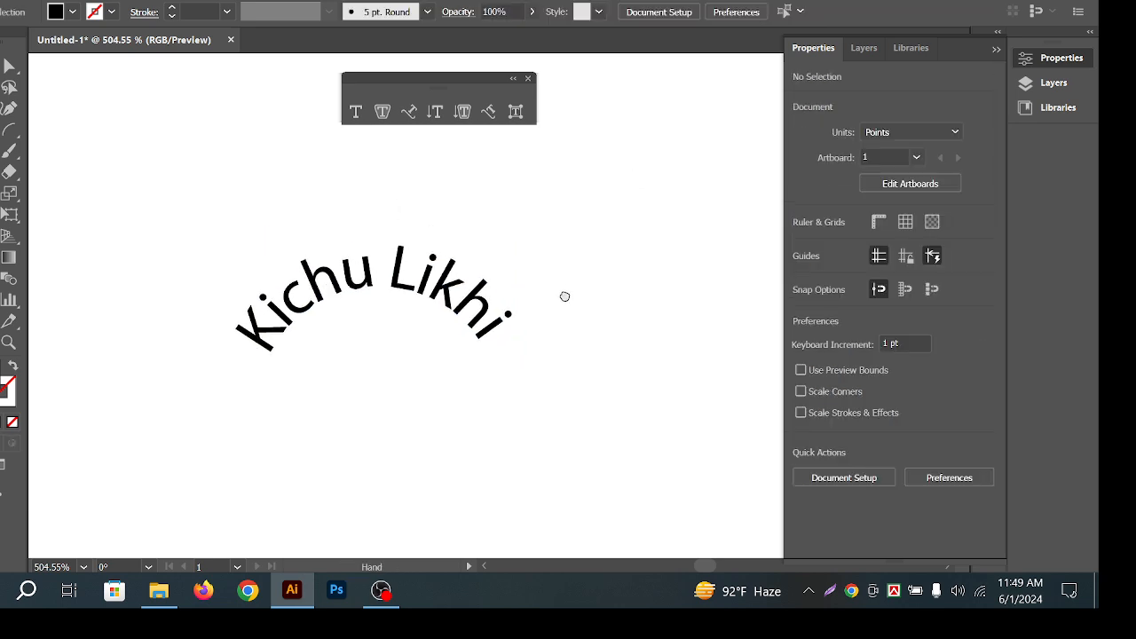
left_click(444, 291, "ctrl+alt")
left_click_drag(558, 255, 536, 222)
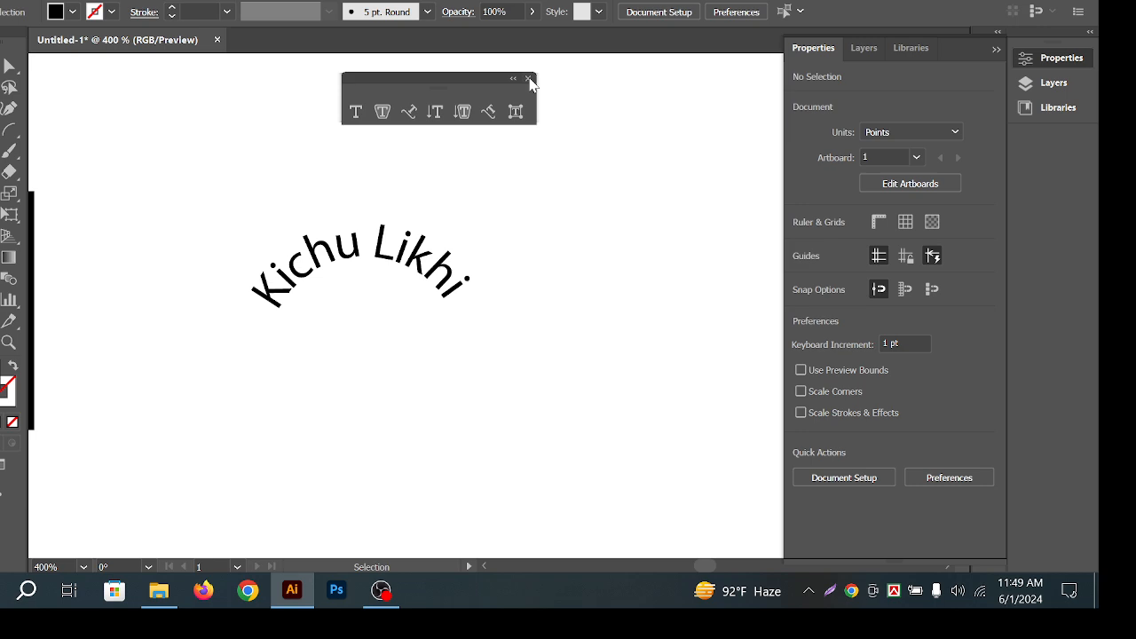
Nudge the curved text up and right, then delete it from the artboard.
left_click_drag(34, 195, 517, 359)
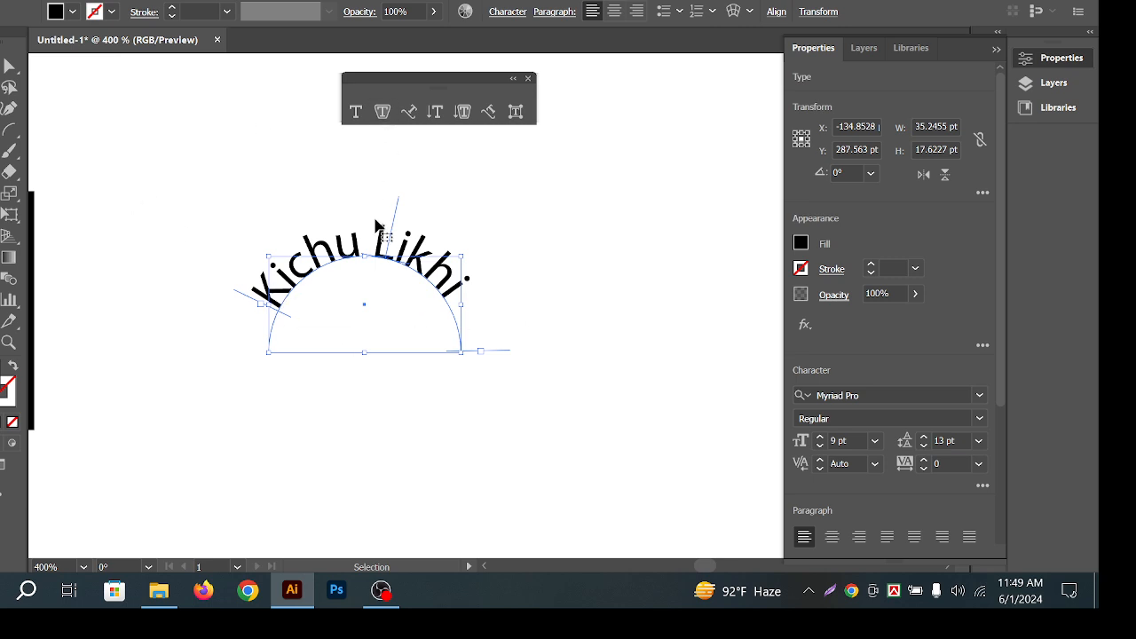
left_click(621, 264)
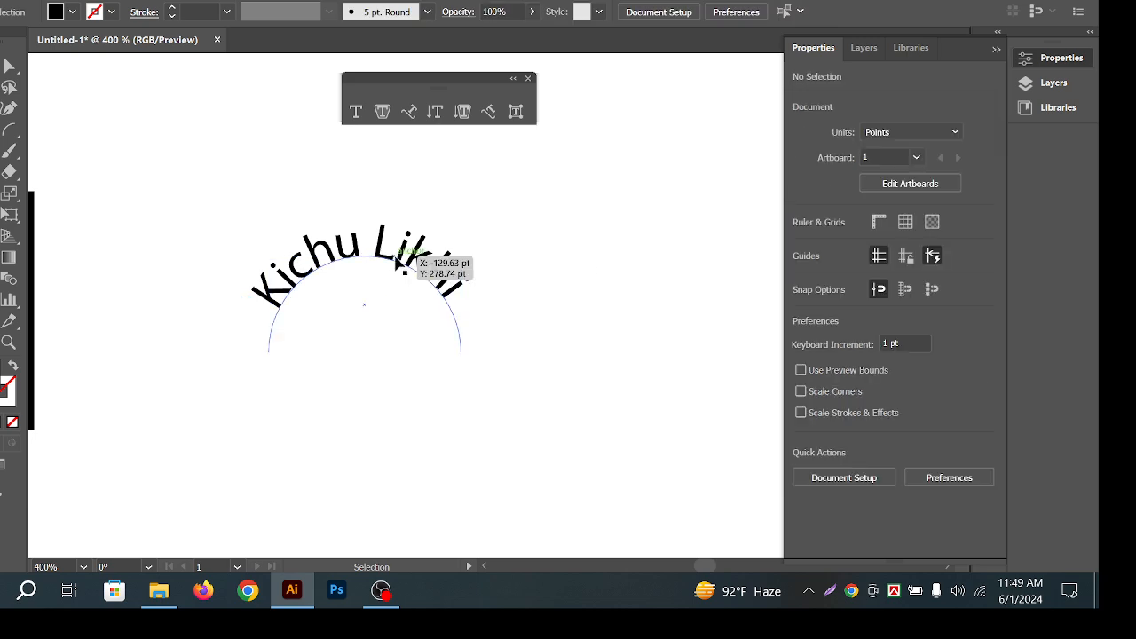
left_click_drag(403, 255, 215, 274)
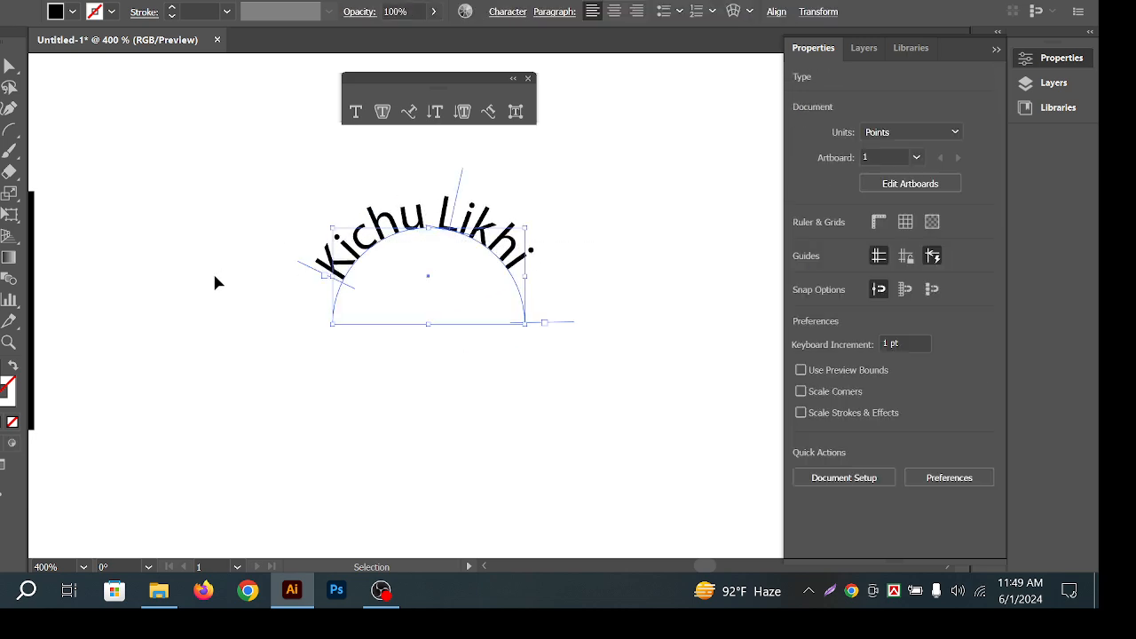
left_click_drag(259, 186, 336, 238)
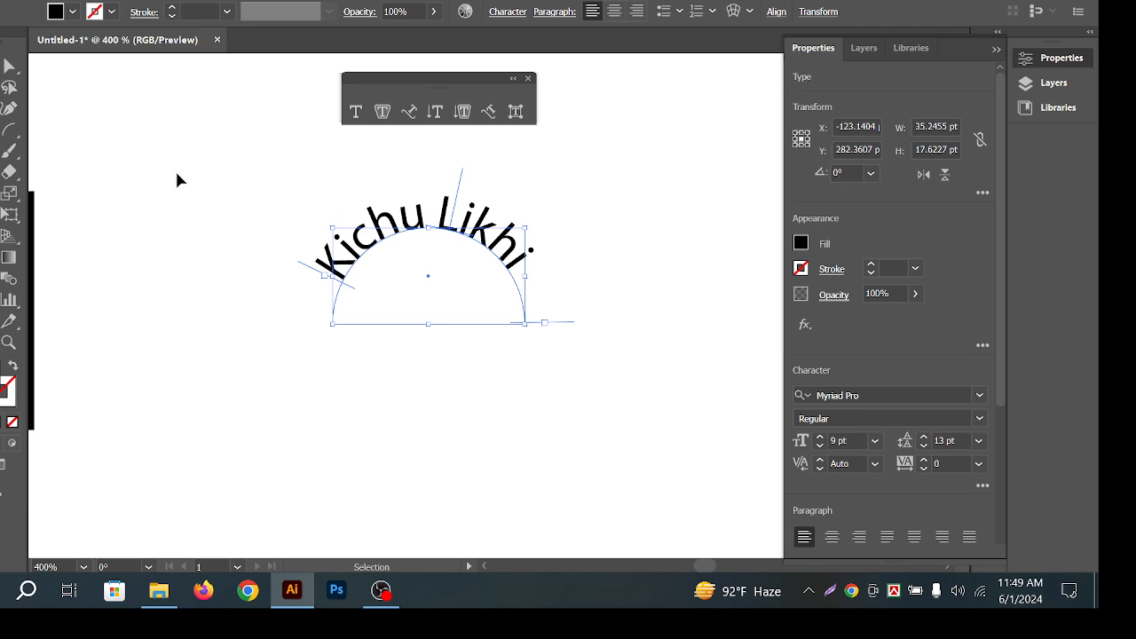
key("Delete")
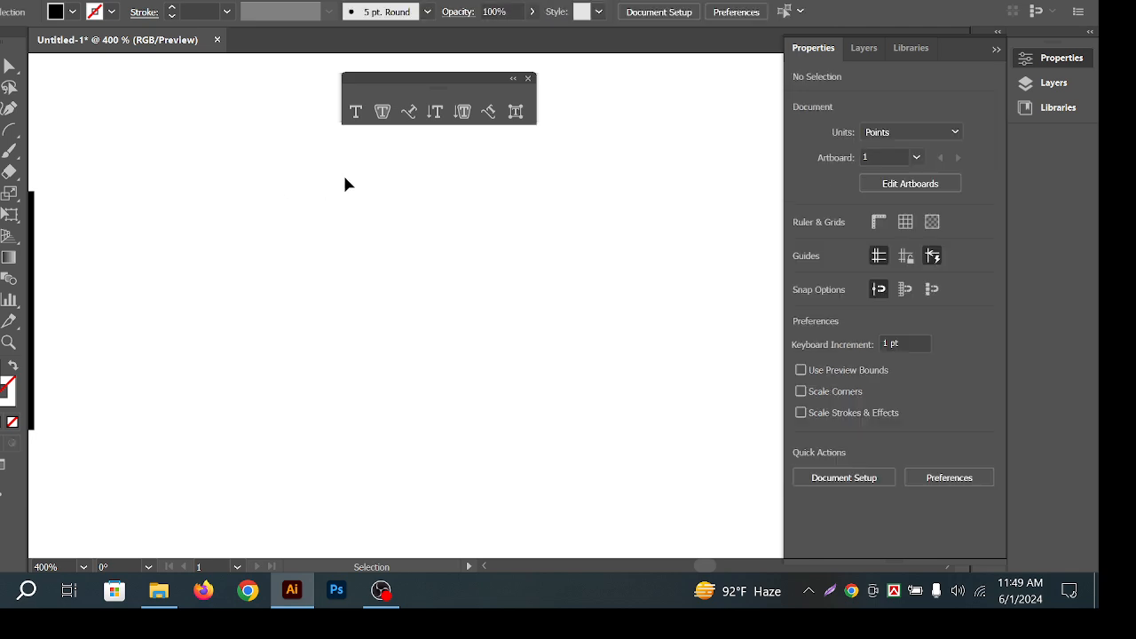
Close the floating type tools, collapse the Properties panel and close the small icon panel.
left_click(526, 79)
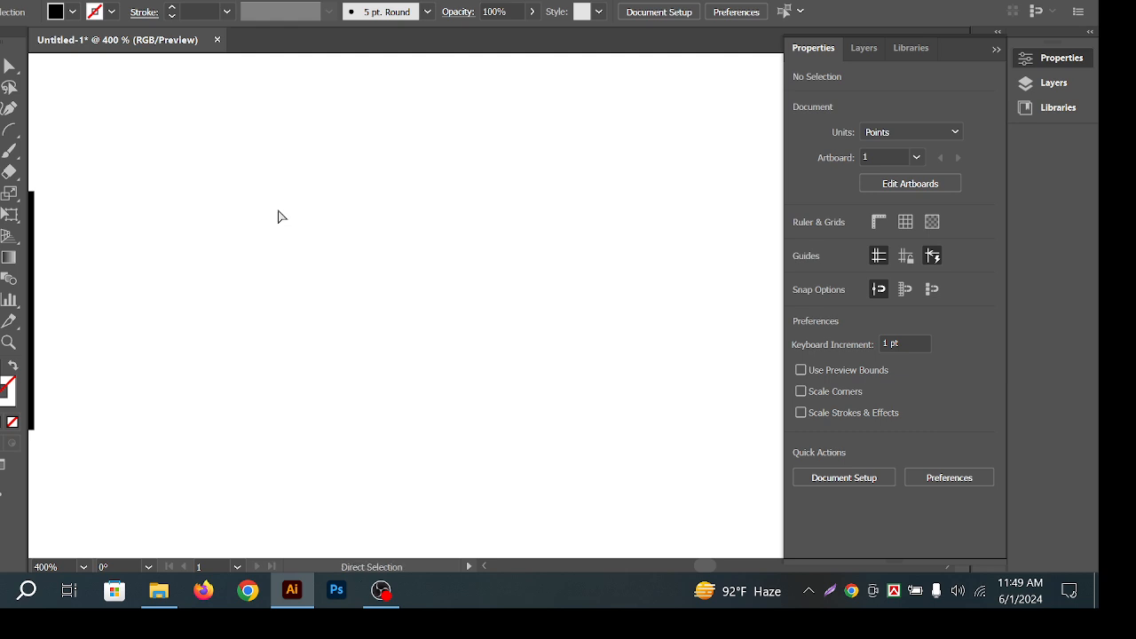
key("space")
left_click_drag(384, 235, 359, 239)
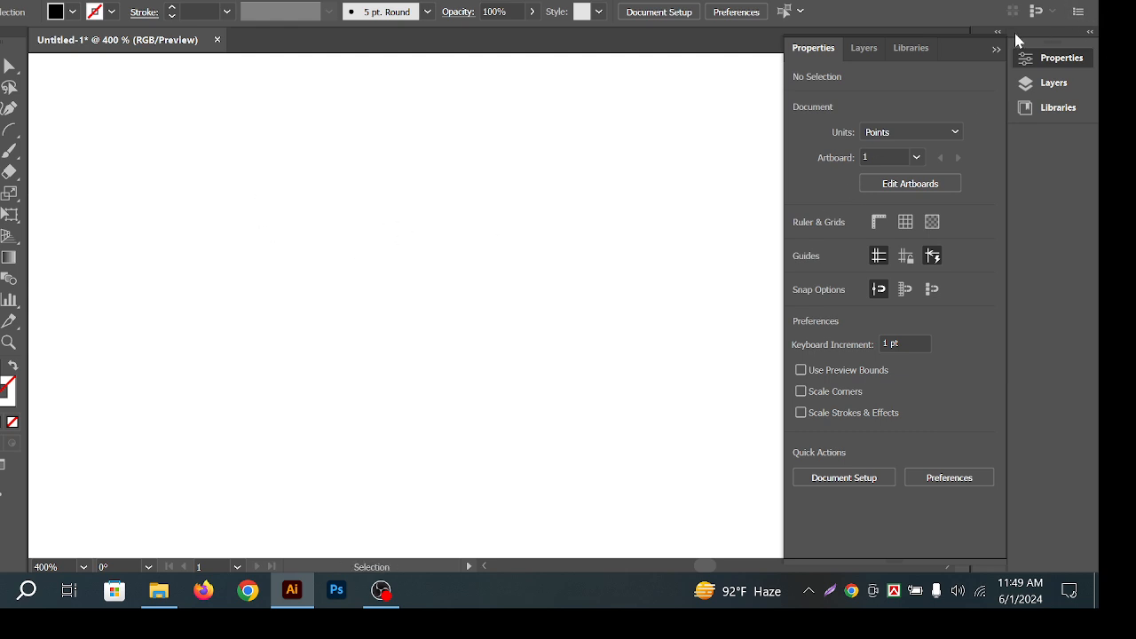
left_click(996, 50)
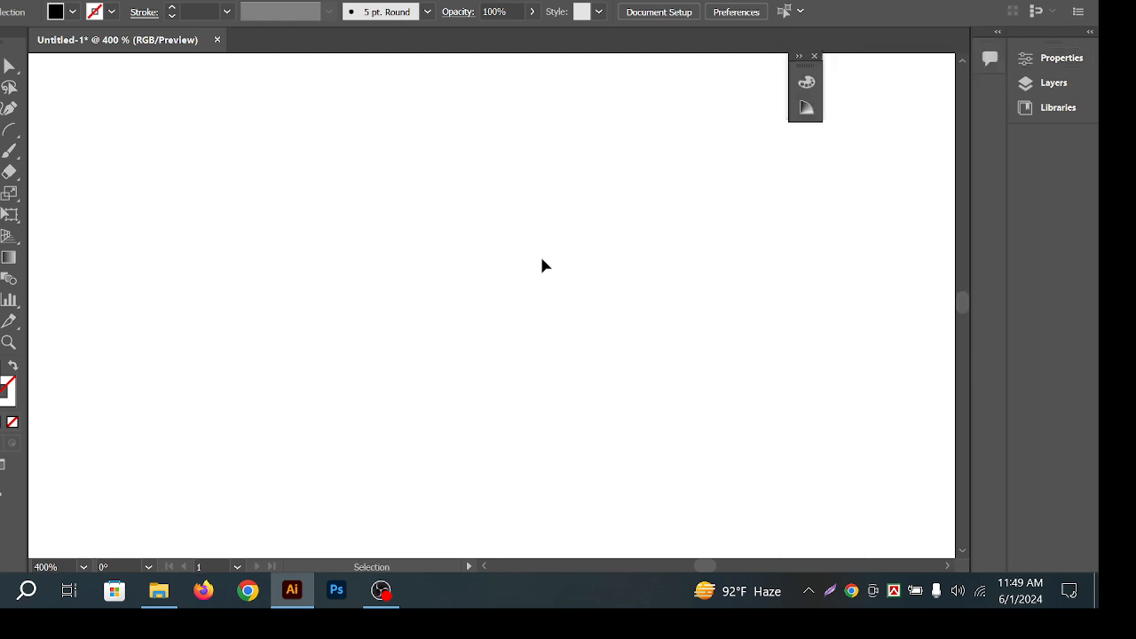
left_click(815, 57)
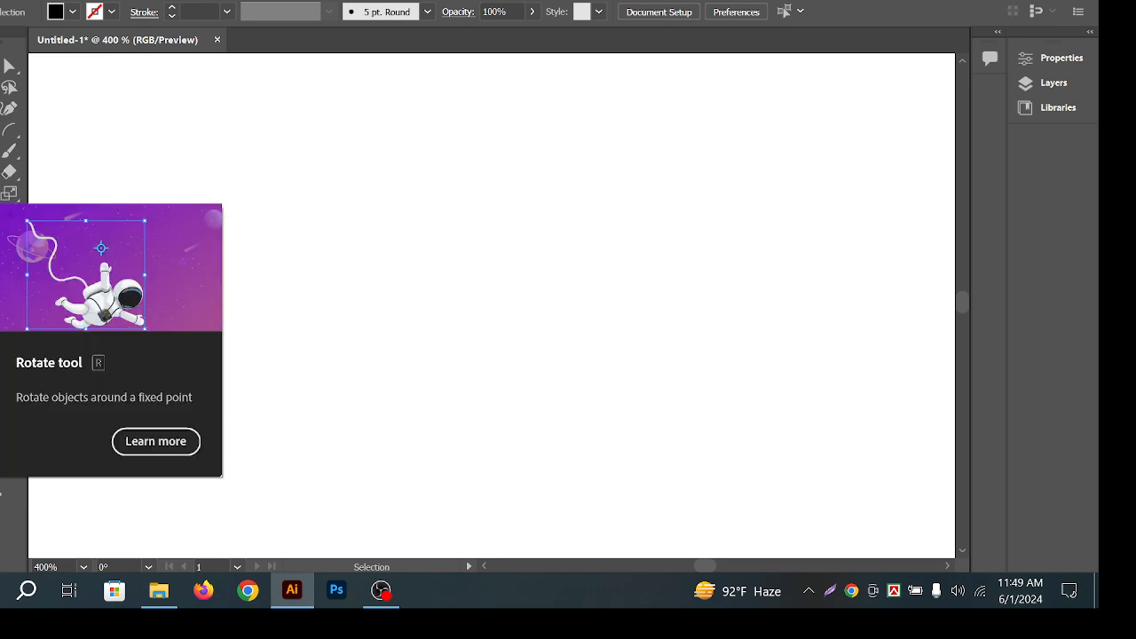
Tear off the line, arc, spiral and grid tools into a floating panel and pick Line Segment.
left_click(15, 138)
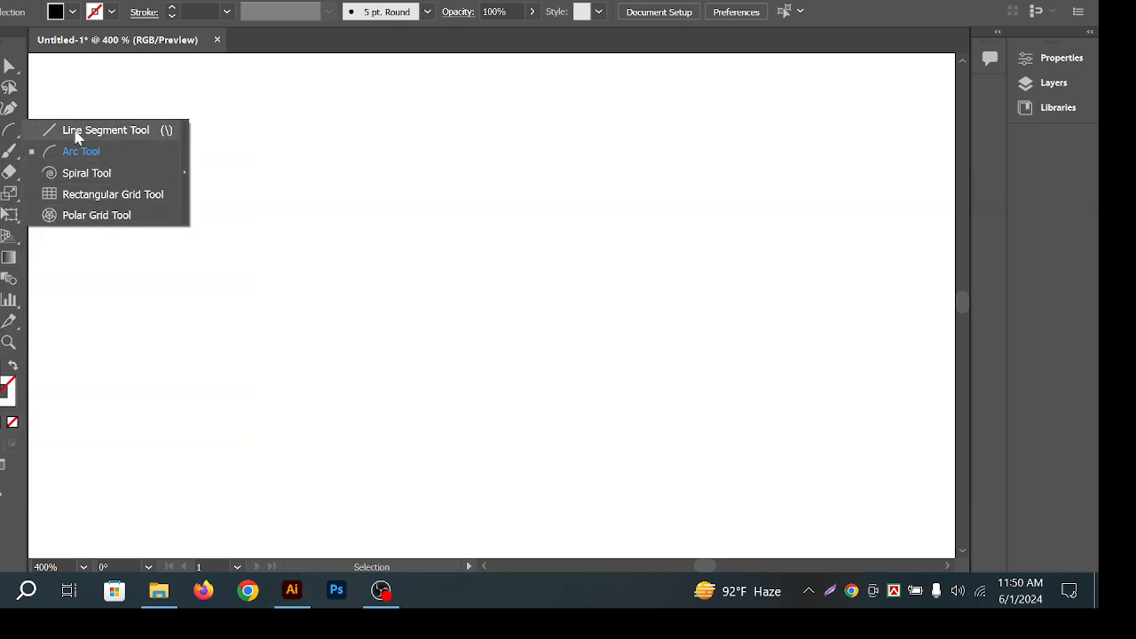
left_click(185, 177)
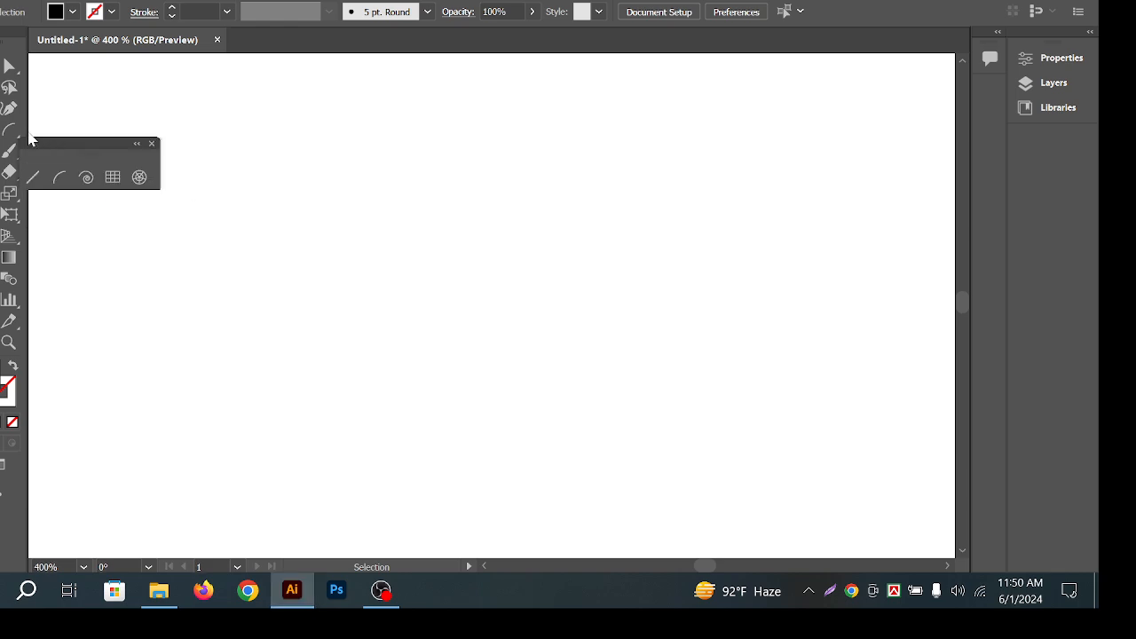
left_click_drag(41, 145, 293, 82)
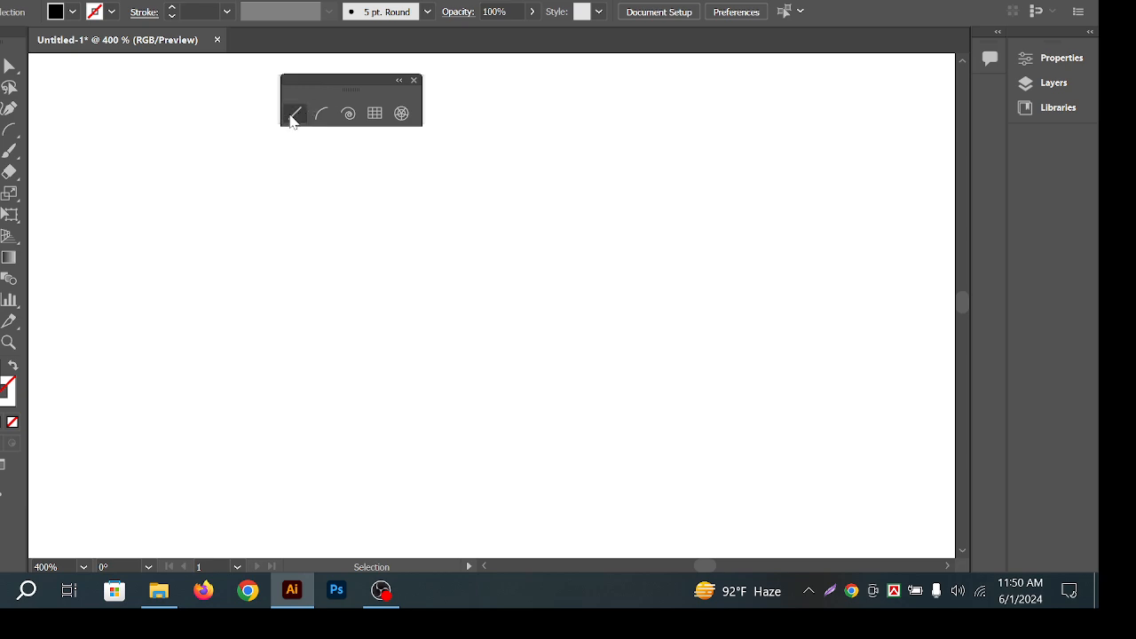
left_click(294, 115)
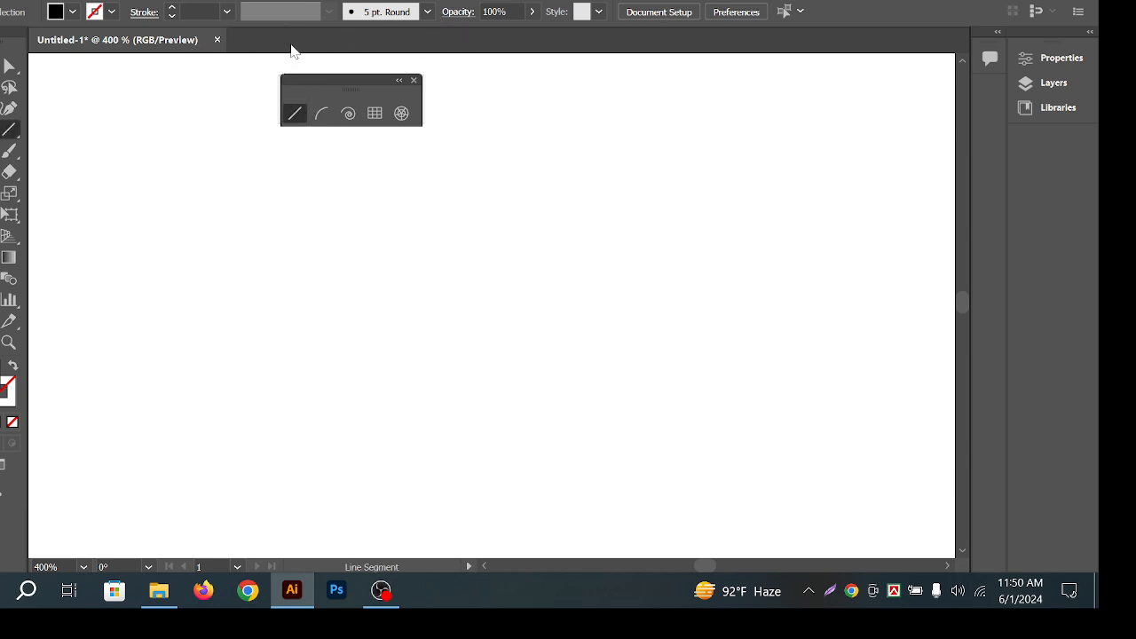
Open the Line Segment options dialog and dismiss it without drawing.
left_click(312, 129)
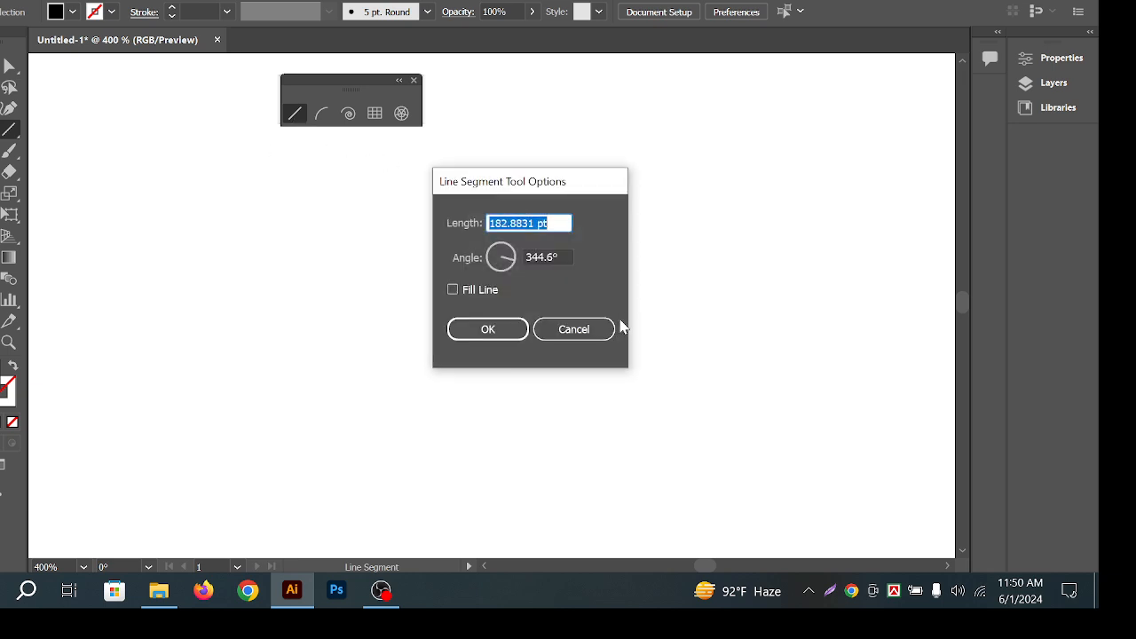
left_click(586, 326)
left_click(412, 332)
left_click_drag(515, 262, 526, 261)
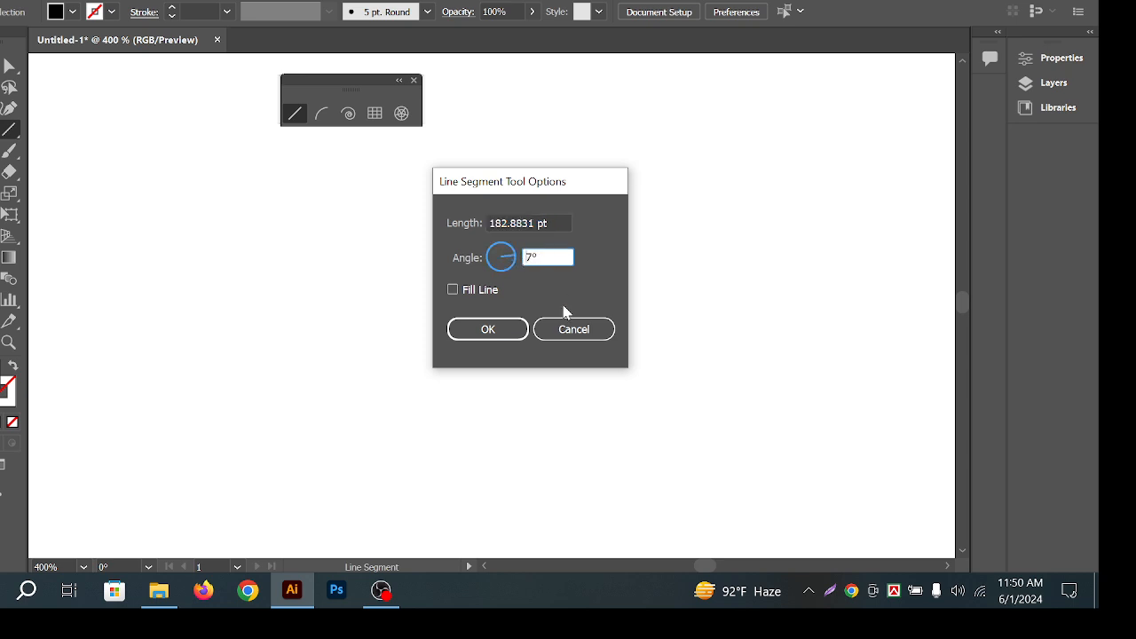
left_click(570, 332)
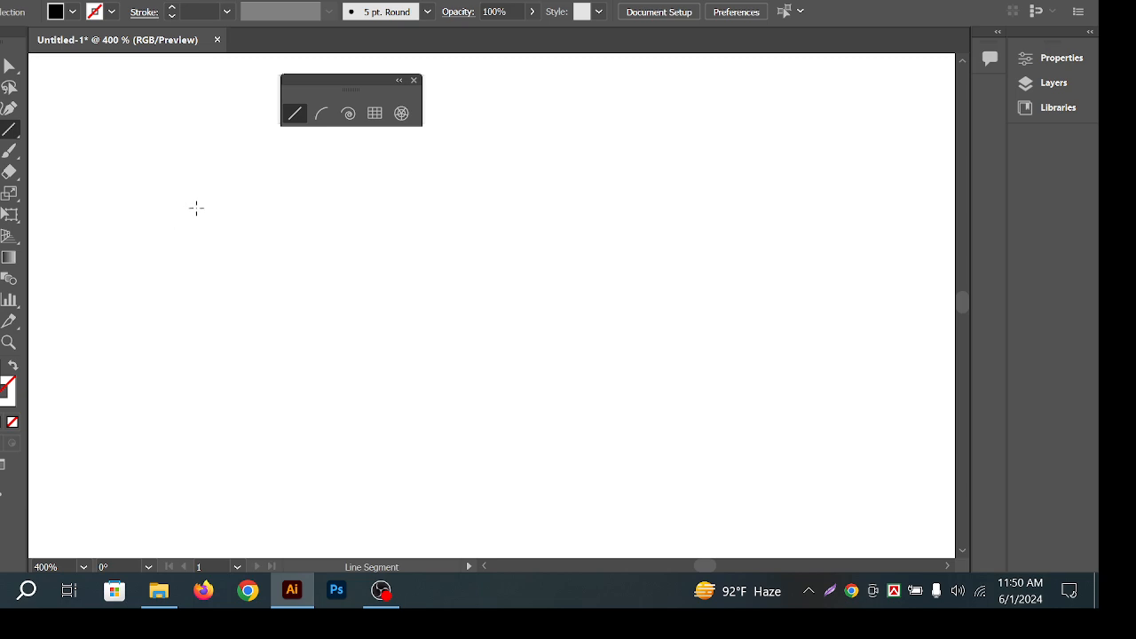
Draw seven straight lines at various angles across the artboard.
left_click_drag(196, 208, 497, 359)
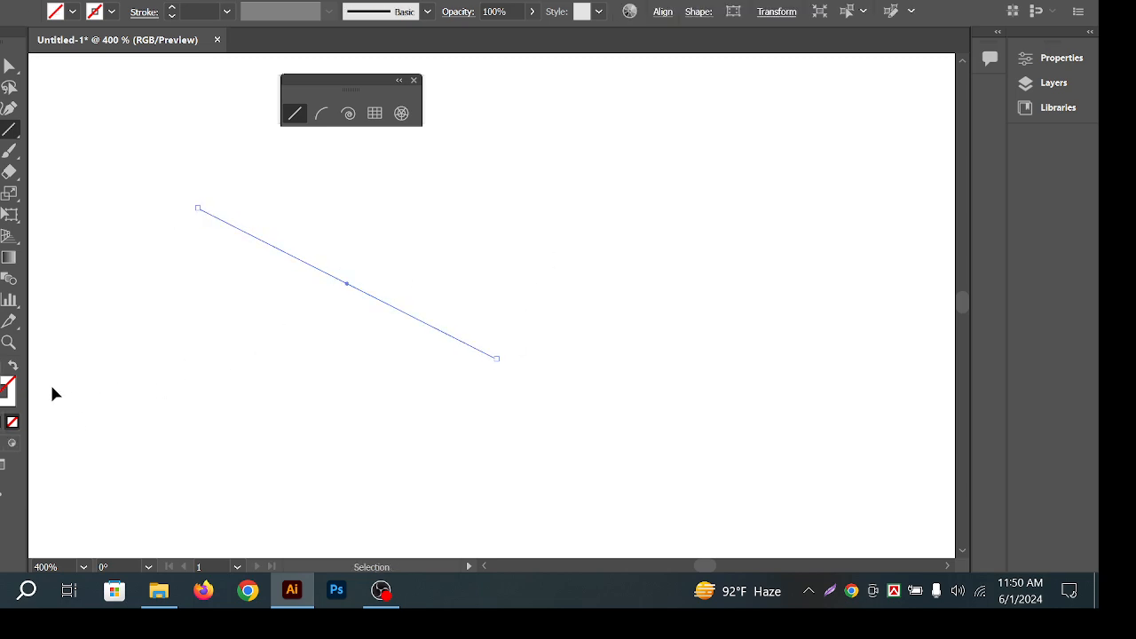
left_click_drag(605, 238, 309, 419)
left_click_drag(418, 181, 286, 438)
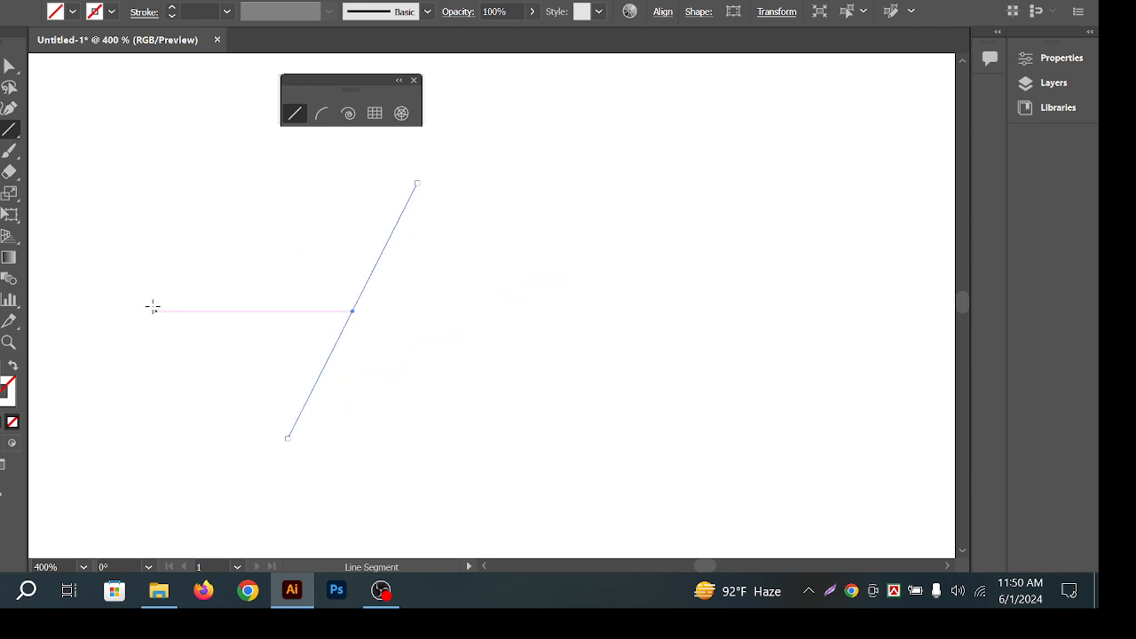
left_click_drag(169, 264, 569, 468)
left_click_drag(850, 297, 309, 534)
left_click_drag(669, 130, 437, 355)
mouse_move(246, 153)
left_mouse_down()
mouse_move(558, 338)
mouse_move(608, 349)
left_mouse_up()
Marquee-select all the stroke-less lines with the Selection tool.
key("v")
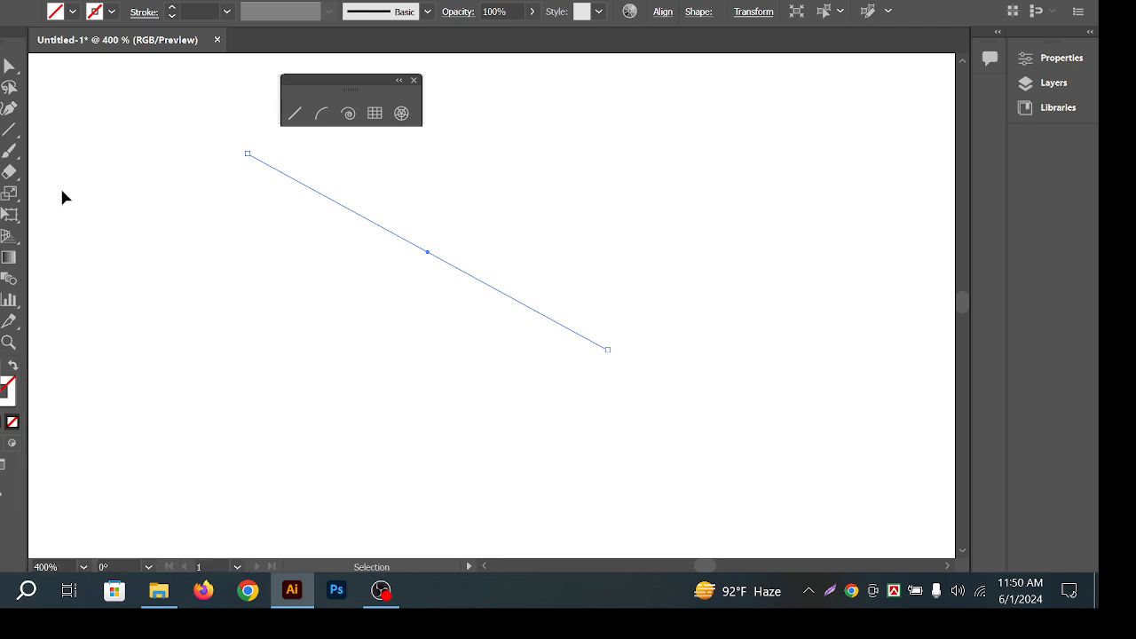
left_click(98, 107)
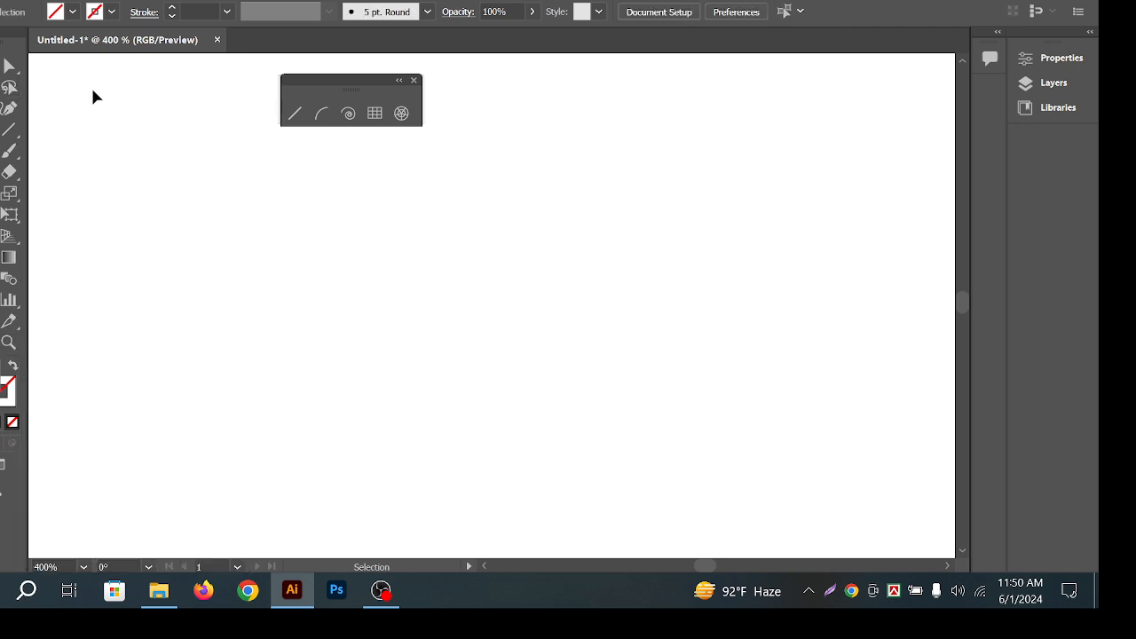
mouse_move(82, 80)
left_mouse_down()
mouse_move(546, 390)
mouse_move(874, 525)
left_mouse_up()
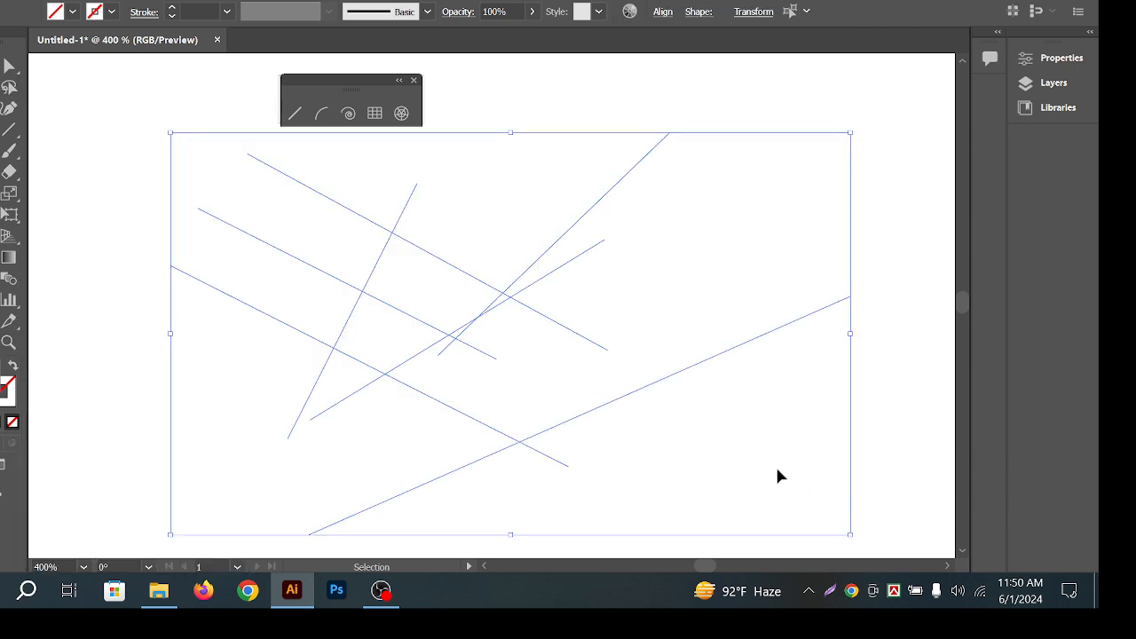
Give the selected lines a green 008B00 stroke, then delete them.
left_click(11, 396)
left_click(632, 220)
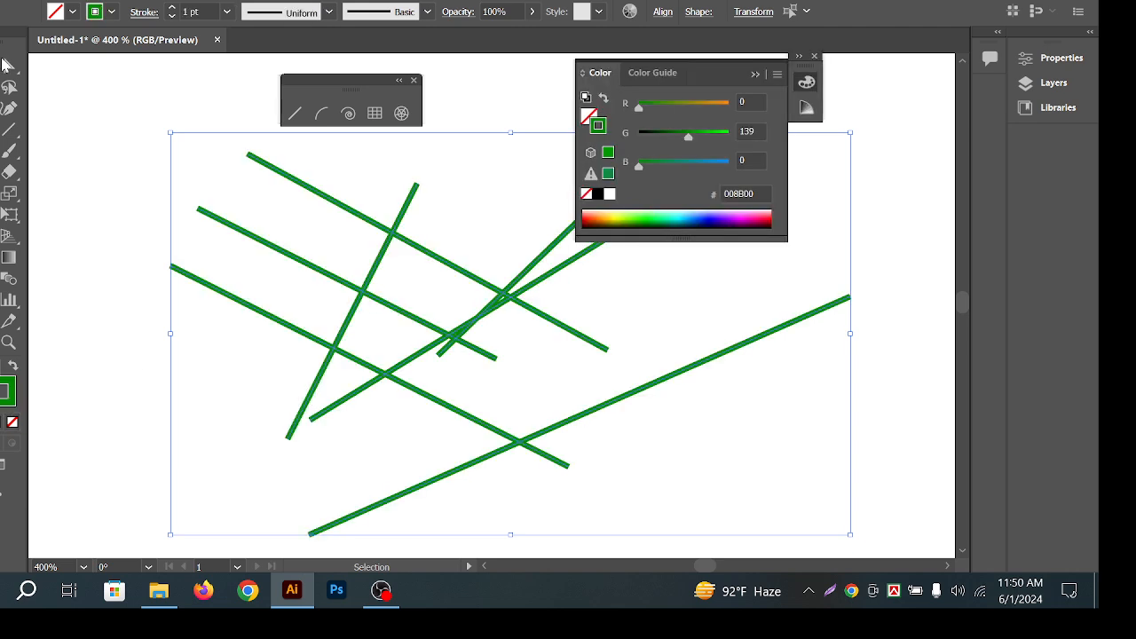
left_click(507, 127)
left_click(755, 74)
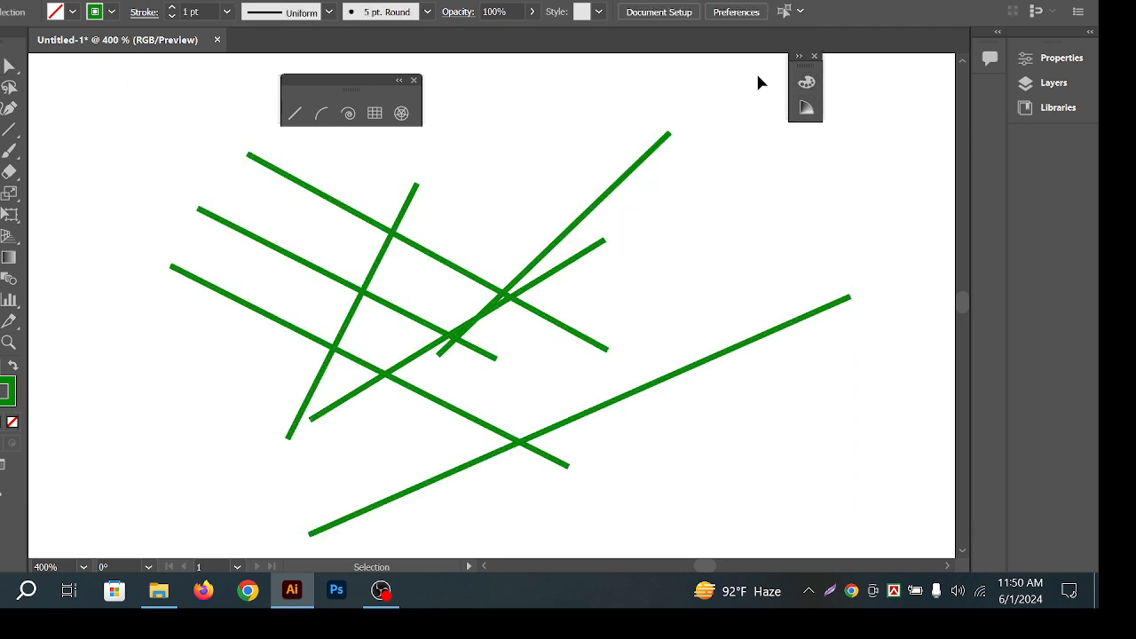
left_click_drag(147, 159, 782, 402)
key("Delete")
Sketch eight green lines across the artboard, undoing a long near-horizontal one.
left_click(294, 113)
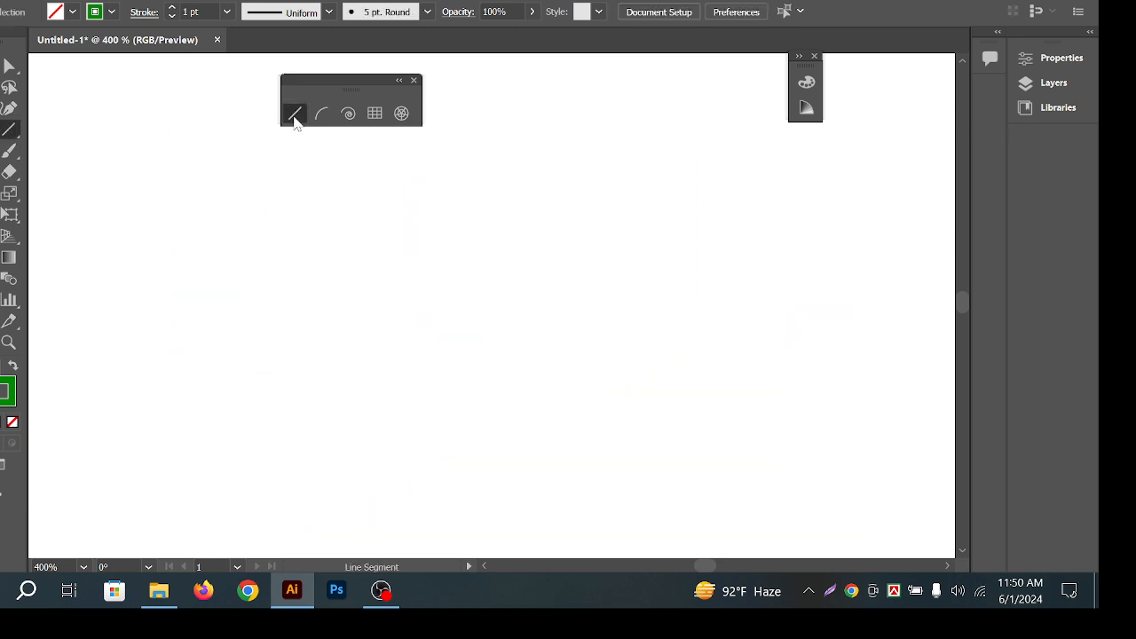
left_click_drag(137, 101, 144, 357)
left_click_drag(267, 189, 287, 394)
left_click_drag(647, 210, 380, 338)
left_click_drag(411, 208, 316, 313)
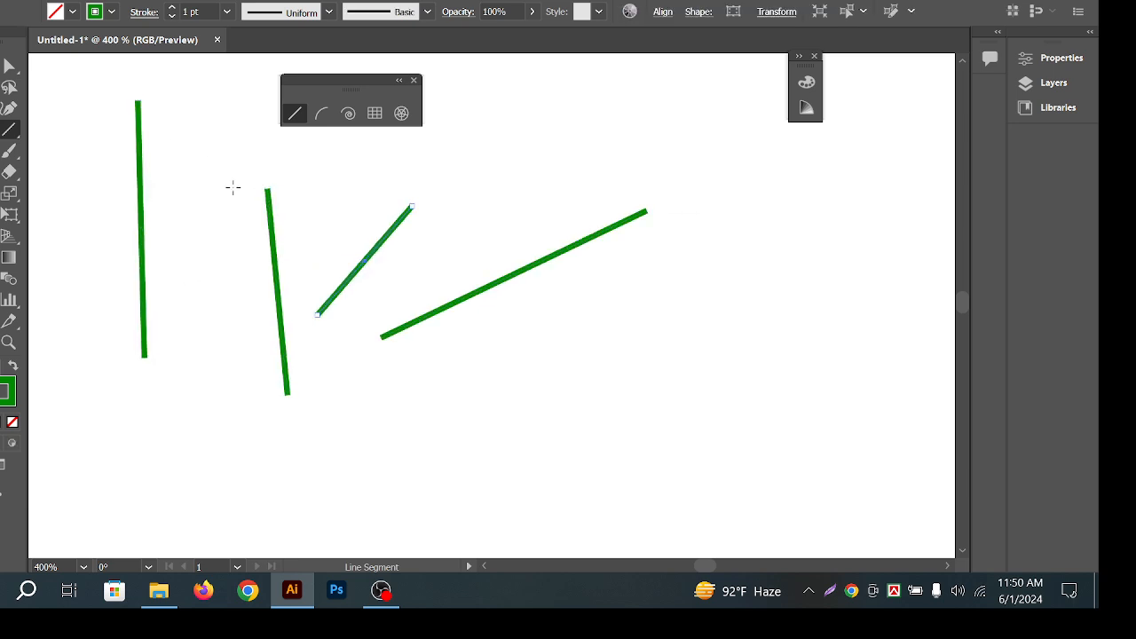
left_click_drag(225, 181, 244, 286)
left_click_drag(617, 142, 589, 189)
left_click_drag(549, 137, 552, 151)
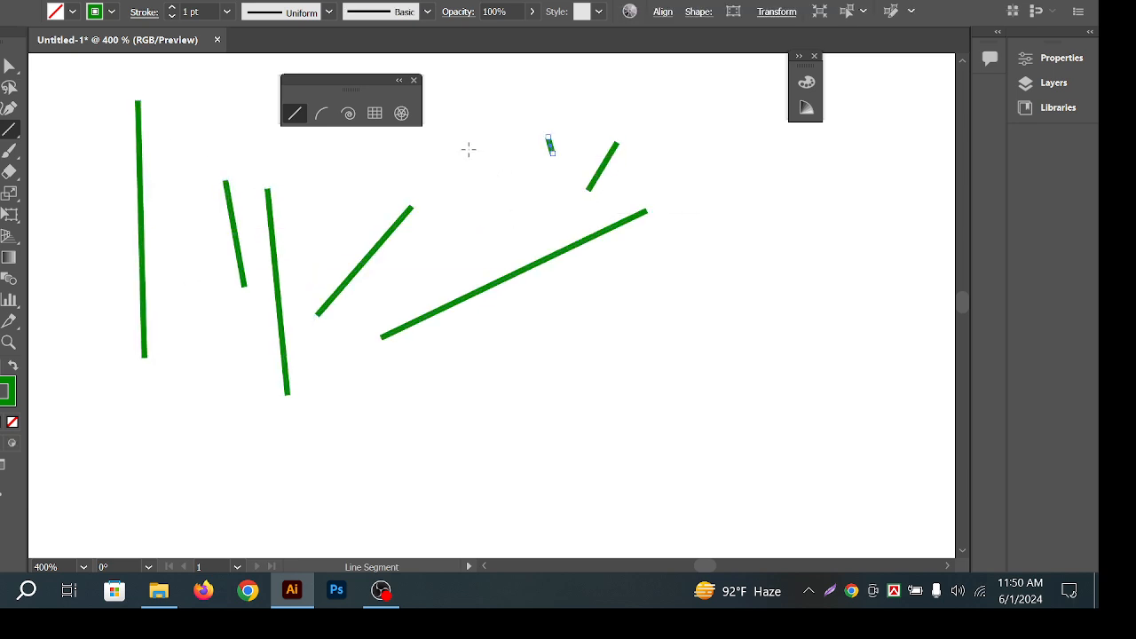
mouse_move(439, 148)
left_mouse_down()
mouse_move(766, 322)
mouse_move(840, 344)
left_mouse_up()
mouse_move(782, 353)
left_mouse_down()
mouse_move(381, 413)
mouse_move(42, 386)
left_mouse_up()
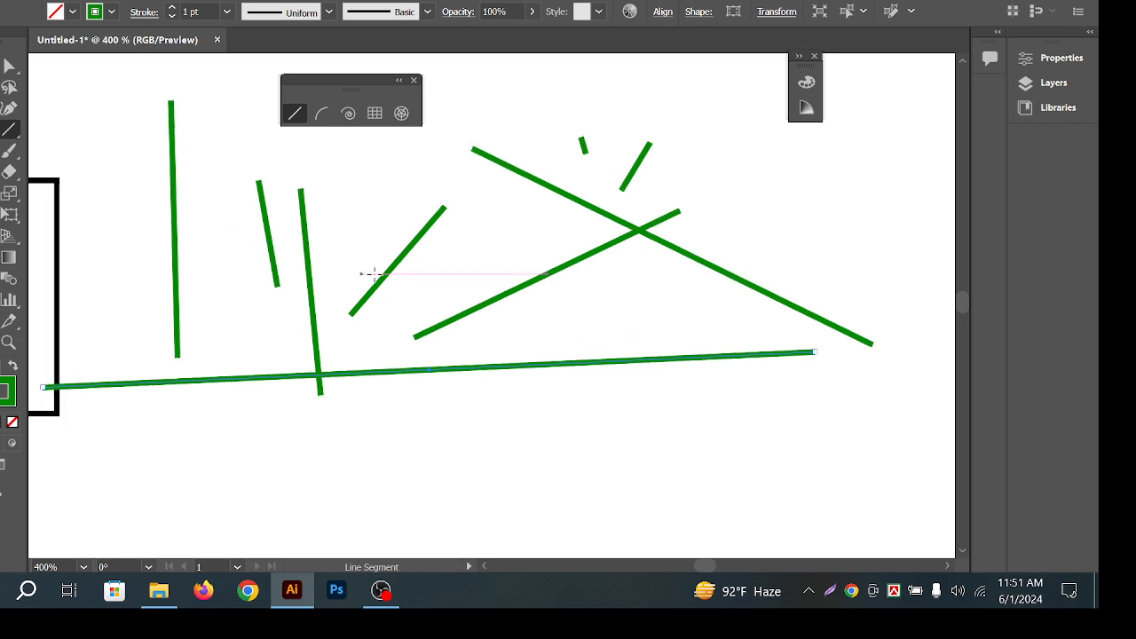
key("ctrl+z")
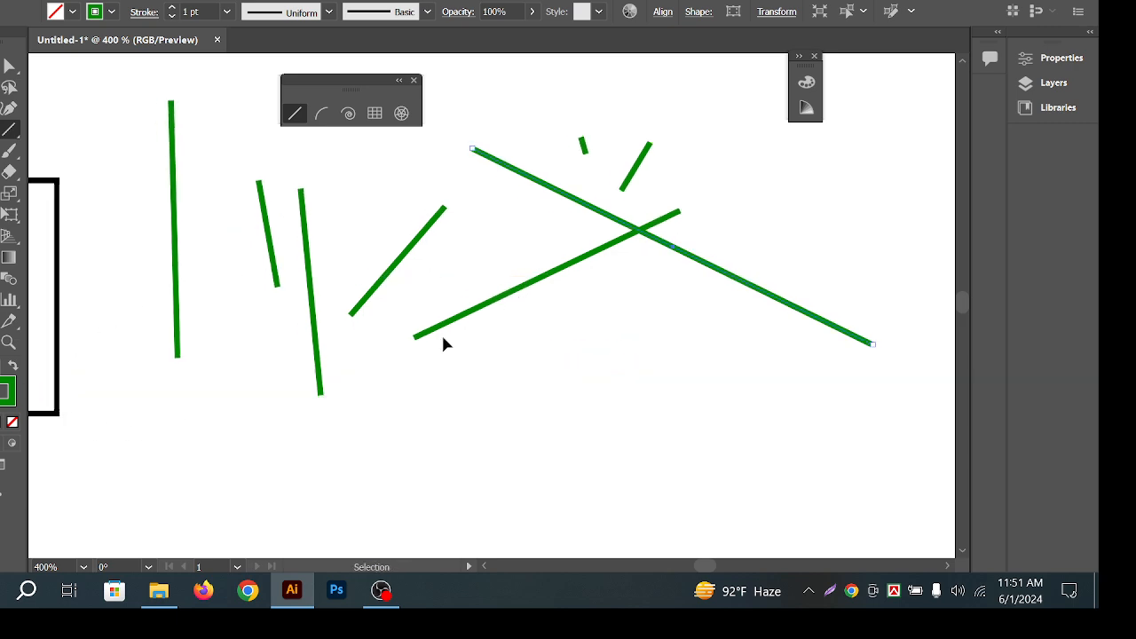
left_click_drag(444, 340, 405, 320)
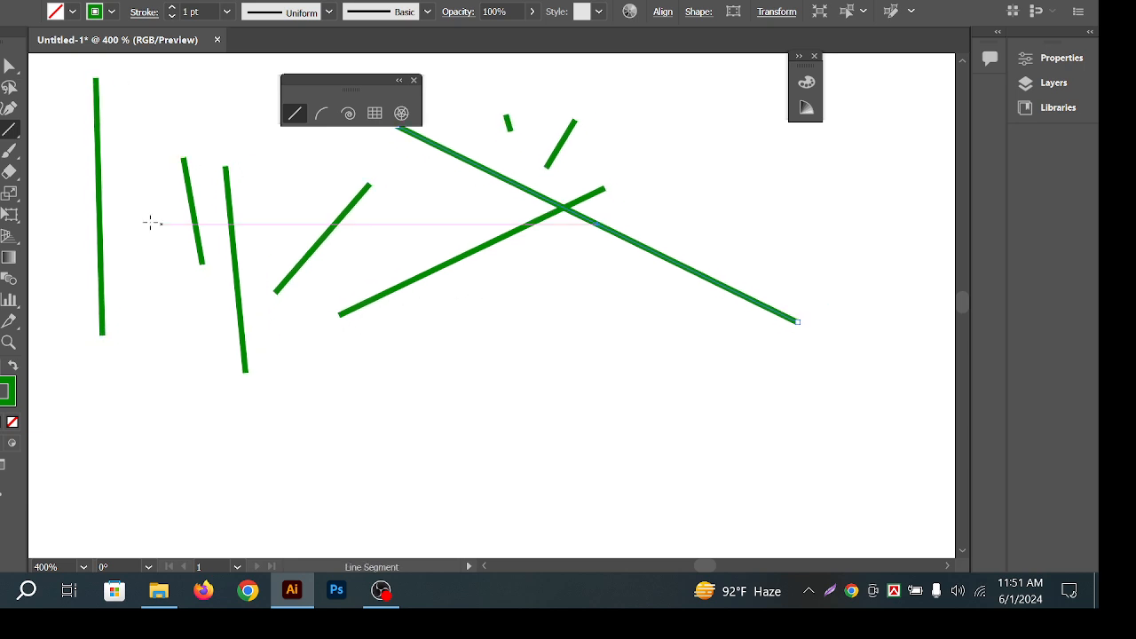
Draw crossing vertical, horizontal and diagonal green lines, undoing two extra lines.
mouse_move(527, 261)
left_mouse_down()
mouse_move(543, 325)
mouse_move(527, 464)
mouse_move(528, 342)
mouse_move(560, 438)
mouse_move(532, 451)
mouse_move(529, 335)
mouse_move(508, 435)
mouse_move(515, 305)
mouse_move(533, 420)
mouse_move(558, 298)
mouse_move(535, 444)
mouse_move(535, 357)
mouse_move(537, 464)
mouse_move(559, 338)
mouse_move(568, 464)
mouse_move(560, 324)
mouse_move(556, 453)
mouse_move(529, 484)
left_mouse_up()
left_click_drag(254, 393, 772, 394)
mouse_move(654, 264)
left_mouse_down()
mouse_move(440, 479)
mouse_move(428, 504)
mouse_move(477, 482)
mouse_move(406, 447)
mouse_move(502, 530)
mouse_move(410, 477)
mouse_move(538, 527)
mouse_move(414, 471)
mouse_move(418, 514)
left_mouse_up()
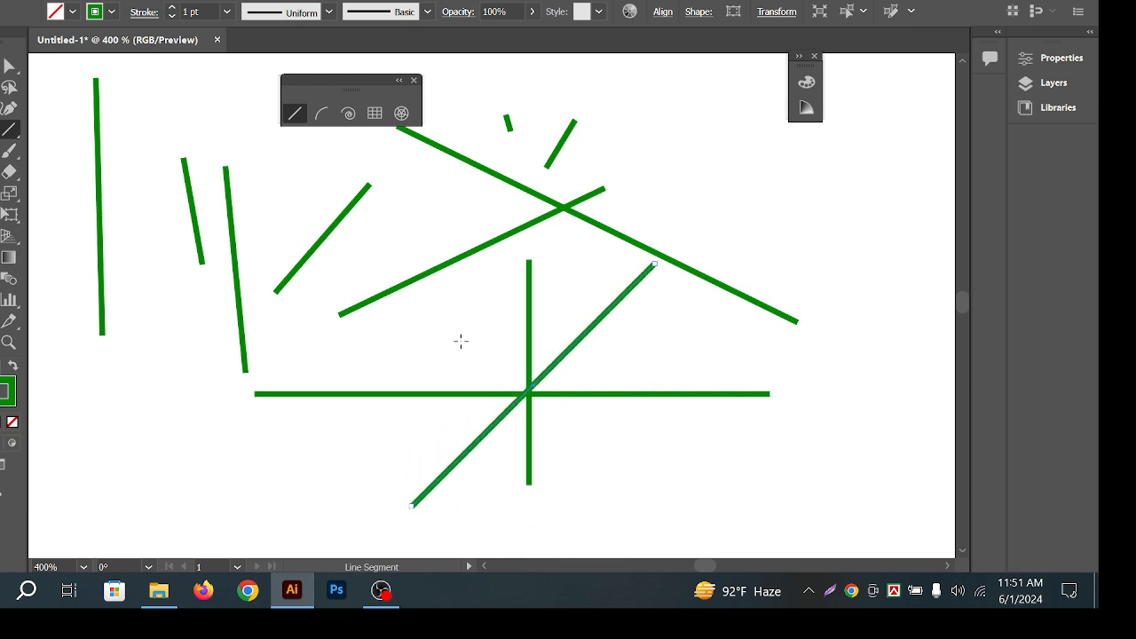
mouse_move(454, 297)
left_mouse_down()
mouse_move(533, 381)
mouse_move(628, 557)
left_mouse_up()
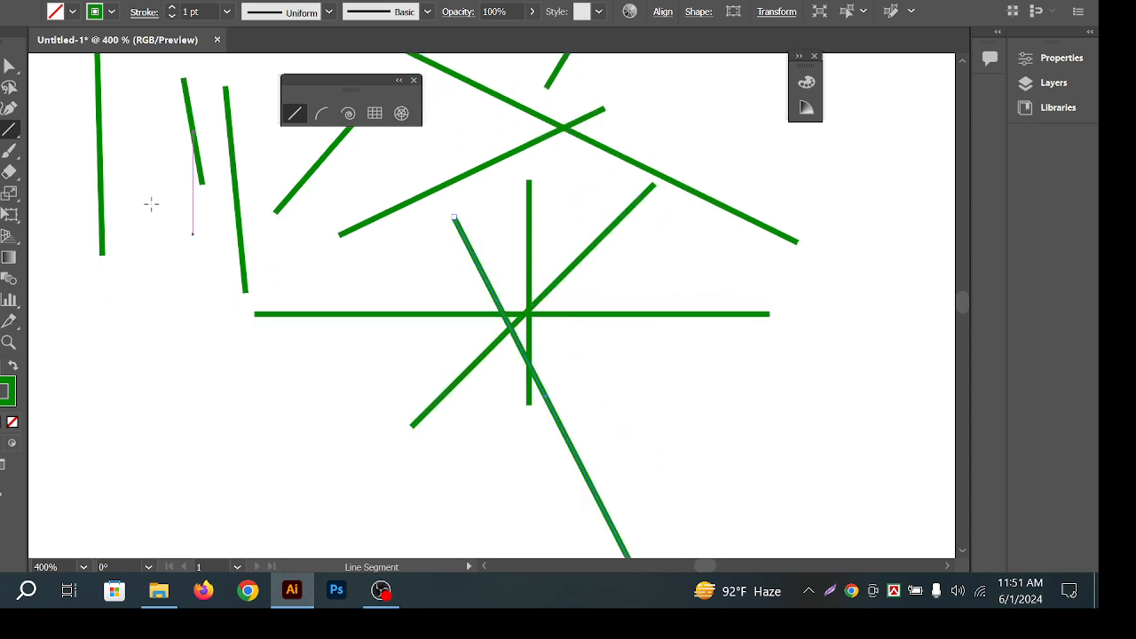
key("ctrl+z")
scroll(435, 337, "down", 3)
left_click_drag(388, 334, 514, 331)
left_click_drag(539, 280, 584, 177)
key("ctrl+z")
Select all the green lines and delete them, leaving the artboard empty.
left_click(682, 213, "ctrl")
scroll(544, 243, "up", 2)
left_click_drag(615, 245, 619, 247)
left_click_drag(71, 127, 843, 510)
key("Delete")
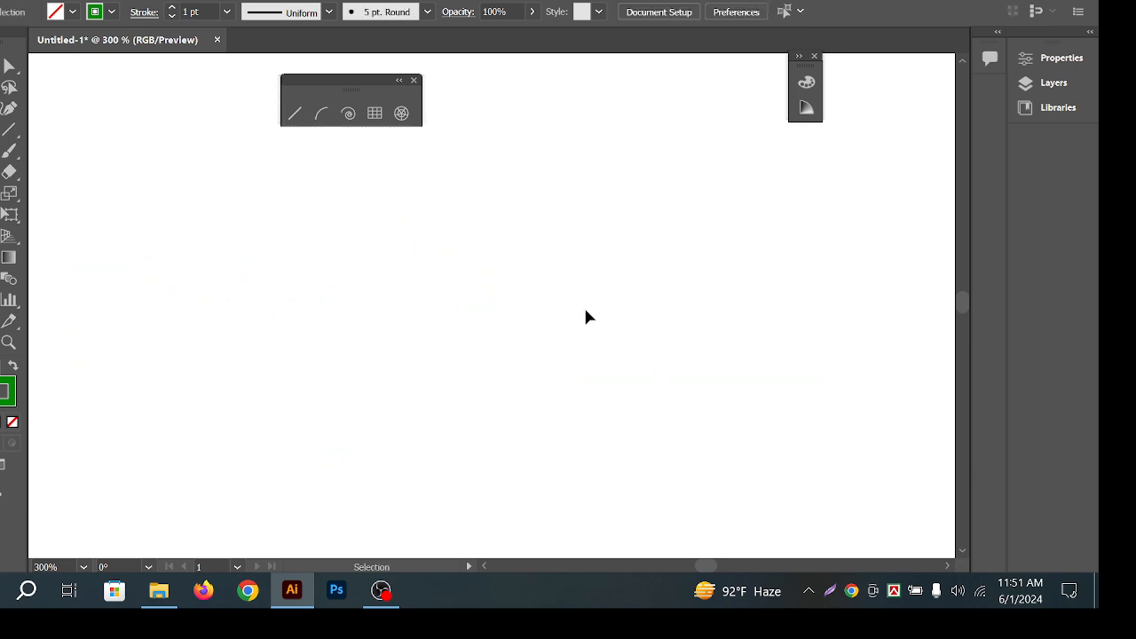
left_click(320, 112)
left_click_drag(523, 347, 657, 263)
key("ctrl")
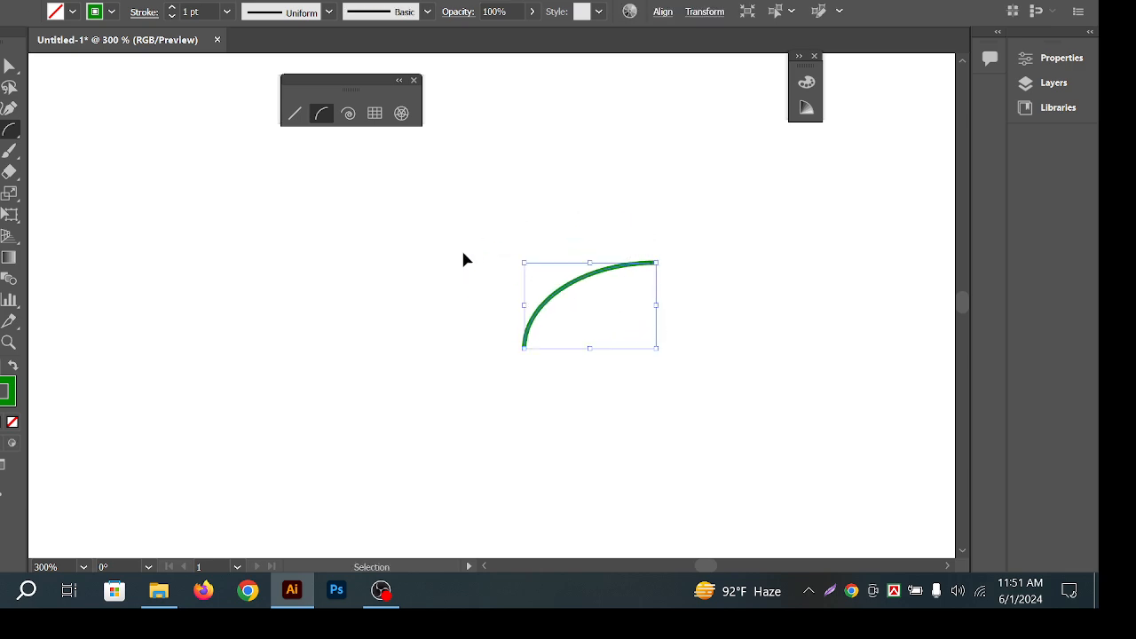
key("ctrl+z")
mouse_move(520, 183)
left_mouse_down()
mouse_move(525, 373)
mouse_move(506, 330)
mouse_move(521, 220)
mouse_move(515, 325)
mouse_move(573, 338)
mouse_move(539, 246)
mouse_move(652, 392)
left_mouse_up()
key("shift")
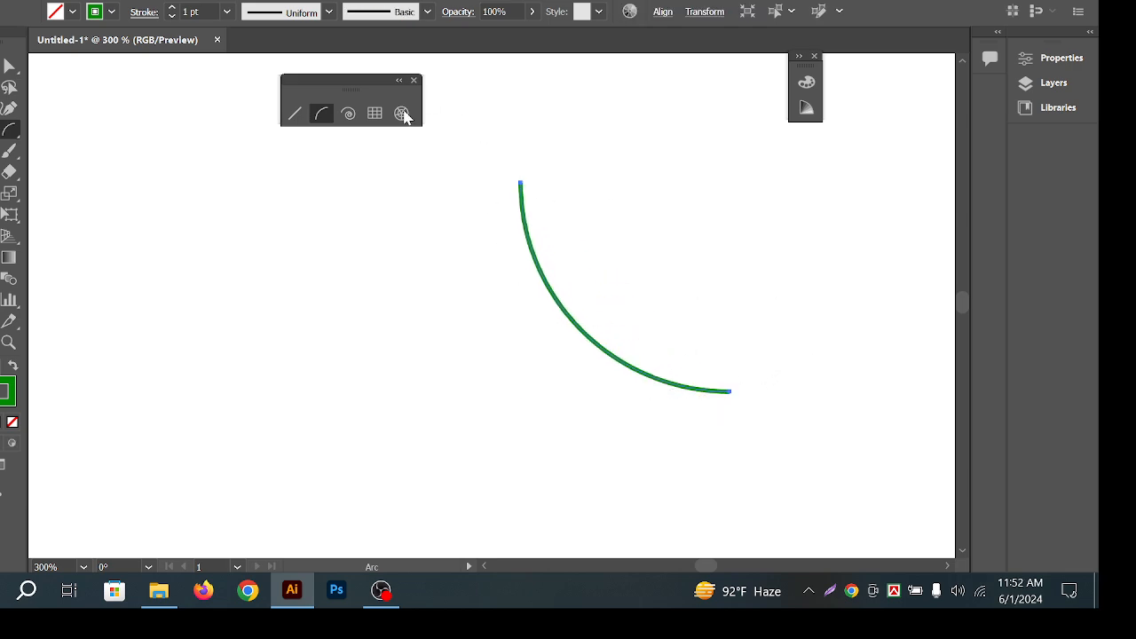
mouse_move(433, 190)
left_mouse_down()
mouse_move(282, 400)
mouse_move(420, 284)
mouse_move(307, 443)
mouse_move(467, 325)
mouse_move(267, 387)
mouse_move(244, 349)
mouse_move(293, 328)
left_mouse_up()
key("Delete")
mouse_move(445, 187)
left_mouse_down()
mouse_move(430, 333)
mouse_move(446, 402)
left_mouse_up()
key("ctrl+z")
key("v")
left_click_drag(391, 154, 685, 273)
key("Delete")
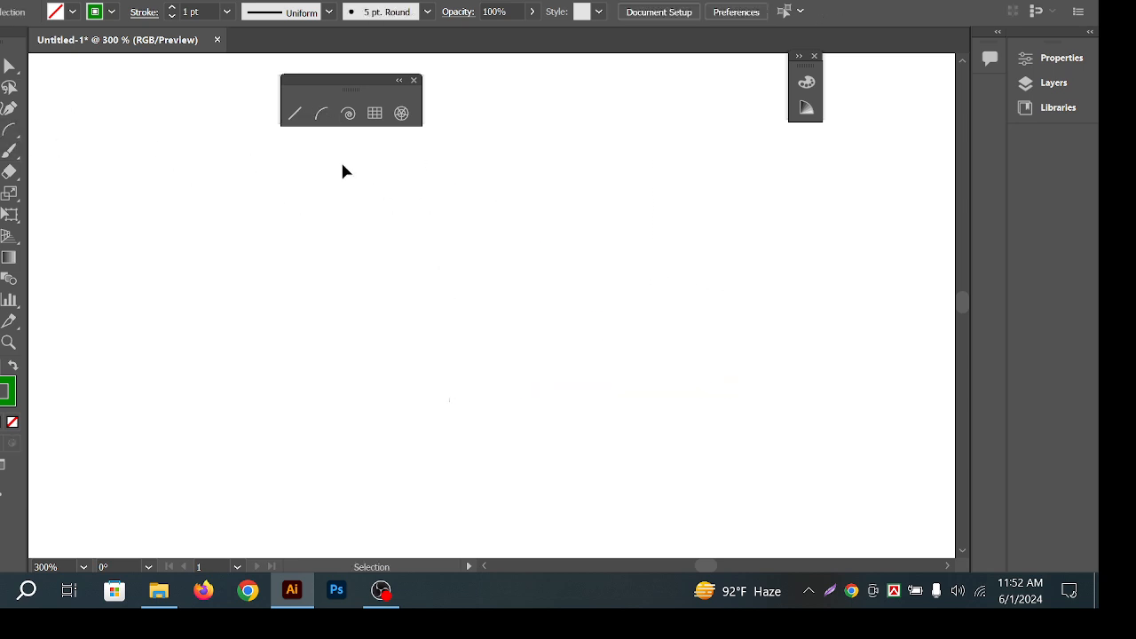
left_click(313, 117)
left_click_drag(423, 392, 513, 278)
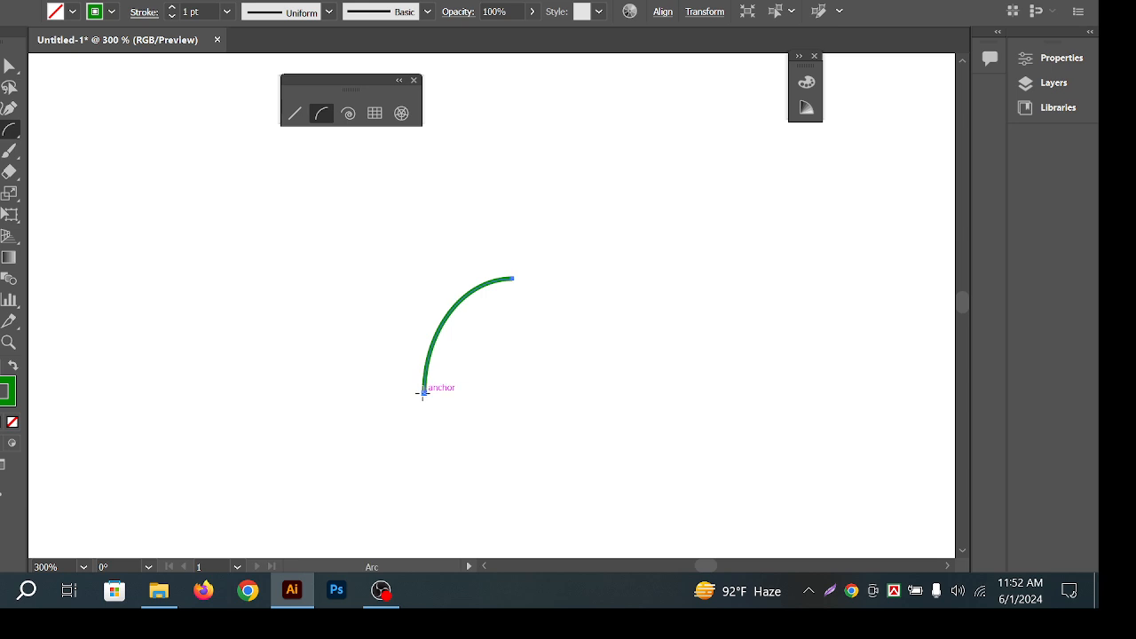
left_click_drag(423, 390, 351, 294)
key("ctrl+z")
key("ctrl+z")
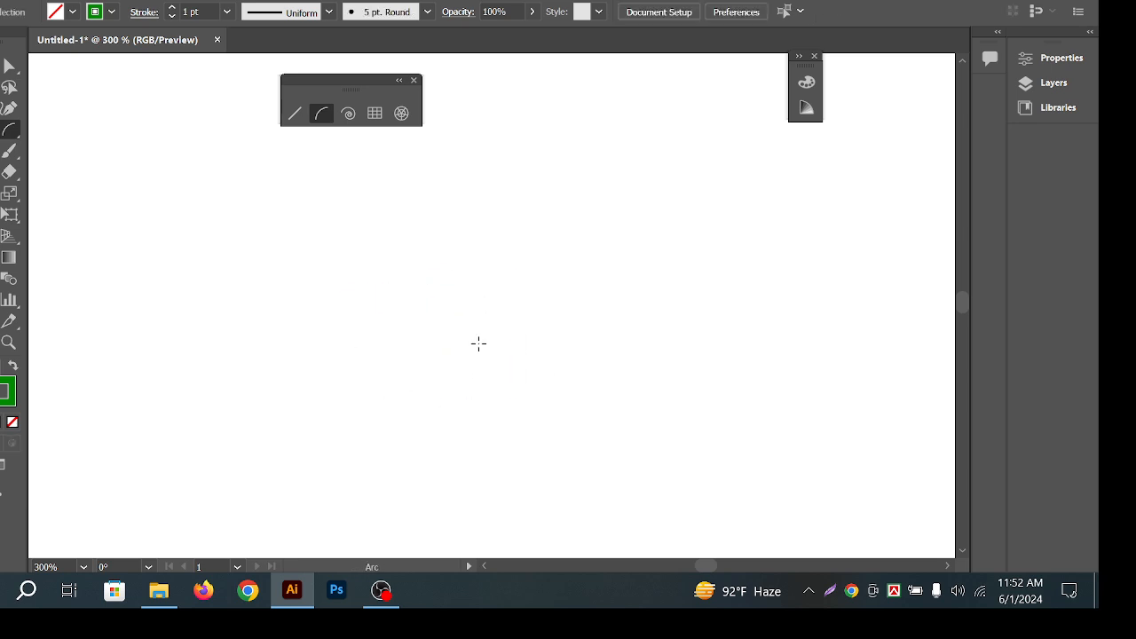
left_click_drag(509, 396, 596, 284)
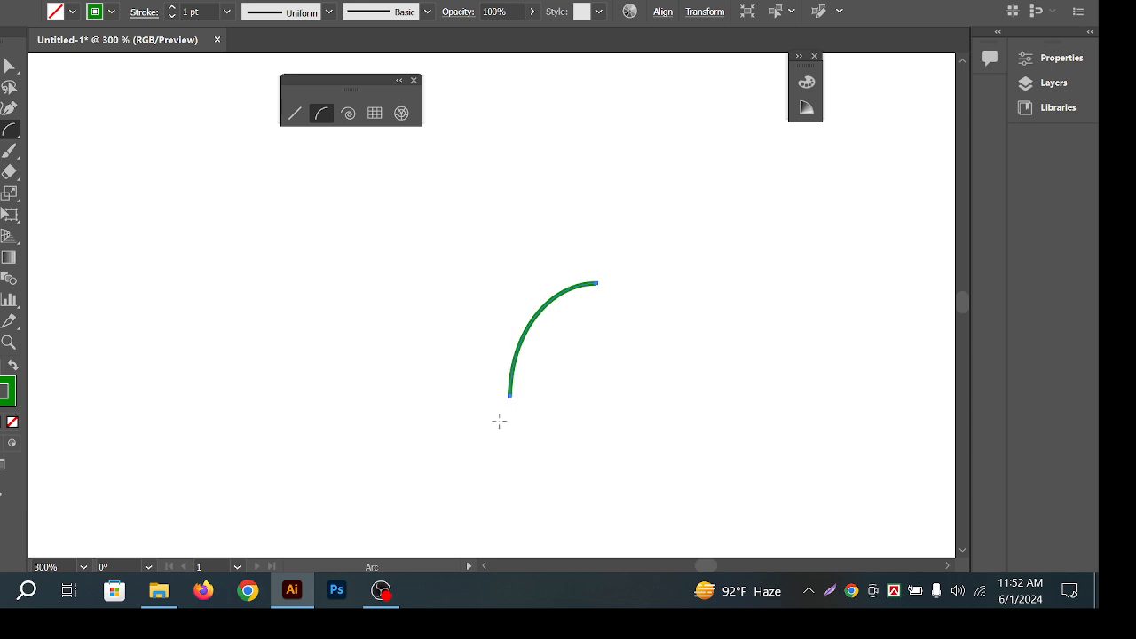
left_click_drag(510, 395, 438, 284)
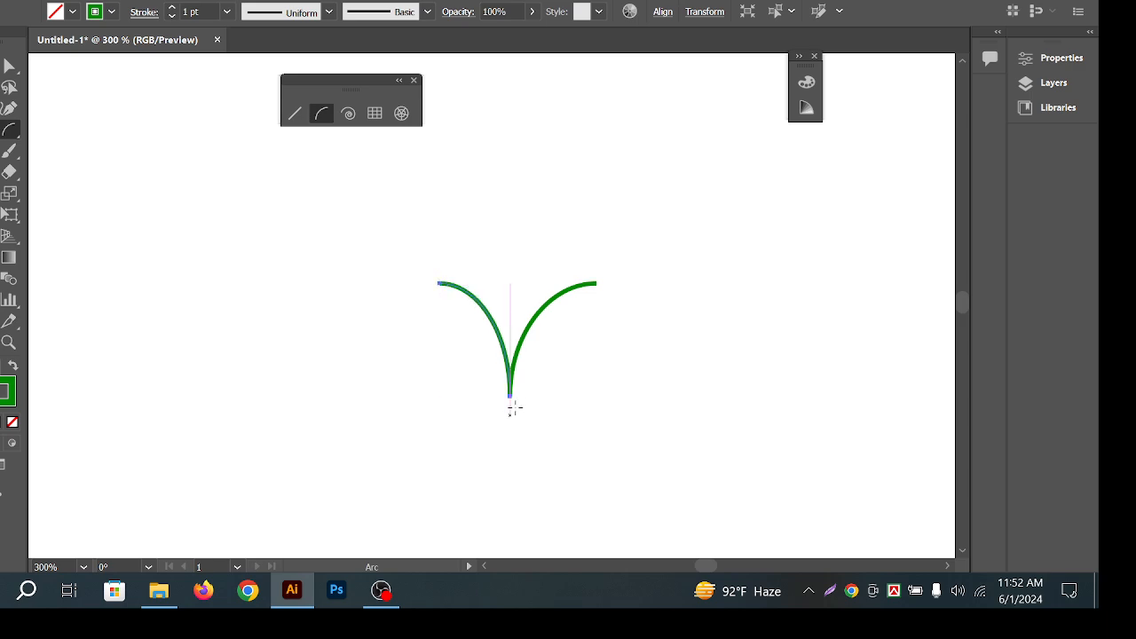
left_click_drag(510, 396, 560, 267)
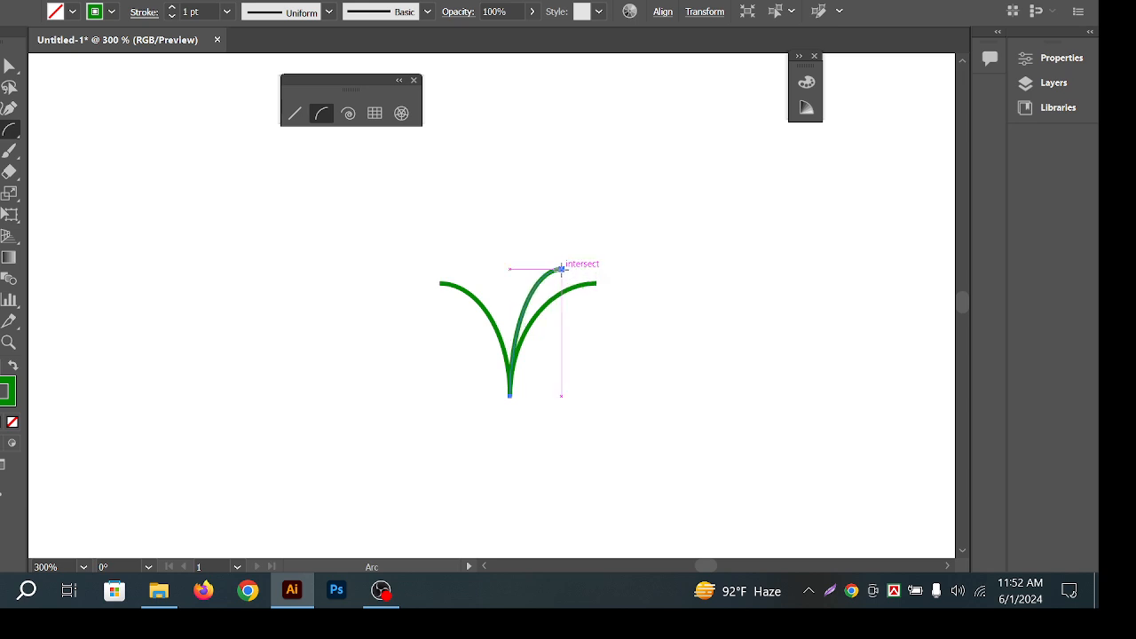
left_click_drag(510, 396, 458, 261)
mouse_move(510, 395)
left_mouse_down()
mouse_move(524, 282)
mouse_move(510, 255)
mouse_move(443, 263)
mouse_move(677, 437)
mouse_move(289, 287)
left_mouse_up()
key("v")
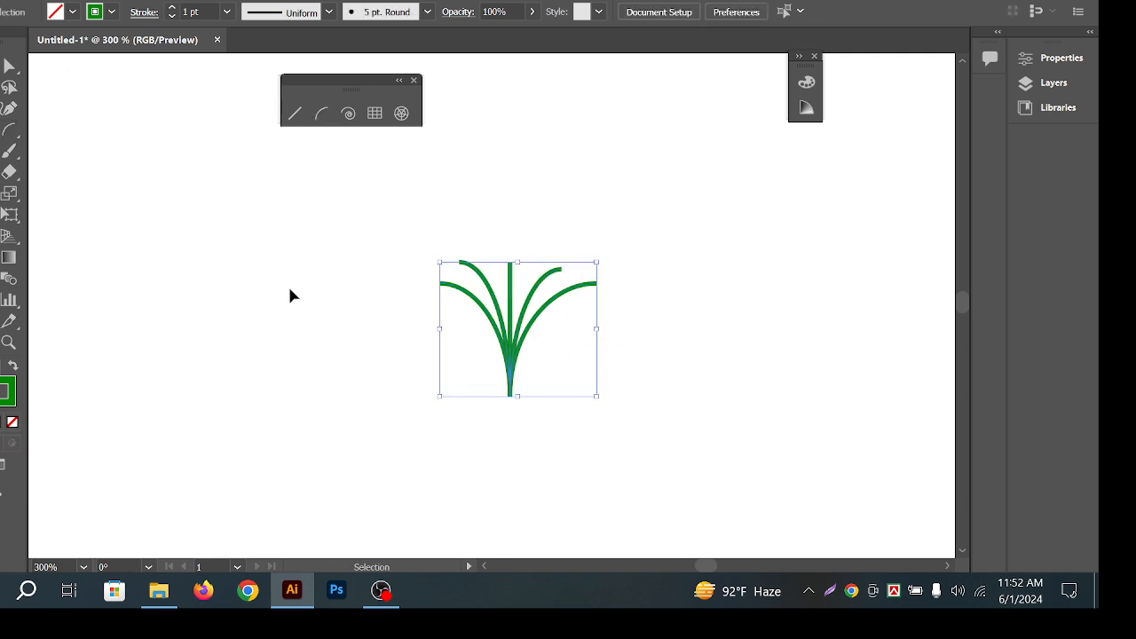
left_click(372, 221)
key("ctrl+=")
mouse_move(381, 218)
left_mouse_down()
mouse_move(697, 473)
mouse_move(245, 249)
left_mouse_up()
key("Delete")
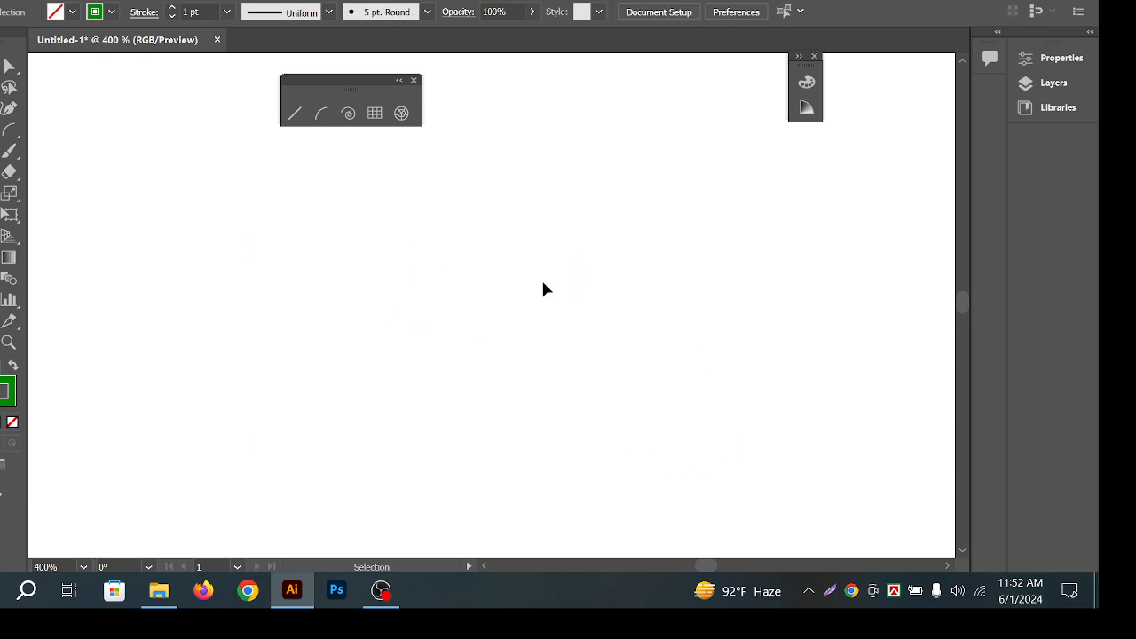
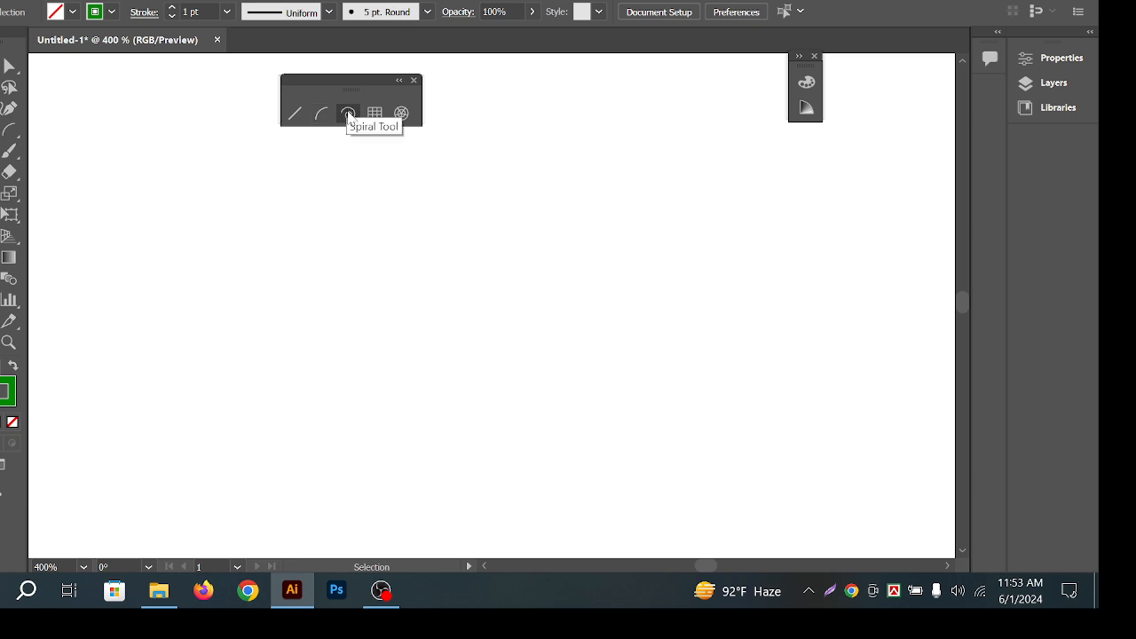
With the Spiral Tool, drag out several trial spirals and undo the unwanted ones.
left_click(348, 114)
left_click_drag(332, 236, 347, 189)
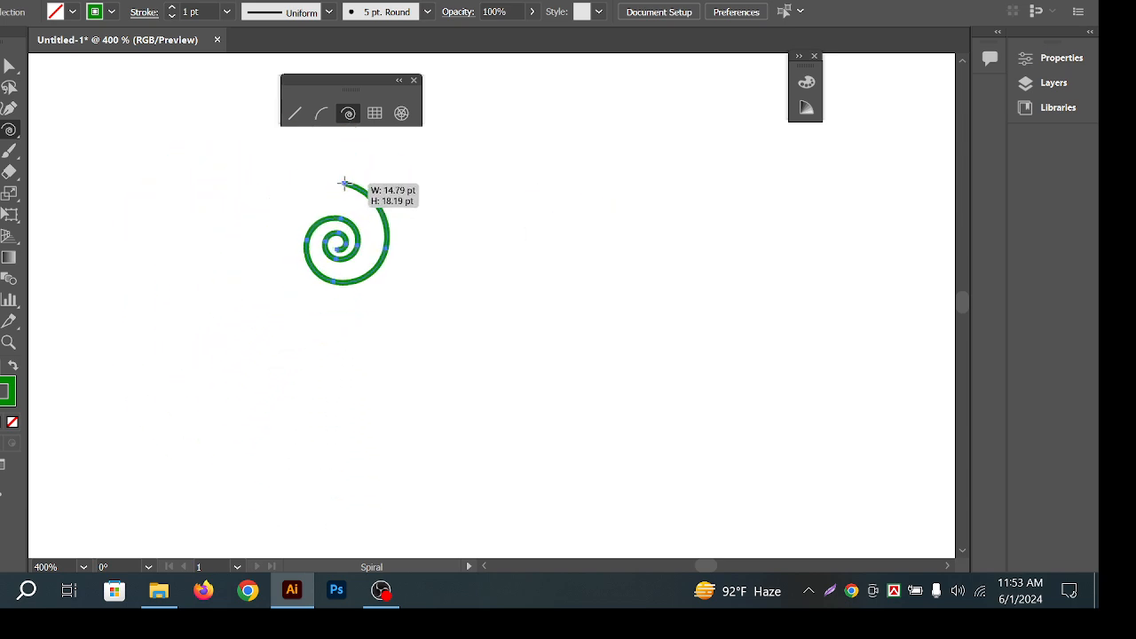
mouse_move(357, 197)
left_mouse_down()
mouse_move(476, 278)
mouse_move(523, 277)
left_mouse_up()
key("ctrl+z")
mouse_move(619, 180)
left_mouse_down()
mouse_move(582, 208)
mouse_move(537, 299)
left_mouse_up()
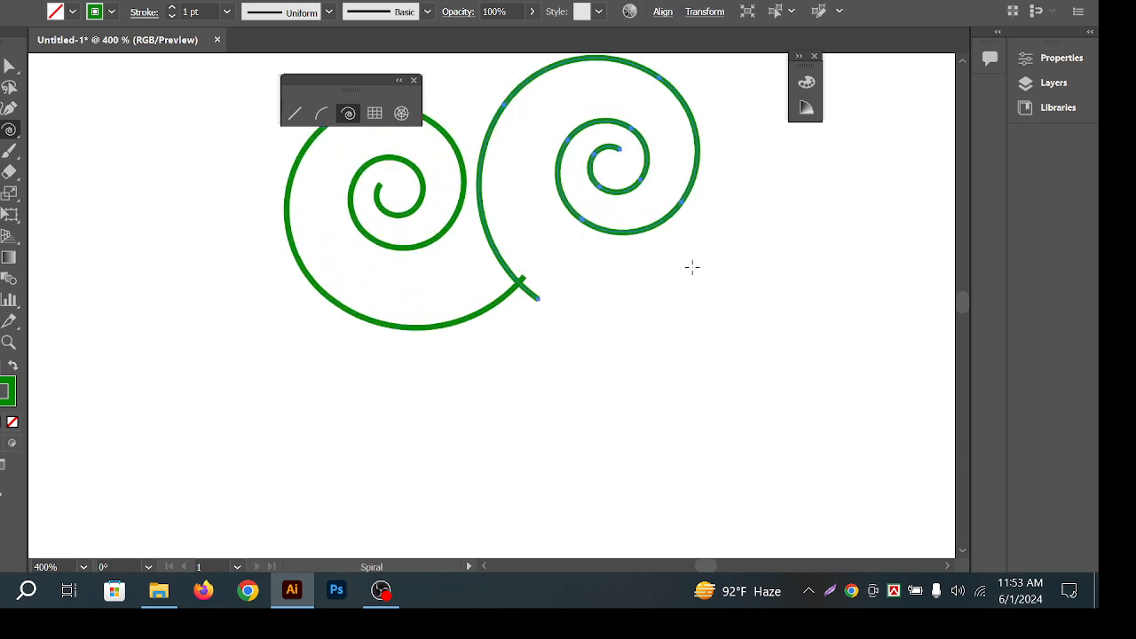
left_click_drag(662, 271, 797, 312)
mouse_move(759, 336)
left_mouse_down()
mouse_move(680, 393)
mouse_move(658, 391)
left_mouse_up()
left_click_drag(415, 346, 302, 354)
key("ctrl+z")
key("ctrl+z")
key("ctrl+z")
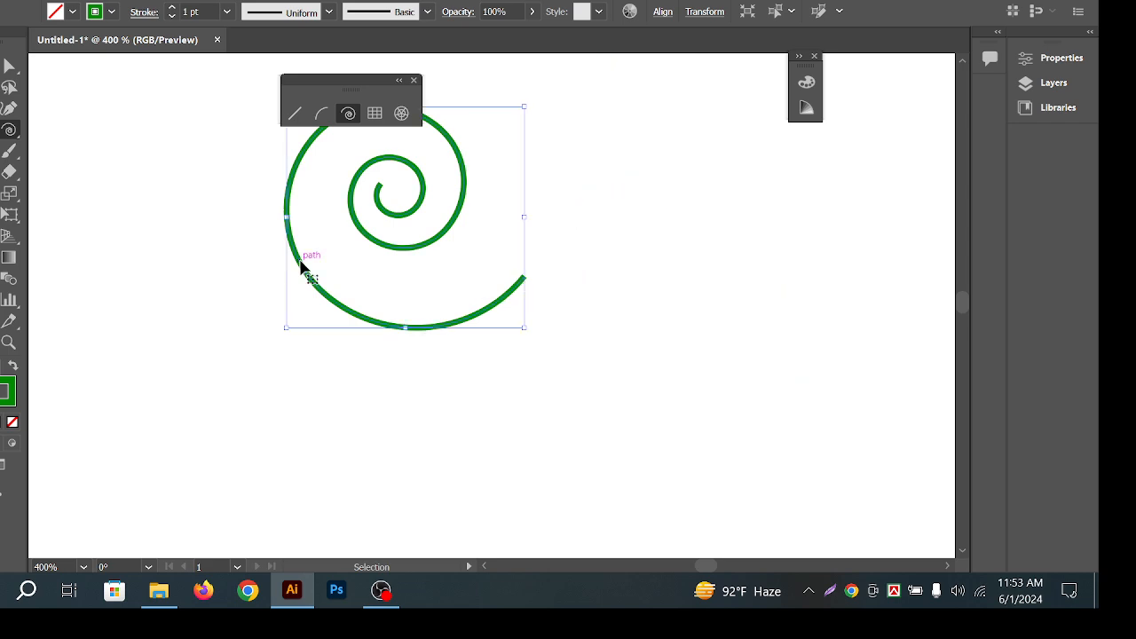
Drag a green spiral from the canvas centre, decreasing then increasing its winds with the arrow keys.
left_click_drag(369, 282, 387, 213)
key("Down")
key("Down")
key("Down")
key("Down")
key("Down")
key("Up")
key("Up")
key("Up")
key("Up")
key("Up")
key("shift")
key("shift")
key("shift")
key("shift")
key("shift")
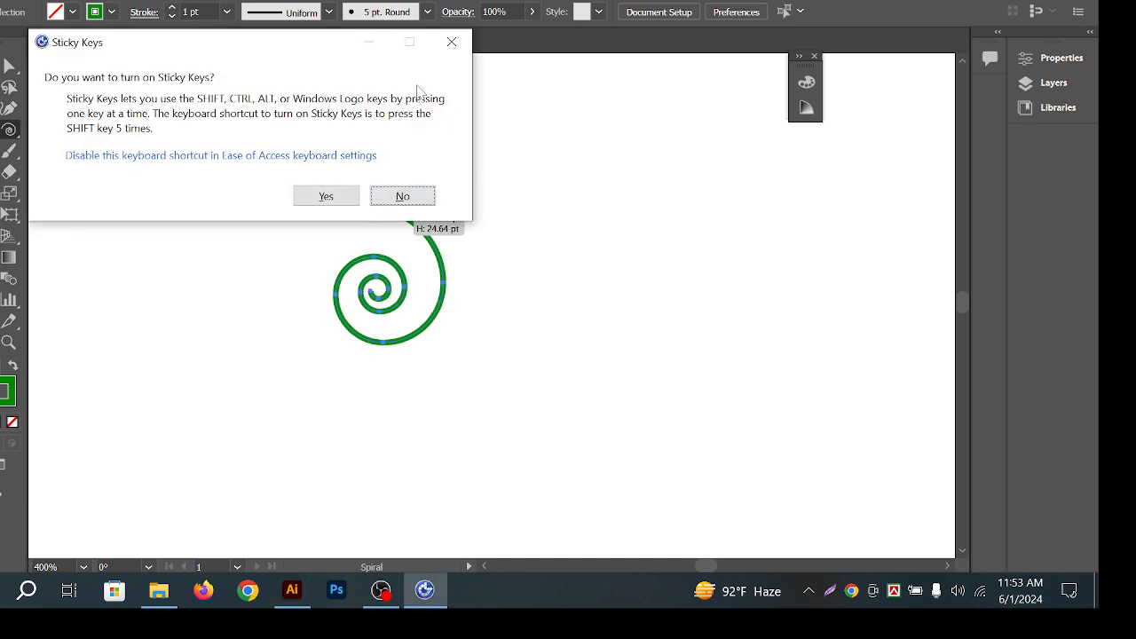
Dismiss the Sticky Keys prompt and redraw a green spiral near the centre.
left_click(452, 42)
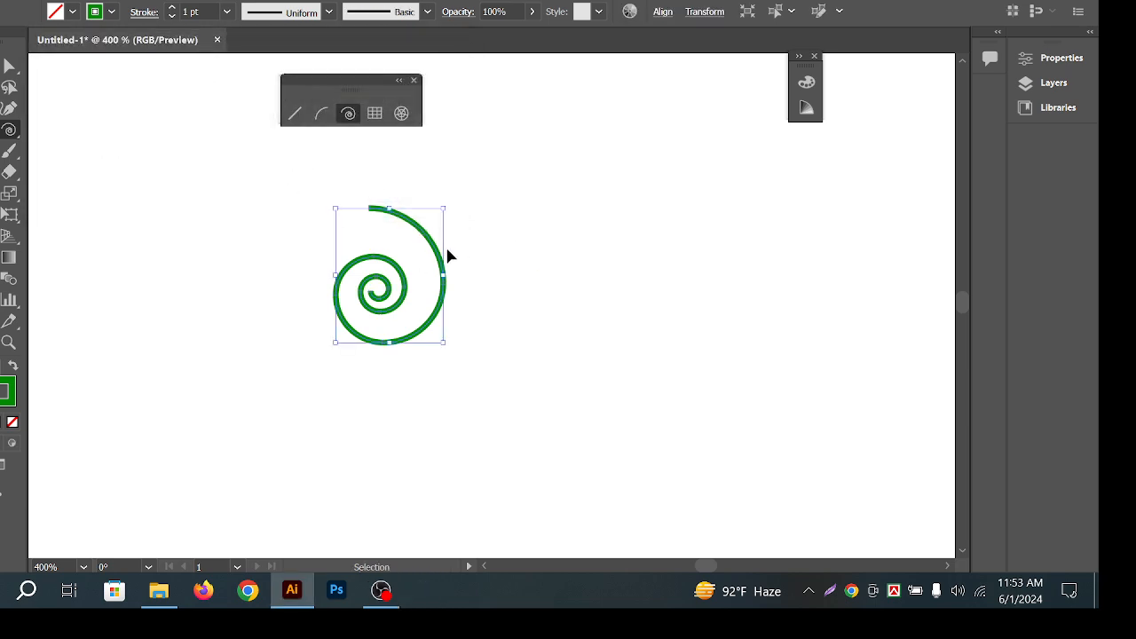
key("ctrl+z")
left_click_drag(193, 364, 225, 268)
key("ctrl+z")
left_click_drag(450, 288, 443, 219)
Marquee-select the spiral with the Selection tool and delete it.
key("v")
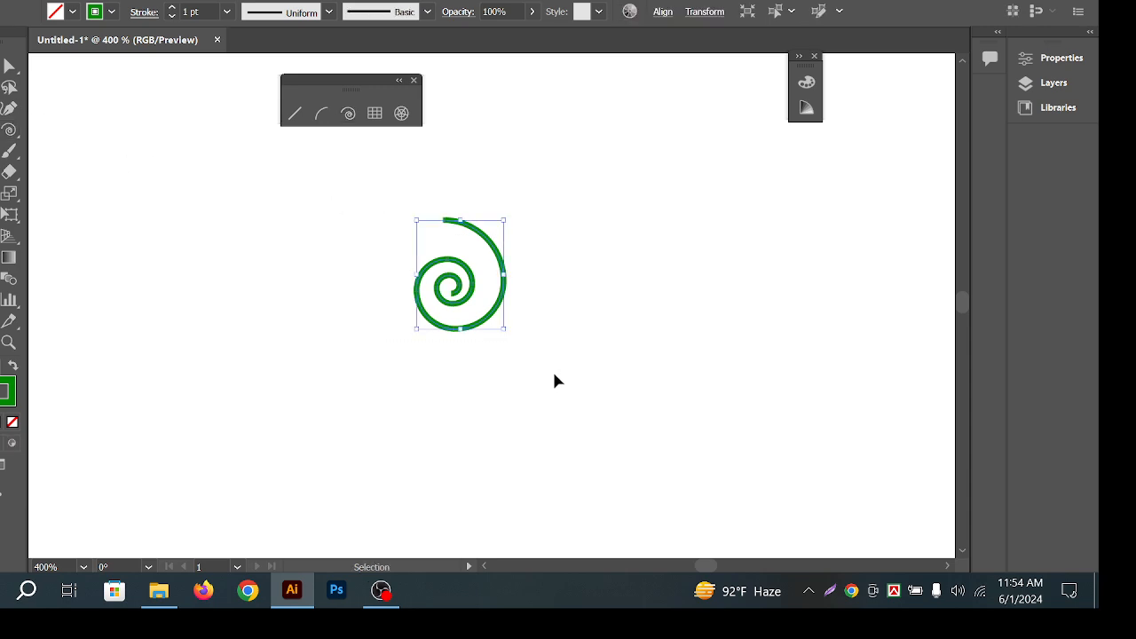
left_click_drag(662, 350, 248, 227)
left_click_drag(387, 240, 631, 349)
left_click(631, 348)
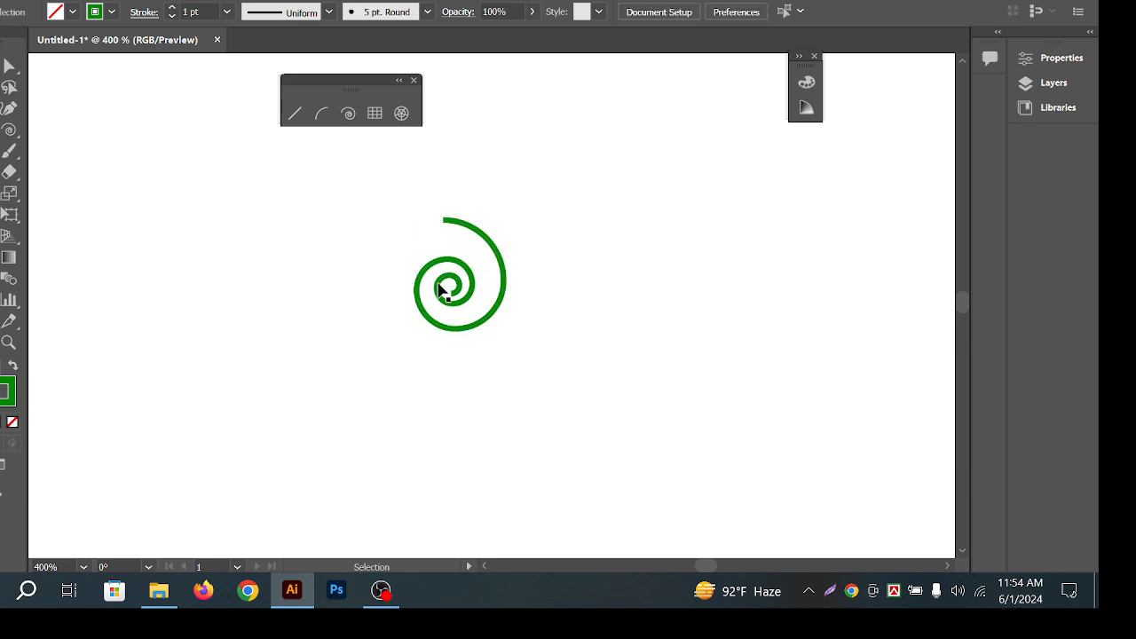
left_click_drag(600, 292, 397, 318)
key("Delete")
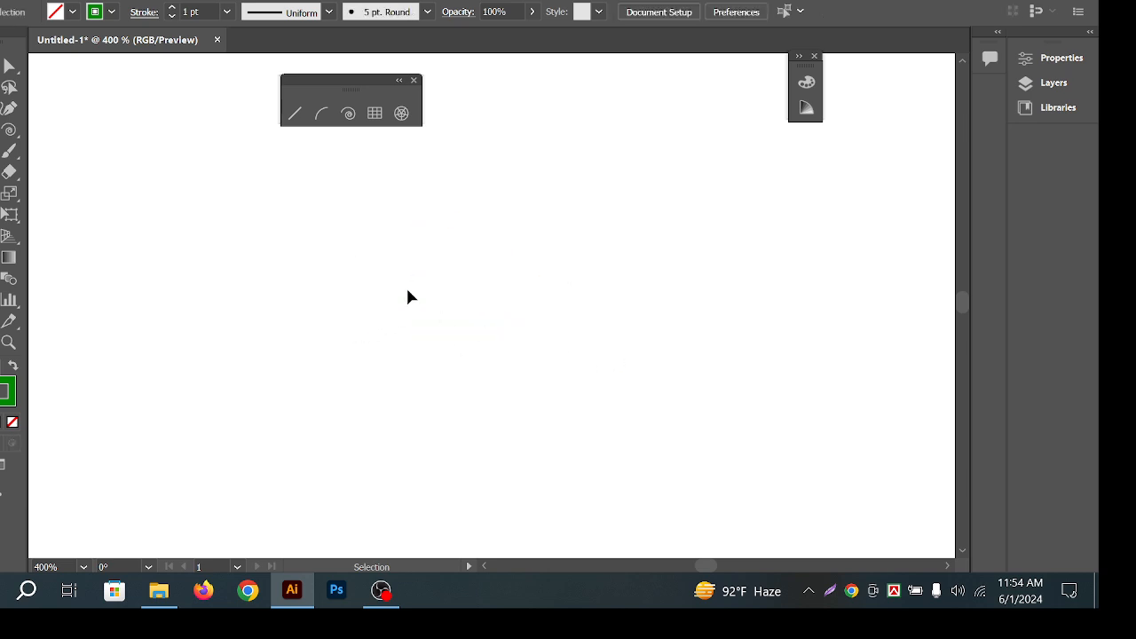
Pick the Rectangular Grid Tool, discard a trial grid, and cancel its options dialog.
left_click(377, 114)
left_click_drag(216, 146, 530, 363)
key("ctrl+z")
left_click(494, 238)
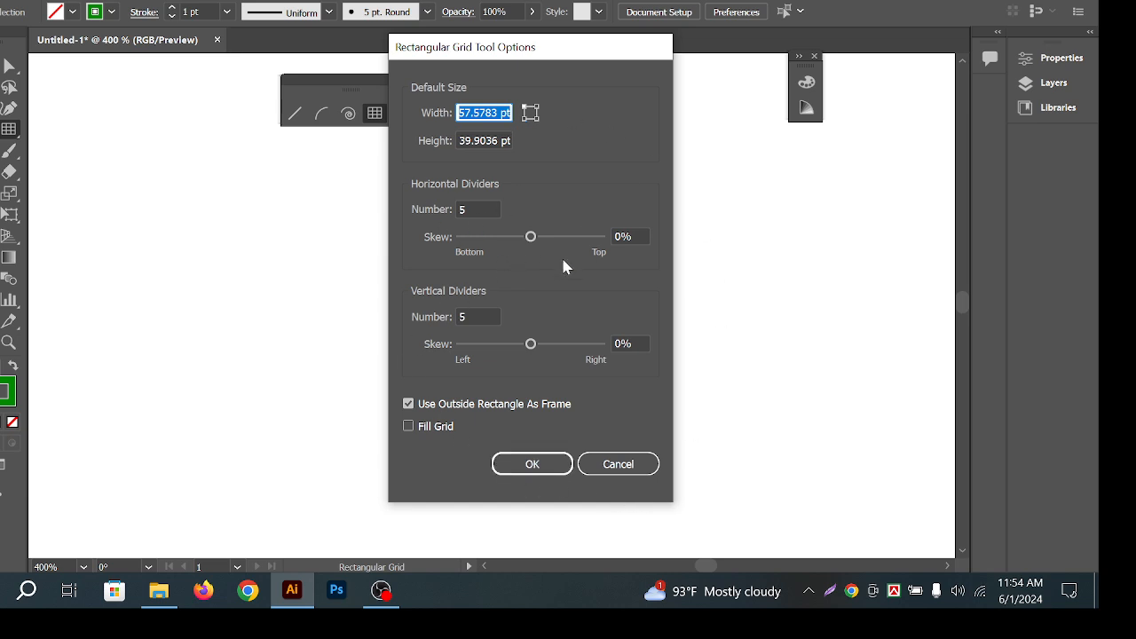
left_click(619, 465)
Drag a large grid, adjusting rows and columns with the arrow keys, then select it.
left_click_drag(260, 205, 693, 476)
key("Up")
key("Up")
key("Up")
key("Up")
key("Down")
key("Down")
key("Down")
key("Down")
key("Down")
key("Down")
key("Down")
key("Down")
key("Down")
key("Right")
key("Right")
key("Right")
key("Right")
key("Right")
key("Right")
key("Right")
key("Right")
key("Right")
key("Right")
key("Right")
key("Right")
key("Right")
key("Right")
key("Right")
key("Right")
key("Right")
key("Right")
key("Right")
key("Right")
key("Right")
key("Up")
key("Up")
key("Up")
key("Up")
key("Up")
key("Up")
key("Up")
key("Up")
key("Up")
key("Up")
key("Up")
key("Left")
key("Left")
key("Left")
key("Left")
key("Left")
key("Left")
key("Left")
key("Left")
left_click(8, 66)
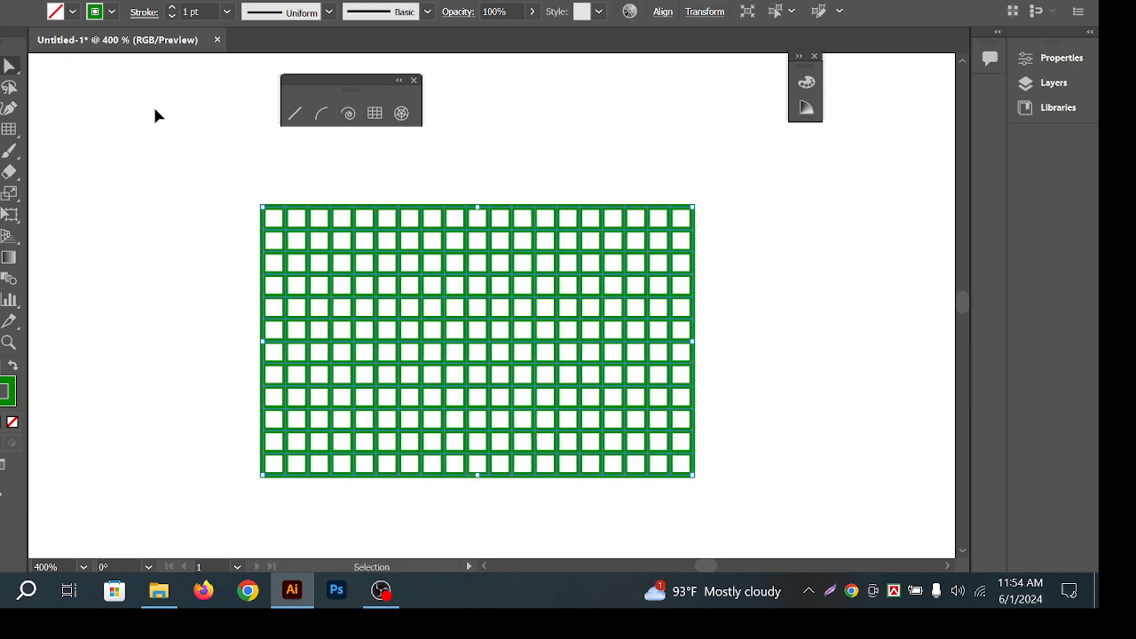
left_click_drag(194, 186, 533, 298)
Set the grid's stroke weight to 0.5 pt, then to 0.25 pt.
left_click(228, 11)
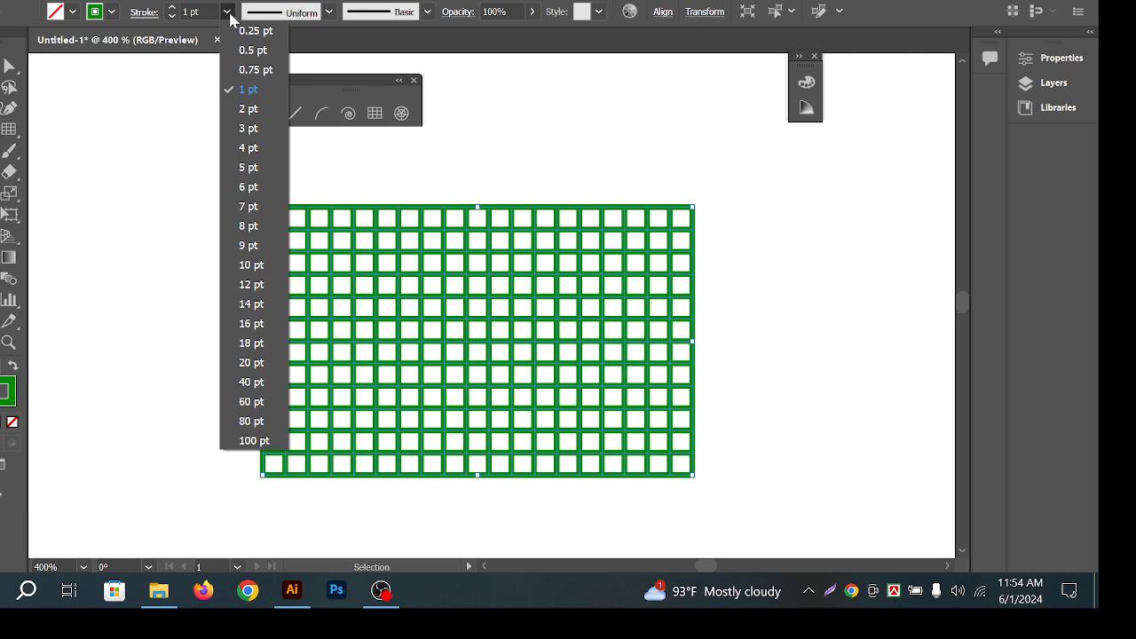
left_click(256, 50)
left_click_drag(206, 186, 380, 302)
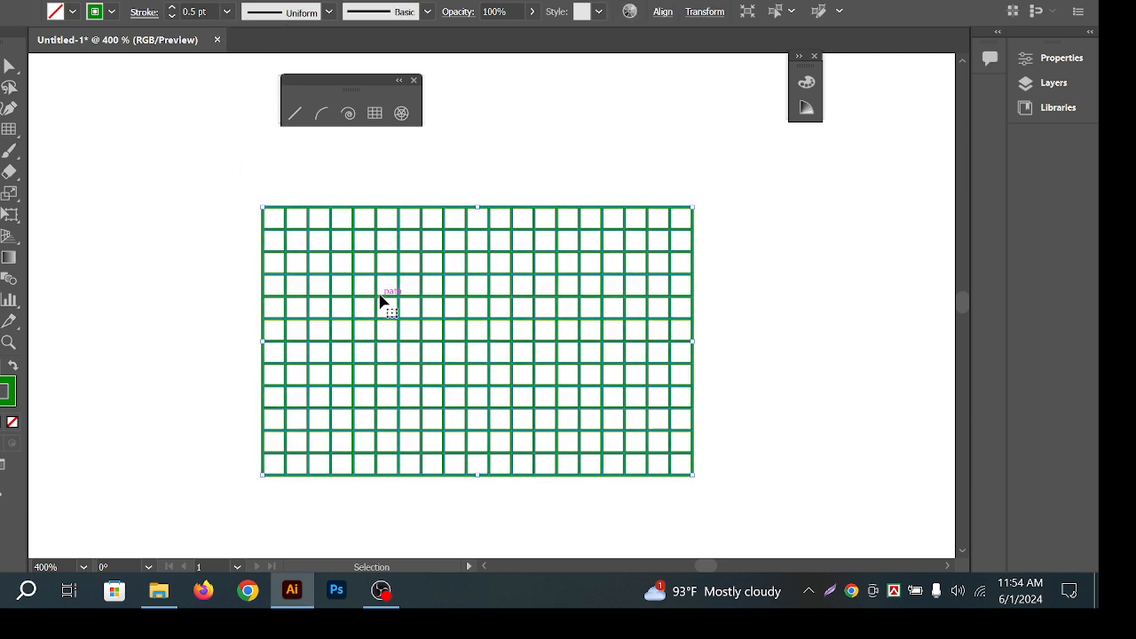
left_click(228, 11)
left_click(270, 34)
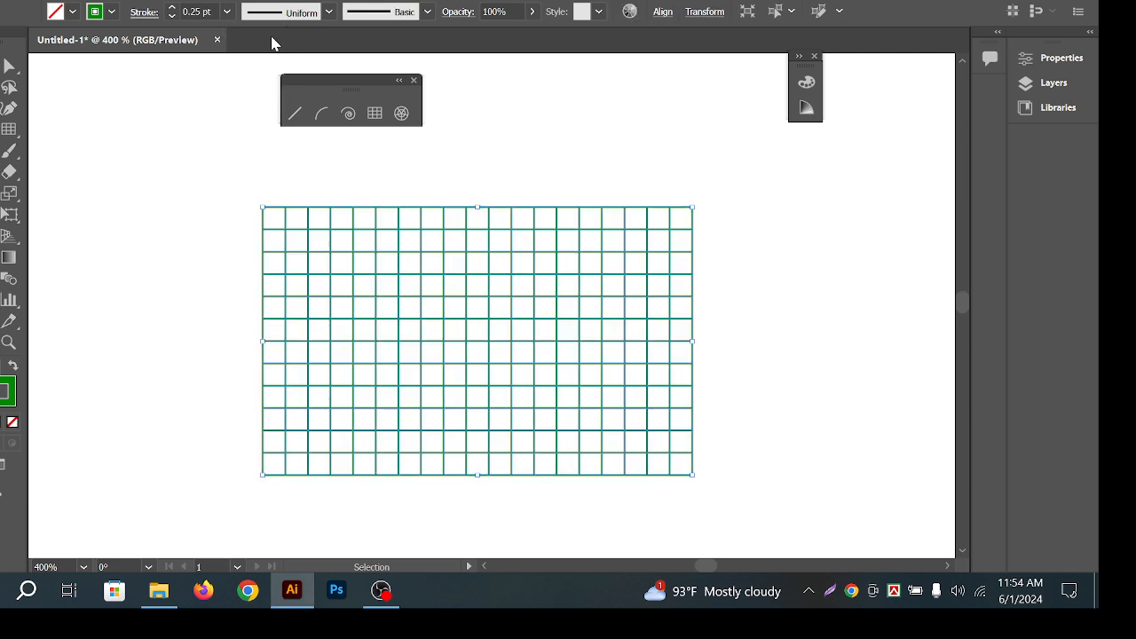
Reselect the grid, switch to Direct Selection and zoom in slightly on it.
left_click_drag(281, 185, 563, 302)
left_click_drag(778, 249, 557, 346)
left_click(723, 301)
left_click(627, 251)
left_click(597, 151)
key("a")
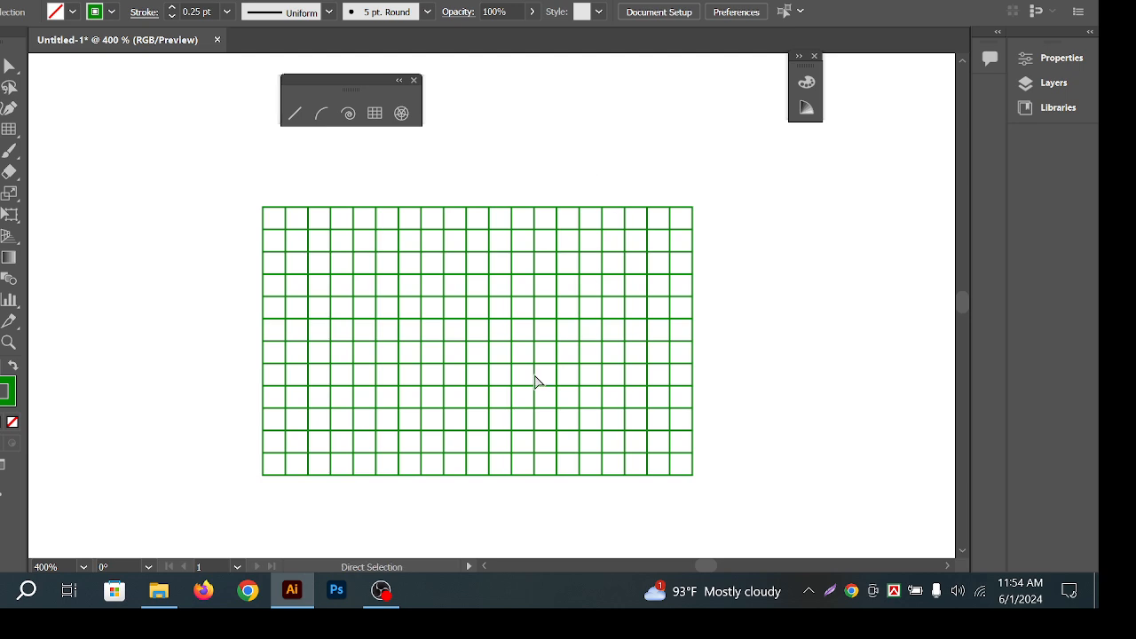
key("ctrl+space")
left_click_drag(482, 317, 560, 314)
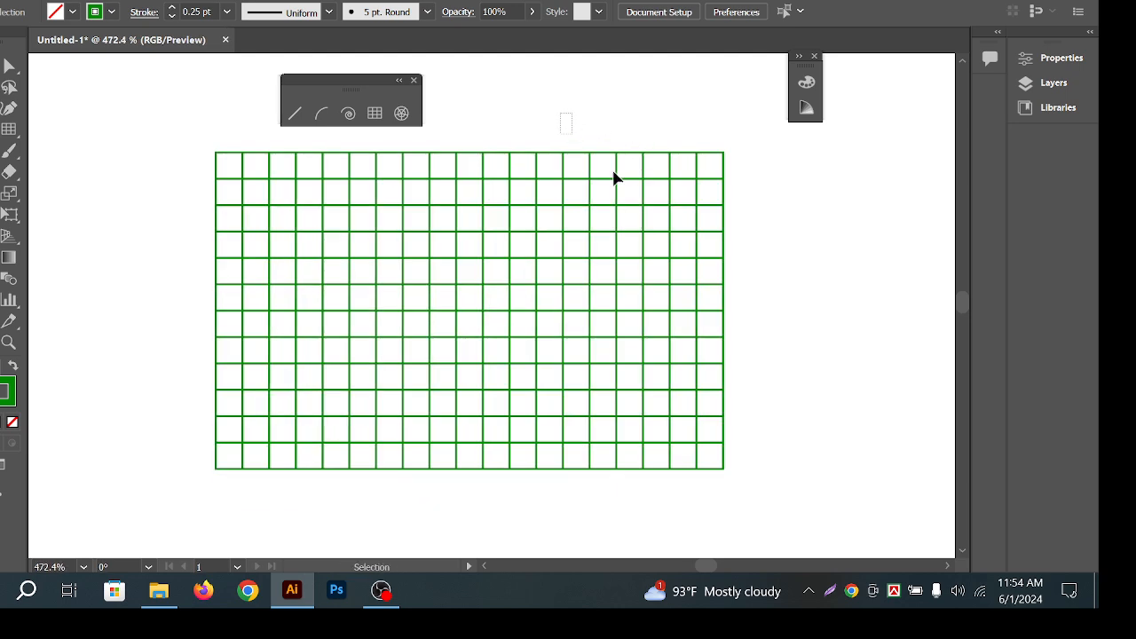
Select the grid and delete it.
left_click_drag(614, 169, 551, 200)
left_click_drag(834, 212, 591, 326)
left_click(566, 111)
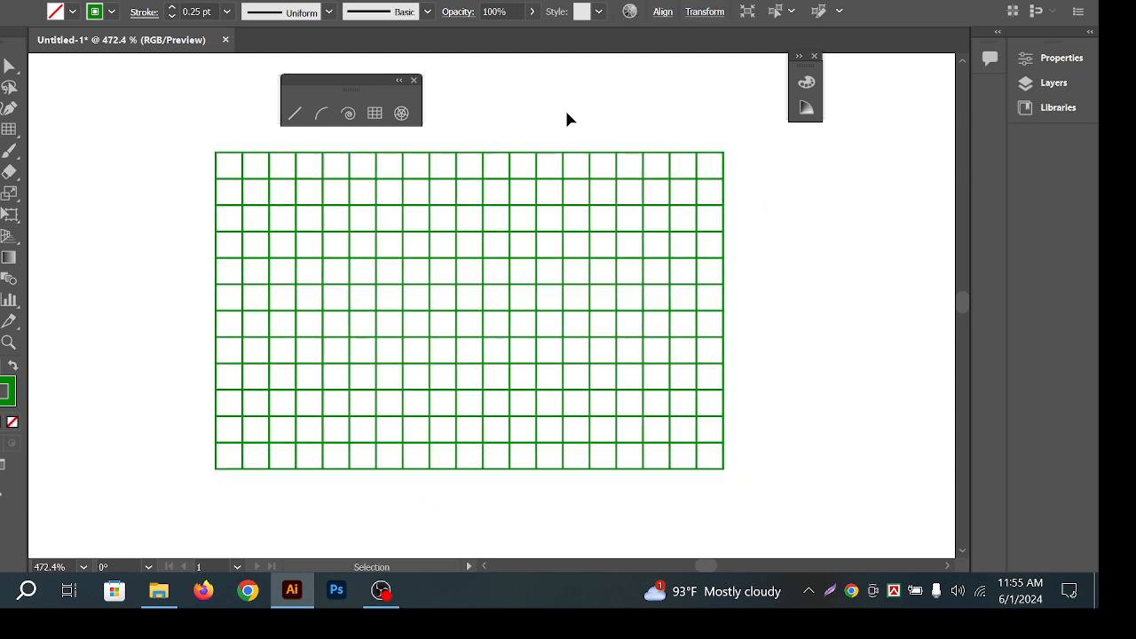
left_click(631, 208)
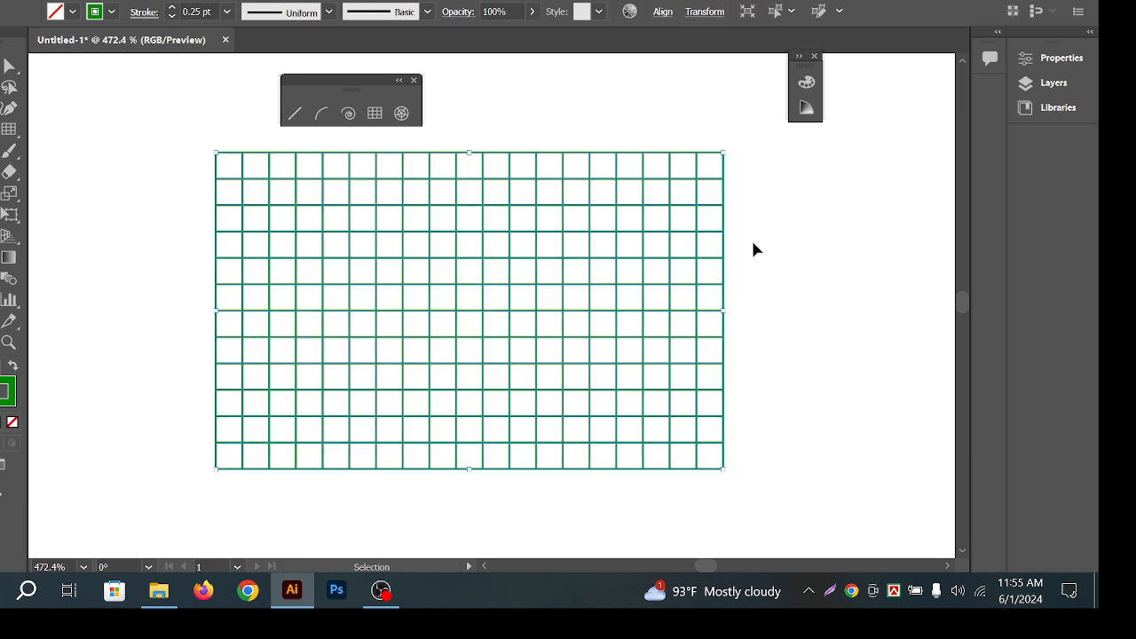
key("Delete")
Draw a new rectangular grid, using the arrow keys to set 5 columns and 9 rows.
left_click(374, 112)
left_click_drag(382, 199, 768, 500)
key("Left")
key("Left")
key("Left")
key("Left")
key("Left")
key("Left")
key("Left")
key("Left")
key("Left")
key("Left")
key("Left")
key("Left")
key("Left")
key("Left")
key("Left")
key("Left")
key("Left")
key("Left")
key("Down")
key("Down")
key("Down")
key("Down")
key("Down")
key("Down")
key("Down")
key("Down")
key("Down")
key("Down")
key("Down")
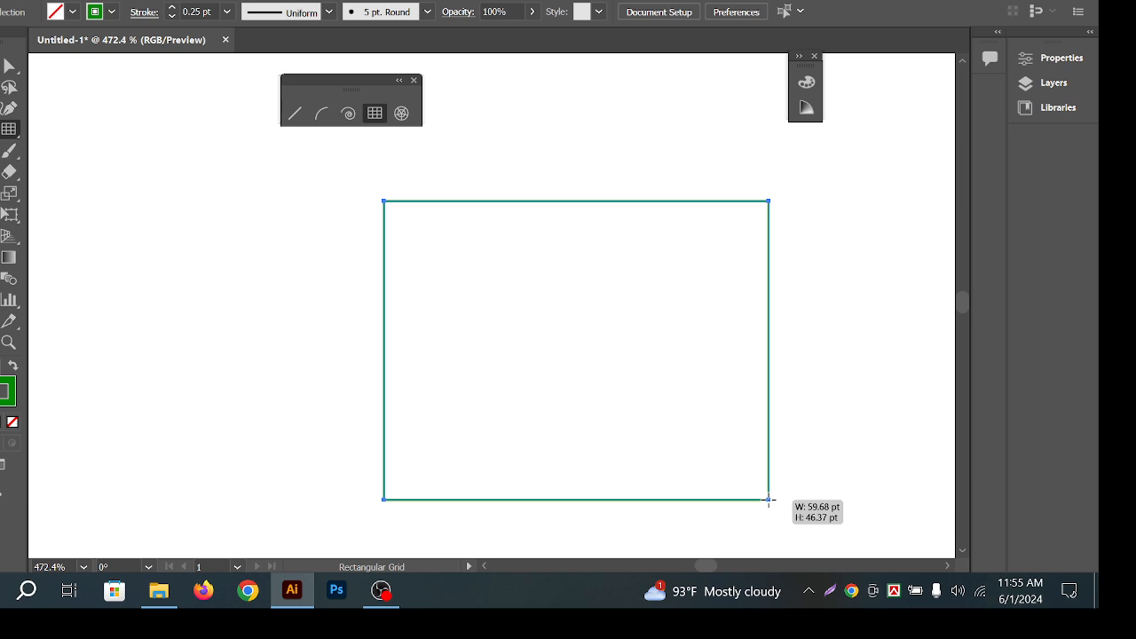
left_click_drag(769, 500, 769, 500)
key("Right")
key("Right")
key("Right")
key("Right")
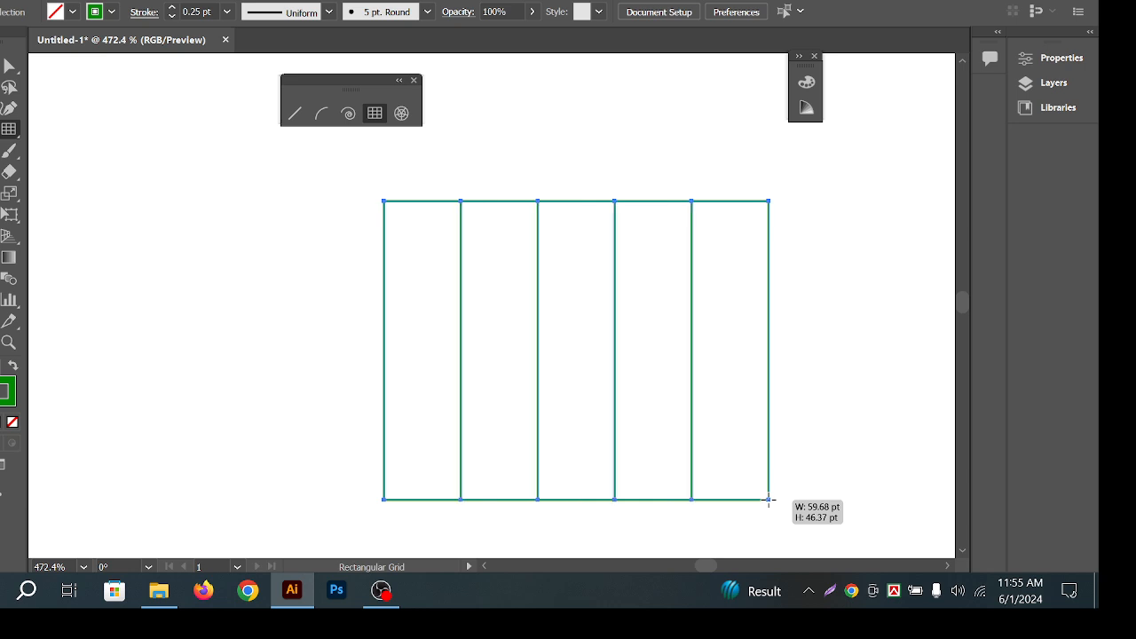
key("Up")
key("Up")
left_click_drag(769, 500, 769, 499)
key("Up")
key("Up")
key("Up")
key("Up")
key("Up")
key("Up")
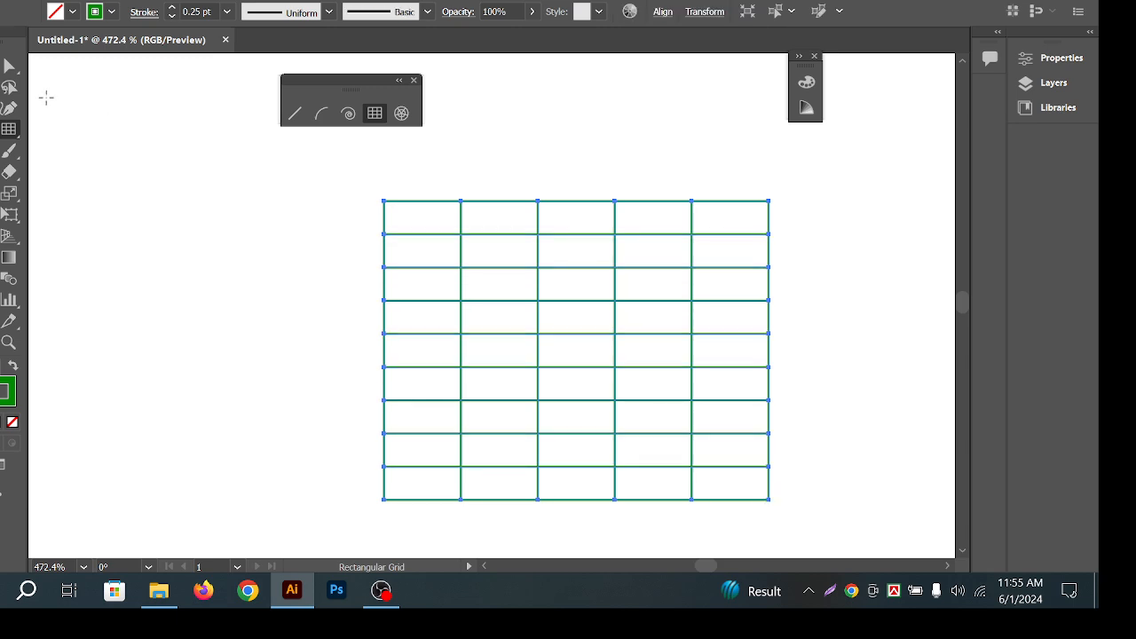
Switch to the Selection tool and select the new grid.
key("v")
left_click_drag(586, 167, 621, 227)
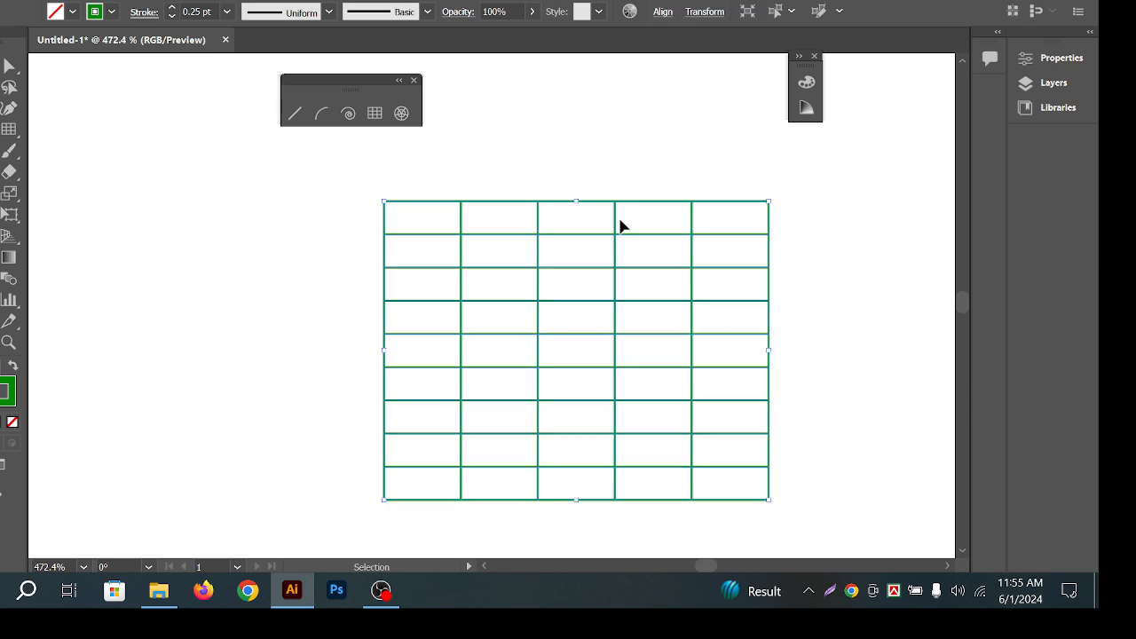
left_click_drag(610, 153, 594, 491)
Zoom and pan onto the small grid, select it and shrink it about its centre.
left_click(605, 391)
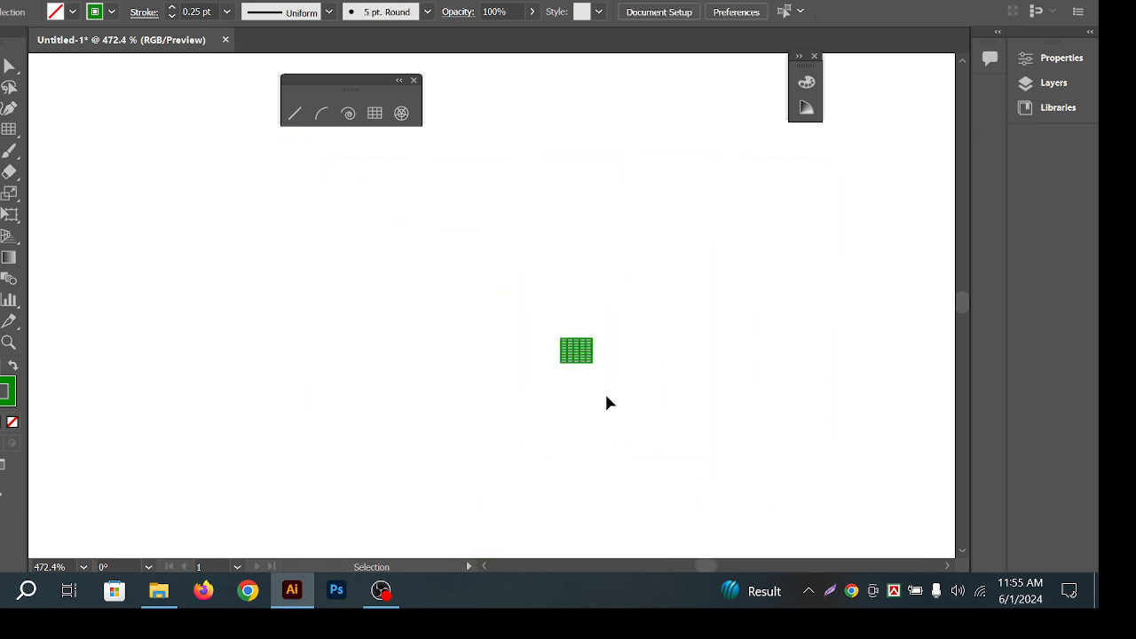
left_click_drag(575, 355, 781, 400)
left_click_drag(635, 367, 782, 404)
left_click_drag(775, 353, 727, 380)
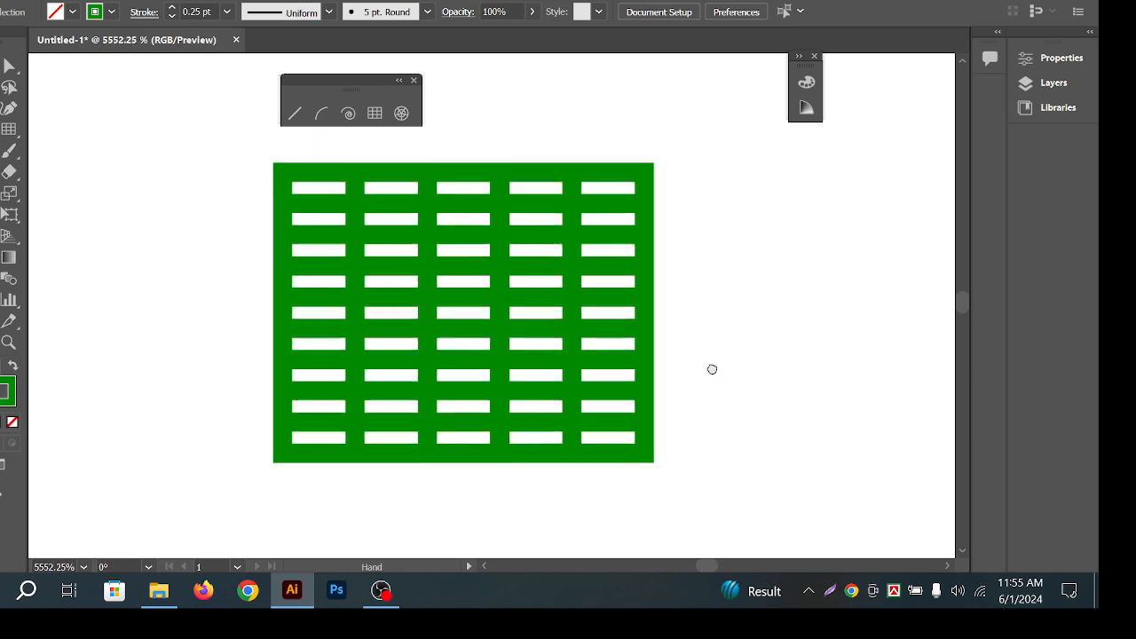
left_click(431, 269)
left_click_drag(568, 358, 542, 359)
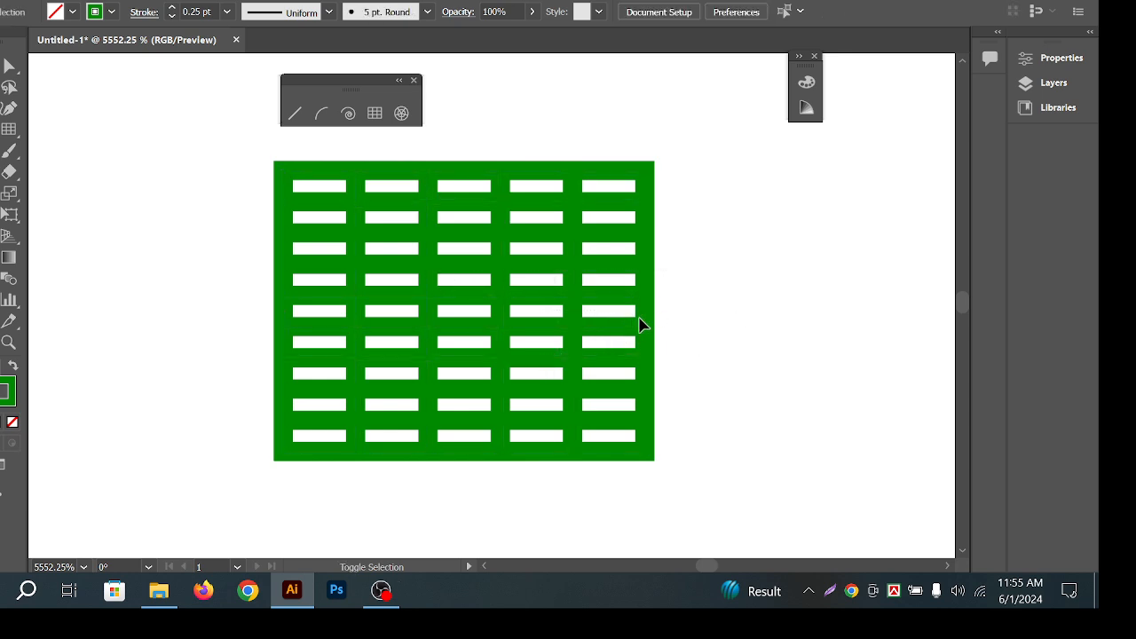
left_click_drag(649, 317, 554, 325)
left_click(693, 318)
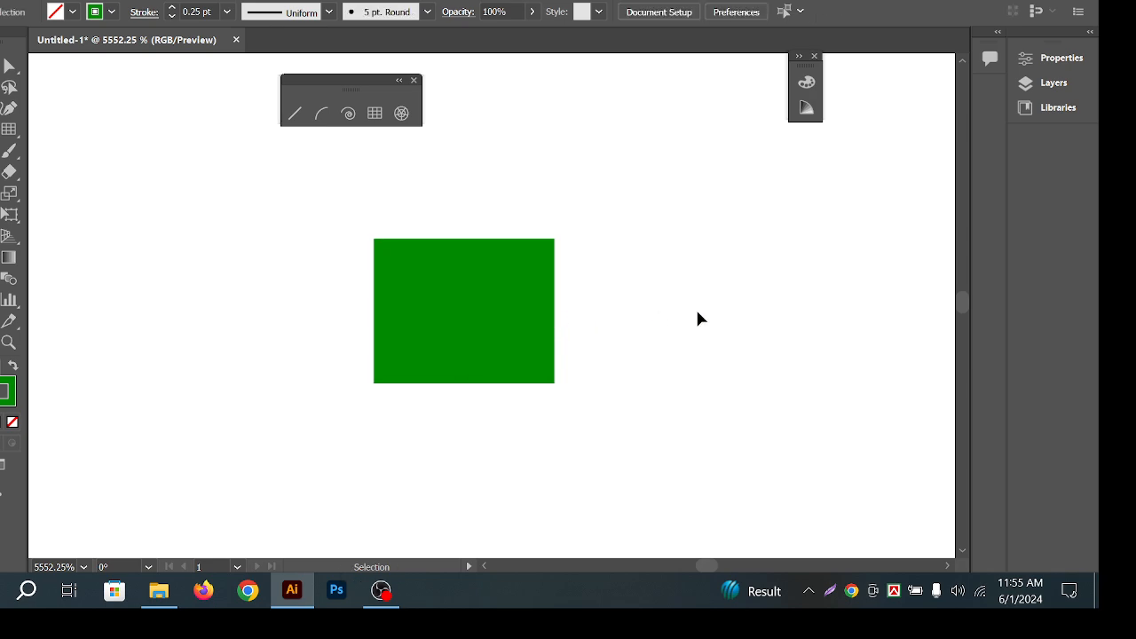
Undo the scaling with Ctrl+Z, then pan around and check the grid by selecting it.
key("a")
key("ctrl+z")
key("ctrl+z")
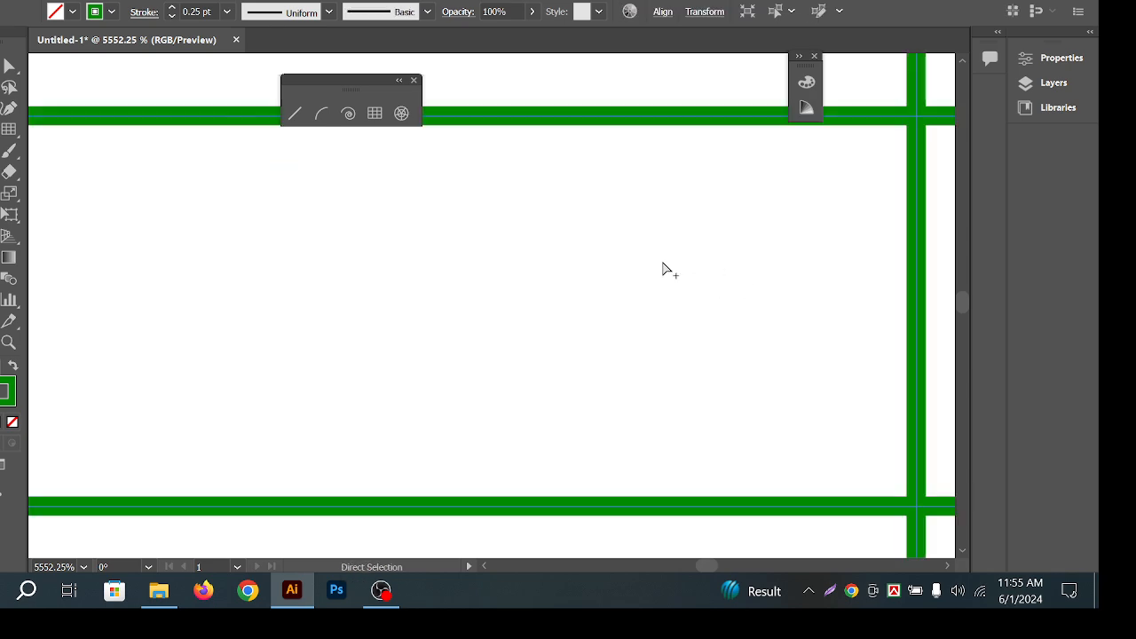
scroll(663, 265, "down", 8)
left_click_drag(773, 230, 681, 249)
key("v")
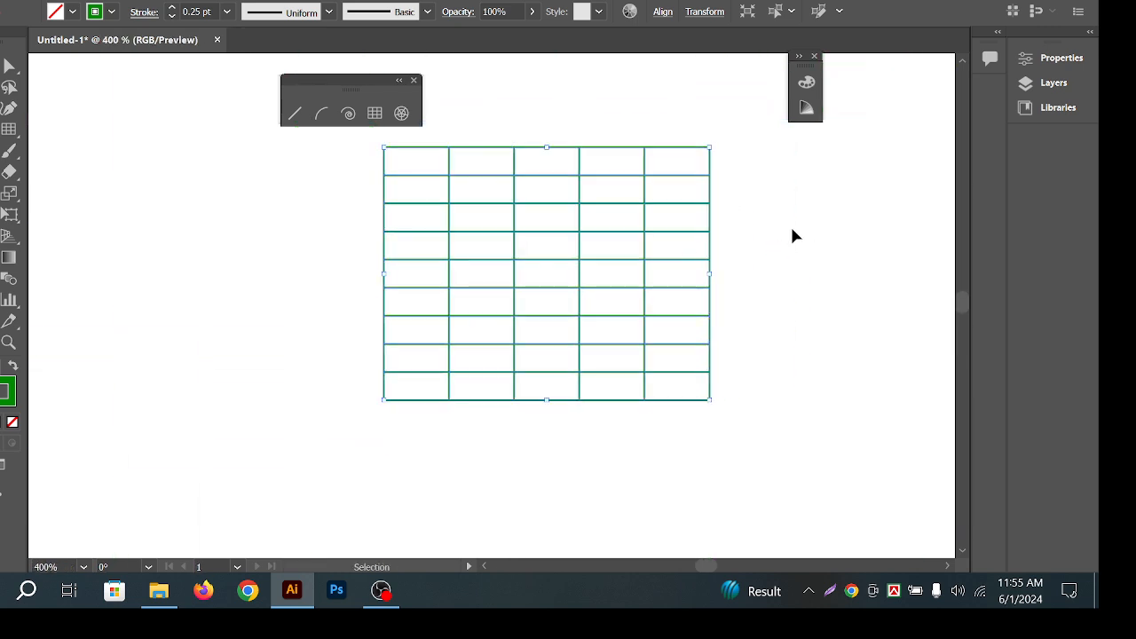
left_click(754, 206)
left_click(613, 254)
left_click(769, 220)
key("space")
left_click_drag(355, 268, 426, 290)
left_click(611, 293)
left_click(769, 184)
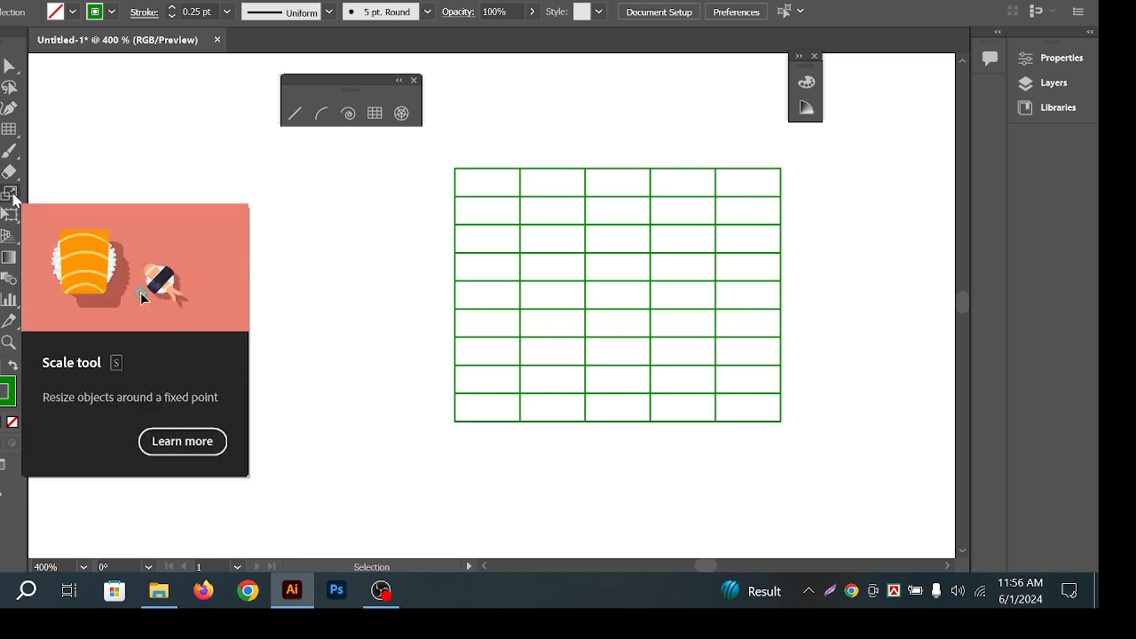
Open the Scale settings, tick Scale Corners, then cancel without scaling.
double_click(12, 199)
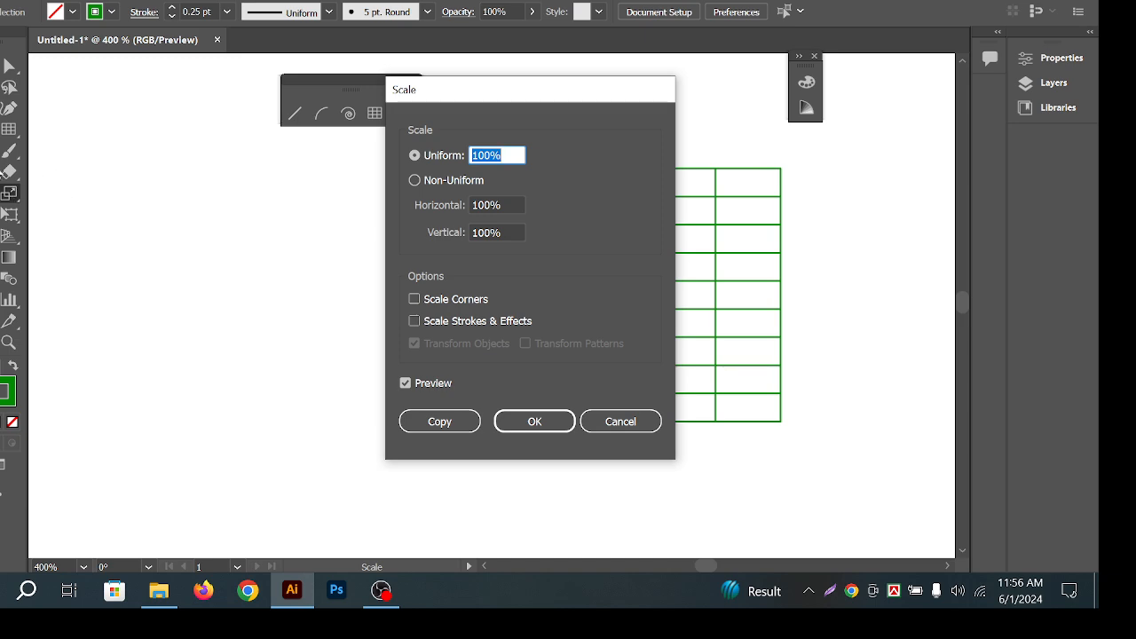
left_click(415, 301)
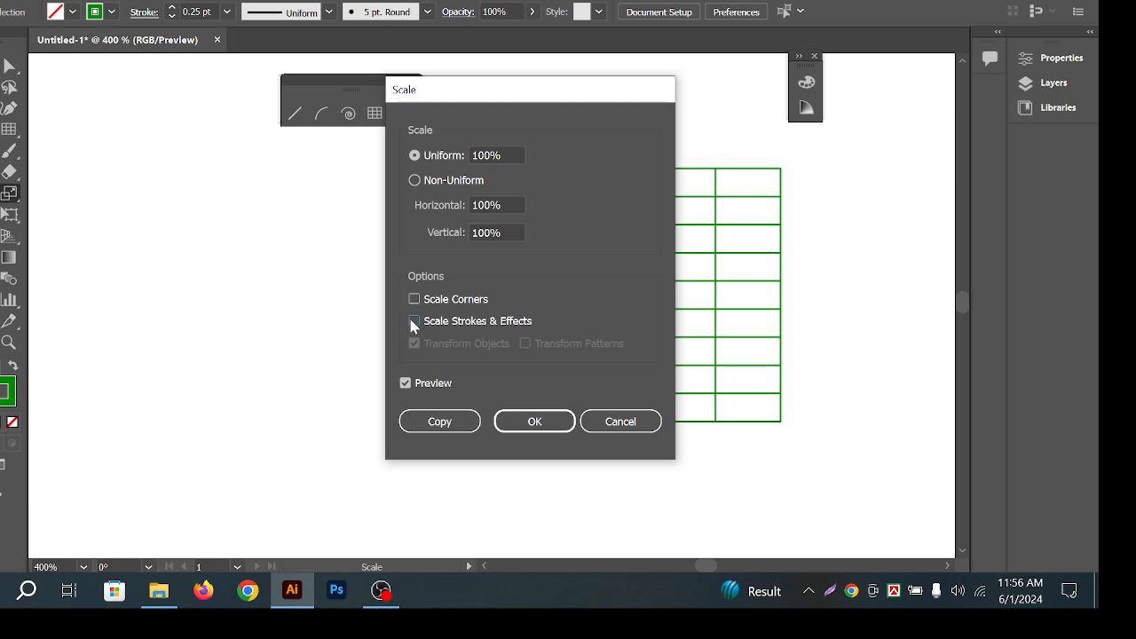
left_click(534, 419)
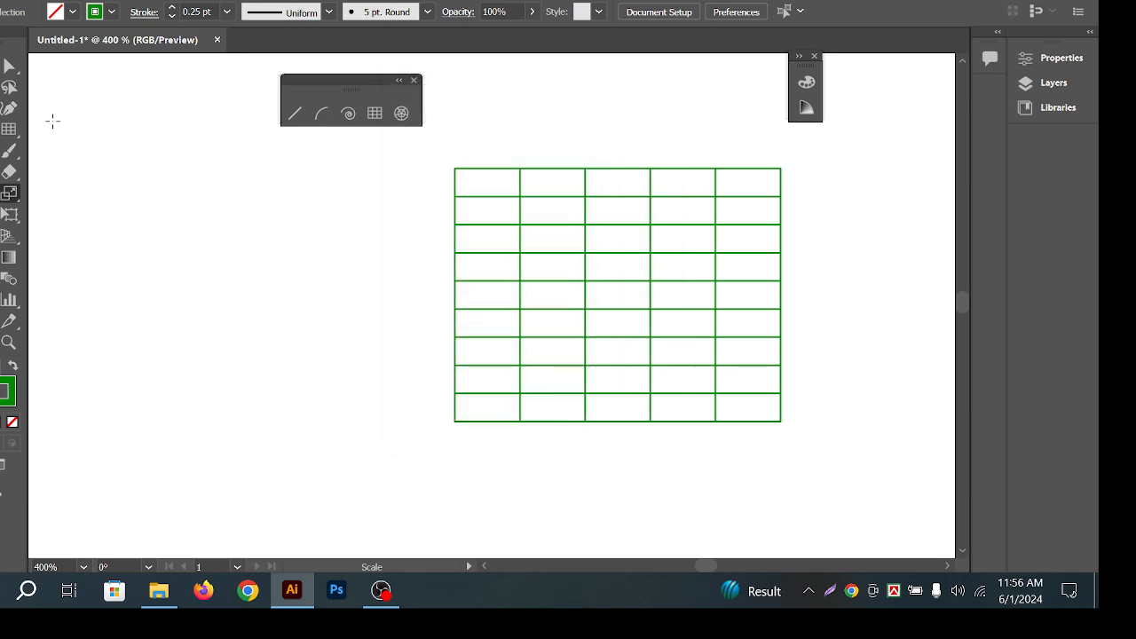
Select the grid and drag a bounding-box handle to shrink it toward its centre.
key("v")
left_click_drag(385, 254, 625, 328)
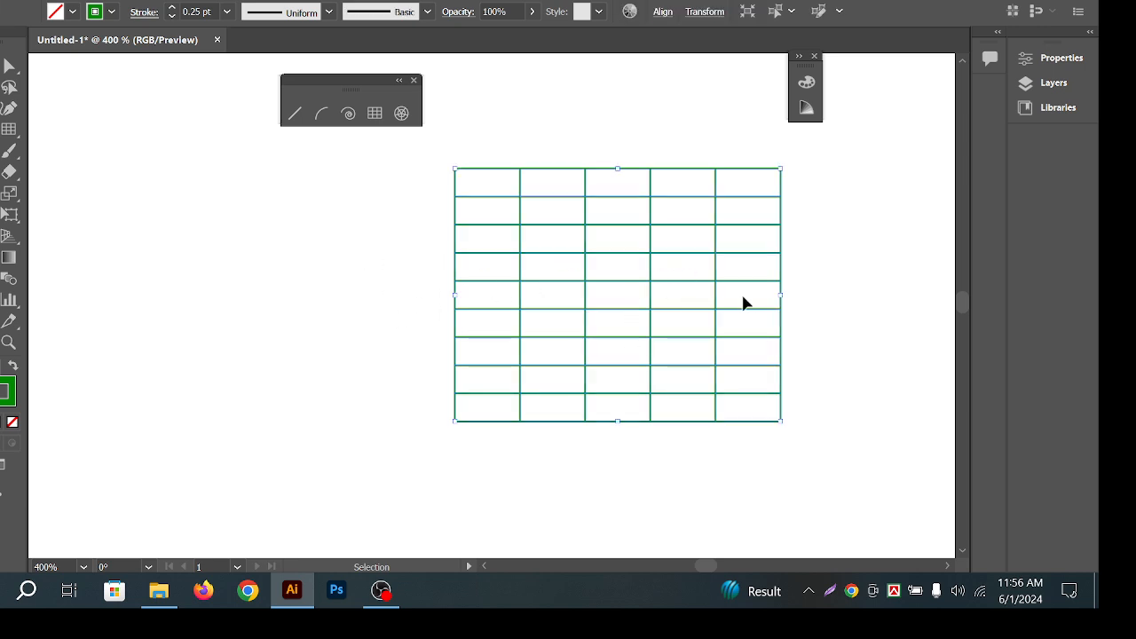
left_click_drag(782, 300, 628, 396)
left_click(693, 319)
Zoom in on the grid, shrink it further proportionally, then undo the last shrink.
key("z")
left_click_drag(618, 296, 959, 451)
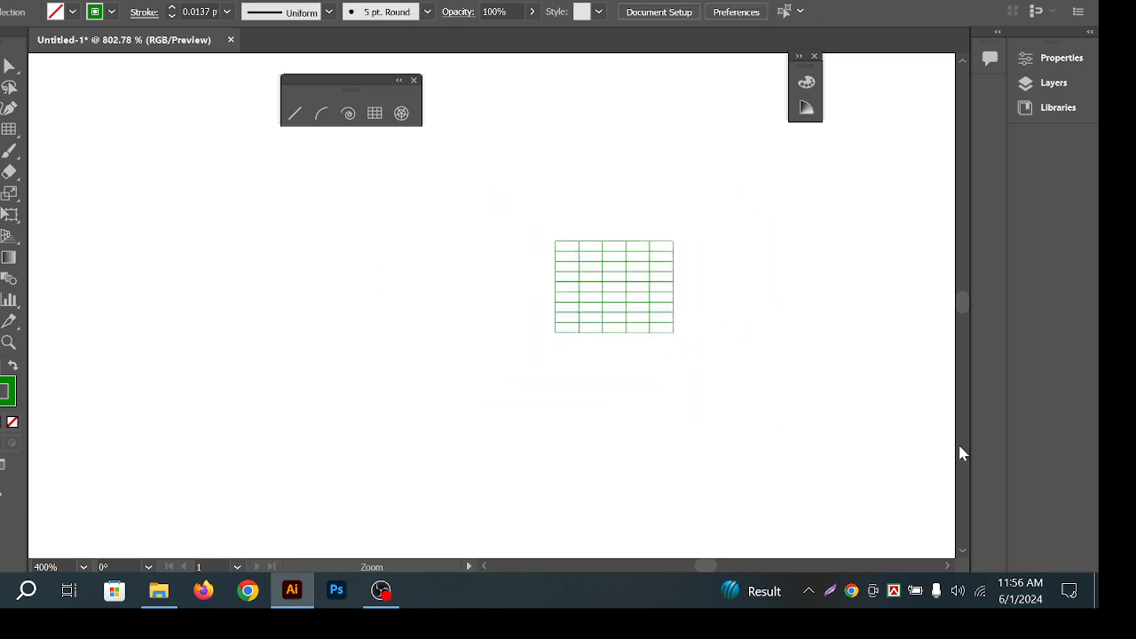
left_click_drag(649, 265, 814, 343)
key("v")
left_click(672, 365)
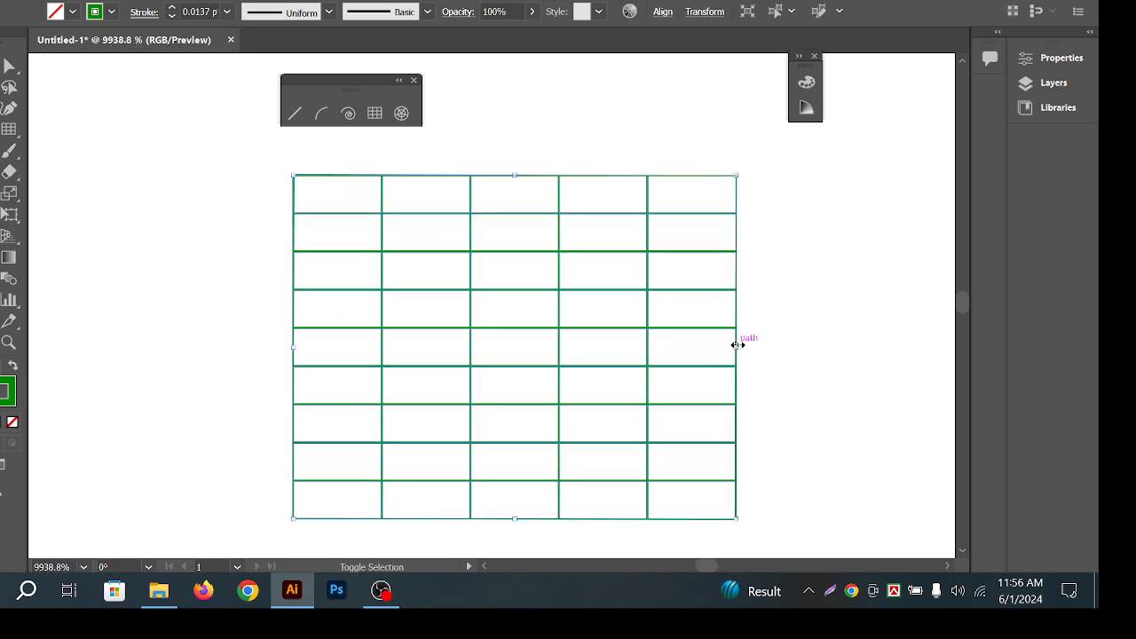
left_click_drag(736, 345, 581, 390)
left_click(815, 363)
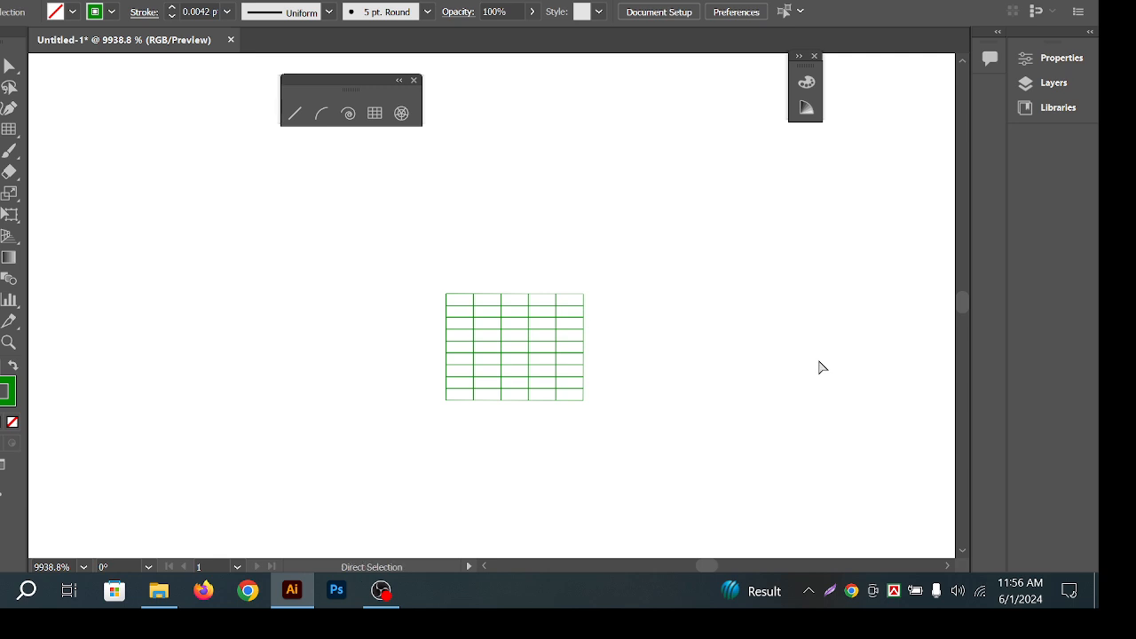
key("ctrl+z")
Select the whole grid and delete it, leaving the artboard empty.
scroll(544, 431, "down", 2)
left_click_drag(608, 362, 520, 322)
left_click(641, 316)
left_click_drag(640, 316, 551, 317)
left_click_drag(404, 253, 731, 401)
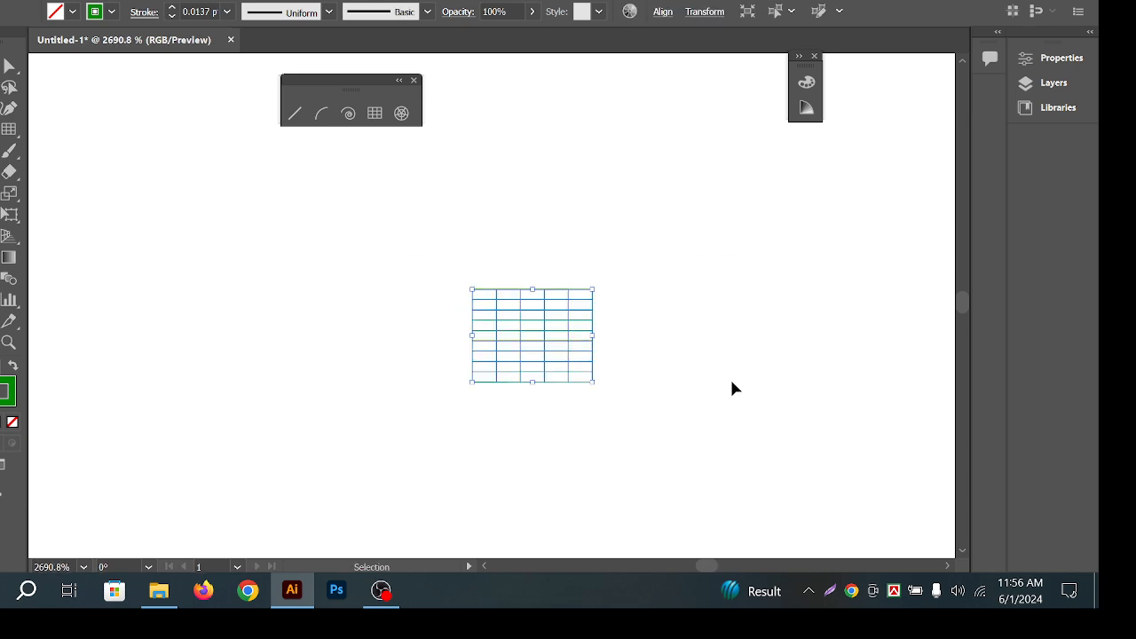
key("Delete")
key("z")
left_click(573, 261, "alt")
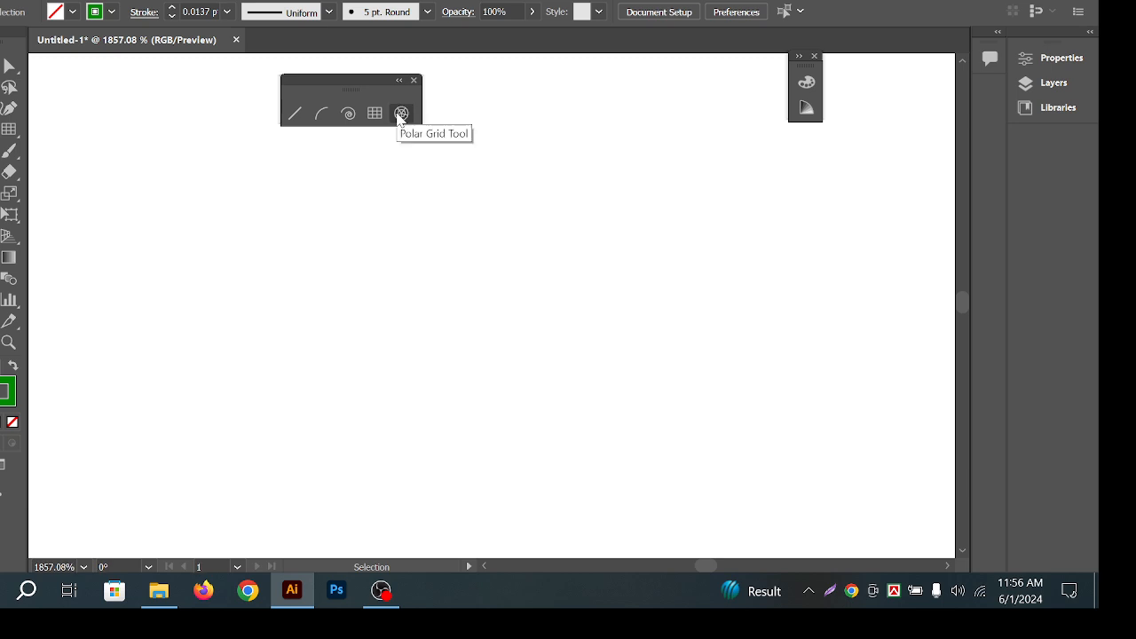
left_click(400, 116)
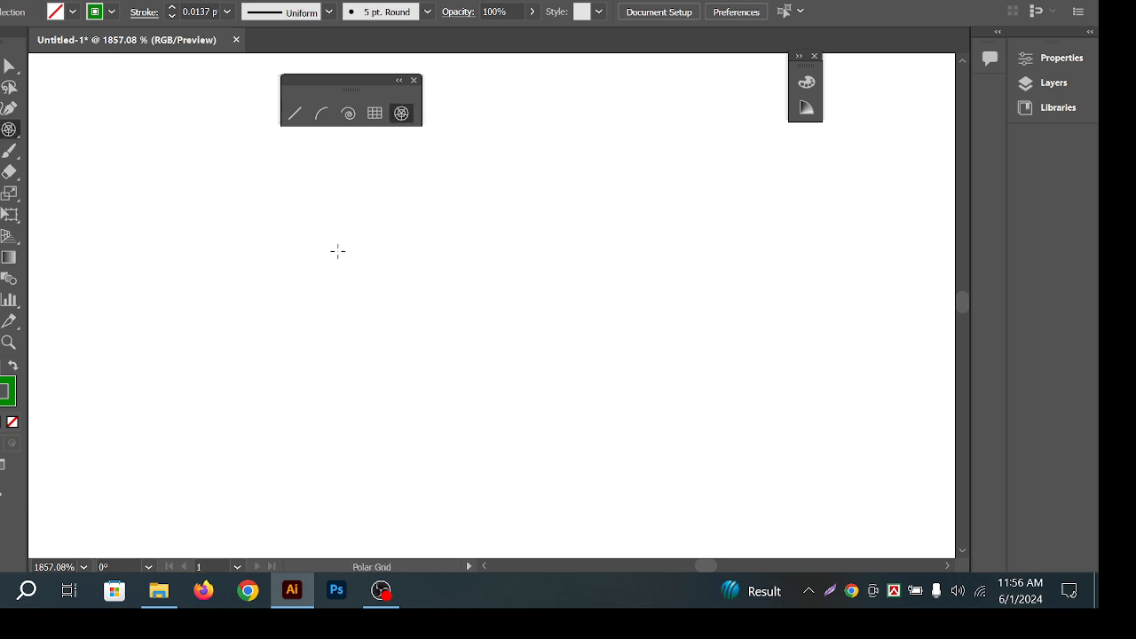
left_click_drag(346, 239, 610, 510)
key("Up")
key("Up")
key("Up")
key("Up")
key("Down")
key("Down")
key("Down")
key("Down")
key("Down")
key("Down")
key("Down")
key("Down")
key("Up")
key("Up")
key("Up")
key("Up")
key("Down")
key("Down")
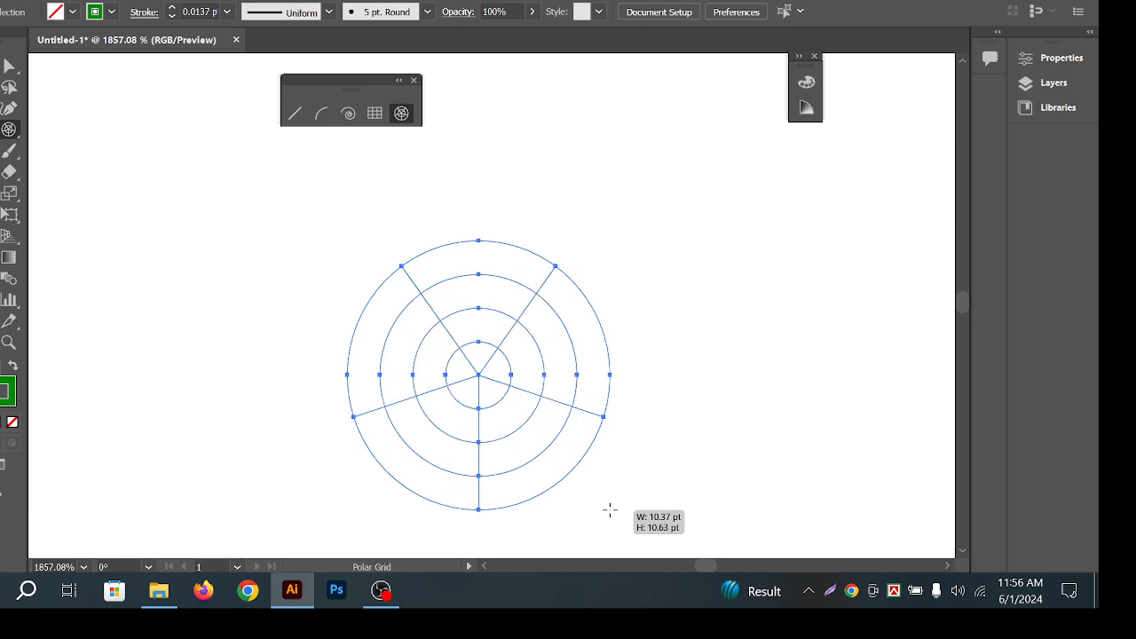
left_click_drag(610, 510, 643, 506)
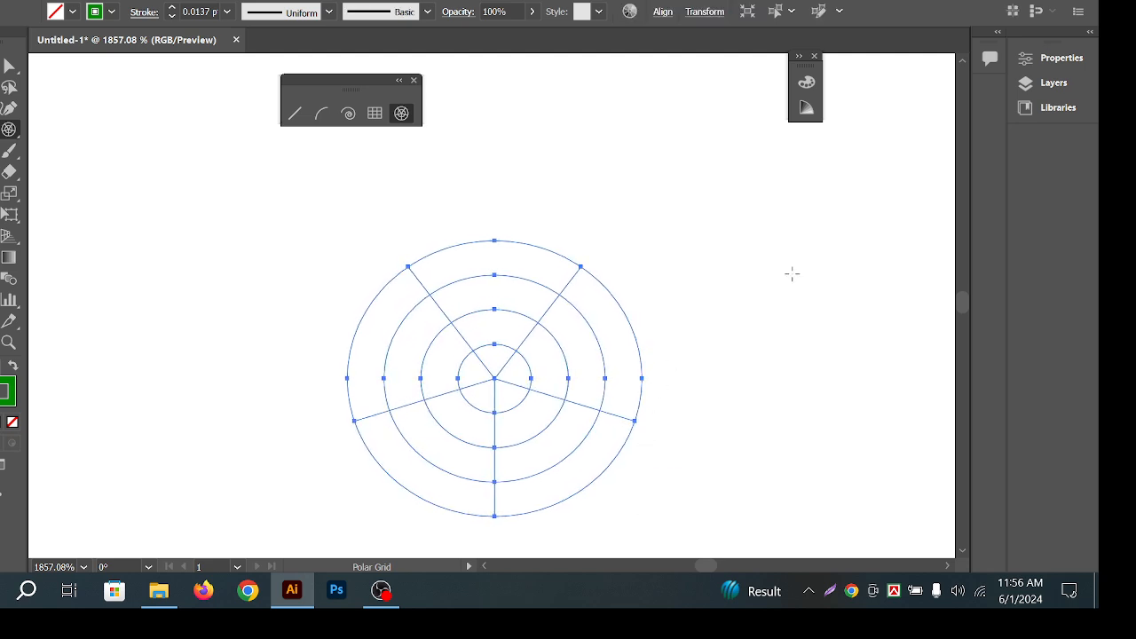
left_click_drag(496, 263, 748, 505)
key("Down")
key("Up")
key("Left")
key("Left")
key("Left")
key("Left")
key("Left")
key("Right")
key("Left")
key("Up")
key("Down")
key("Up")
key("Up")
key("Up")
key("Up")
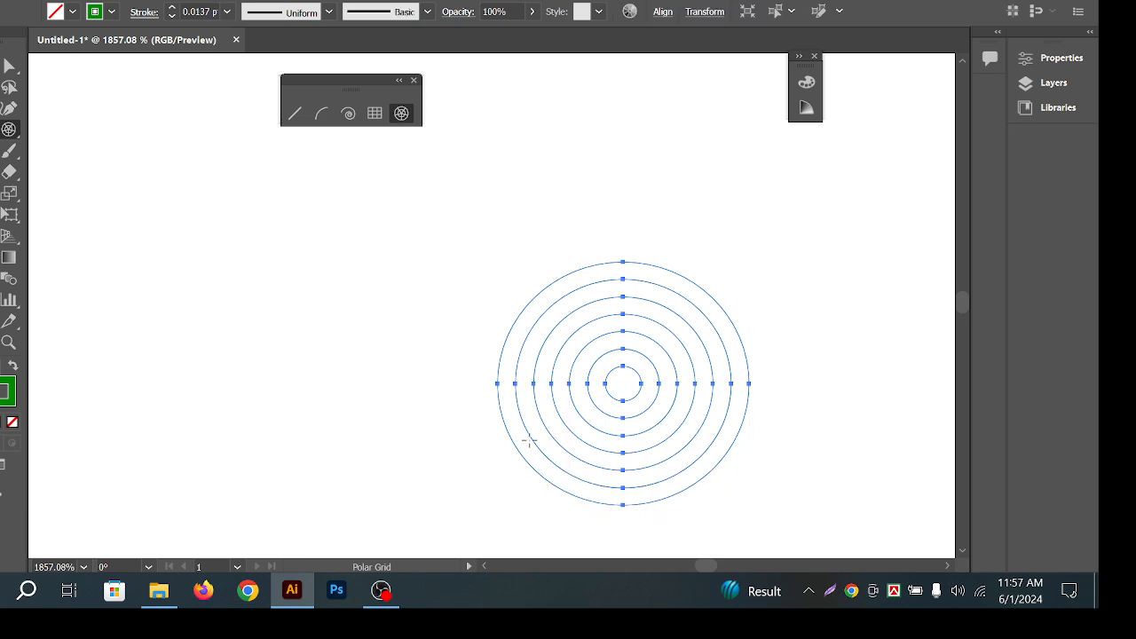
key("v")
left_click_drag(602, 199, 845, 385)
left_click(835, 387)
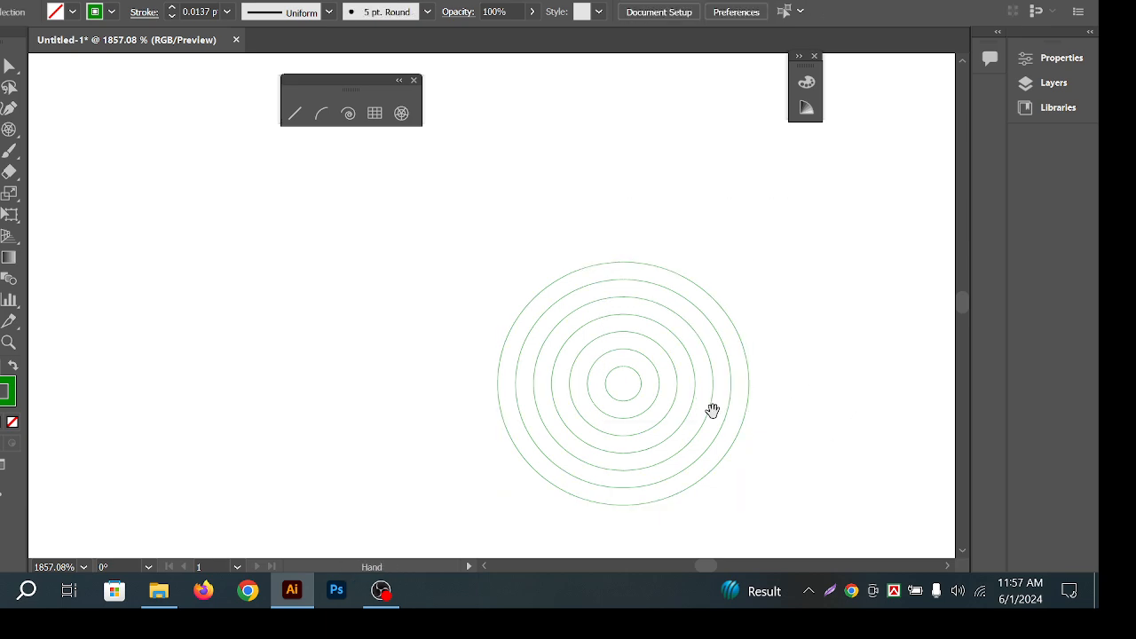
left_click_drag(712, 411, 722, 404)
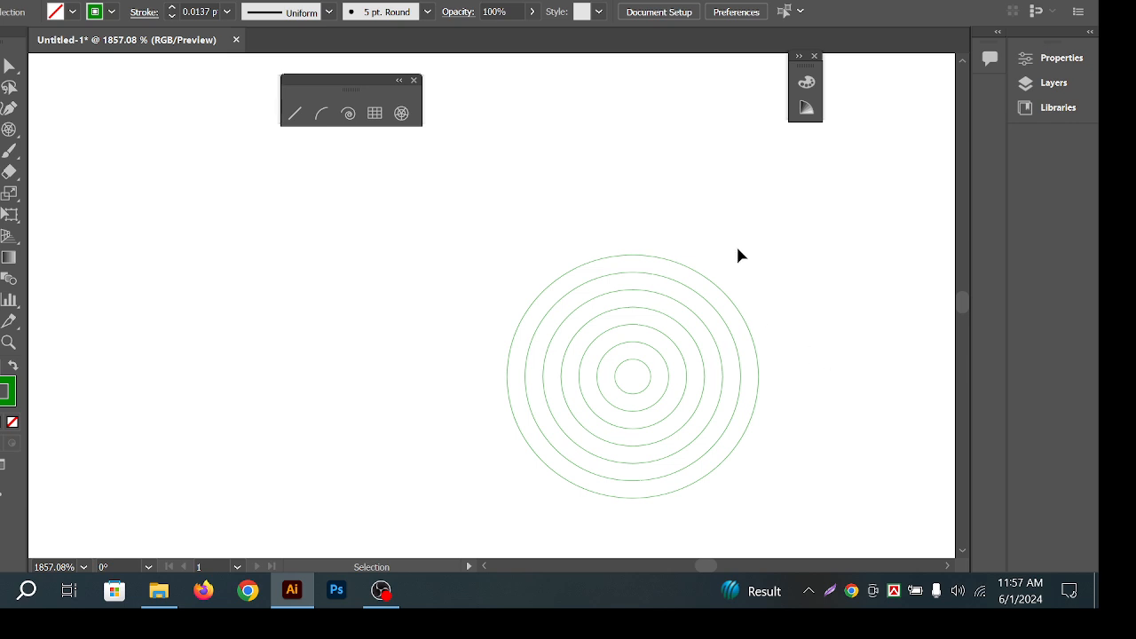
left_click_drag(677, 325, 582, 213)
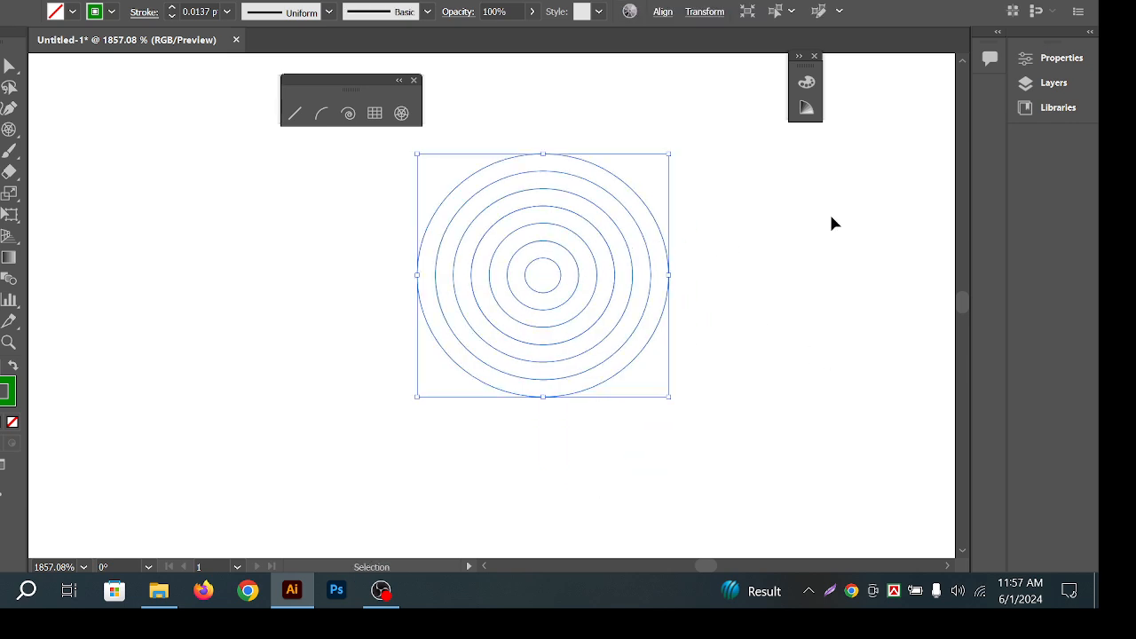
left_click(831, 222)
left_click(588, 289)
left_click(745, 271)
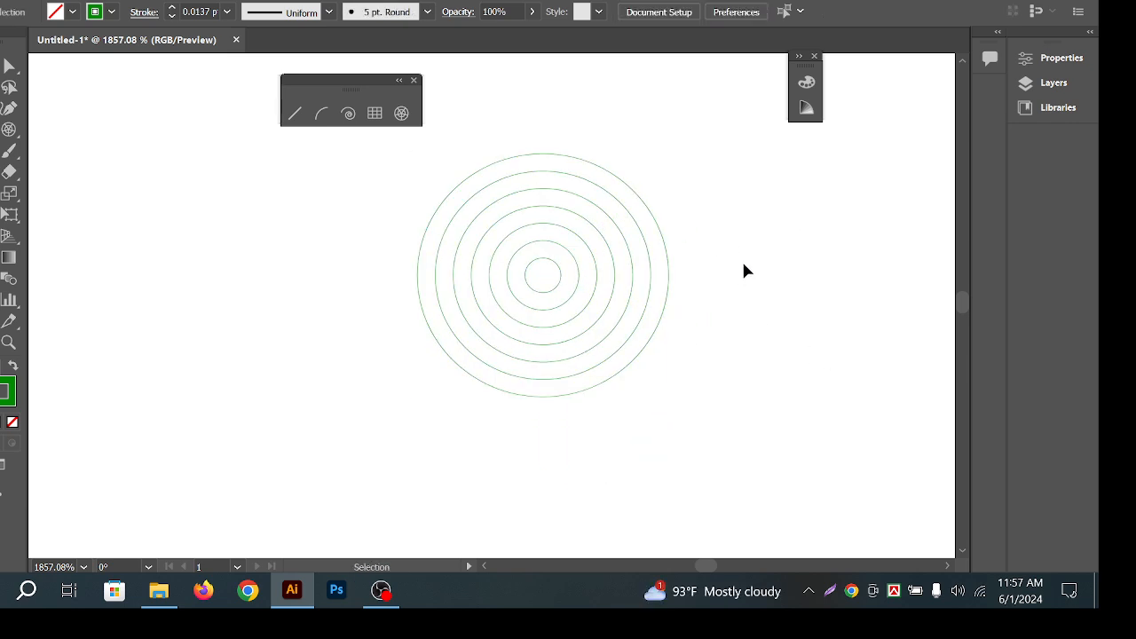
left_click(666, 293)
left_click(803, 309)
key("ctrl+space")
left_click_drag(500, 235, 620, 219)
left_click_drag(758, 196, 486, 311)
left_click_drag(281, 235, 502, 325)
left_click_drag(305, 223, 502, 316)
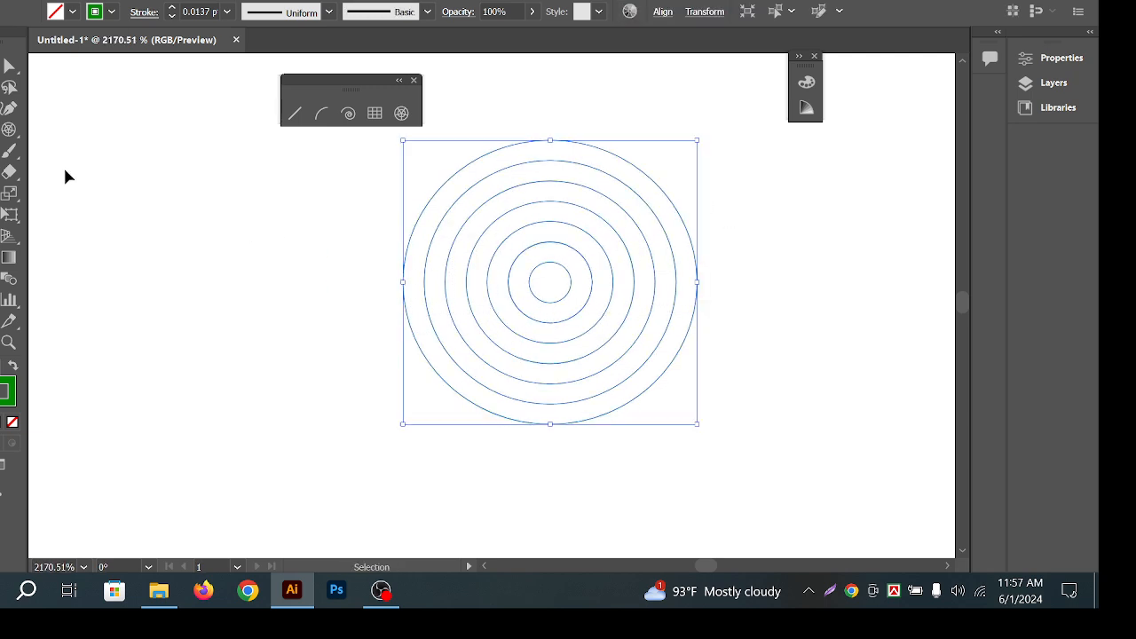
left_click(10, 66)
left_click(27, 79)
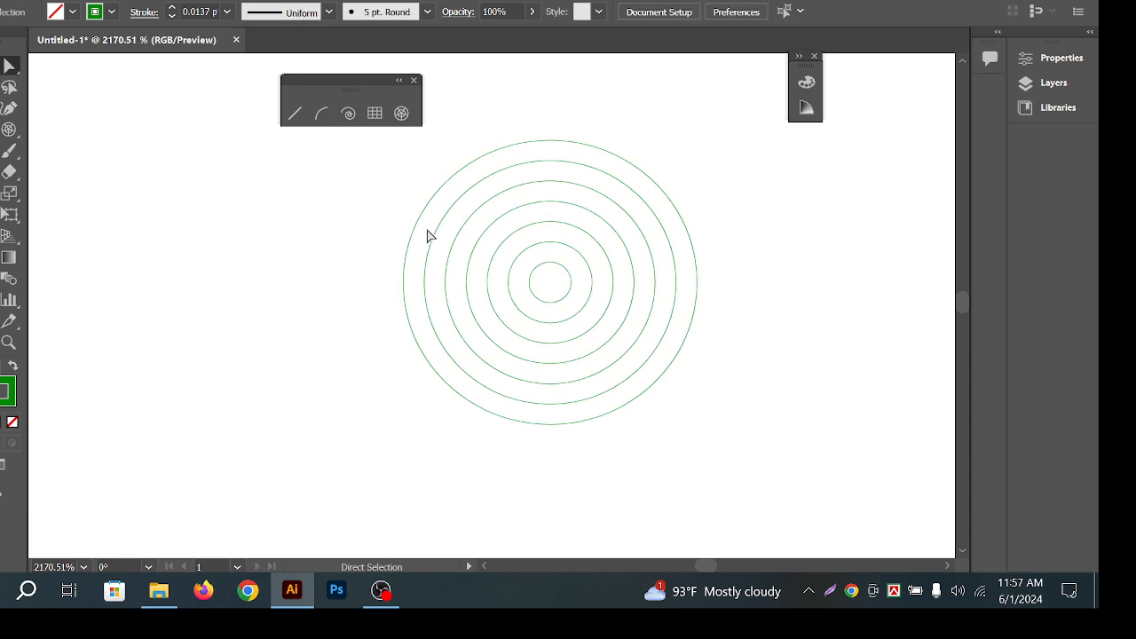
left_click_drag(595, 114, 820, 408)
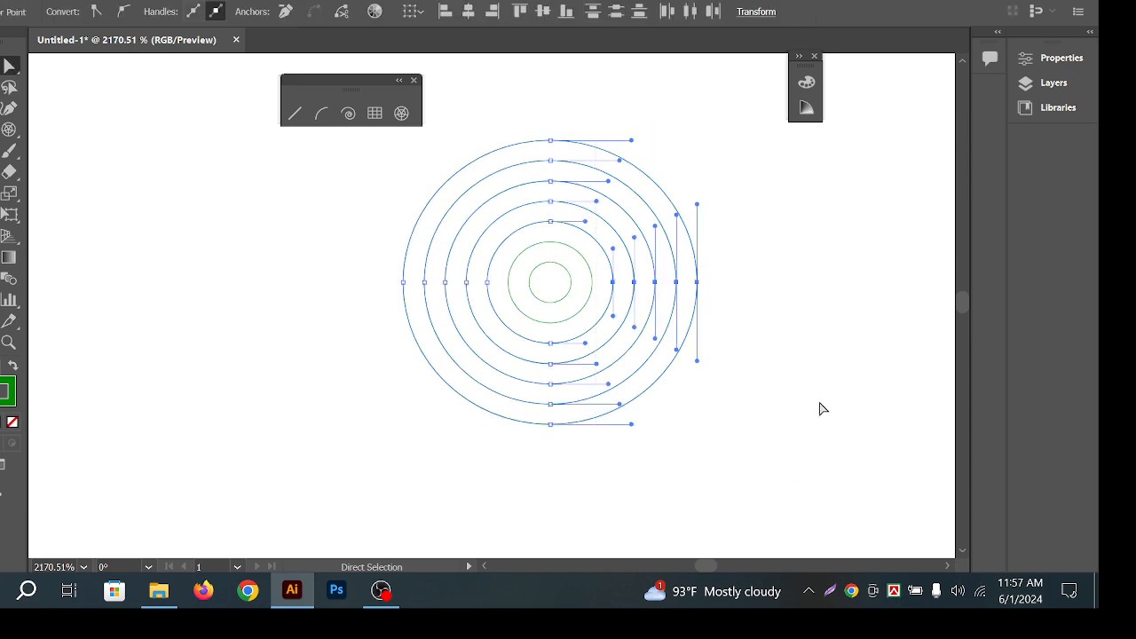
key("Delete")
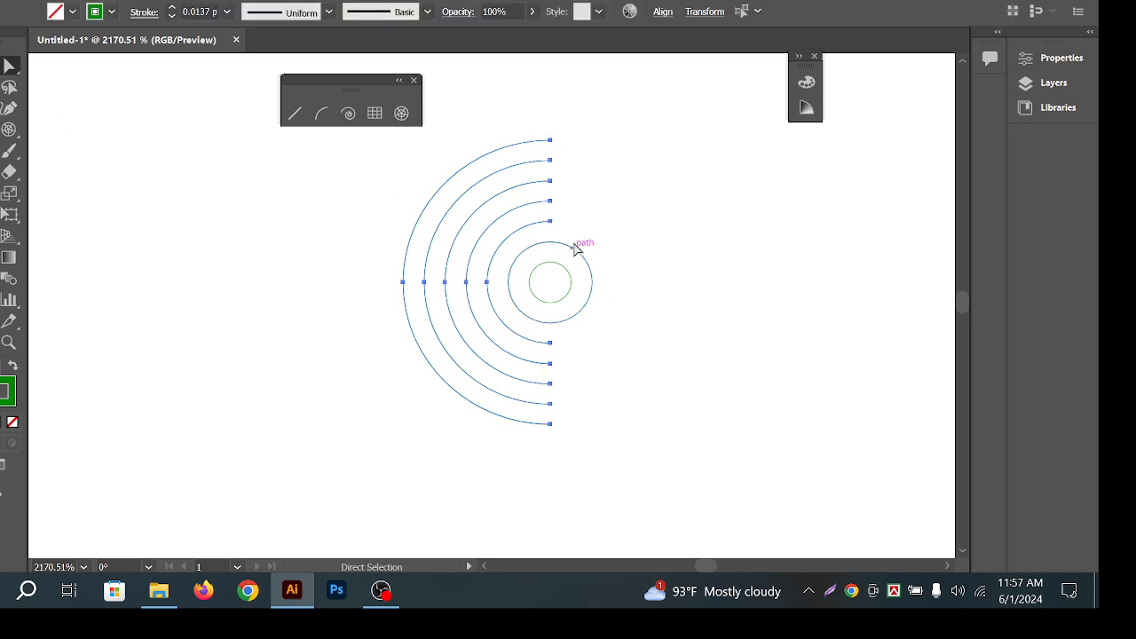
left_click_drag(568, 229, 643, 353)
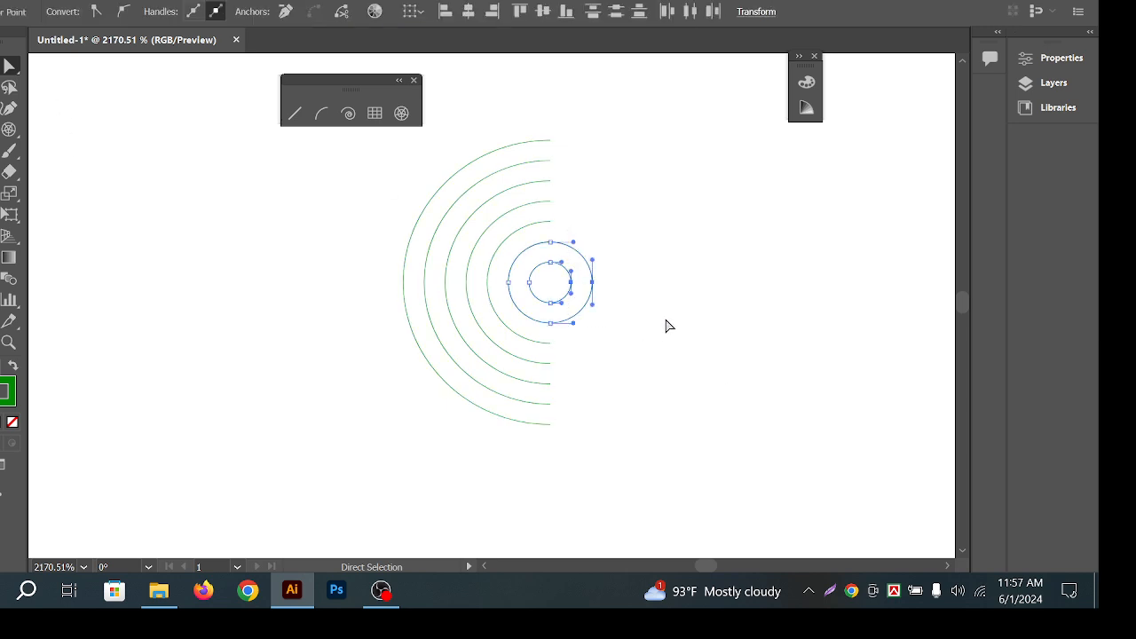
key("Delete")
key("v")
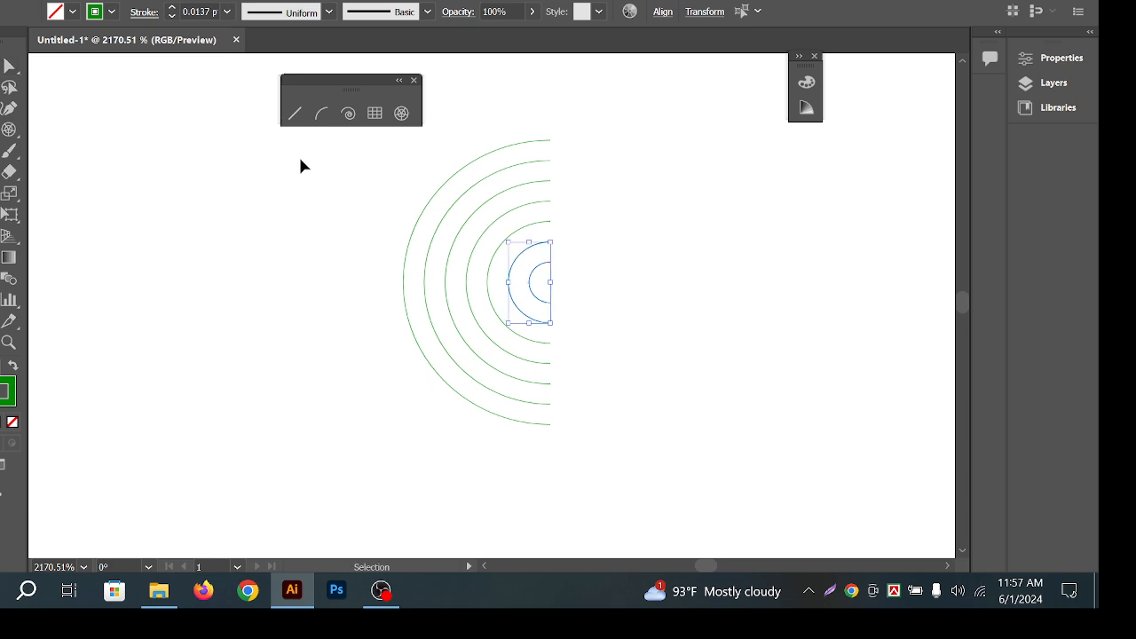
left_click_drag(400, 186, 720, 390)
left_click_drag(551, 134, 674, 241)
left_click(675, 243)
key("ctrl+a")
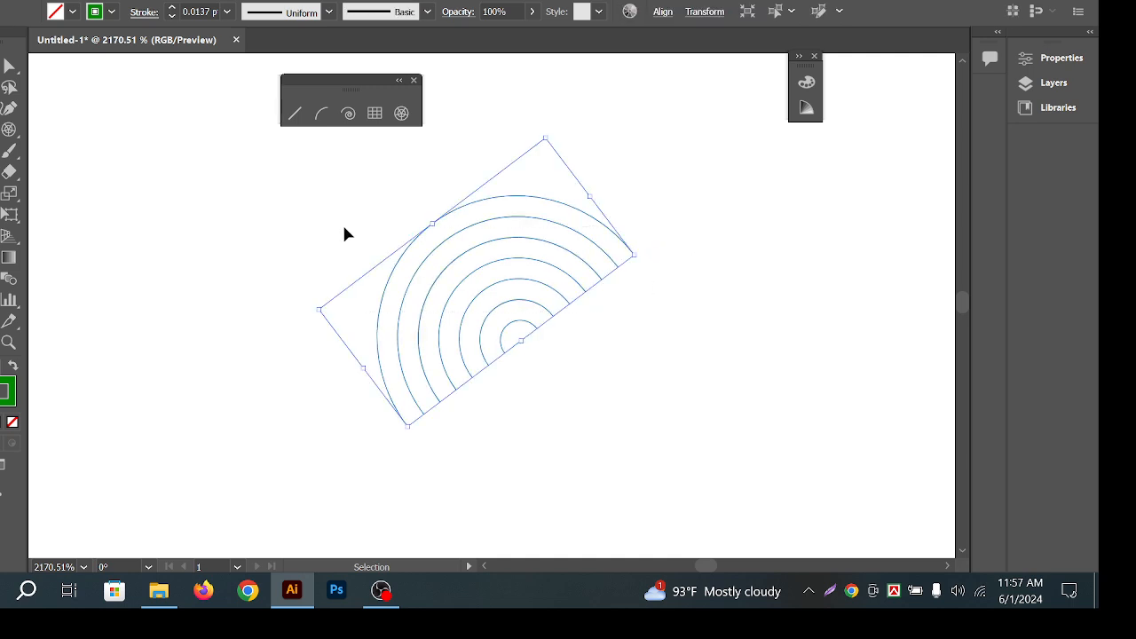
key("Delete")
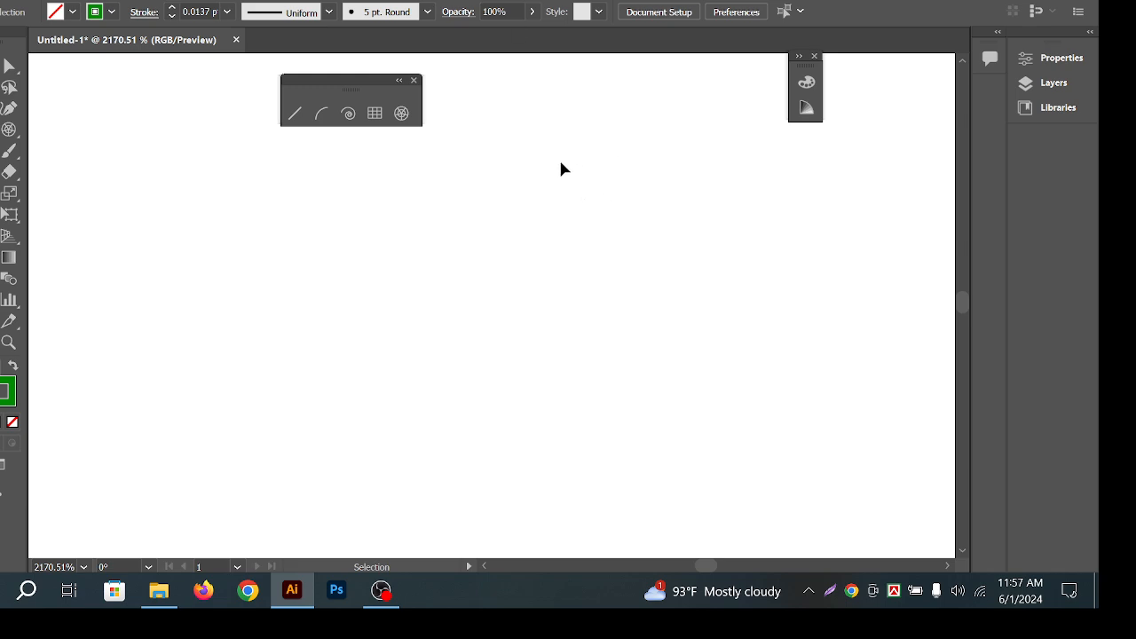
Browse the width profile list and Properties panel, then pick the Line Segment Tool.
left_click(329, 13)
left_click(594, 176)
mouse_move(2, 151)
left_mouse_down()
mouse_move(32, 164)
mouse_move(21, 116)
mouse_move(1, 129)
left_mouse_up()
left_click(1065, 57)
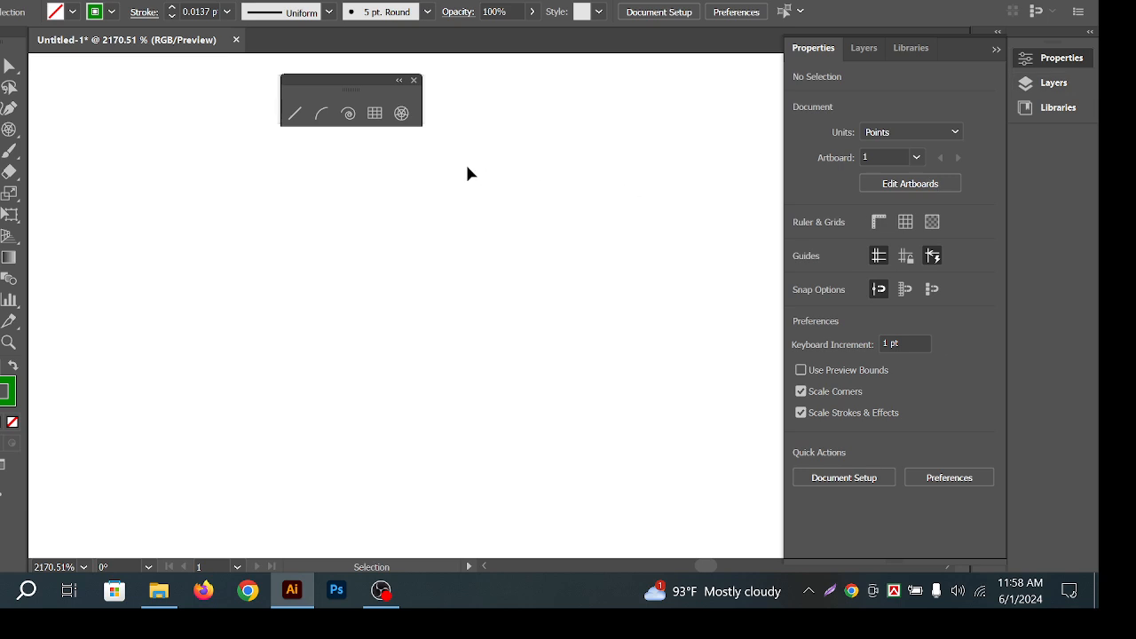
left_click(1075, 62)
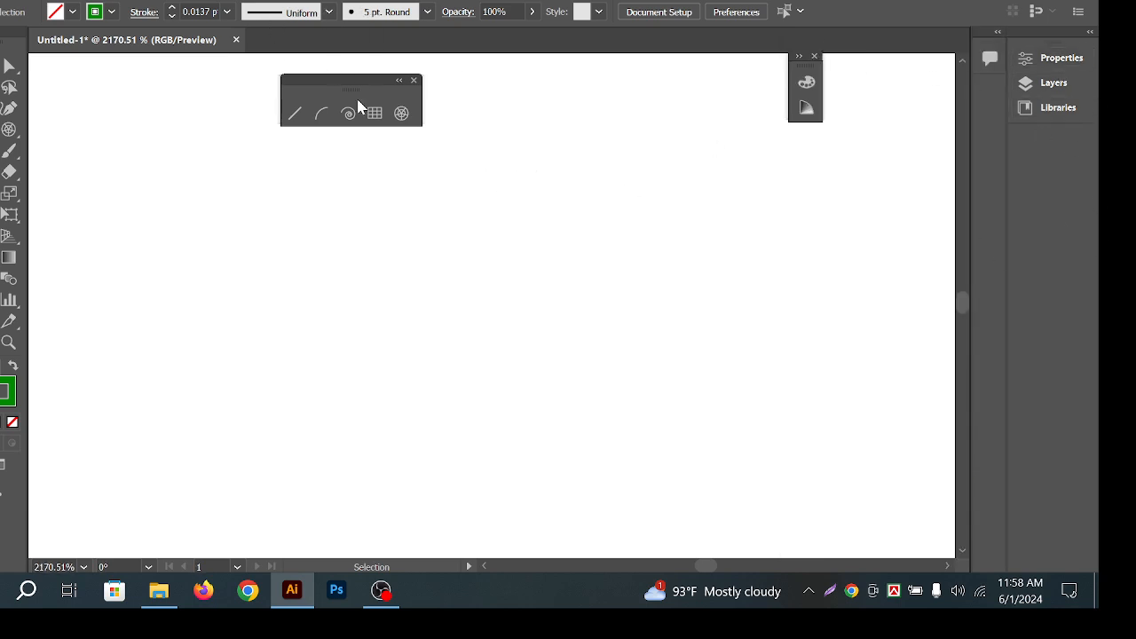
left_click(297, 113)
Draw a trial horizontal line with a 10 pt stroke, then undo it and a diagonal line.
mouse_move(235, 228)
left_mouse_down()
mouse_move(334, 246)
mouse_move(444, 228)
mouse_move(428, 228)
left_mouse_up()
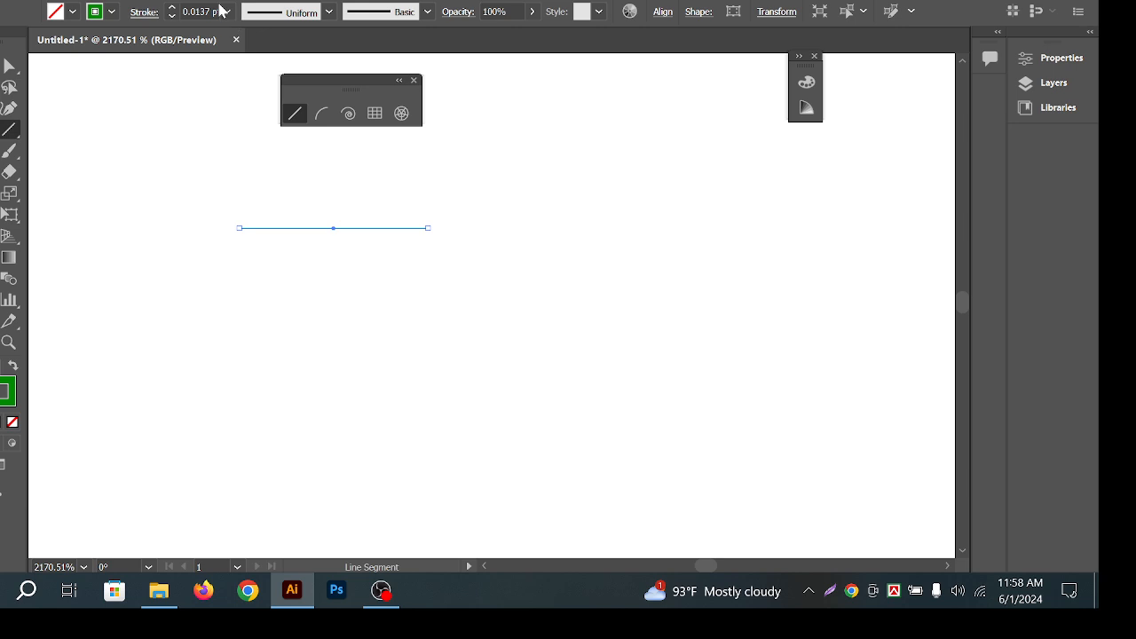
left_click(227, 11)
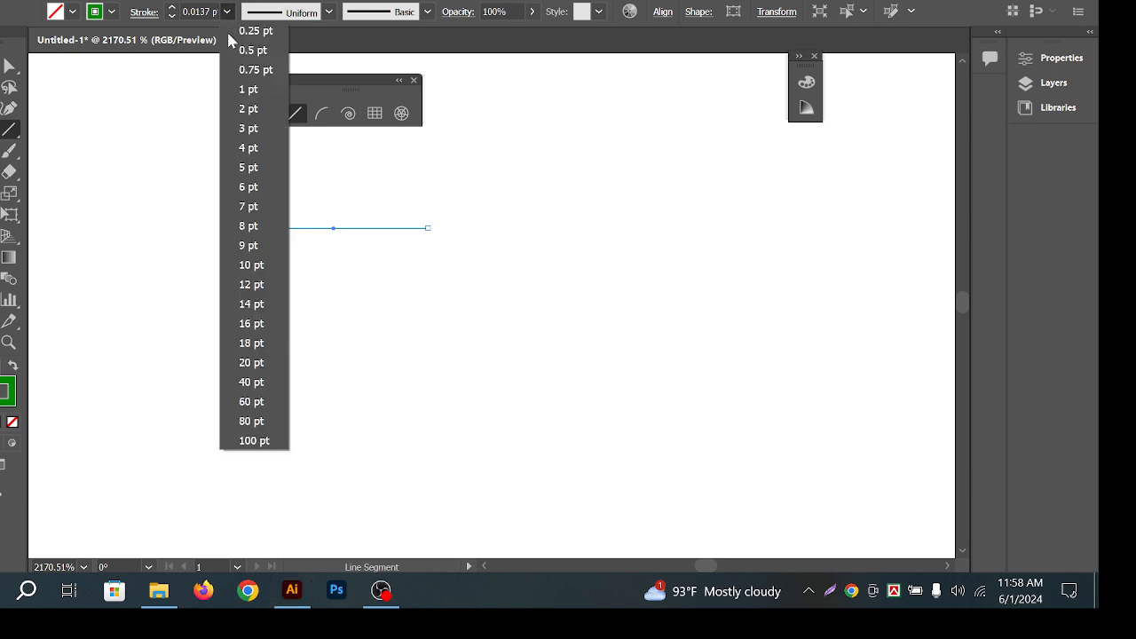
left_click(255, 264)
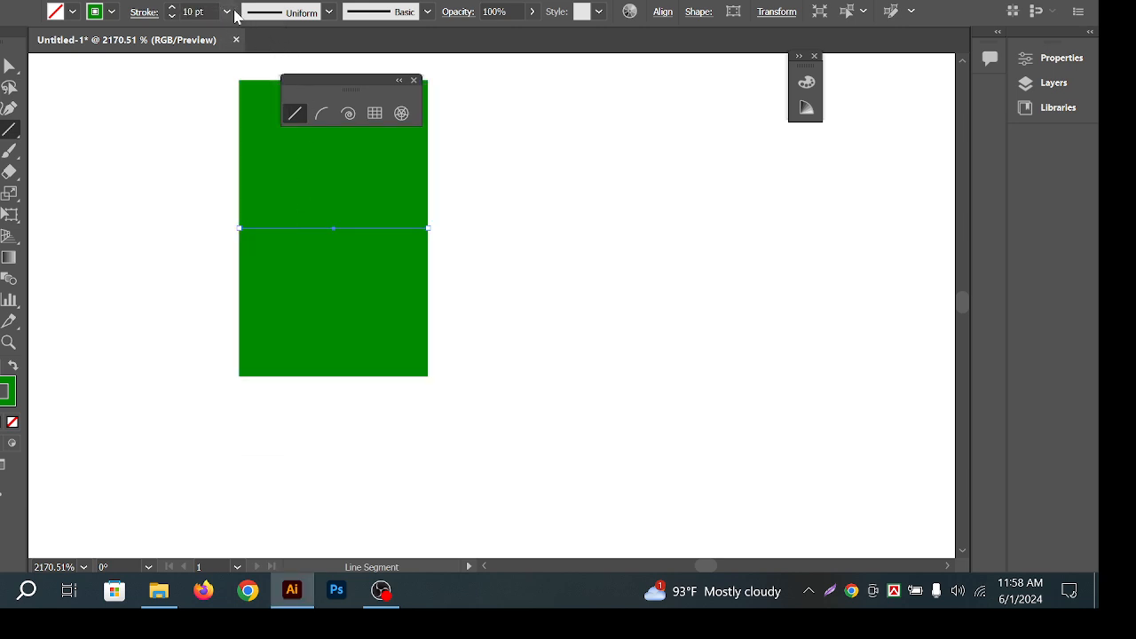
key("ctrl+space")
left_click_drag(541, 204, 335, 226)
key("ctrl+z")
left_click_drag(170, 216, 438, 275)
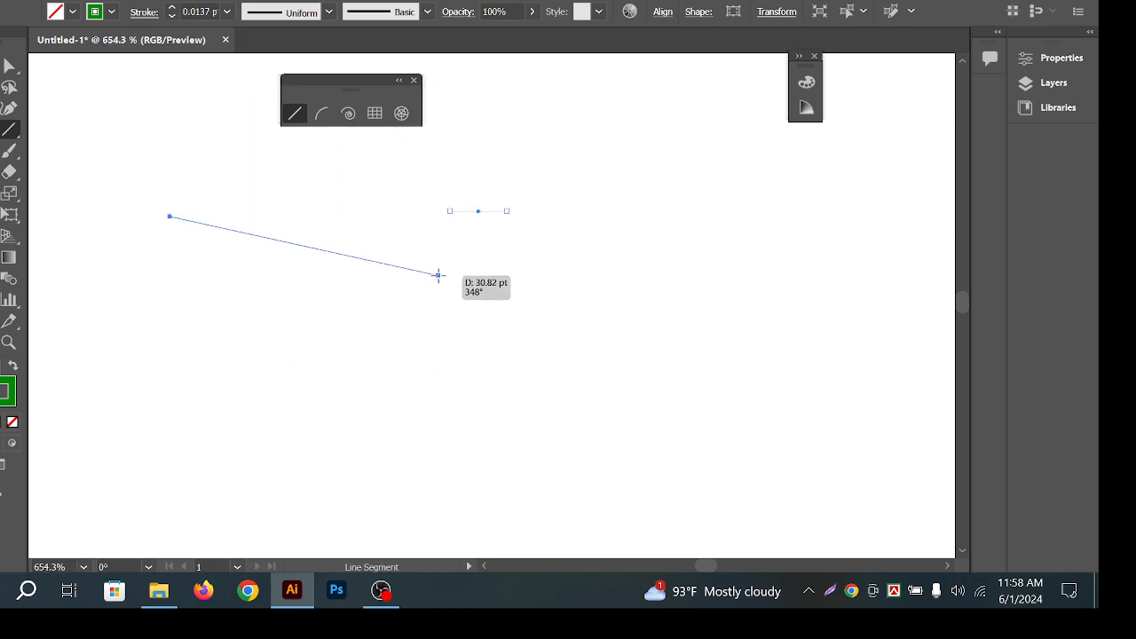
key("ctrl+z")
key("ctrl+z")
Draw a long horizontal line across the page and give it a 4 pt stroke.
mouse_move(181, 223)
left_mouse_down()
mouse_move(482, 236)
mouse_move(609, 223)
left_mouse_up()
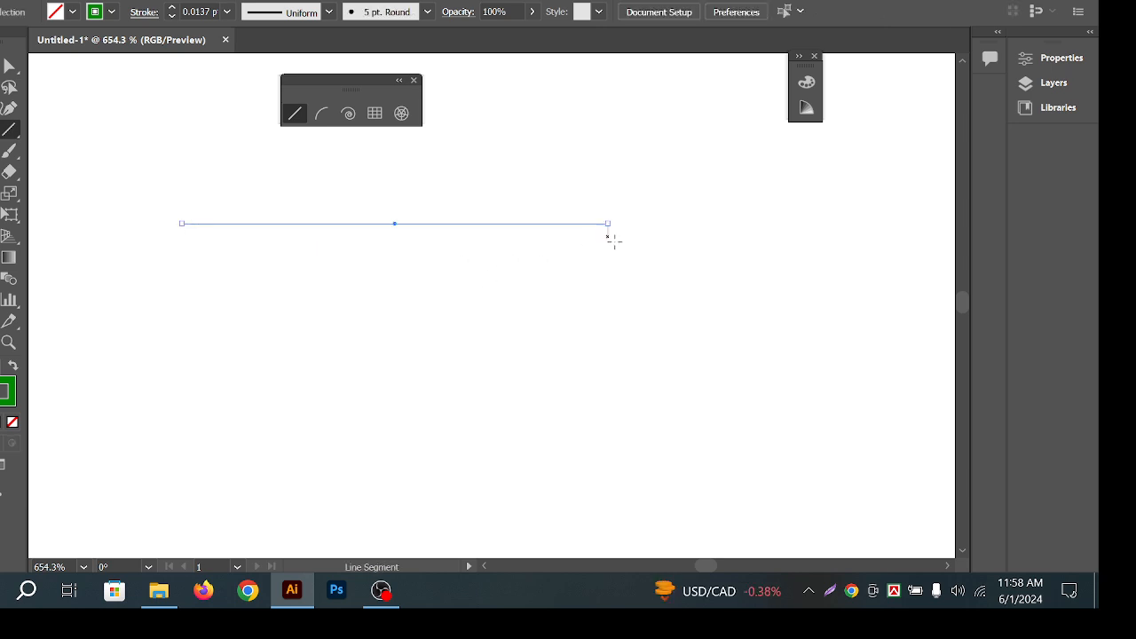
left_click(227, 12)
left_click(254, 148)
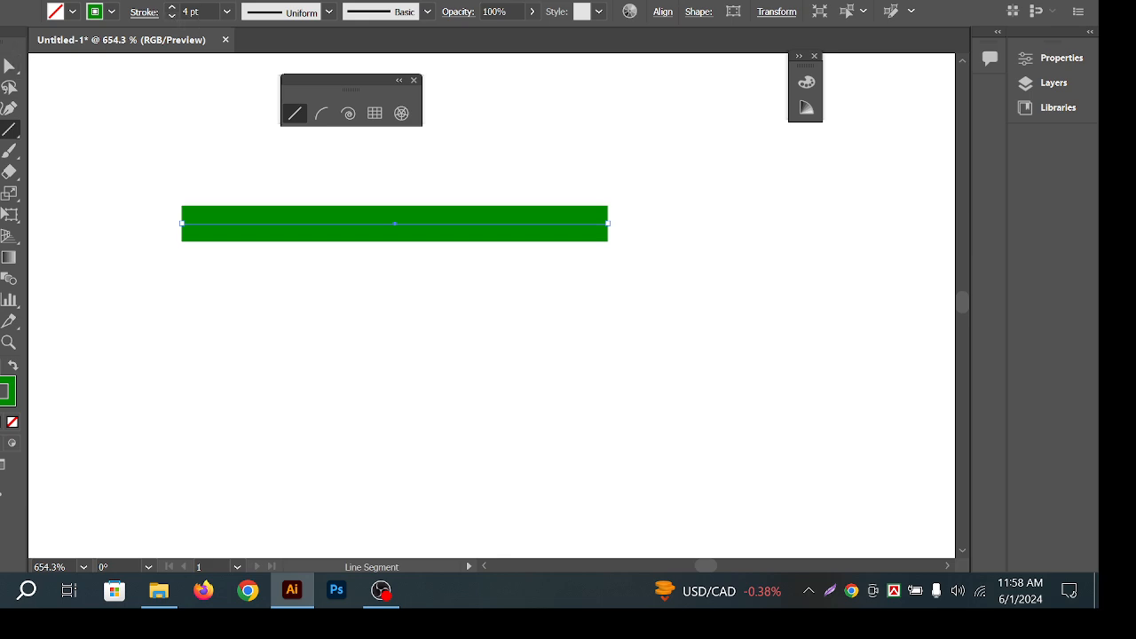
left_click(680, 177, "ctrl")
left_click_drag(668, 279, 593, 259)
left_click_drag(622, 254, 489, 208)
left_click_drag(380, 206, 568, 268)
left_click_drag(392, 282, 457, 284)
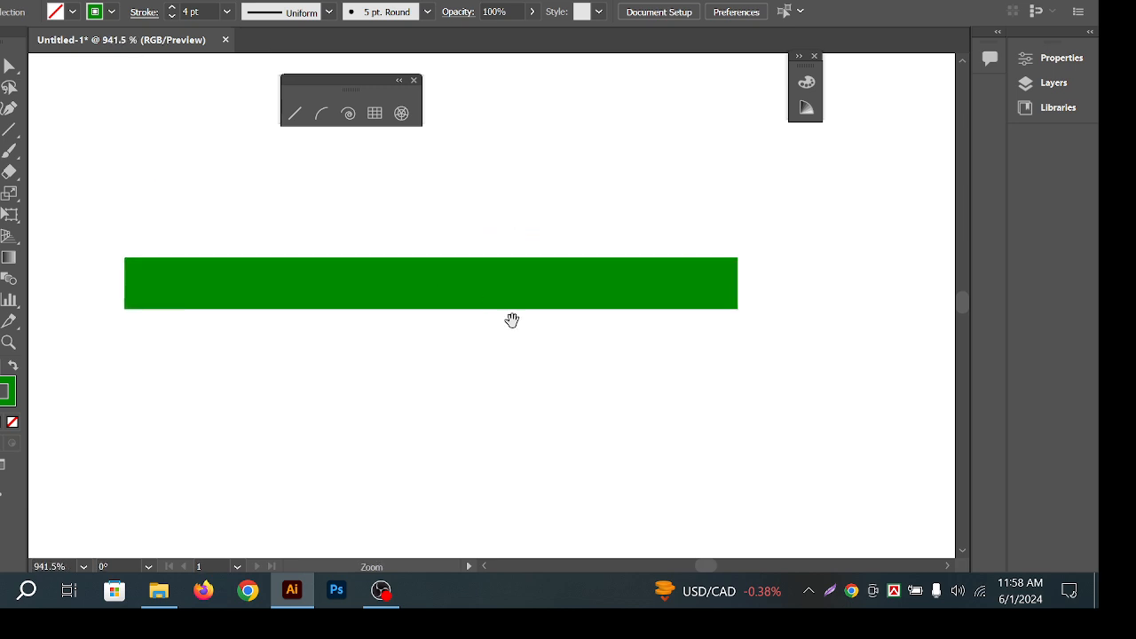
left_click_drag(512, 319, 529, 297)
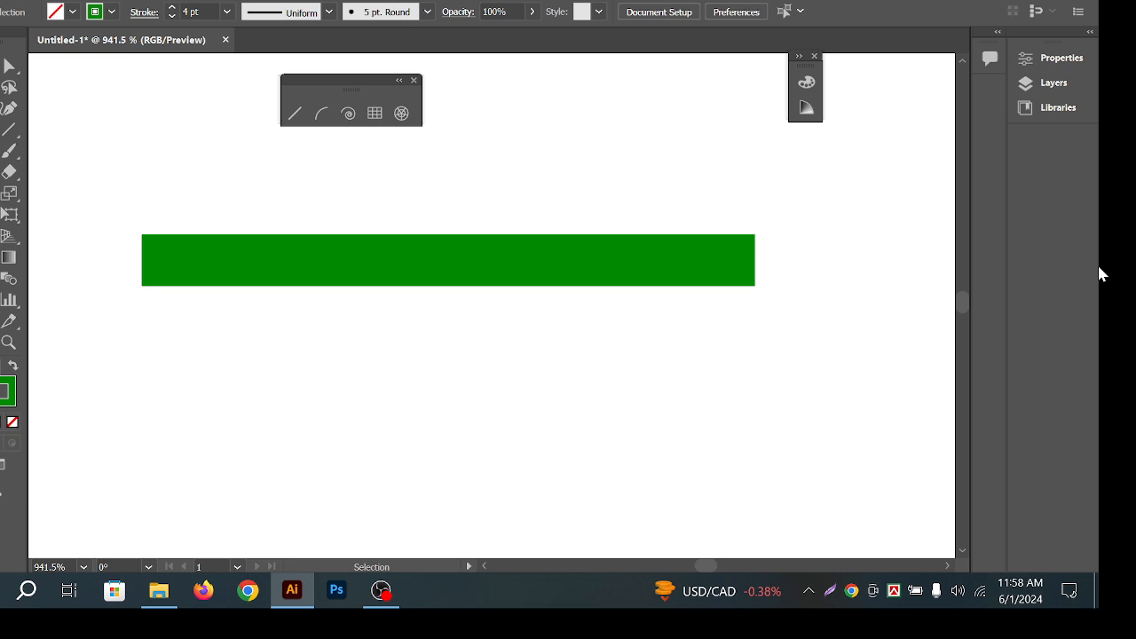
Select the green bar and glance at the Graphic Styles list without changing it.
left_click_drag(555, 226, 617, 335)
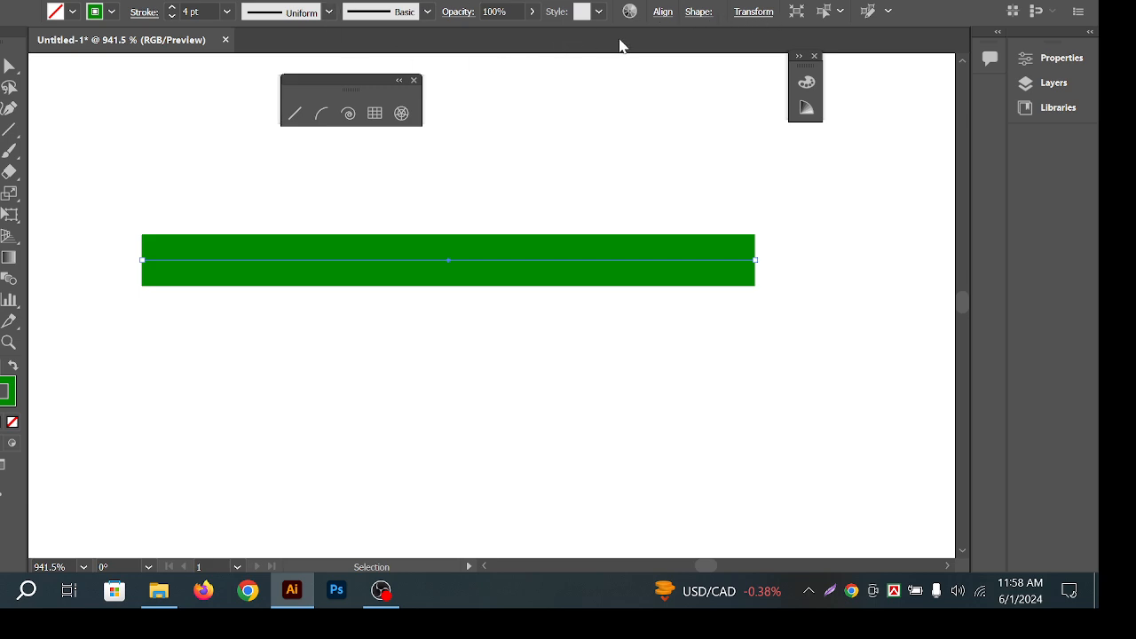
left_click(600, 14)
left_click(600, 14)
Apply Width Profile 1, tapered at both ends, to the green line and undo it.
left_click(330, 14)
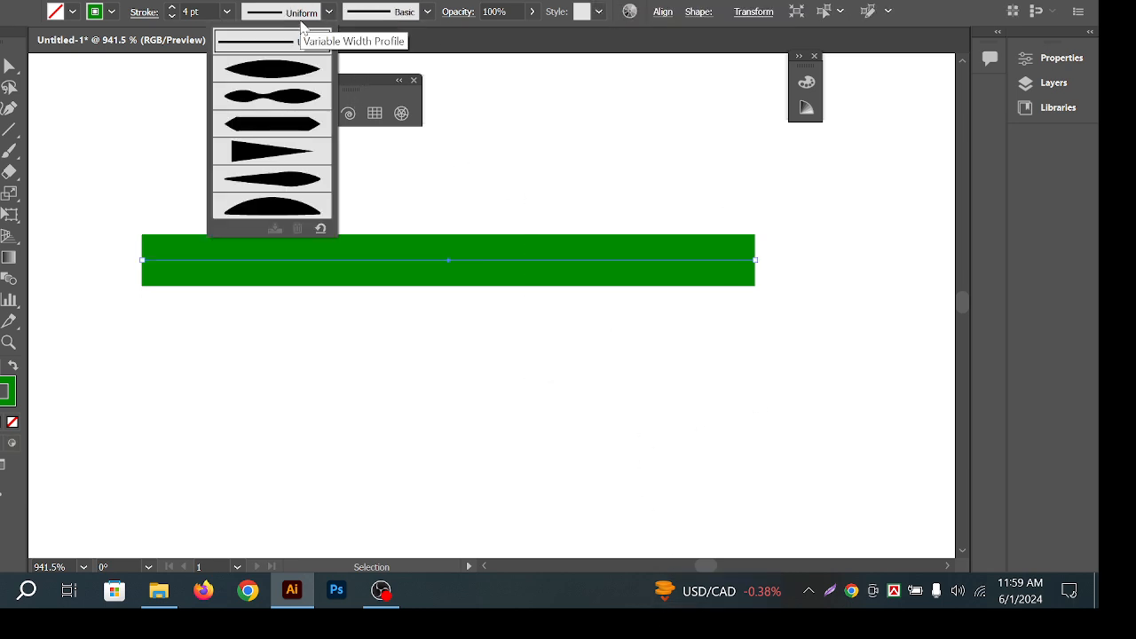
left_click(275, 73)
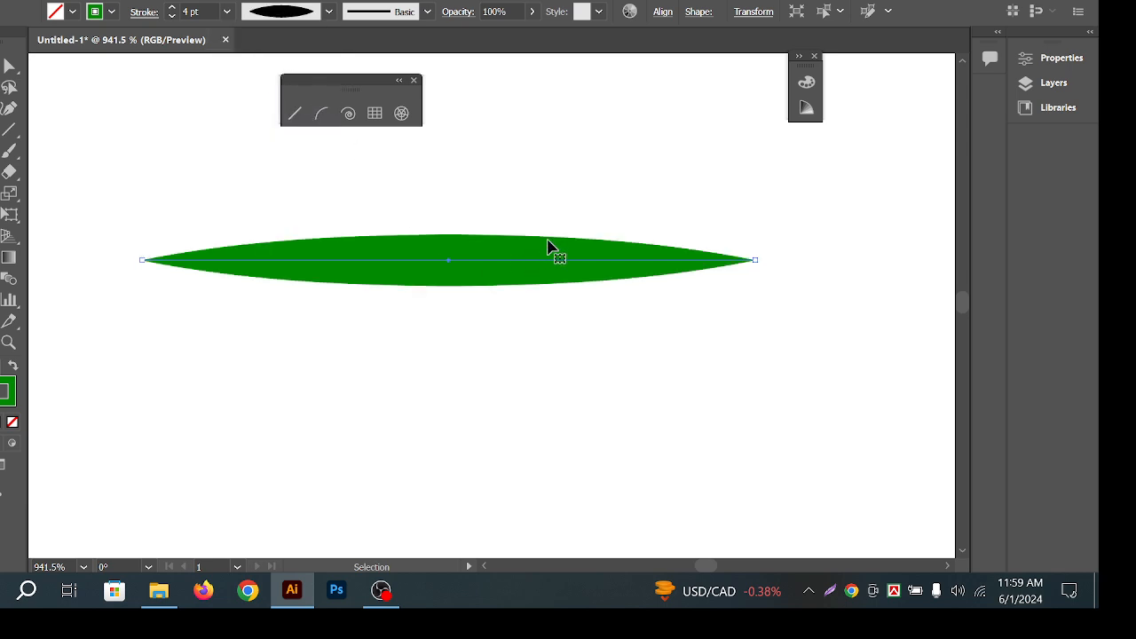
left_click_drag(596, 316, 596, 316)
left_click(558, 316)
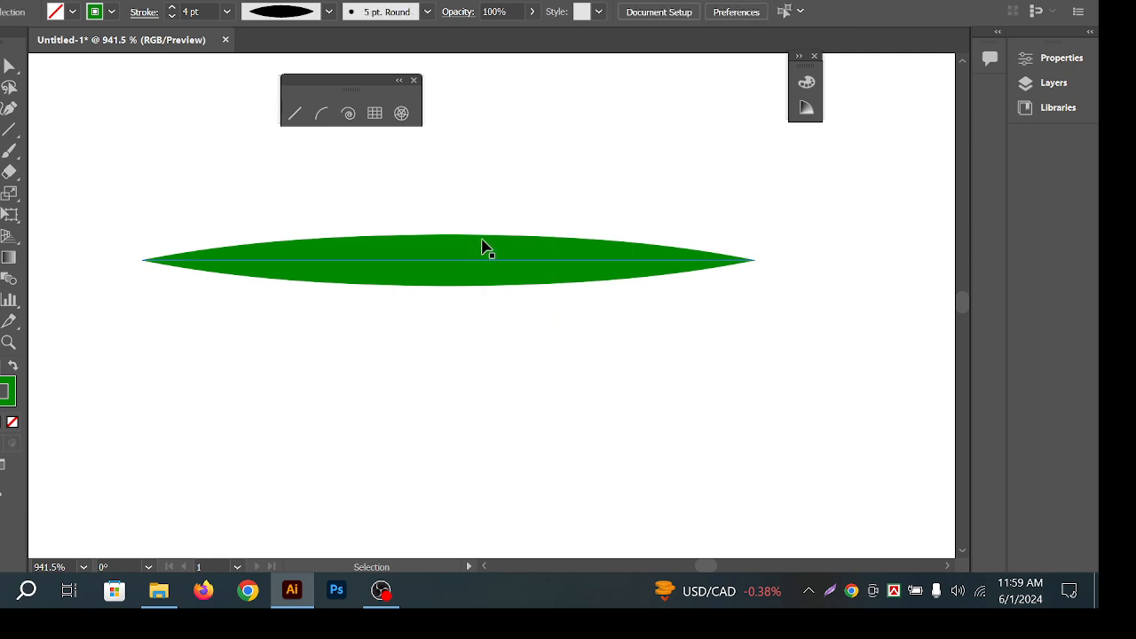
key("ctrl+z")
key("v")
left_click(519, 186)
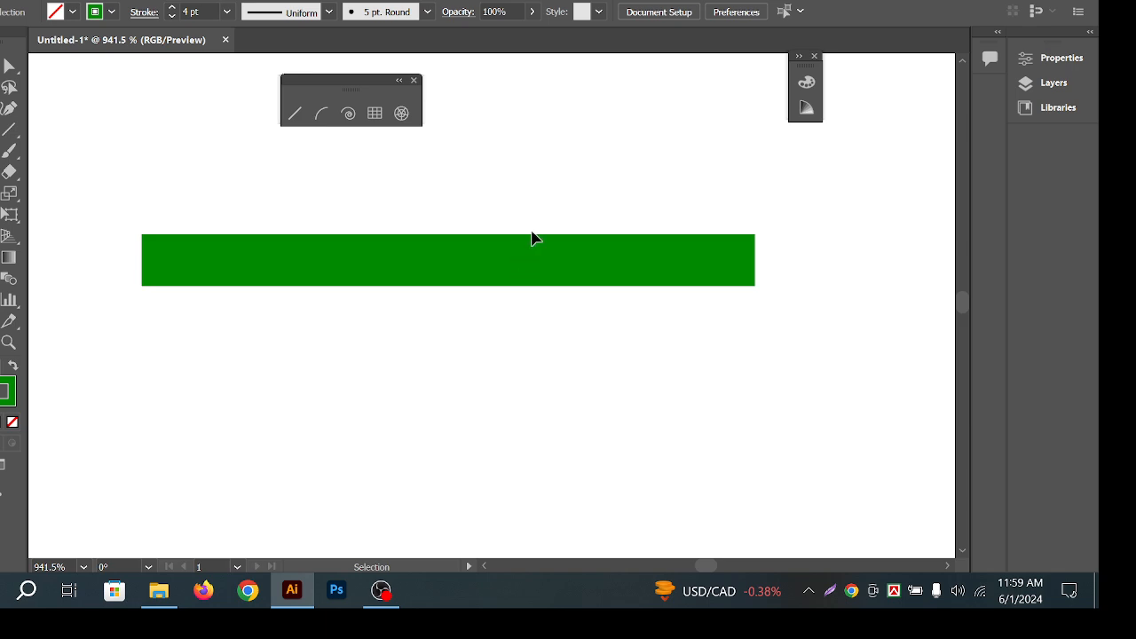
left_click(542, 259)
left_click(311, 20)
left_click(276, 69)
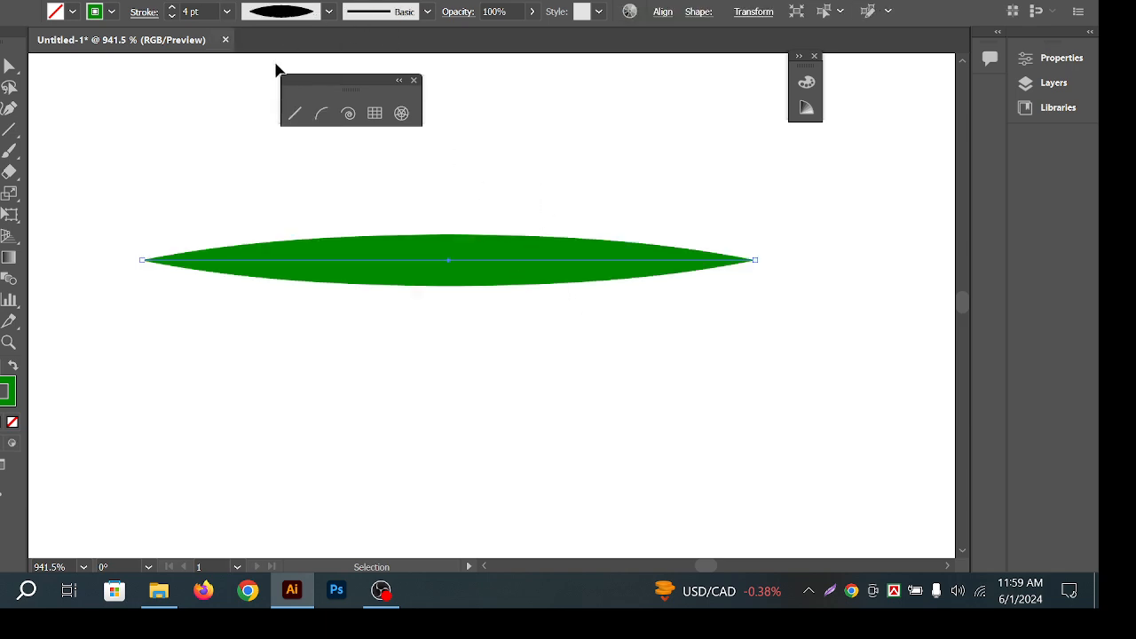
left_click(481, 182)
key("ctrl+z")
Try Width Profiles 2, 3 and 4 on the green line, ending with the triangular taper.
left_click(327, 12)
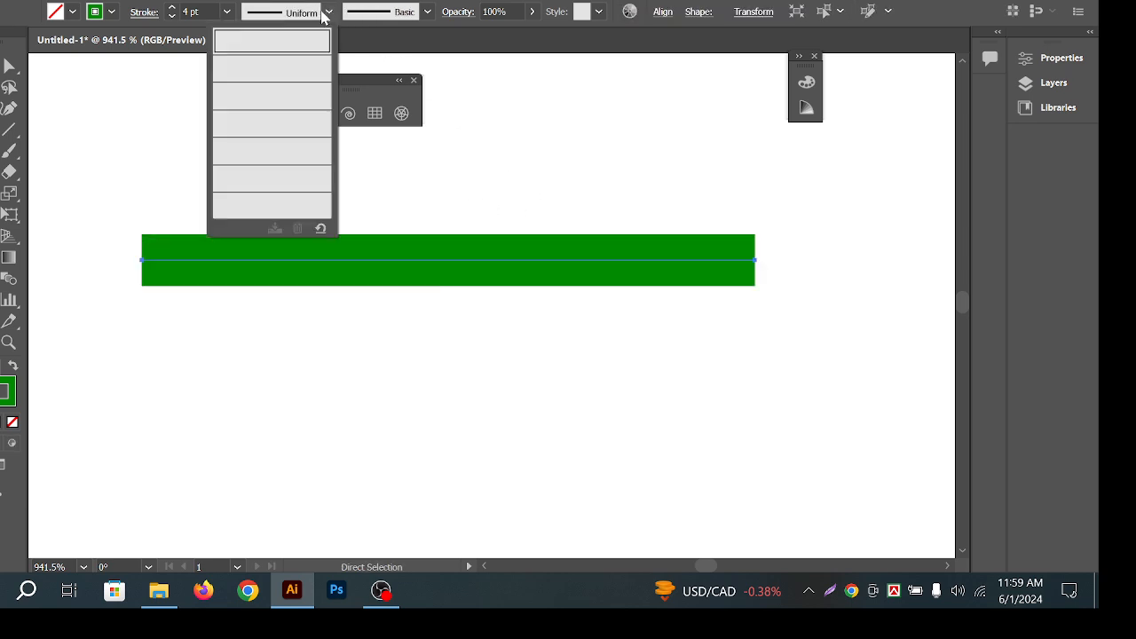
left_click(293, 100)
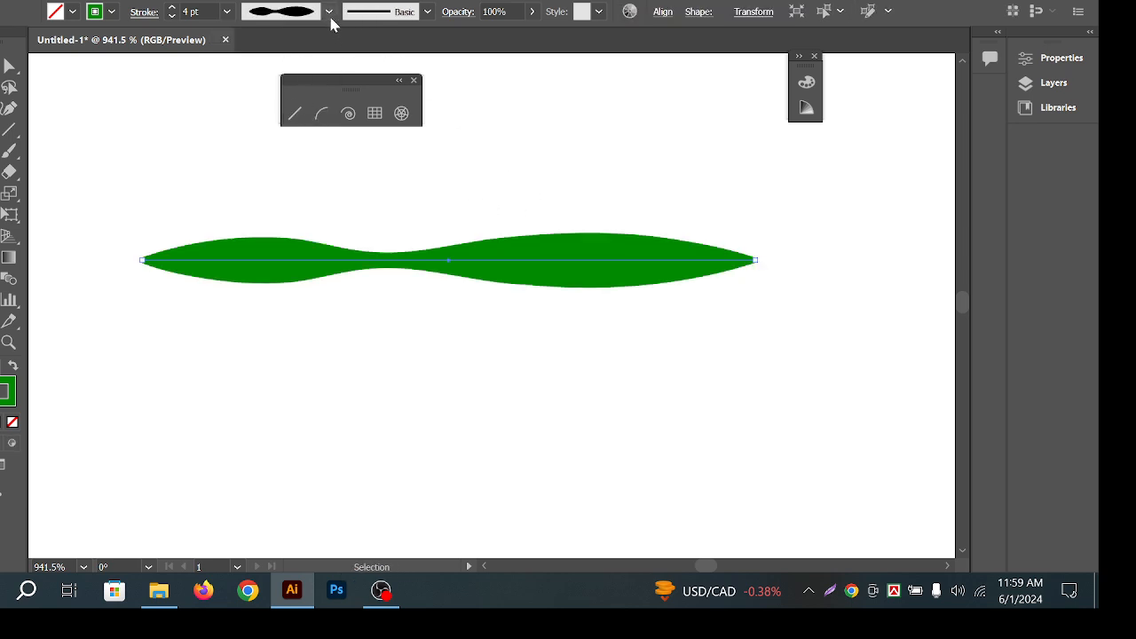
left_click(329, 16)
left_click(297, 124)
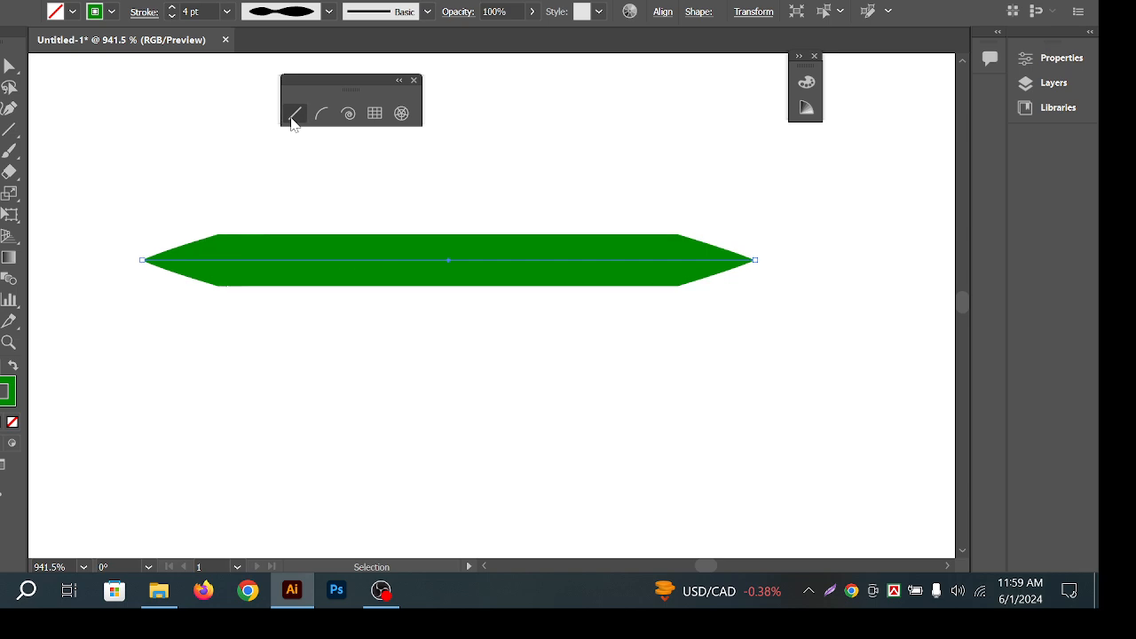
left_click(328, 12)
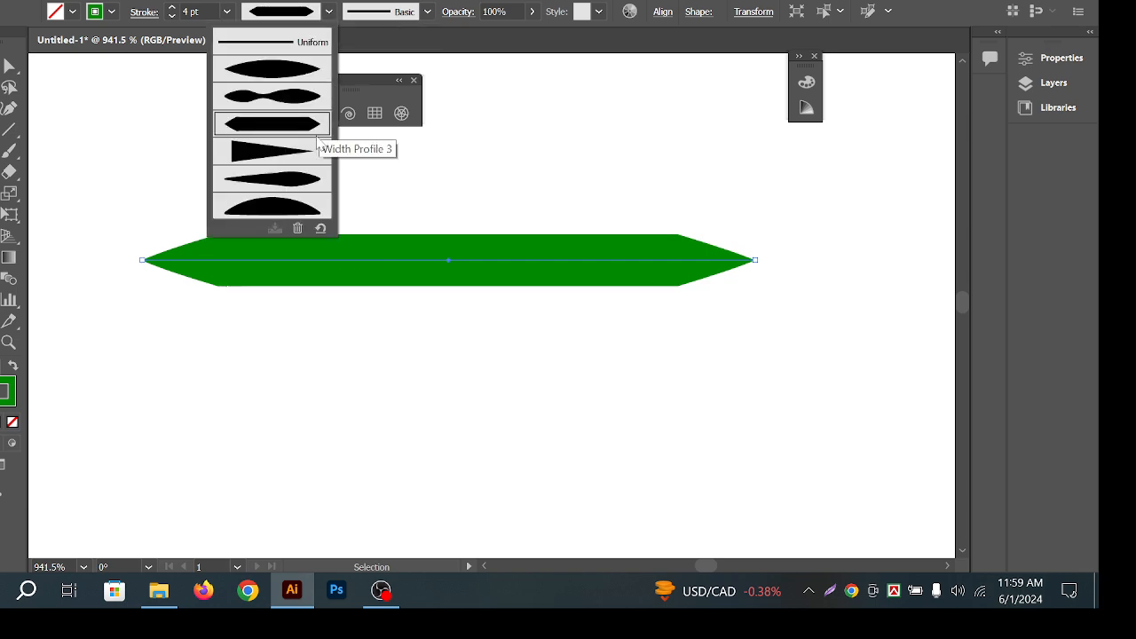
left_click(261, 153)
left_click(364, 223)
left_click_drag(290, 315, 287, 313)
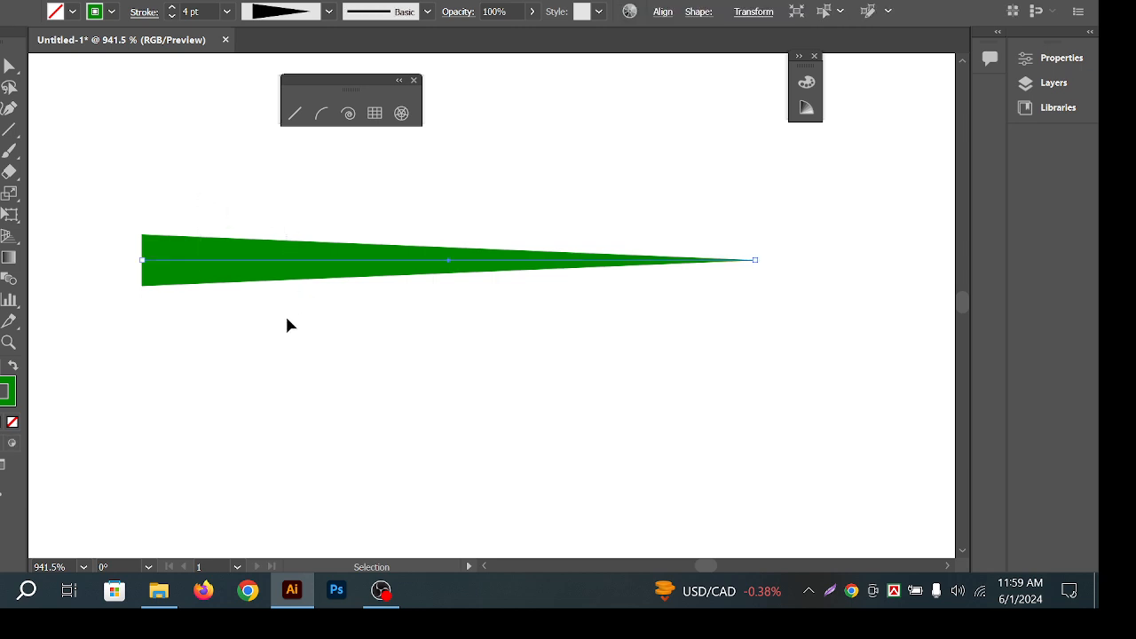
left_click(225, 180)
left_click_drag(225, 180, 304, 296)
left_click(196, 204)
left_click_drag(197, 209, 330, 330)
Give the green line the leaf-shaped width profile.
left_click(329, 12)
left_click(302, 175)
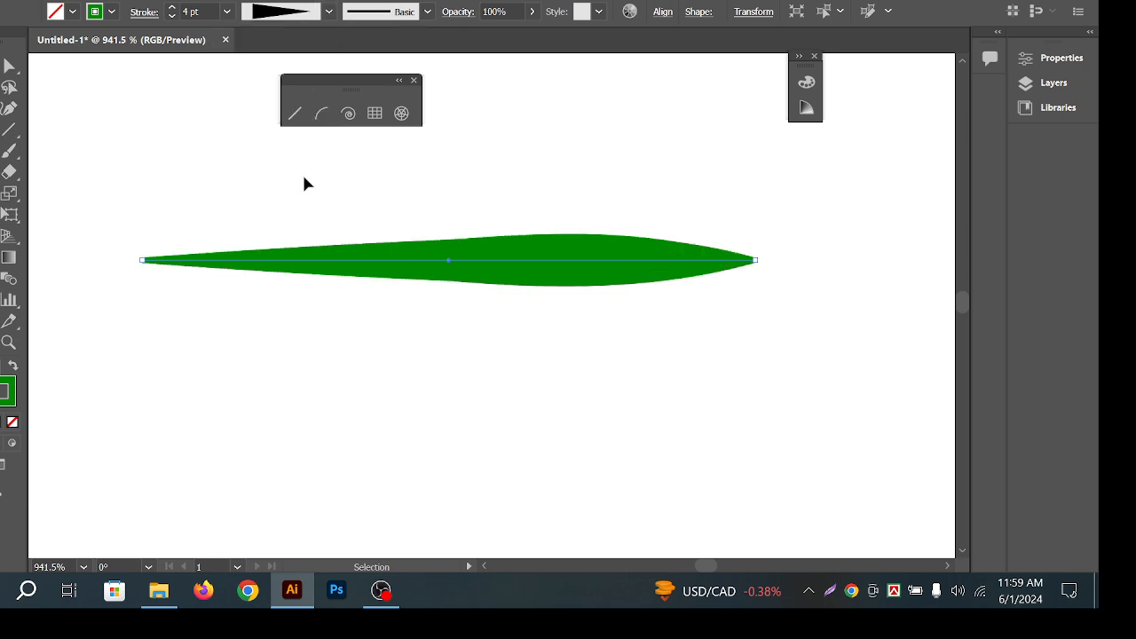
left_click(329, 11)
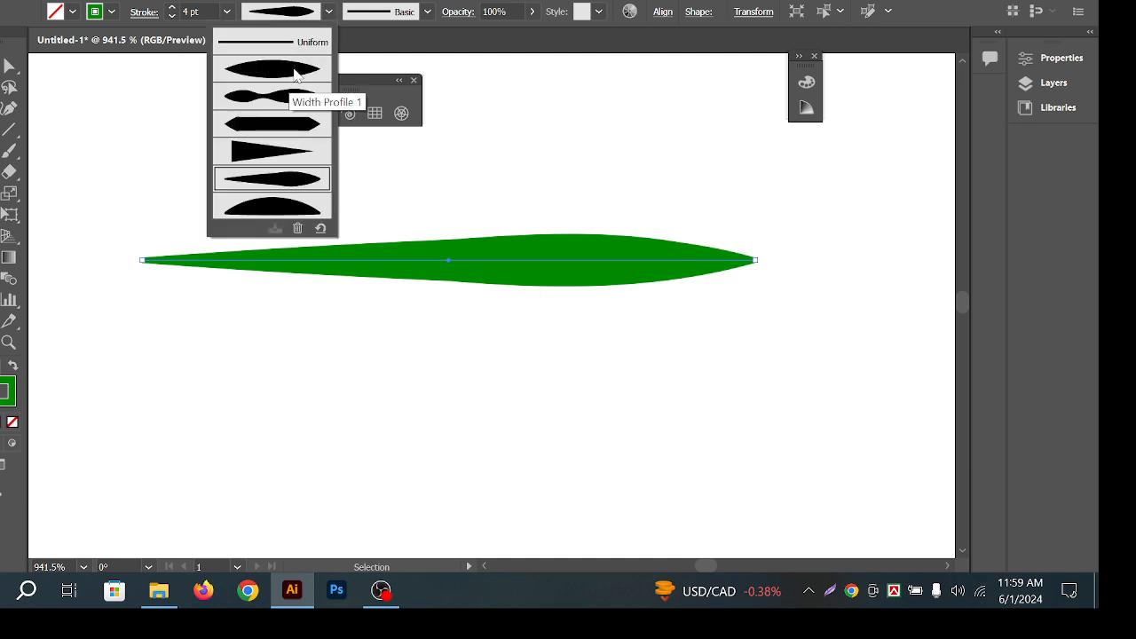
left_click(403, 121)
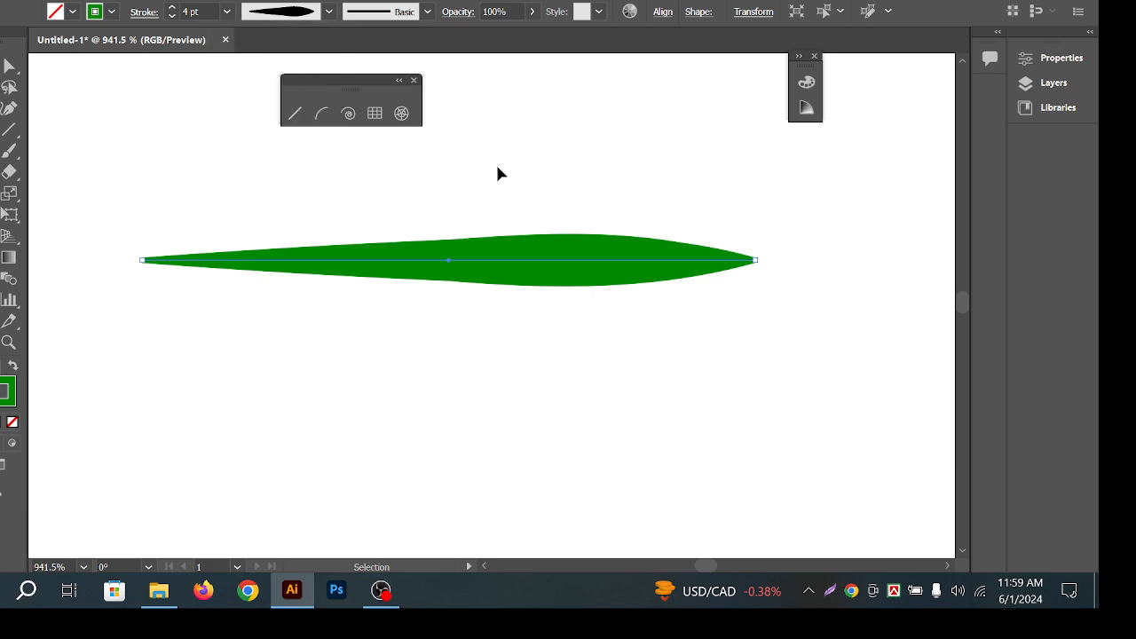
Select the whole green line and delete it.
left_click(495, 164)
left_click(560, 289)
left_click_drag(489, 193, 578, 289)
key("Delete")
Draw an arc, try both-ends and pointed taper profiles on it, then delete it.
left_click(321, 114)
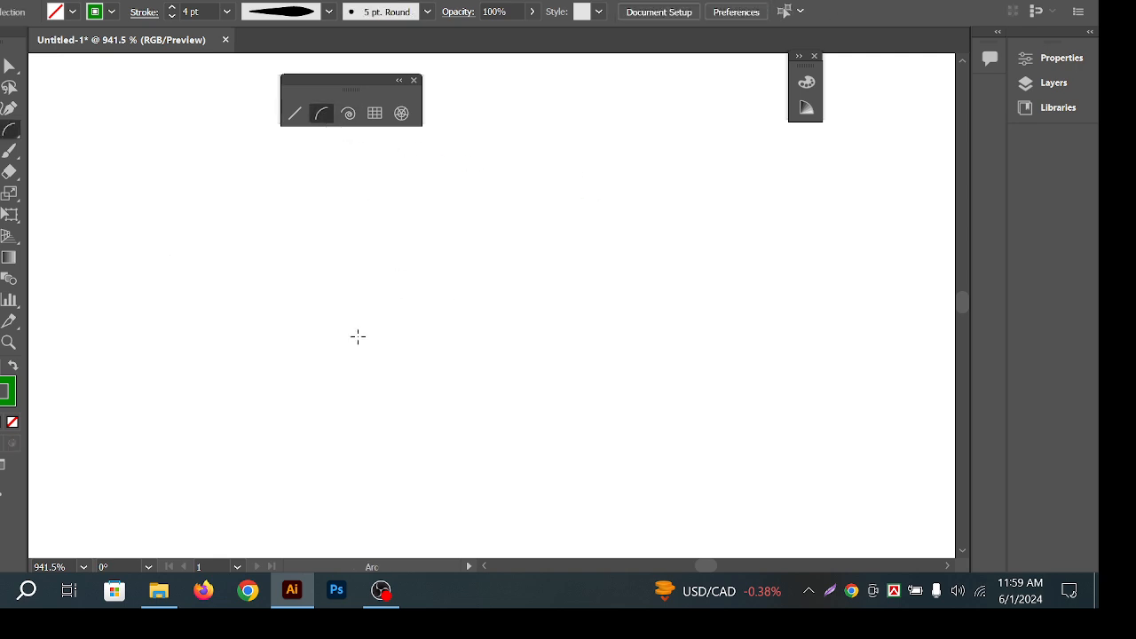
mouse_move(358, 337)
left_mouse_down()
mouse_move(528, 178)
mouse_move(553, 190)
left_mouse_up()
left_click(297, 13)
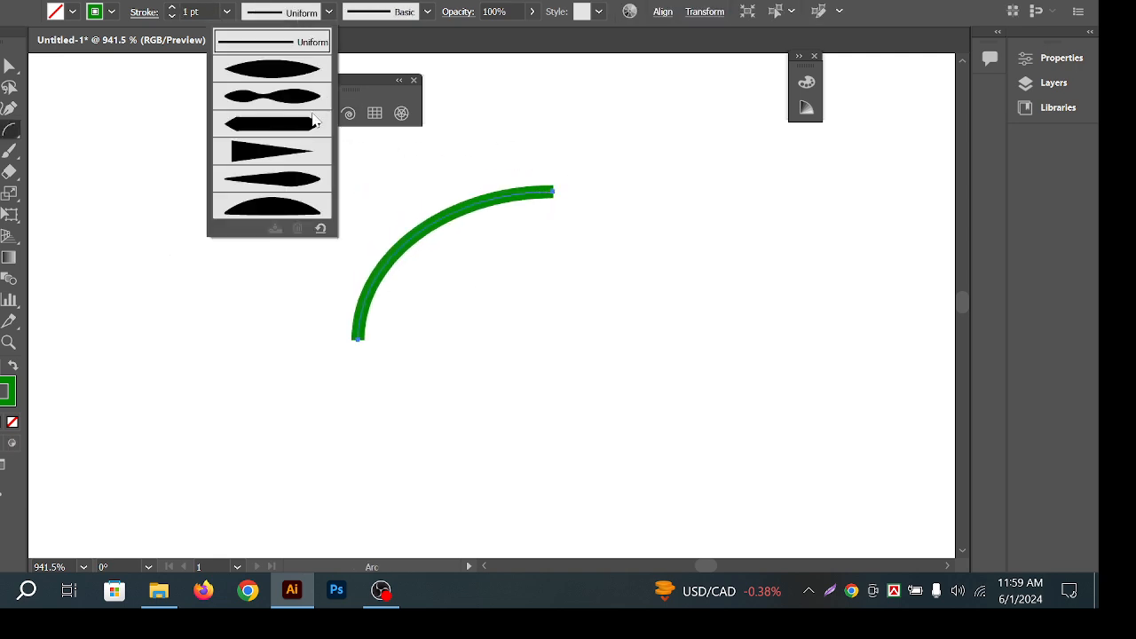
left_click(312, 71)
left_click(308, 17)
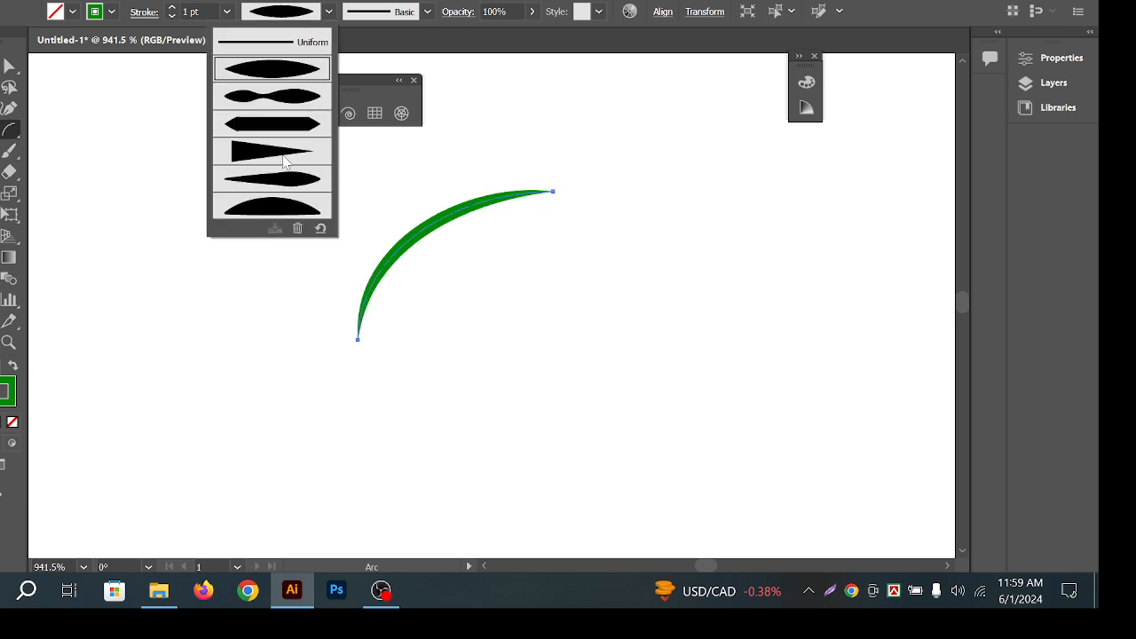
left_click(283, 153)
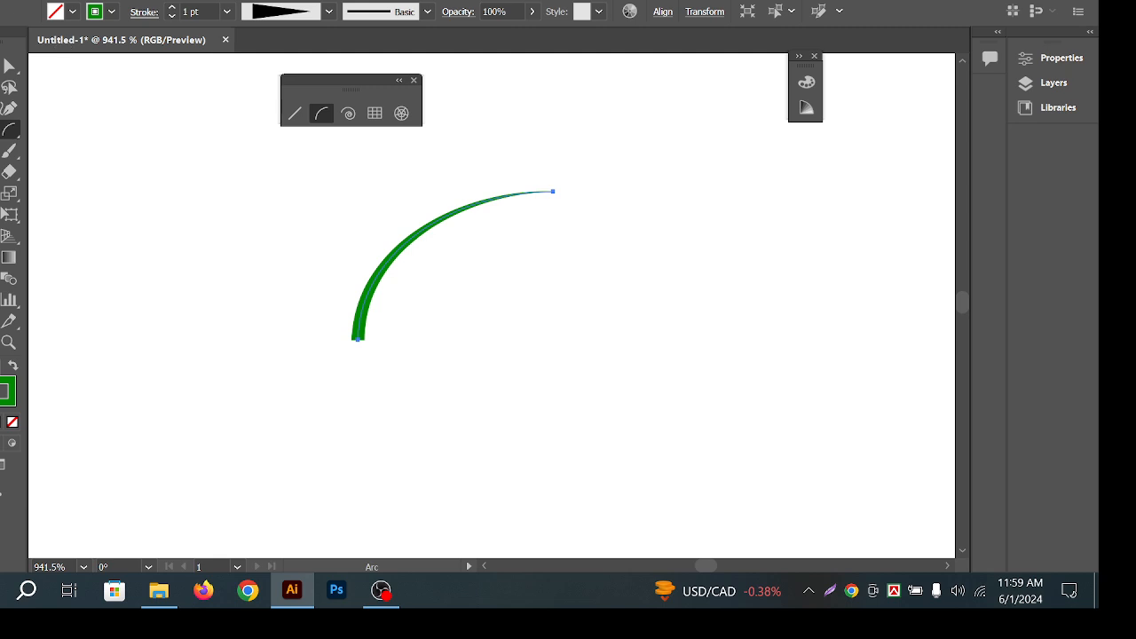
left_click(9, 66)
left_click_drag(223, 217, 647, 376)
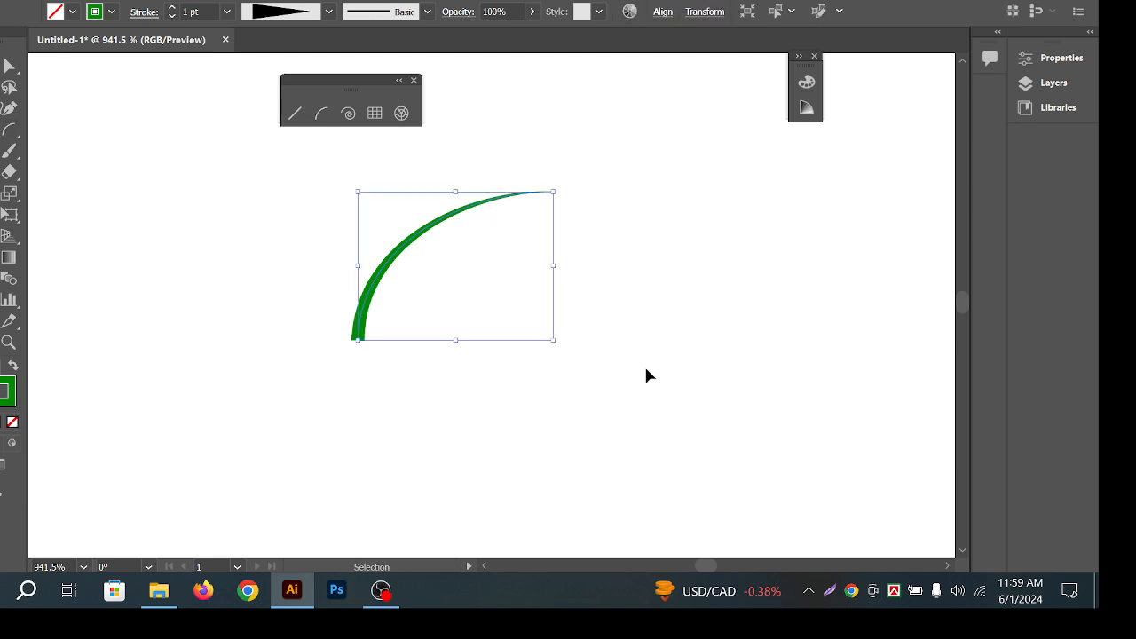
key("Delete")
Draw a spiral and give it a width profile tapered at both ends.
left_click(348, 113)
left_click_drag(426, 330, 422, 227)
key("v")
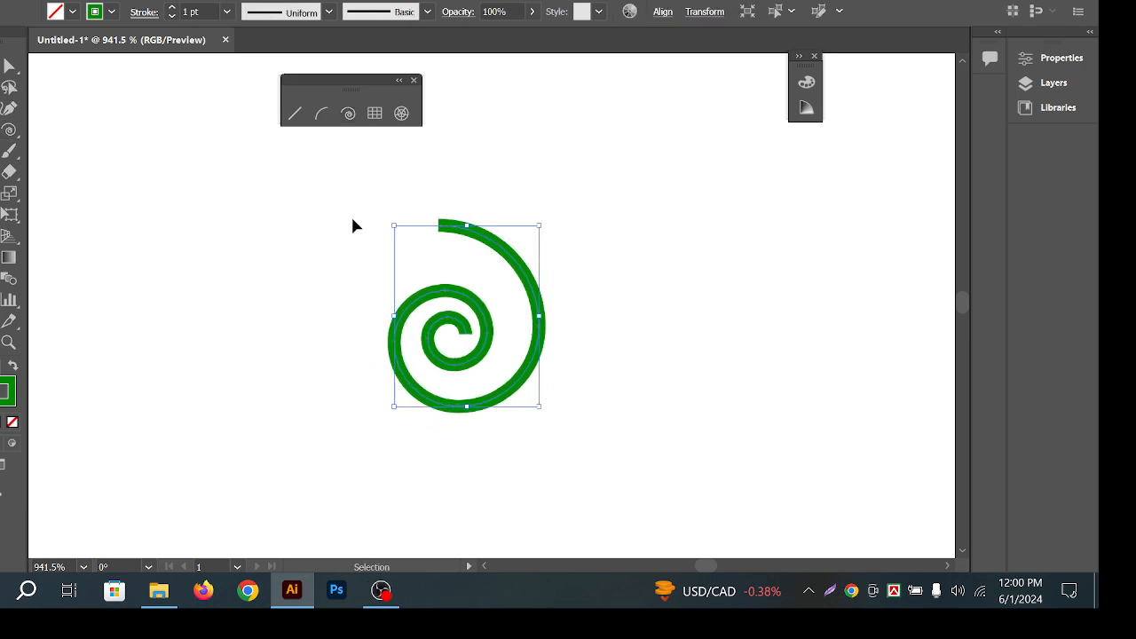
left_click(328, 12)
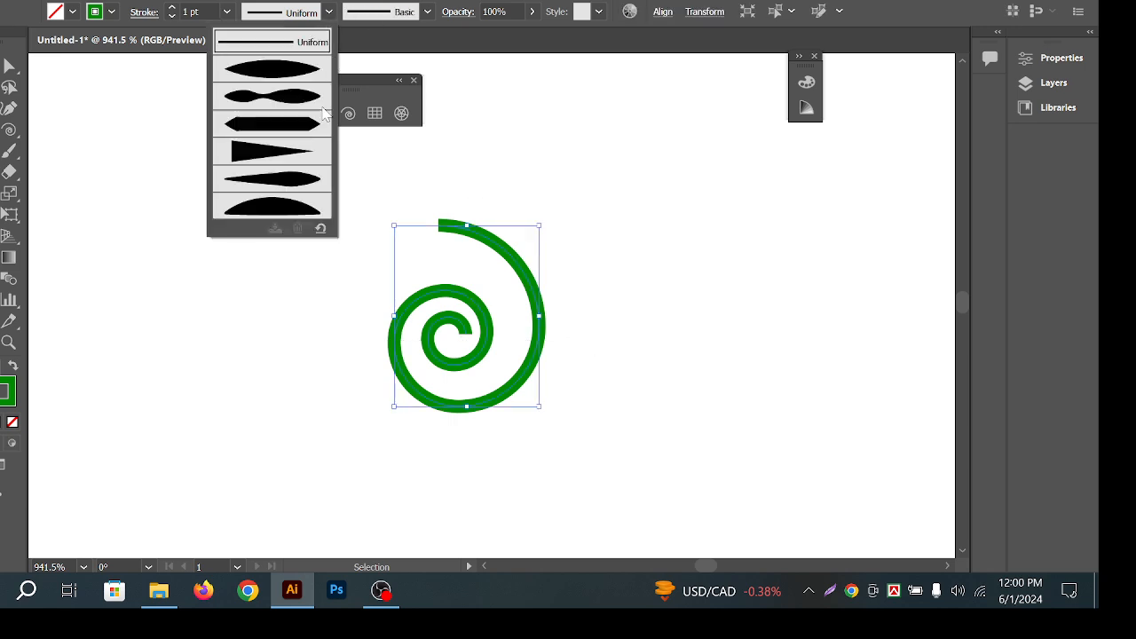
left_click(291, 71)
left_click(315, 295)
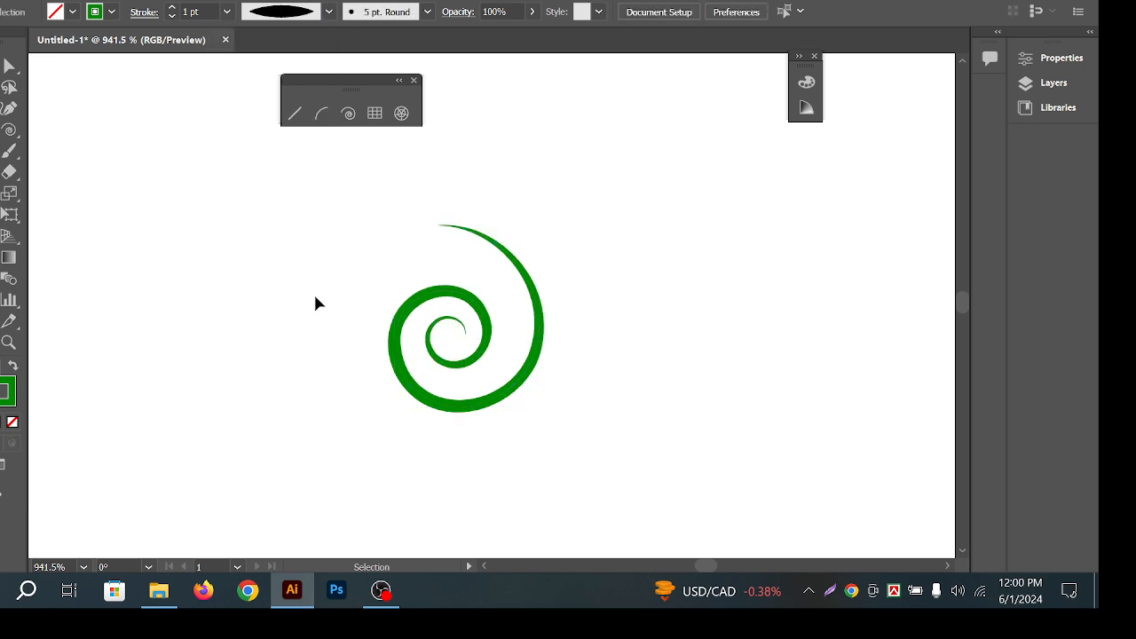
Change the spiral's width profile to taper from thick to thin.
left_click_drag(326, 288, 102, 212)
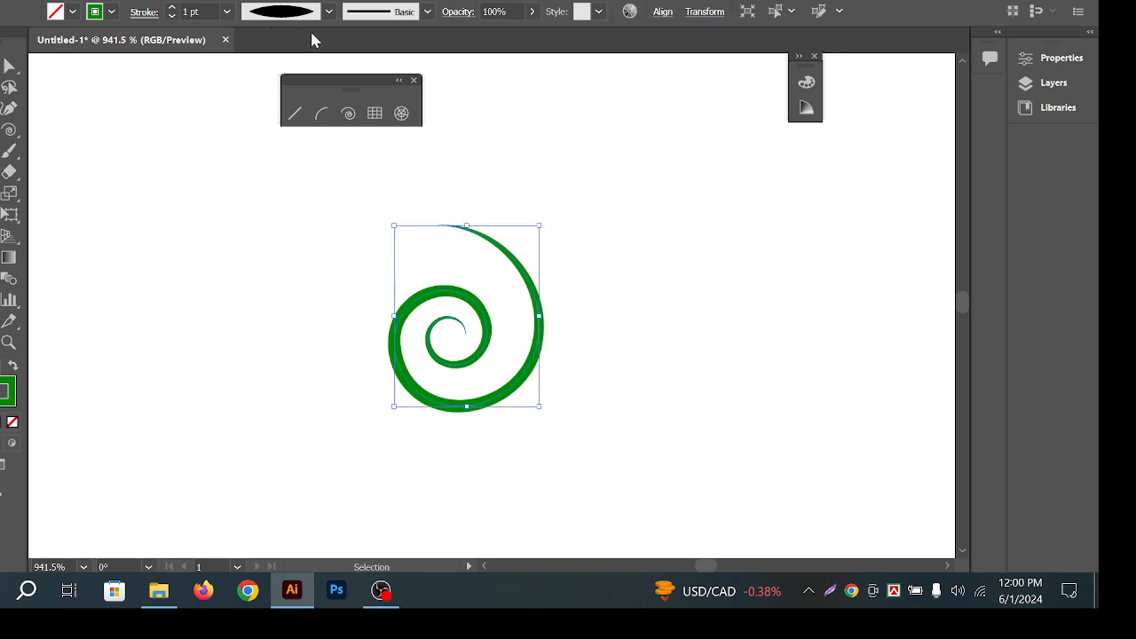
left_click(328, 12)
left_click(272, 156)
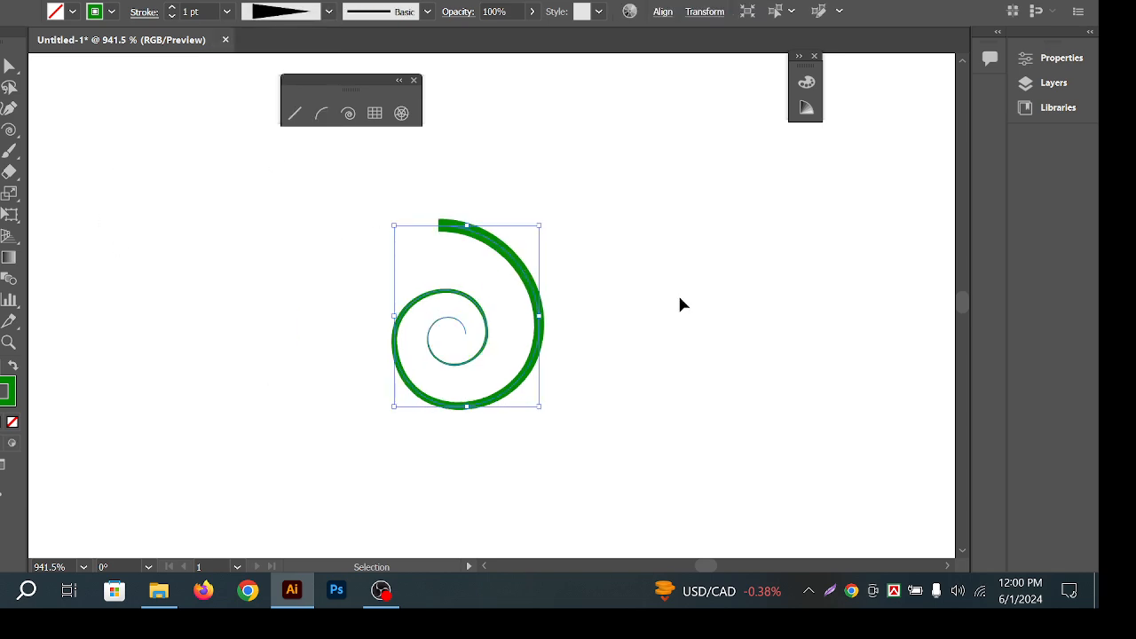
left_click(677, 295)
left_click_drag(663, 334, 293, 300)
left_click(346, 206)
left_click_drag(347, 213, 487, 312)
left_click(611, 375)
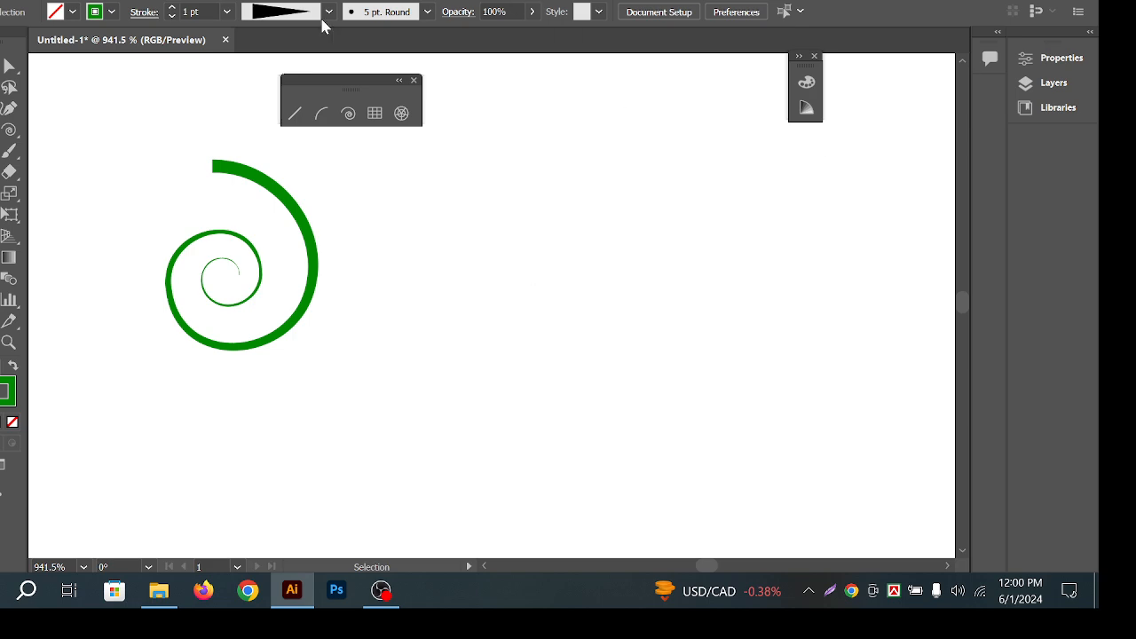
Move the spiral to the right and draw a horizontal green line on the left.
left_click(142, 12)
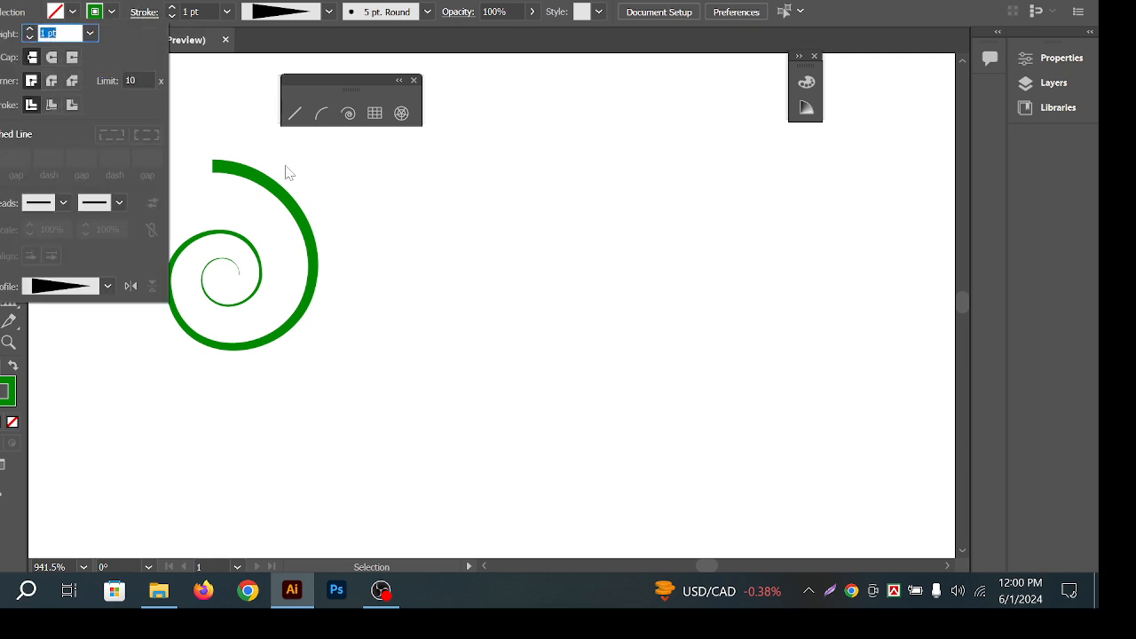
left_click(543, 367)
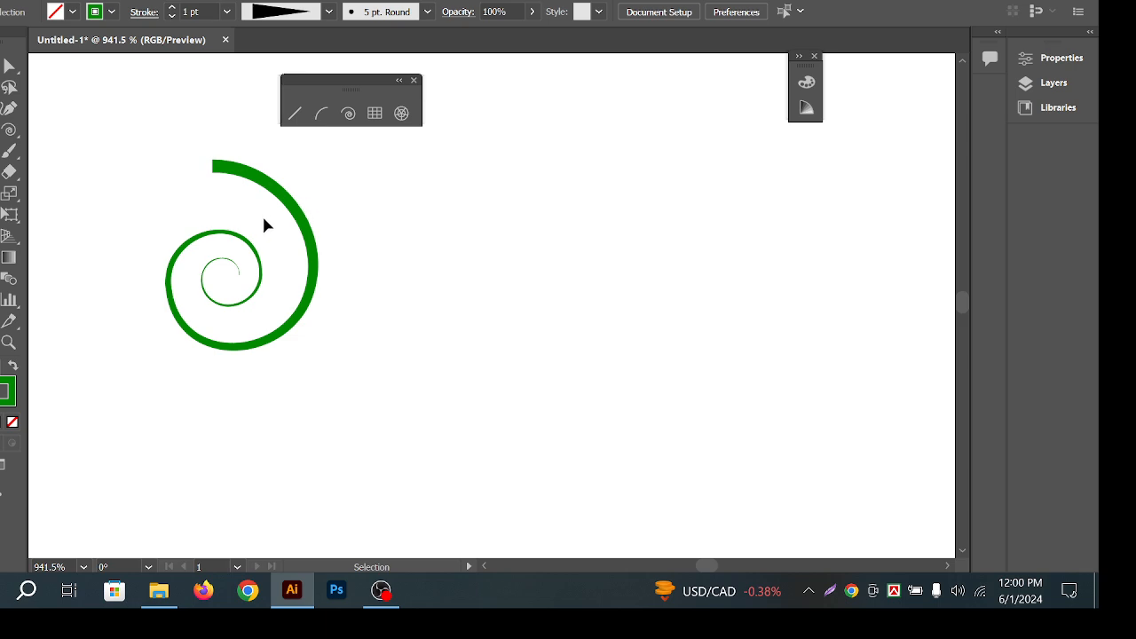
left_click_drag(293, 215, 860, 204)
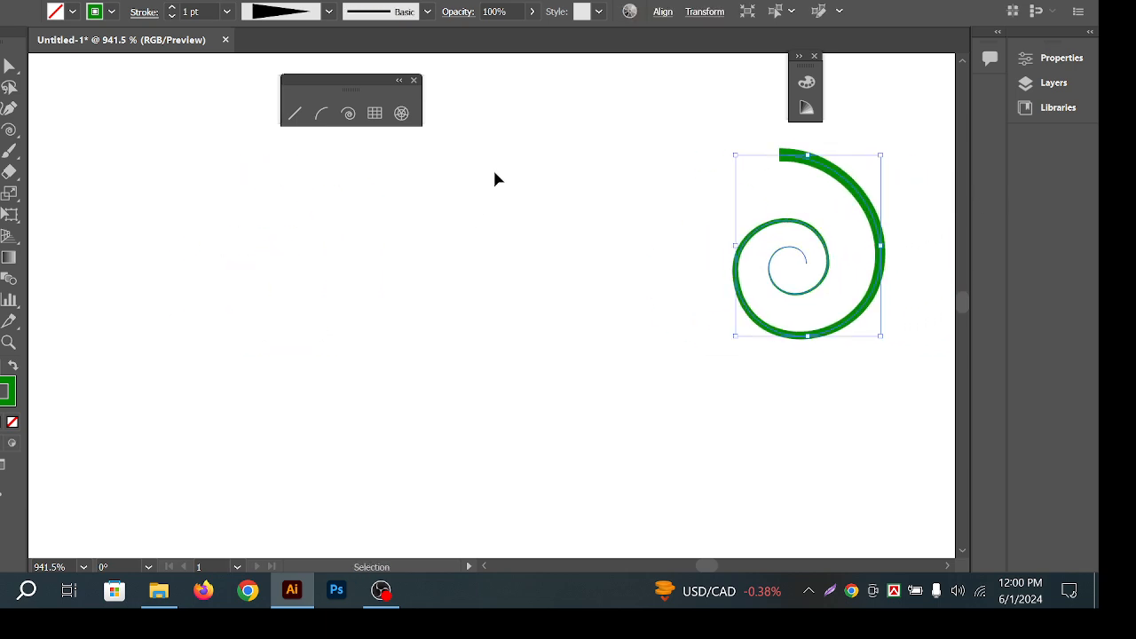
left_click(494, 173)
left_click(293, 123)
left_click_drag(209, 240, 512, 240)
Zoom in on the green line and toggle Dashed Line on and back off.
left_click(2, 67)
left_click(258, 255)
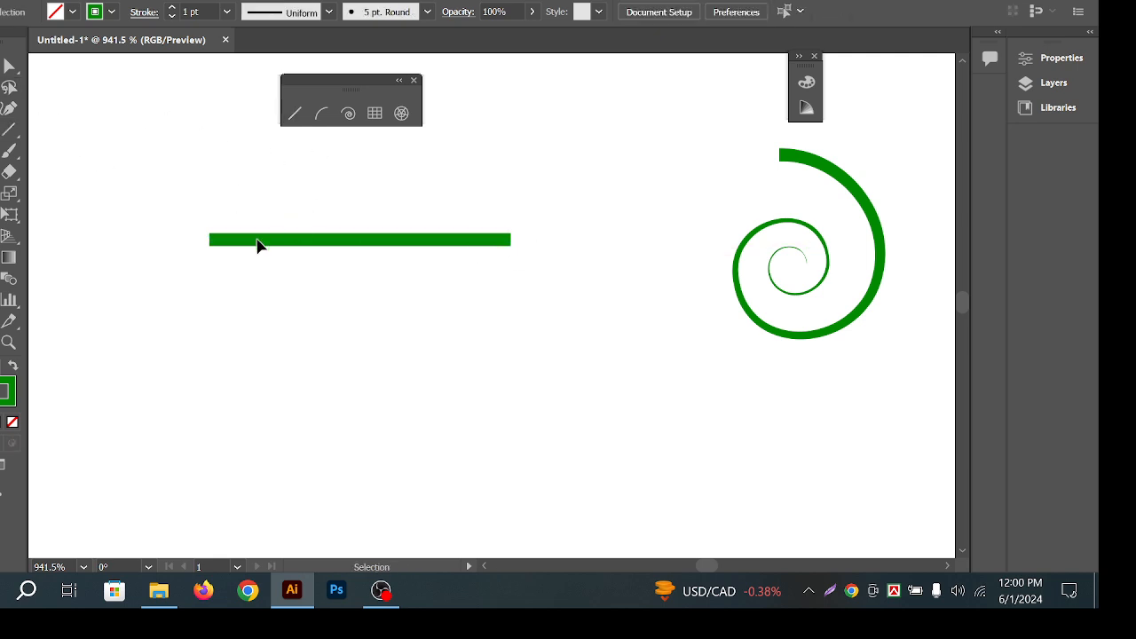
key("ctrl+space")
left_click_drag(220, 215, 469, 239)
left_click_drag(649, 182, 750, 310)
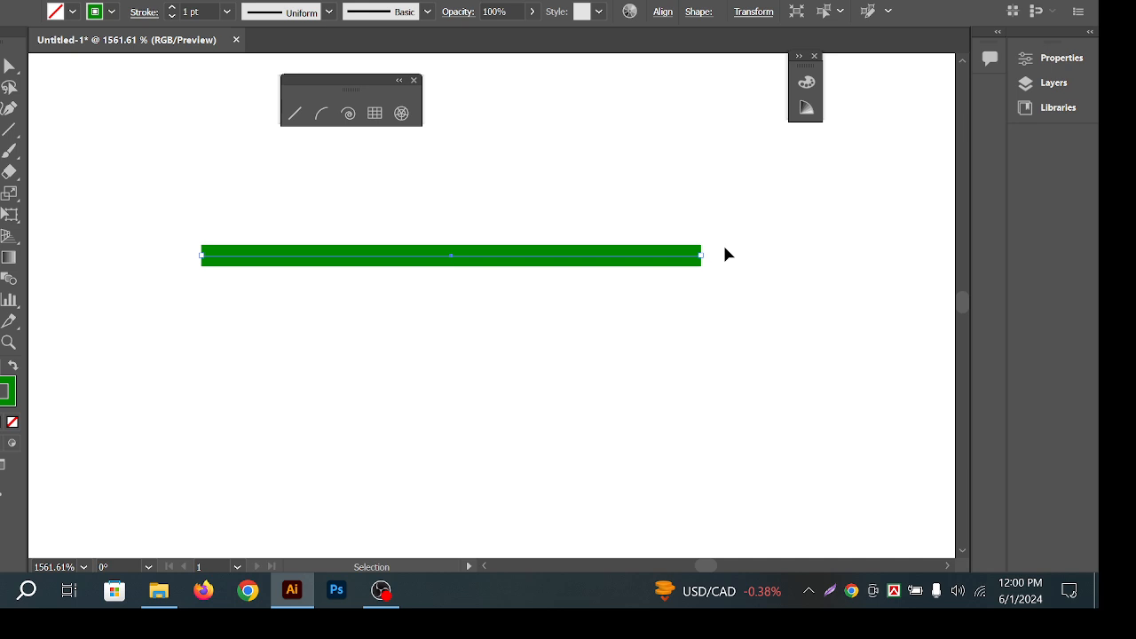
left_click(145, 11)
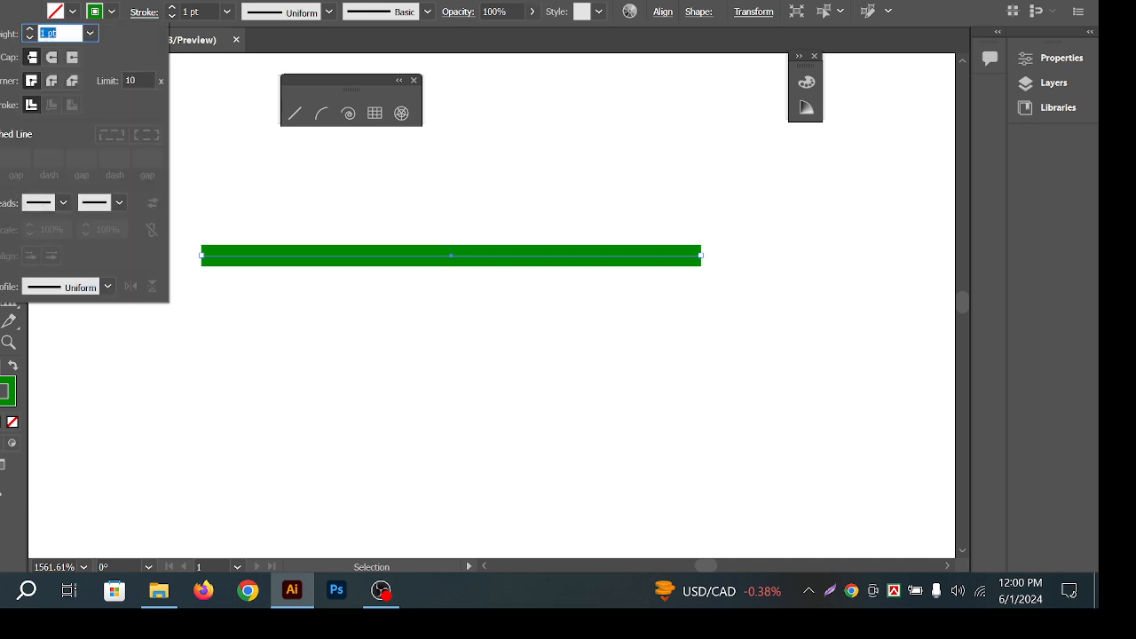
left_click(4, 134)
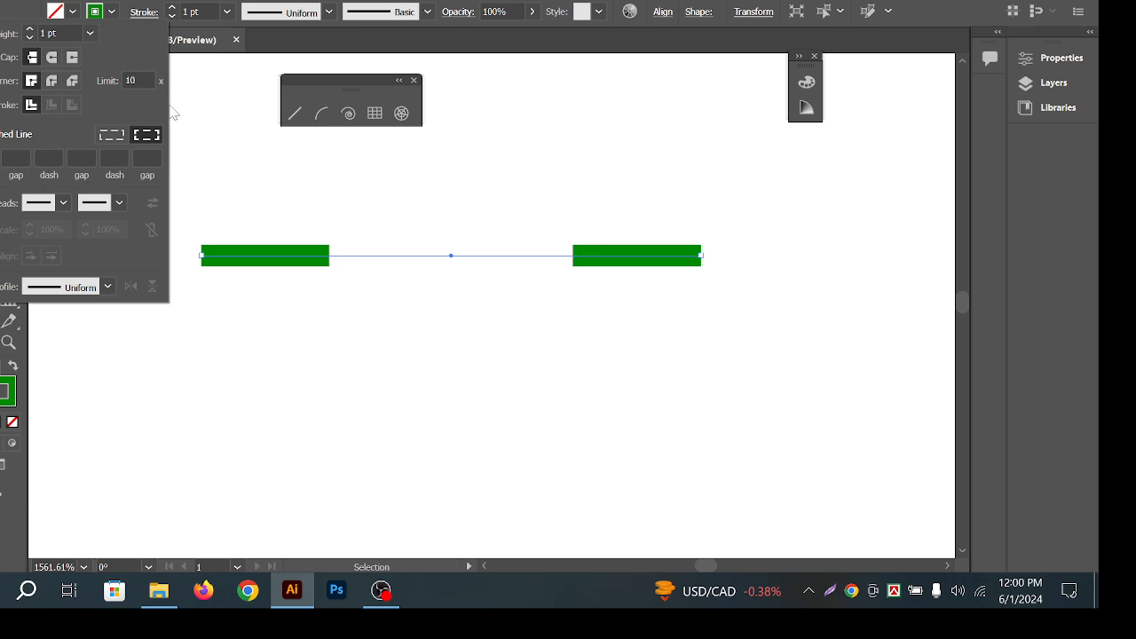
left_click(3, 134)
left_click(669, 257)
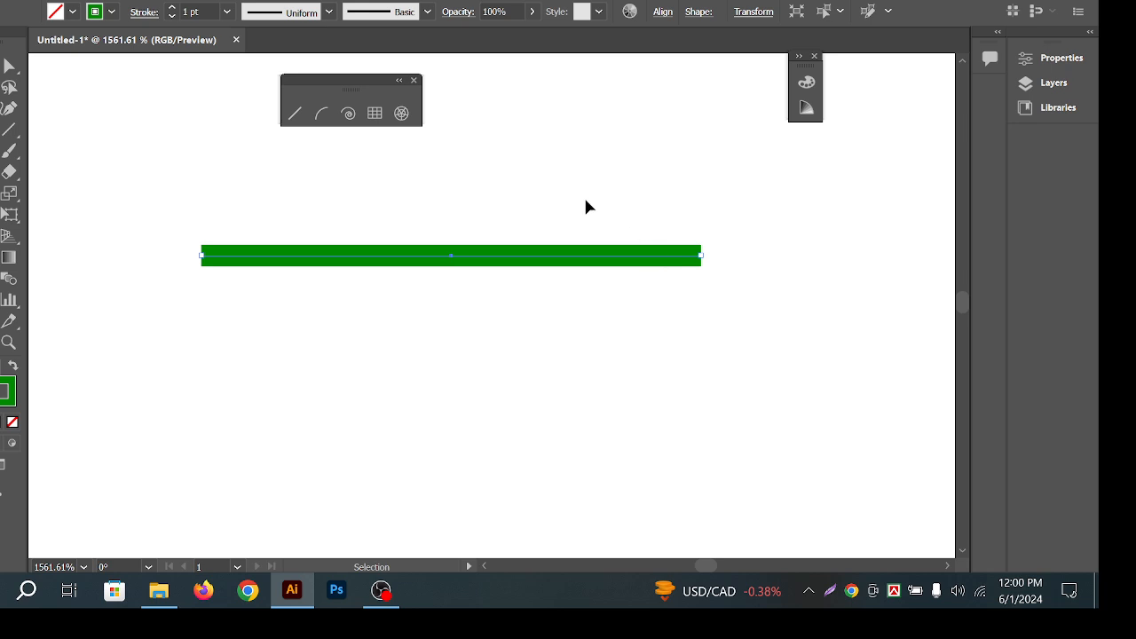
mouse_move(584, 195)
left_mouse_down()
mouse_move(630, 309)
mouse_move(497, 268)
left_mouse_up()
left_click_drag(231, 188, 586, 290)
left_click(432, 221)
Zoom out and delete both the green line and the spiral.
key("z")
left_click(622, 288, "alt")
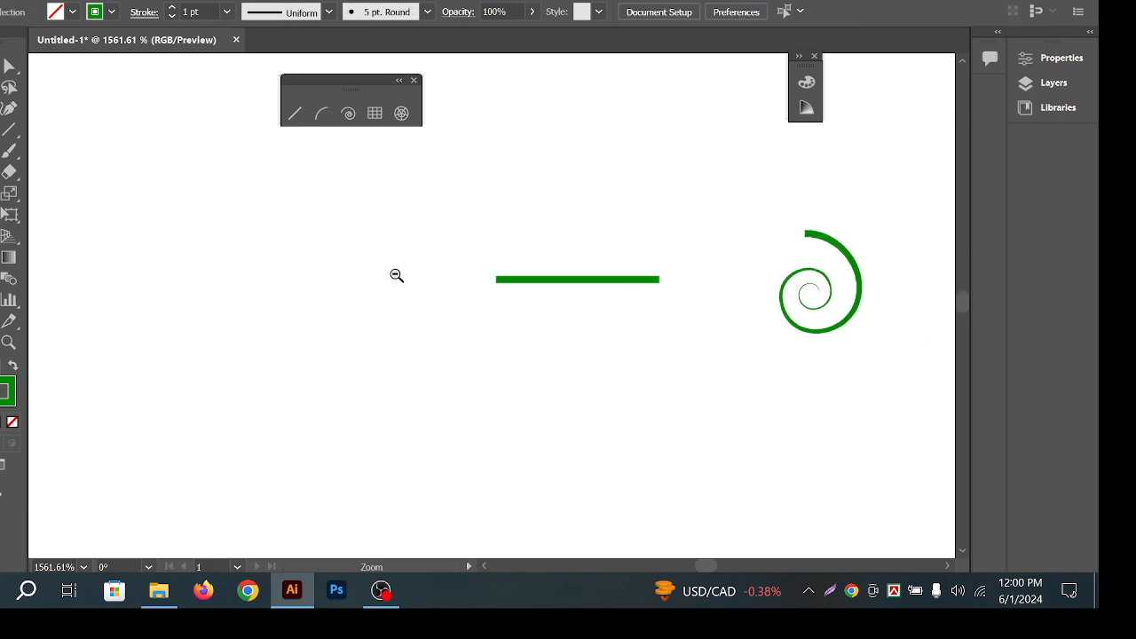
scroll(565, 316, "down", 6)
key("v")
left_click_drag(788, 361, 314, 268)
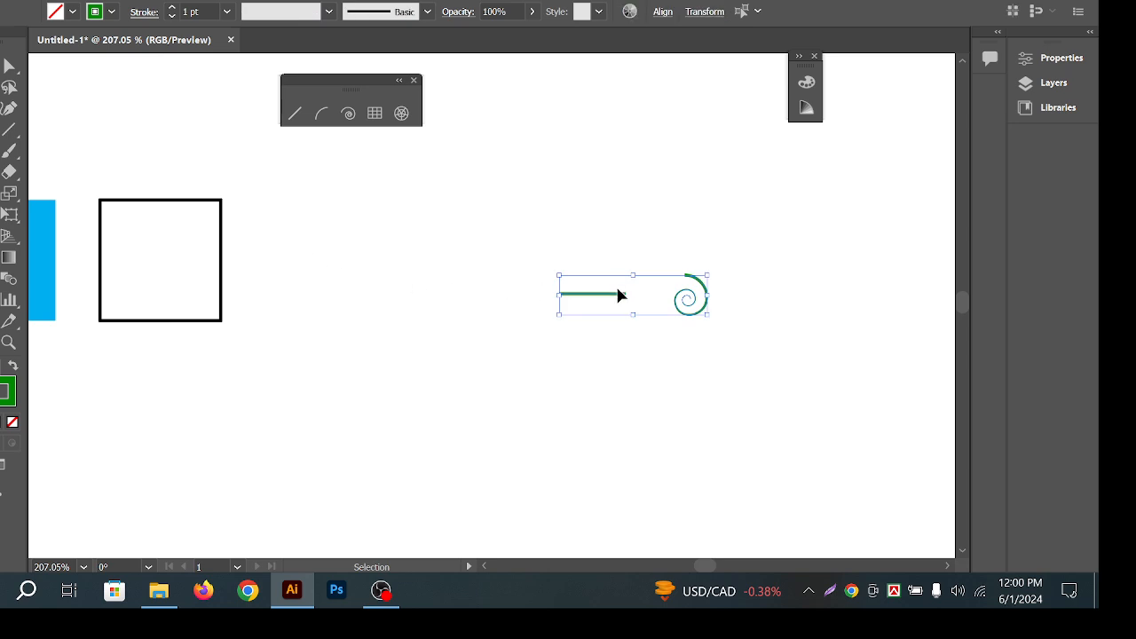
key("Delete")
Move the black-outlined square to the right and center it in view.
scroll(315, 265, "up", 1)
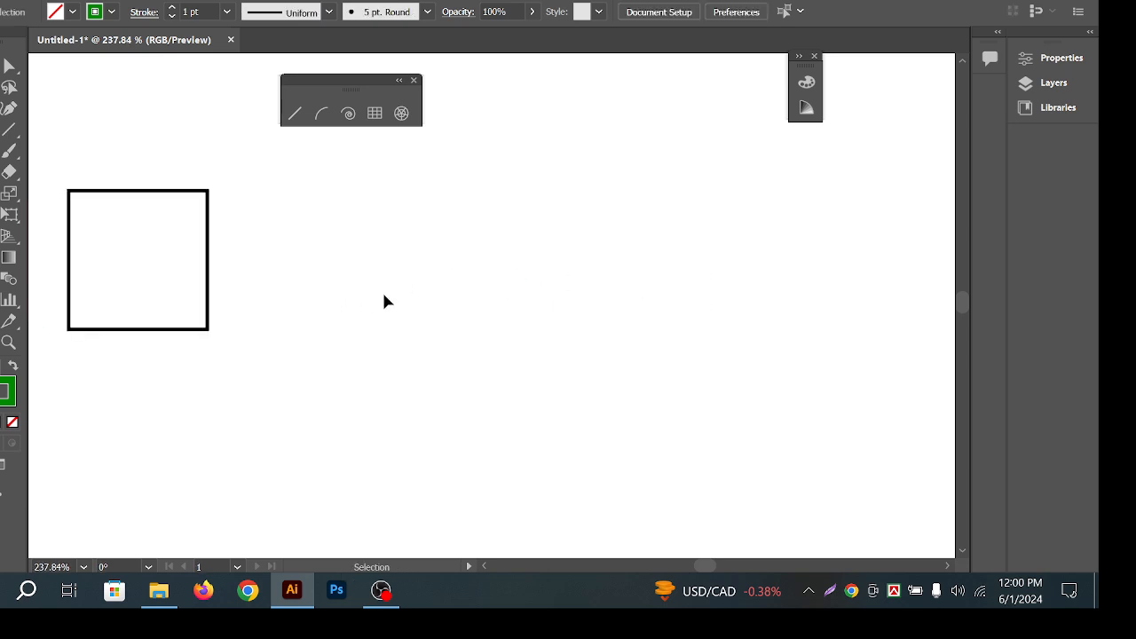
left_click_drag(203, 206, 431, 239)
left_click_drag(317, 192, 461, 311)
left_click_drag(390, 294, 557, 355)
left_click(589, 357)
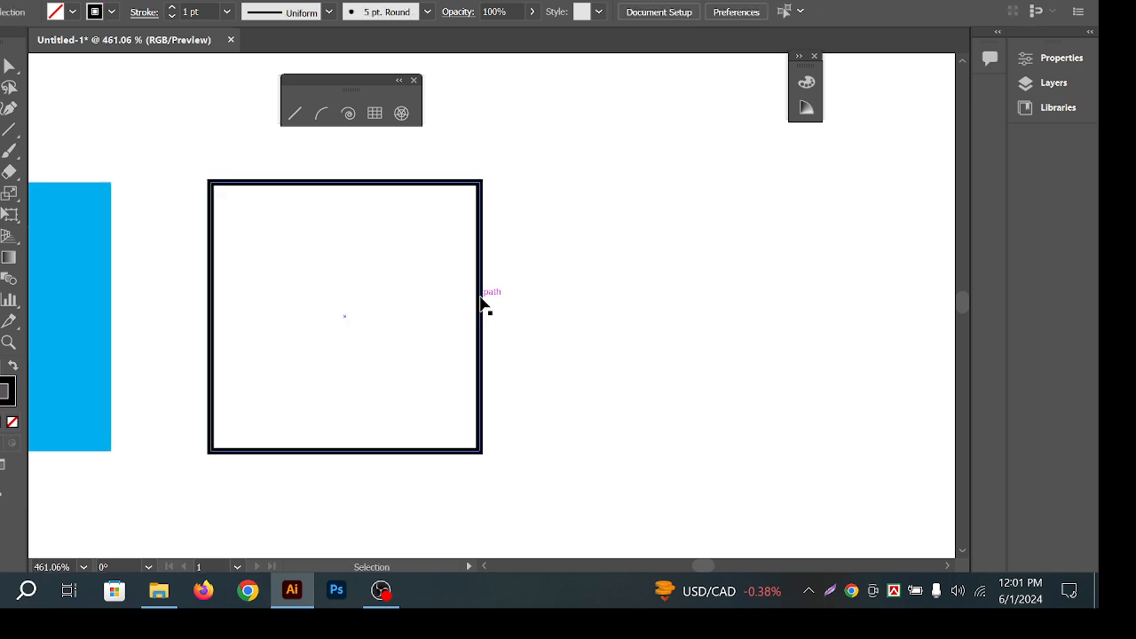
left_click_drag(480, 302, 625, 303)
left_click(533, 289)
left_click_drag(507, 284, 607, 291)
left_click_drag(758, 298, 534, 372)
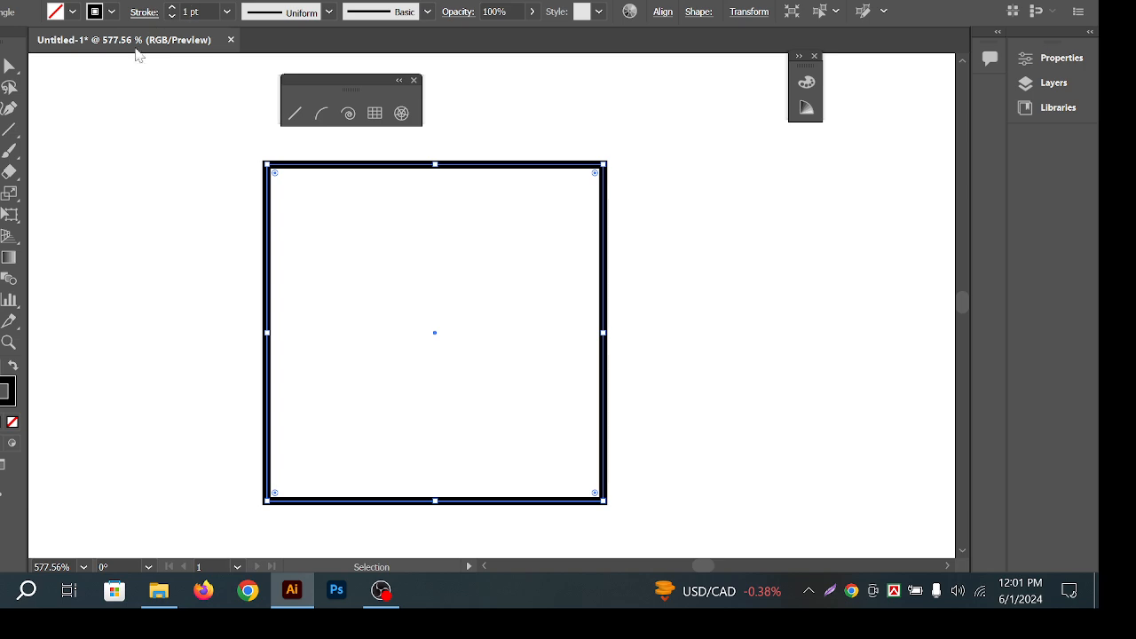
Show the Window > Stroke panel fully expanded beside the square and close the line-tools panel.
left_click(355, 2)
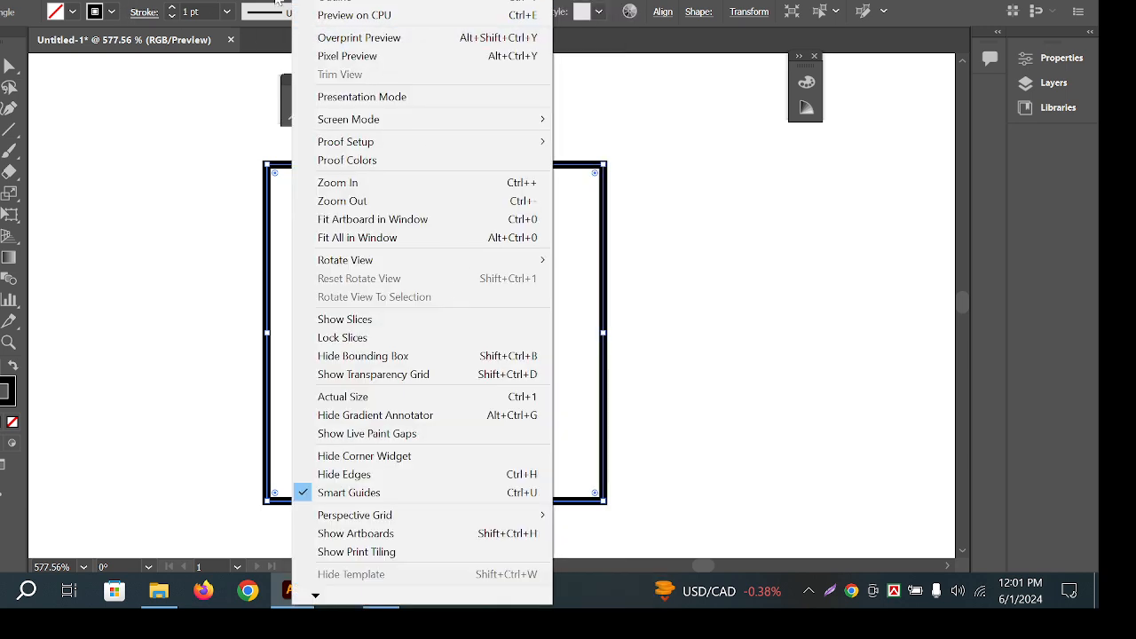
left_click(952, 347)
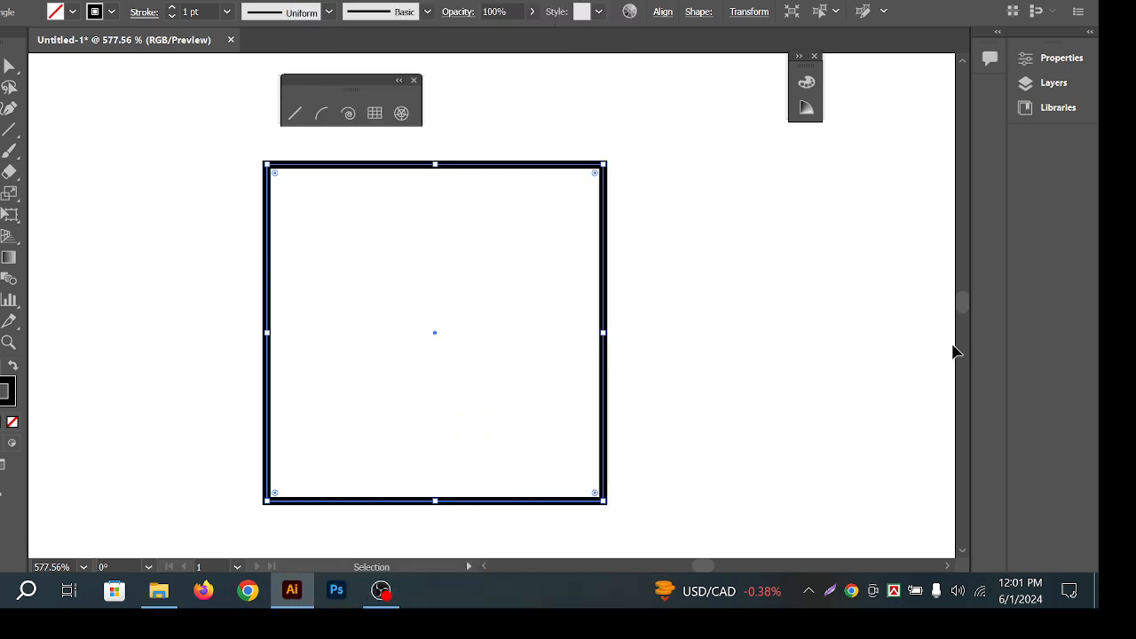
left_click(364, 3)
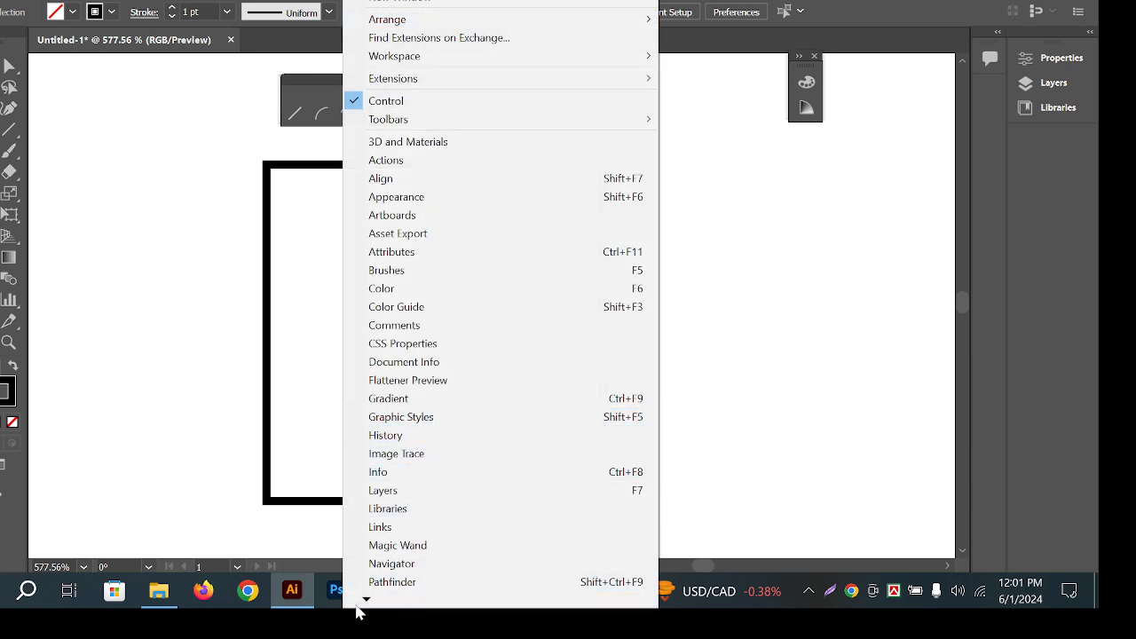
mouse_move(366, 603)
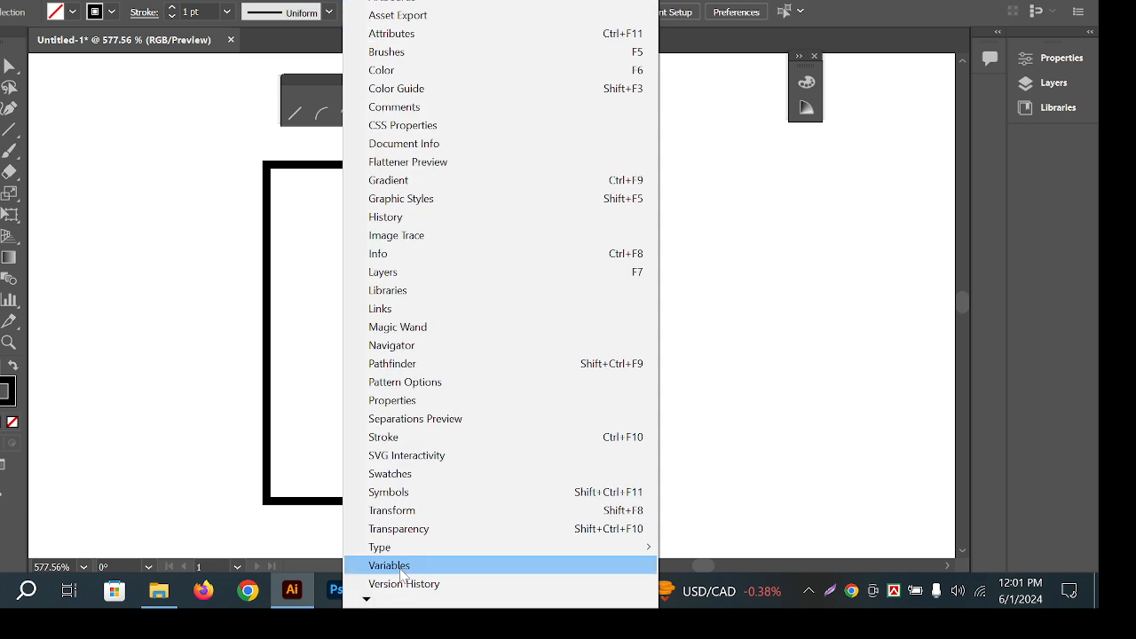
left_click(408, 436)
left_click_drag(891, 400, 829, 345)
mouse_move(748, 354)
left_mouse_down()
mouse_move(669, 233)
mouse_move(718, 173)
left_mouse_up()
double_click(670, 233)
double_click(672, 233)
left_click(414, 80)
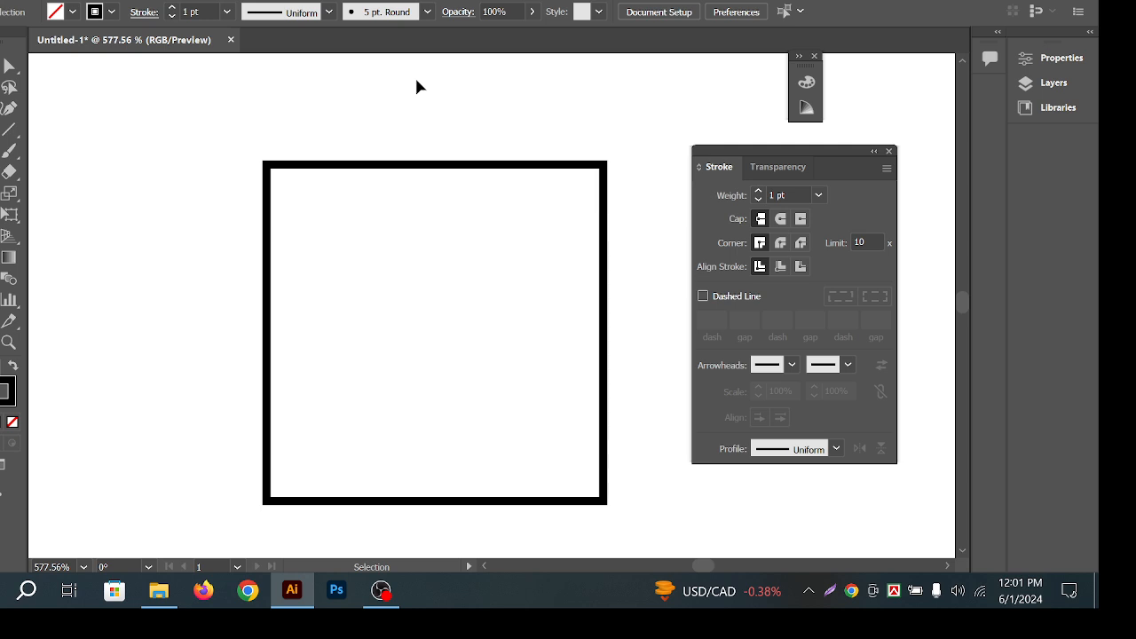
Give the black square's stroke round caps and undo the trial rounded corners.
left_click(814, 58)
left_click_drag(535, 224, 533, 233)
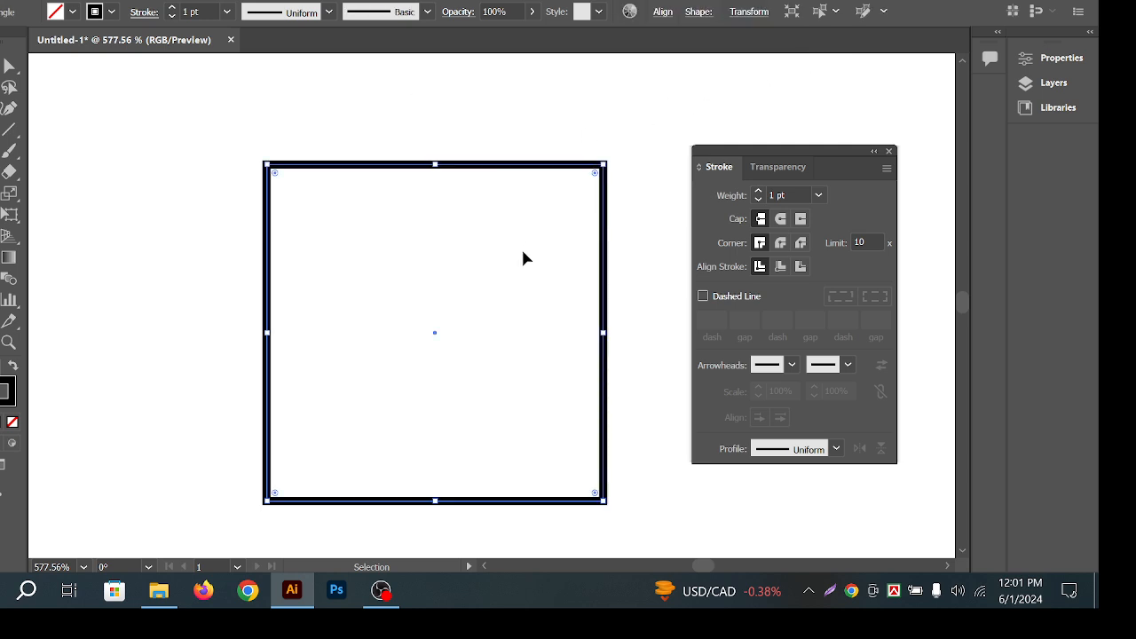
left_click(781, 220)
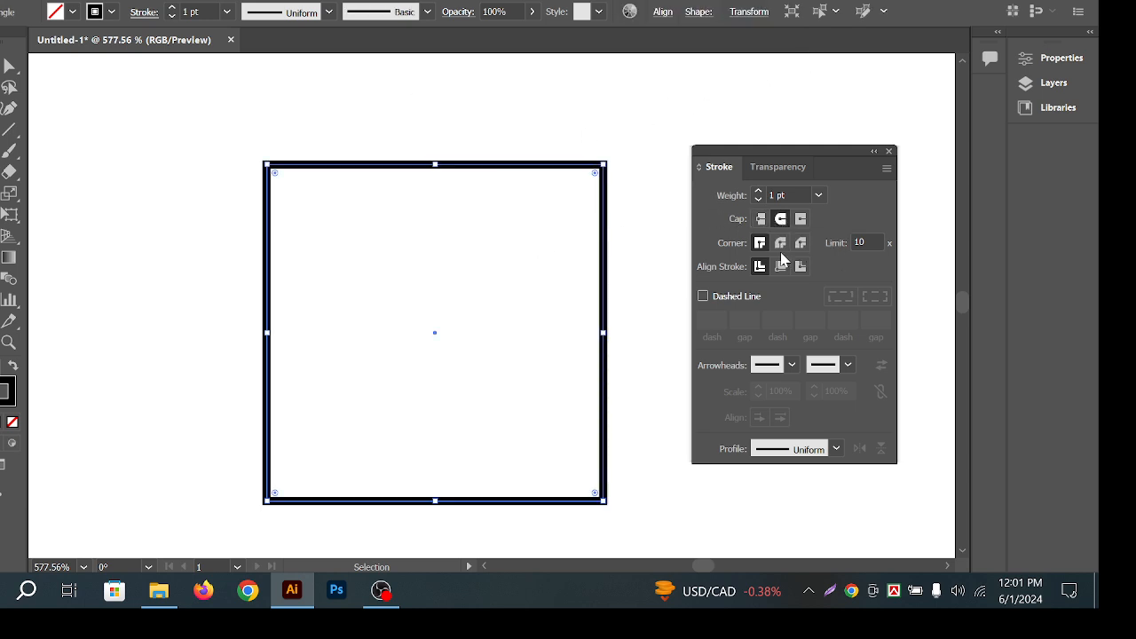
left_click(779, 242)
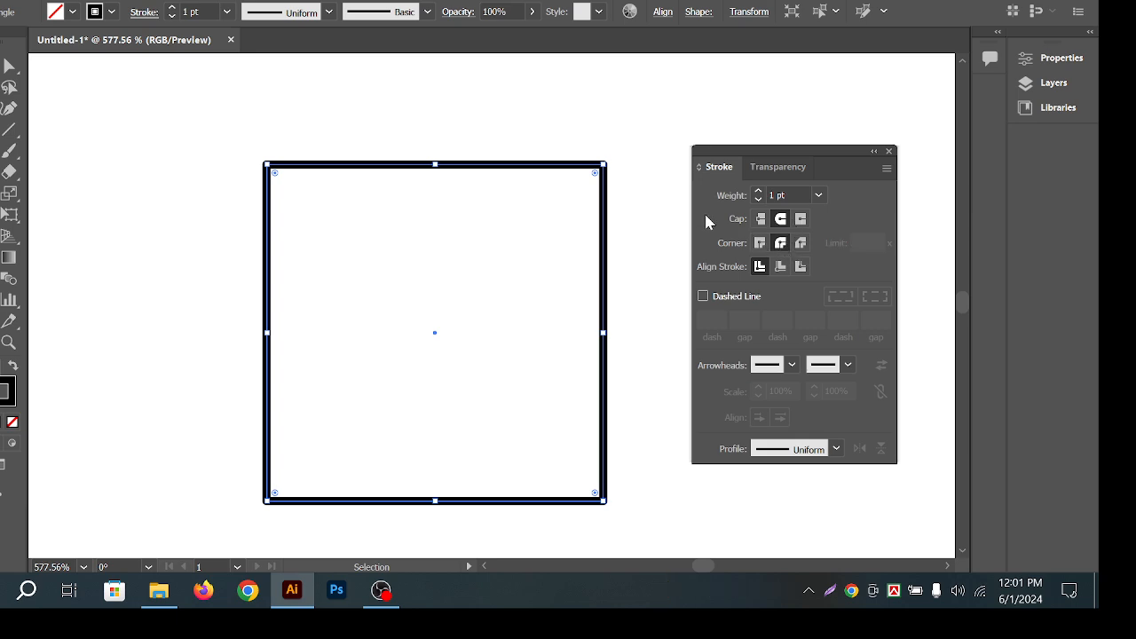
left_click(626, 155)
key("ctrl+z")
left_click(628, 167)
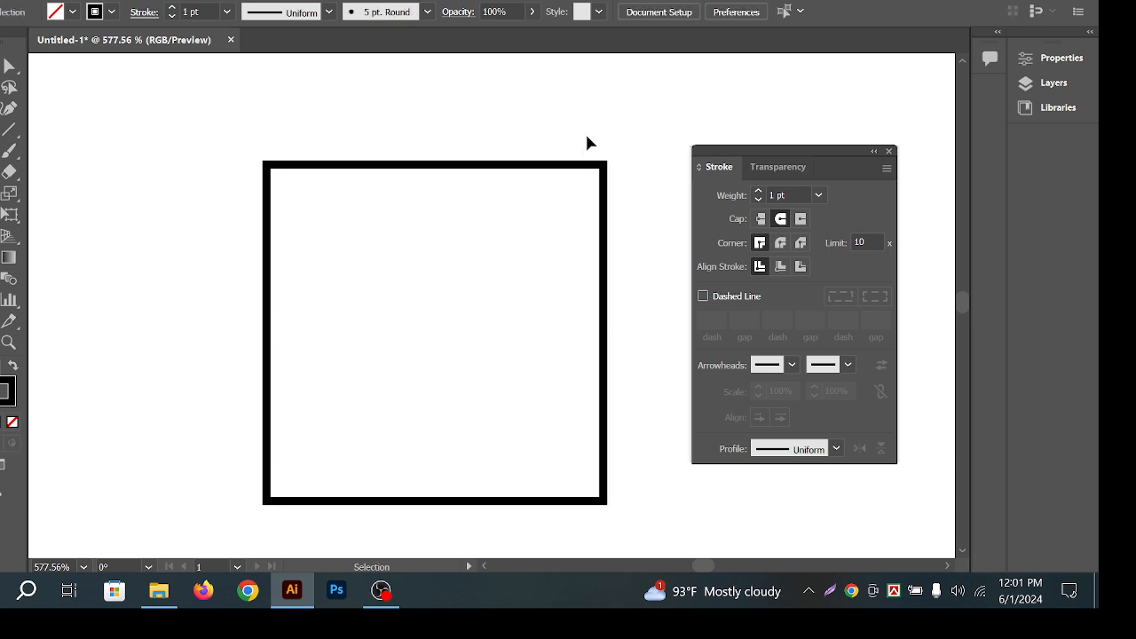
left_click(604, 229)
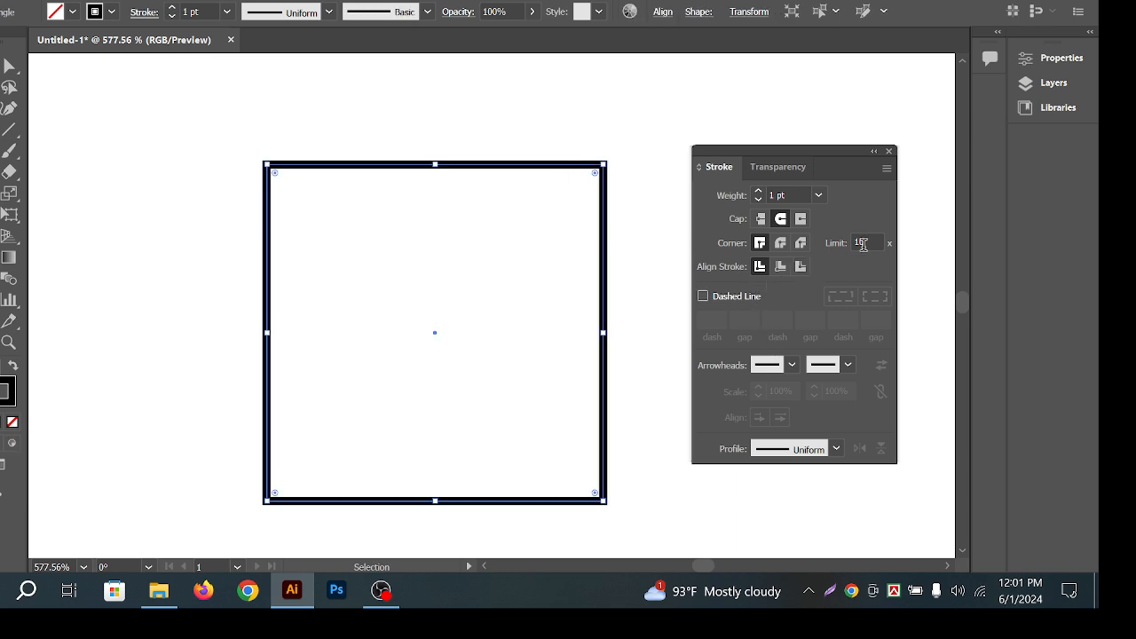
Make the square's outline dashed with an 8 pt dash length.
left_click(707, 298)
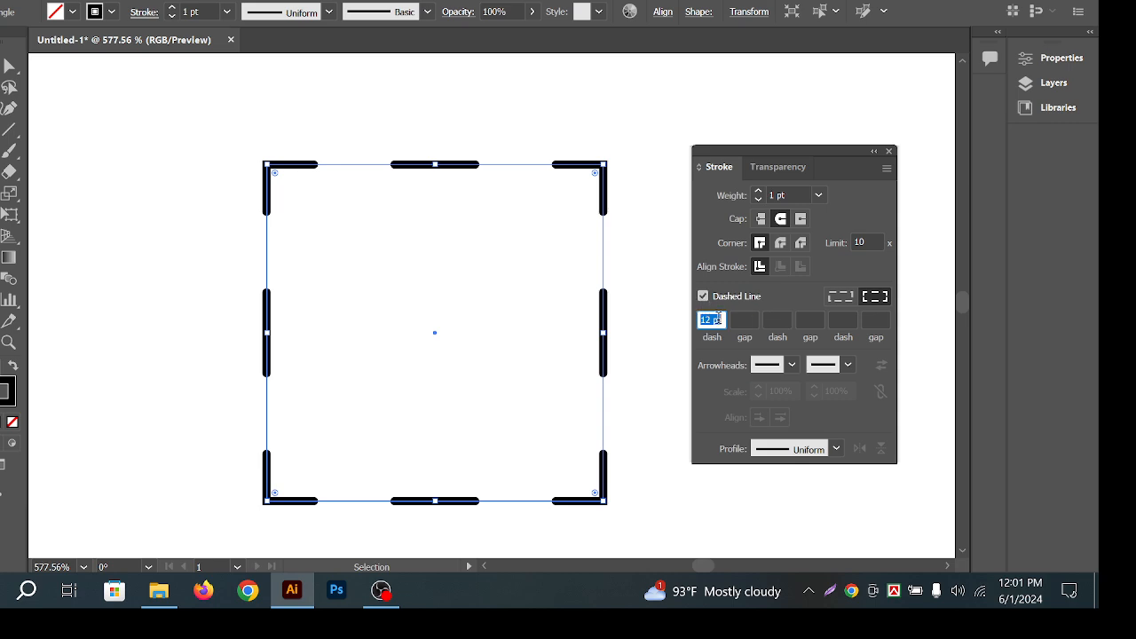
type("8")
key("Return")
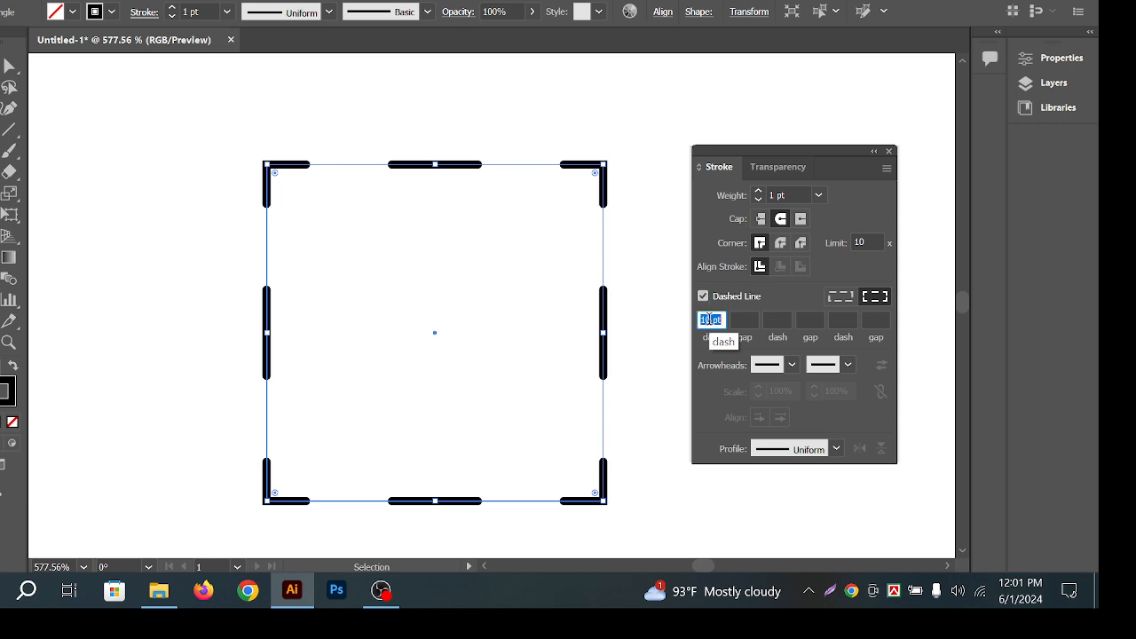
scroll(709, 319, "down", 2)
scroll(709, 319, "down", 2)
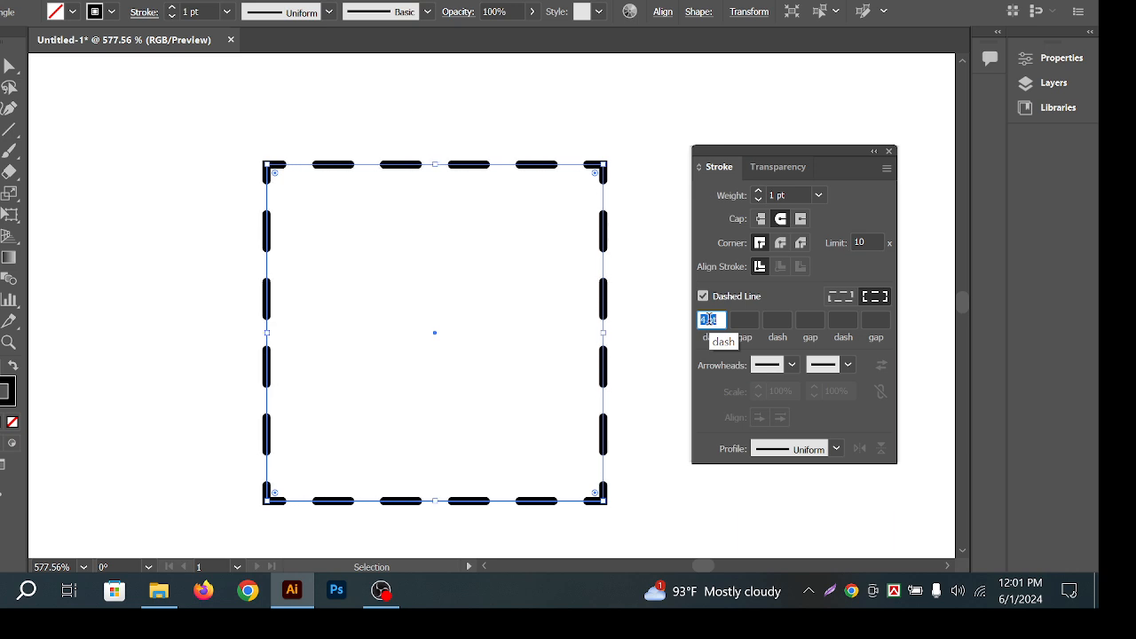
left_click(443, 256)
left_click_drag(571, 117, 627, 185)
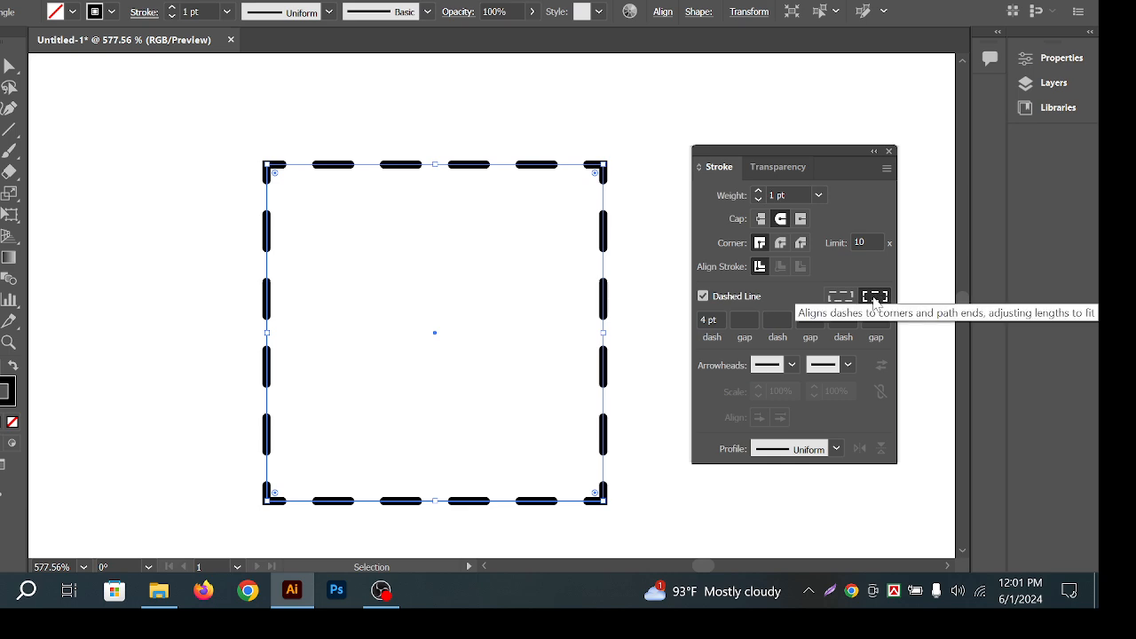
Try exact dash lengths, then align the dashes to the square's corners.
left_click(841, 297)
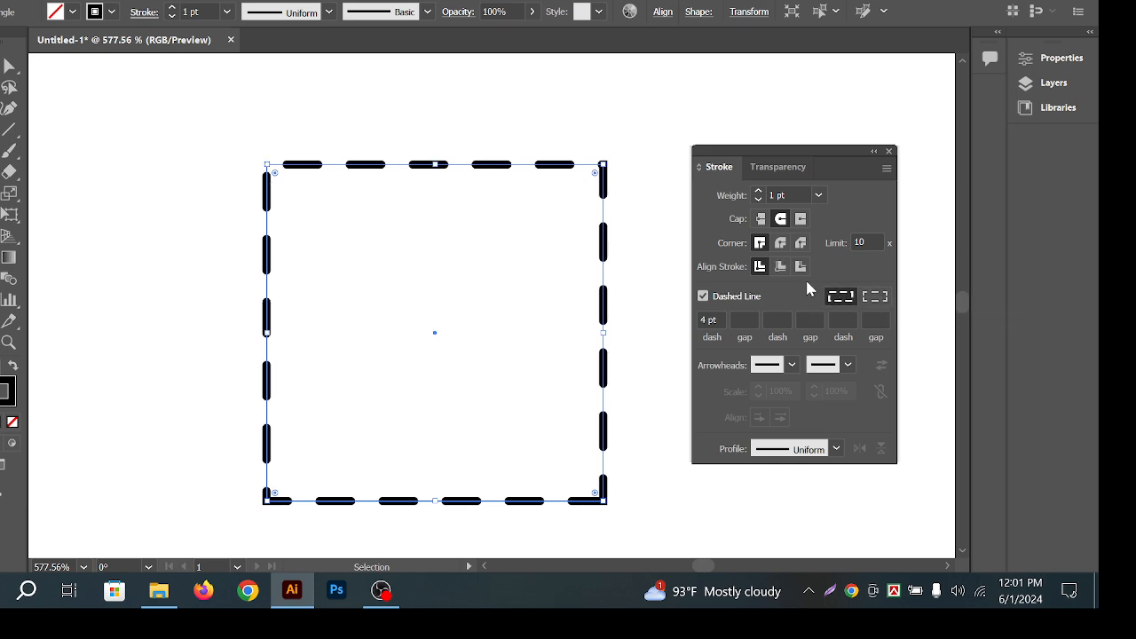
left_click(514, 244)
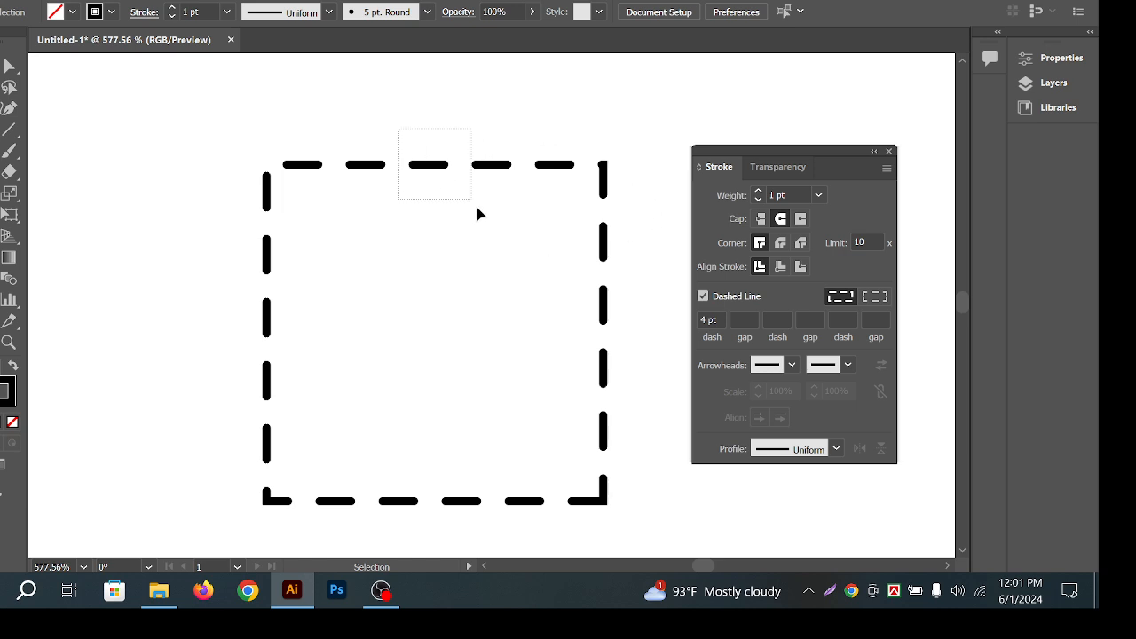
left_click_drag(477, 210, 477, 211)
left_click(875, 298)
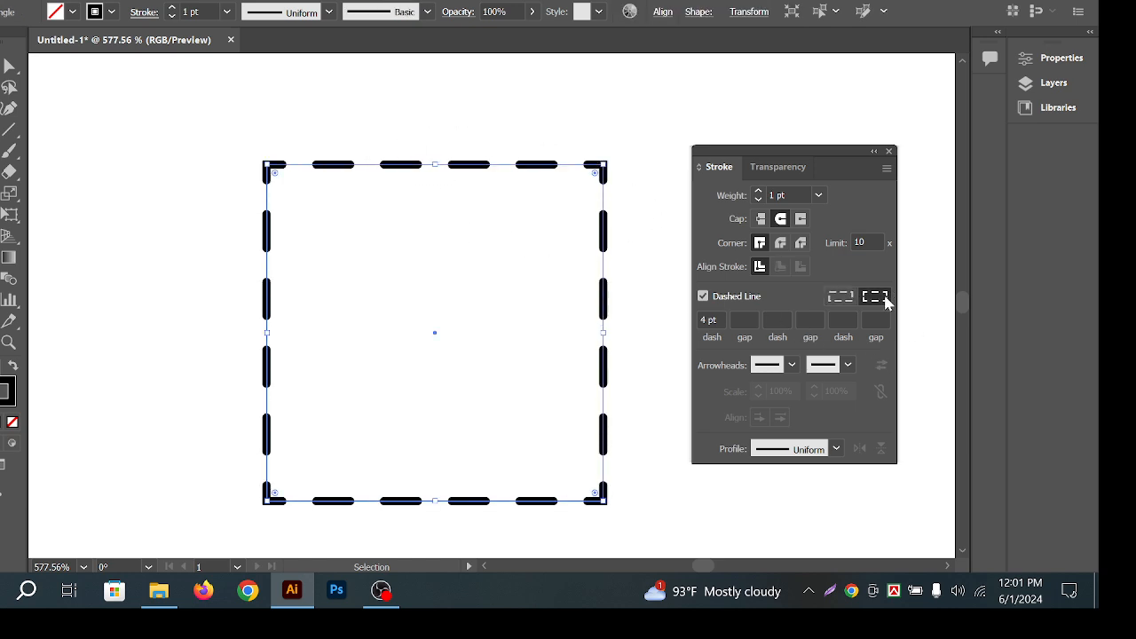
left_click(395, 243)
left_click_drag(507, 81, 588, 267)
Thin the dashed square's stroke weight to 0.5 pt.
left_click(819, 198)
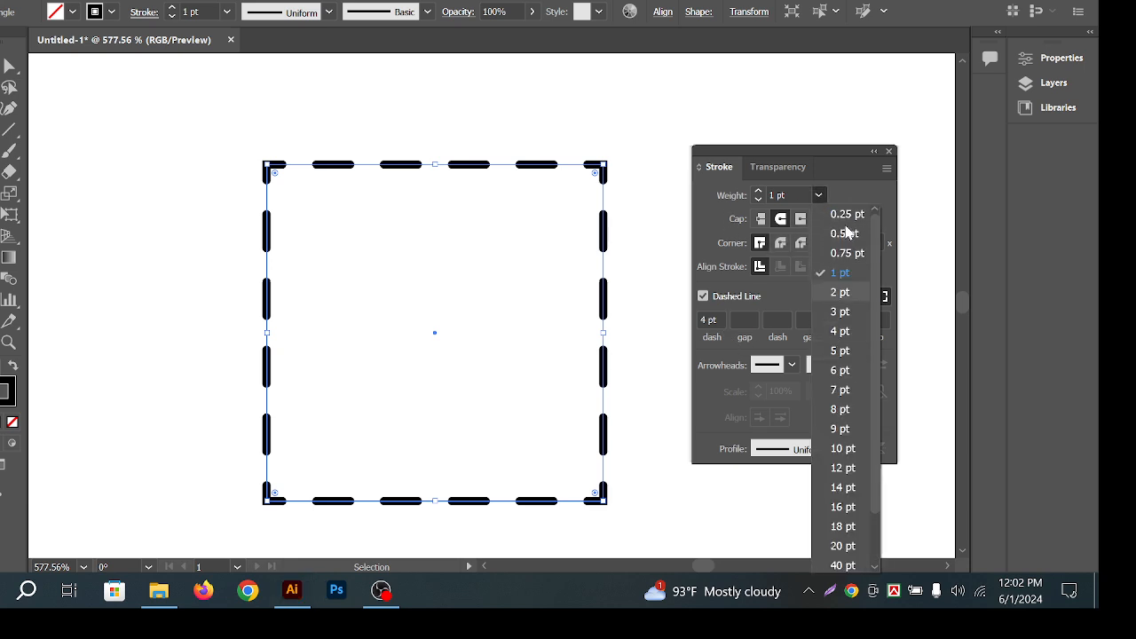
left_click(850, 234)
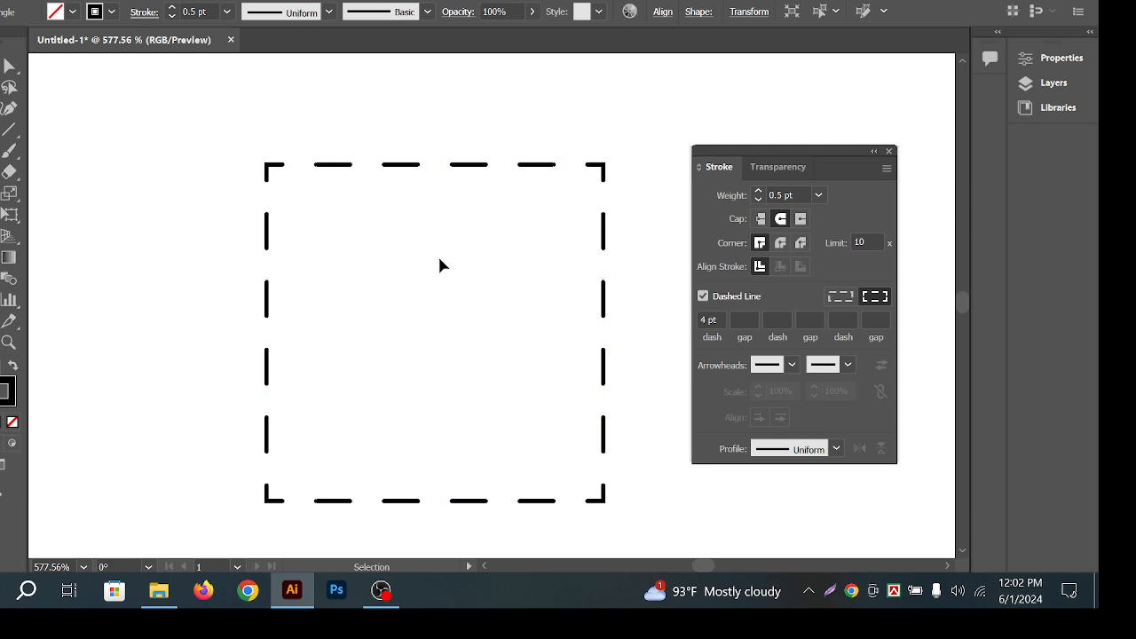
left_click_drag(433, 115, 532, 253)
scroll(524, 265, "up", 1)
left_click(511, 285)
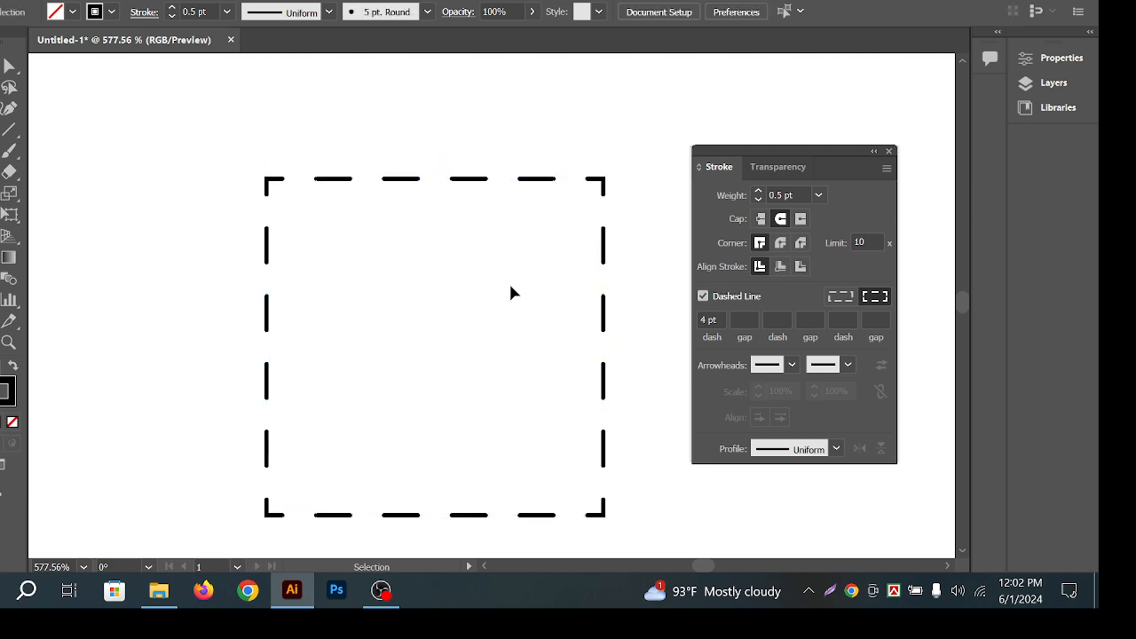
left_click_drag(510, 293, 568, 133)
Shorten the dashes to 1 pt in the first dash field.
double_click(712, 320)
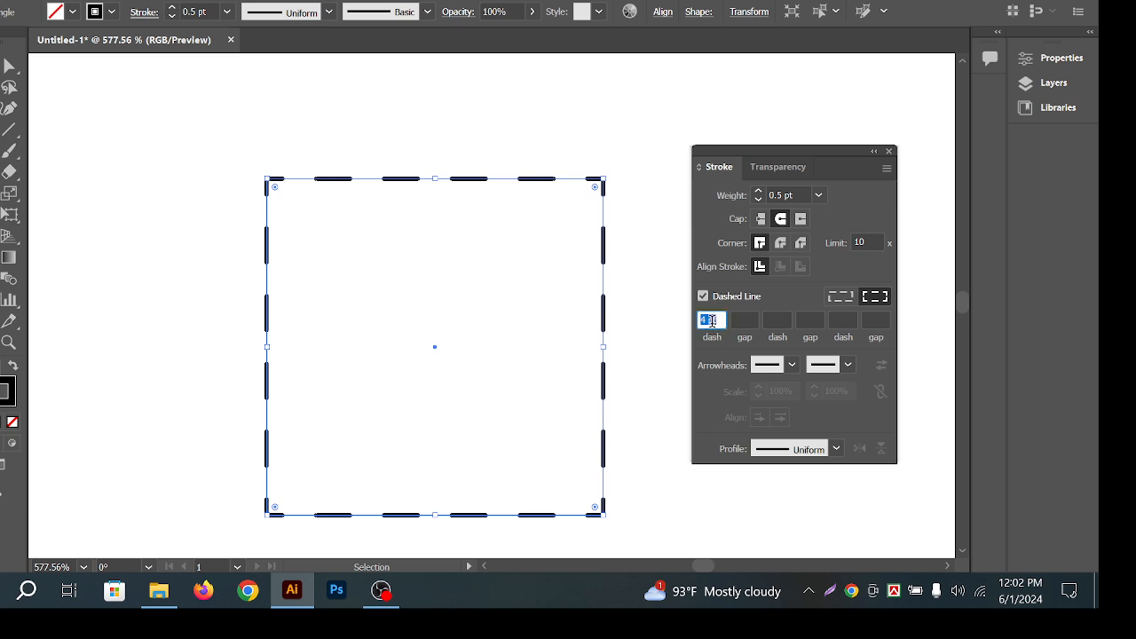
scroll(712, 320, "down", 2)
scroll(712, 321, "down", 2)
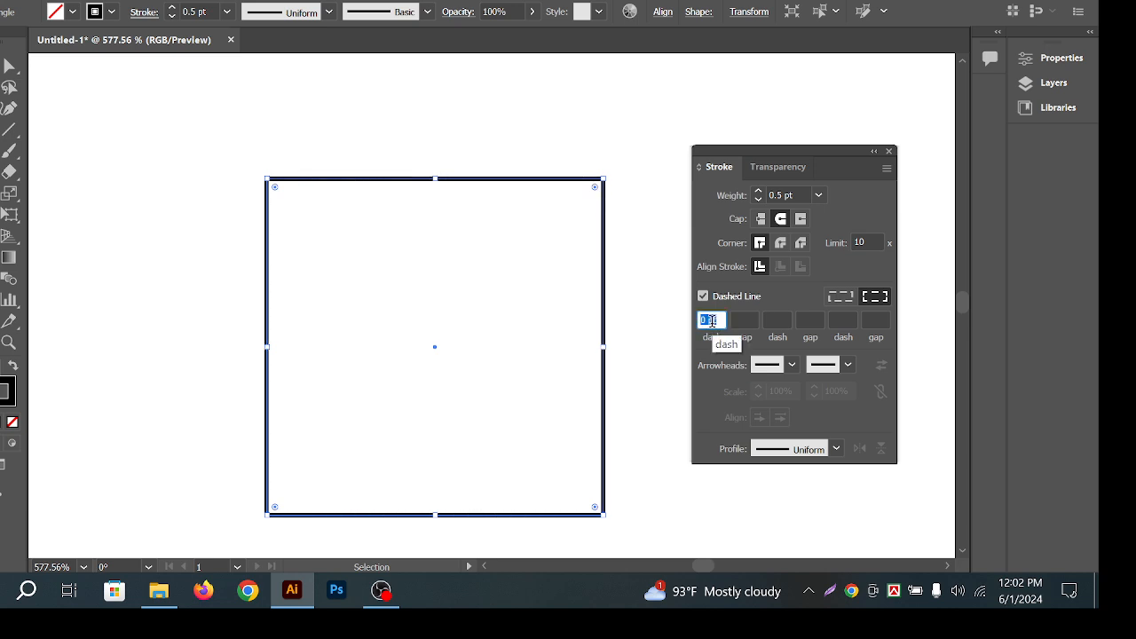
scroll(712, 320, "up", 1)
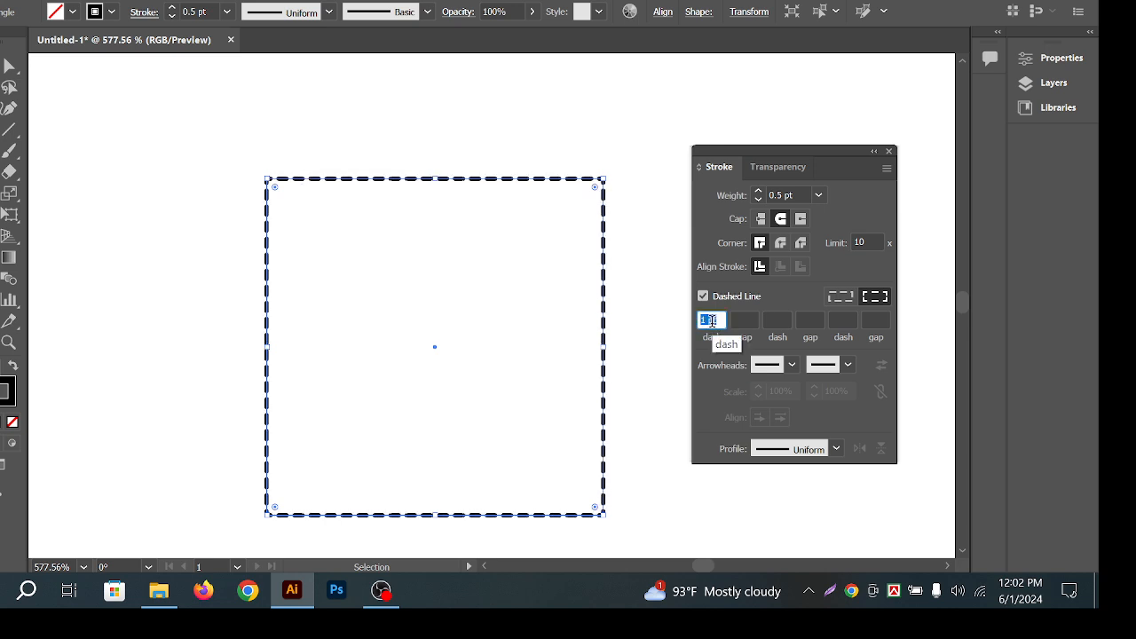
scroll(712, 320, "up", 1)
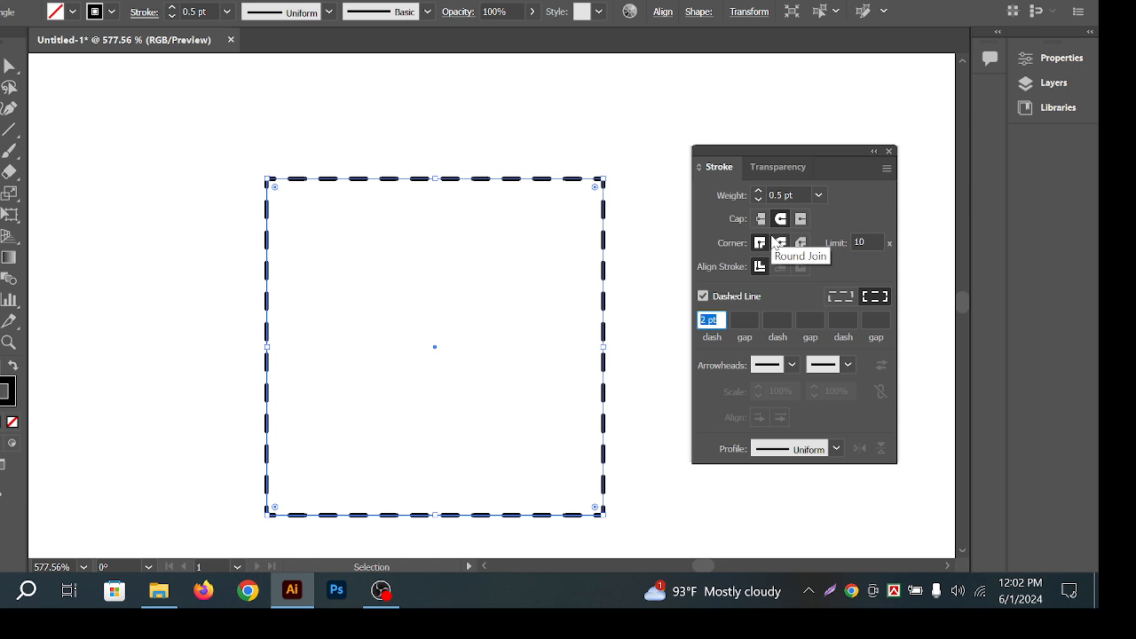
left_click(459, 117)
left_click_drag(485, 135, 582, 246)
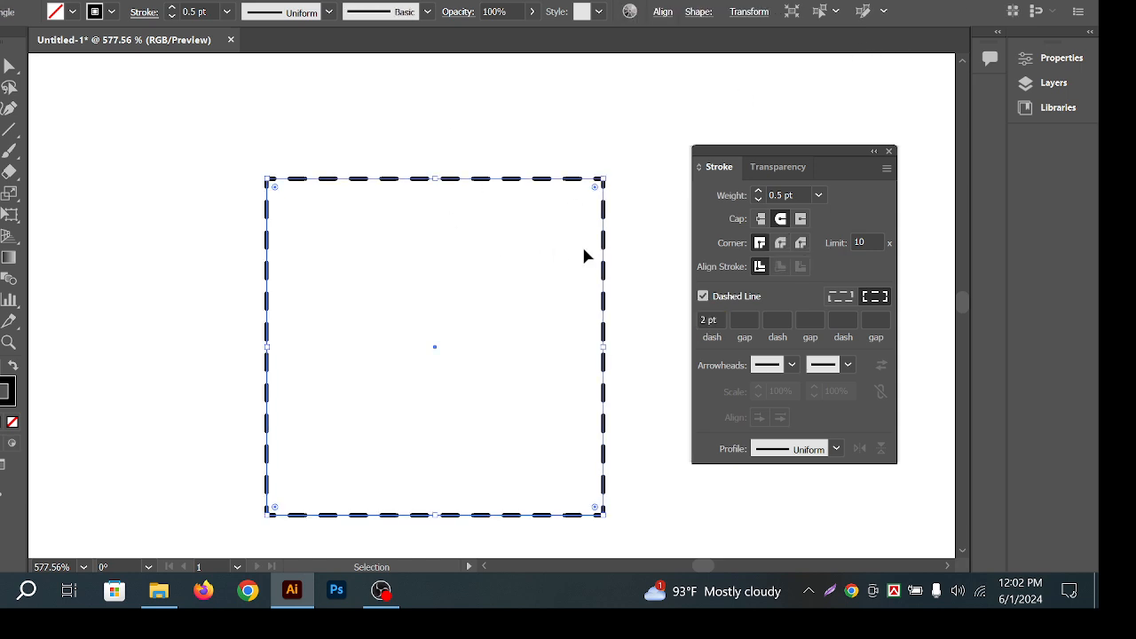
left_click(566, 244)
key("ctrl+z")
left_click(507, 225)
left_click_drag(454, 147, 523, 216)
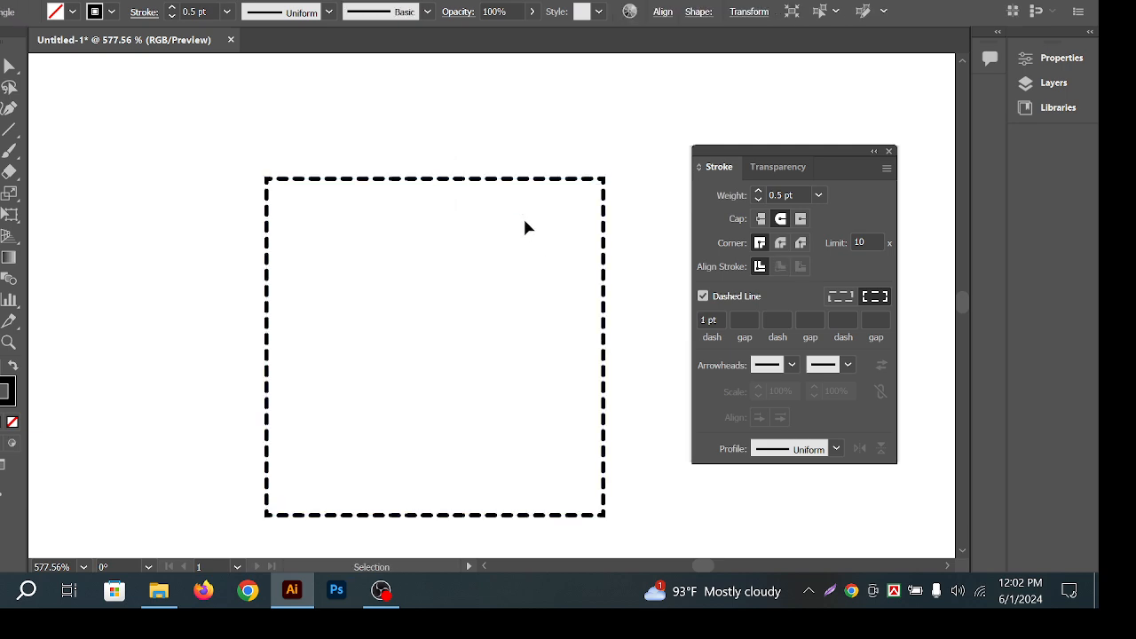
left_click(523, 219)
Zoom and pan to inspect the fine dashed square, then bring empty canvas into view.
key("z")
left_click_drag(454, 204, 478, 204)
key("space")
left_click_drag(576, 238, 415, 173)
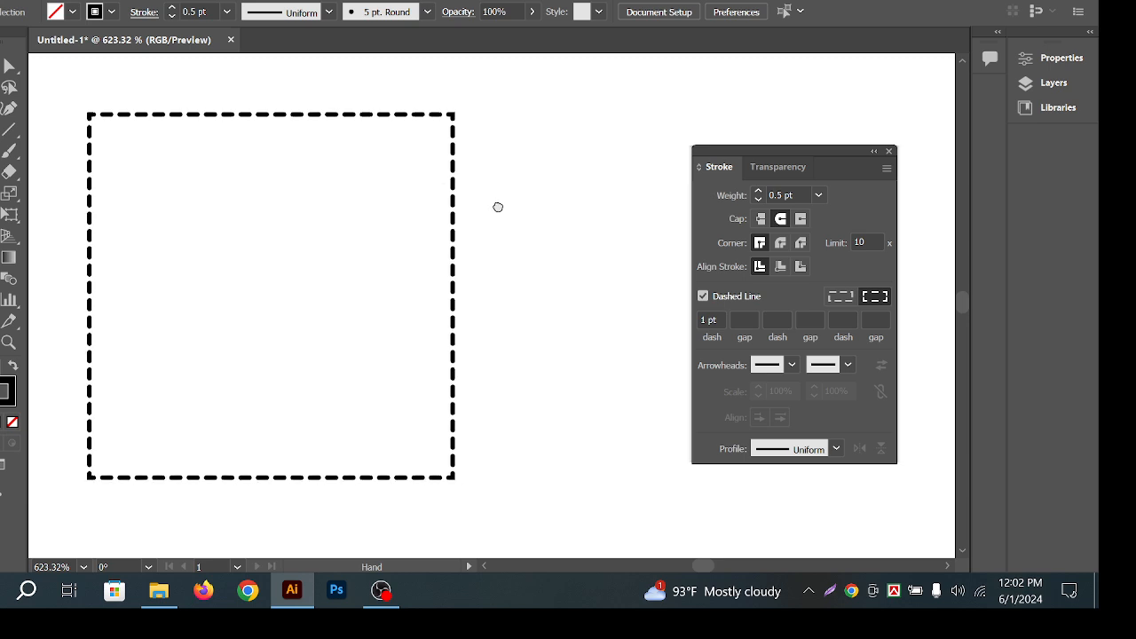
left_click_drag(513, 200, 507, 175)
left_click_drag(573, 285, 541, 286)
key("space")
left_click_drag(554, 250, 513, 259)
Draw a horizontal line right of the square with dashes turned off.
key("v")
left_click(9, 129)
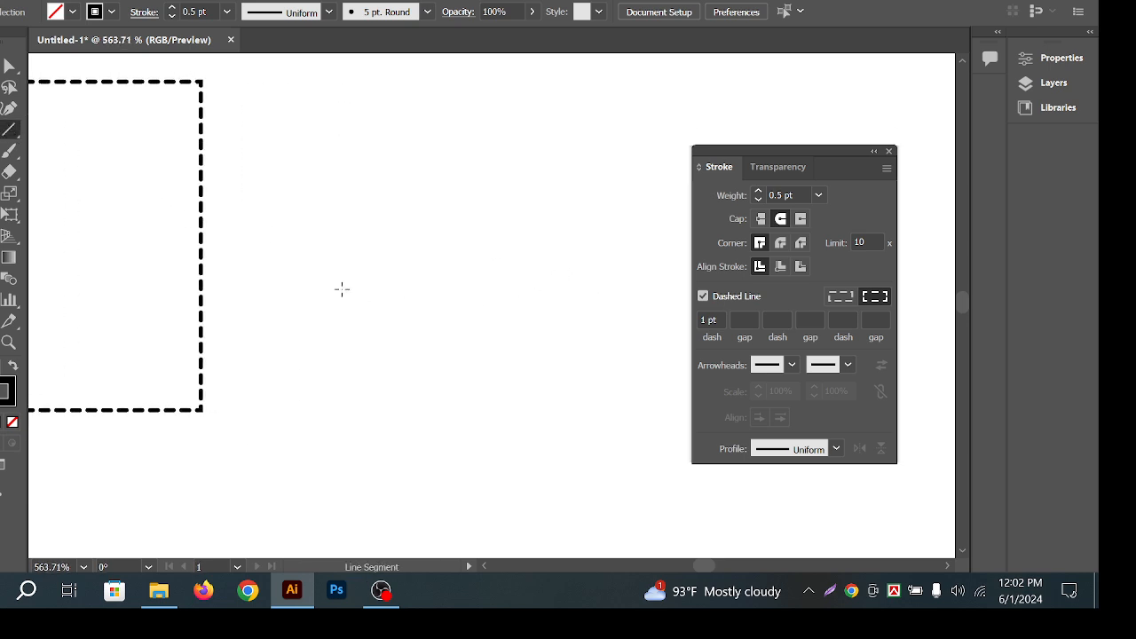
left_click_drag(344, 289, 616, 308)
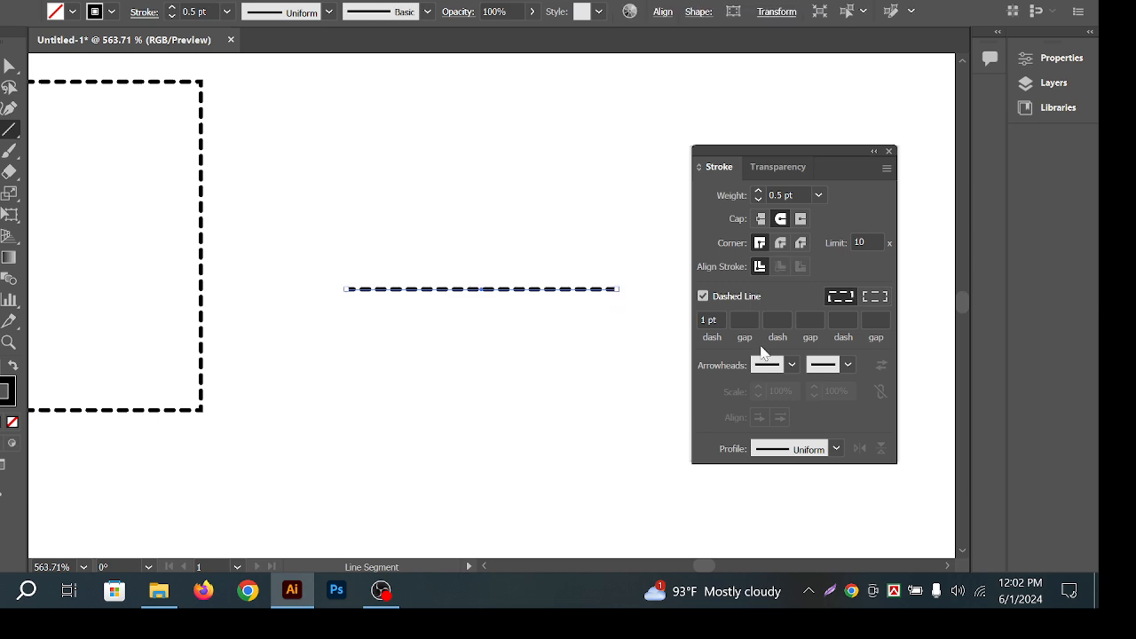
left_click(703, 295)
key("v")
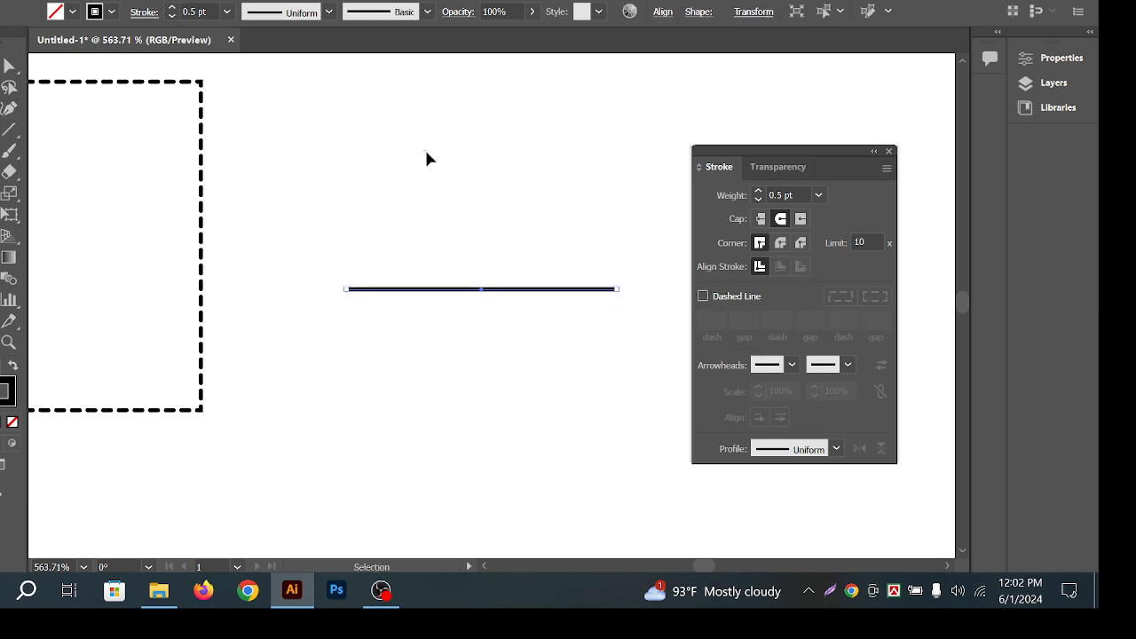
left_click(426, 150)
key("ctrl+space")
left_click_drag(569, 308, 653, 308)
mouse_move(446, 286)
left_mouse_down()
mouse_move(356, 289)
mouse_move(434, 290)
mouse_move(421, 263)
left_mouse_up()
key("ctrl+space")
Give the line flat butt caps.
left_click_drag(393, 207, 495, 302)
left_click(760, 219)
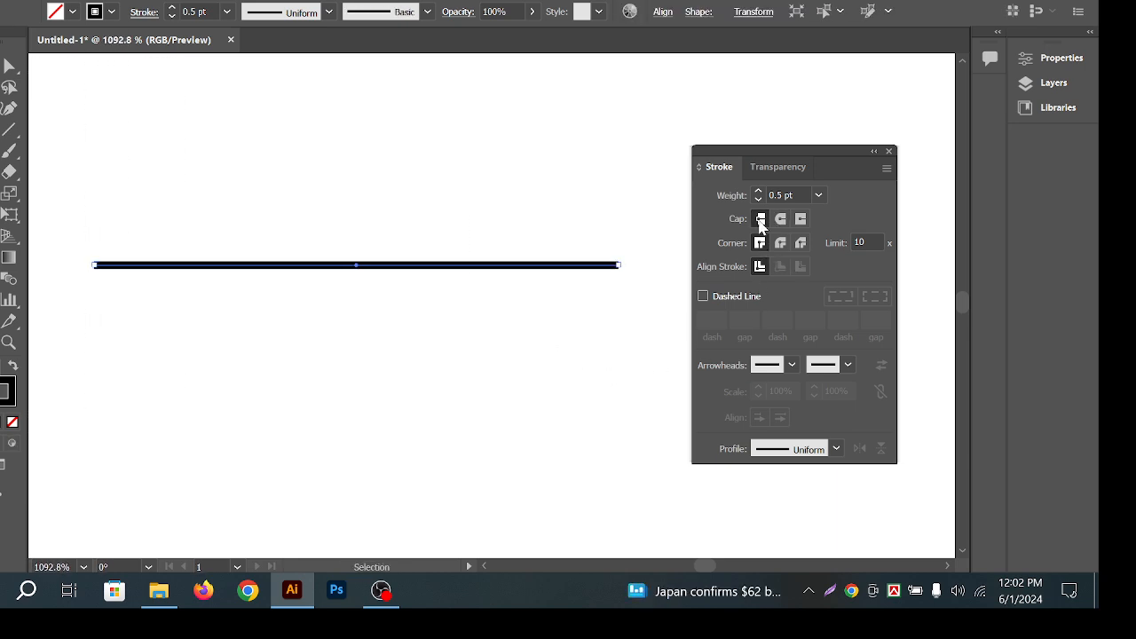
left_click(504, 234)
left_click_drag(341, 271, 342, 271)
Thicken the line's stroke weight to 3 pt.
left_click(226, 11)
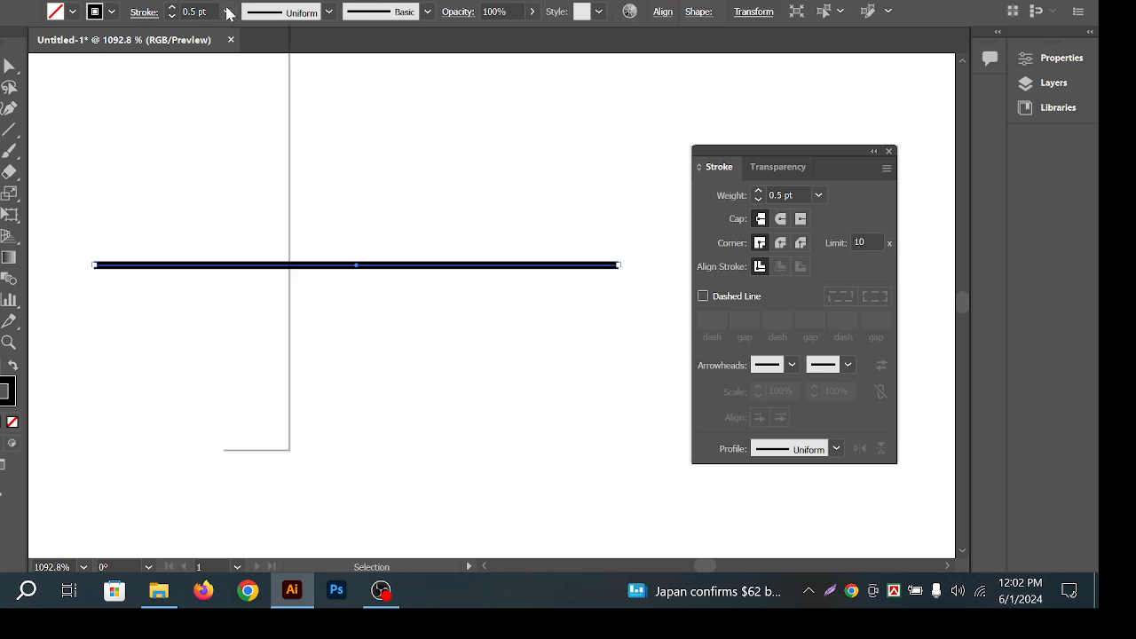
left_click(256, 126)
mouse_move(413, 156)
left_mouse_down()
mouse_move(544, 289)
mouse_move(516, 284)
left_mouse_up()
key("space")
left_click_drag(400, 203, 436, 201)
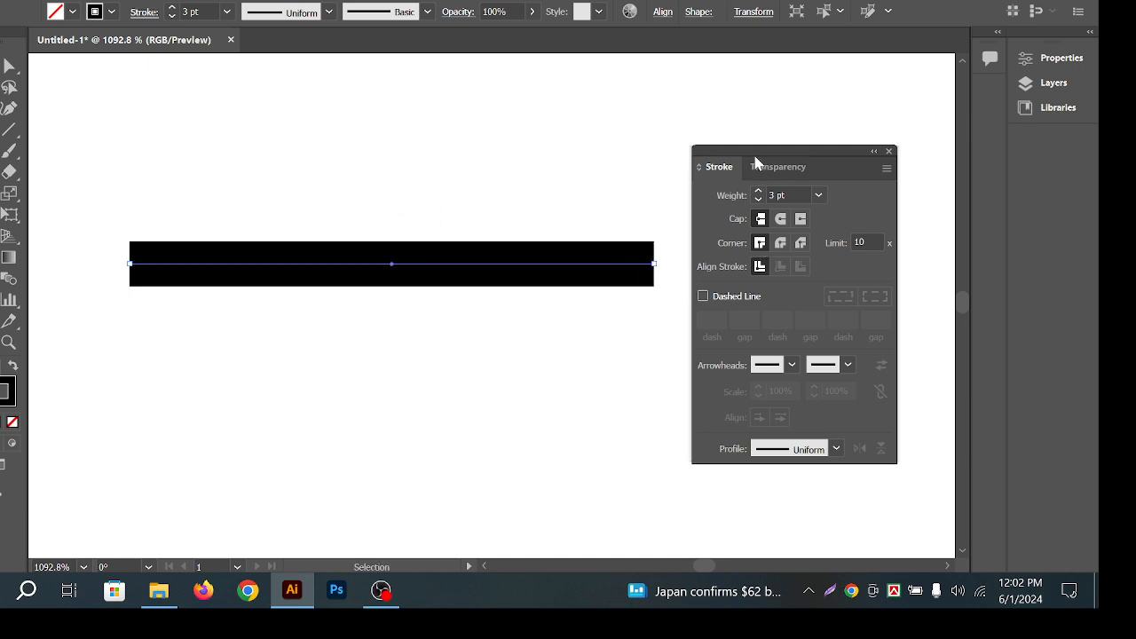
left_click_drag(771, 154, 804, 151)
Give the 3 pt line round caps.
left_click(271, 214)
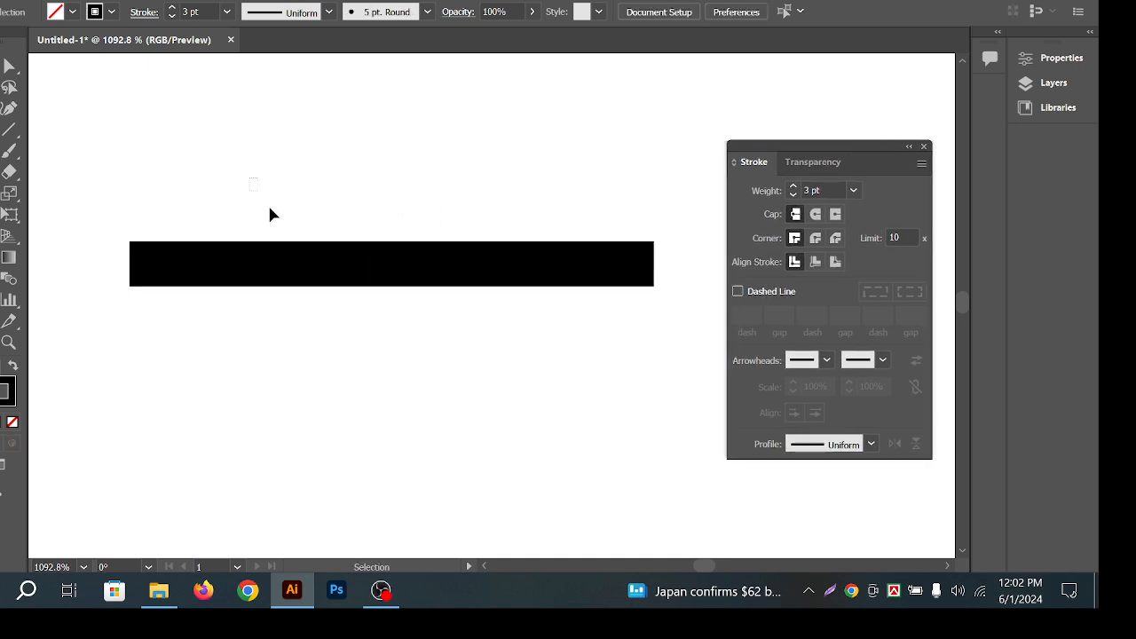
left_click_drag(271, 213, 350, 323)
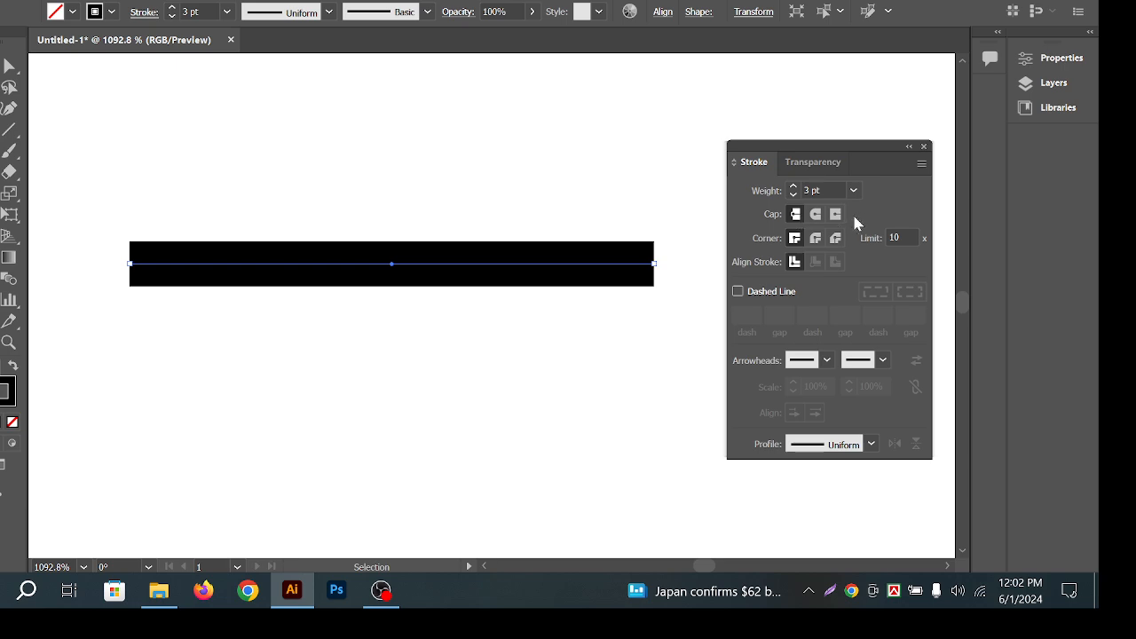
left_click_drag(395, 187, 497, 353)
left_click_drag(378, 145, 462, 210)
left_click_drag(376, 153, 491, 360)
left_click_drag(439, 333, 271, 185)
left_click_drag(394, 186, 622, 341)
left_click_drag(533, 403, 560, 172)
left_click(815, 215)
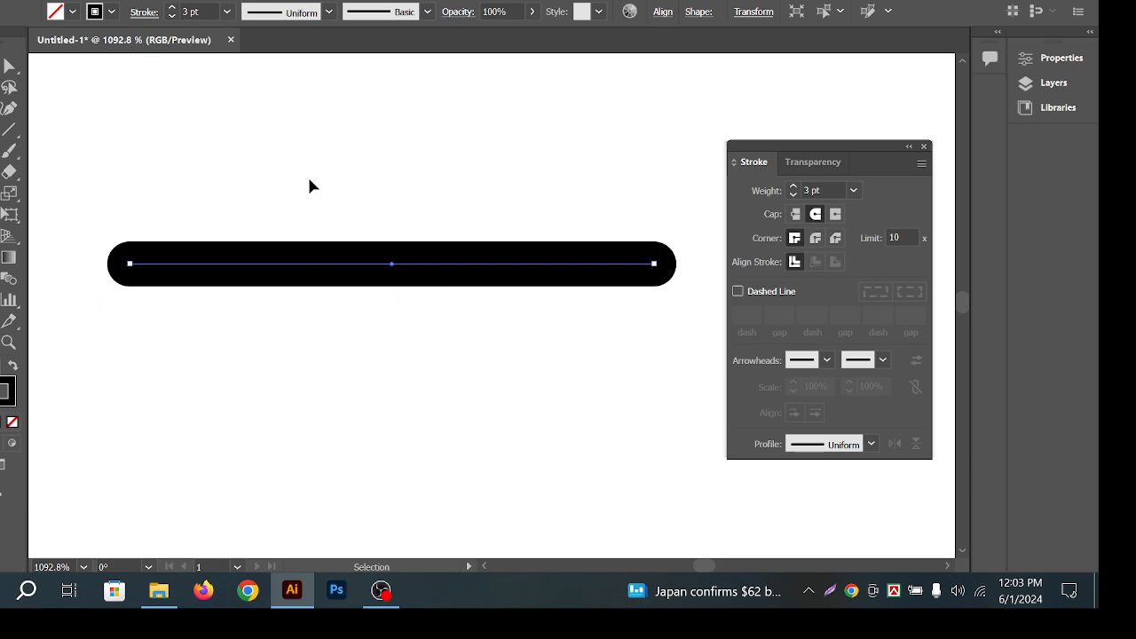
left_click(2, 153)
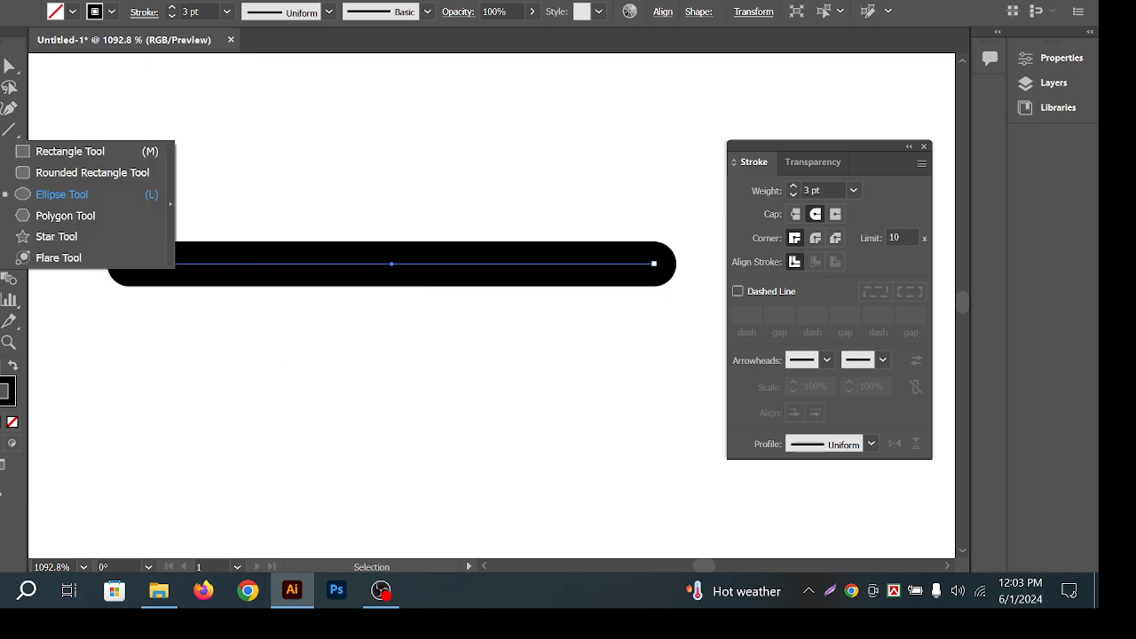
left_click(66, 151)
left_click_drag(297, 385, 436, 431)
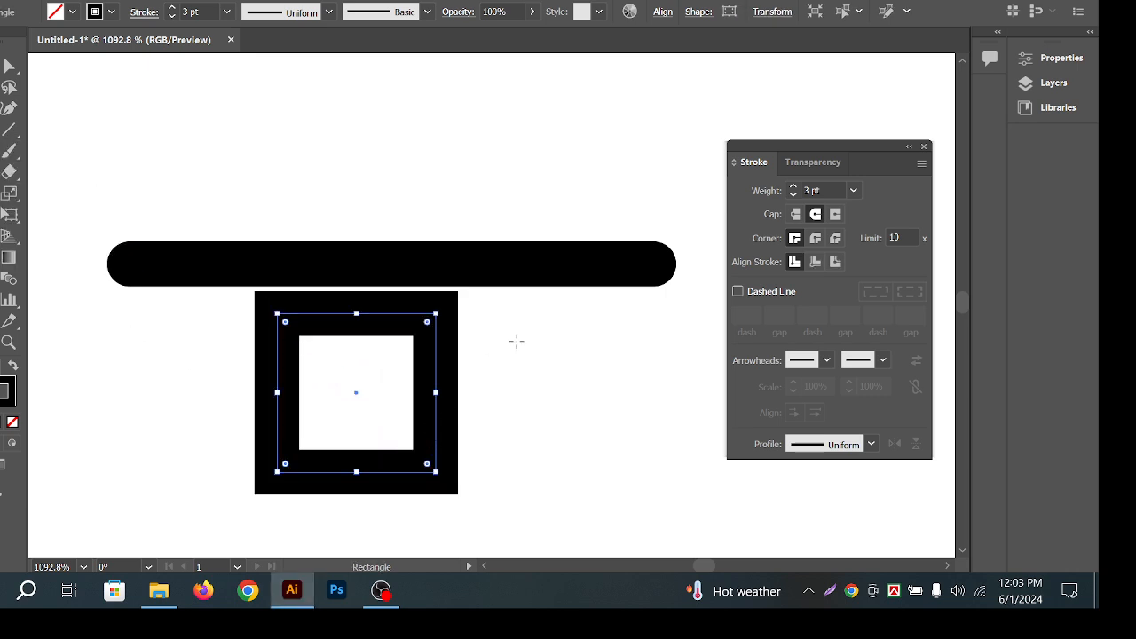
left_click(853, 190)
left_click(872, 211)
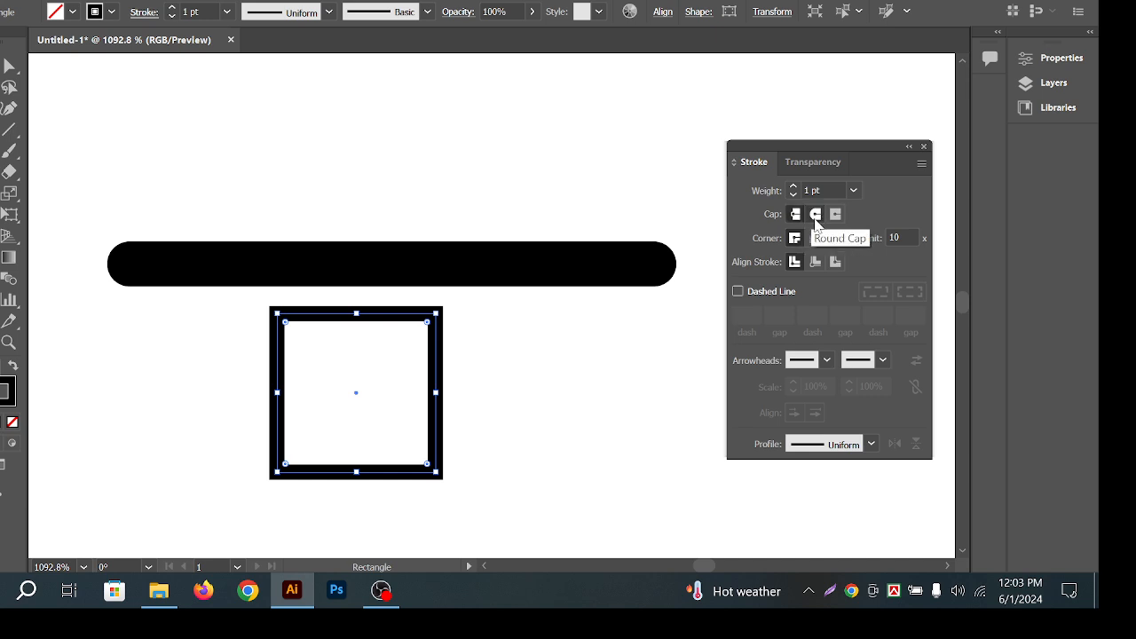
key("v")
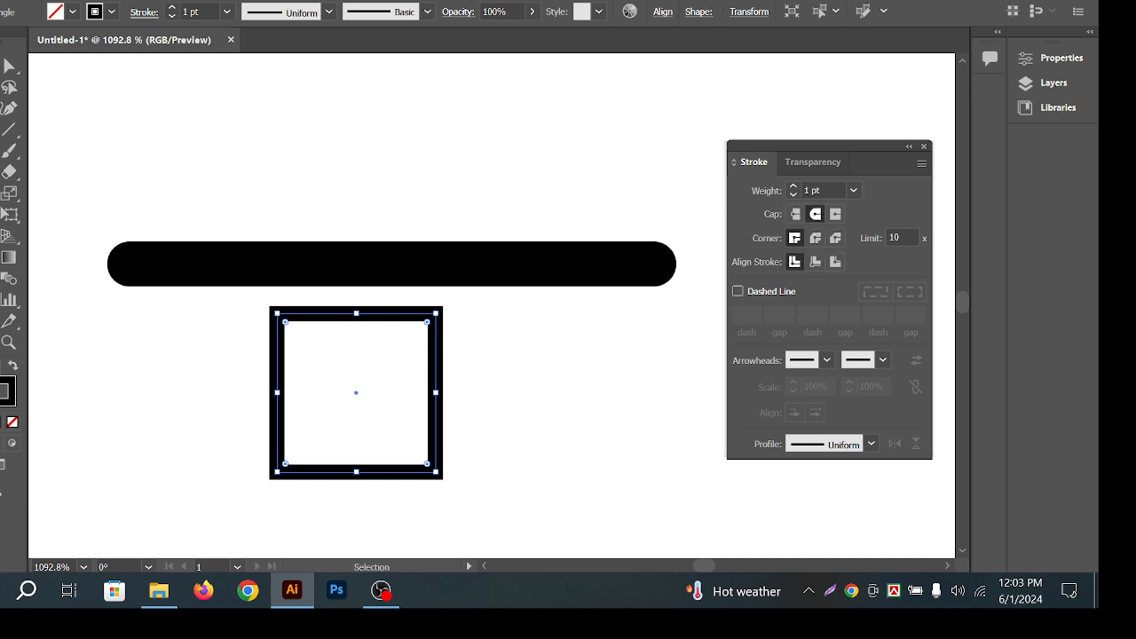
left_click(464, 292)
mouse_move(494, 392)
left_mouse_down()
mouse_move(324, 384)
mouse_move(256, 332)
left_mouse_up()
left_click(577, 338)
left_click(537, 245)
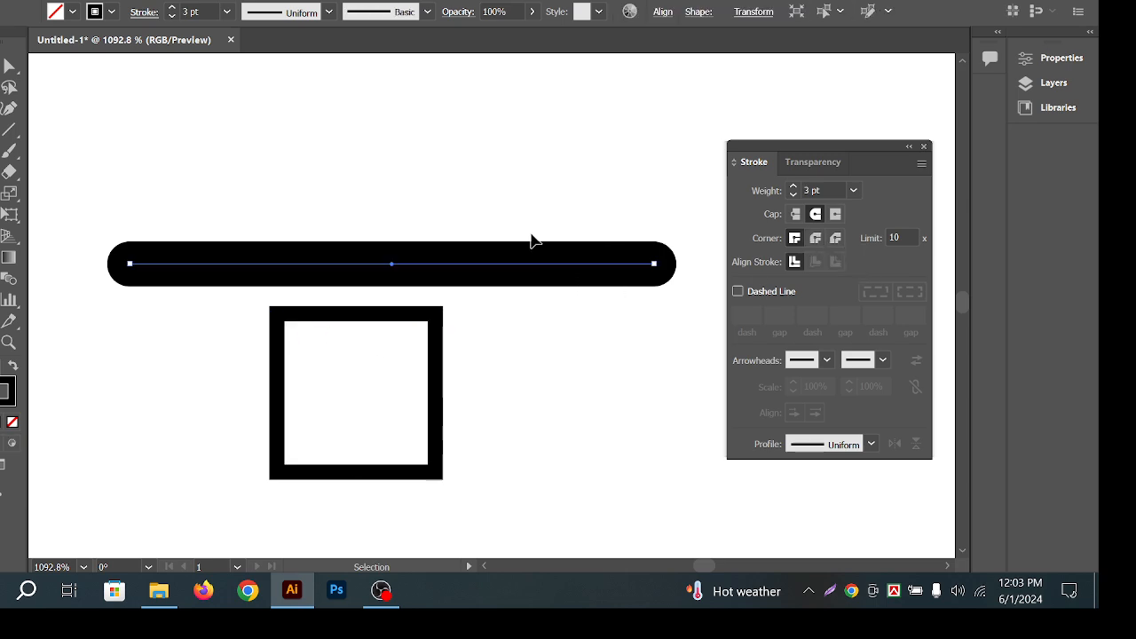
left_click(836, 216)
left_click(601, 356)
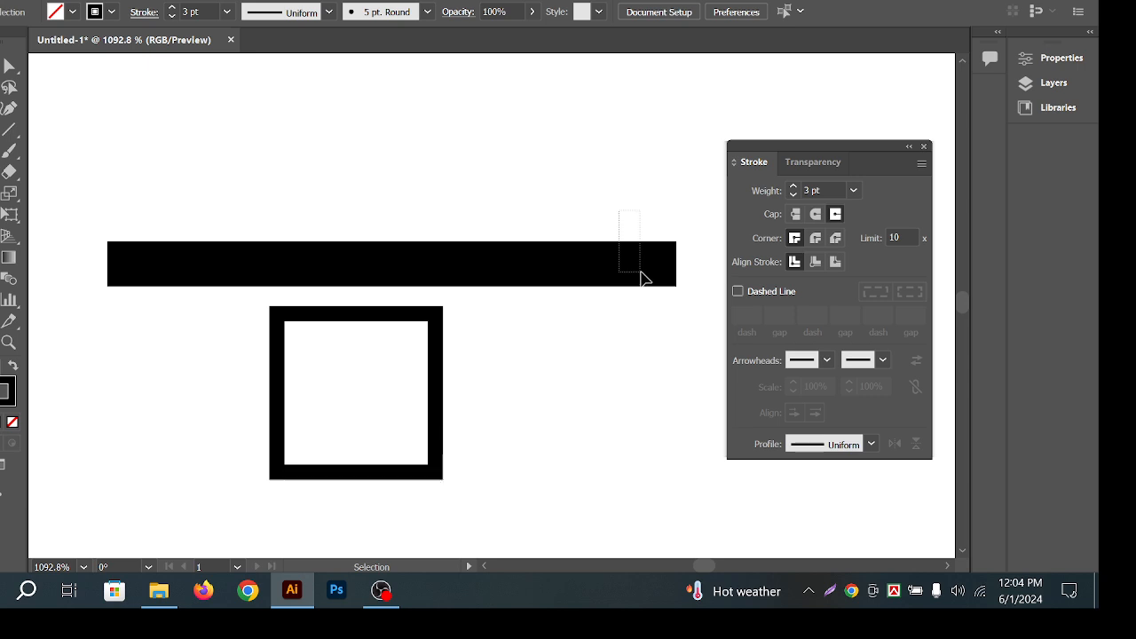
left_click(662, 264)
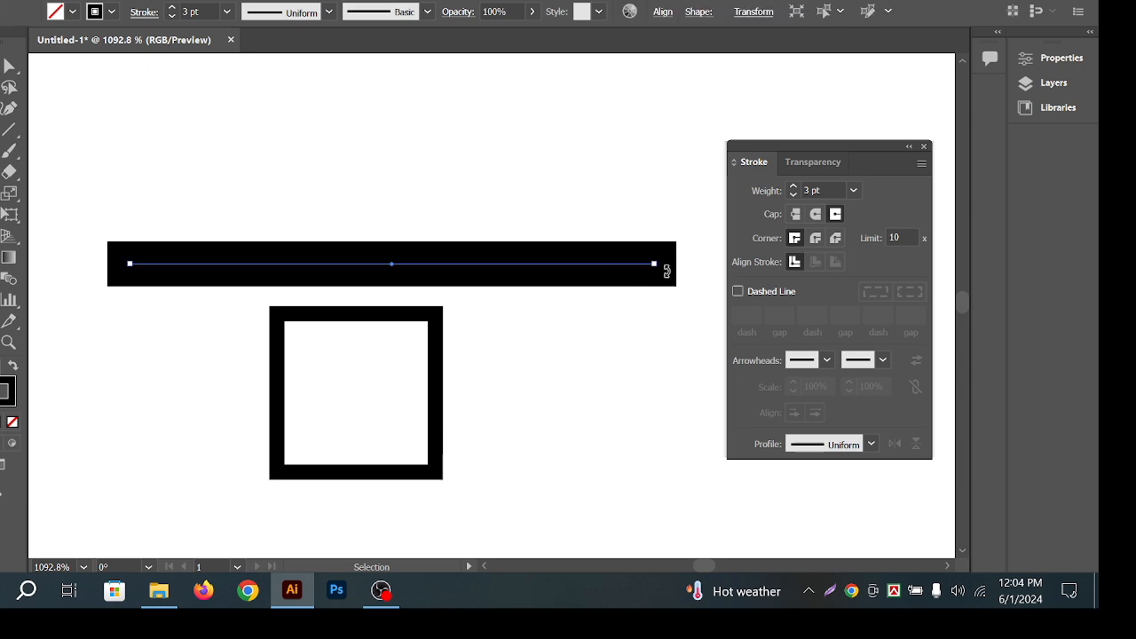
left_click(795, 214)
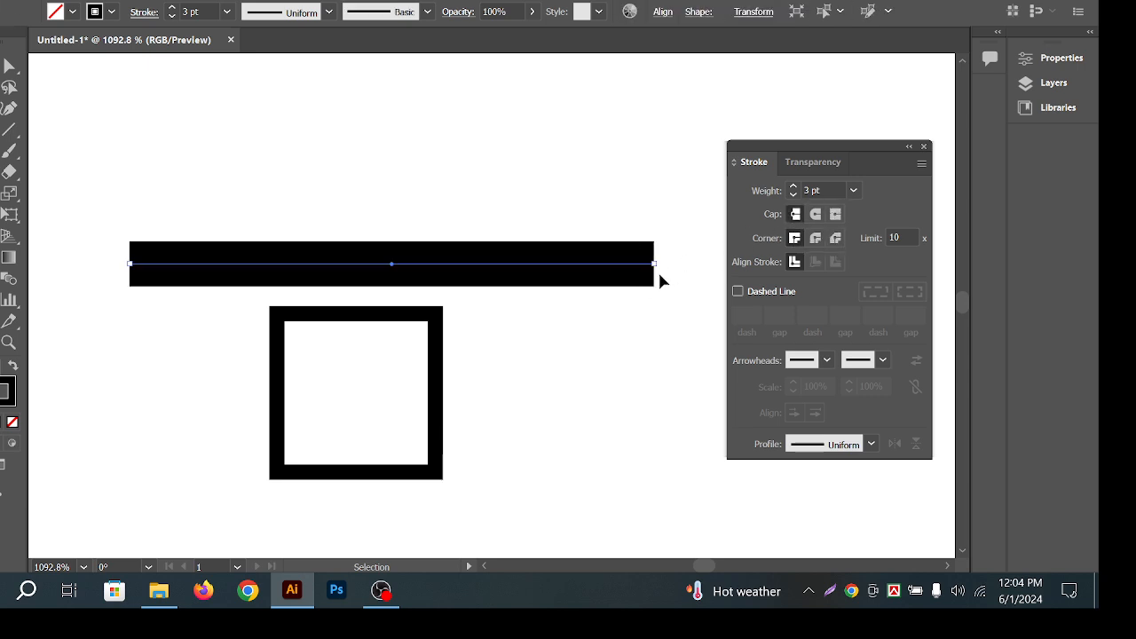
left_click(835, 216)
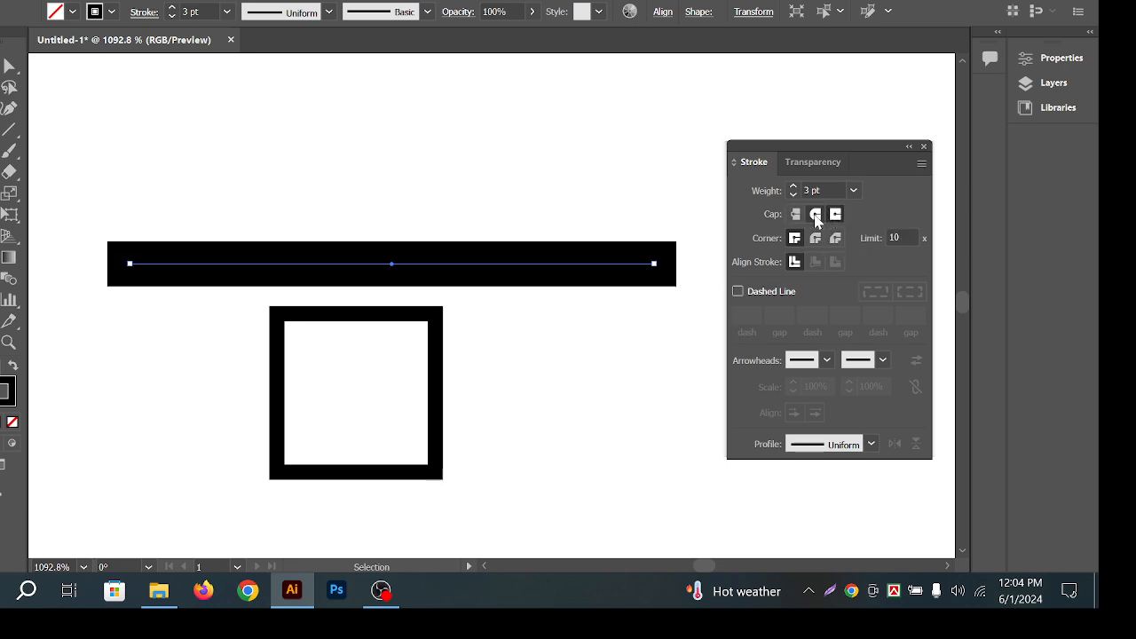
left_click(816, 217)
left_click(797, 216)
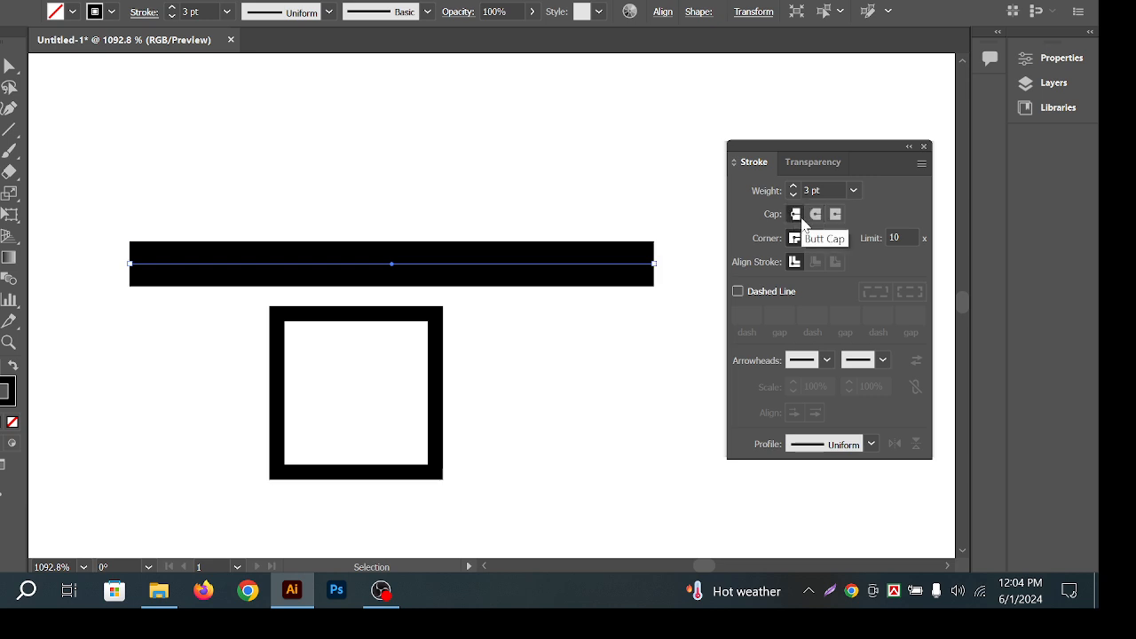
left_click(814, 216)
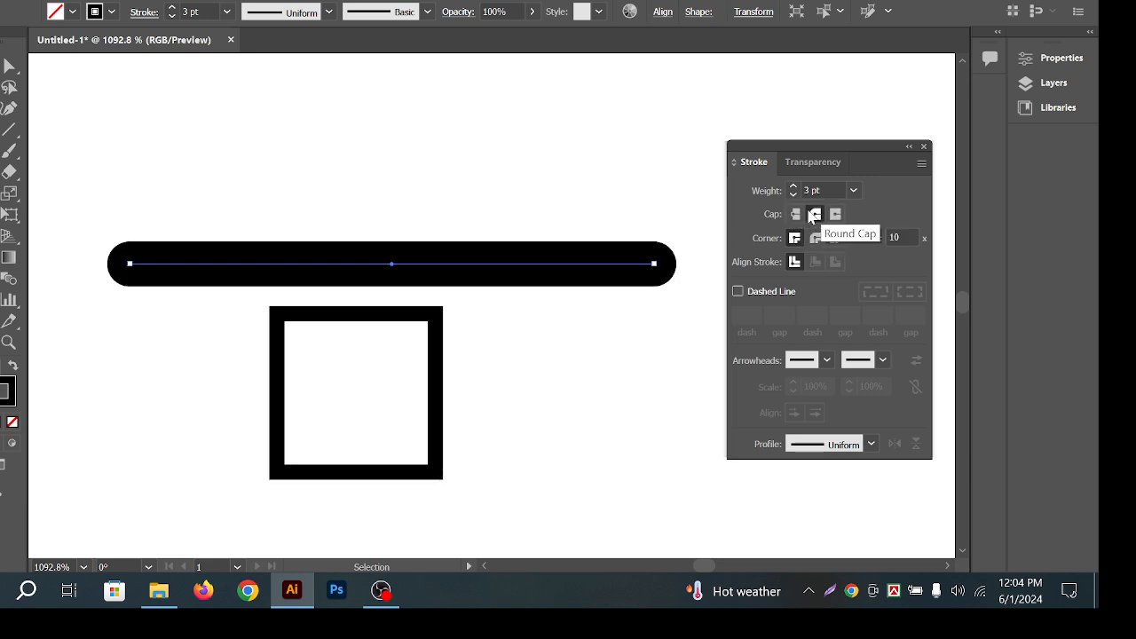
left_click(587, 226)
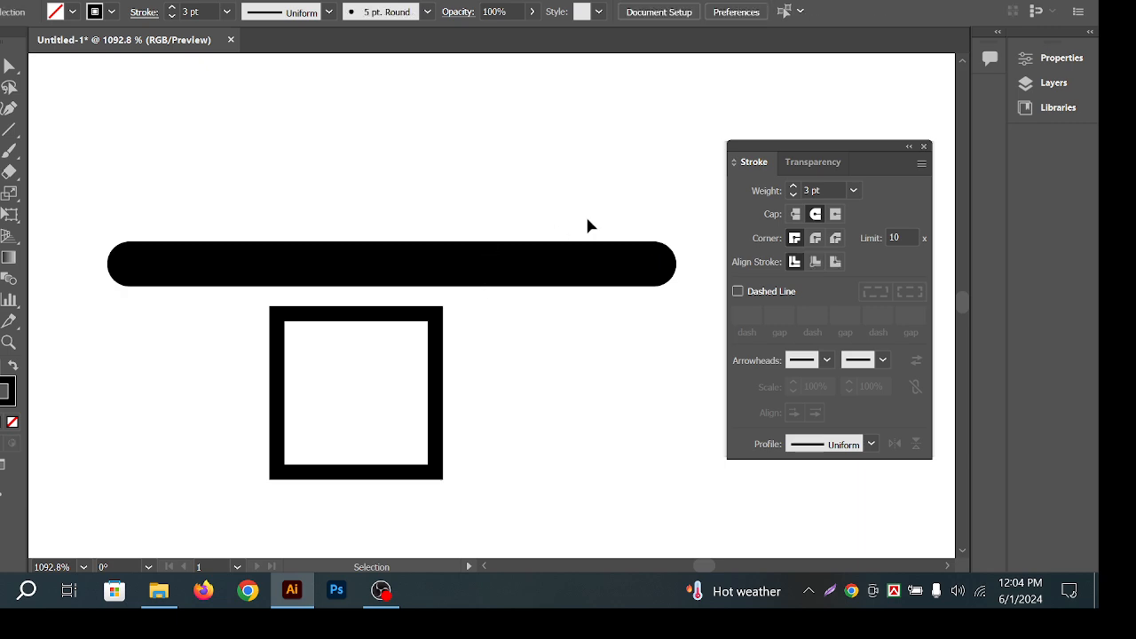
left_click_drag(593, 218, 559, 203)
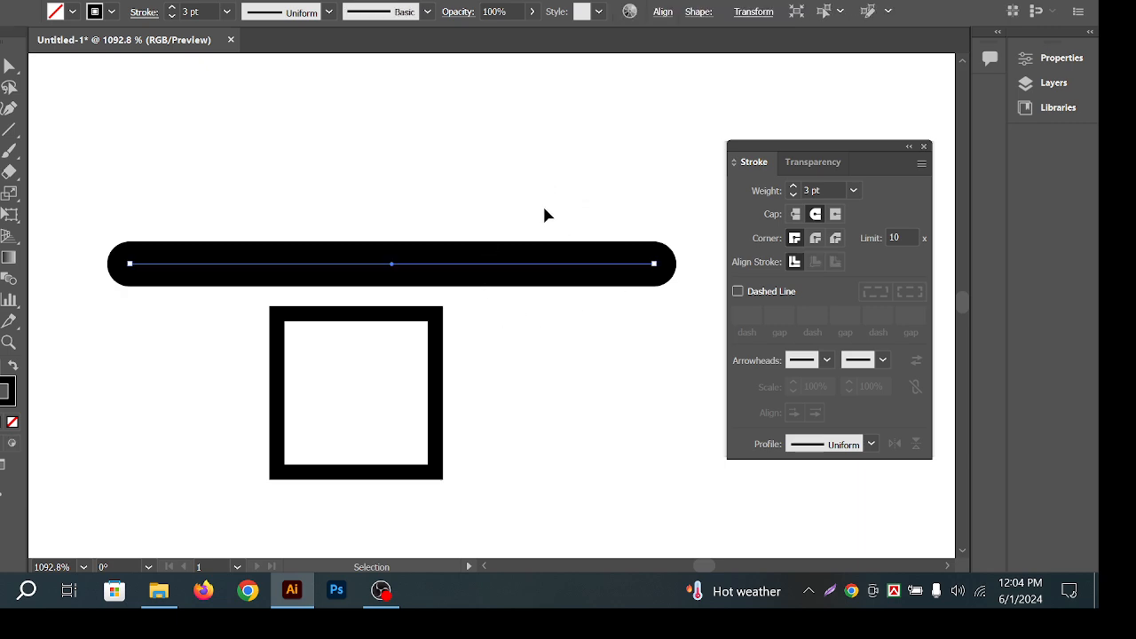
left_click(547, 214)
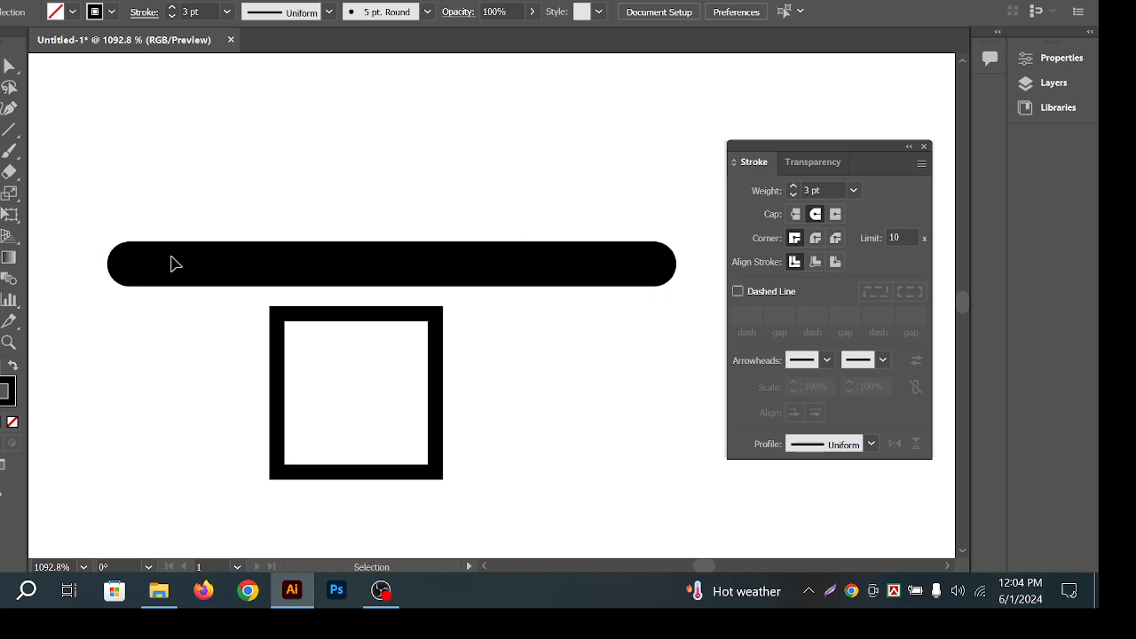
left_click(553, 280)
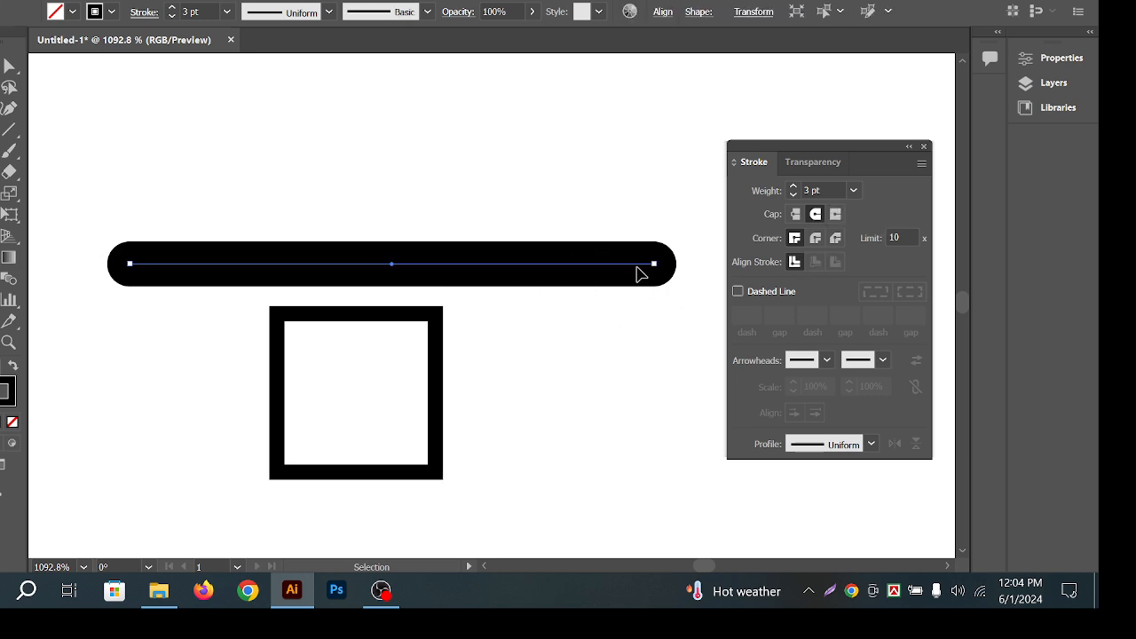
left_click_drag(639, 300, 600, 211)
left_click(591, 335)
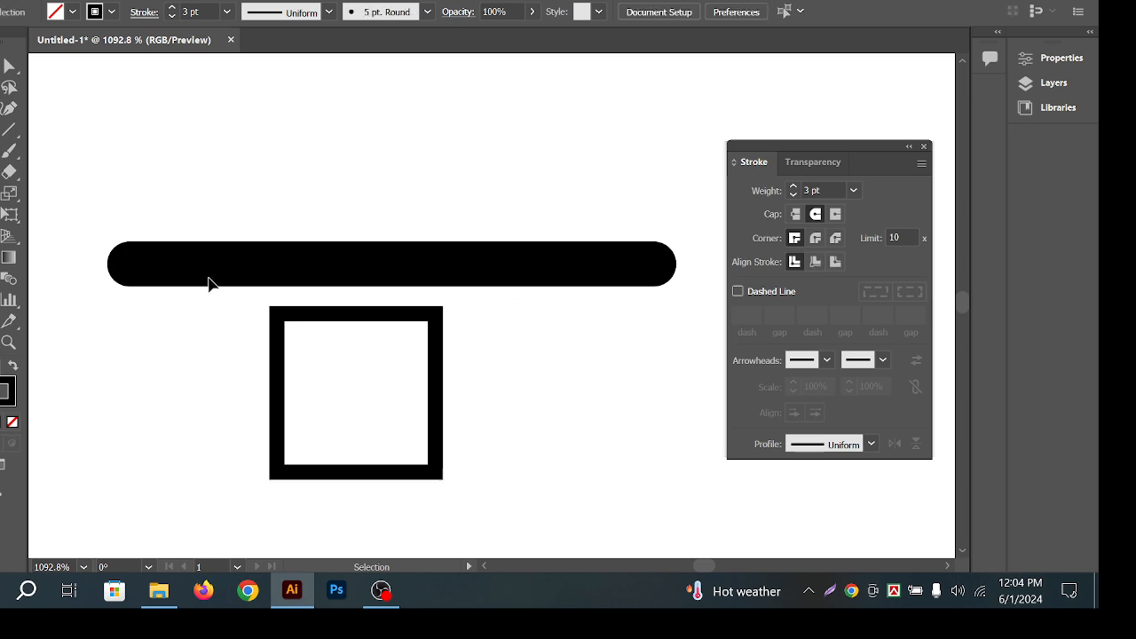
left_click(9, 150)
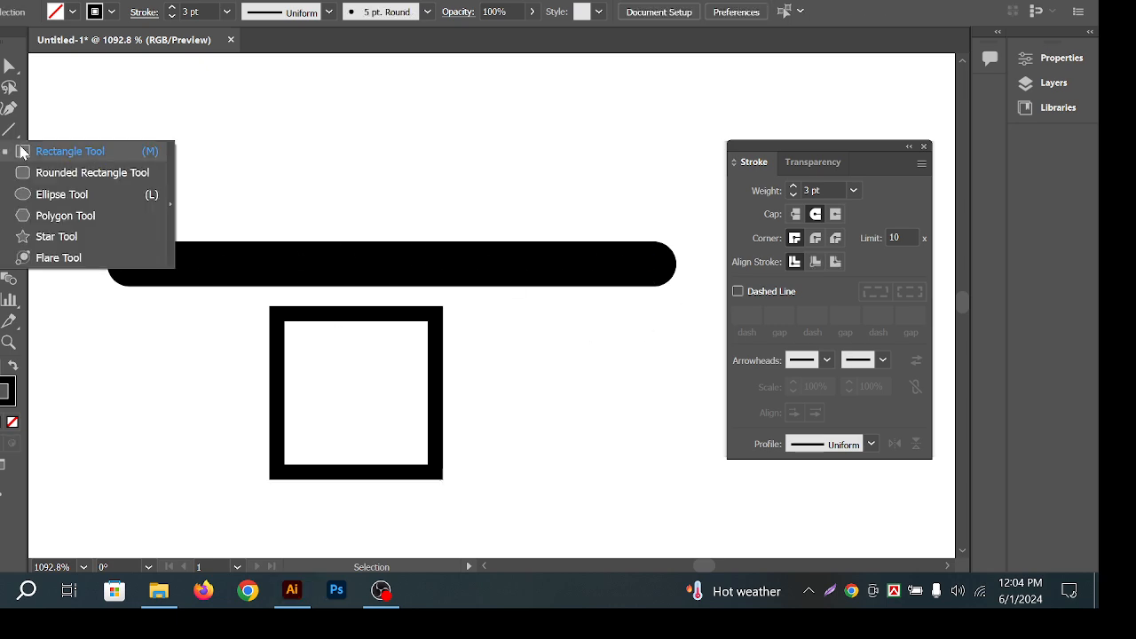
left_click(77, 152)
left_click_drag(108, 119, 643, 172)
left_click(12, 365)
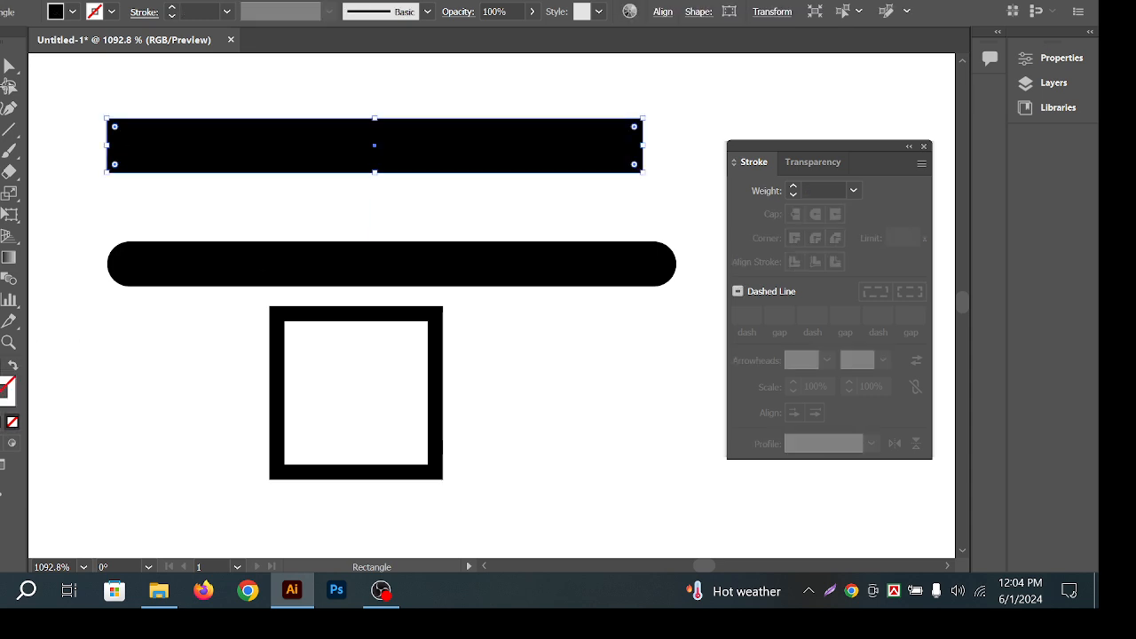
left_click(7, 67)
left_click(37, 76)
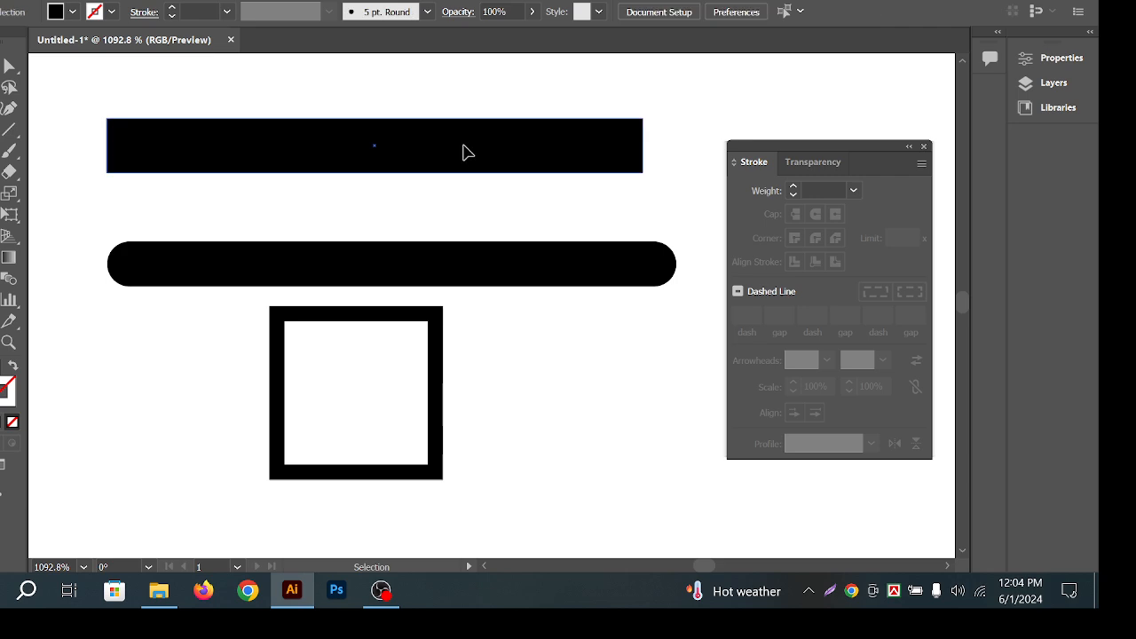
left_click(464, 152)
left_click_drag(647, 123, 535, 147)
key("ctrl+z")
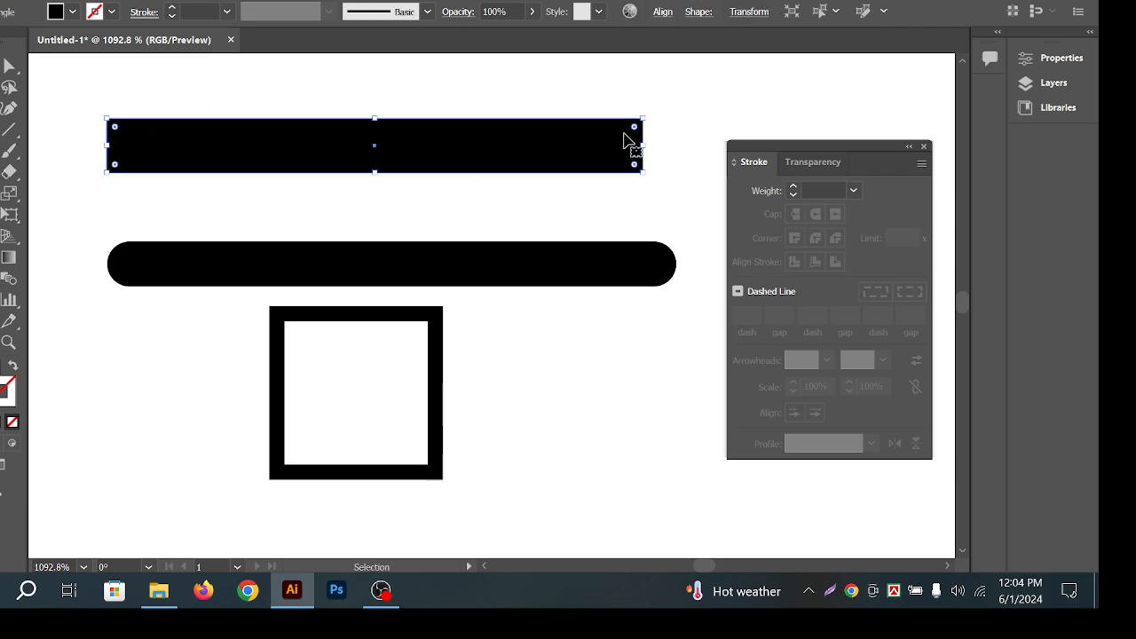
left_click_drag(645, 122, 542, 99)
key("ctrl+z")
key("ctrl+space")
key("a")
left_click(659, 119)
key("ctrl+alt+space")
key("ctrl+space")
left_click_drag(480, 148, 559, 192)
key("ctrl+space")
left_click_drag(492, 226, 546, 230)
key("space")
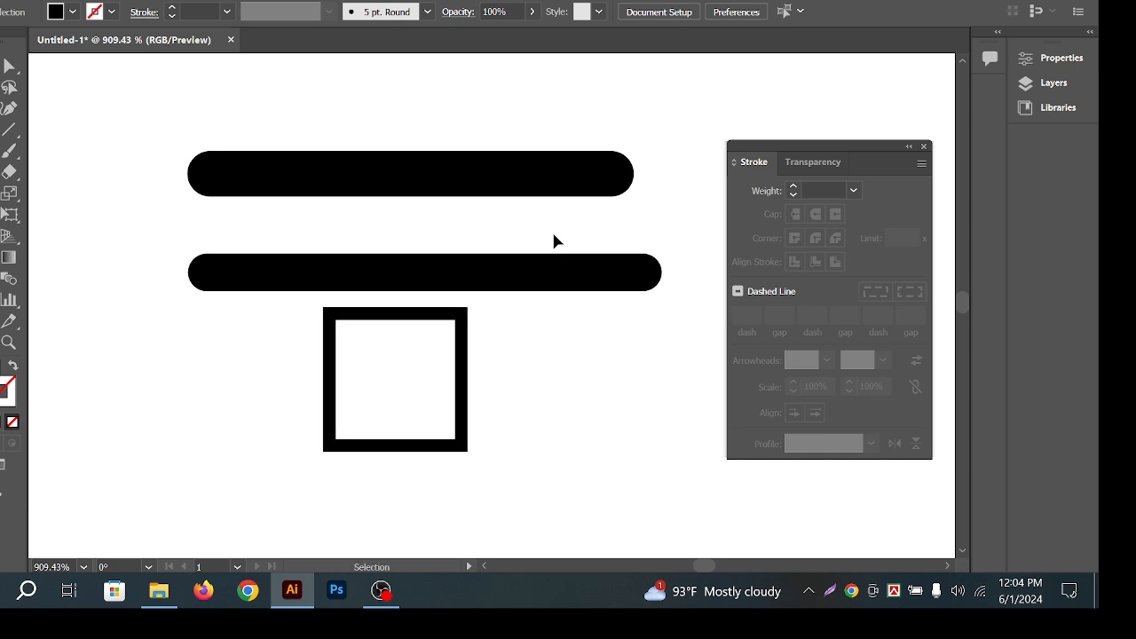
left_click(523, 175)
left_click_drag(502, 113, 624, 222)
left_click(543, 214)
left_click(581, 237)
key("space")
left_click_drag(551, 198, 535, 238)
left_click(540, 199)
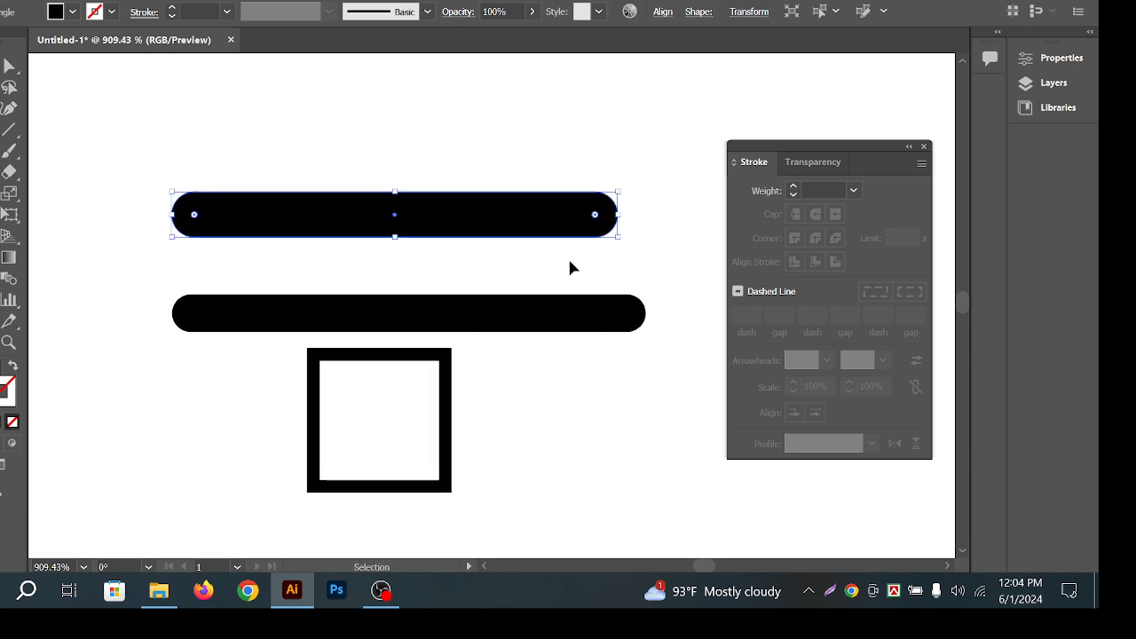
key("Delete")
key("space")
Give the thick line a bevel join and flat butt caps.
left_click_drag(604, 350, 612, 313)
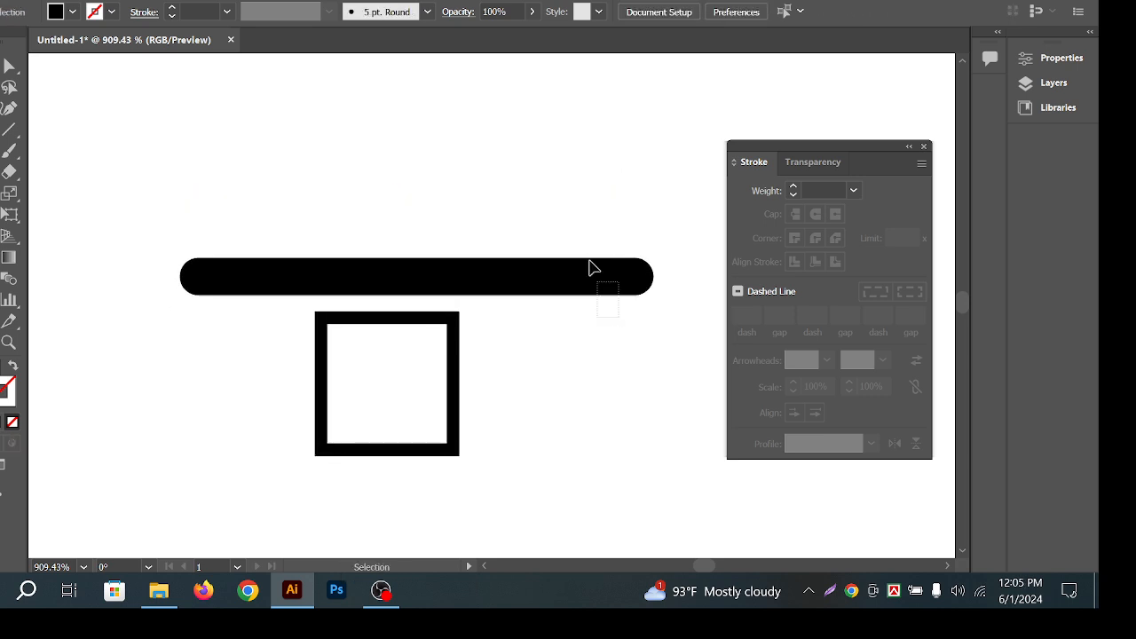
left_click(592, 268)
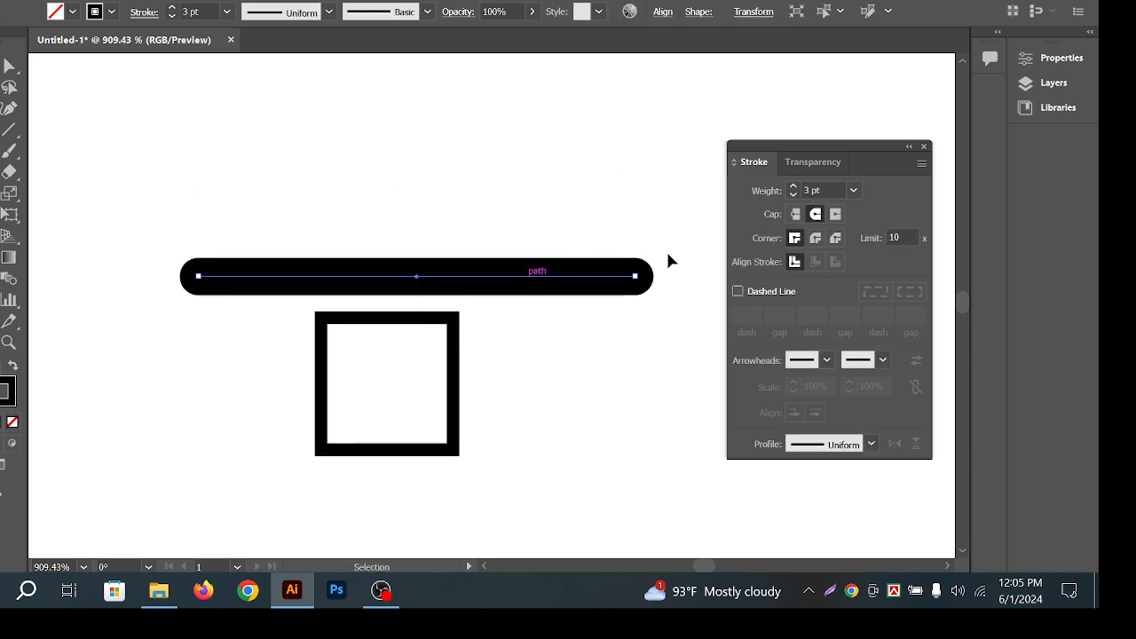
left_click(817, 240)
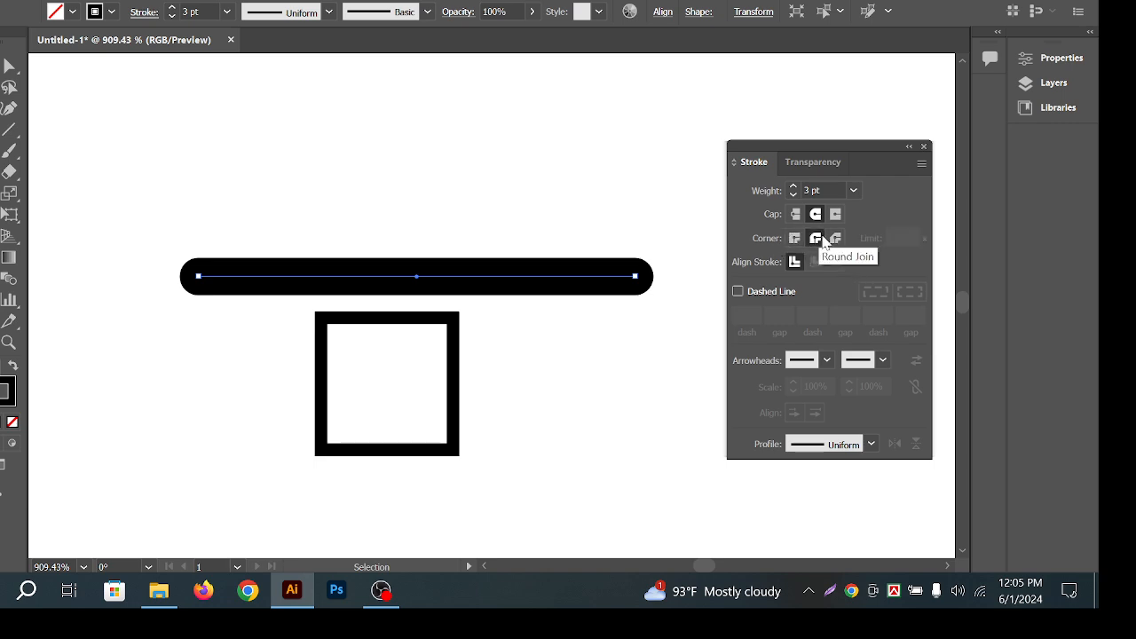
left_click(836, 238)
left_click(797, 216)
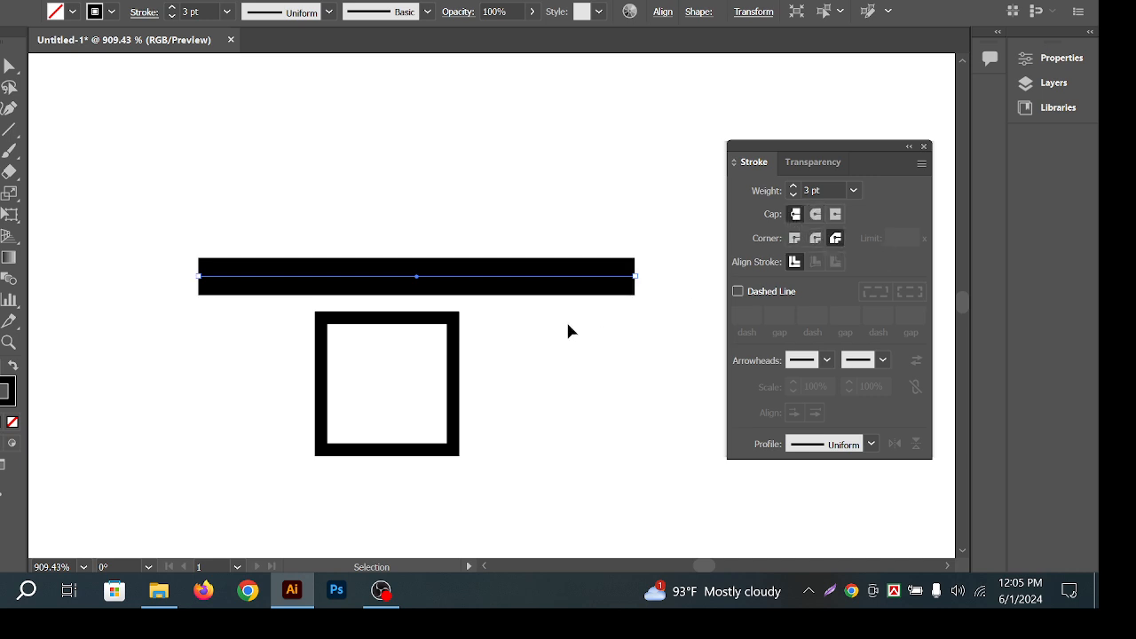
left_click(566, 330)
Move the black bar up well above the square.
left_click(321, 371)
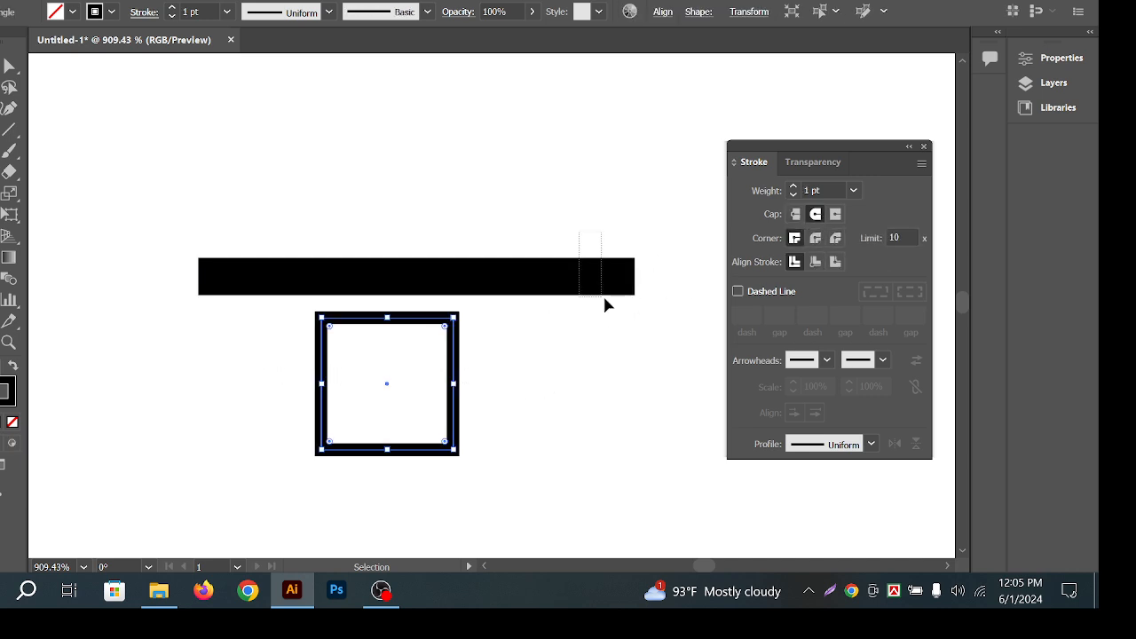
left_click_drag(600, 289, 598, 142)
left_click(520, 391)
Move the square up and right below the bar, keeping its border corners sharp.
left_click(387, 317)
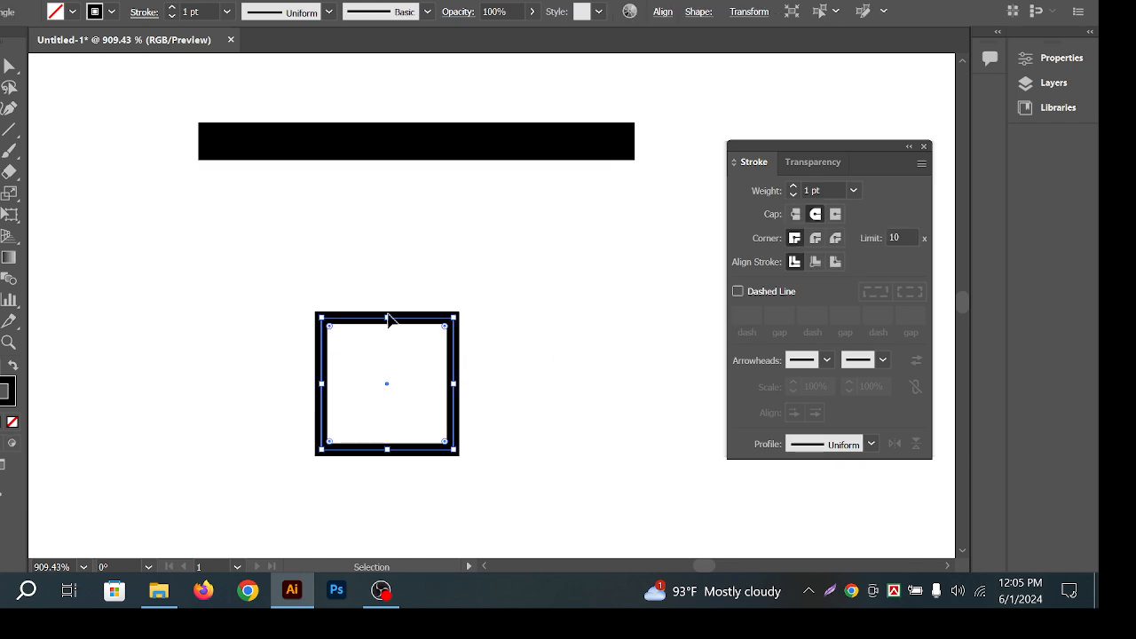
left_click_drag(408, 310, 506, 238)
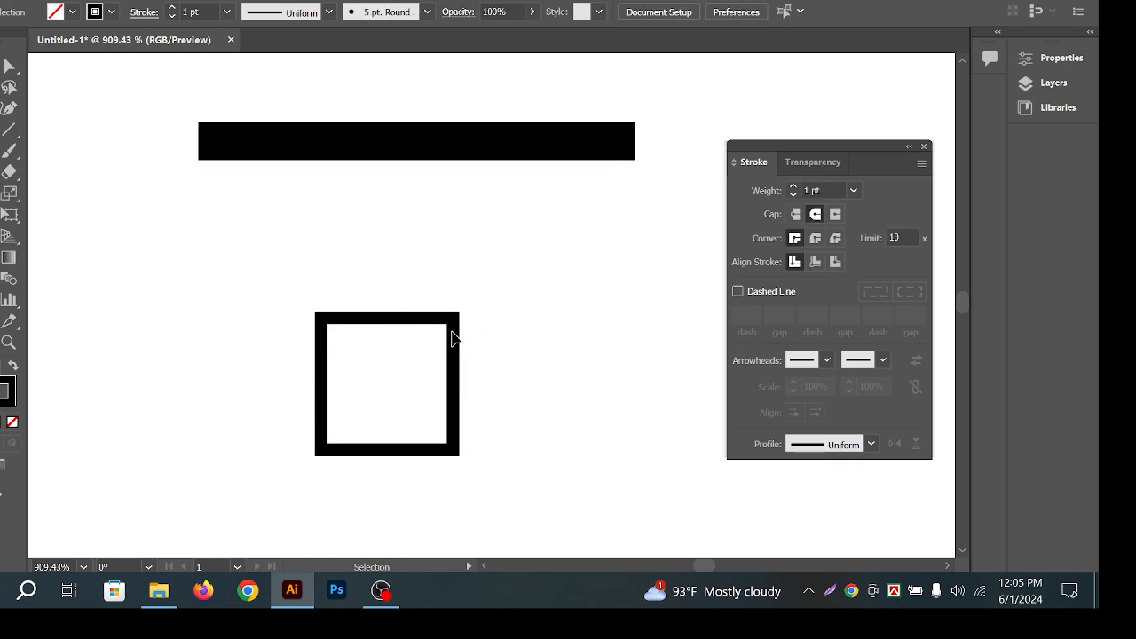
left_click_drag(385, 317, 323, 259)
left_click(393, 318)
left_click(328, 354)
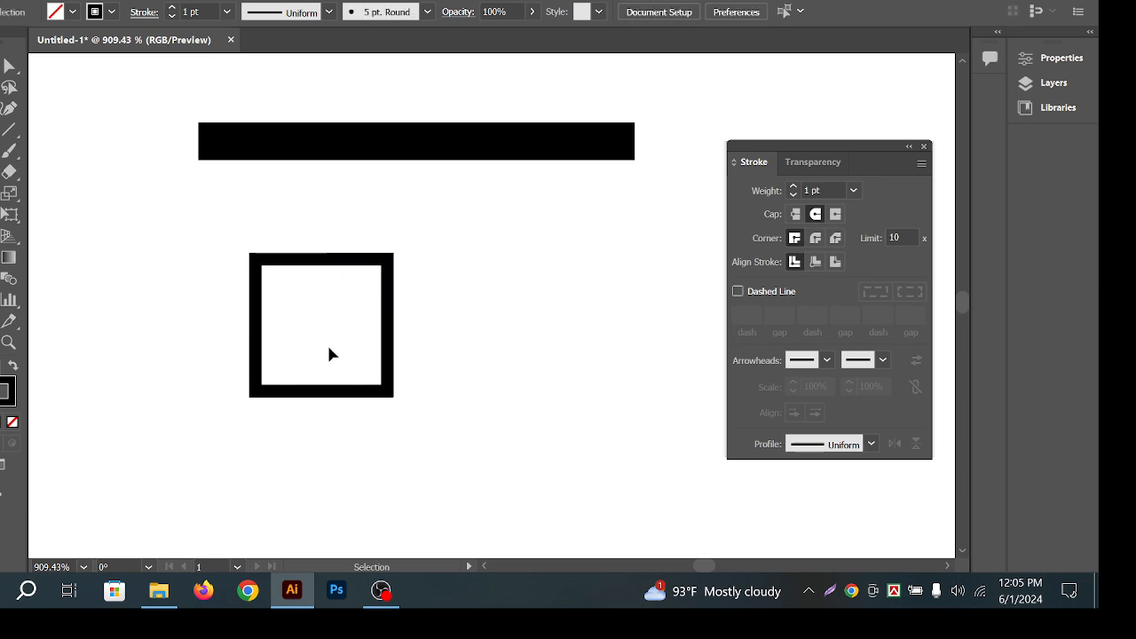
left_click(302, 388)
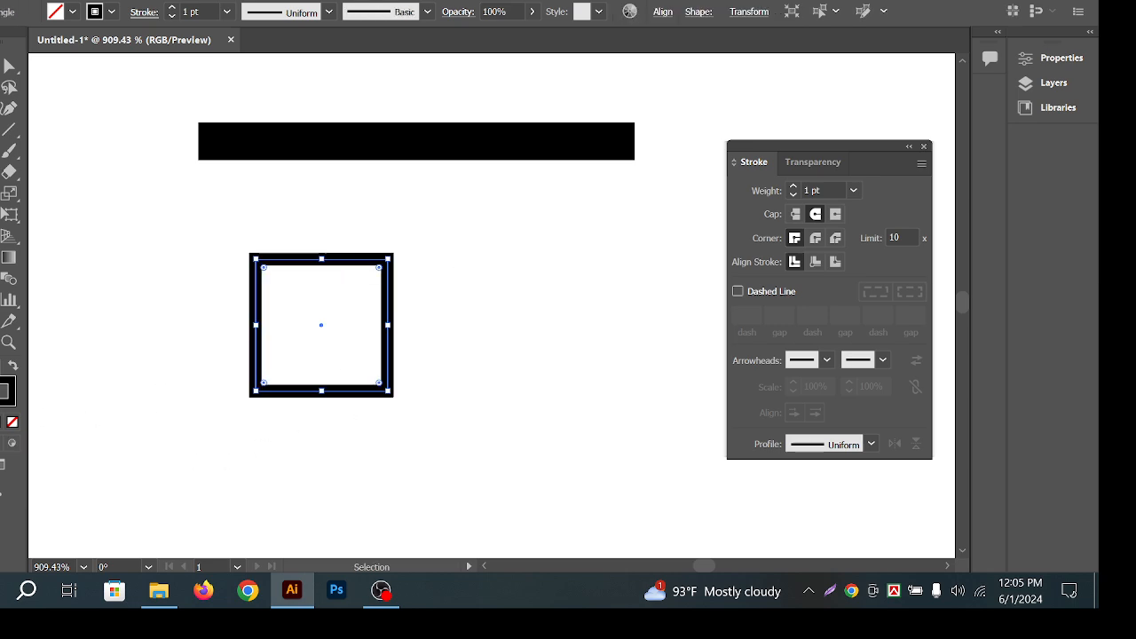
left_click(537, 281)
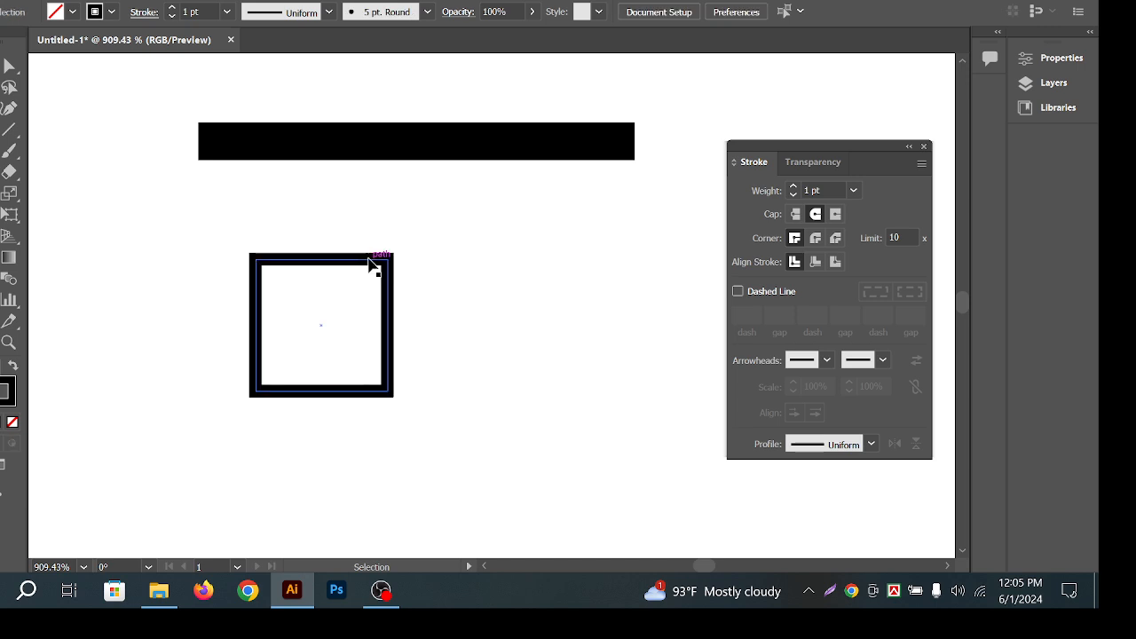
mouse_move(390, 306)
left_mouse_down()
mouse_move(487, 268)
mouse_move(444, 310)
mouse_move(444, 262)
mouse_move(501, 272)
left_mouse_up()
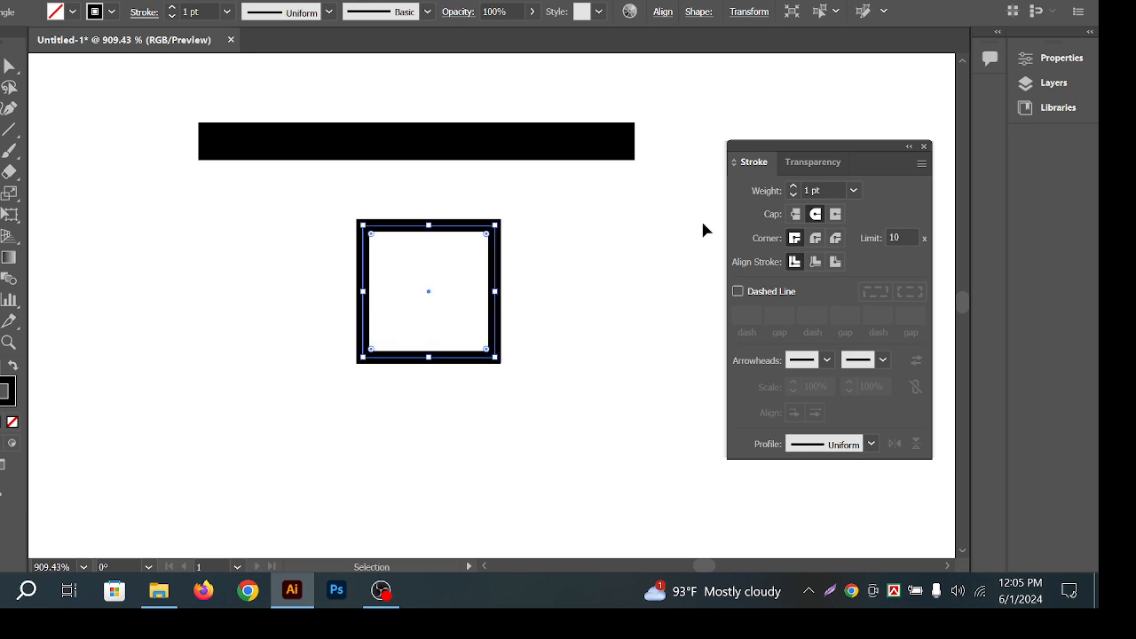
left_click(817, 239)
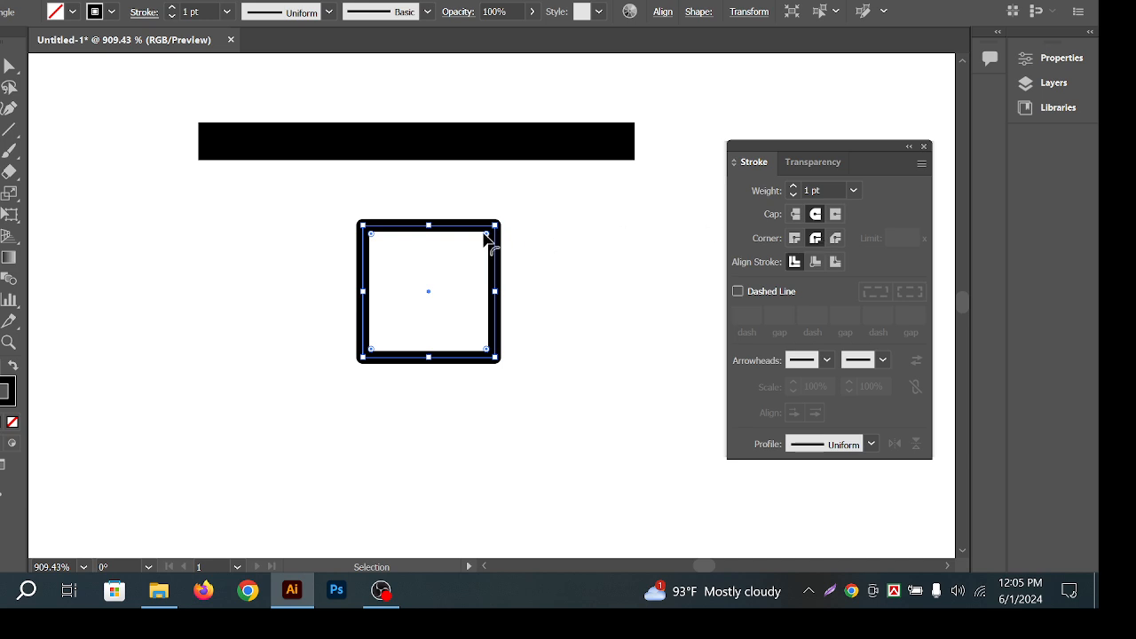
left_click(795, 238)
Zoom in on the square's top-right corner and switch its border to a bevel join.
key("z")
left_click_drag(495, 222, 618, 248)
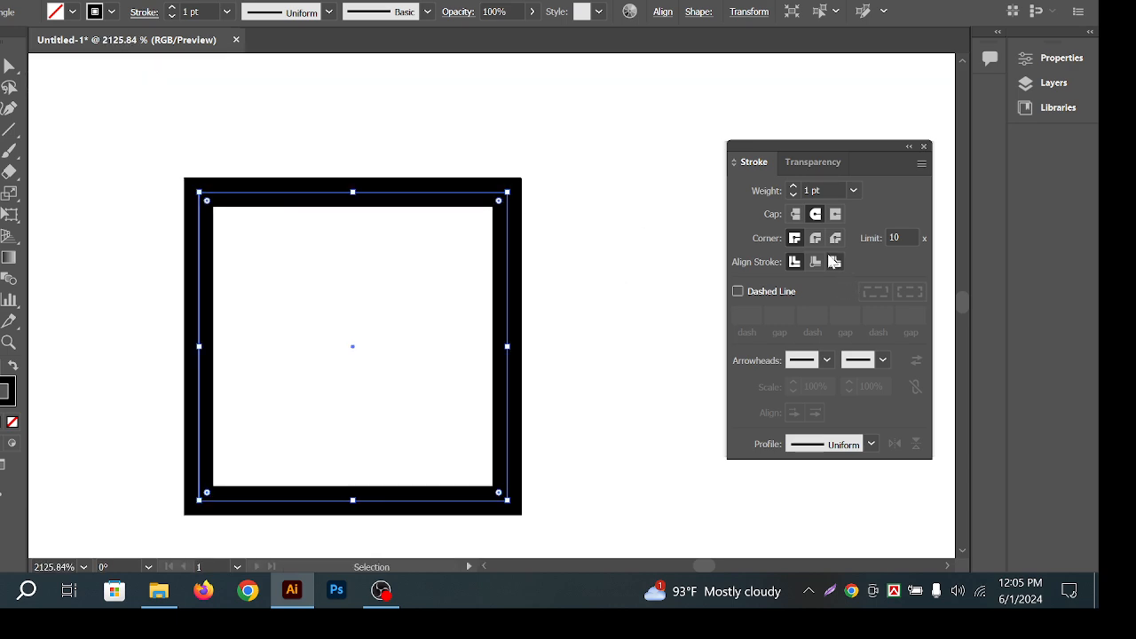
left_click(815, 238)
left_click(599, 210)
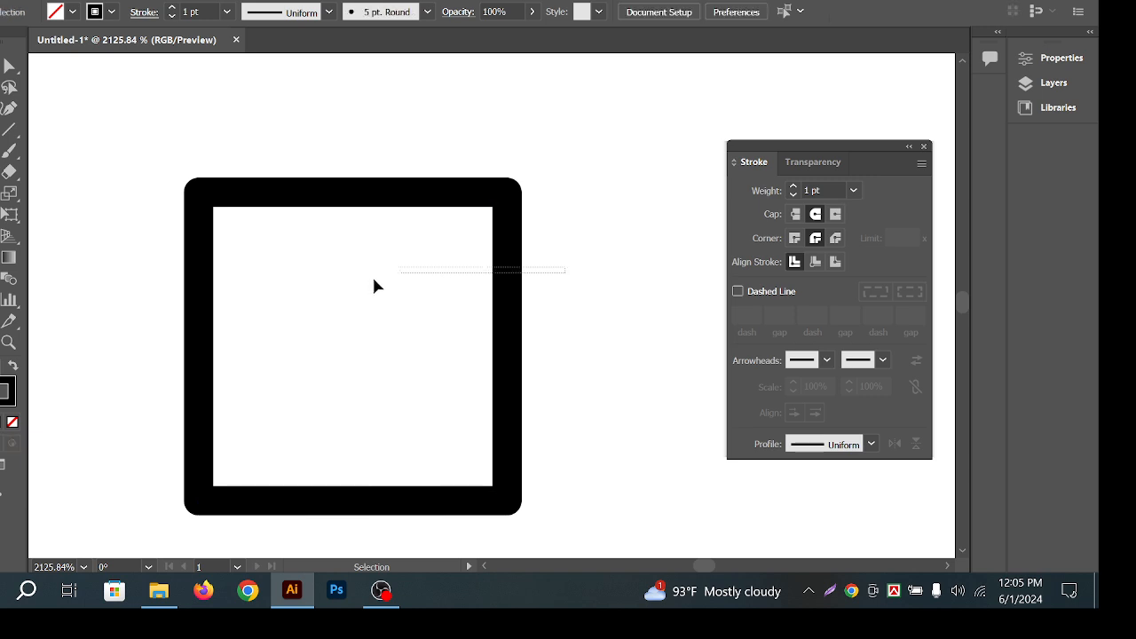
left_click(406, 258)
left_click_drag(498, 201, 721, 160)
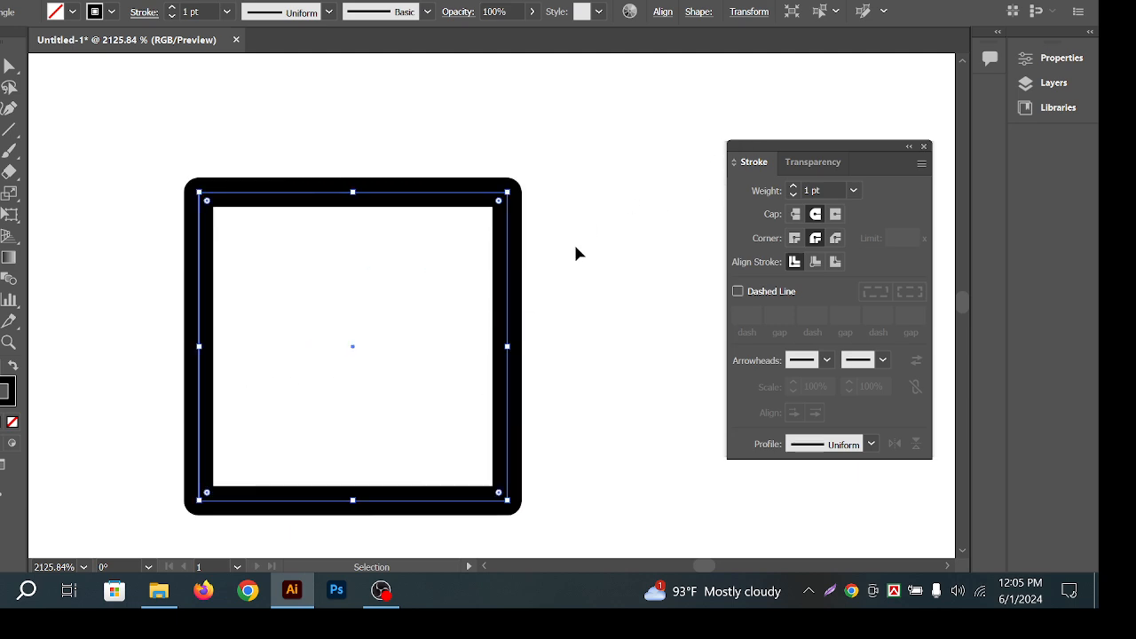
left_click_drag(603, 269, 444, 310)
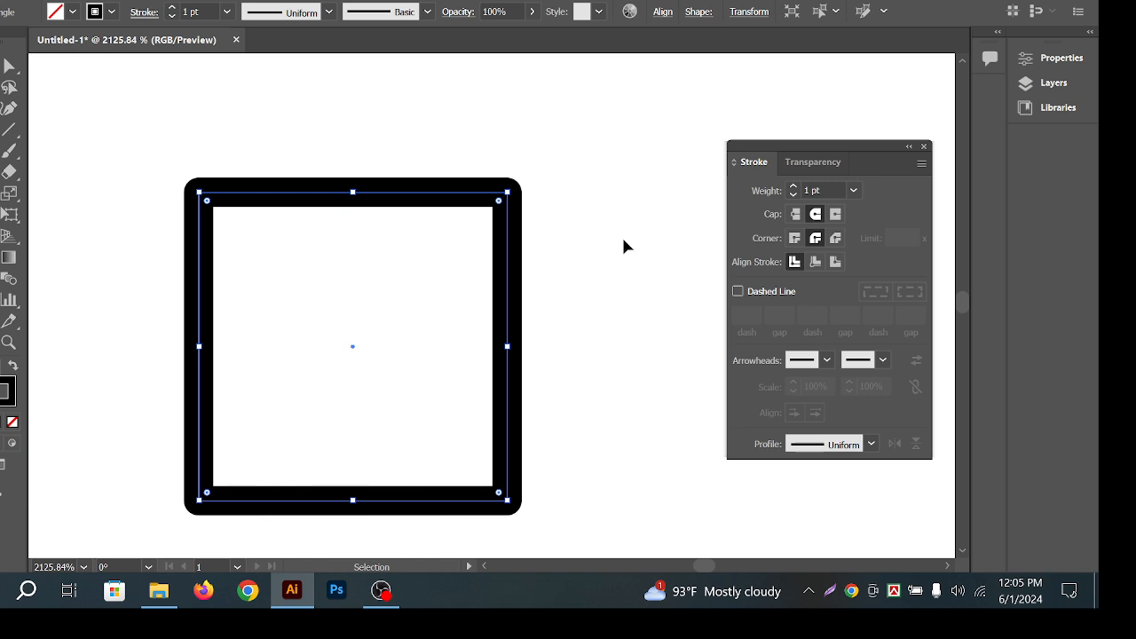
left_click_drag(608, 304, 498, 315)
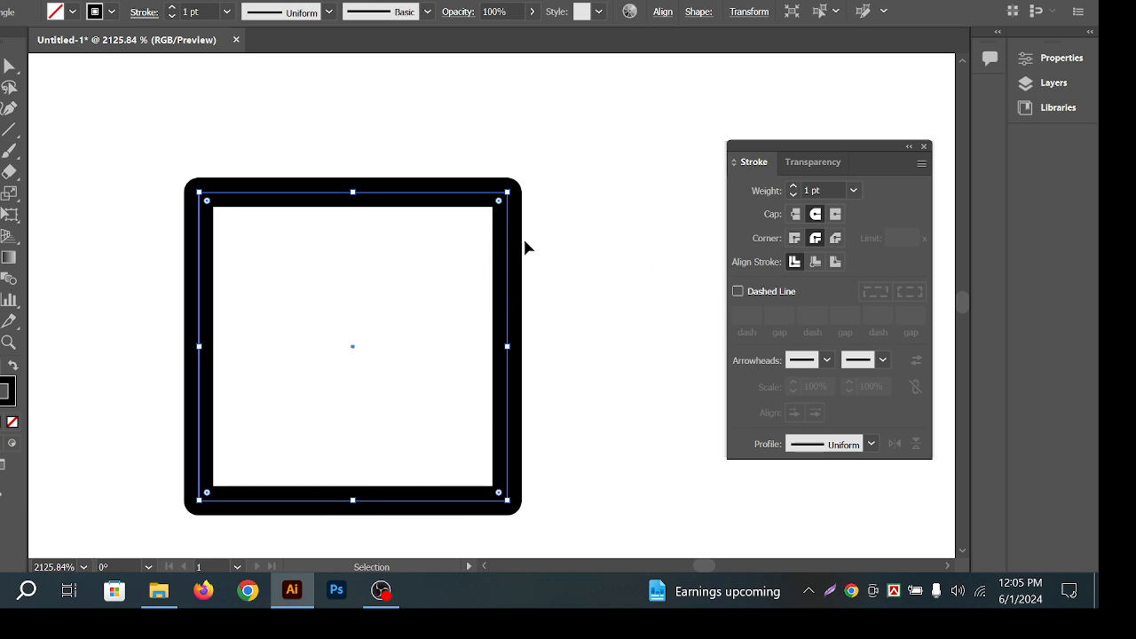
left_click(836, 239)
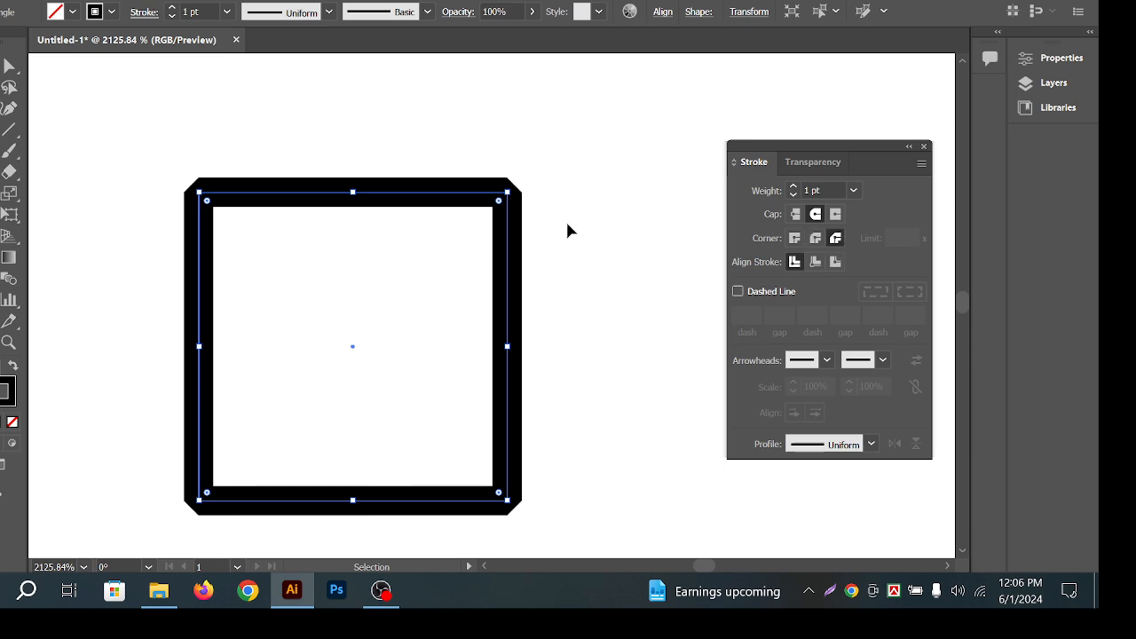
Toggle the square's border between round and bevel joins, ending bevelled.
left_click(816, 238)
left_click(834, 239)
left_click(597, 248)
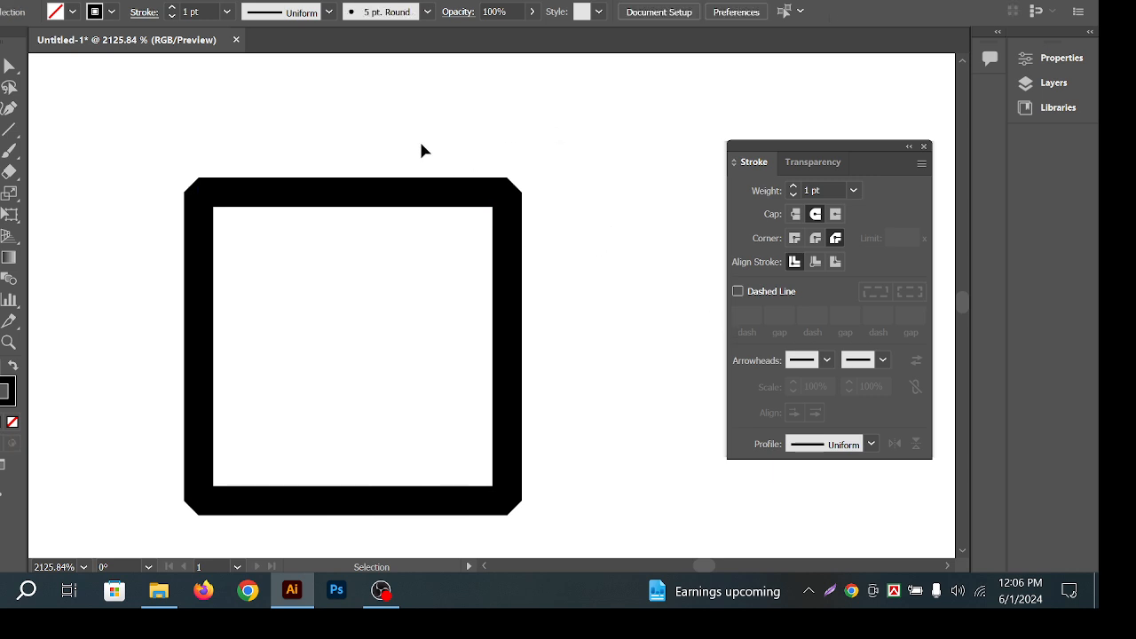
left_click_drag(422, 131, 560, 247)
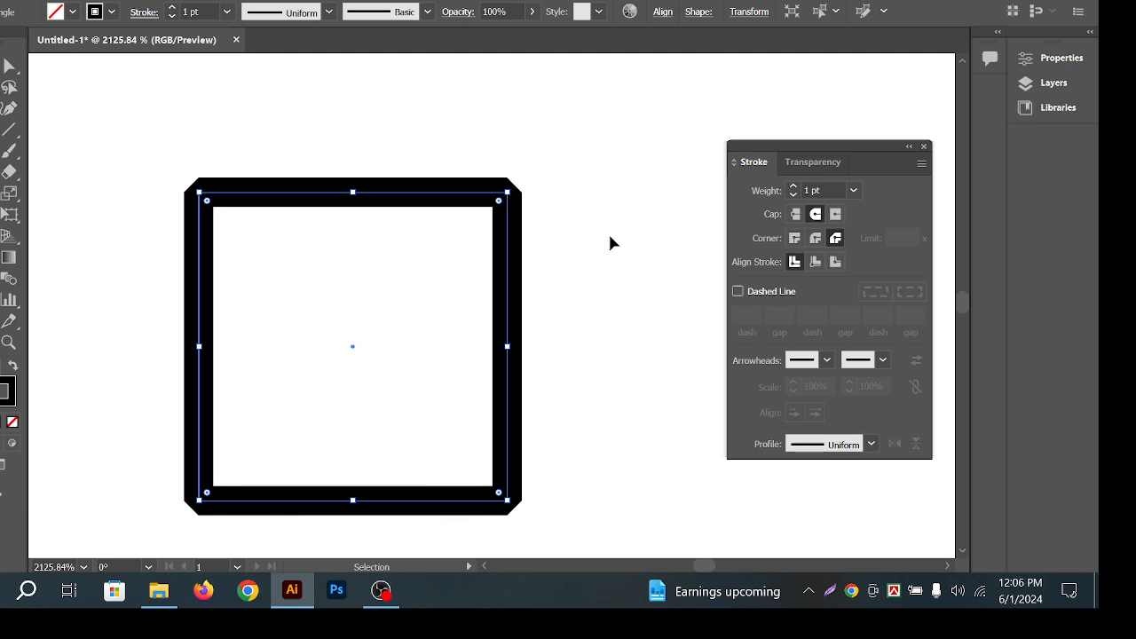
left_click(617, 236)
left_click_drag(624, 234, 581, 325)
left_click(469, 266)
left_click(343, 360)
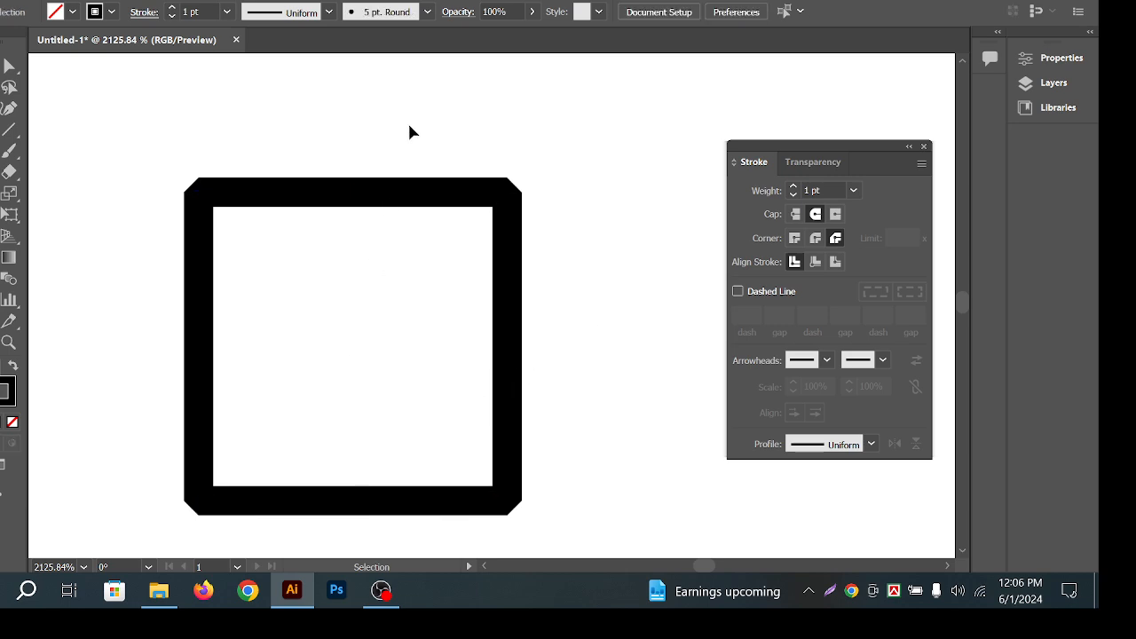
left_click_drag(410, 124, 416, 323)
left_click_drag(606, 297, 304, 336)
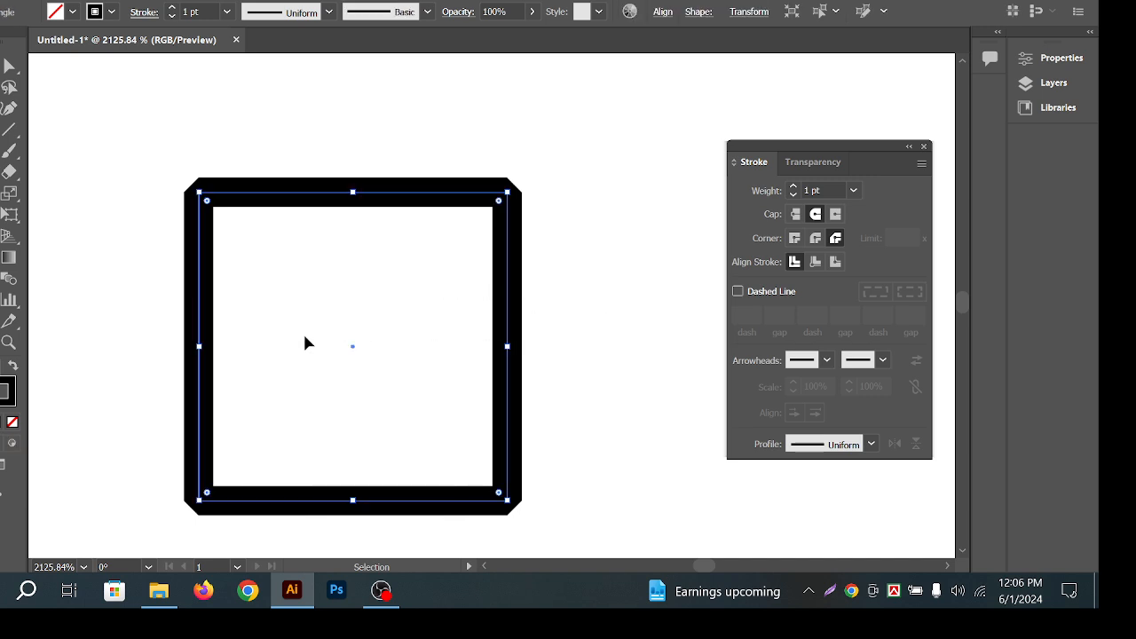
Give the square's border a round join and align the stroke to the inside.
left_click(811, 240)
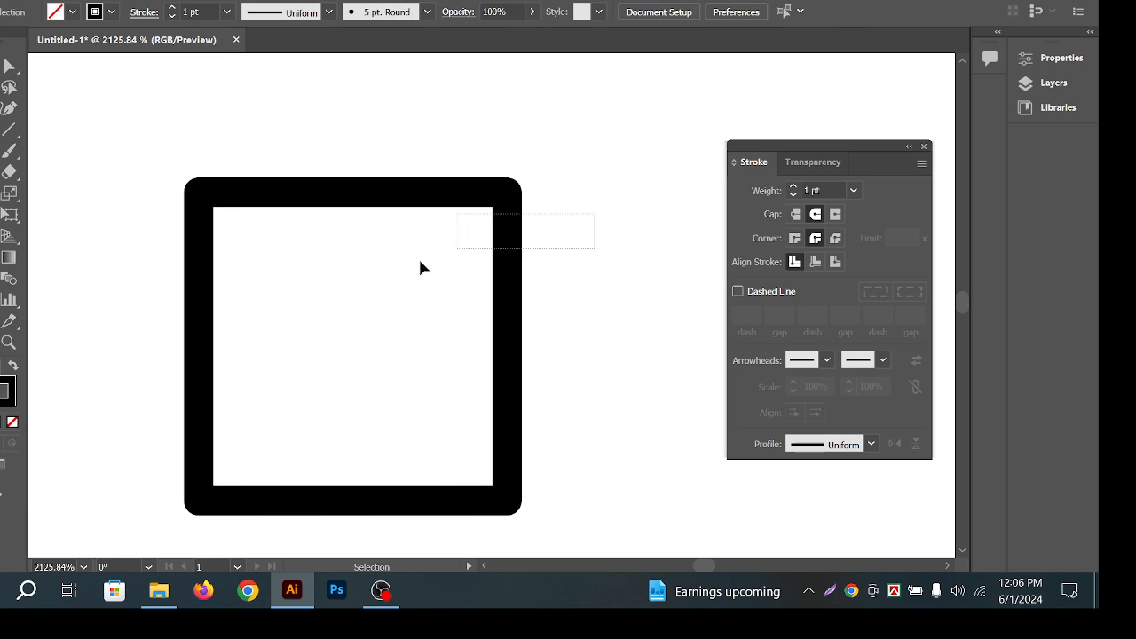
left_click(835, 238)
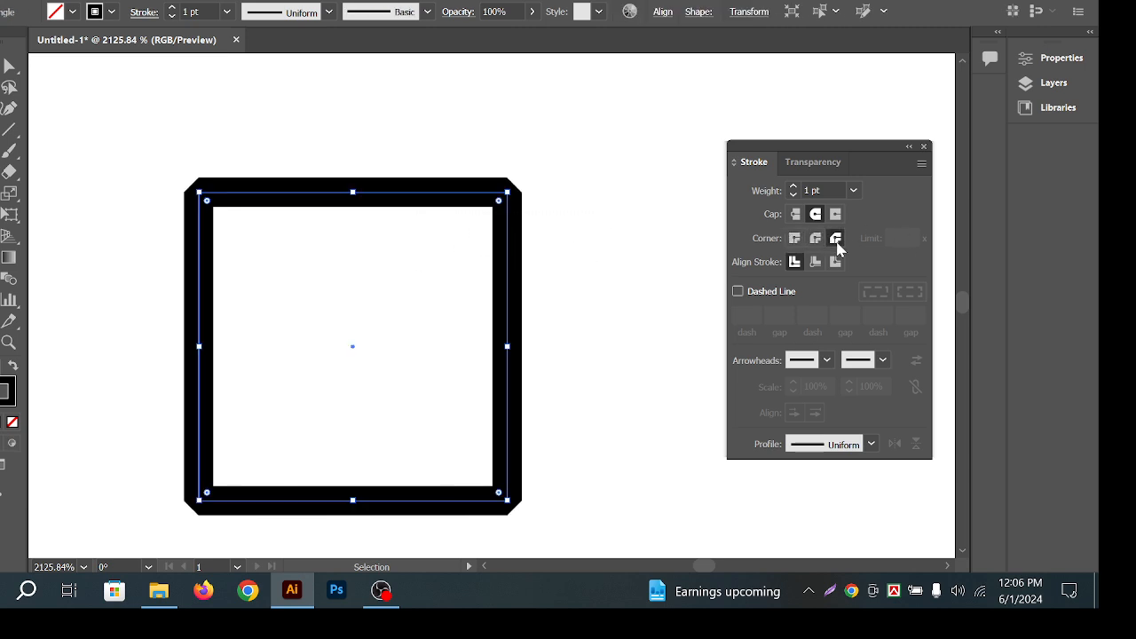
left_click(814, 238)
left_click(837, 238)
left_click(817, 238)
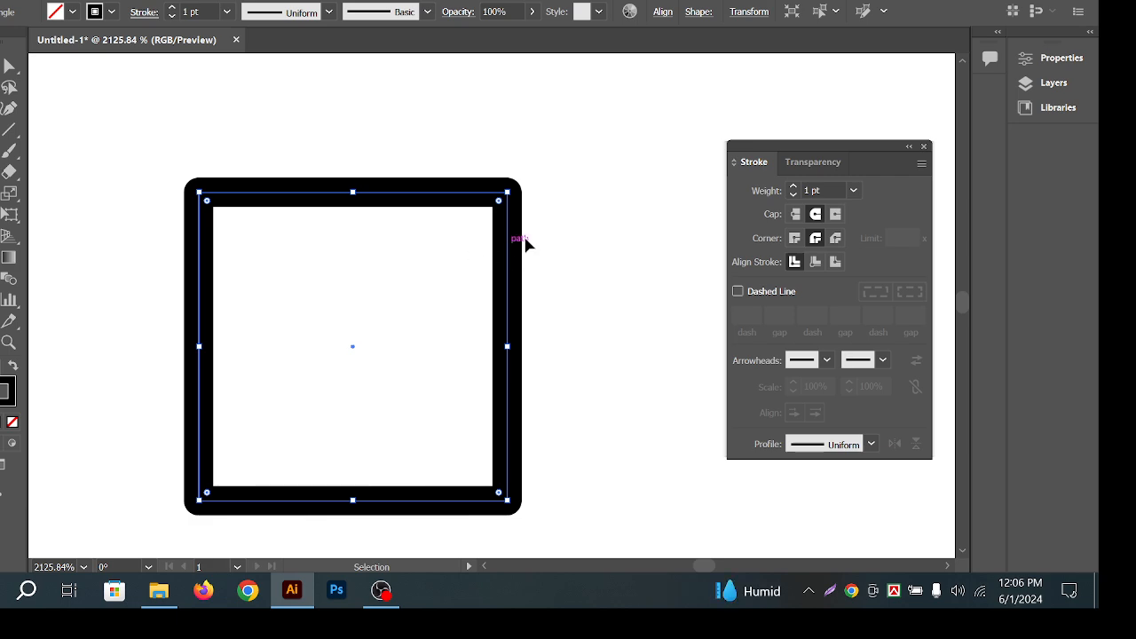
left_click(816, 261)
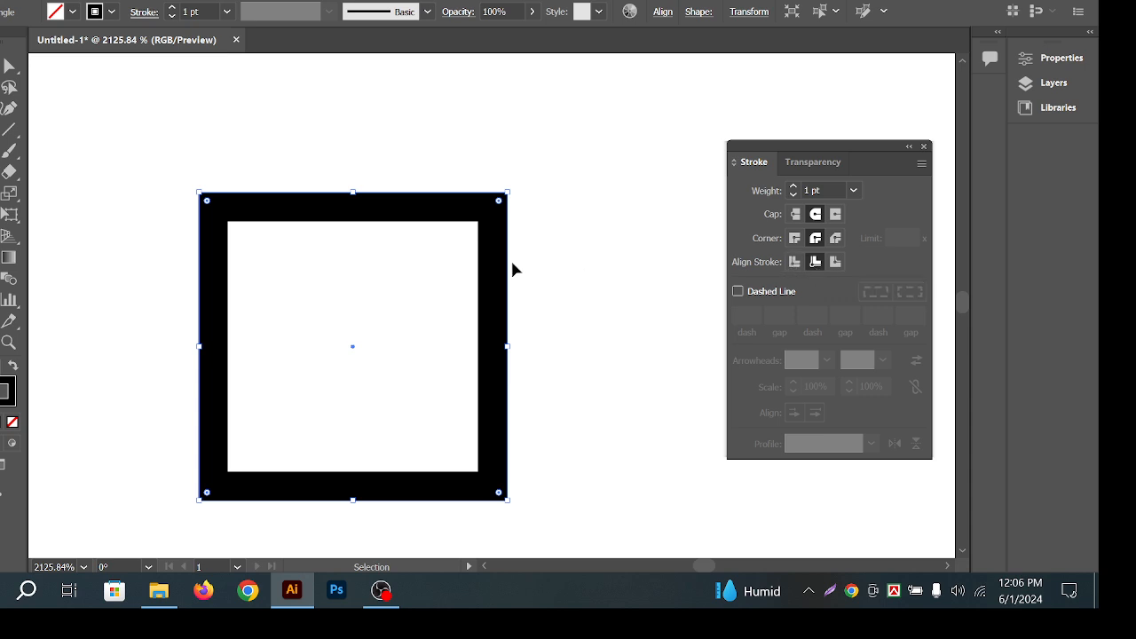
Align the square's thick black border to the outside of its edge.
left_click(835, 263)
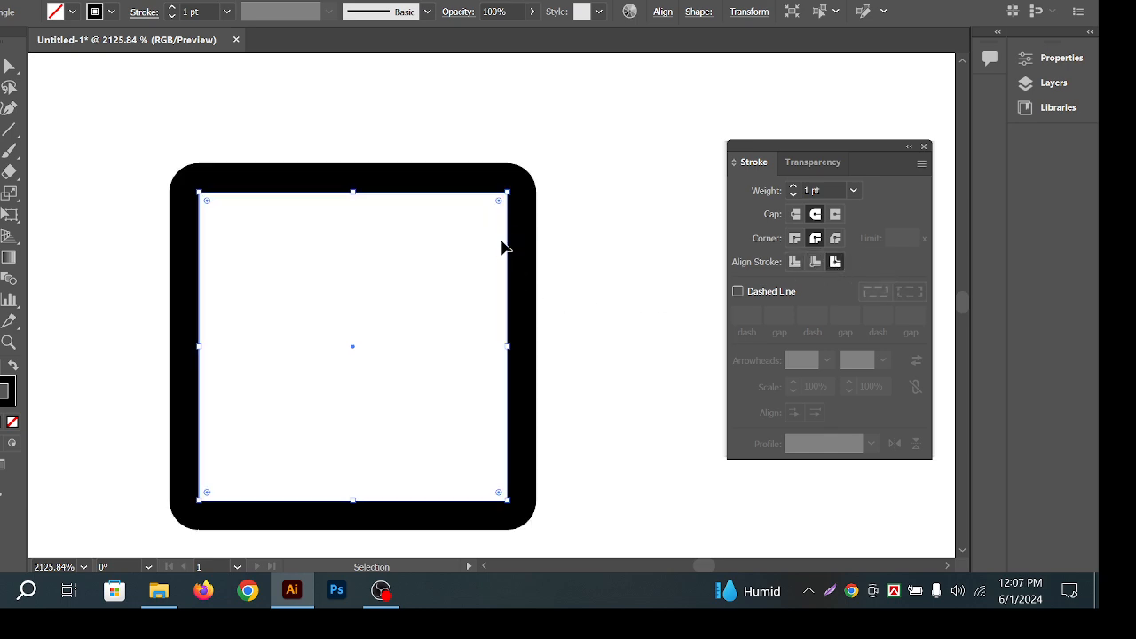
left_click(632, 242)
left_click(379, 295)
left_click(626, 273)
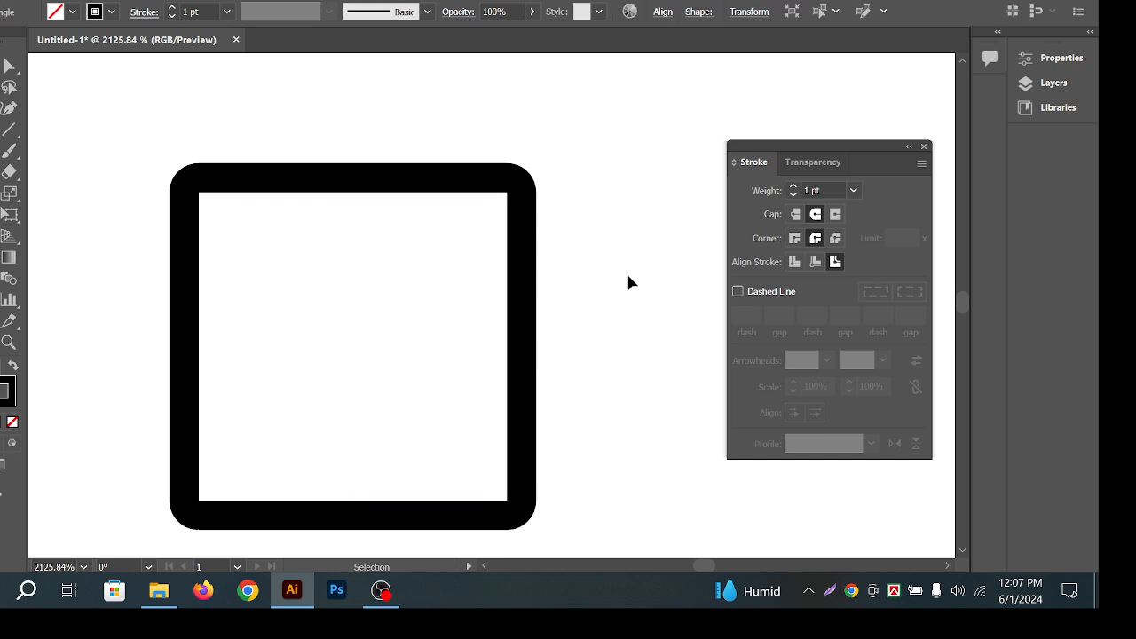
left_click(473, 336)
left_click(621, 307)
left_click(458, 321)
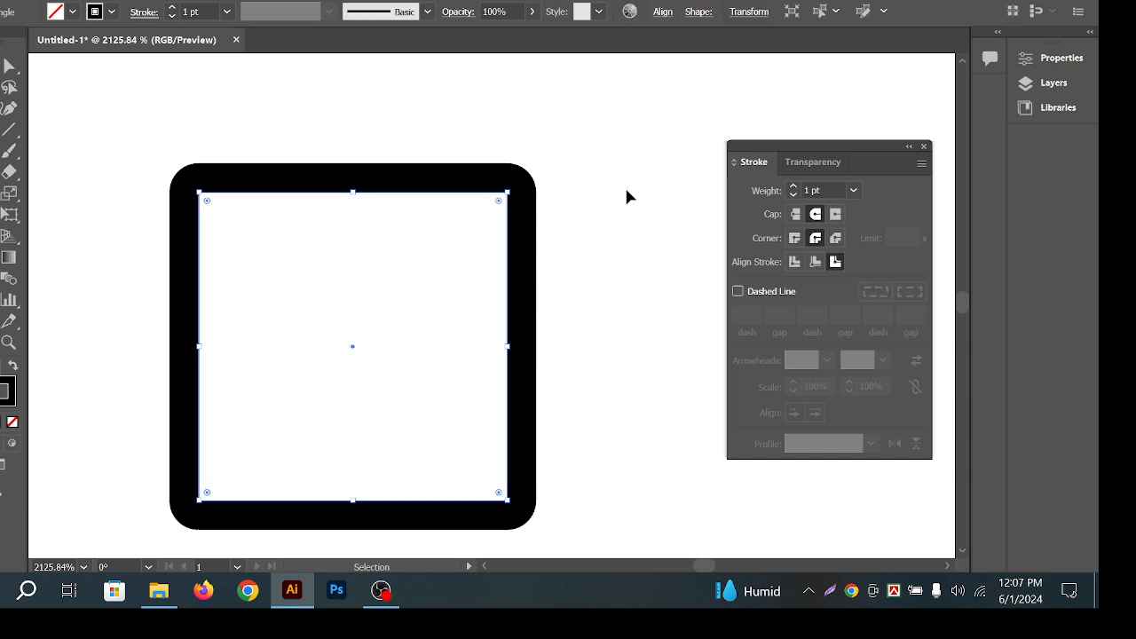
left_click(546, 292)
left_click(466, 291)
Zoom out, pan up, and draw a new square below the first one.
key("ctrl+space")
left_click_drag(591, 300, 482, 317)
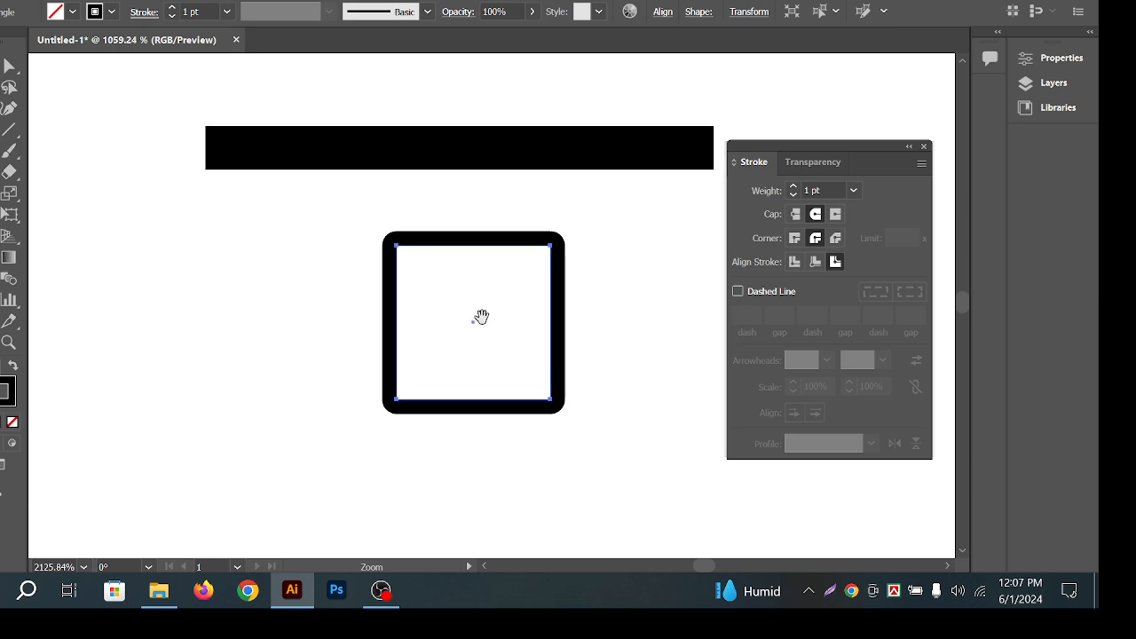
left_click_drag(586, 380, 593, 322)
left_click(543, 370)
left_click_drag(542, 370, 570, 307)
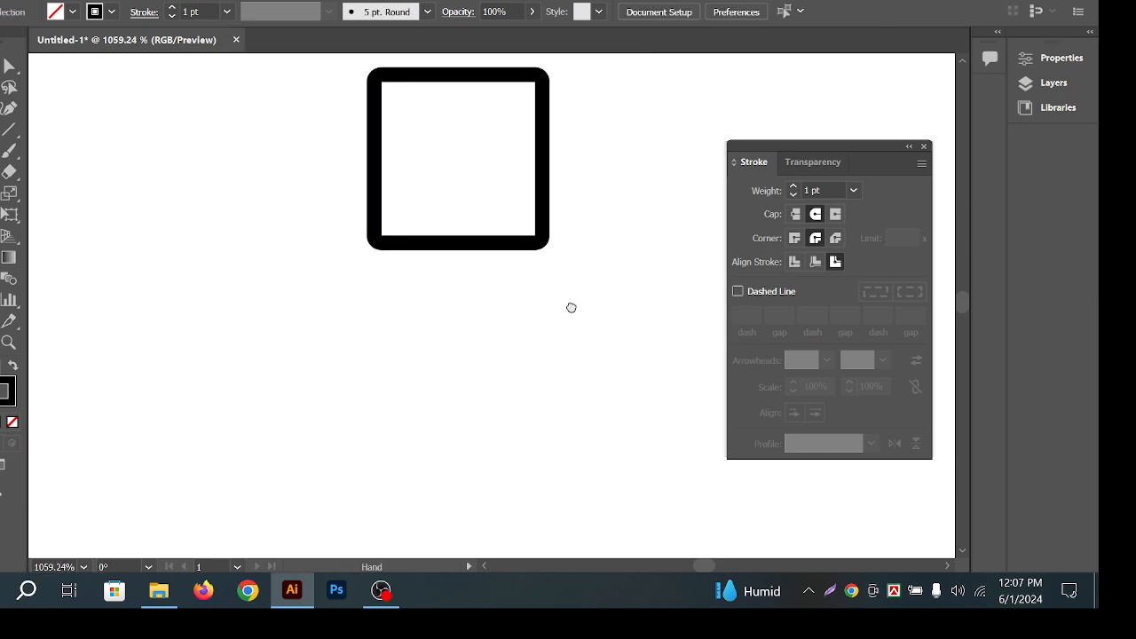
left_click_drag(8, 149, 53, 152)
mouse_move(294, 404)
left_mouse_down()
mouse_move(325, 407)
mouse_move(385, 441)
left_mouse_up()
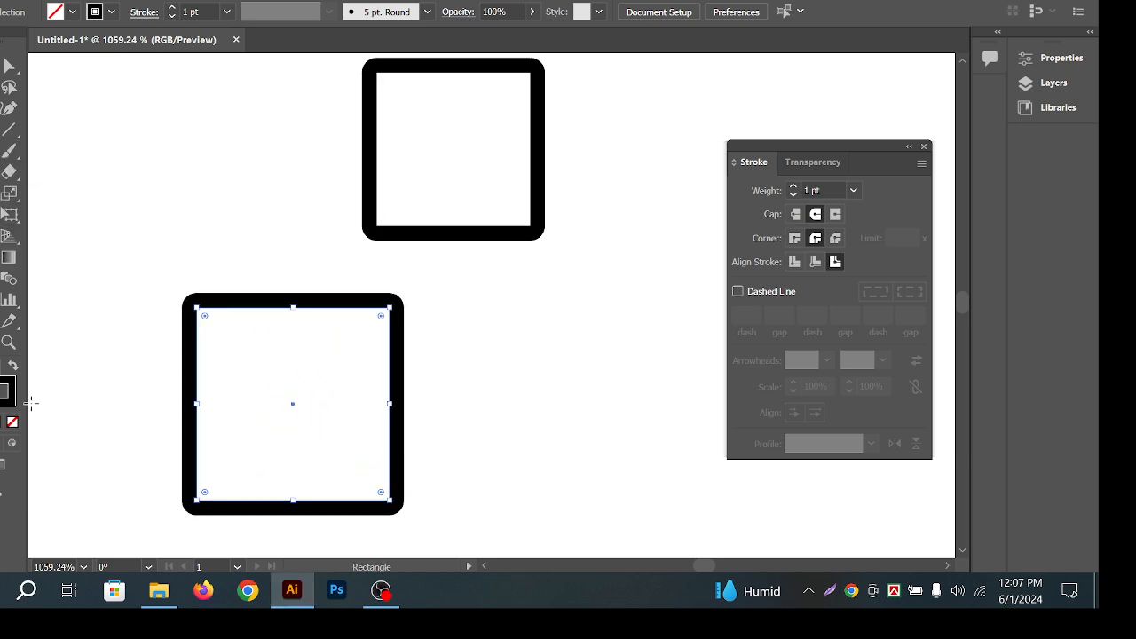
Swap the new square's fill and stroke, then reposition it.
left_click(16, 376)
left_click(7, 64)
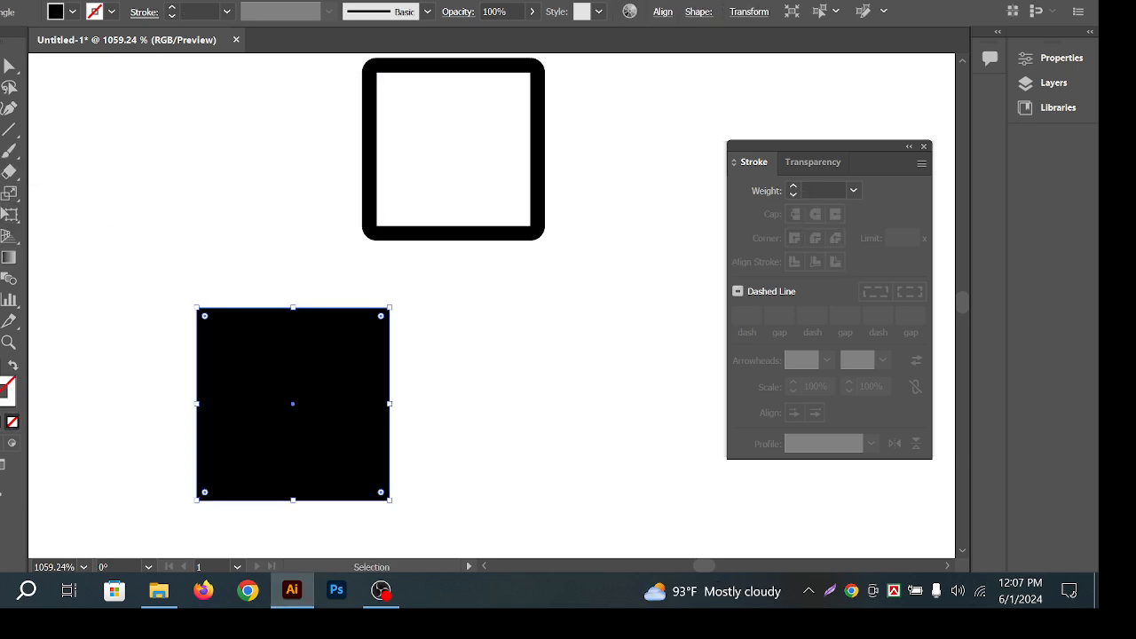
left_click(139, 108)
left_click_drag(314, 456, 304, 399)
left_click_drag(328, 353, 319, 380)
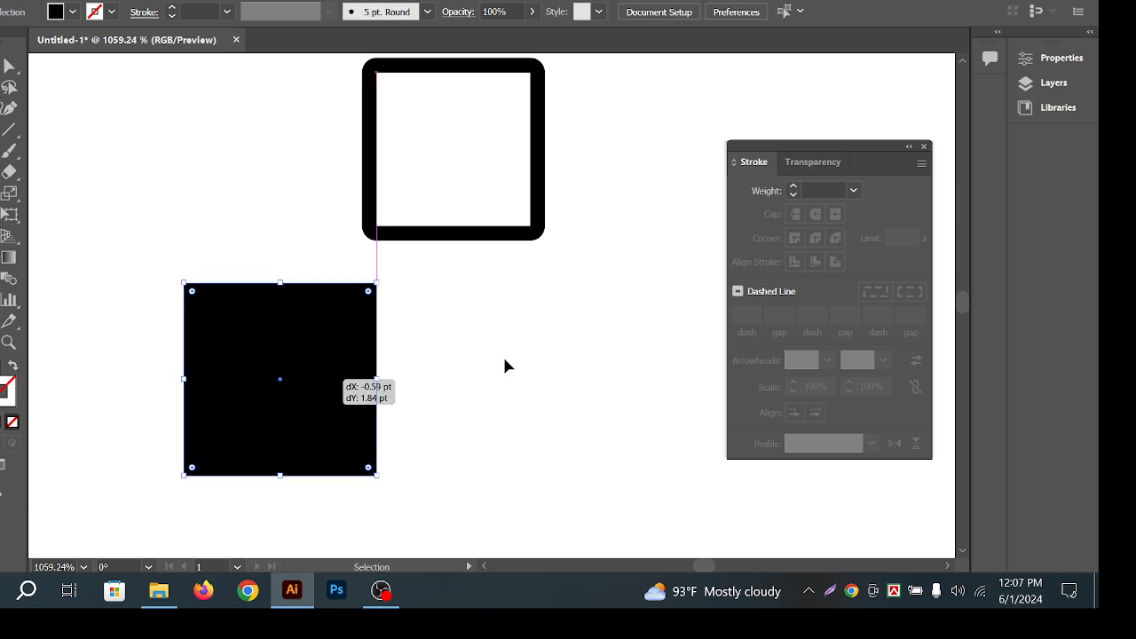
left_click(503, 360)
left_click(258, 373)
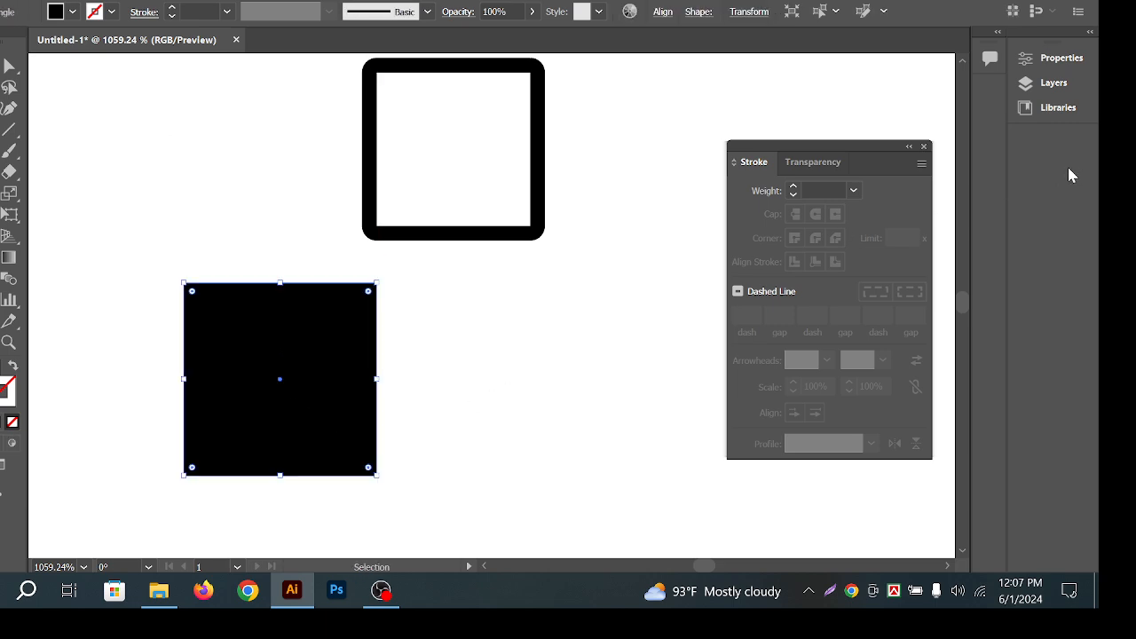
Fill the new square with cyan from the Properties panel swatches.
left_click(1056, 58)
left_click(799, 243)
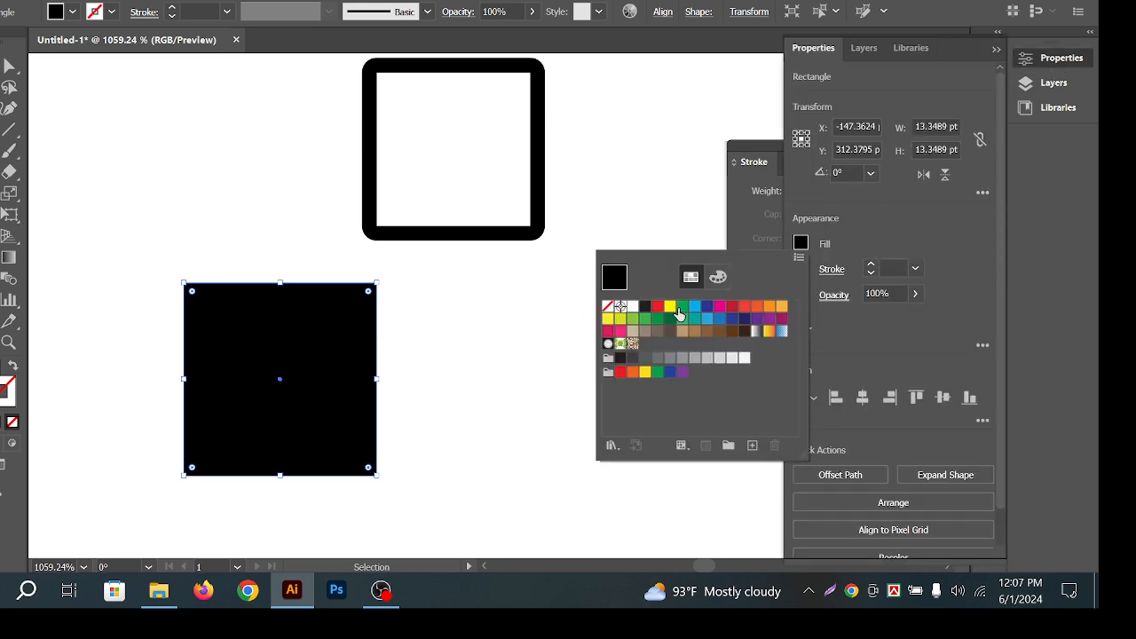
left_click(695, 306)
left_click(514, 285)
left_click(515, 284)
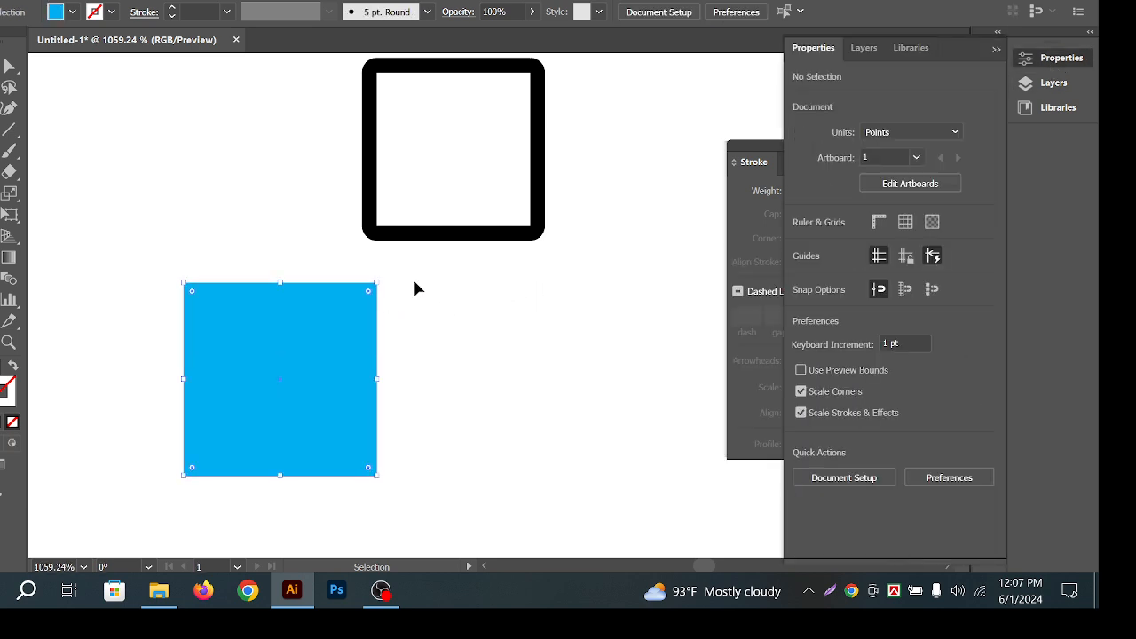
left_click(566, 259)
Move the cyan square down-right and zoom in to centre it.
left_click(207, 371)
key("a")
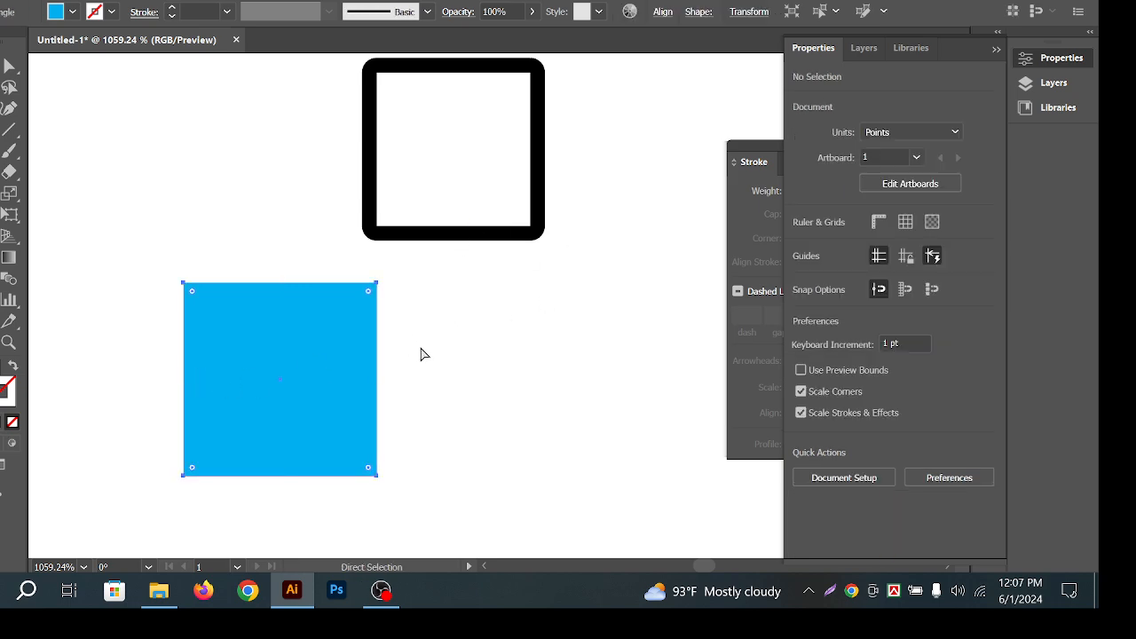
key("space")
left_click_drag(457, 357, 500, 281)
key("v")
left_click_drag(325, 312, 355, 340)
left_click(554, 302)
key("ctrl+space")
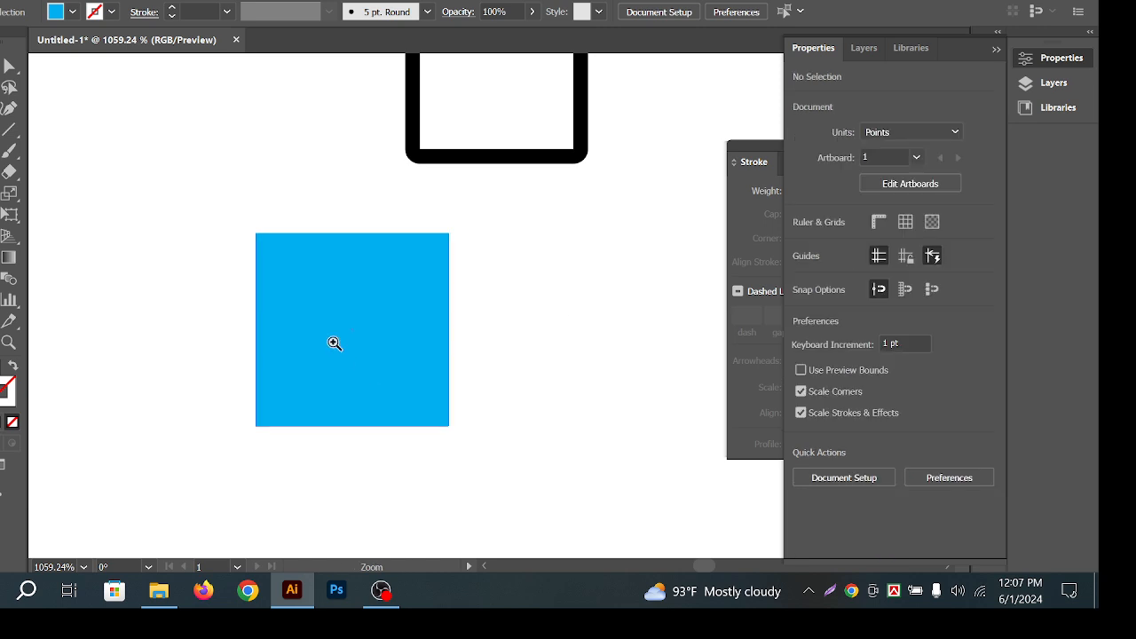
left_click(334, 344)
left_click_drag(551, 310, 509, 328)
Check the cyan square's anchor points and try a duplicate, undoing it.
left_click(297, 332)
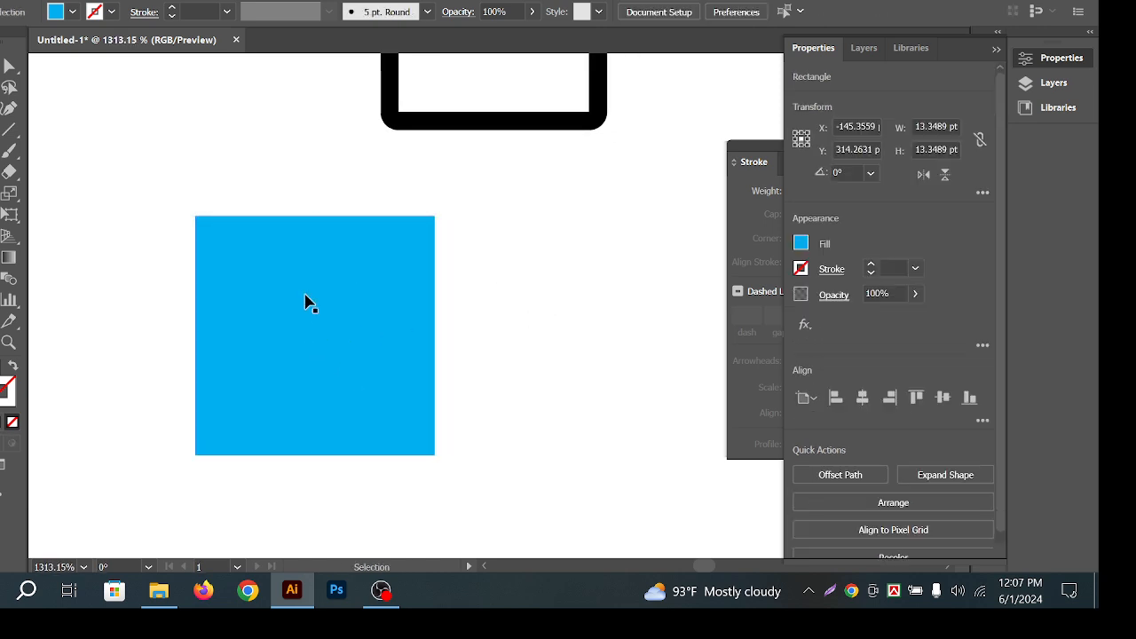
left_click(473, 308)
left_click(312, 322)
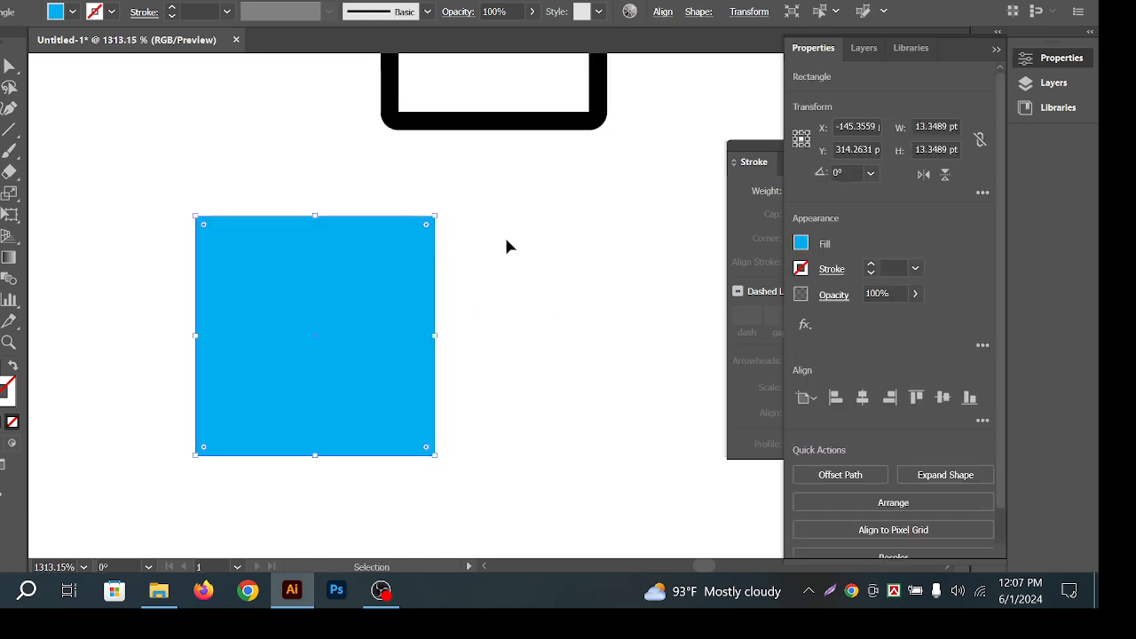
left_click(507, 246)
left_click(316, 297)
key("a")
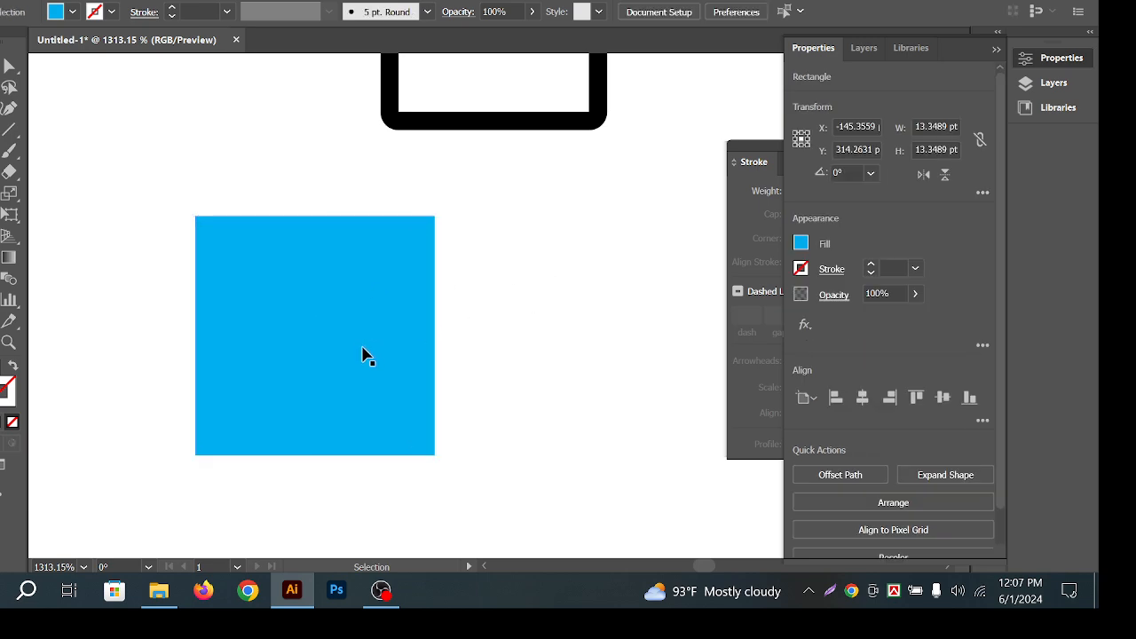
left_click(363, 355)
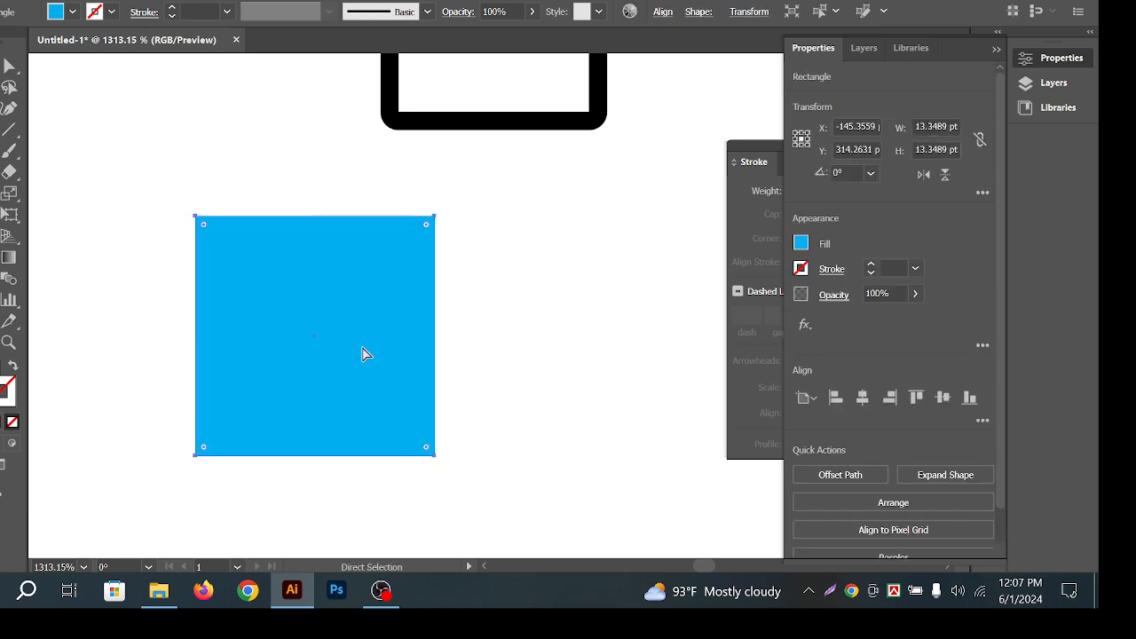
key("v")
left_click_drag(331, 296, 507, 313)
key("ctrl+z")
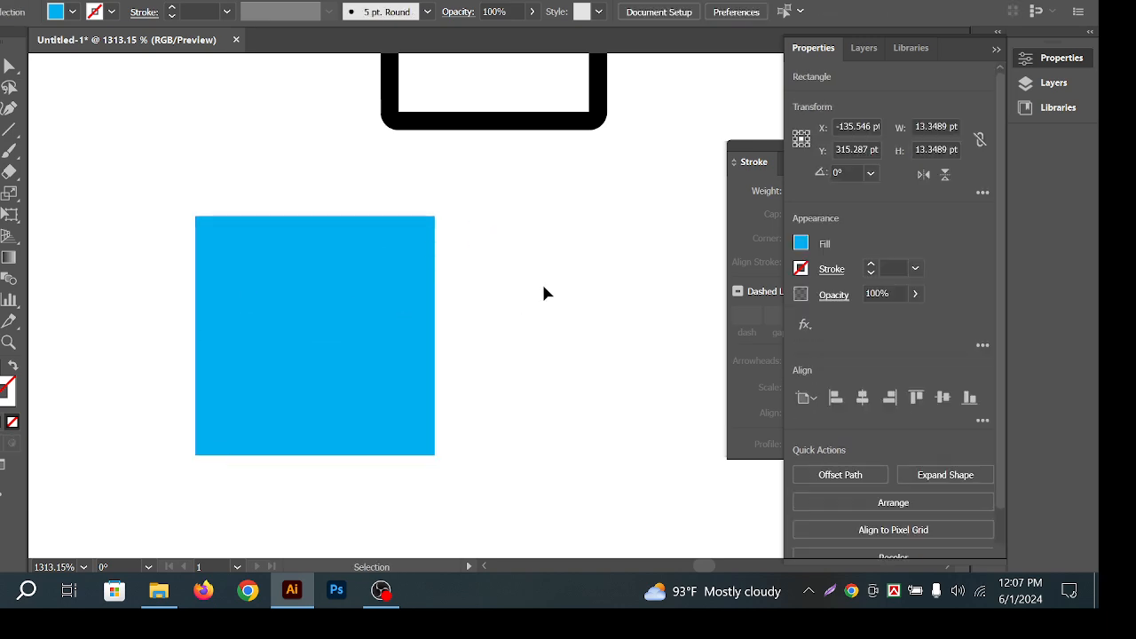
left_click(545, 294)
left_click(304, 305)
Open the Object menu, then try moving the cyan square and undo the move.
left_click(142, 1)
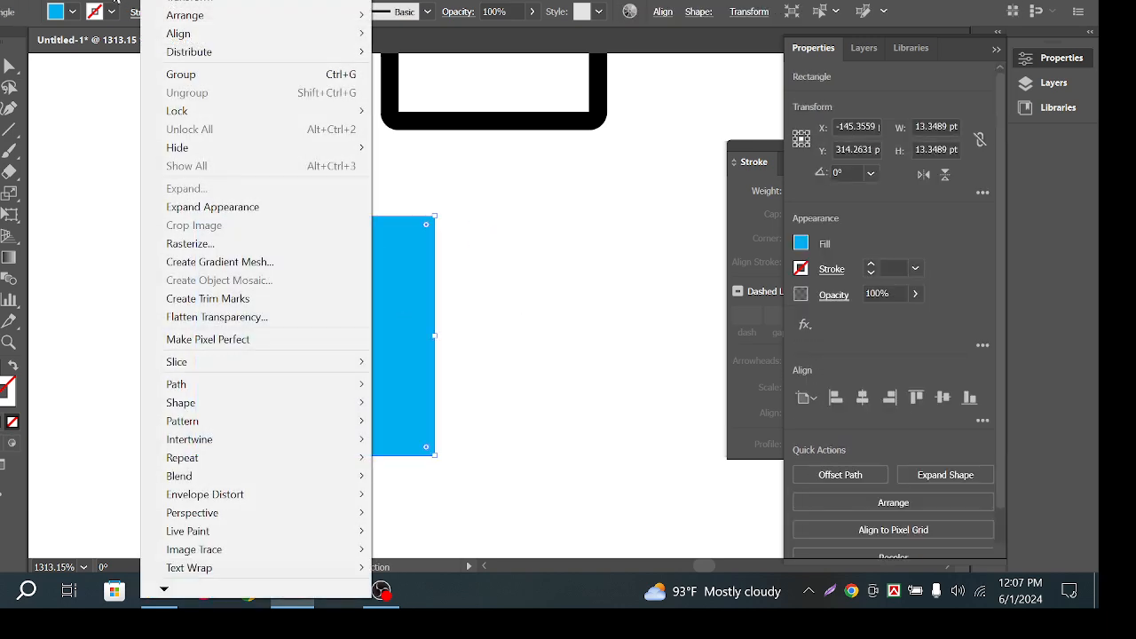
mouse_move(88, 2)
left_click(471, 285)
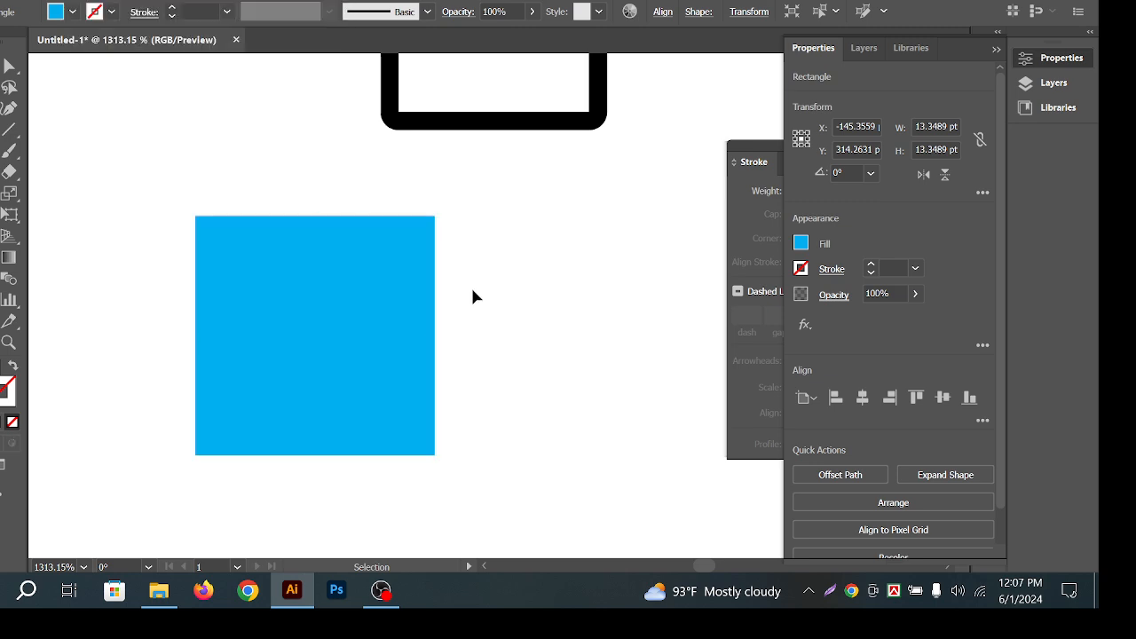
left_click_drag(324, 330, 533, 333)
key("ctrl+z")
left_click(538, 333)
left_click(302, 304)
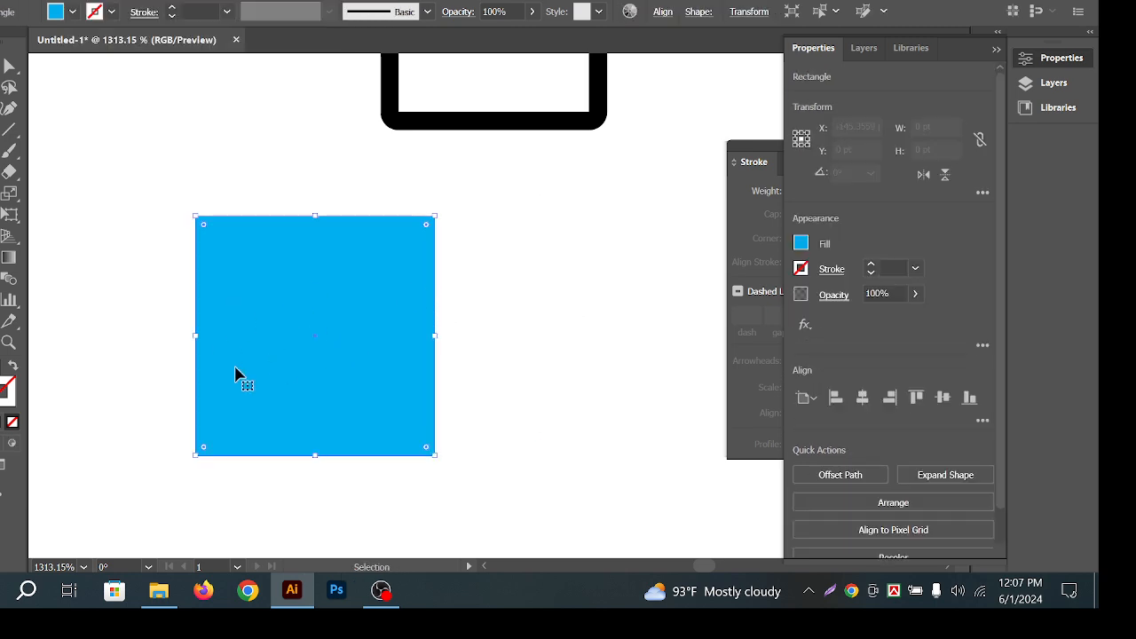
left_click(513, 269)
left_click(320, 375)
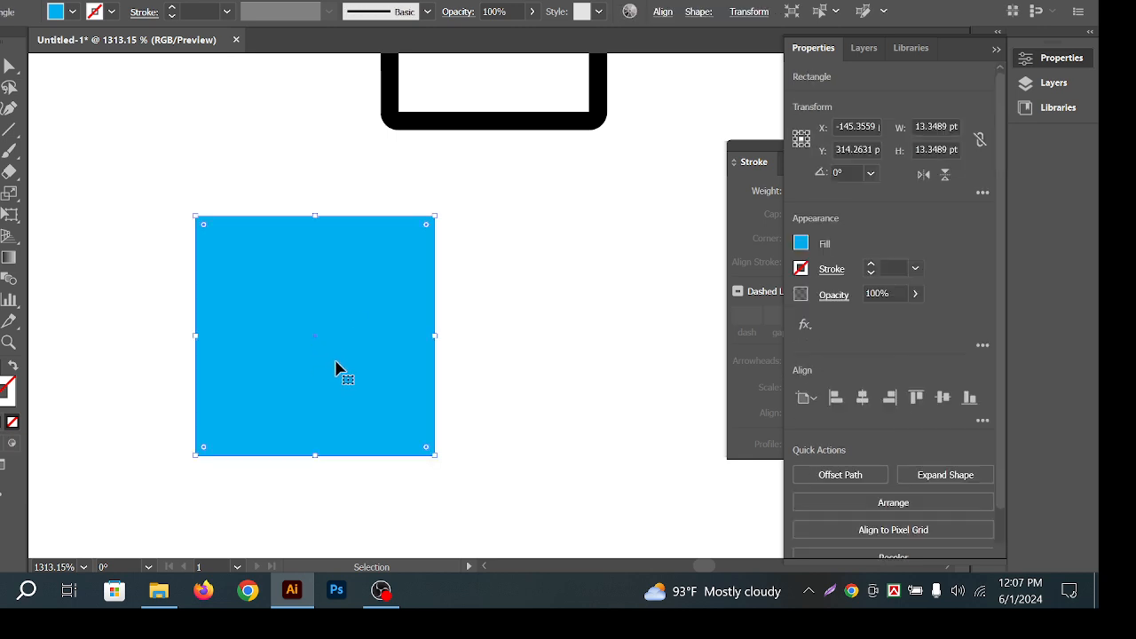
left_click(479, 355)
left_click(325, 345)
Try dragging a copy and moving the square, undo both, and adjust the view.
left_click_drag(325, 346, 418, 360, "alt")
key("ctrl+z")
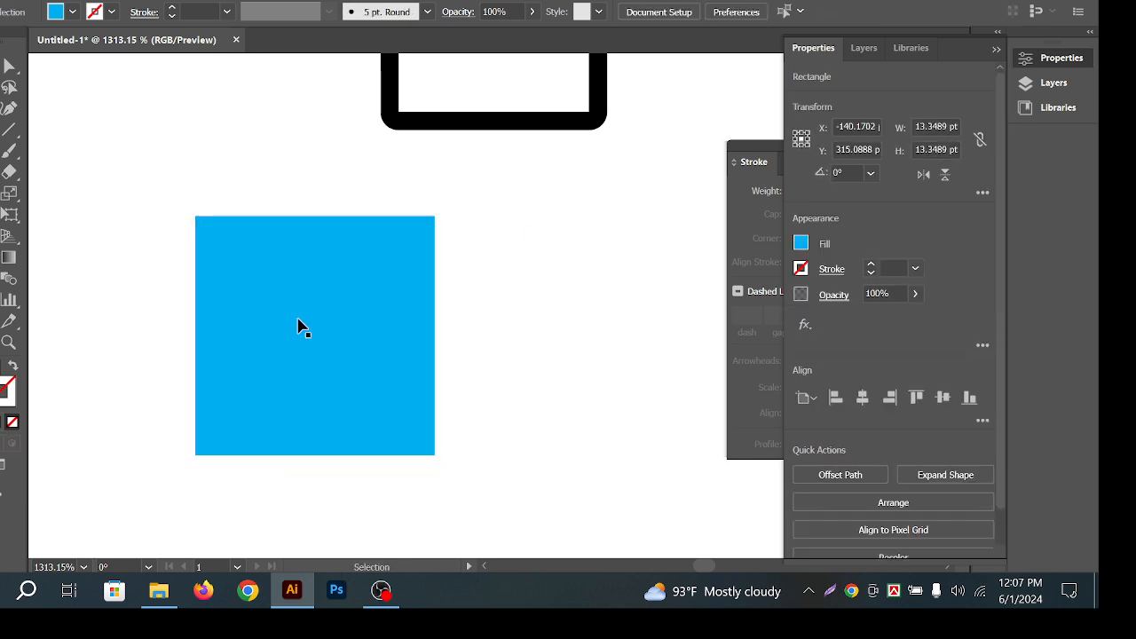
left_click(314, 368)
left_click_drag(346, 359, 494, 391)
key("z")
key("ctrl+z")
left_click(269, 342)
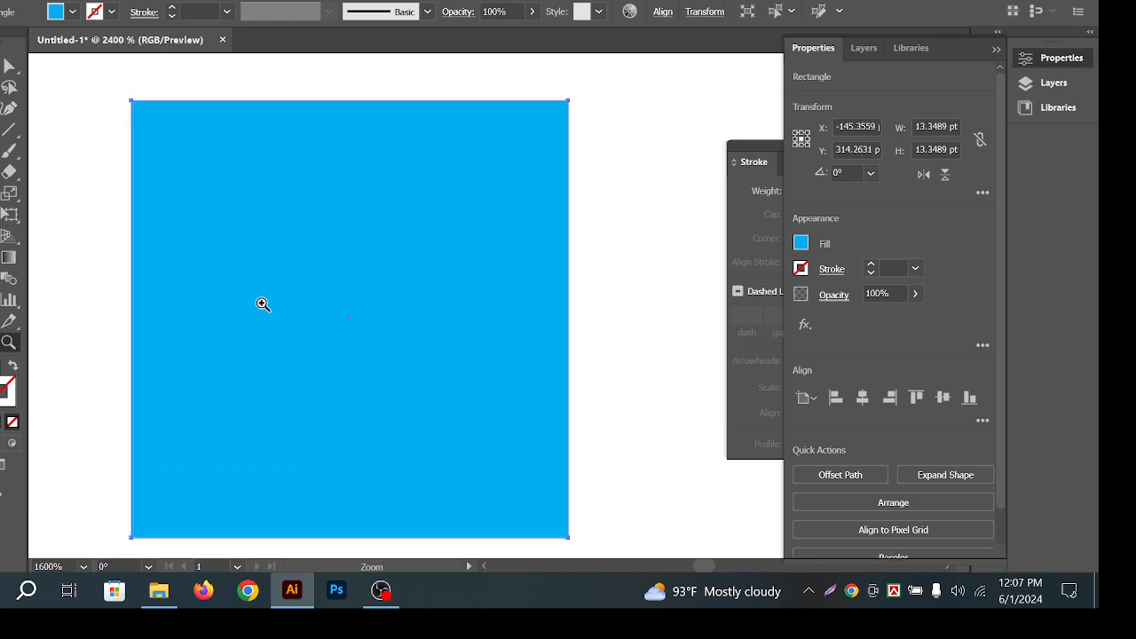
key("v")
left_click_drag(568, 244, 502, 236)
left_click_drag(600, 260, 543, 253)
Pull out a duplicate of the blue square and centre both squares horizontally and vertically.
left_click(568, 245)
left_click(391, 321)
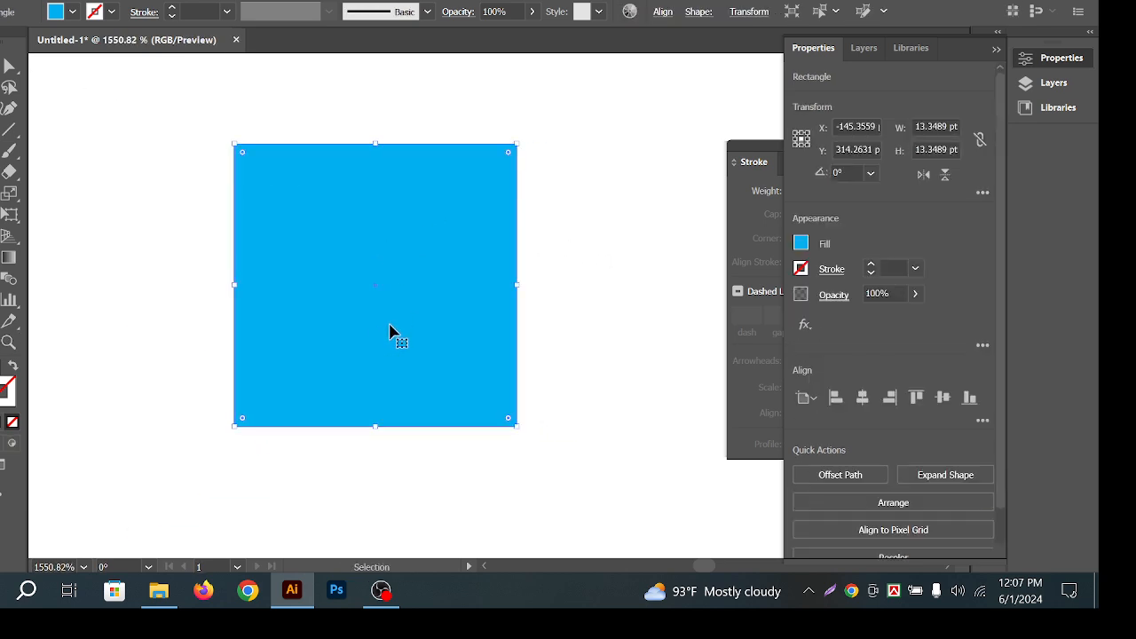
left_click_drag(373, 328, 445, 365)
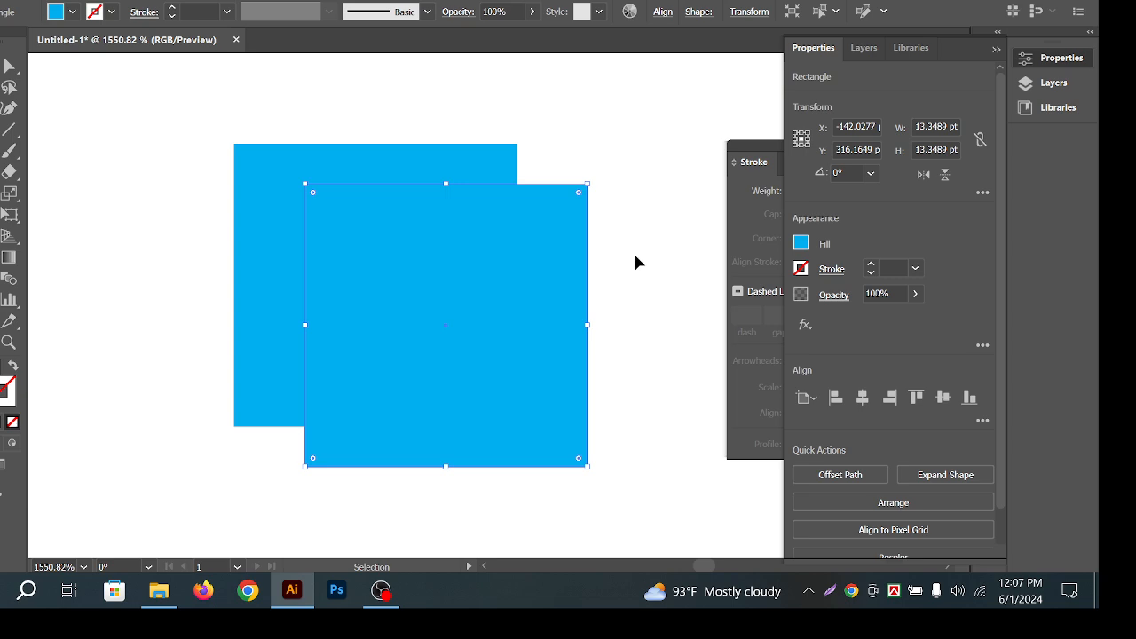
left_click(347, 127)
key("ctrl+a")
left_click(663, 12)
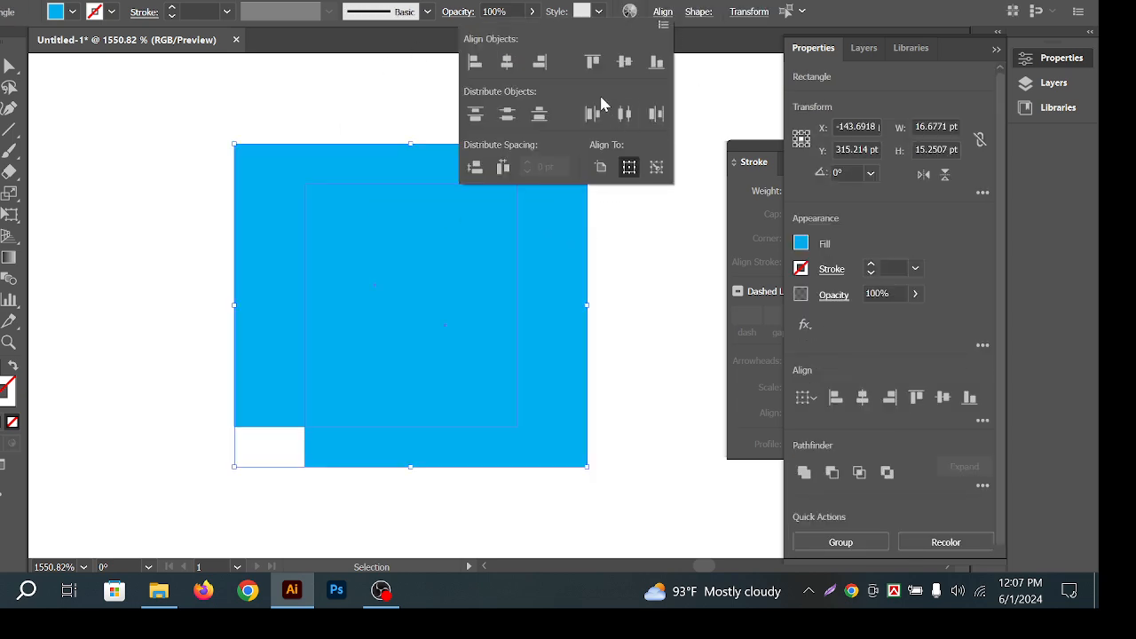
left_click(507, 62)
left_click(625, 62)
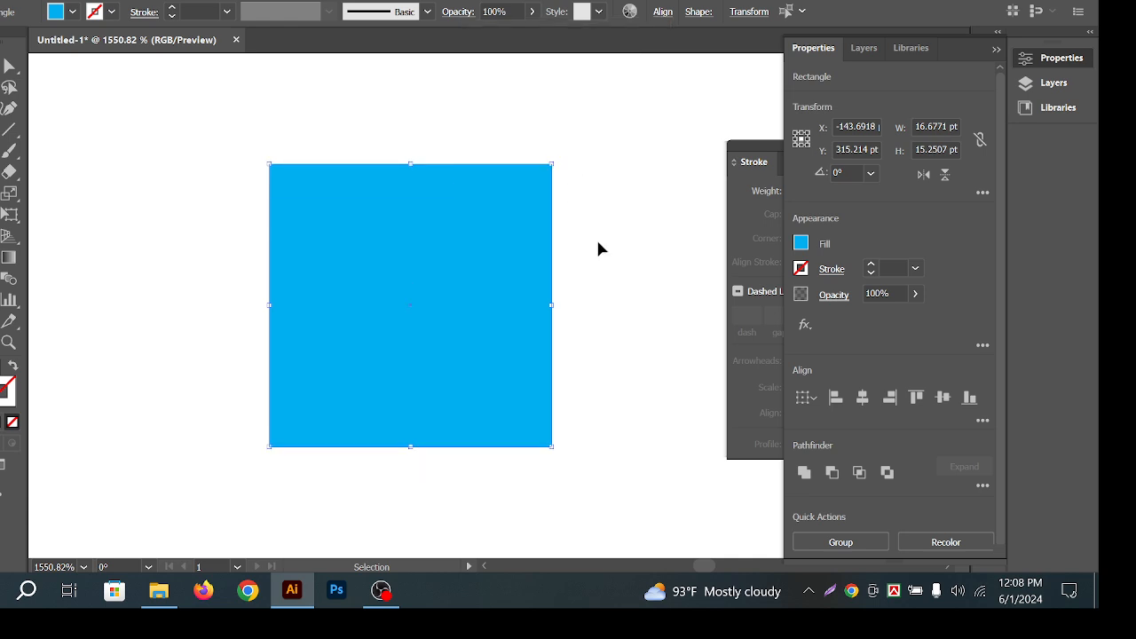
Separate the stacked squares and delete the duplicate.
left_click_drag(424, 280, 525, 264)
key("ctrl+z")
left_click(378, 130)
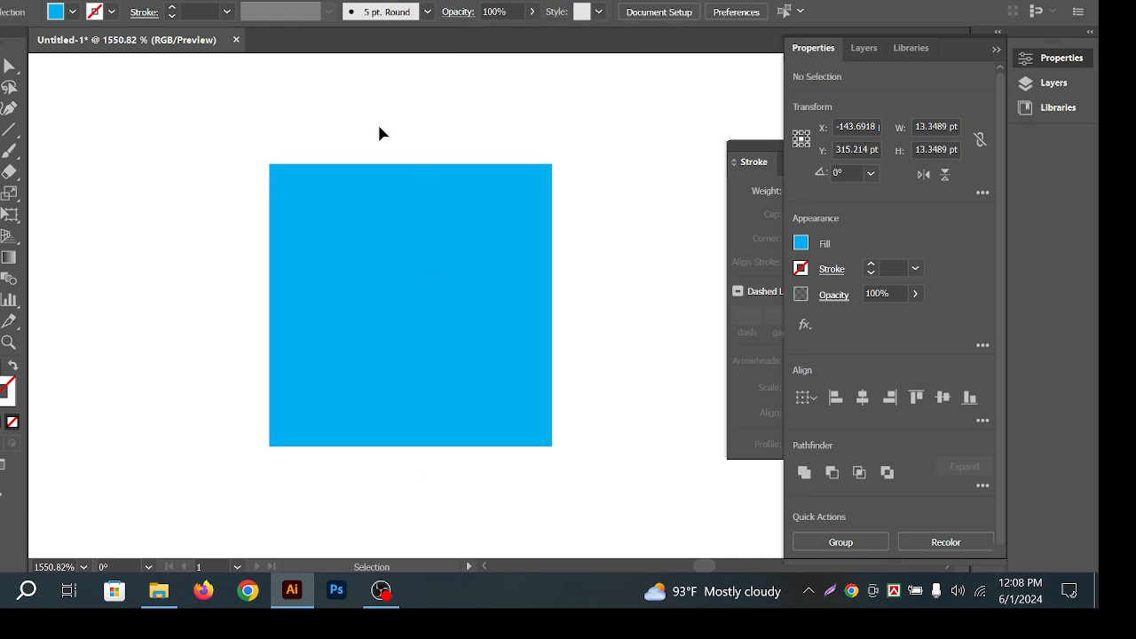
left_click_drag(403, 277, 371, 338)
key("Delete")
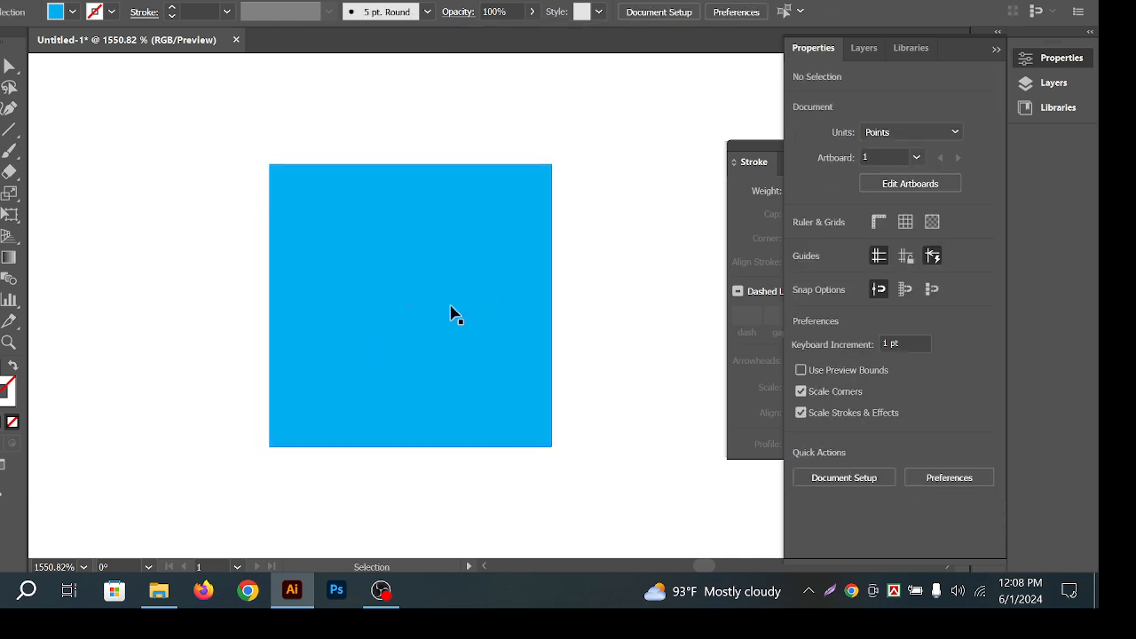
Pan the canvas, select the blue square, and open the Edit menu to copy it.
key("space")
left_click_drag(578, 308, 528, 313)
left_click(358, 314)
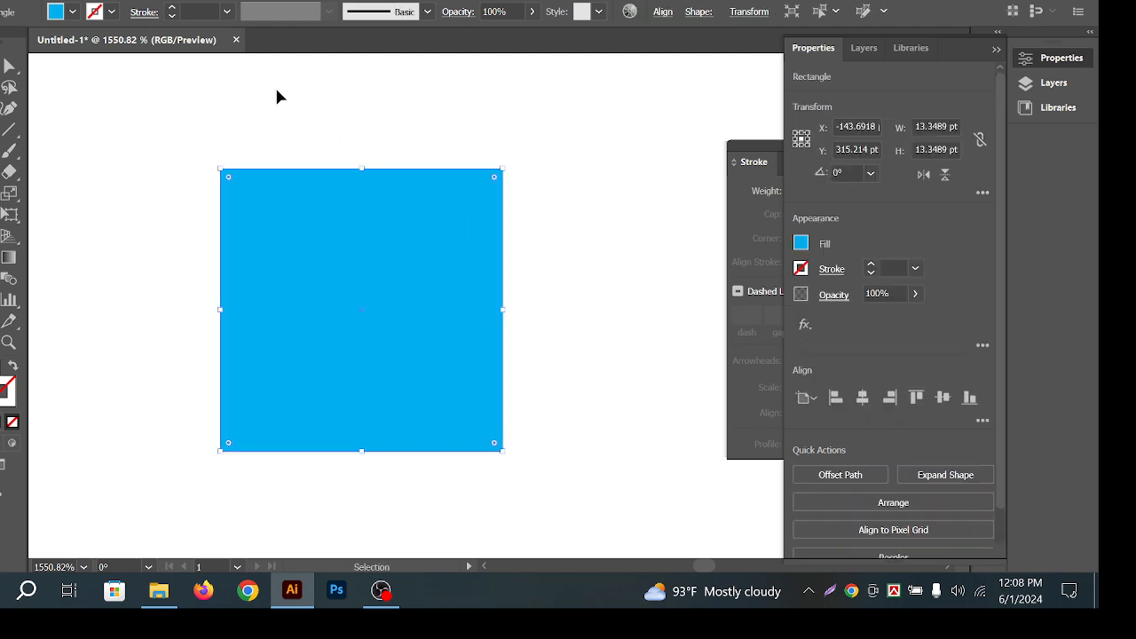
left_click(75, 0)
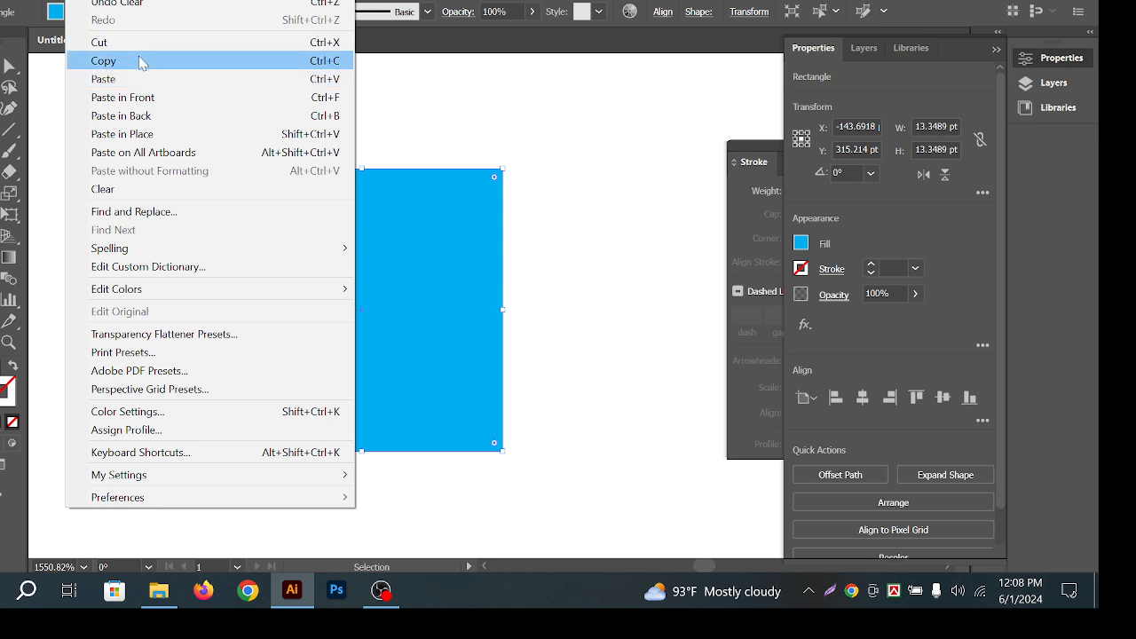
left_click(139, 61)
left_click(73, 0)
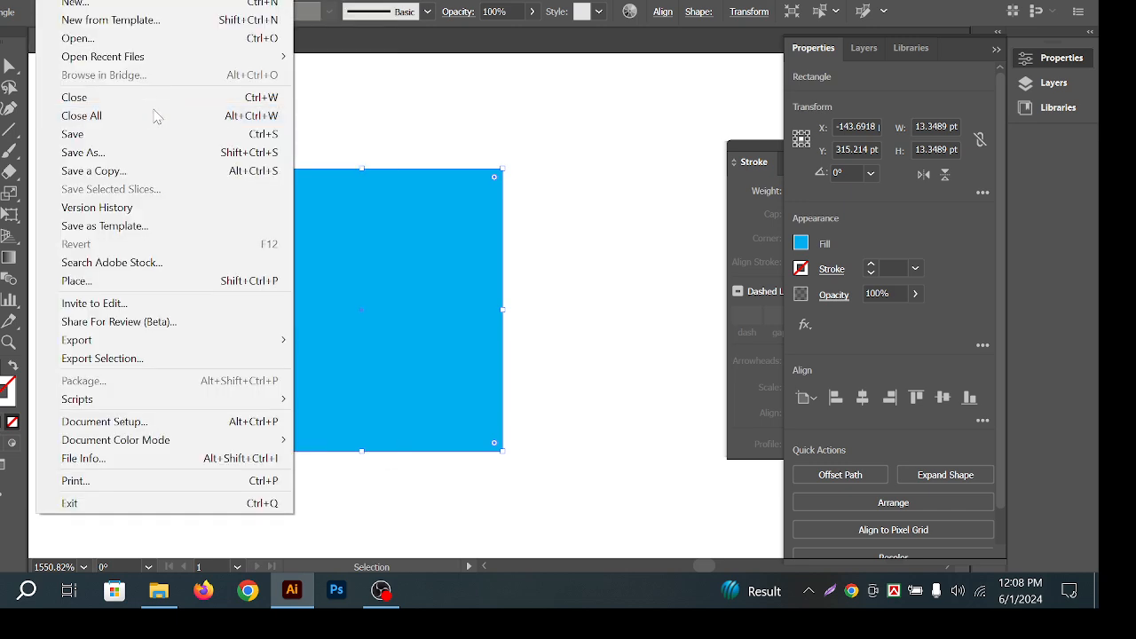
left_click(142, 100)
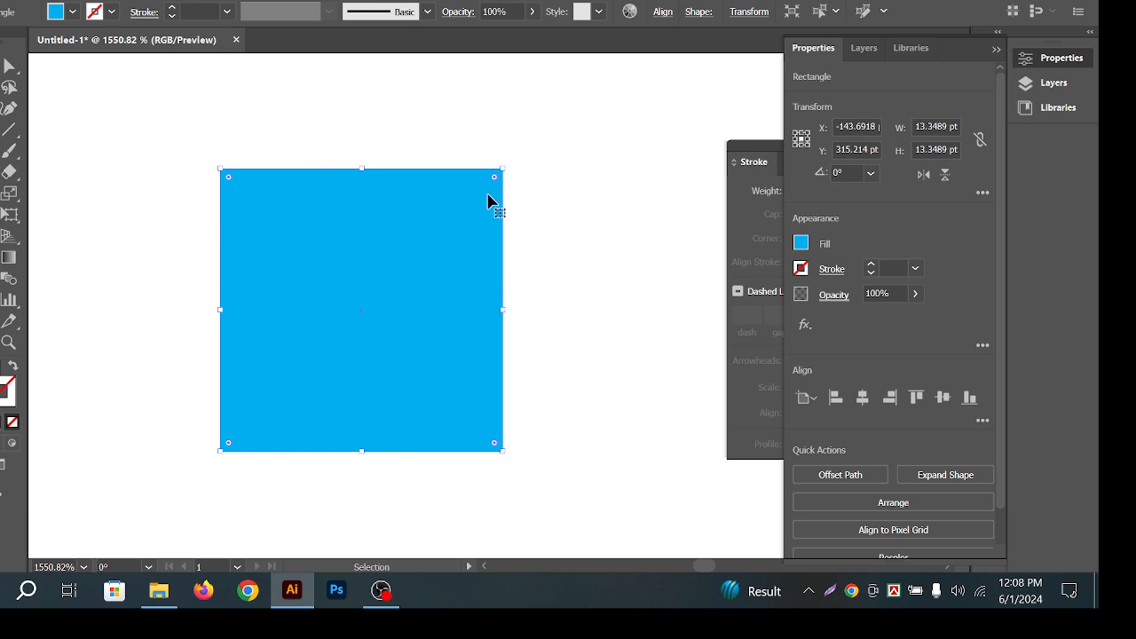
left_click(801, 243)
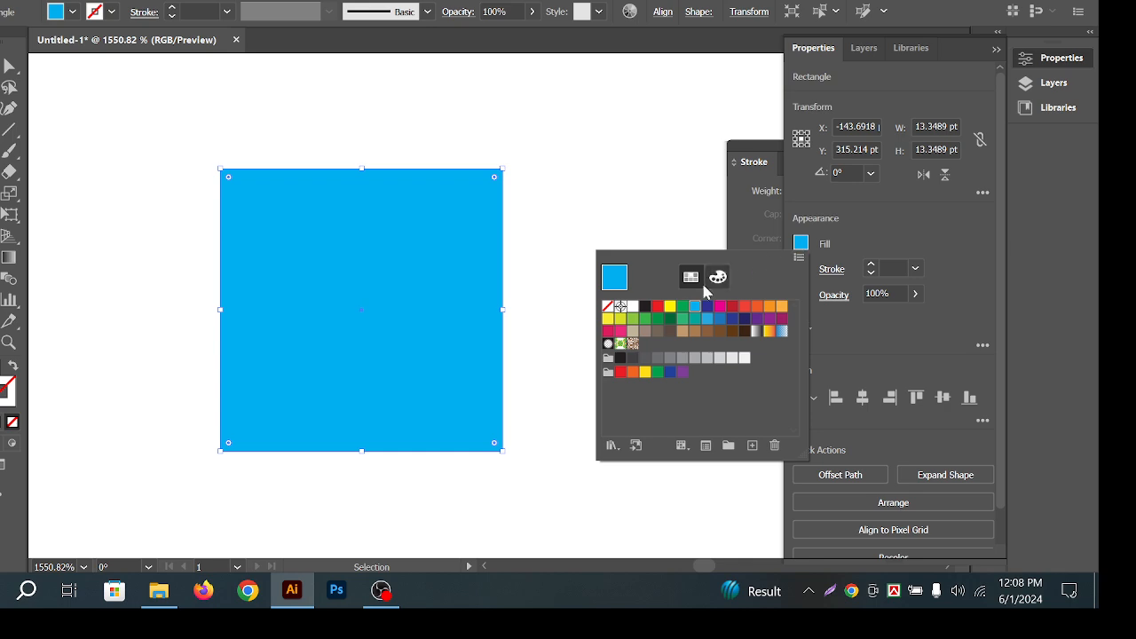
left_click(661, 306)
key("Escape")
left_click(578, 177)
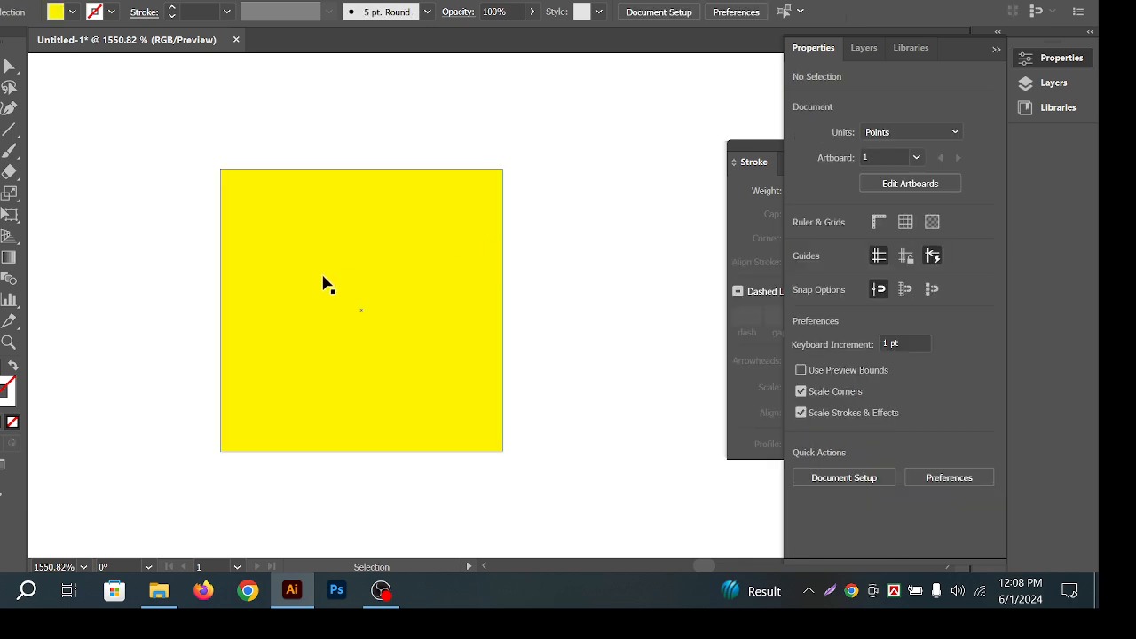
left_click_drag(292, 255, 443, 315)
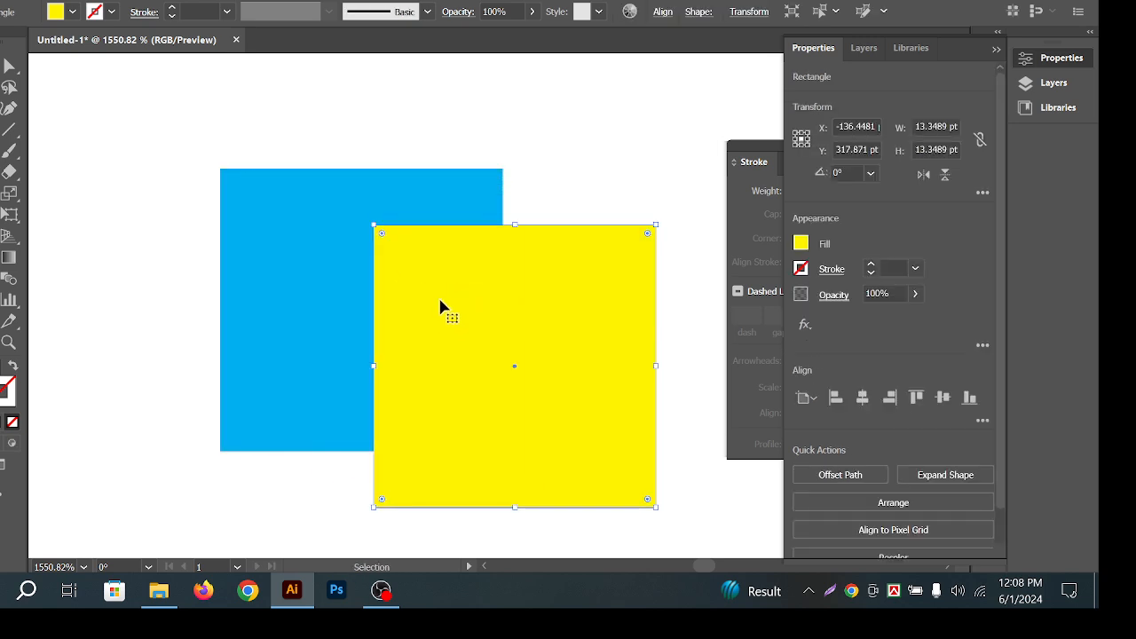
key("a")
key("ctrl+z")
key("v")
left_click(572, 124)
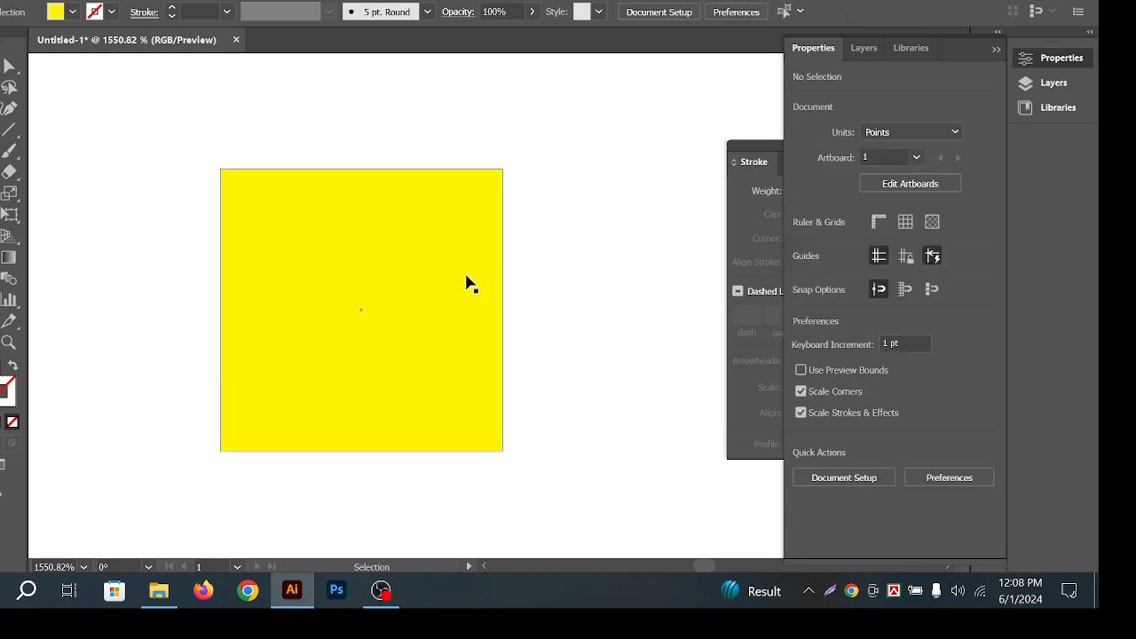
left_click(467, 284)
left_click(534, 286)
left_click(391, 284)
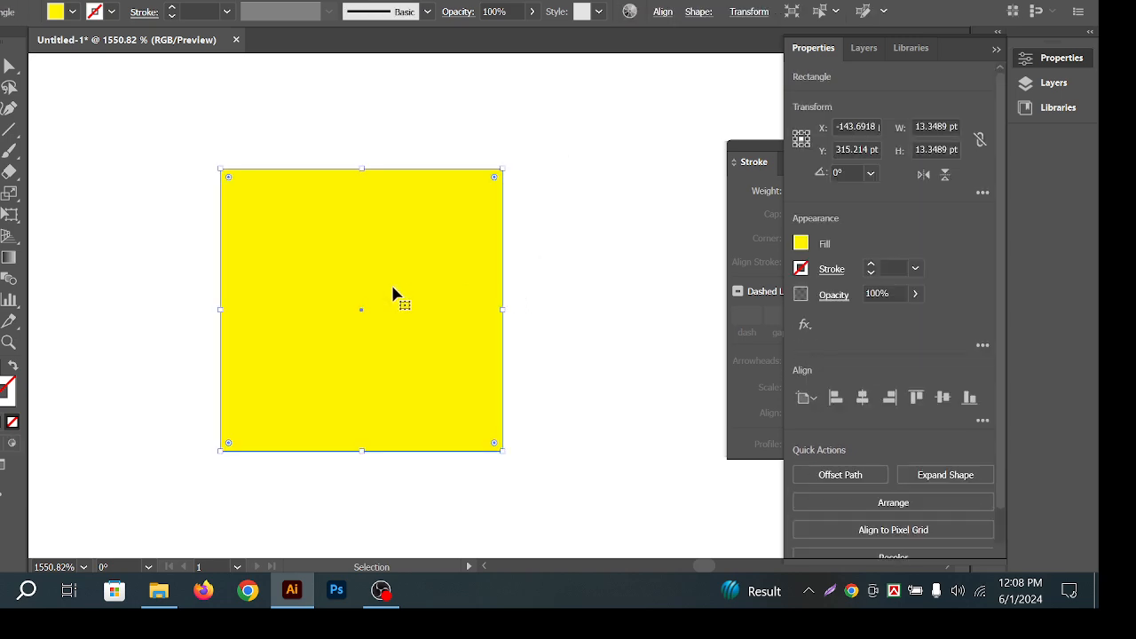
key("Delete")
left_click(489, 243)
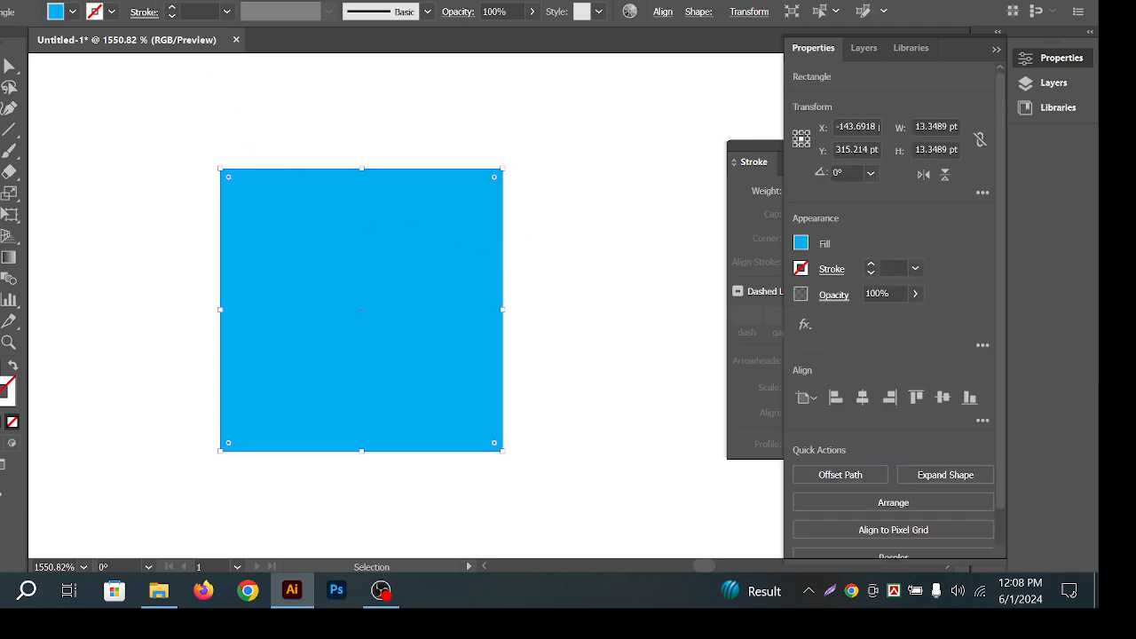
left_click(85, 1)
left_click(129, 60)
left_click(88, 2)
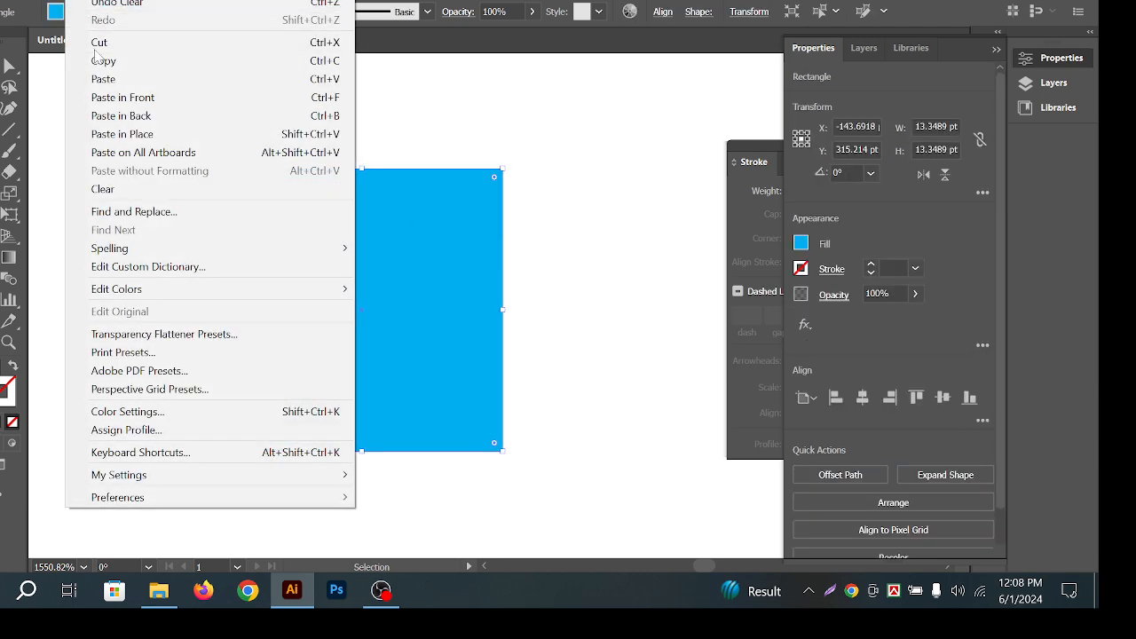
Paste a copy in back of the blue square and fill it with purple.
left_click(162, 122)
left_click(793, 248)
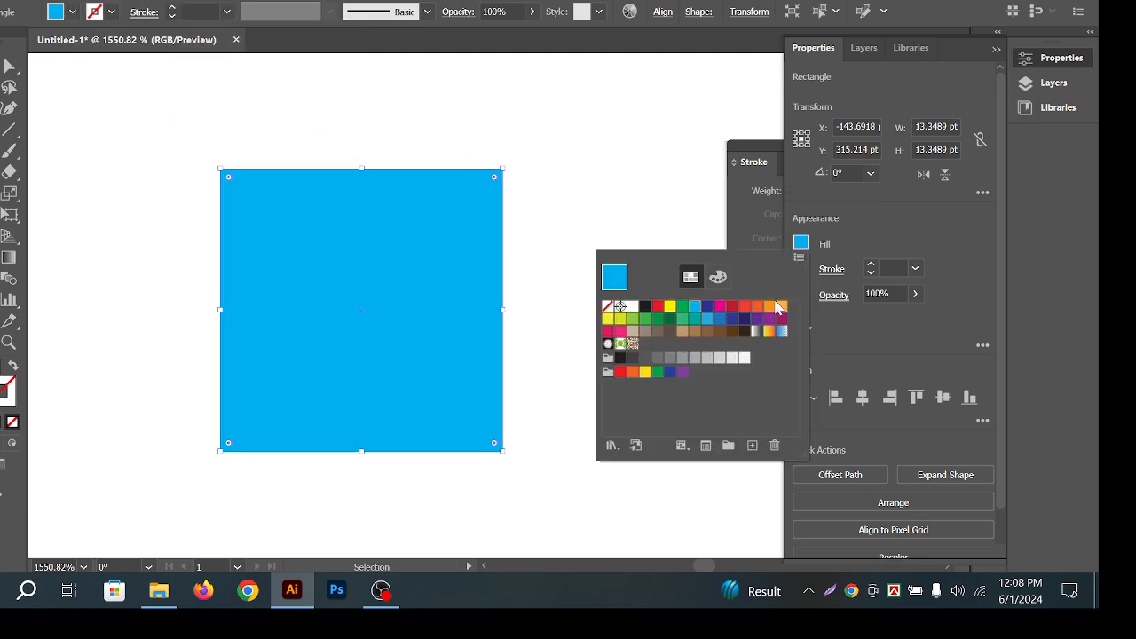
left_click(769, 319)
left_click(558, 155)
Drag the front blue square aside to check the copy behind, then undo.
left_click(558, 155)
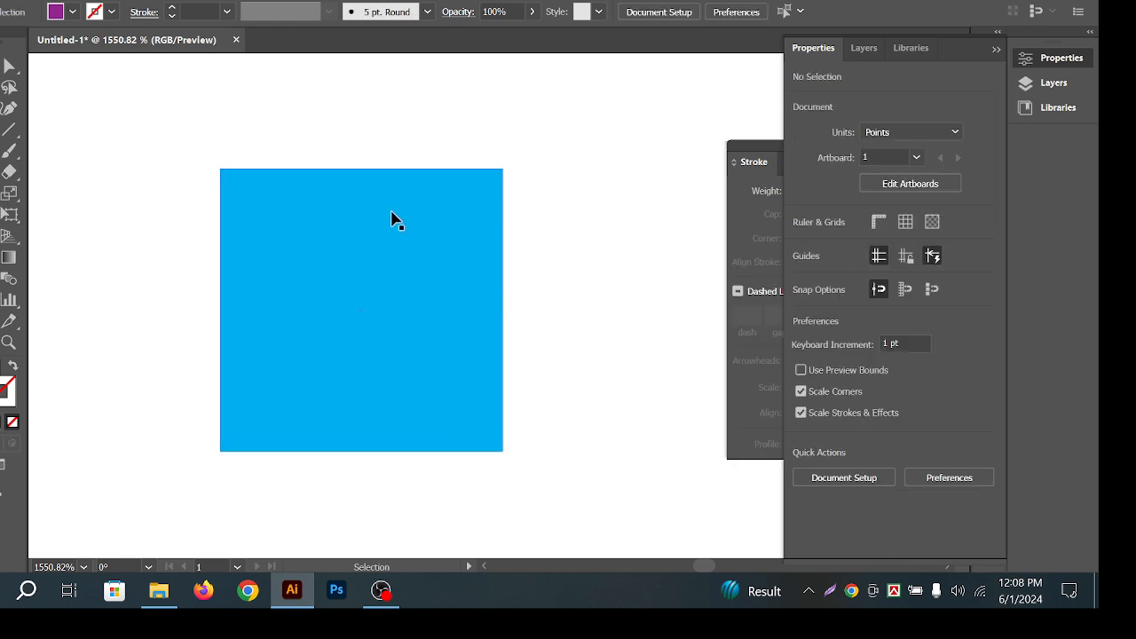
left_click_drag(391, 219, 484, 283)
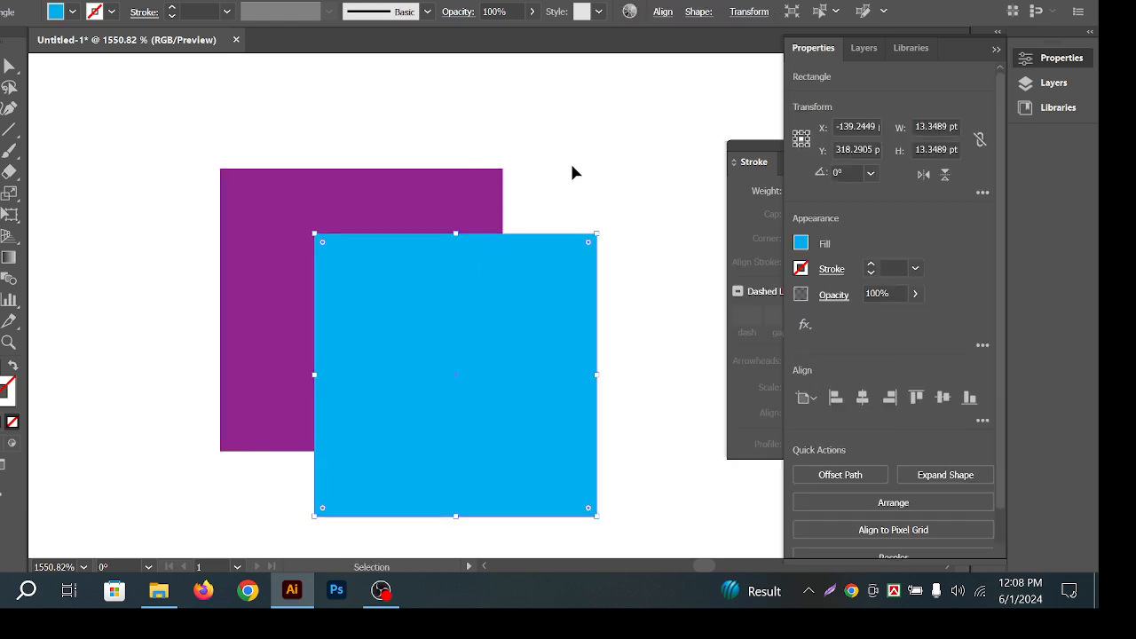
key("ctrl+z")
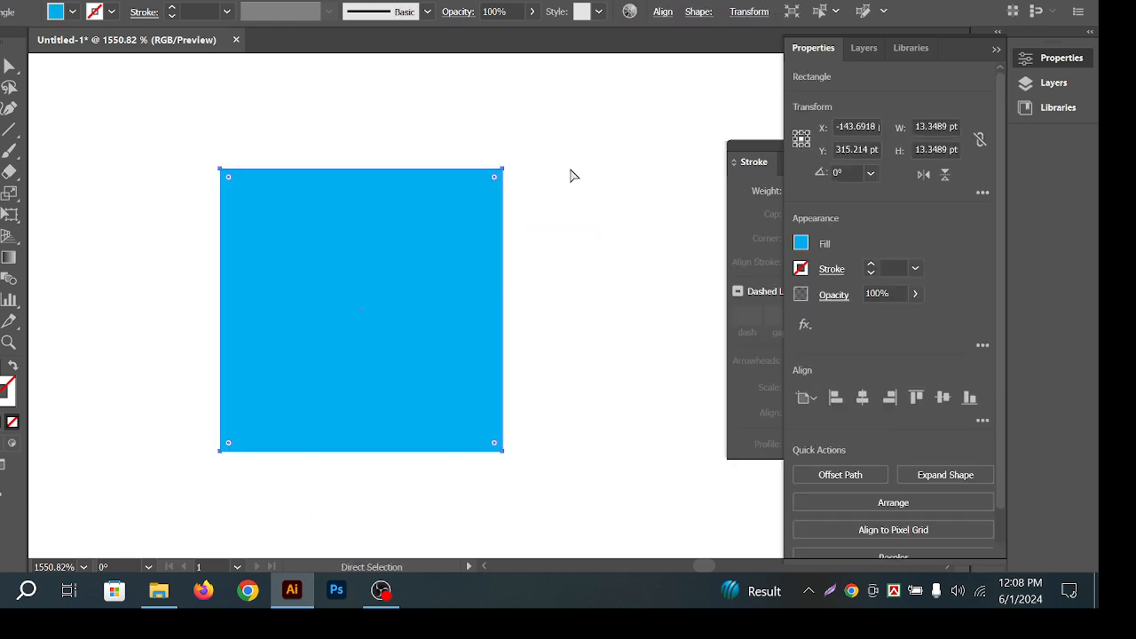
left_click(582, 167)
left_click_drag(298, 268, 451, 261)
key("ctrl+z")
left_click(538, 143)
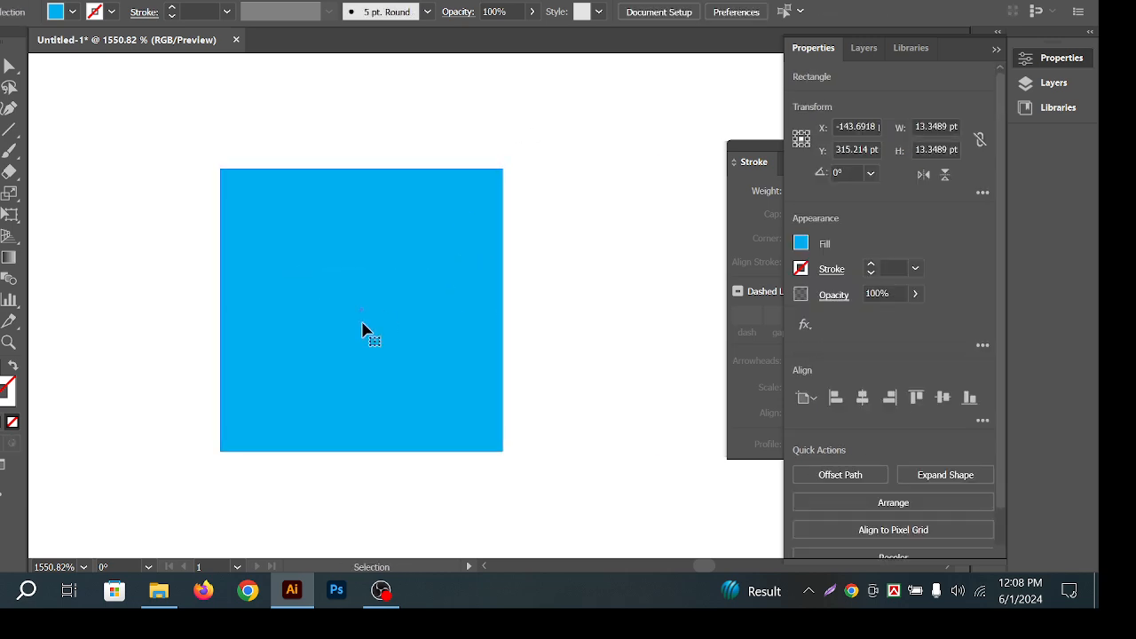
left_click(375, 319)
left_click(556, 269)
left_click(393, 274)
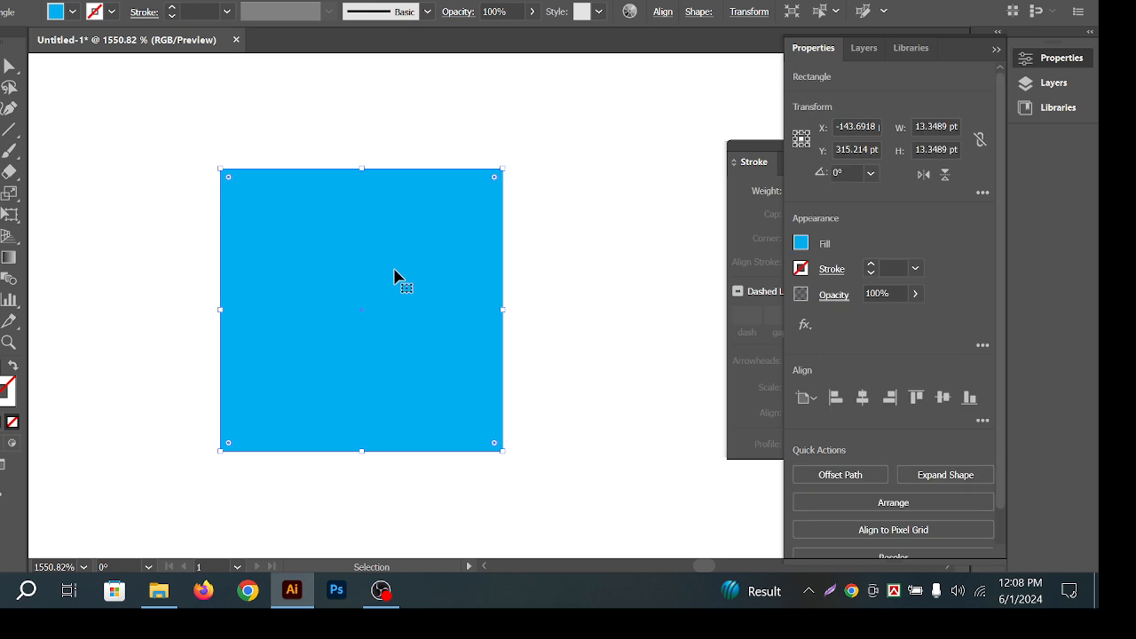
Nudge the blue square slightly right, checking its anchor points with Direct Selection.
key("a")
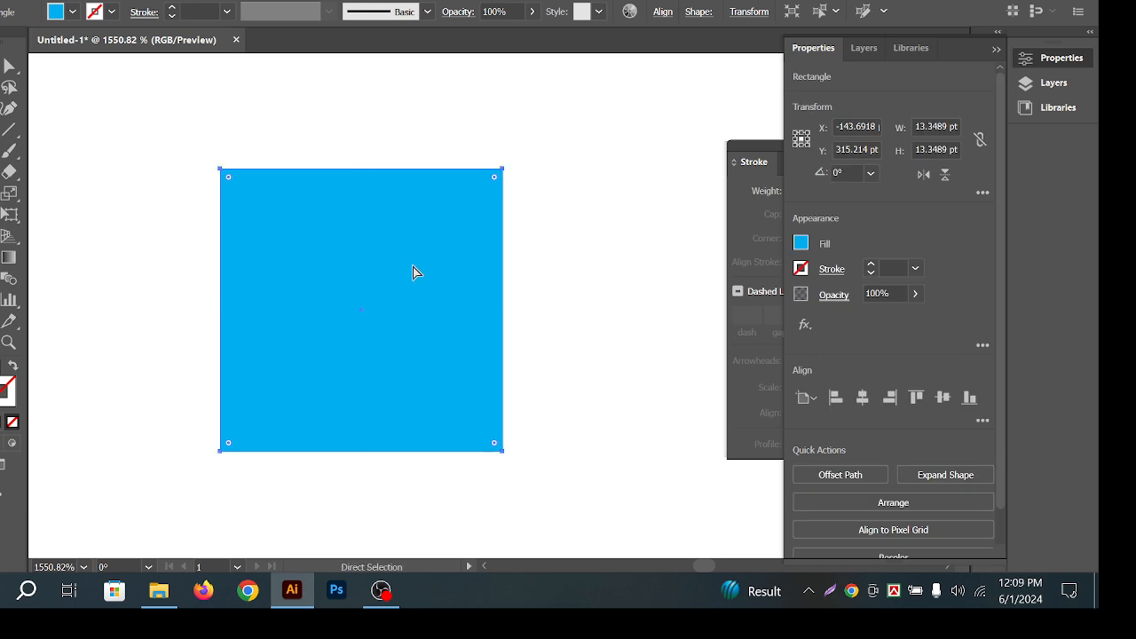
key("v")
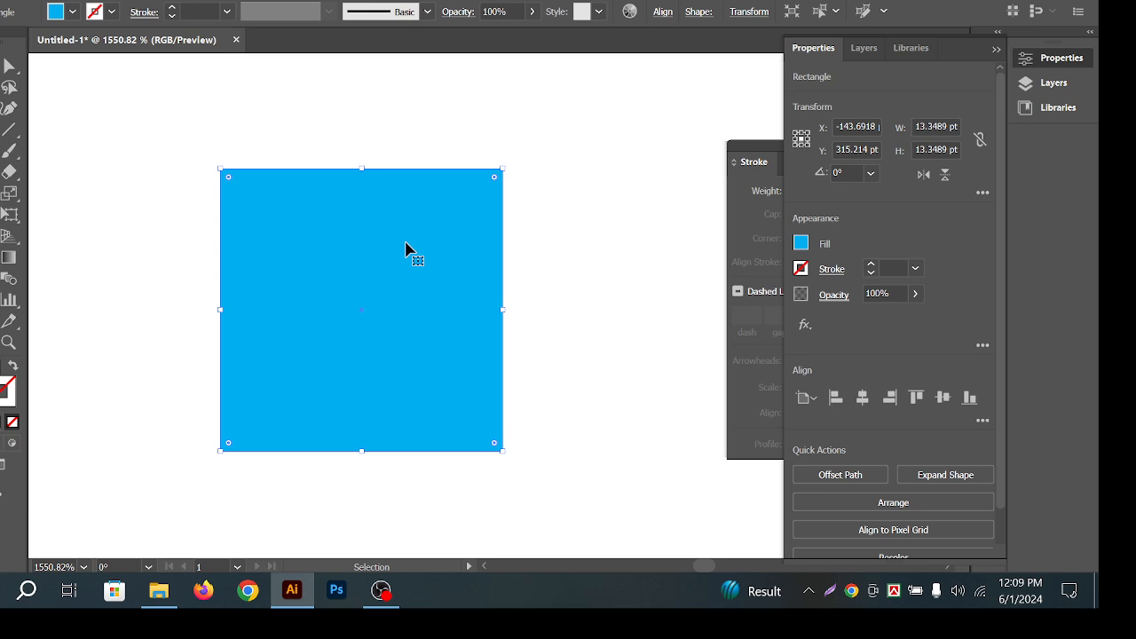
left_click_drag(291, 258, 474, 241)
key("ctrl+z")
left_click(631, 236)
left_click(347, 300)
key("a")
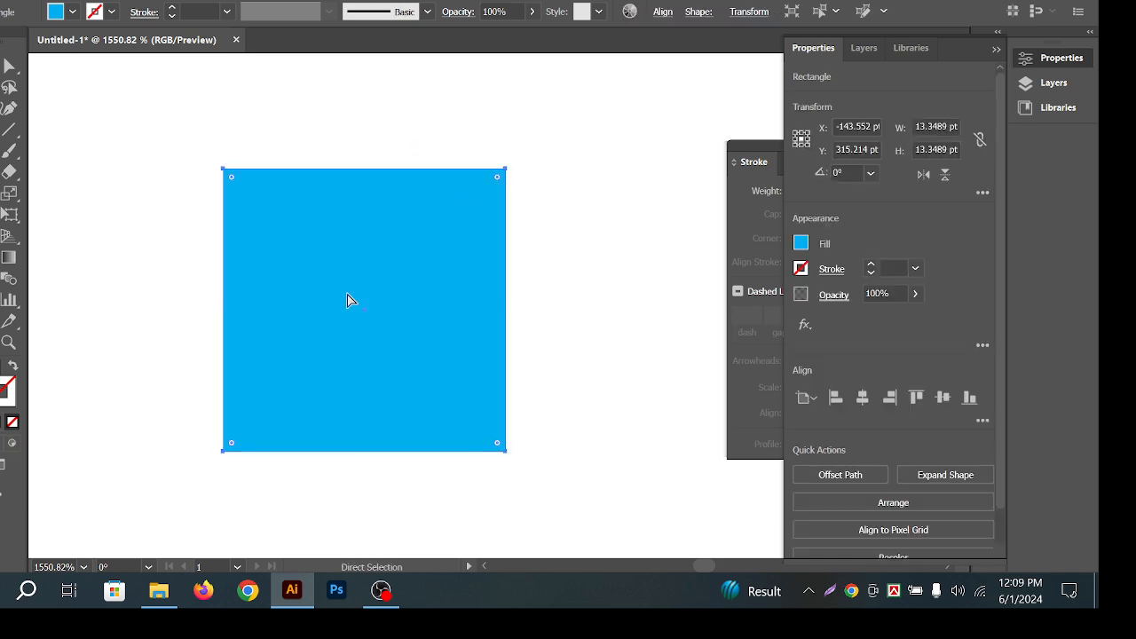
key("v")
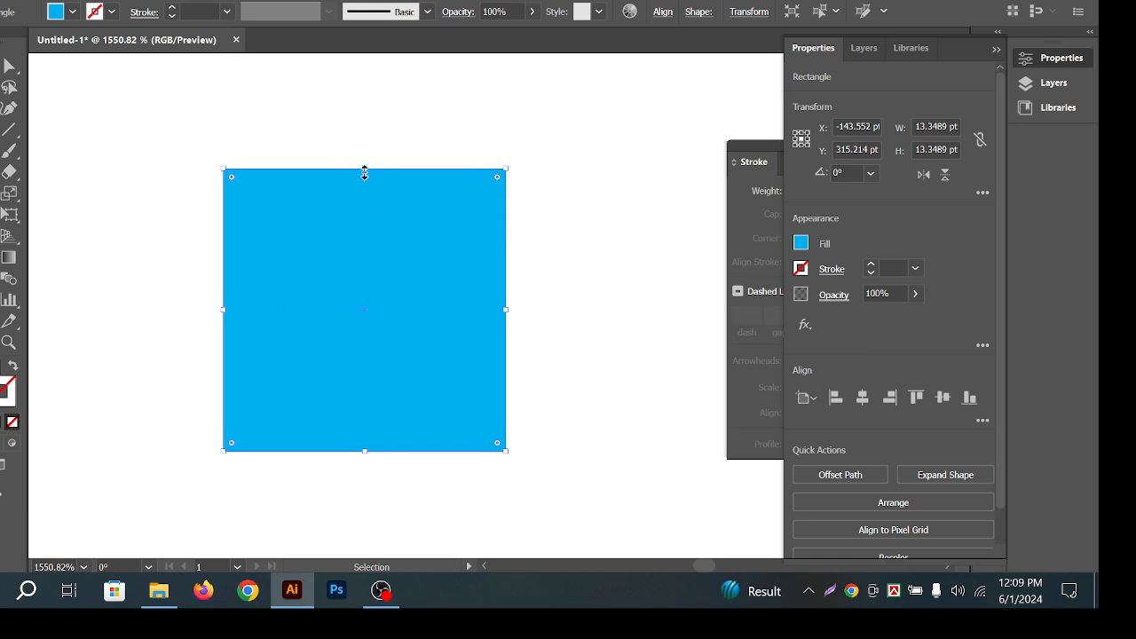
Fill the front square with yellow and shrink it from its centre to about 12 pt.
left_click(800, 243)
left_click(669, 306)
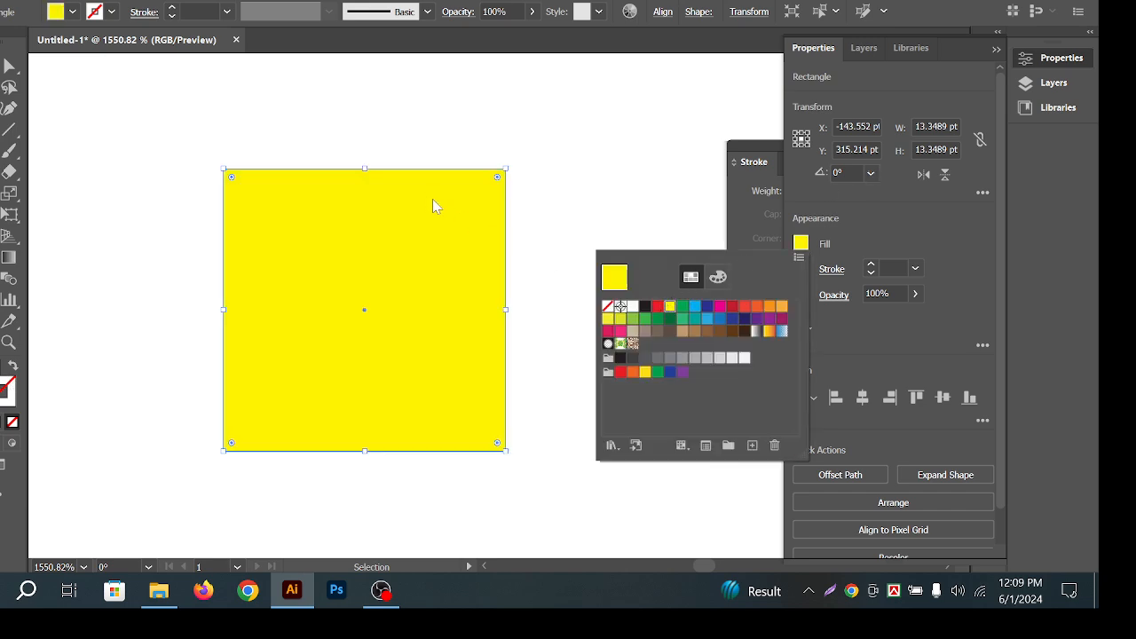
left_click(364, 173)
left_click_drag(365, 172, 365, 177)
left_click(415, 133)
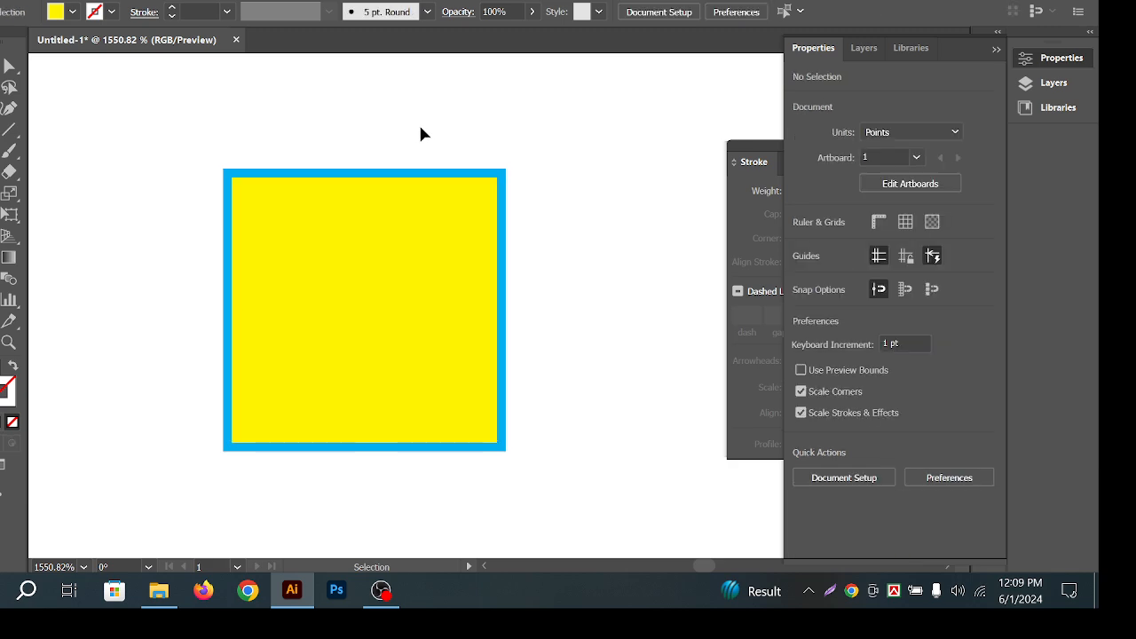
Zoom in on the square's top-left corner and undo the blue square's last move.
key("z")
left_click_drag(233, 197, 266, 163)
key("v")
key("ctrl+z")
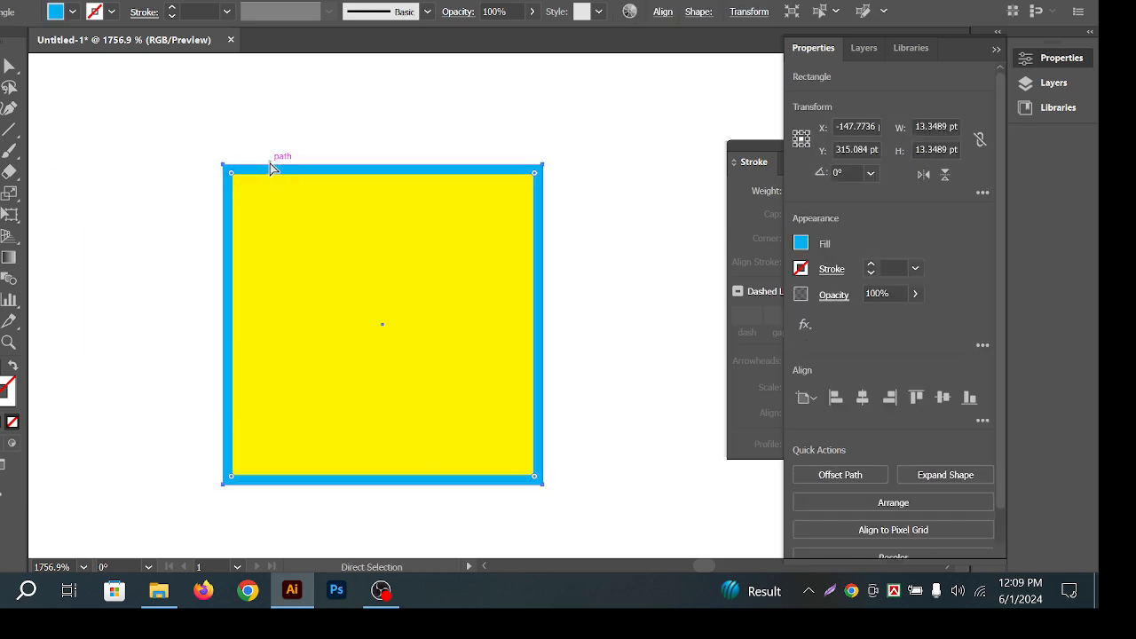
left_click(418, 132)
left_click(528, 315)
left_click(517, 126)
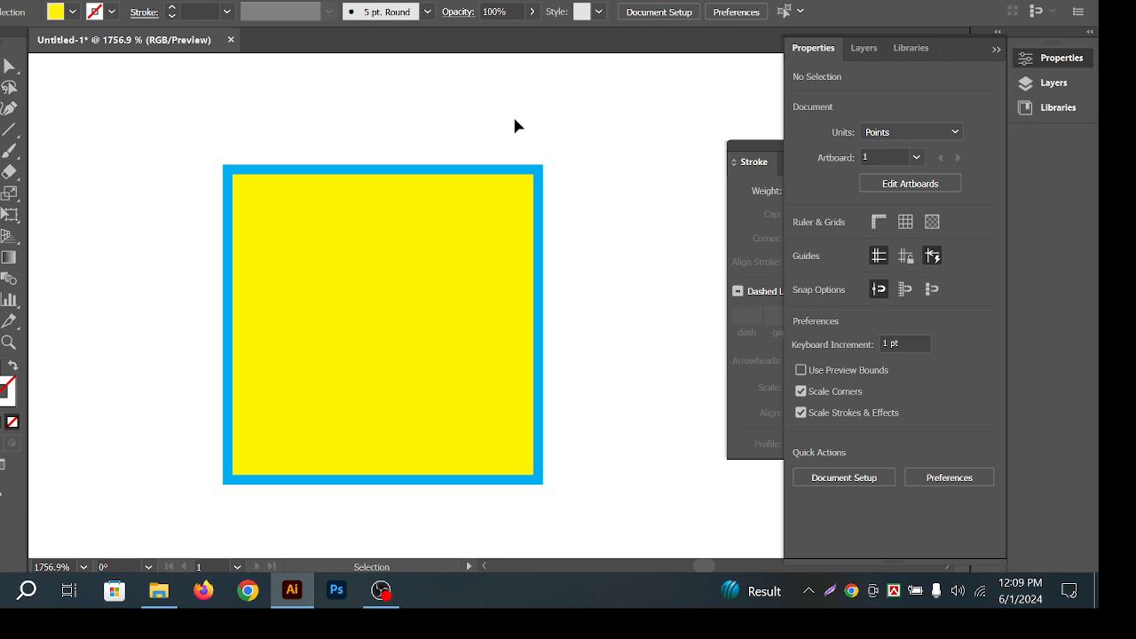
Delete the yellow inner square sitting on top of the blue square.
key("a")
key("space")
left_click_drag(545, 347, 537, 336)
left_click(301, 288)
left_click_drag(301, 289, 468, 363)
key("ctrl+z")
left_click(631, 254)
key("ctrl+z")
left_click(621, 266)
left_click(438, 246)
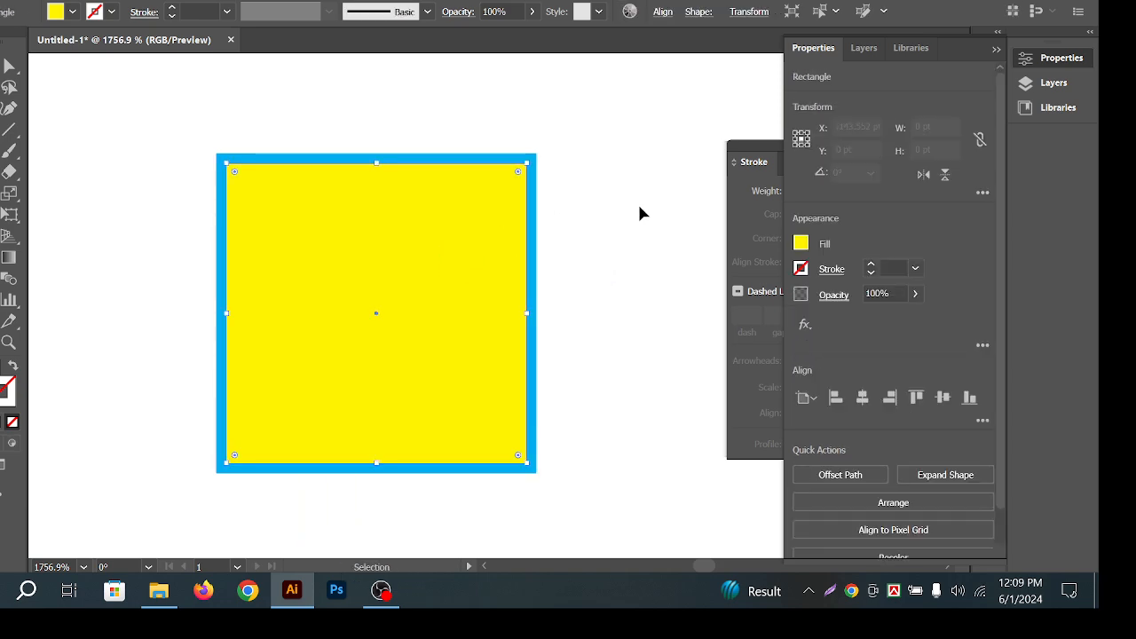
left_click(637, 202)
left_click(448, 266)
key("Delete")
Fill the blue square with dark blue from the Fill swatches.
left_click(431, 274)
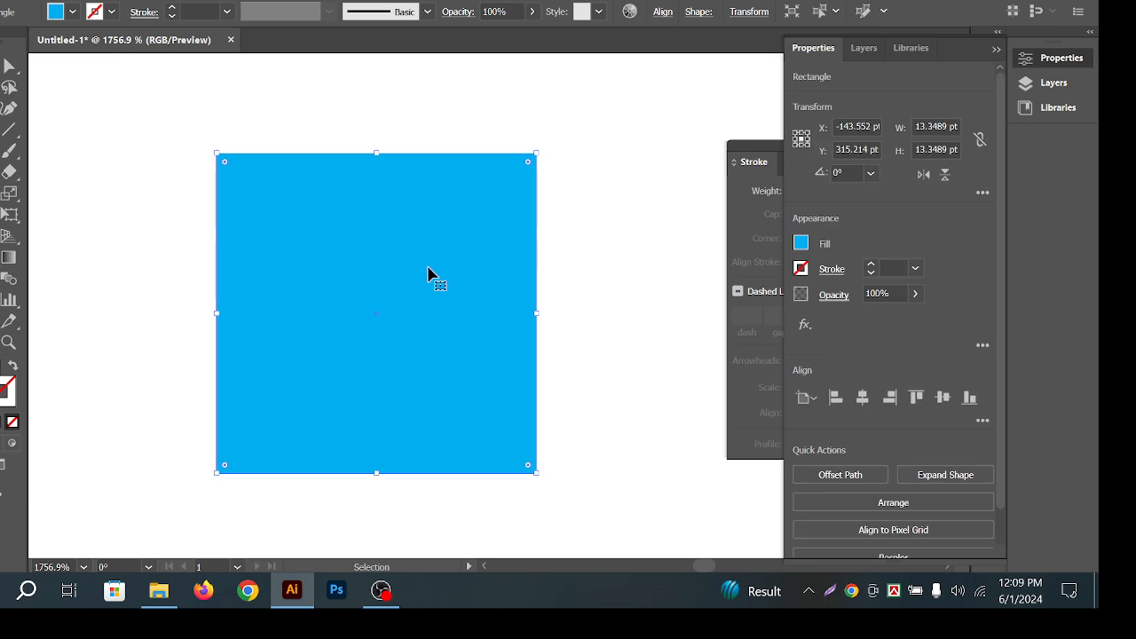
key("a")
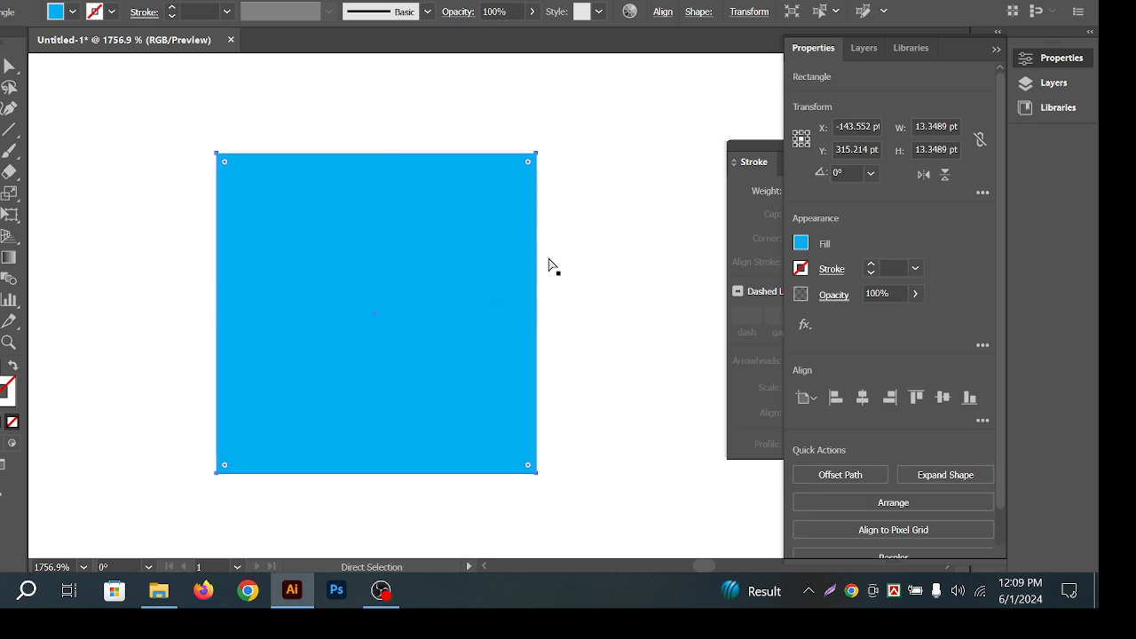
key("v")
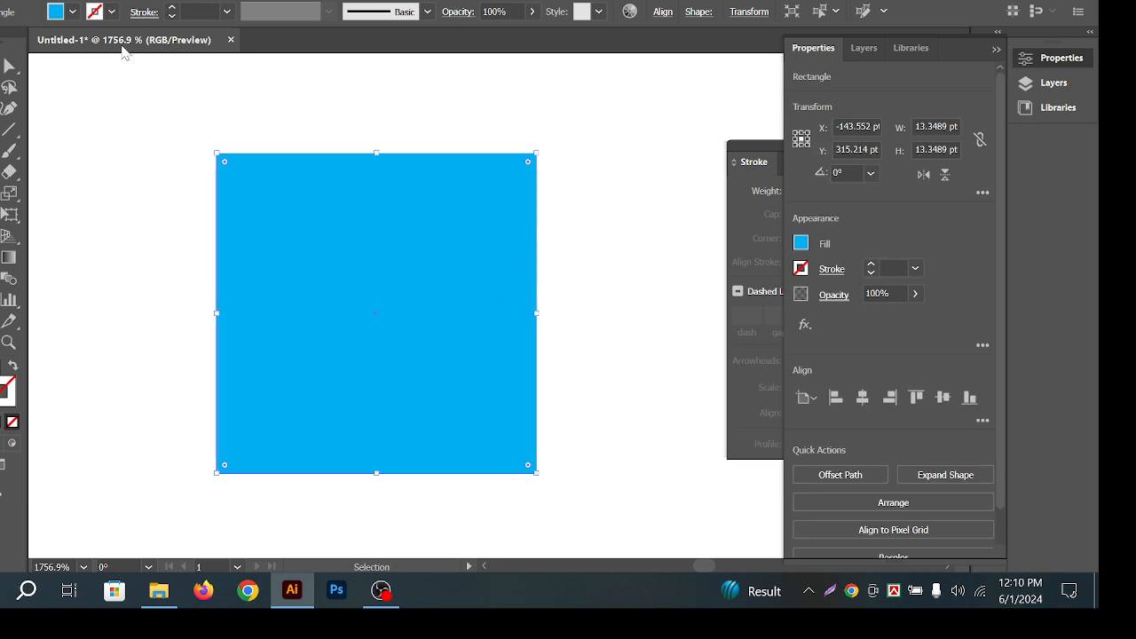
left_click(801, 249)
left_click(693, 331)
left_click(707, 307)
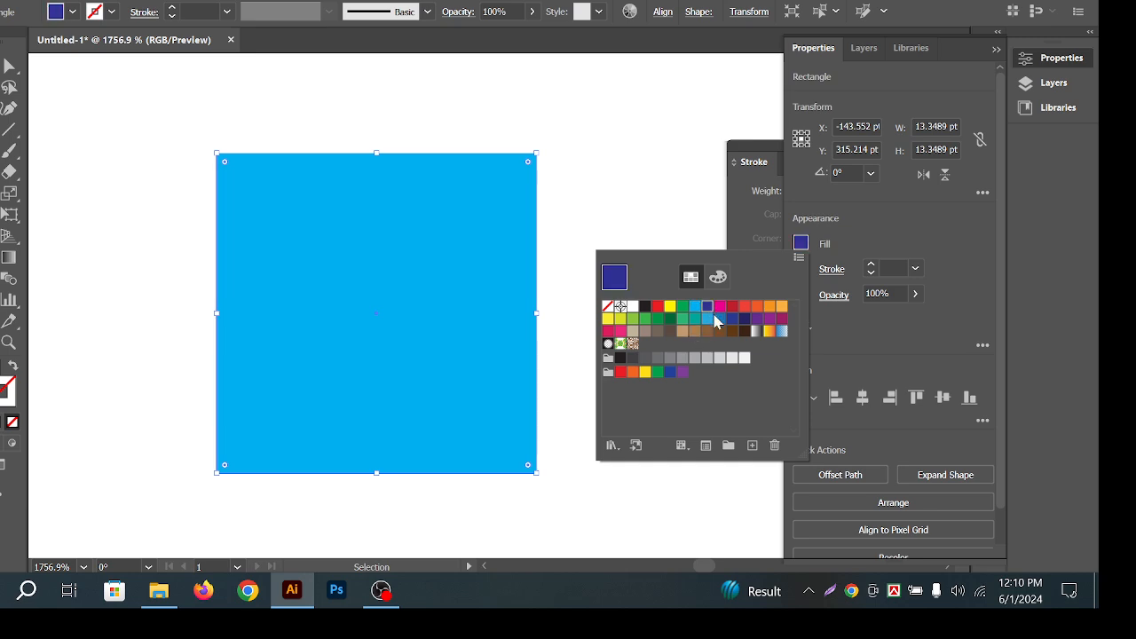
left_click(625, 199)
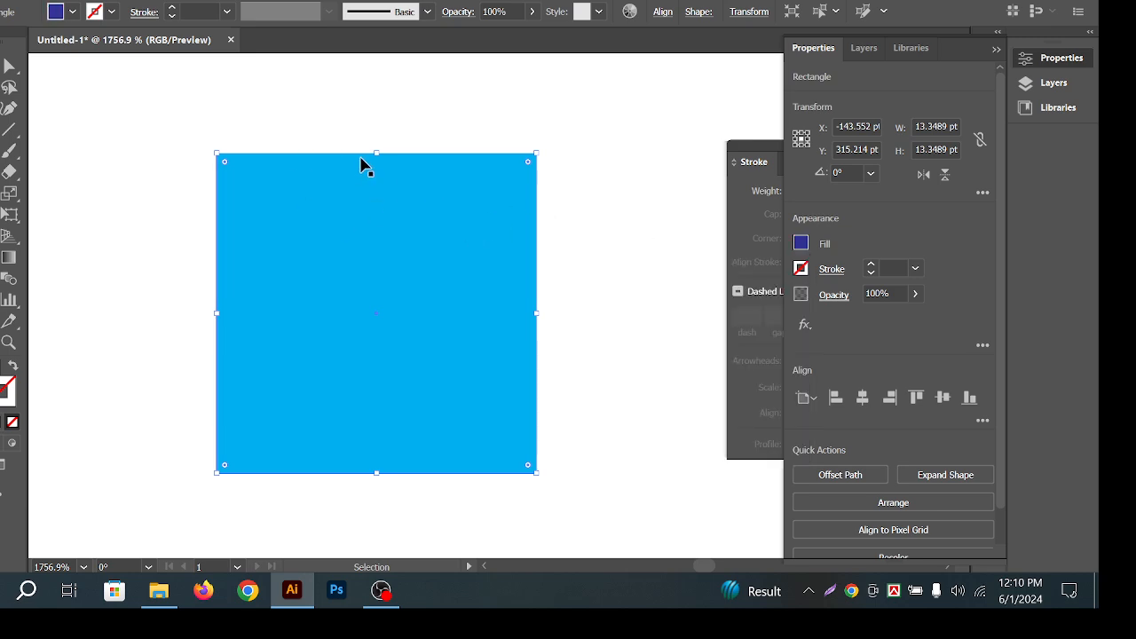
Enlarge the backing square from its centre to 14.2 pt, then reselect the rectangles.
mouse_move(376, 153)
left_mouse_down()
mouse_move(385, 112)
mouse_move(390, 145)
left_mouse_up()
left_click(616, 143)
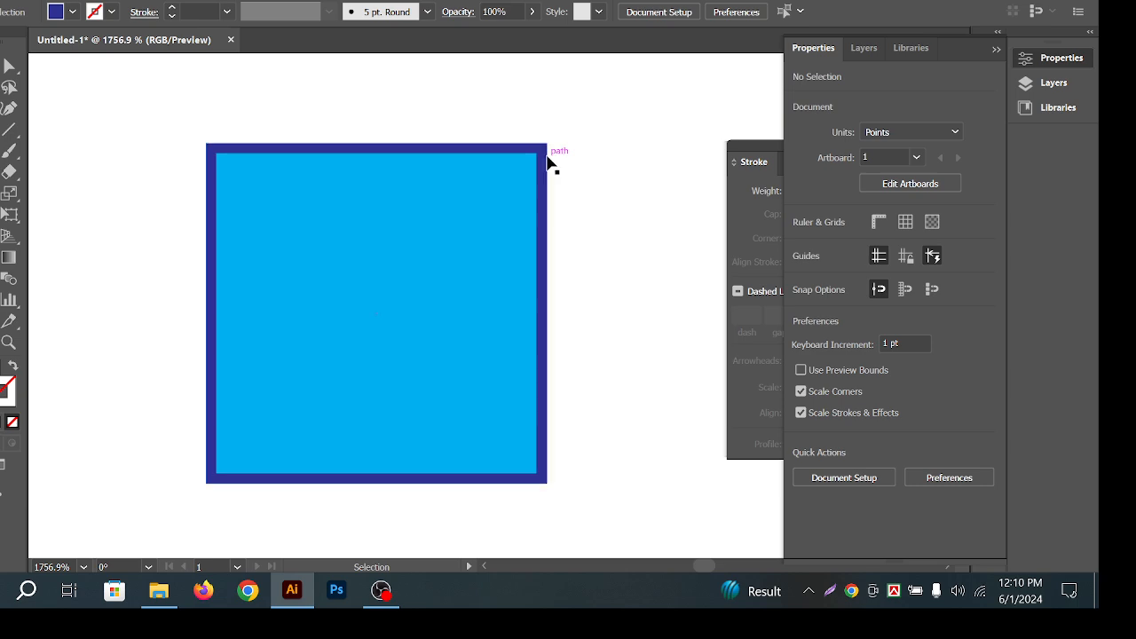
left_click_drag(462, 116, 576, 251)
scroll(606, 266, "down", 7)
Delete the stray line and the two small squares.
left_click_drag(654, 249, 521, 116)
left_click(570, 286)
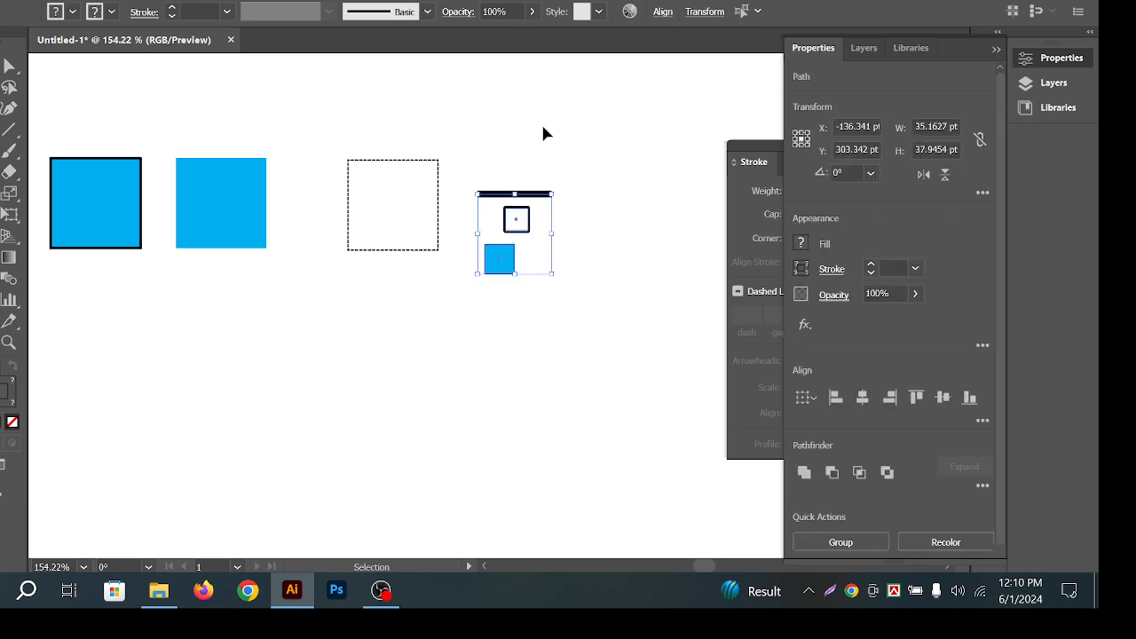
key("Delete")
Make the dashed square's outline solid with butt caps.
key("z")
left_click_drag(344, 173, 509, 188)
key("v")
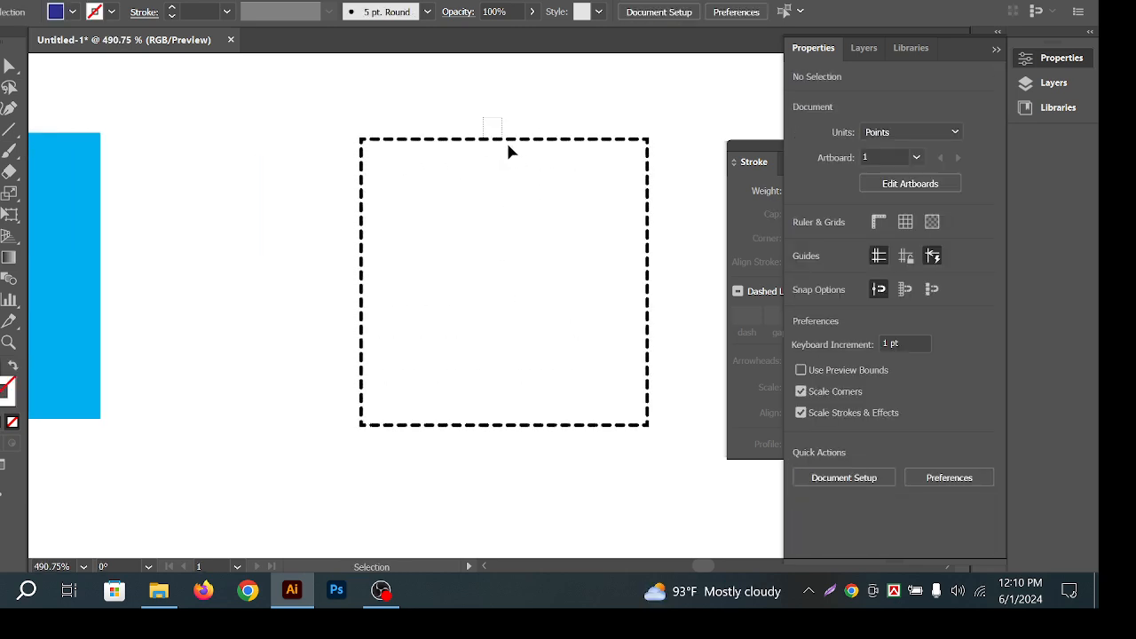
left_click(506, 141)
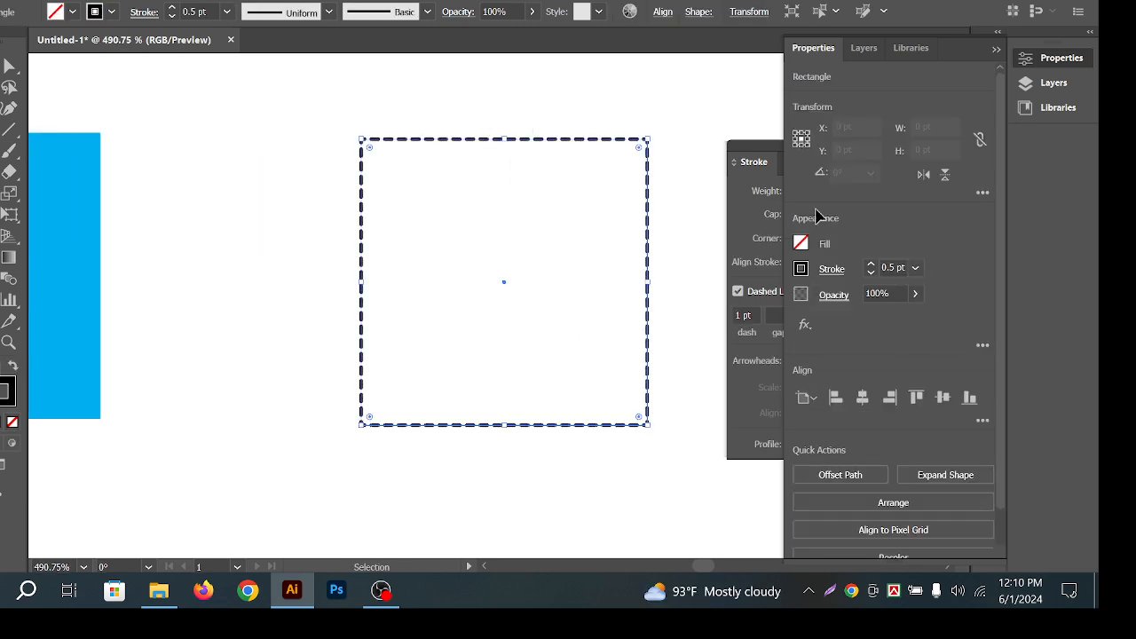
left_click(996, 49)
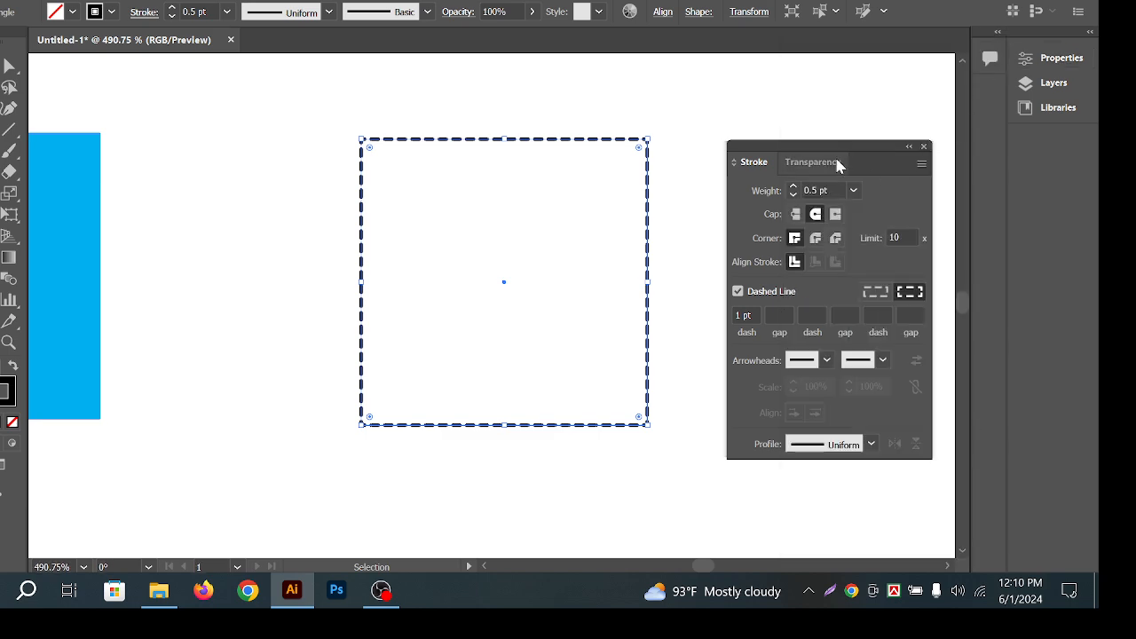
left_click(743, 295)
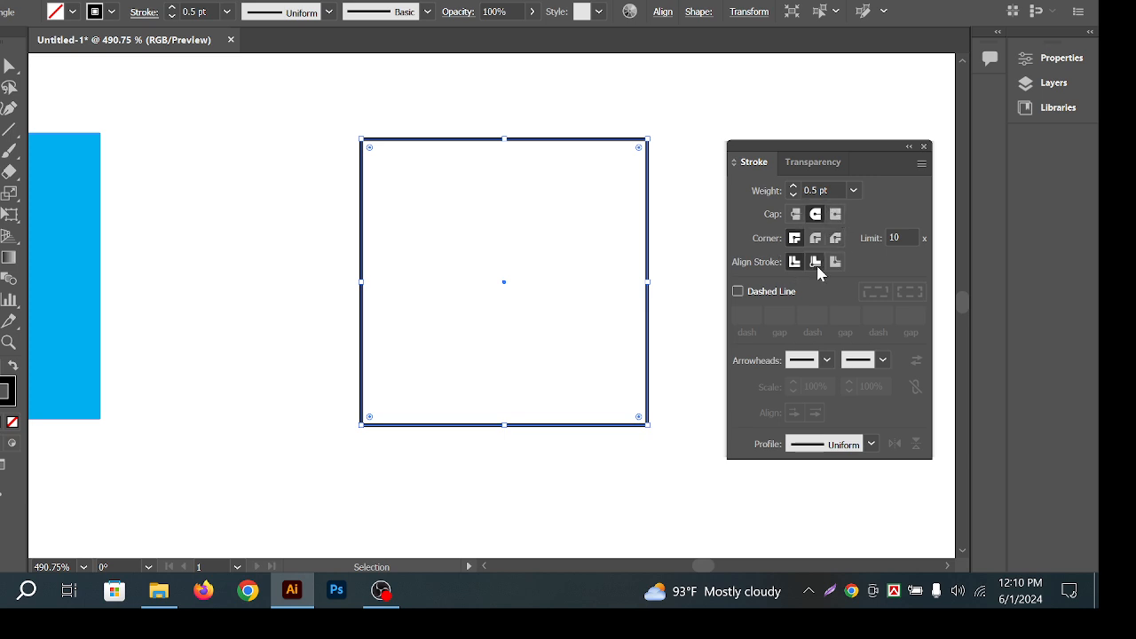
left_click(795, 214)
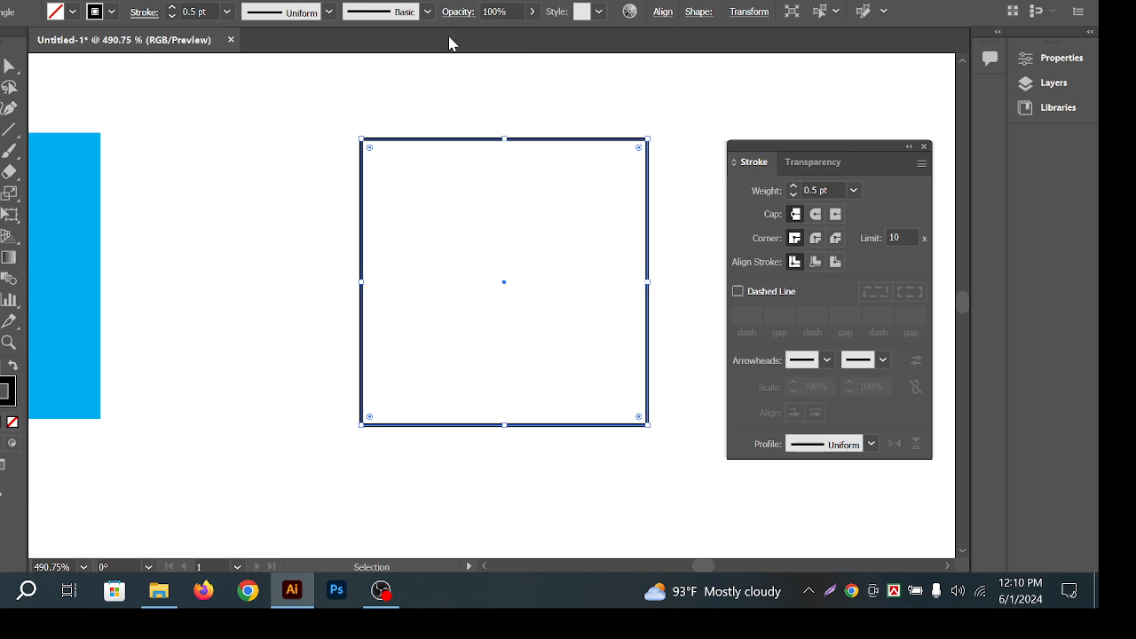
Reframe the view around the bordered square and reselect it.
left_click(480, 100)
left_click_drag(608, 168, 535, 231)
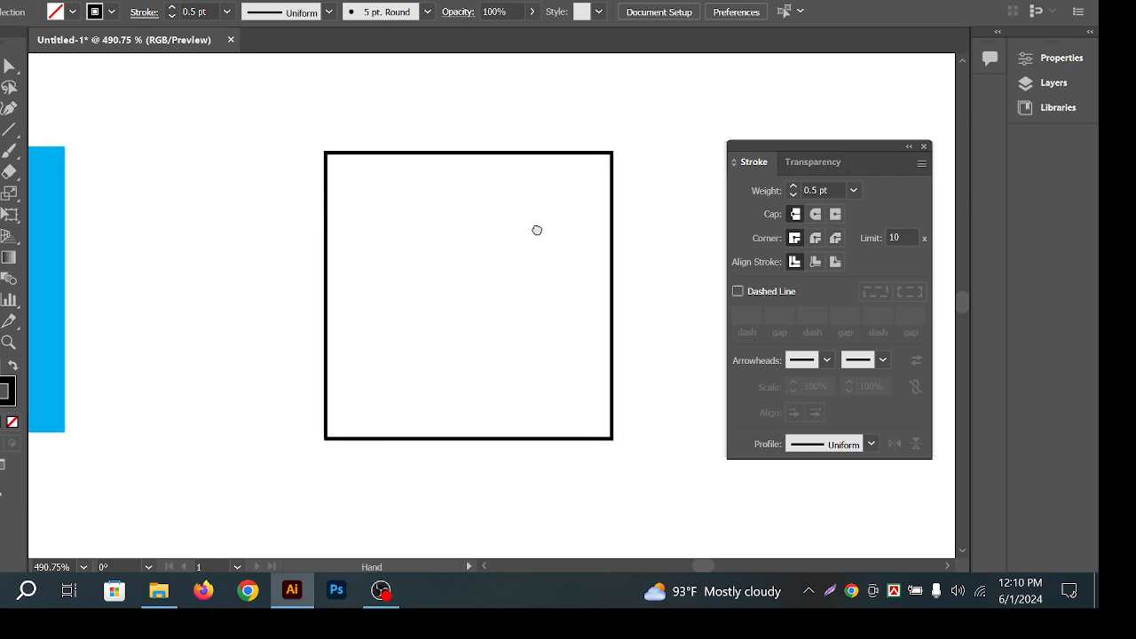
left_click_drag(482, 113, 537, 209)
left_click_drag(533, 248, 535, 239)
left_click_drag(512, 103, 586, 218)
left_click(581, 235)
left_click_drag(474, 94, 594, 206)
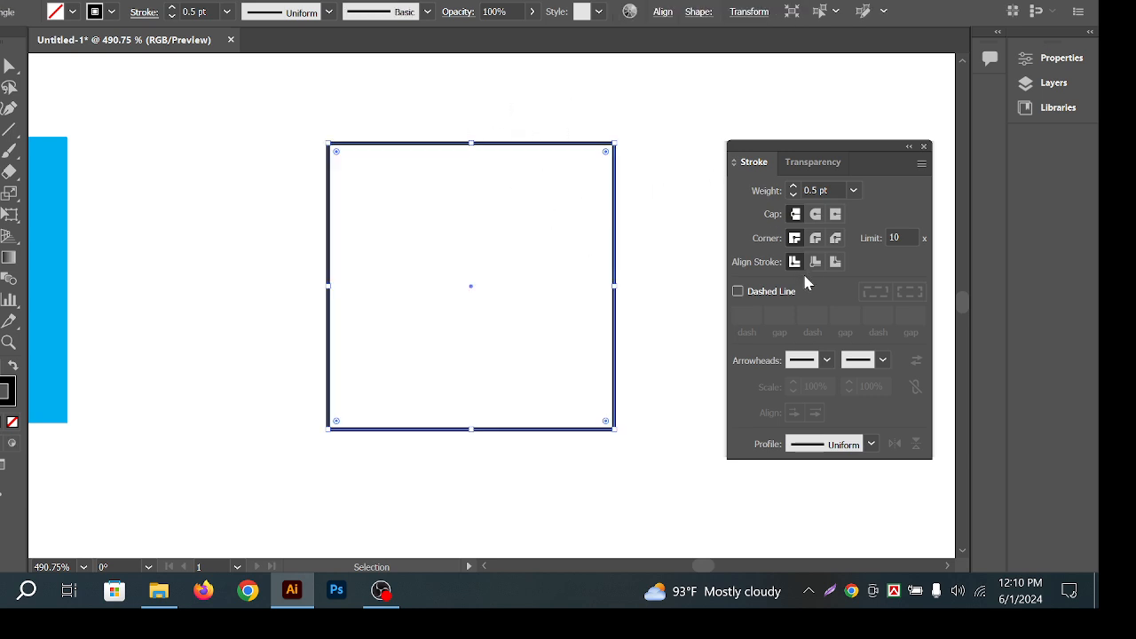
Make the square's outline dashed with round caps and round joins.
left_click(738, 291)
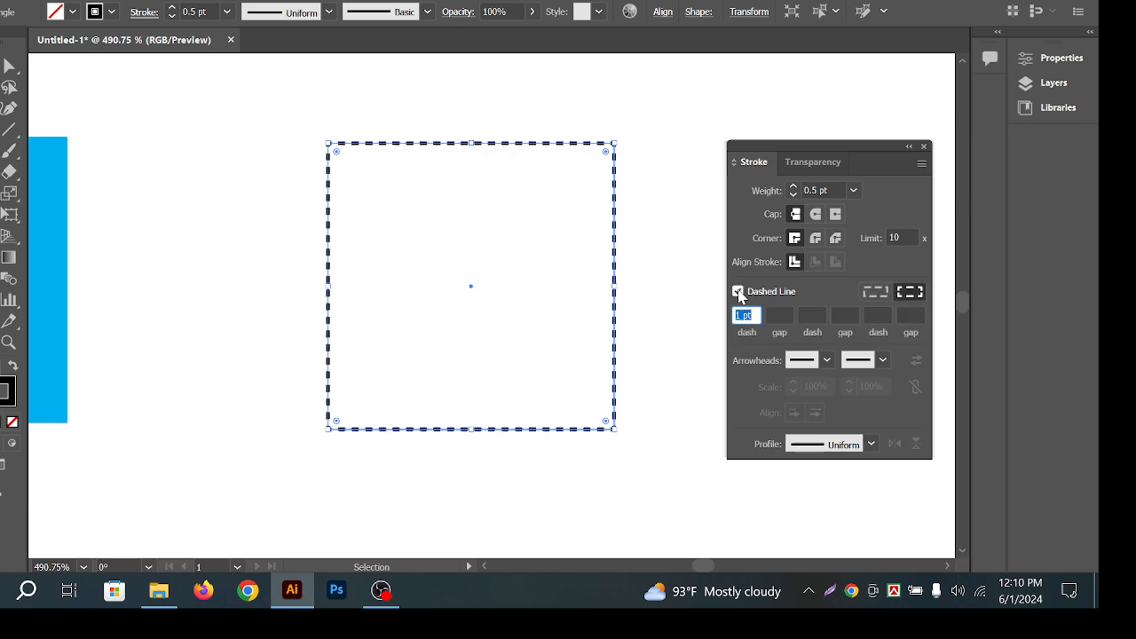
left_click(737, 291)
left_click(738, 291)
left_click(549, 169)
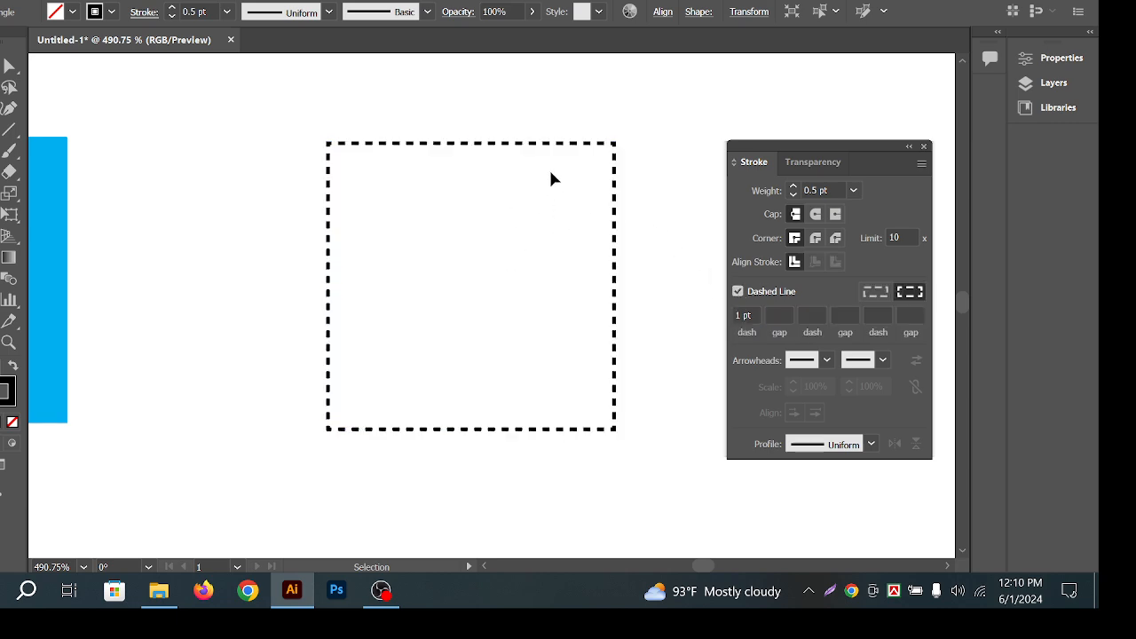
left_click_drag(535, 122, 707, 167)
key("ctrl+space")
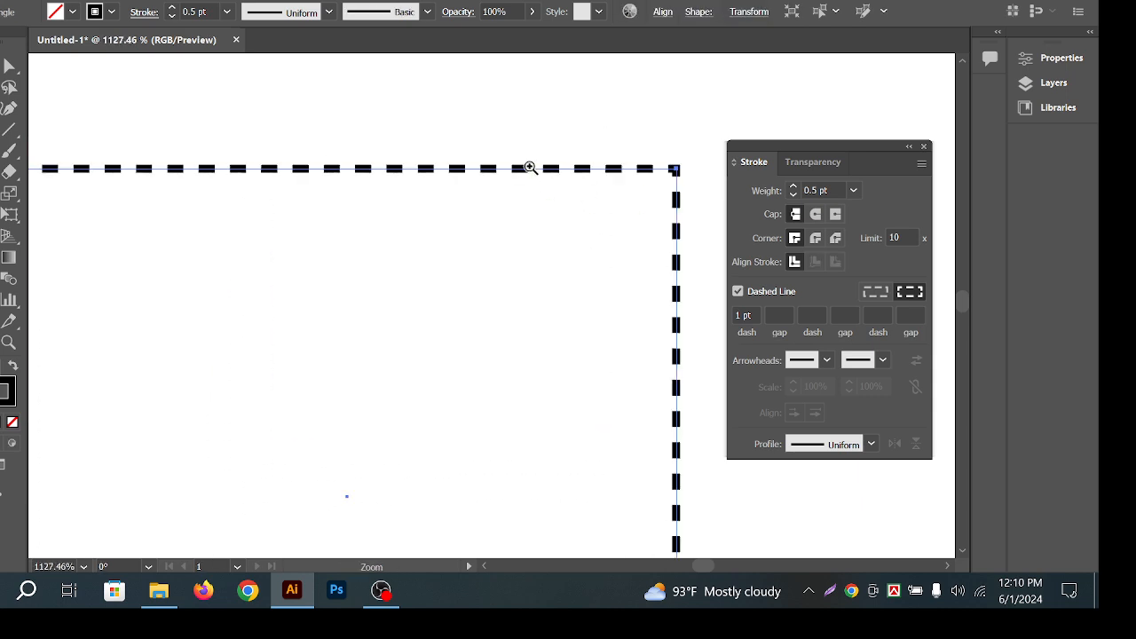
left_click_drag(530, 167, 697, 208)
left_click_drag(581, 198, 456, 251)
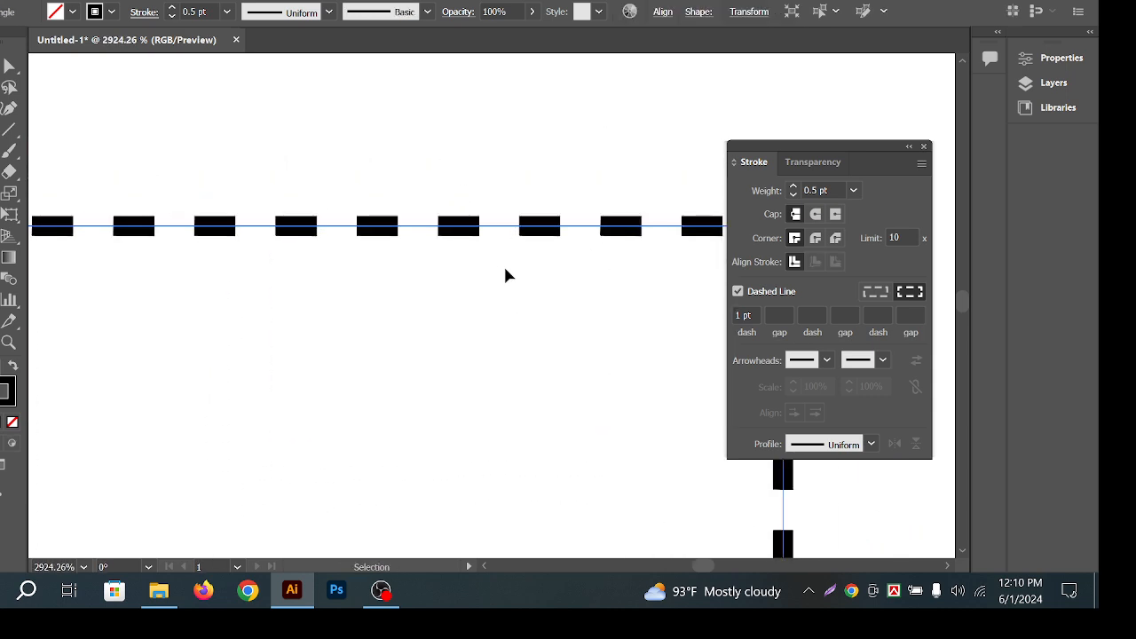
left_click(816, 214)
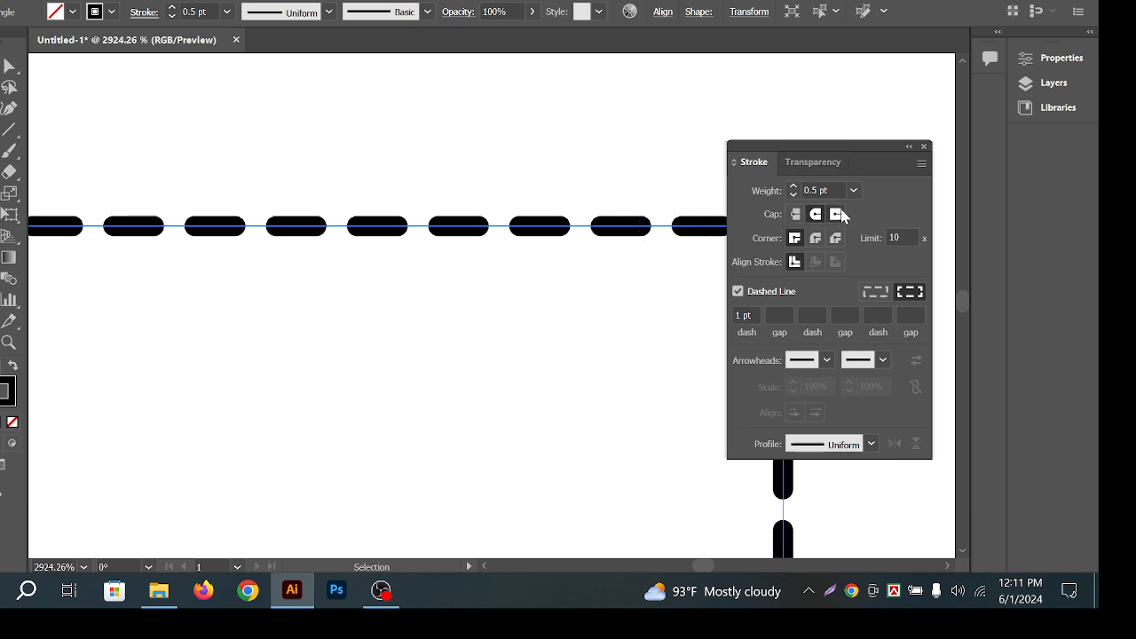
left_click(837, 236)
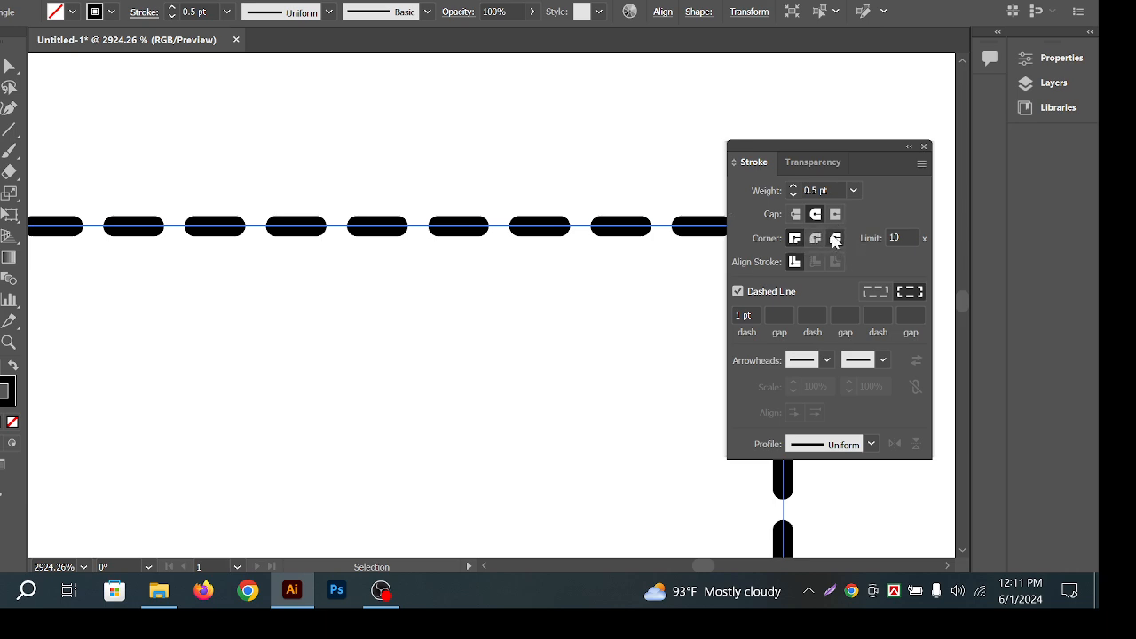
left_click(796, 238)
left_click(815, 239)
Dock the Stroke panel as one expanded panel and reselect the dashed square.
mouse_move(871, 152)
left_mouse_down()
mouse_move(781, 312)
mouse_move(616, 241)
mouse_move(1044, 142)
mouse_move(1010, 231)
left_mouse_up()
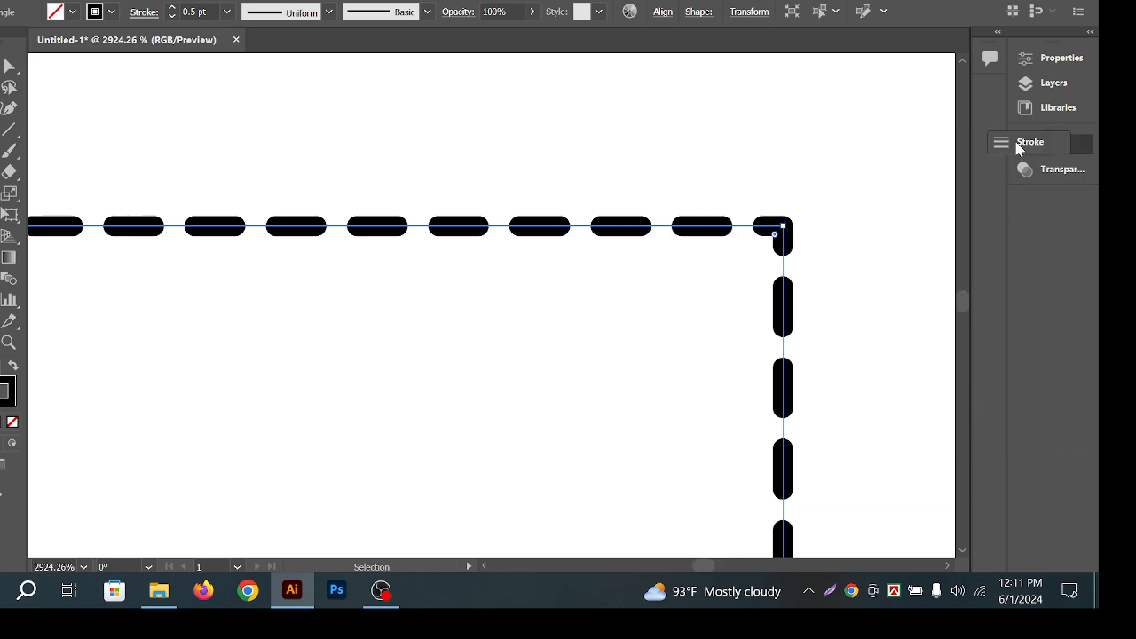
mouse_move(1018, 144)
left_mouse_down()
mouse_move(900, 136)
mouse_move(884, 147)
left_mouse_up()
left_click(882, 142)
left_click(886, 135)
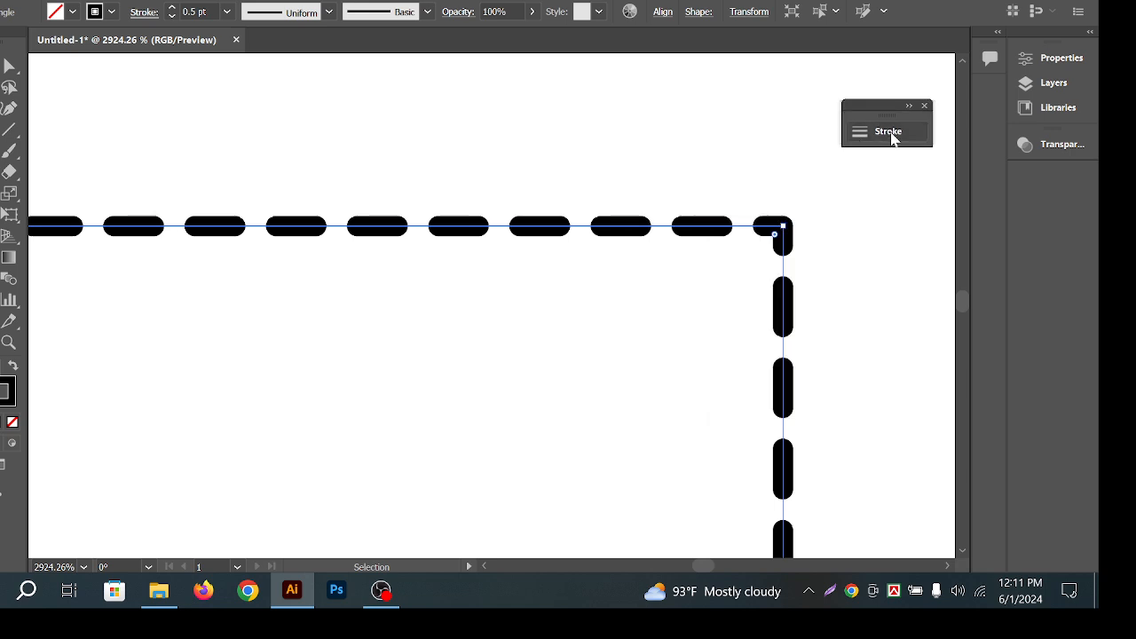
left_click(886, 135)
mouse_move(727, 124)
left_mouse_down()
mouse_move(907, 178)
mouse_move(820, 116)
mouse_move(820, 83)
left_mouse_up()
left_click_drag(660, 237, 509, 201)
left_click_drag(605, 236, 630, 231)
left_click_drag(469, 126, 520, 259)
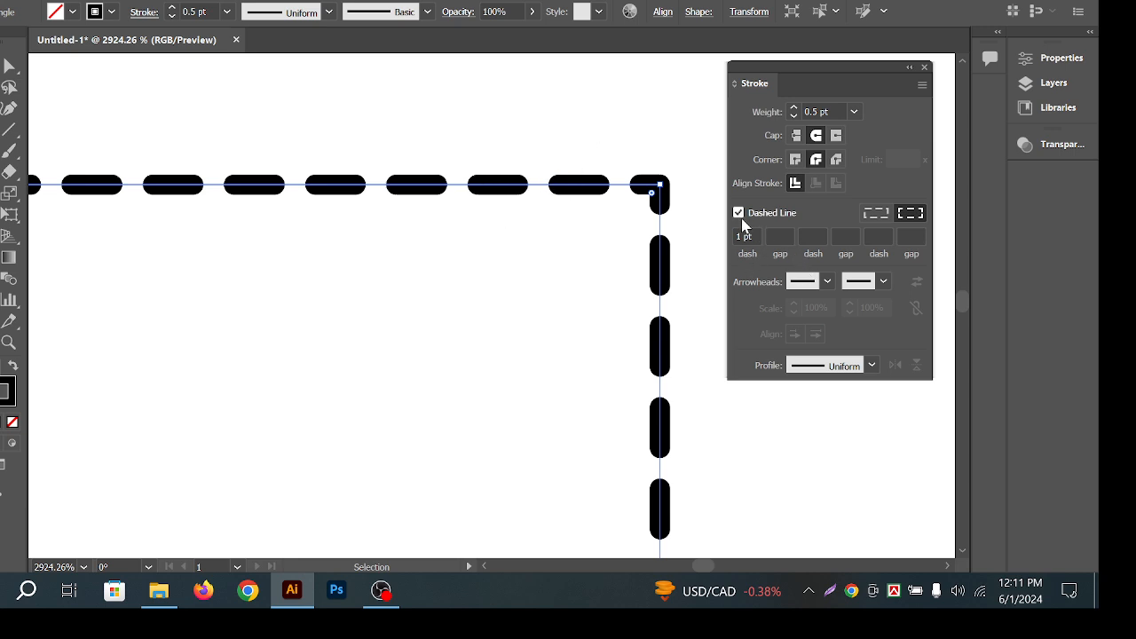
Set the dash pattern to a 0 pt dash and 2 pt gap for round dots.
left_click(781, 234)
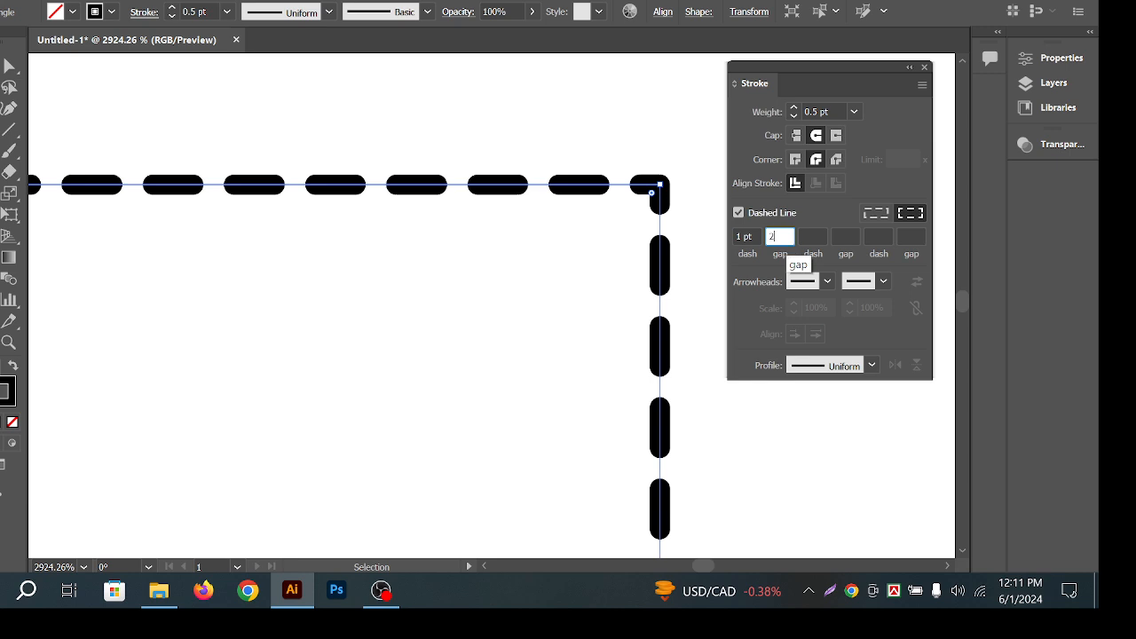
type("2")
key("Tab")
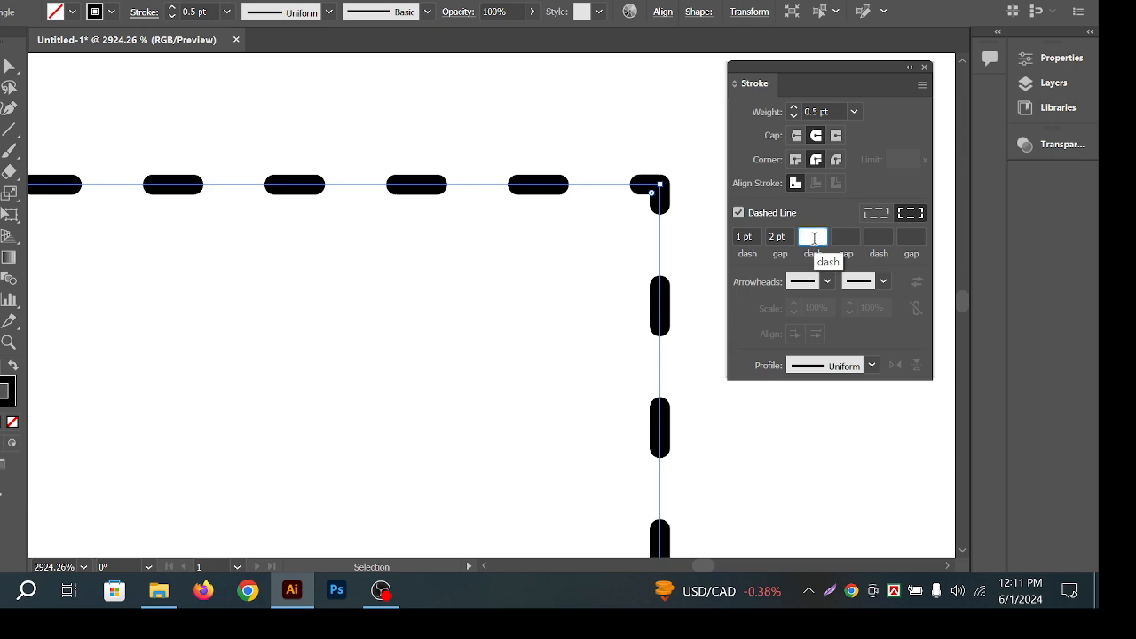
key("Tab")
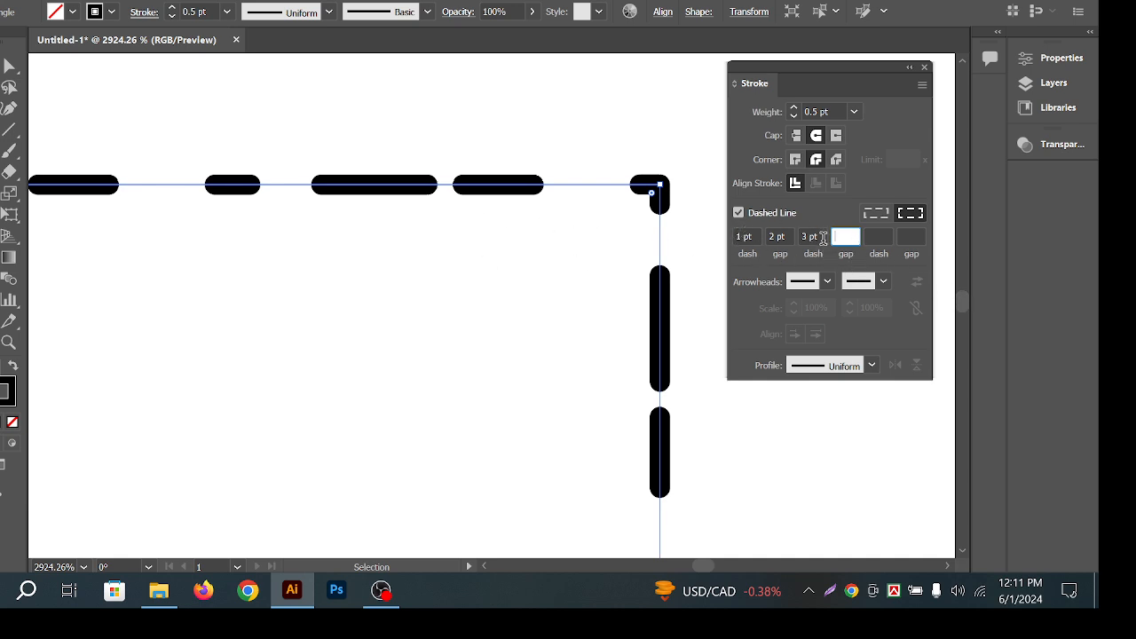
key("shift+Tab")
left_click(742, 236)
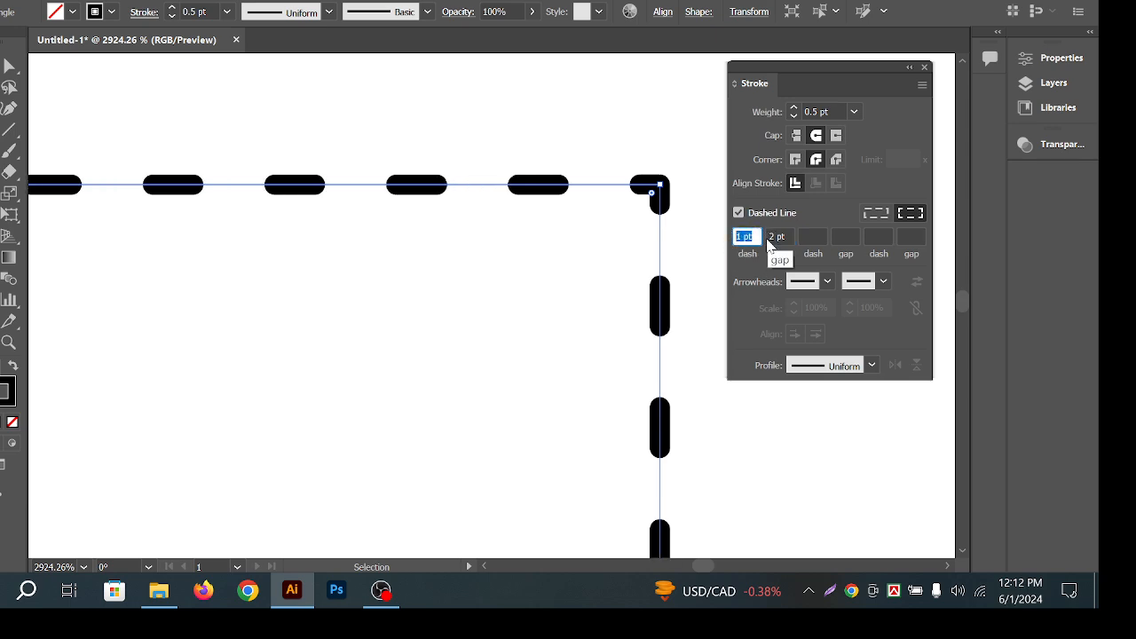
type("0")
key("Tab")
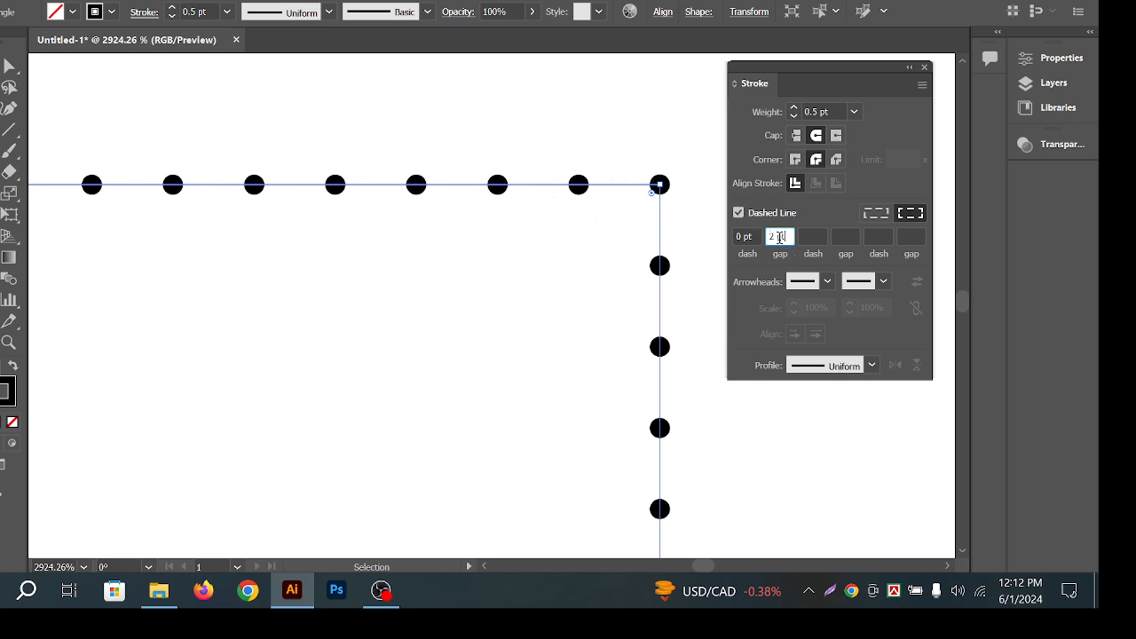
Try tighter and wider Gap values, leaving the gap at 2 pt.
scroll(779, 237, "down", 2)
scroll(779, 237, "up", 2)
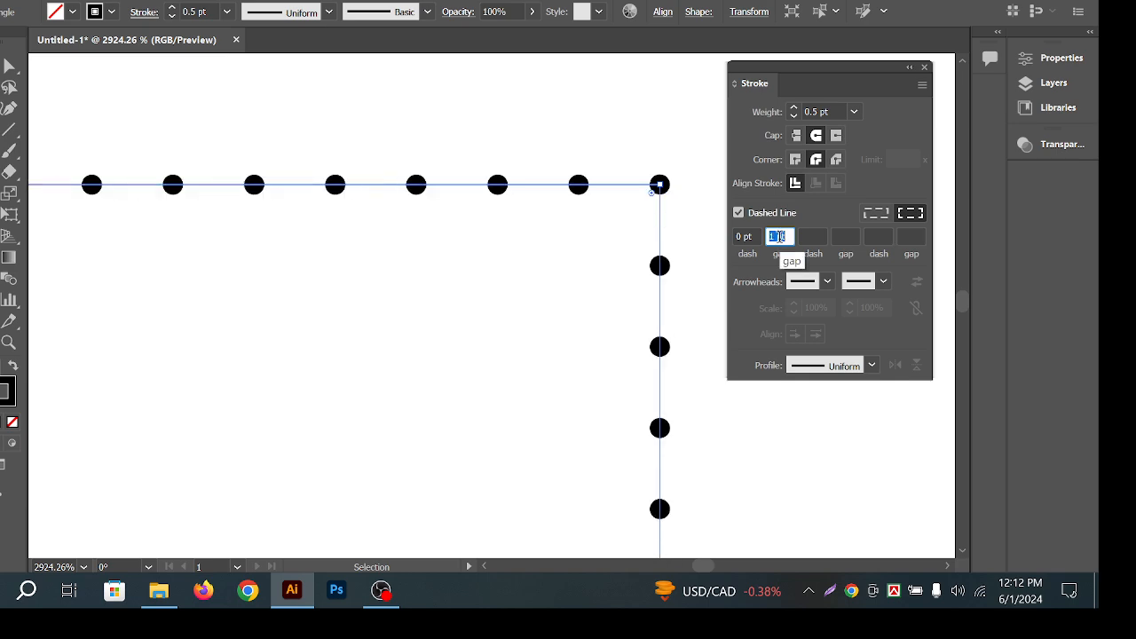
scroll(778, 237, "down", 1)
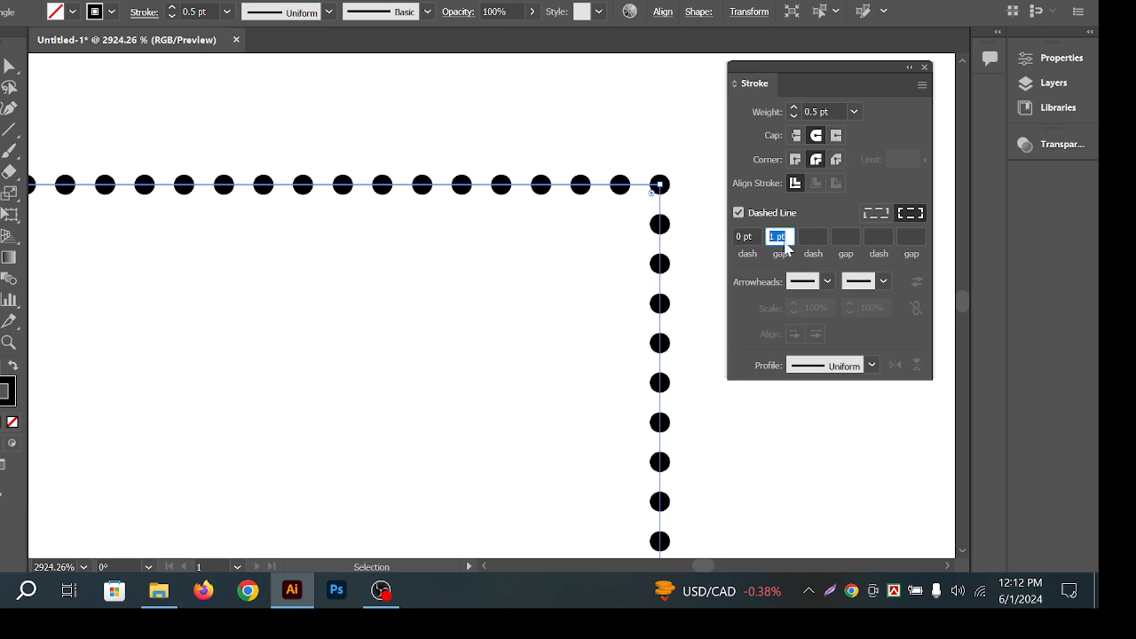
scroll(778, 237, "down", 1)
scroll(778, 237, "up", 2)
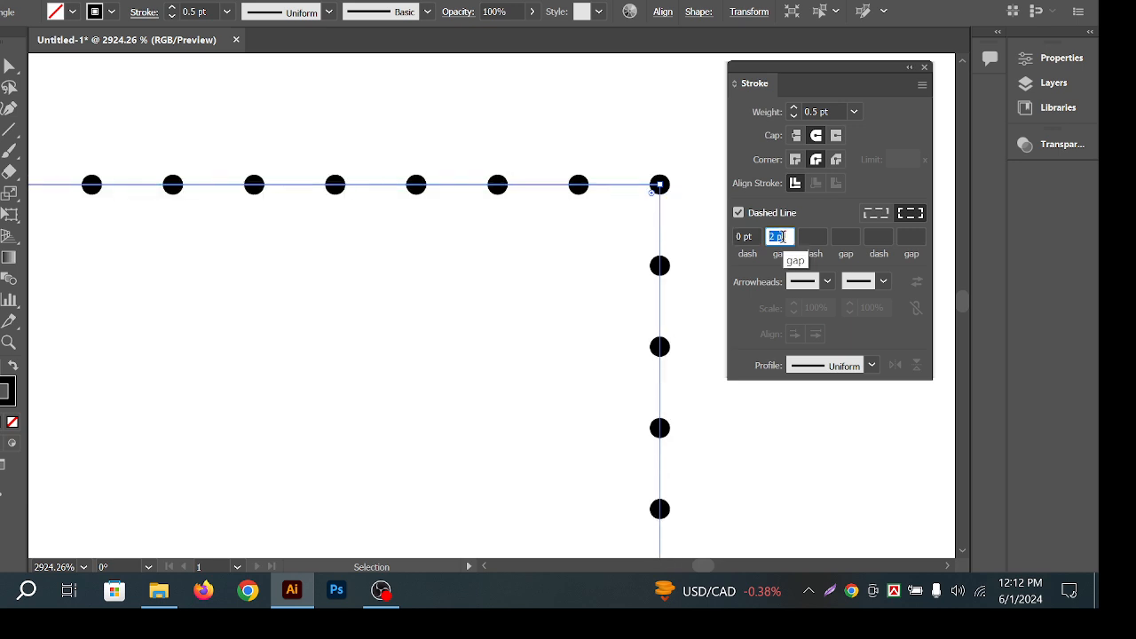
scroll(779, 237, "up", 6)
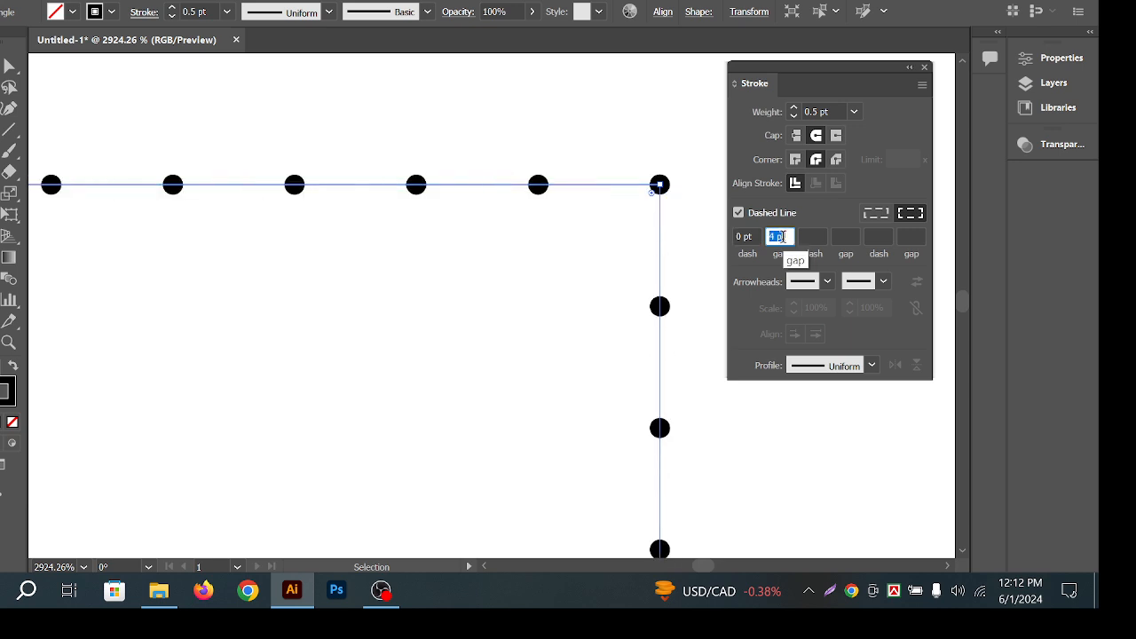
scroll(779, 237, "down", 2)
scroll(779, 237, "down", 4)
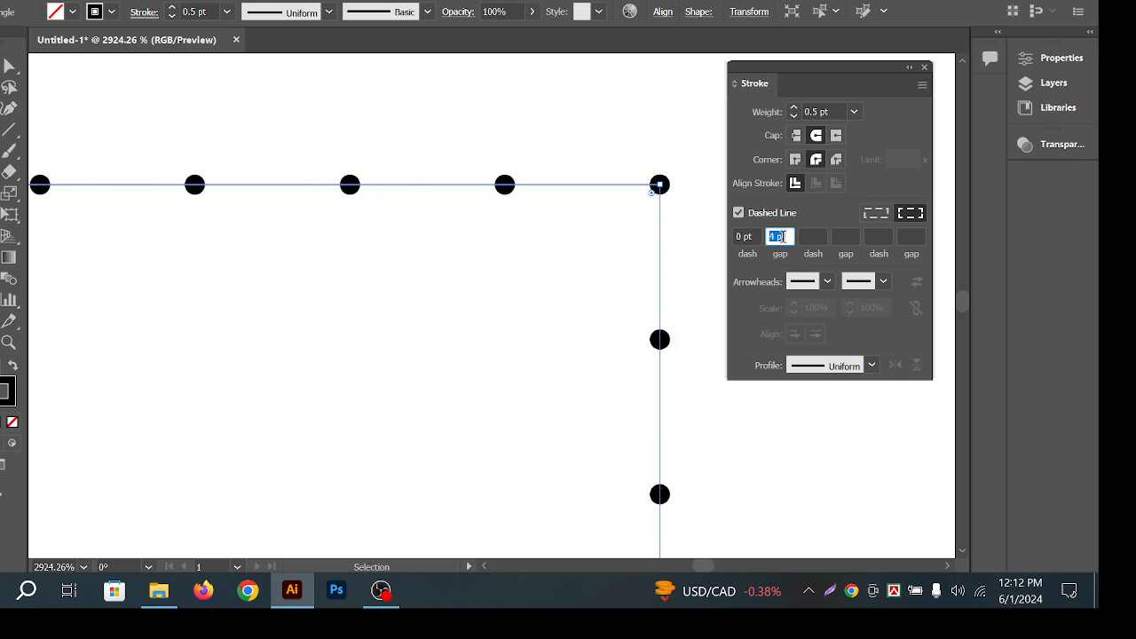
Zoom out and pan to see the whole dotted square.
left_click(546, 102)
left_click_drag(601, 132, 484, 175)
left_click_drag(560, 165, 495, 190)
left_click_drag(568, 217, 448, 170)
left_click_drag(533, 201, 407, 126)
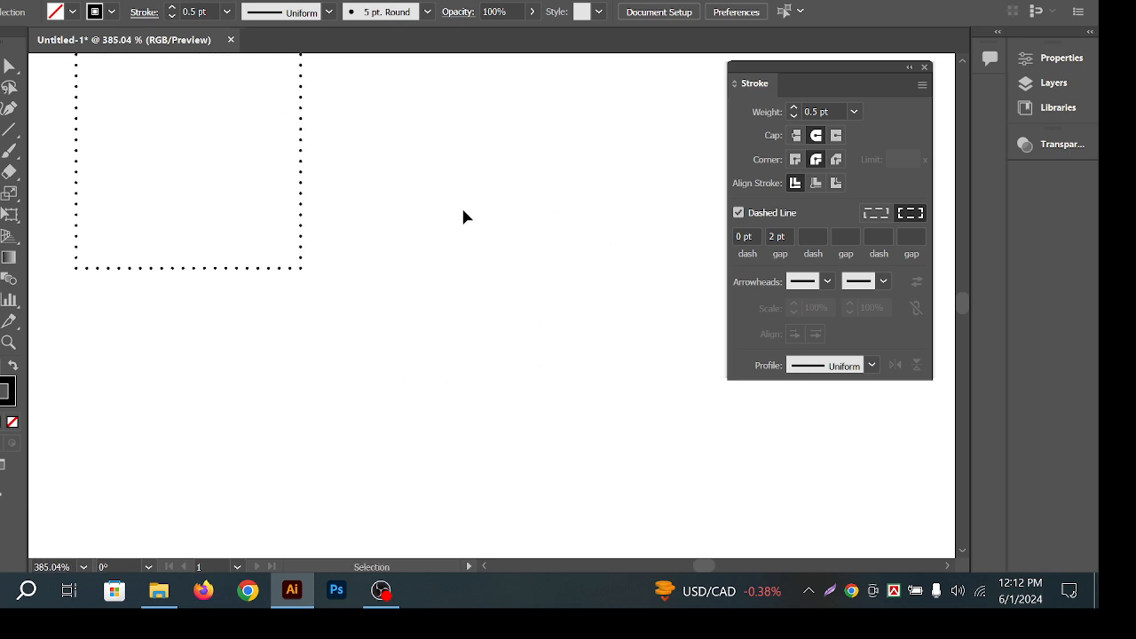
left_click(2, 149)
Draw a dotted circle beside the square and move it into place.
left_click(27, 190)
left_click_drag(443, 224, 566, 346)
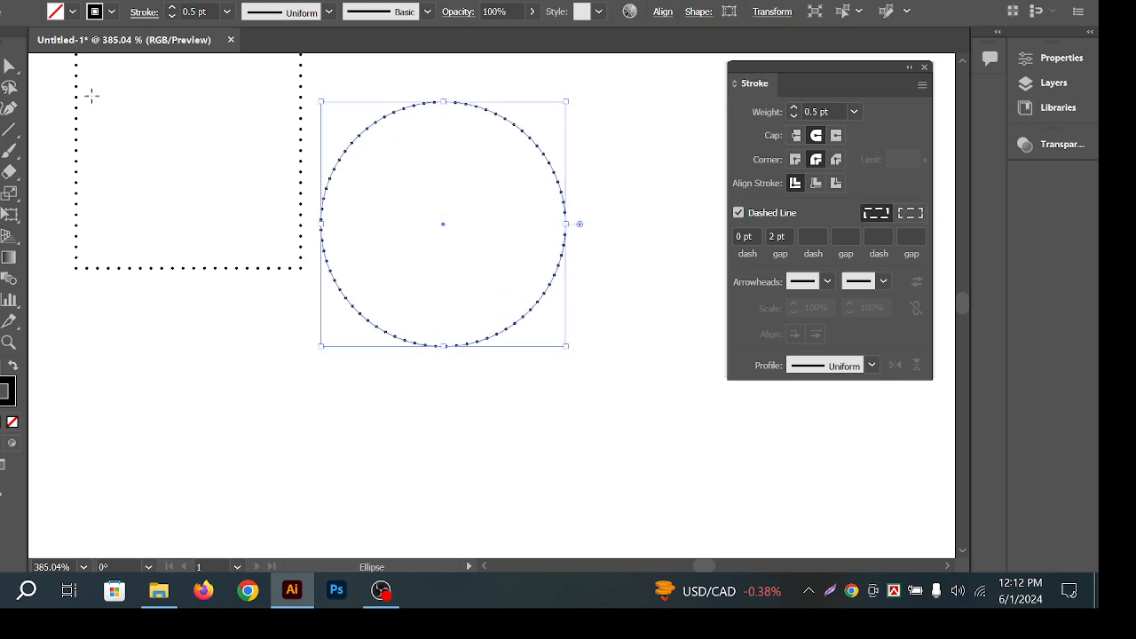
key("v")
left_click(502, 234)
left_click_drag(509, 156, 479, 188)
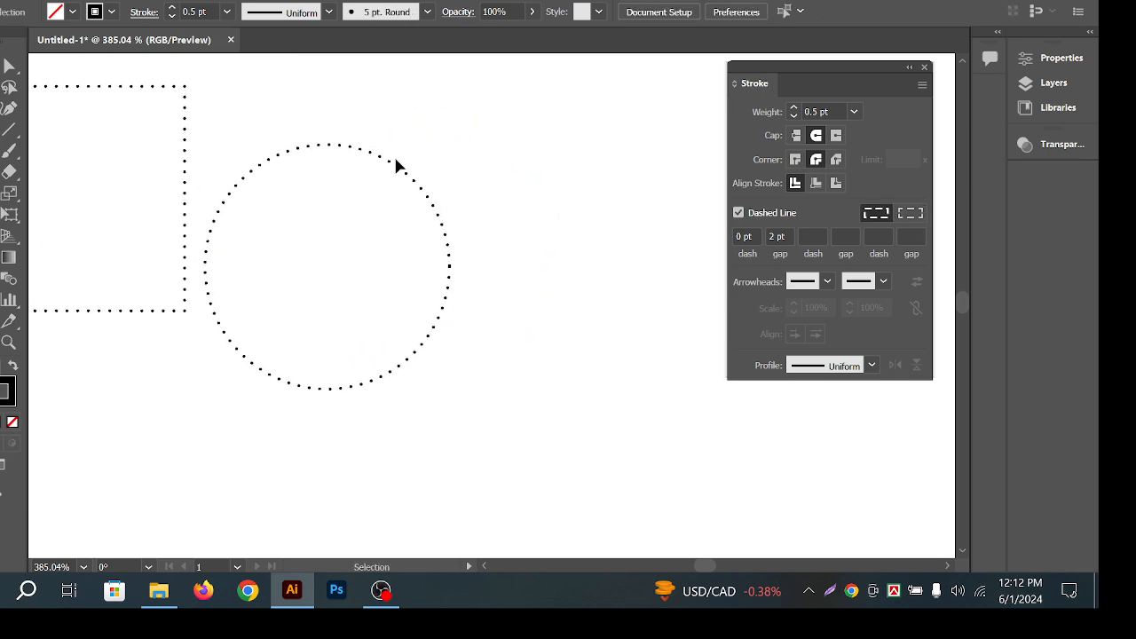
left_click_drag(394, 165, 552, 127)
left_click(537, 140)
left_click_drag(451, 180, 494, 158)
Scale a smaller concentric copy of the circle inside it, then select both circles.
left_click(531, 131)
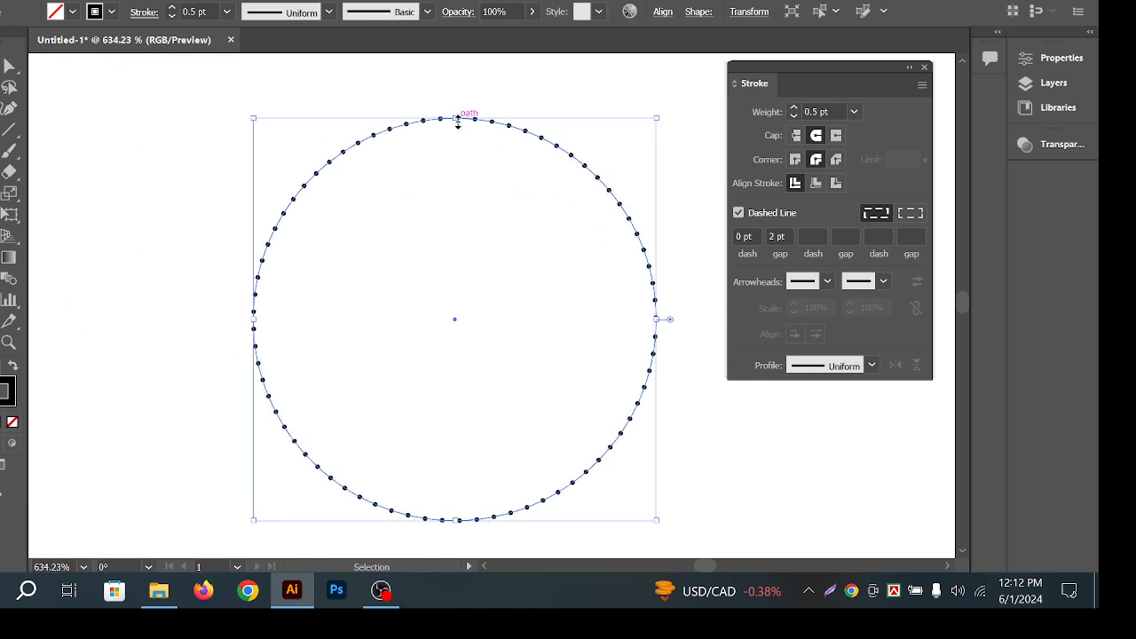
left_click_drag(459, 118, 459, 151)
left_click(653, 105)
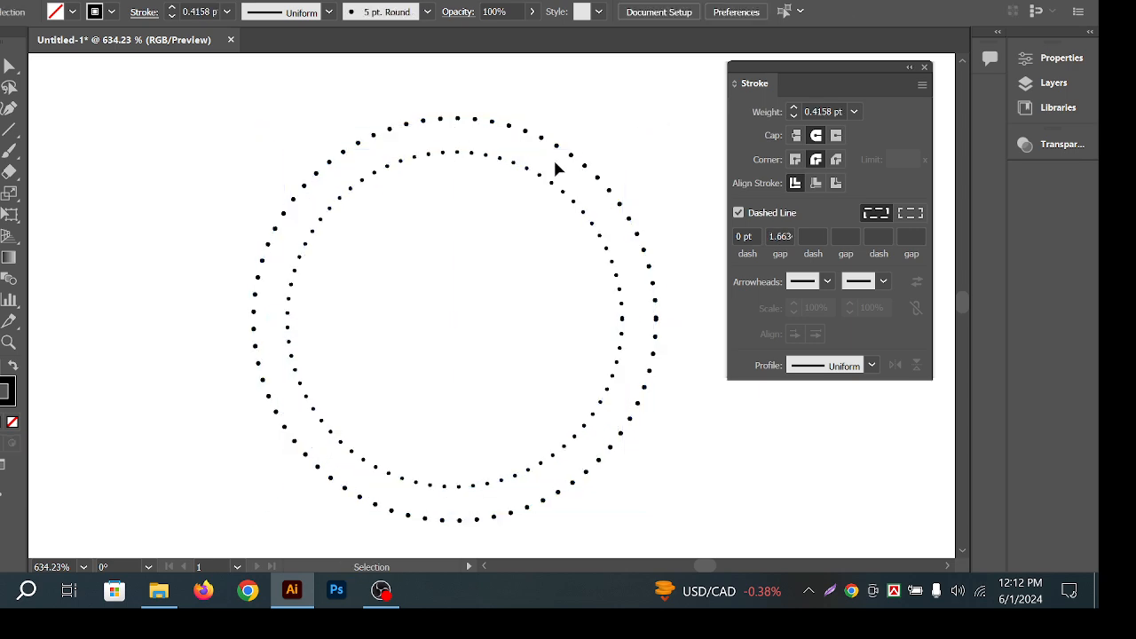
left_click(486, 156)
left_click_drag(695, 99, 478, 283)
scroll(484, 264, "down", 1)
left_click_drag(509, 236, 466, 184)
Delete both dotted circles.
left_click_drag(641, 190, 387, 247)
key("Delete")
key("space")
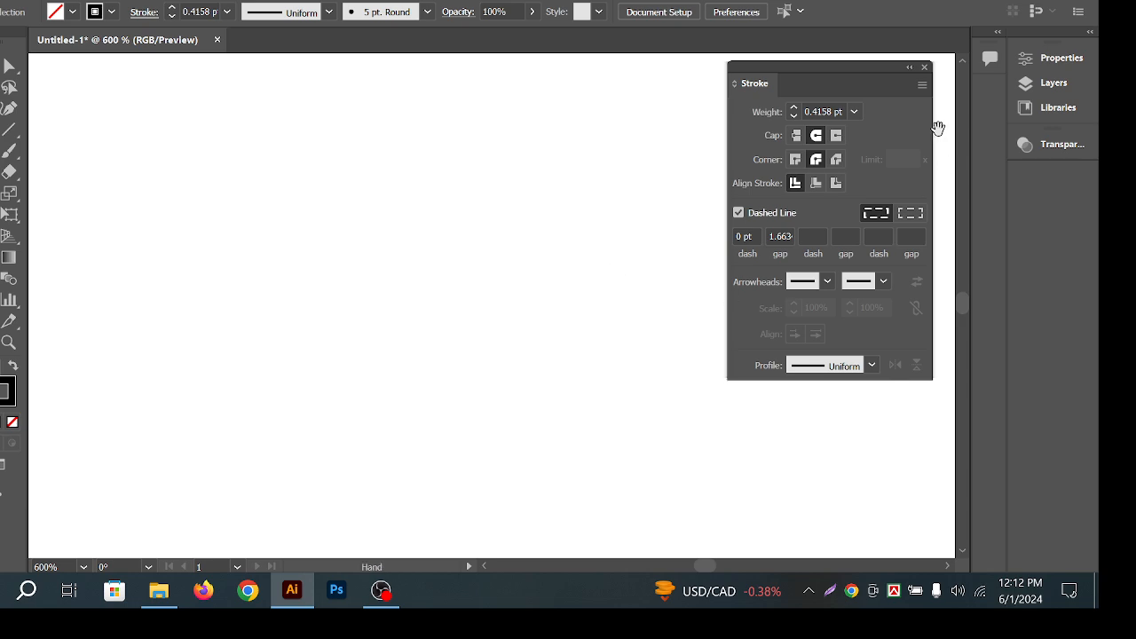
Collapse the Stroke panel to an icon and draw a new small dotted square.
left_click(909, 69)
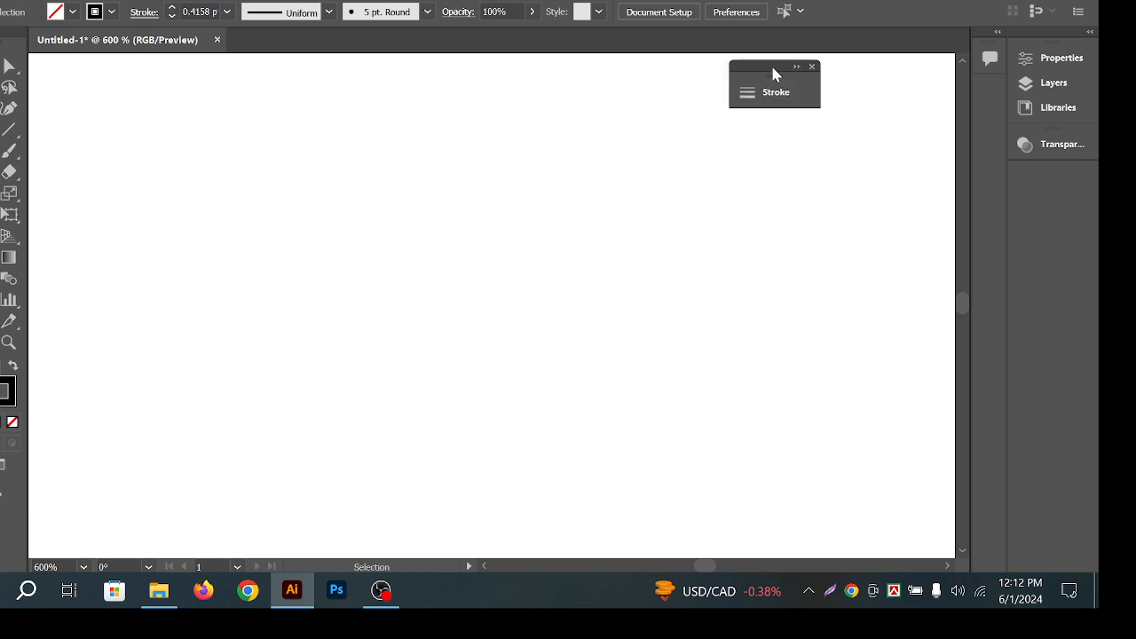
left_click_drag(773, 72, 875, 86)
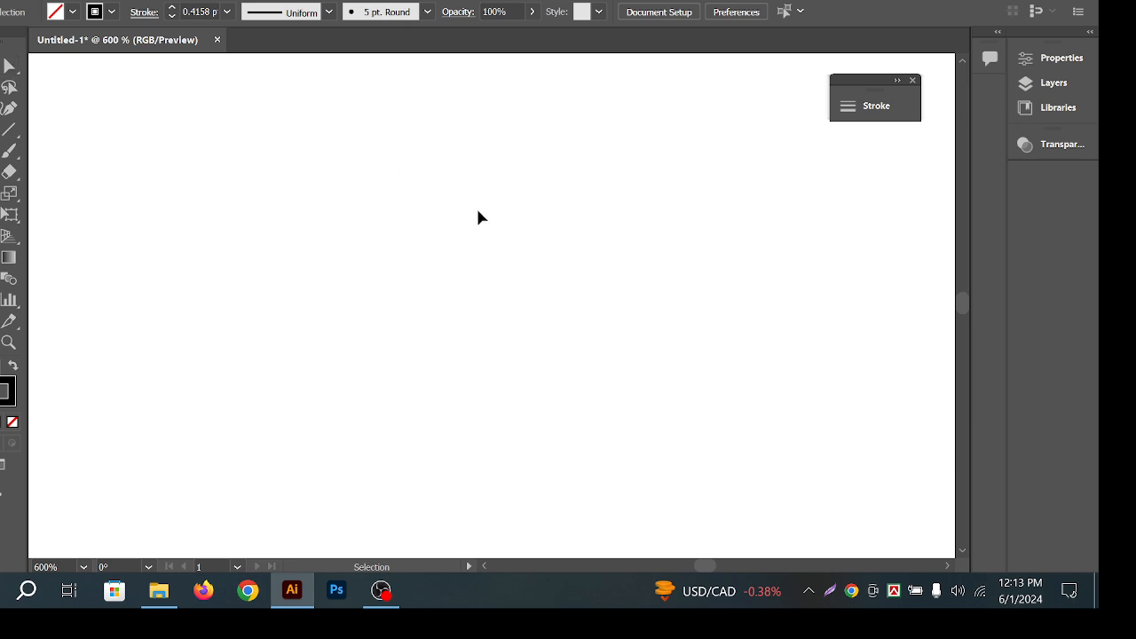
left_click_drag(2, 149, 39, 151)
mouse_move(367, 182)
left_mouse_down()
mouse_move(507, 300)
mouse_move(513, 327)
left_mouse_up()
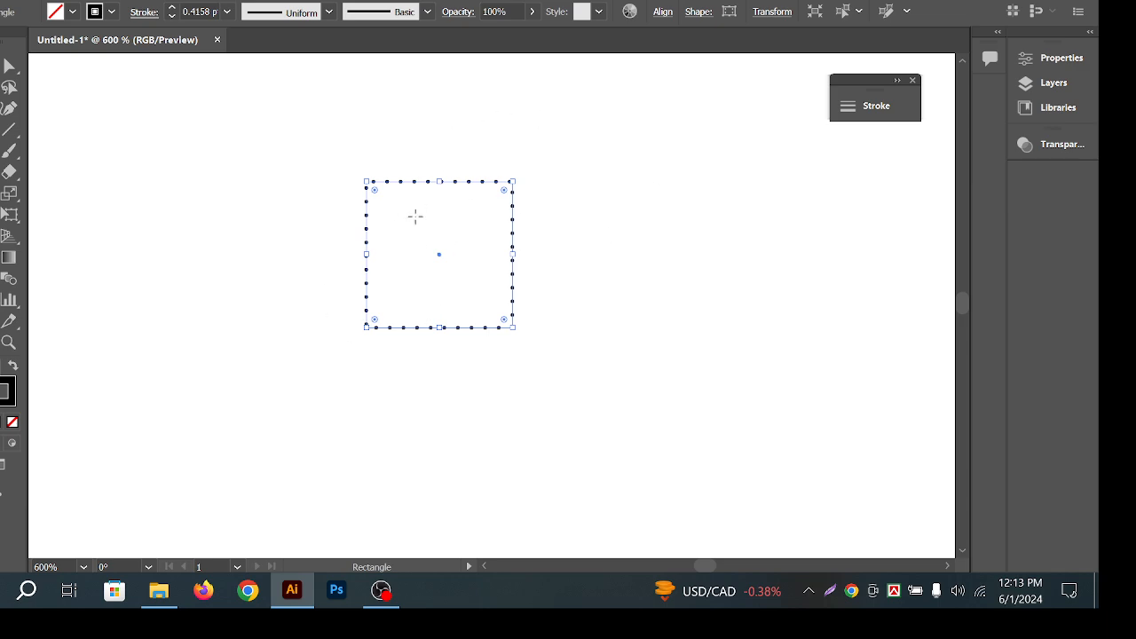
Switch the square's outline from dotted to a solid line.
left_click(867, 110)
left_click(635, 227)
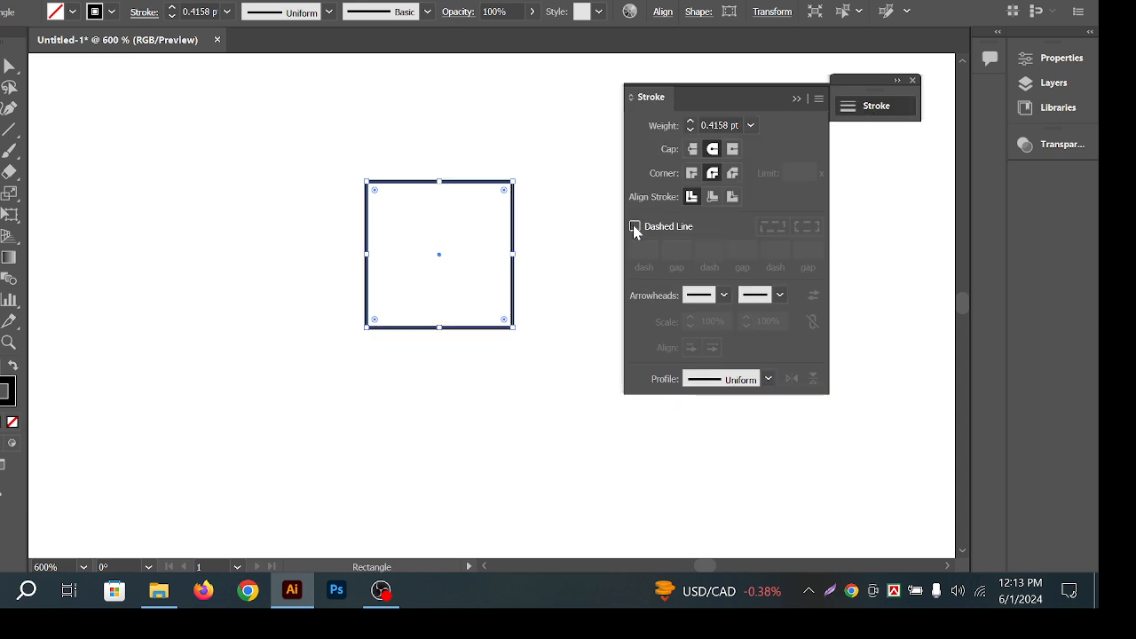
left_click(635, 228)
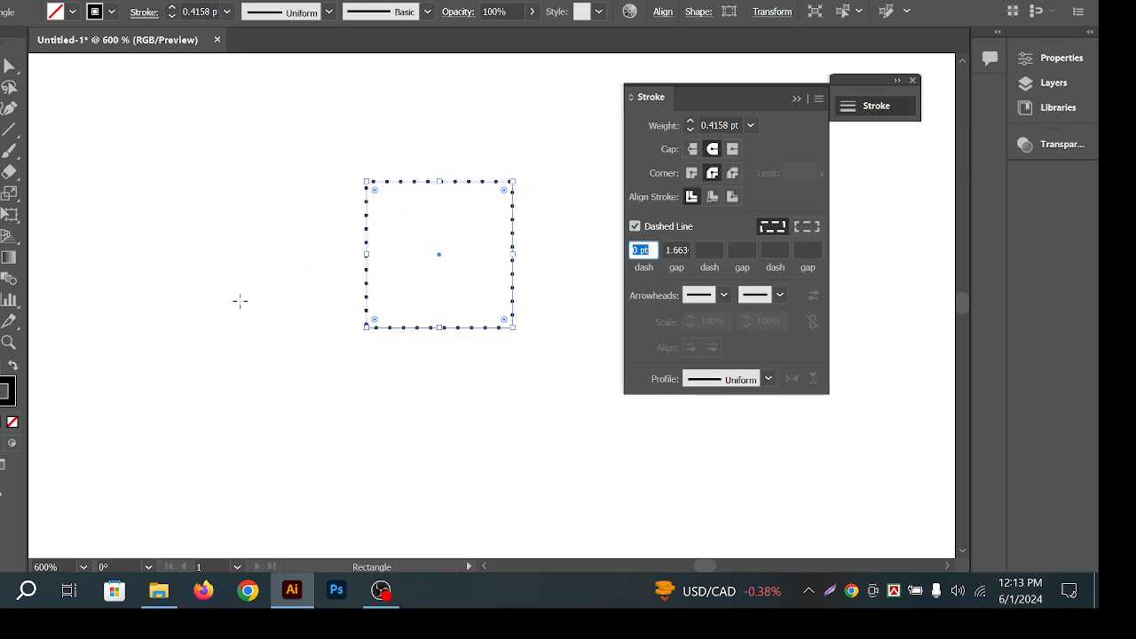
left_click(634, 228)
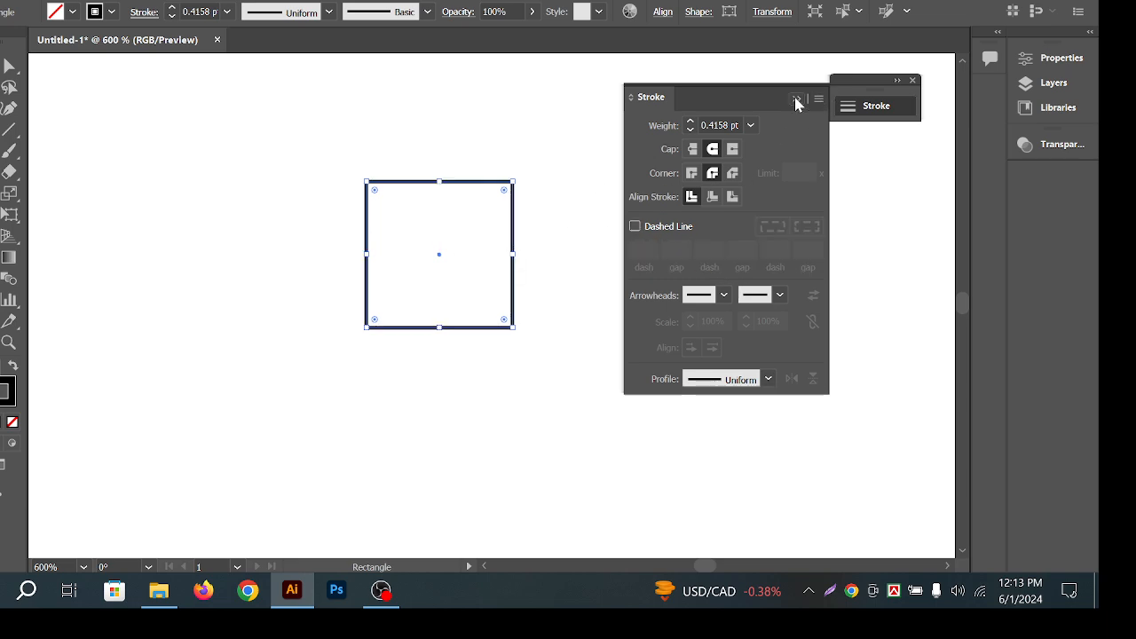
left_click(796, 99)
Swap fill and stroke to make the square solid black, then rotate it about 30°.
left_click_drag(294, 105, 546, 289)
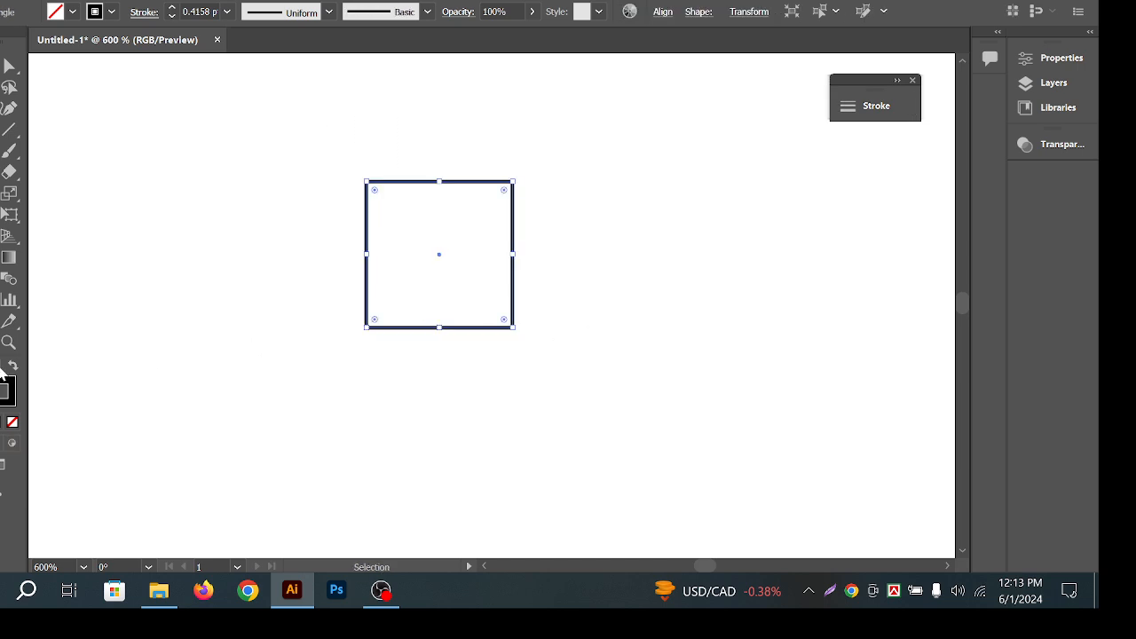
left_click(12, 366)
left_click(266, 249)
left_click(467, 245)
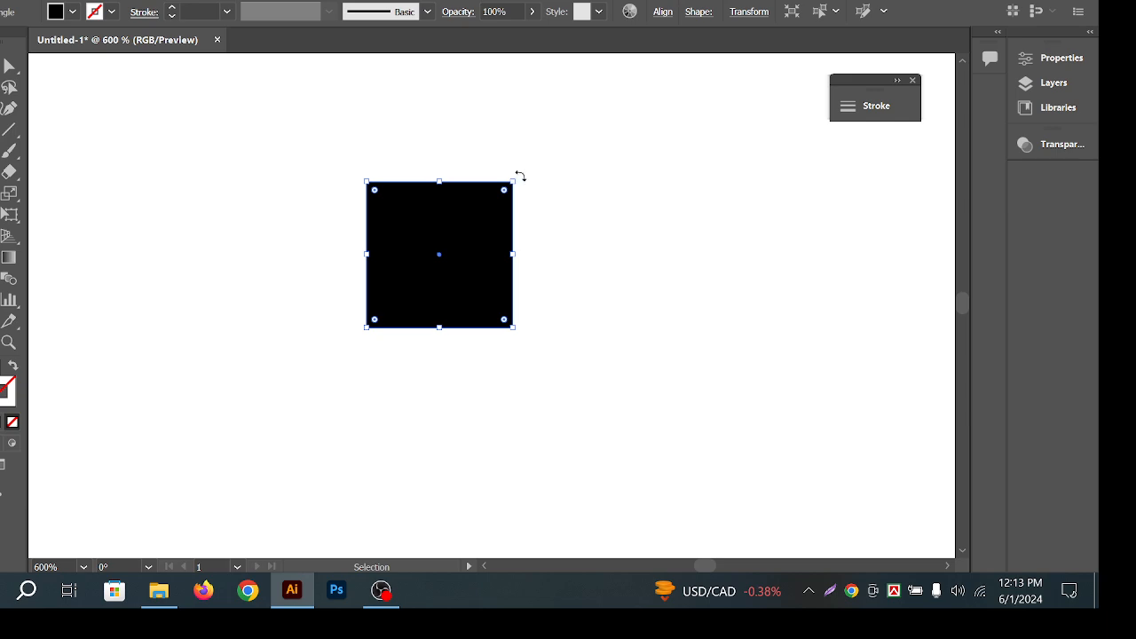
left_click_drag(518, 175, 359, 173)
Select the black square and delete it.
left_click(667, 237)
left_click(416, 280)
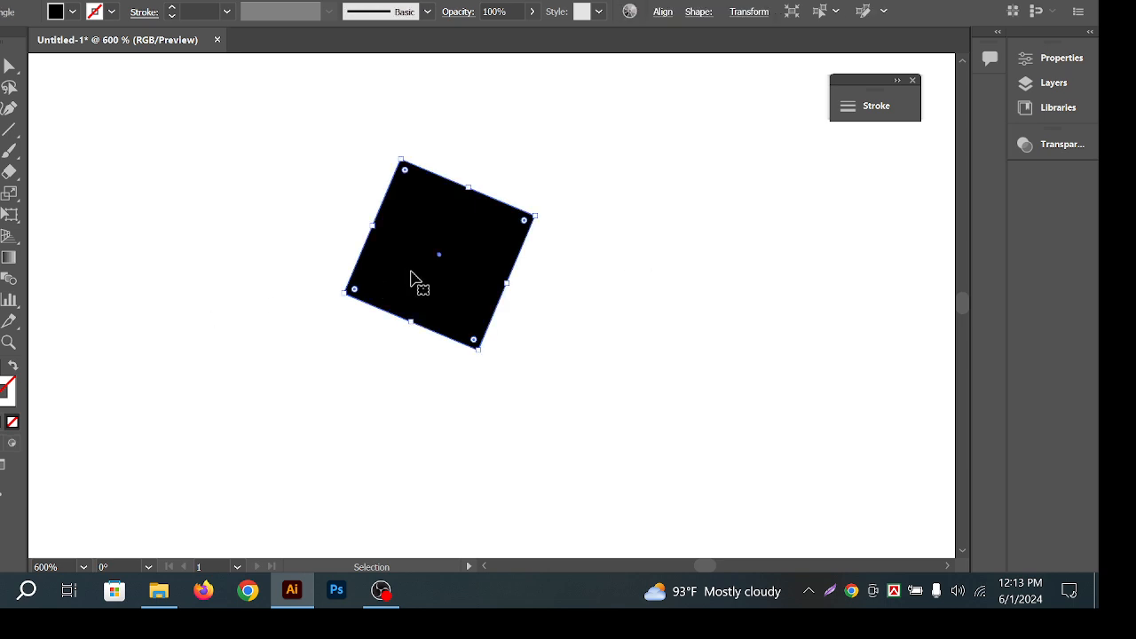
key("Delete")
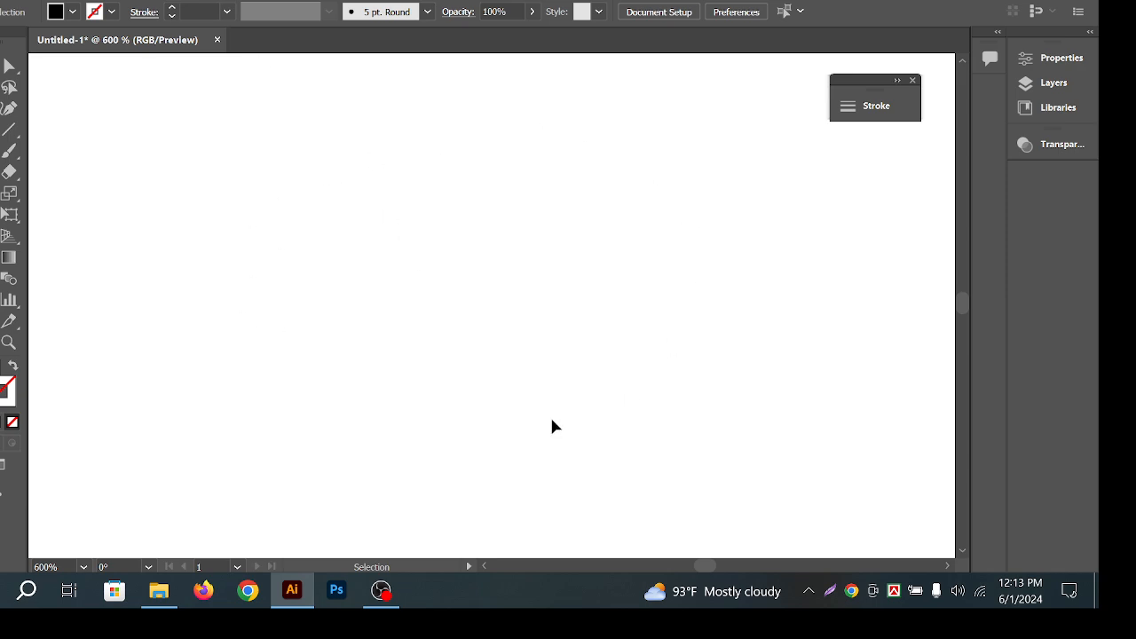
Draw a small black circle and rotate it about its centre.
left_click(9, 152)
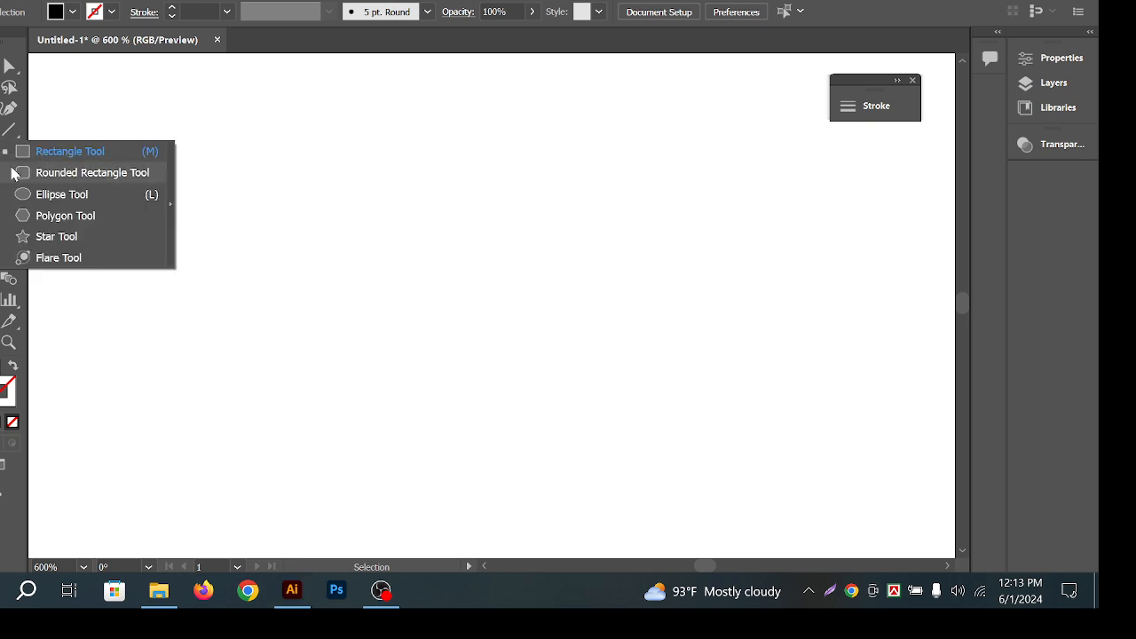
left_click(101, 194)
left_click_drag(441, 310, 467, 337)
key("v")
left_click(371, 250)
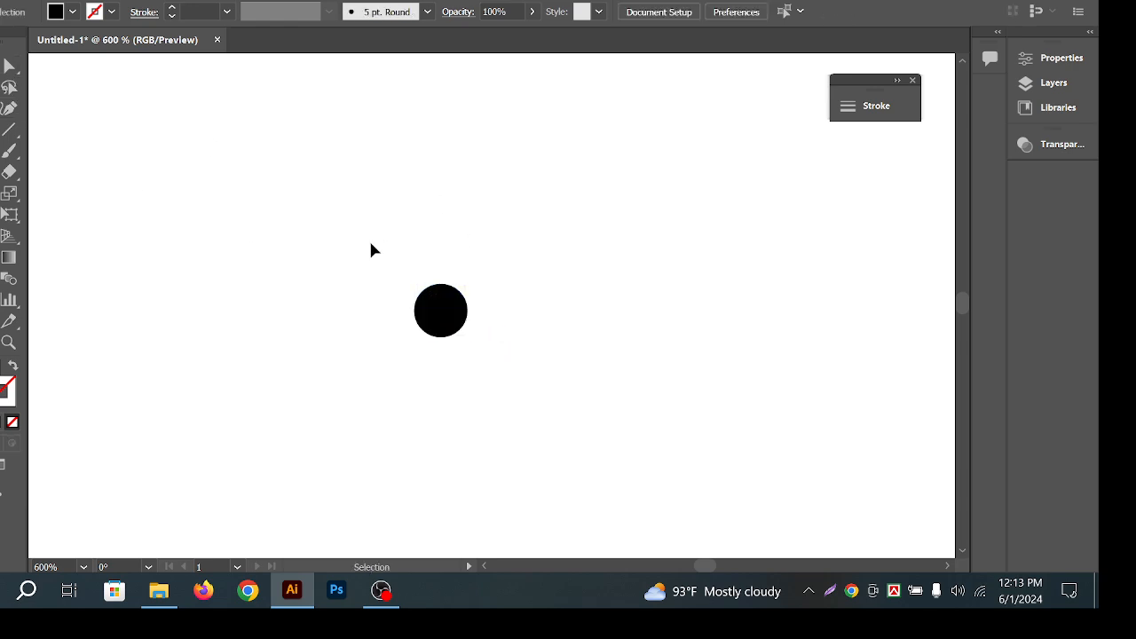
left_click_drag(371, 251, 504, 329)
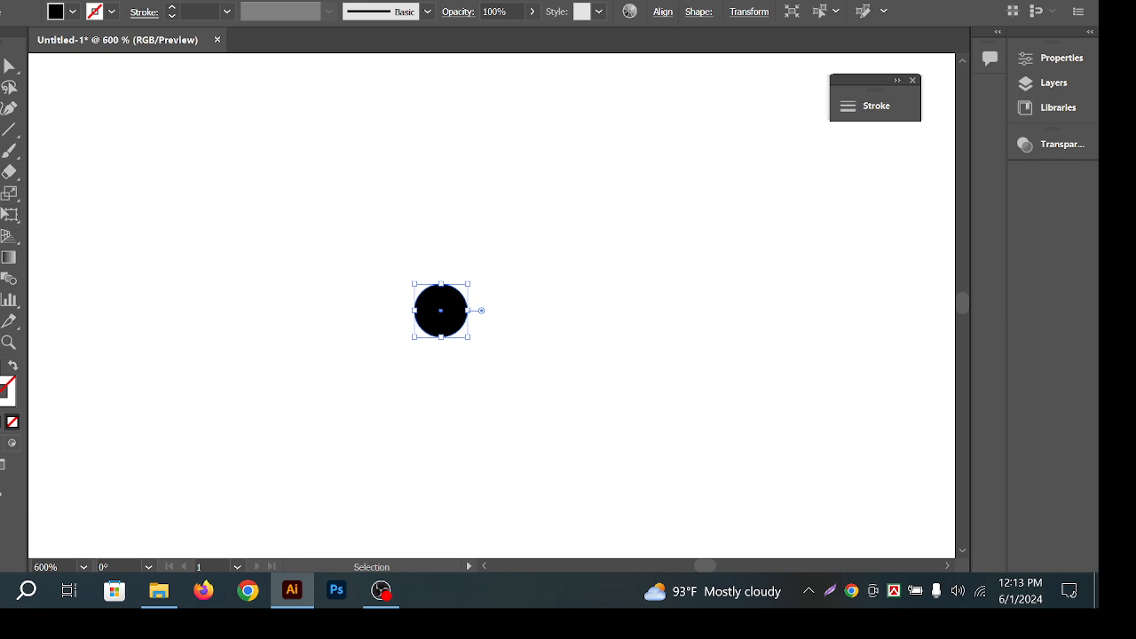
key("r")
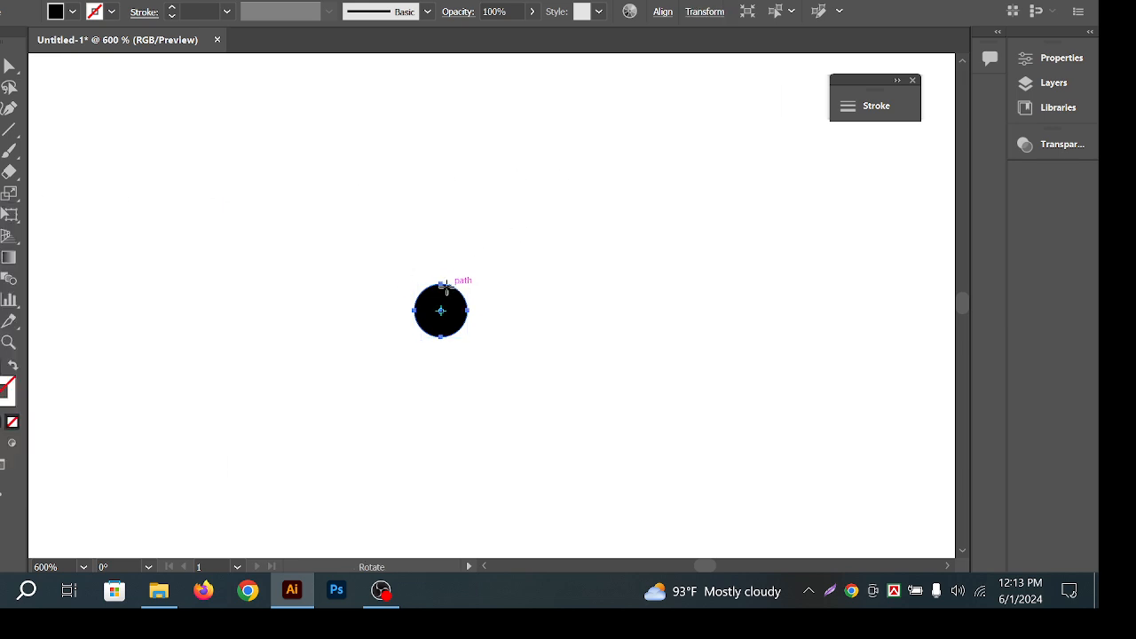
mouse_move(444, 291)
left_mouse_down()
mouse_move(456, 299)
mouse_move(441, 313)
left_mouse_up()
Draw a black square left of the circle and rotate it about its centre.
left_click_drag(4, 151, 257, 310)
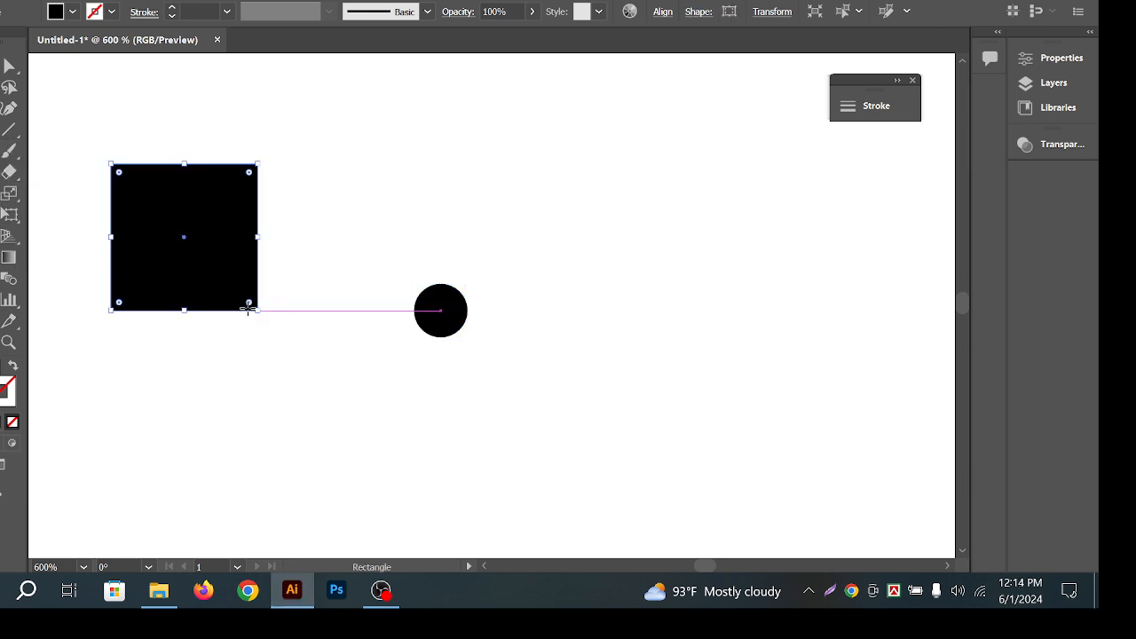
key("r")
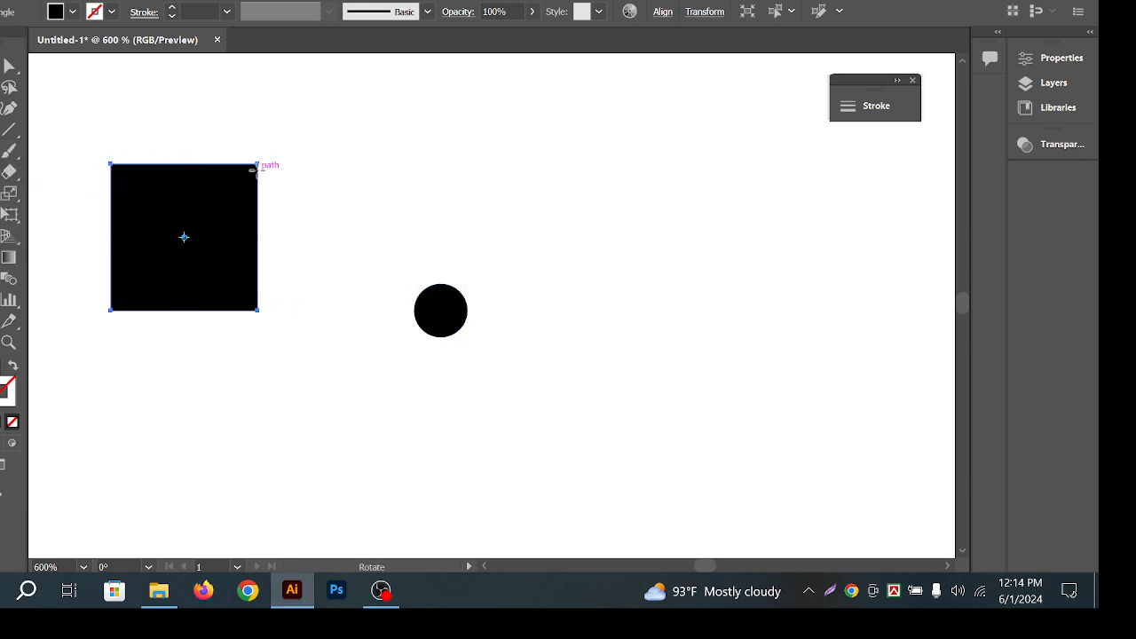
left_click_drag(261, 169, 631, 260)
left_click_drag(701, 244, 690, 360)
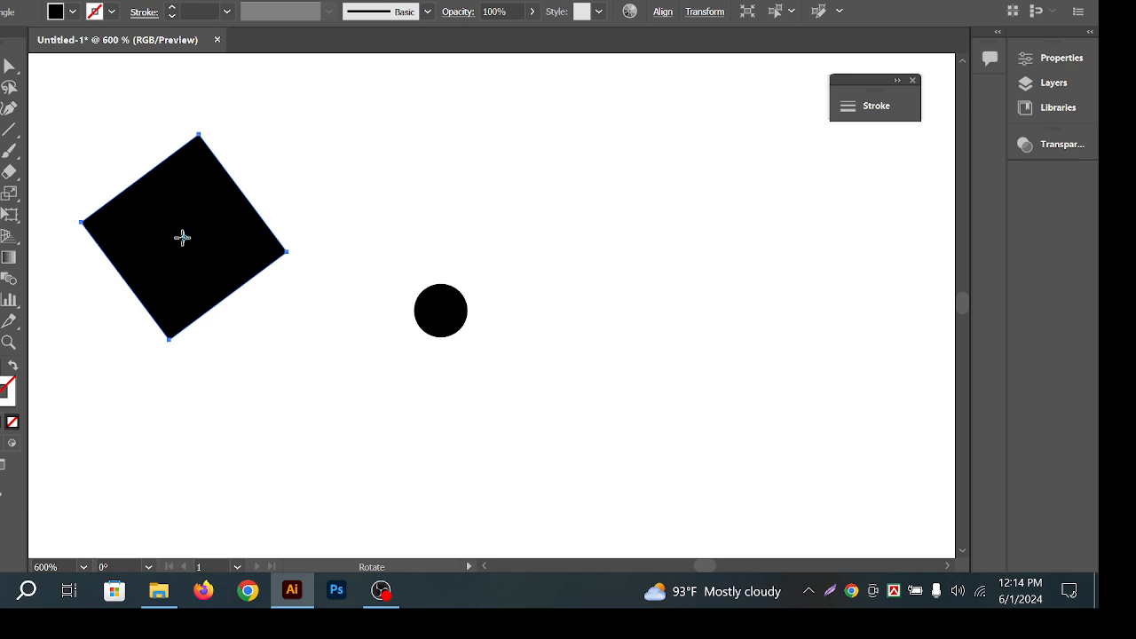
left_click_drag(746, 148, 370, 164)
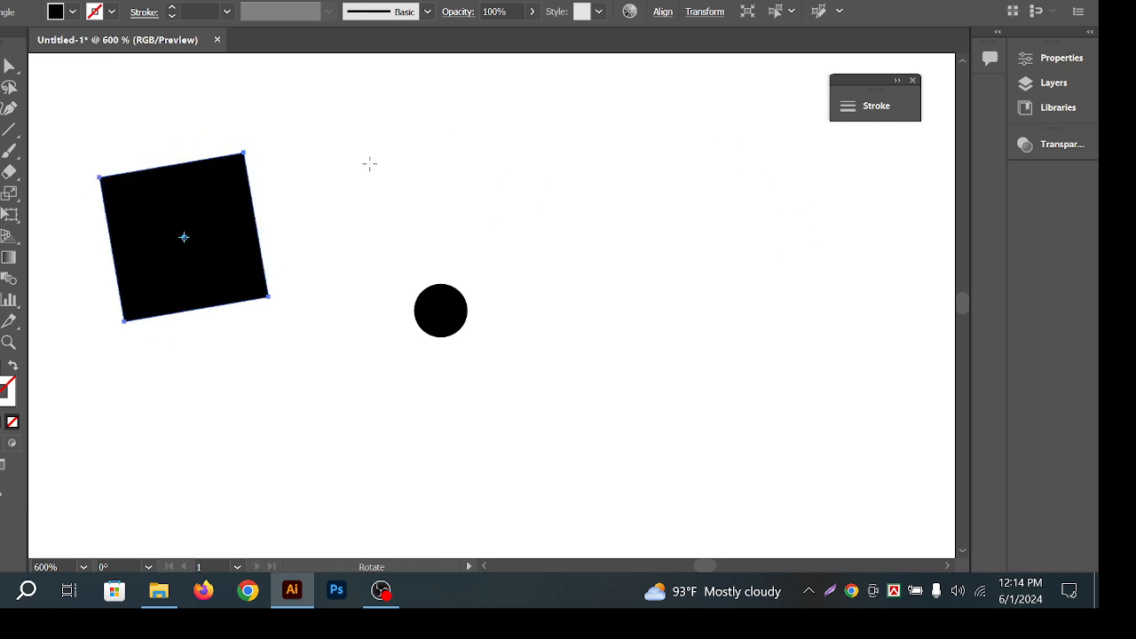
Rotate the square around pivot points set at its corners.
left_click(232, 167)
left_click_drag(438, 173, 282, 109)
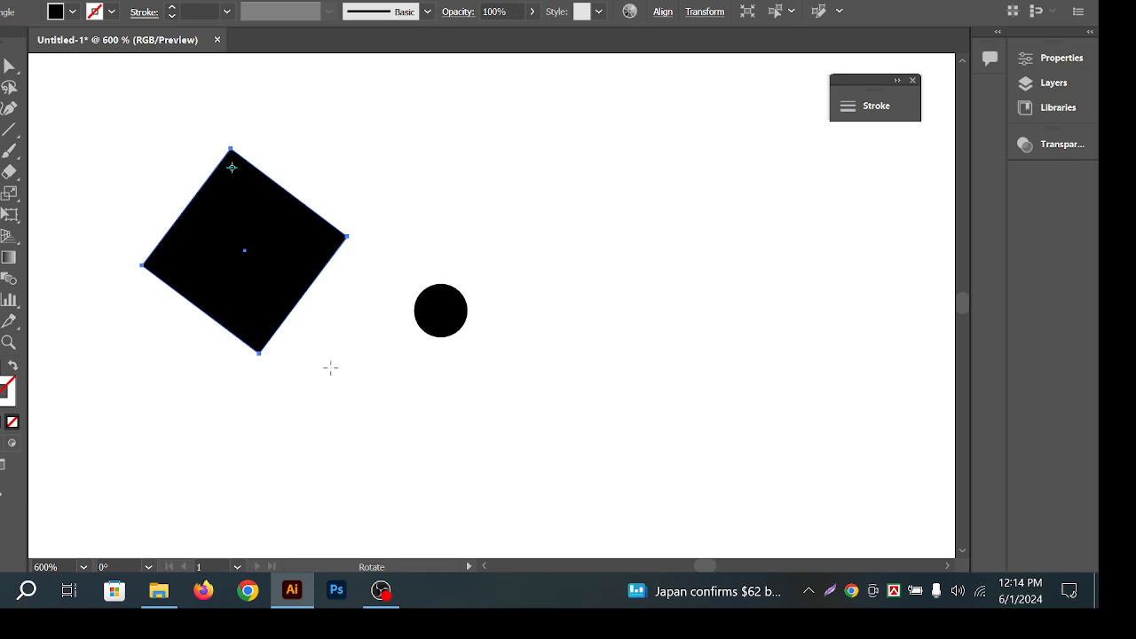
left_click(250, 321)
mouse_move(371, 259)
left_mouse_down()
mouse_move(385, 268)
mouse_move(264, 350)
mouse_move(292, 198)
mouse_move(333, 401)
mouse_move(393, 228)
mouse_move(301, 487)
mouse_move(294, 239)
mouse_move(394, 561)
mouse_move(218, 252)
mouse_move(459, 414)
mouse_move(219, 225)
mouse_move(480, 324)
mouse_move(577, 292)
left_mouse_up()
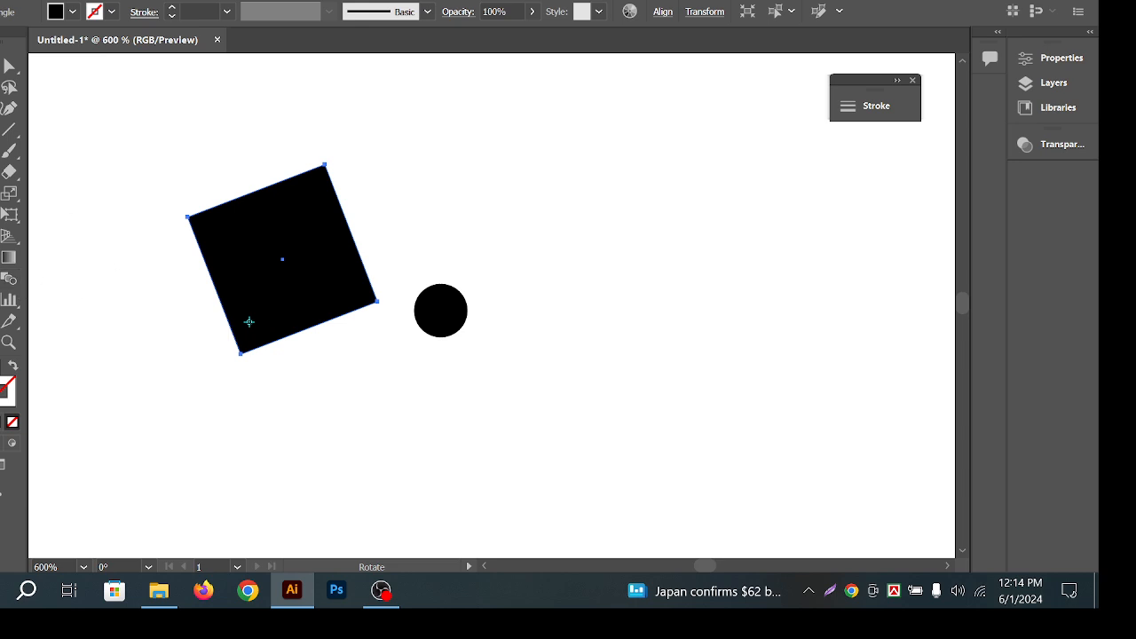
Select both the square and the circle and delete them.
left_click(9, 66)
left_click_drag(156, 144, 561, 430)
key("Delete")
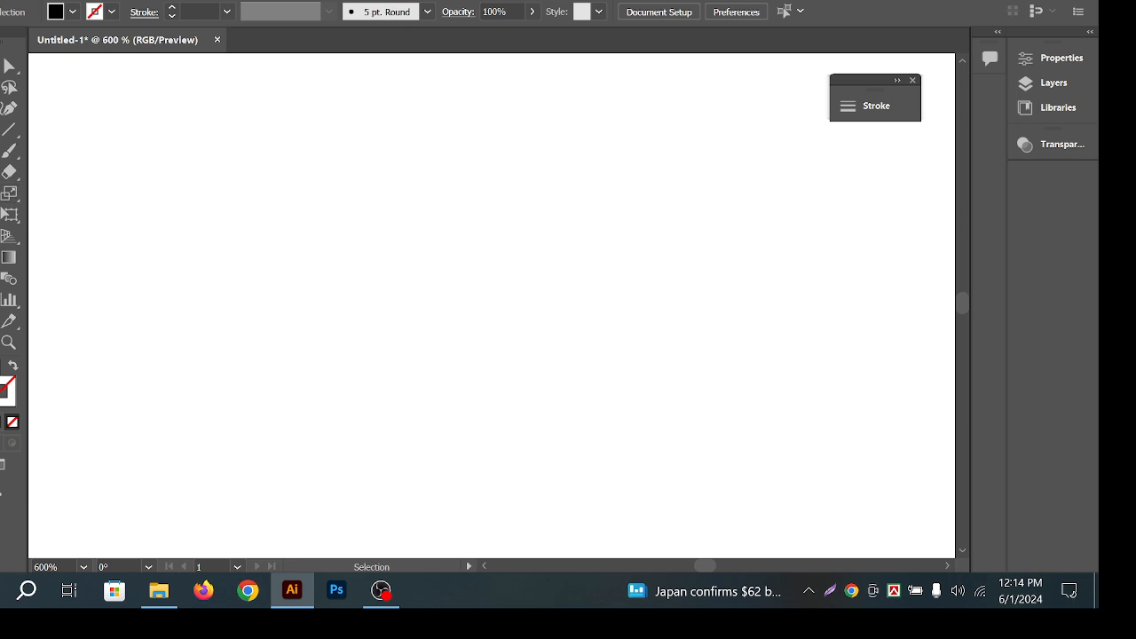
left_click(9, 150)
left_click(127, 200)
left_click_drag(468, 271, 492, 295)
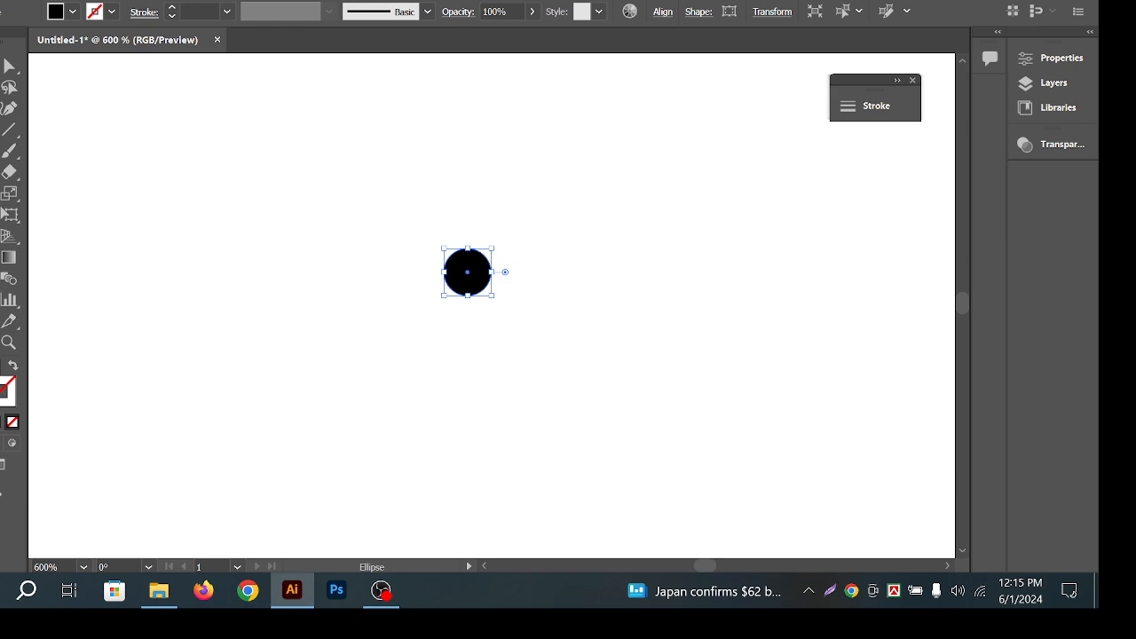
left_click(10, 197)
key("ctrl+space")
left_click_drag(464, 298, 625, 360)
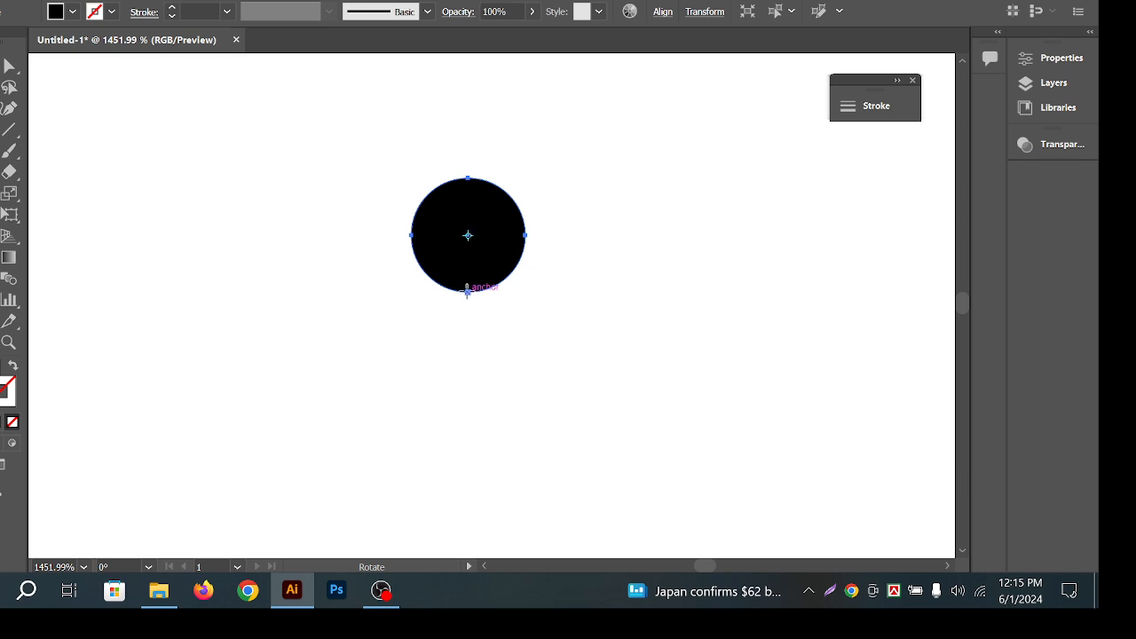
left_click(467, 291)
left_click_drag(483, 197, 569, 229)
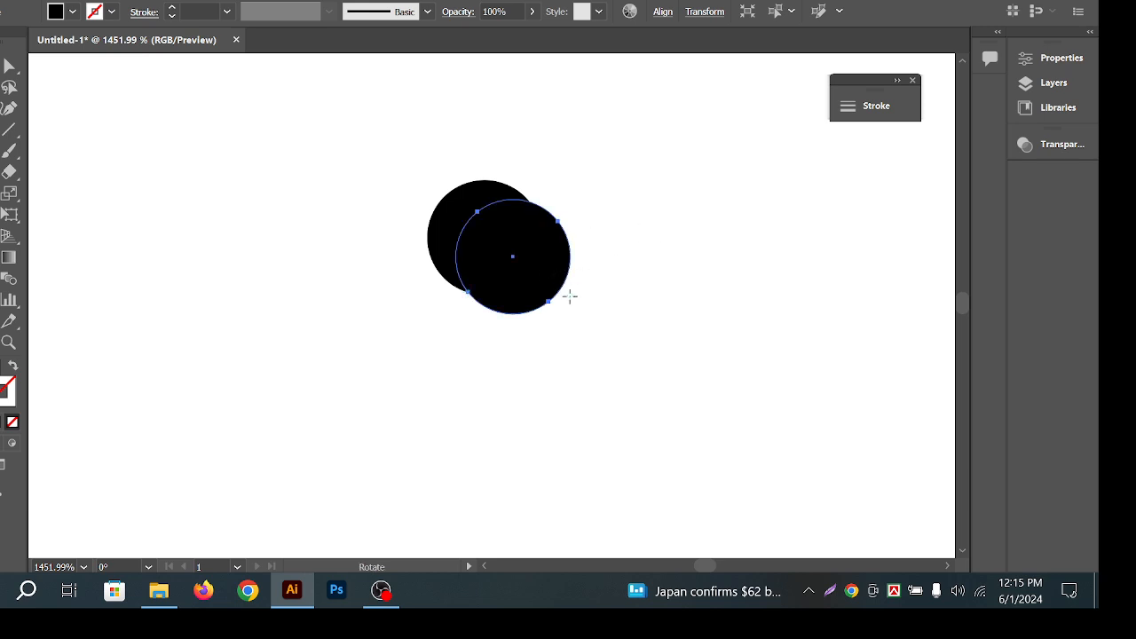
left_click(570, 302, "alt")
left_click(621, 344)
left_click(506, 313)
left_click_drag(559, 242, 473, 423)
key("v")
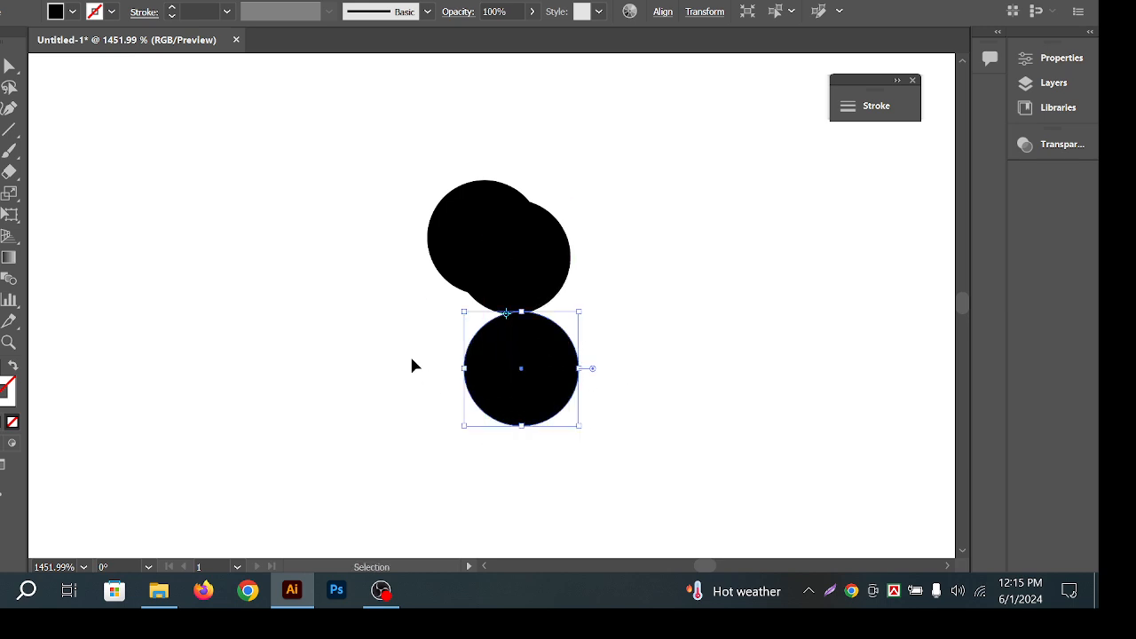
key("ctrl+z")
key("ctrl+z")
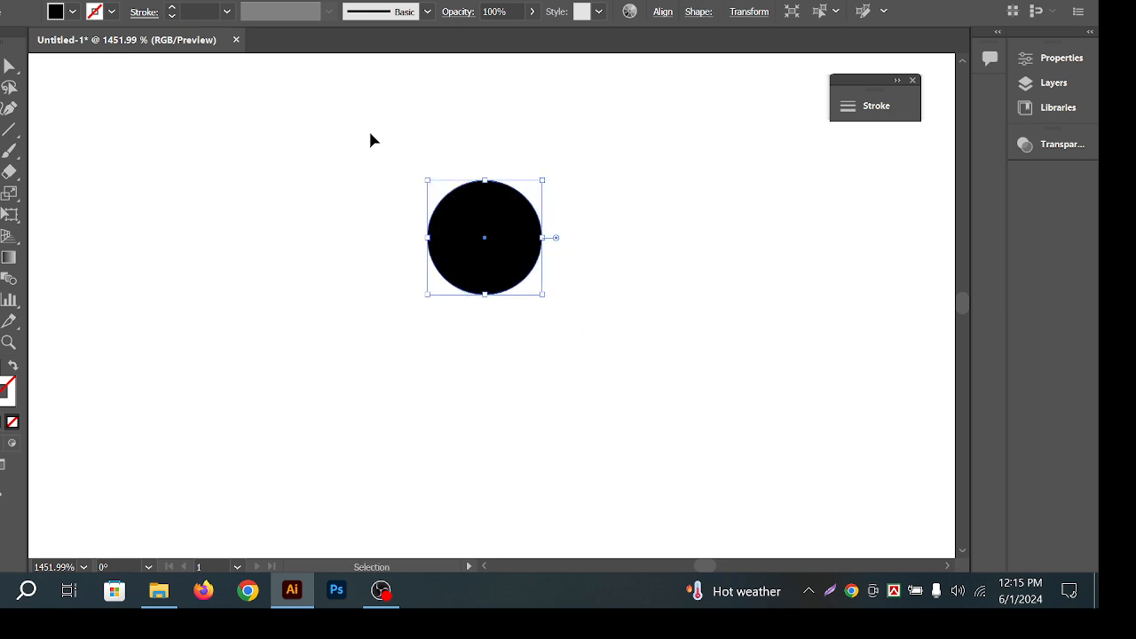
key("ctrl+z")
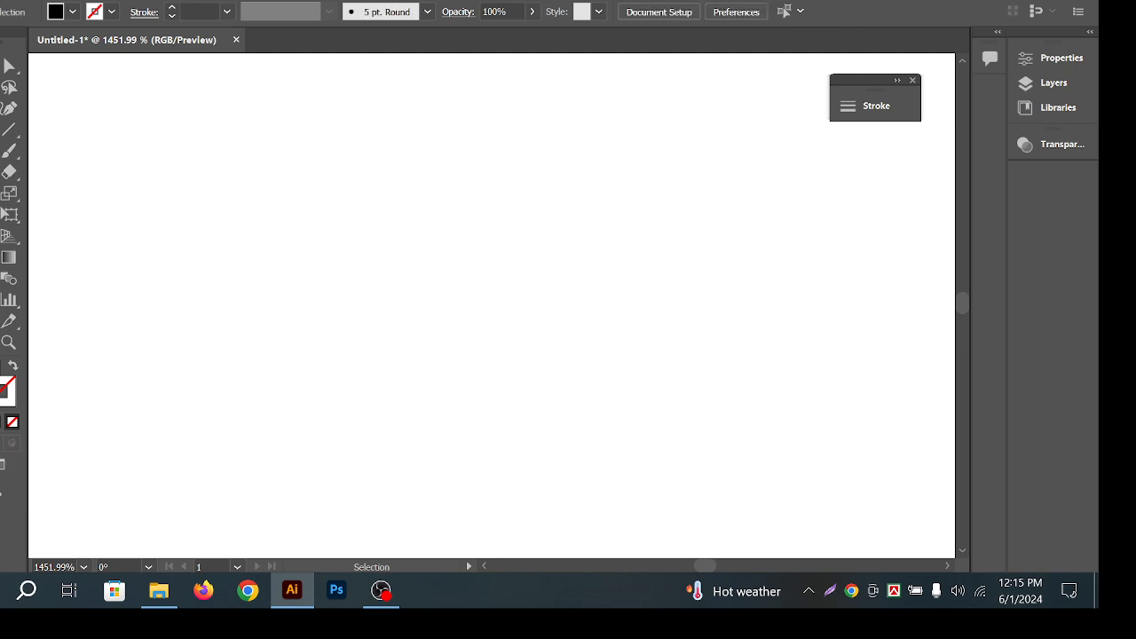
key("l")
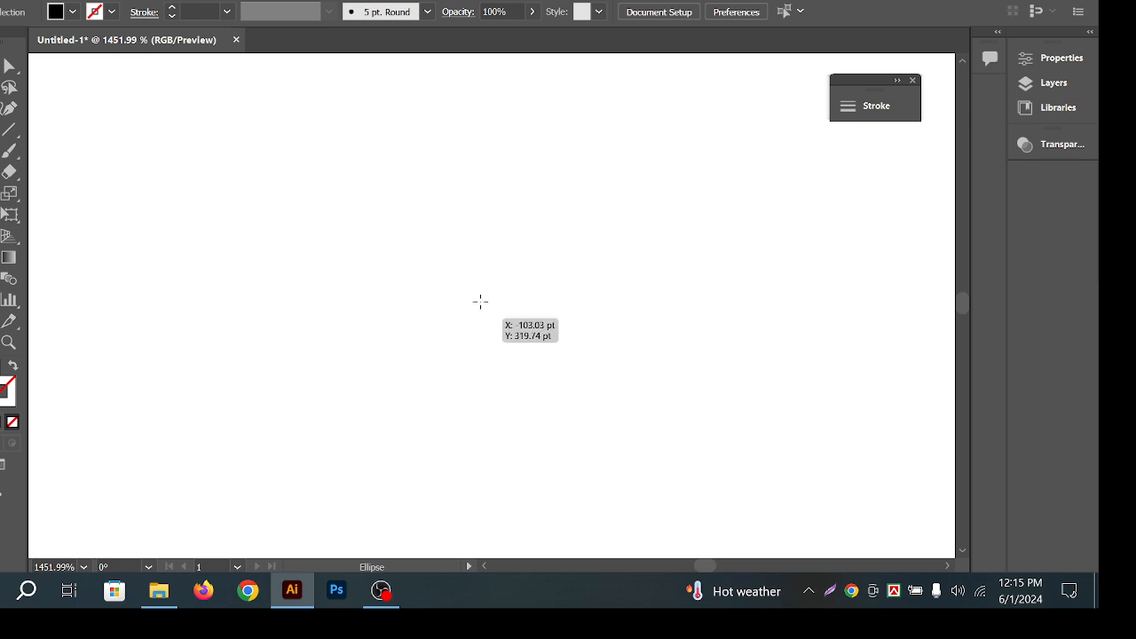
left_click_drag(524, 246, 552, 270)
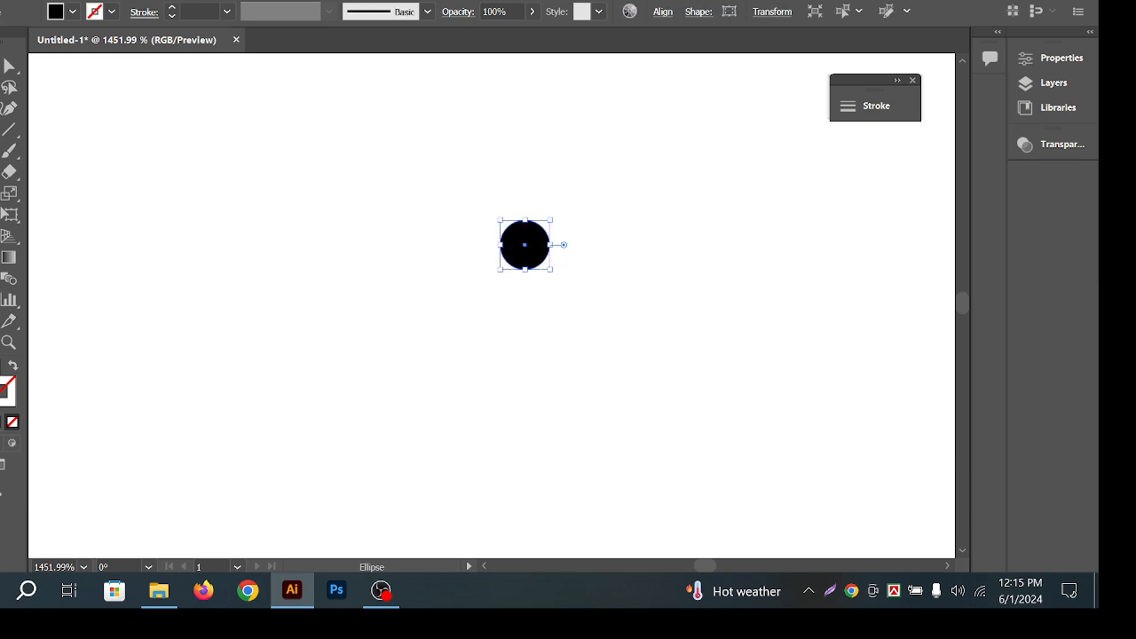
key("r")
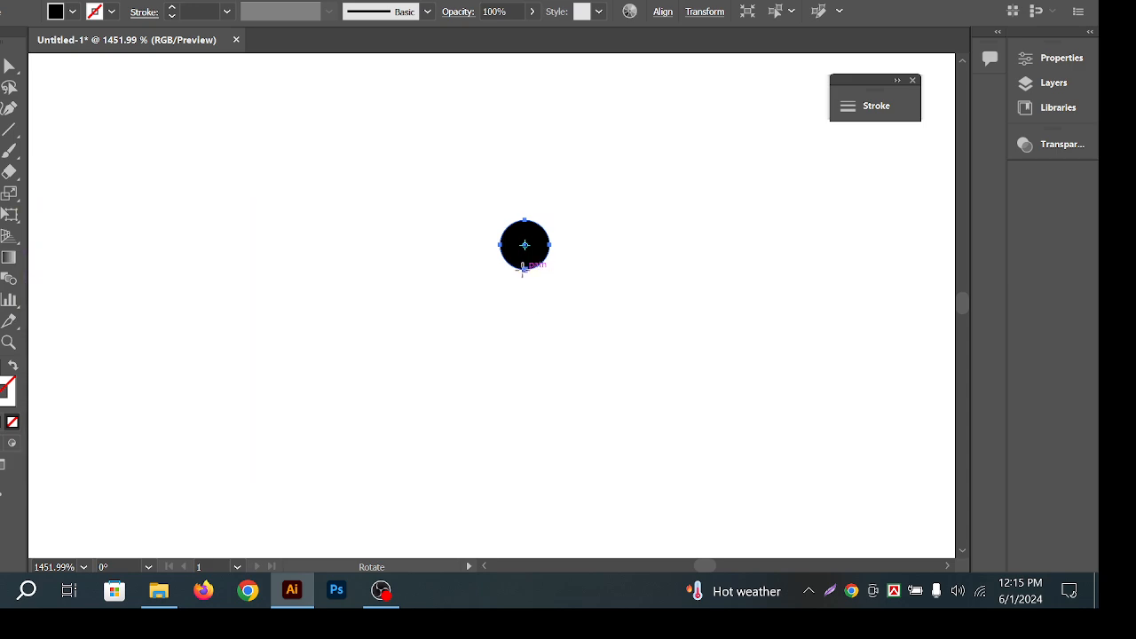
left_click(524, 268)
left_click_drag(543, 238, 588, 278)
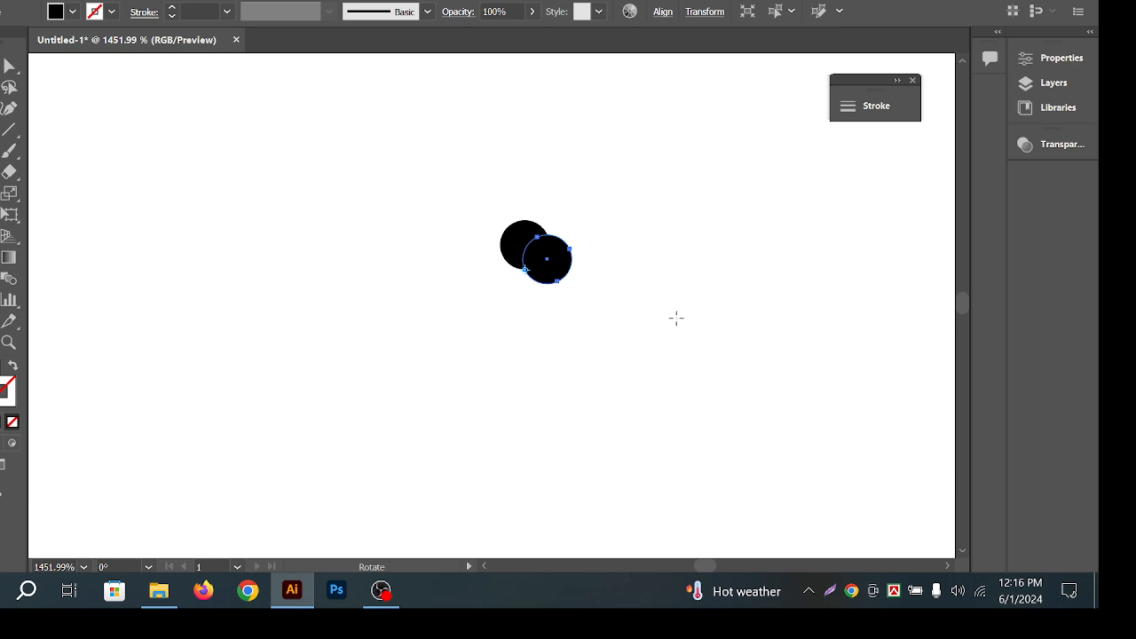
key("ctrl+d")
key("ctrl+d")
key("ctrl+d")
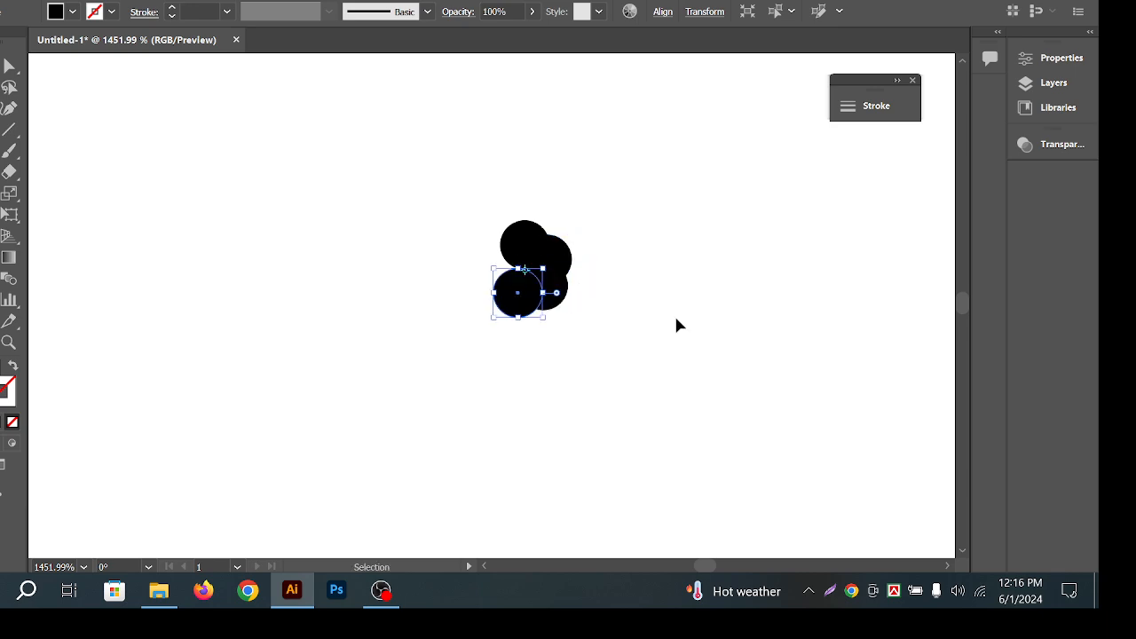
key("ctrl+d")
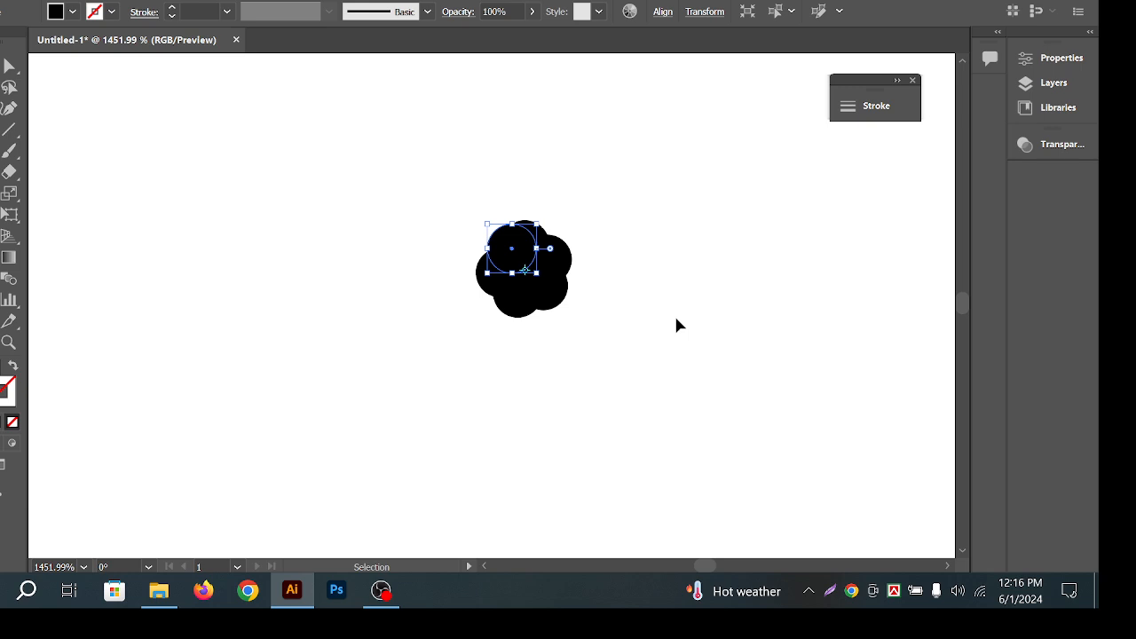
key("r")
left_click(5, 69)
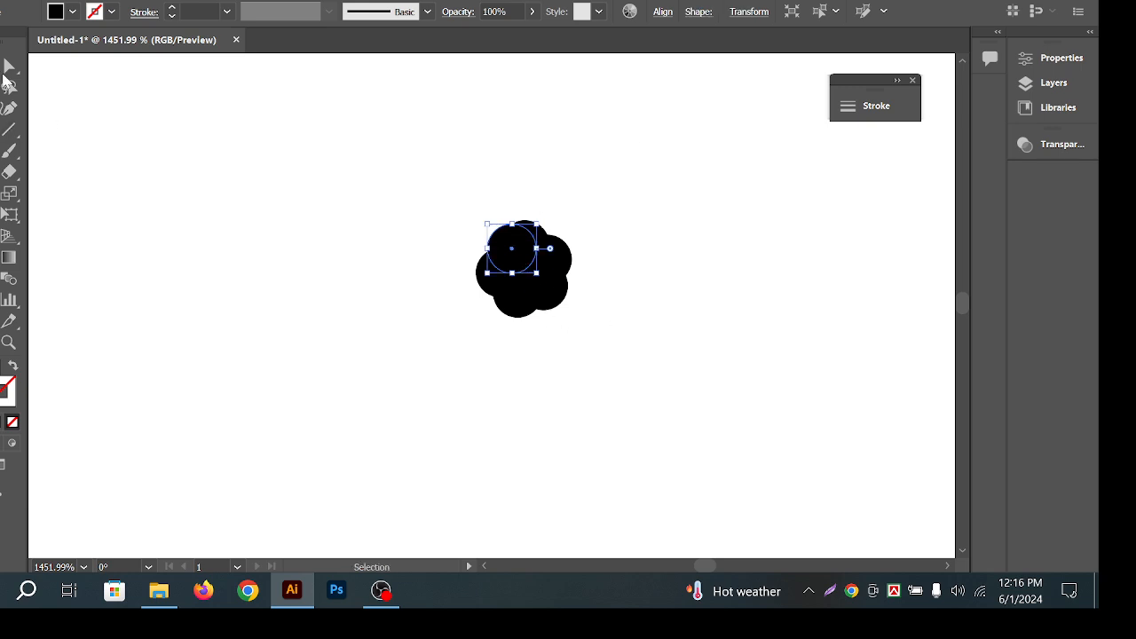
left_click_drag(430, 196, 602, 319)
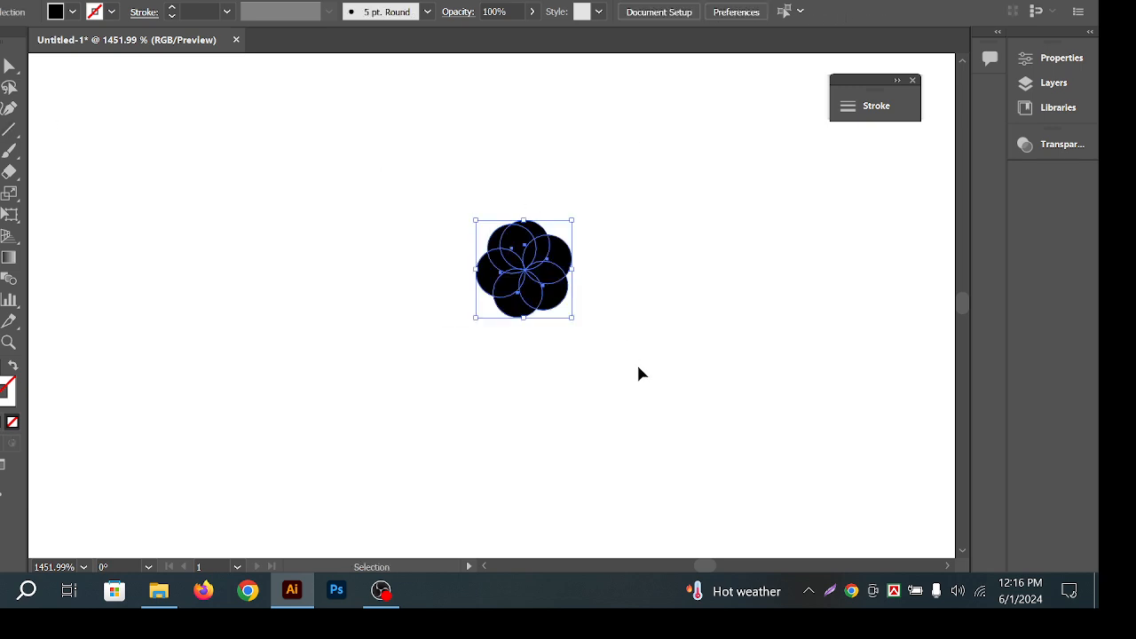
left_click(12, 365)
left_click(327, 308)
left_click_drag(446, 235, 674, 343)
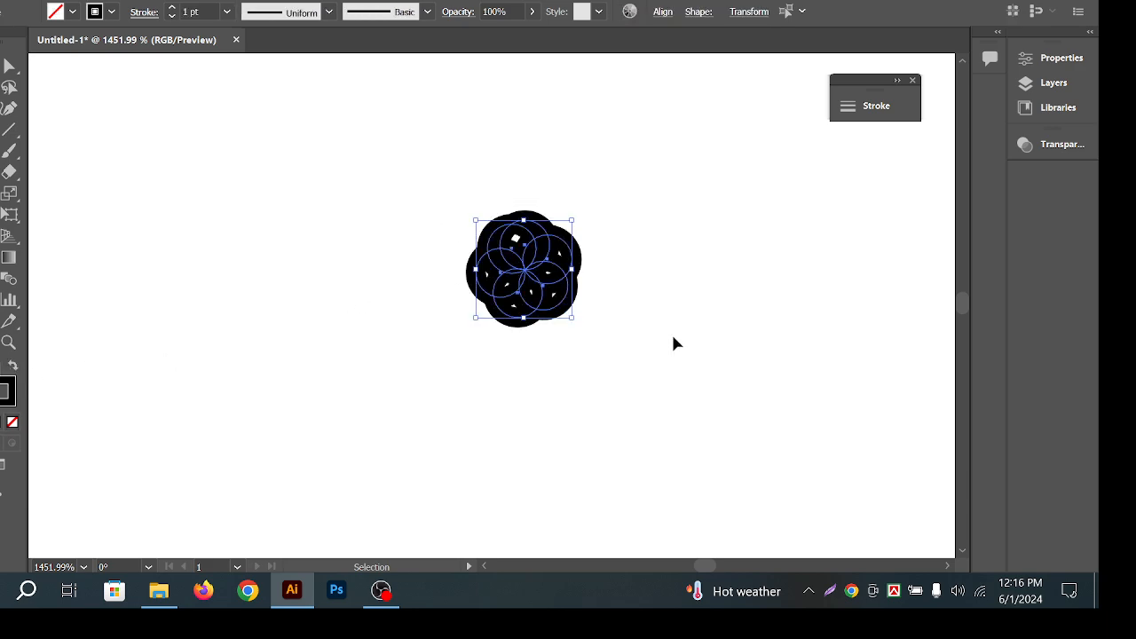
left_click(226, 11)
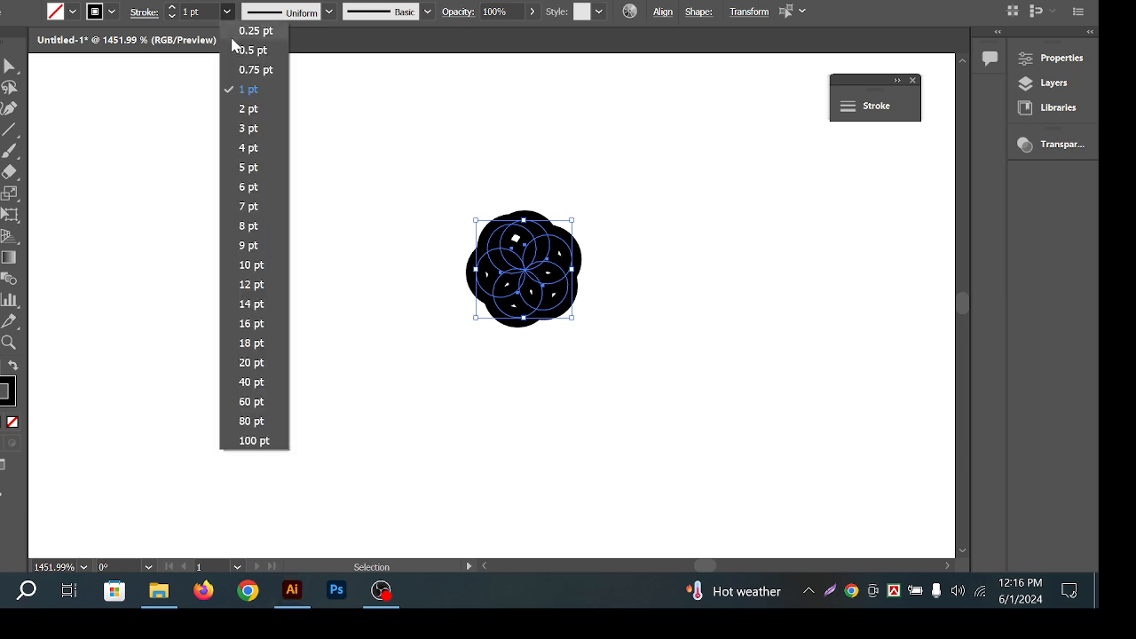
left_click(256, 36)
mouse_move(434, 166)
left_mouse_down()
mouse_move(708, 386)
mouse_move(328, 221)
left_mouse_up()
key("ctrl+space")
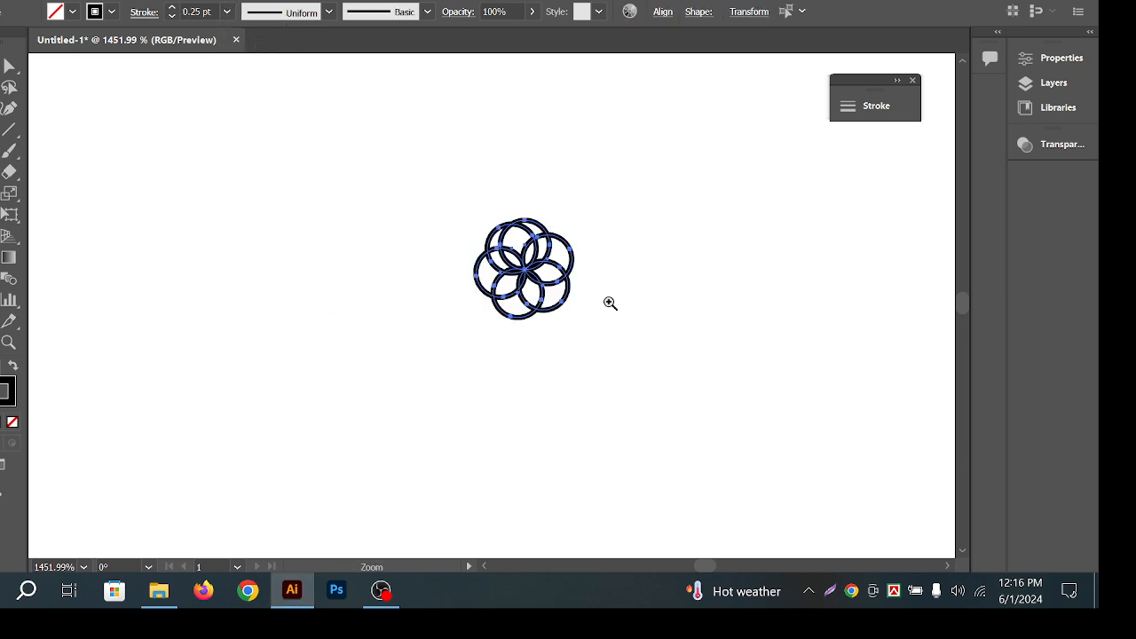
left_click_drag(614, 300, 370, 308)
left_click_drag(599, 223, 543, 234)
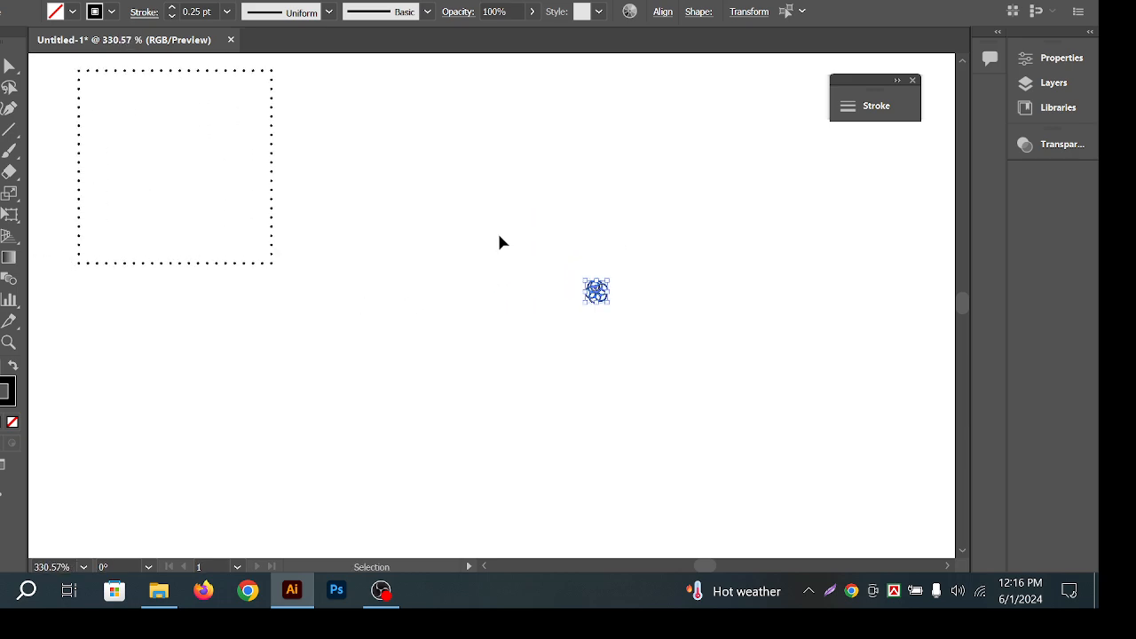
key("Delete")
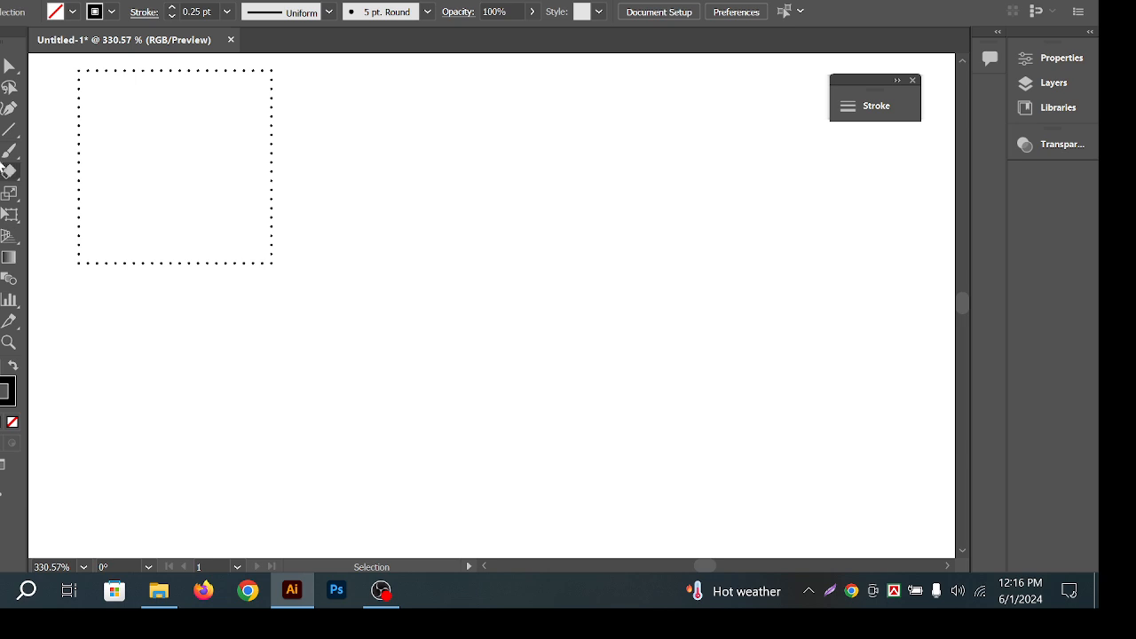
key("l")
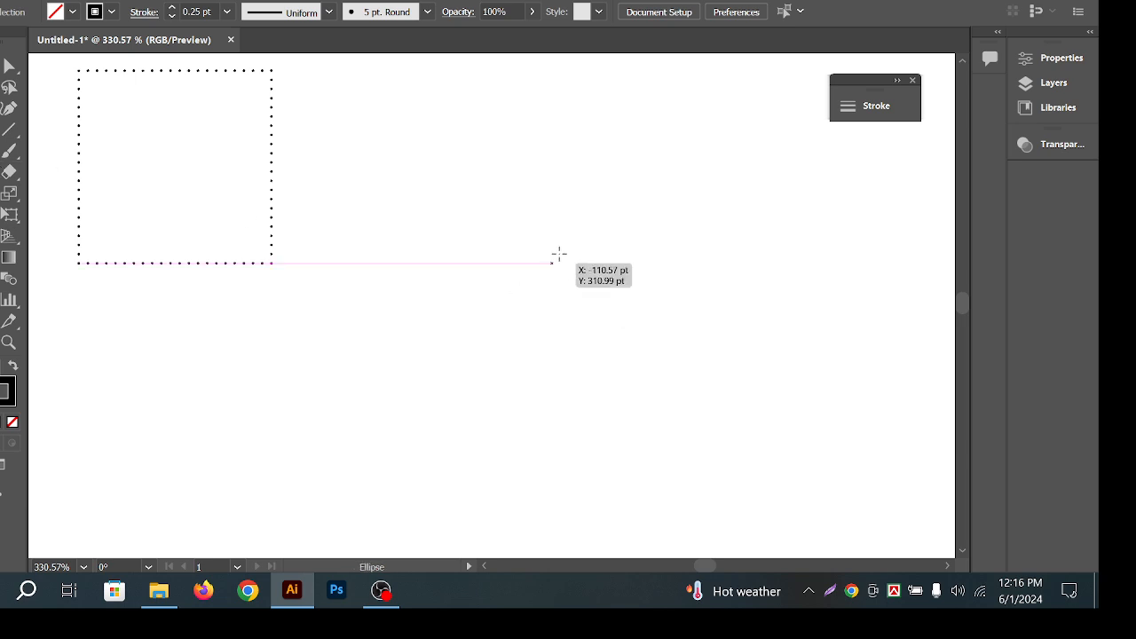
left_click_drag(571, 249, 601, 277)
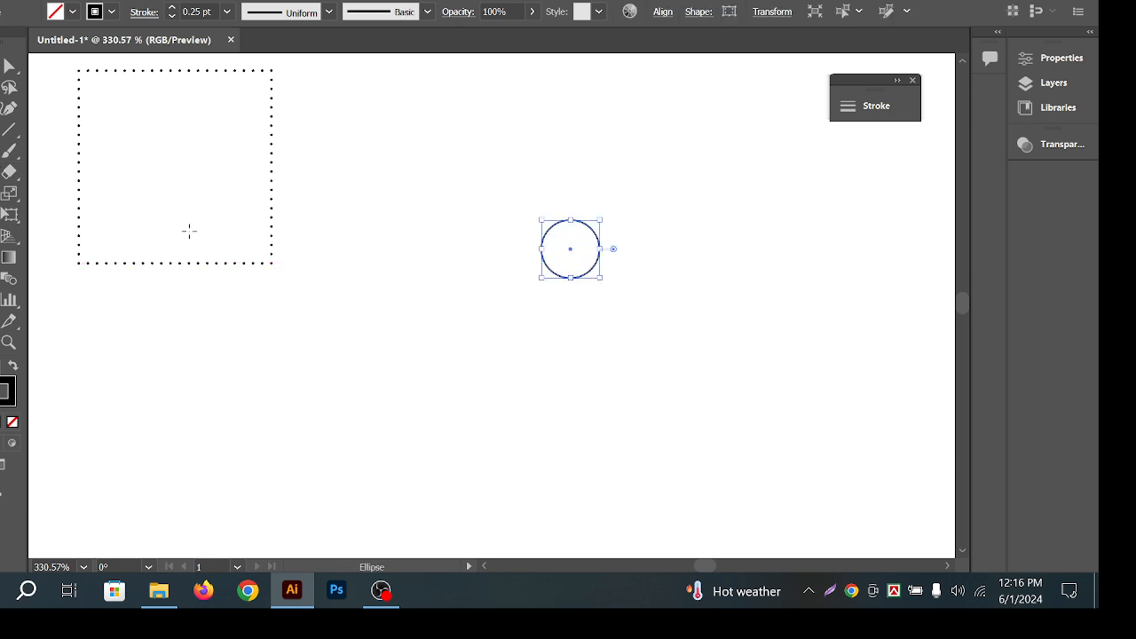
key("v")
left_click_drag(427, 149, 613, 320)
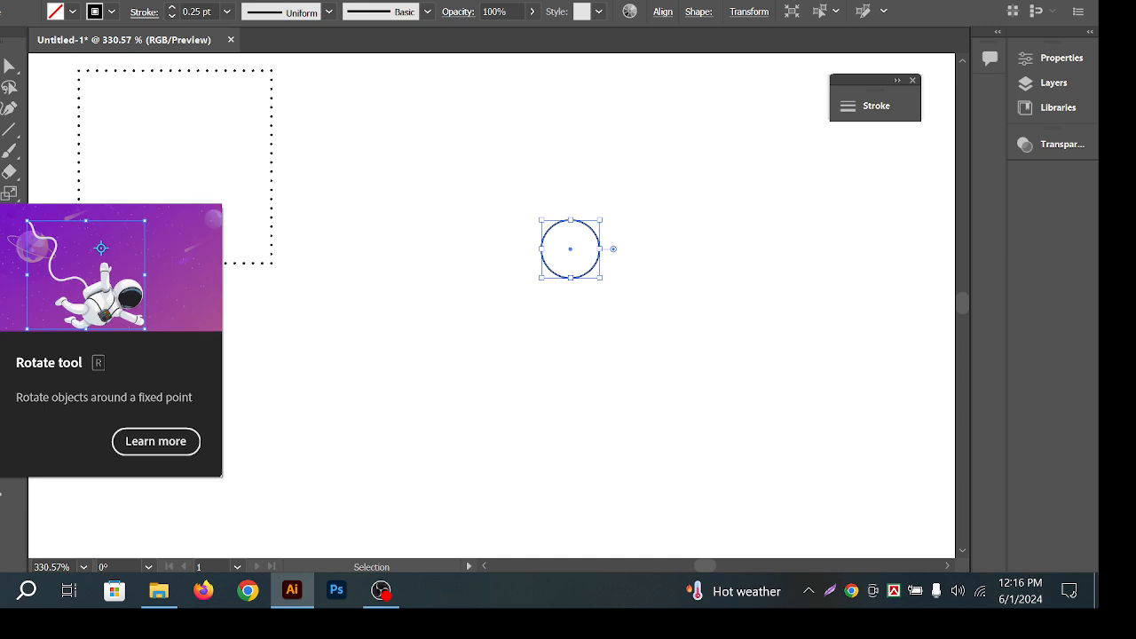
left_click(2, 193)
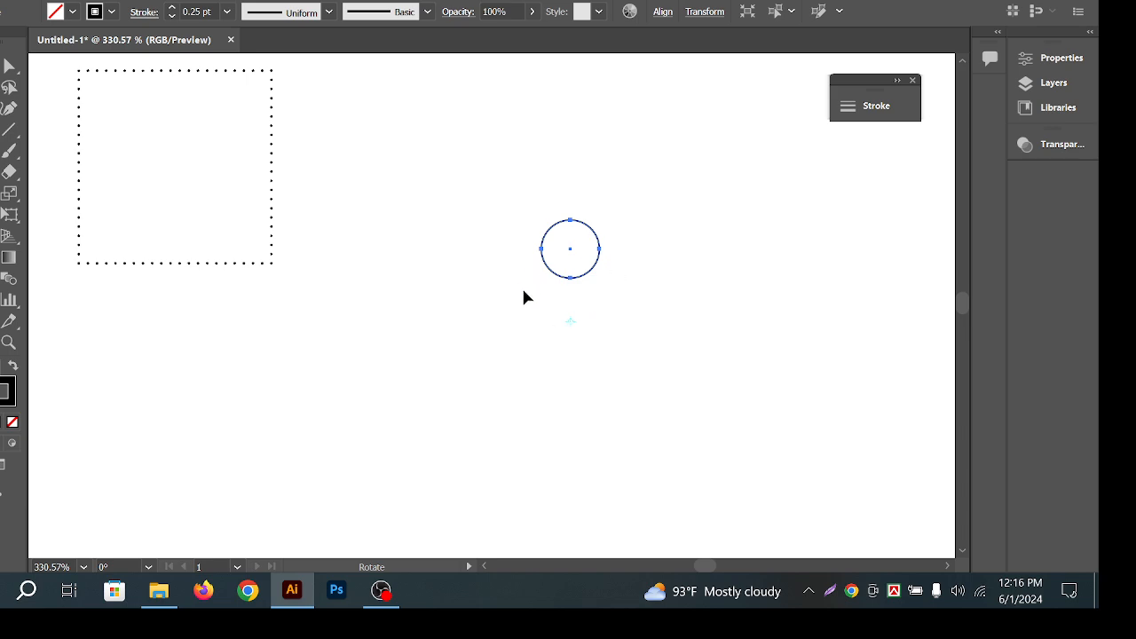
left_click_drag(598, 235, 648, 258)
key("ctrl+d")
key("ctrl+d")
key("ctrl+d")
key("ctrl+d")
key("ctrl+d")
key("ctrl+d")
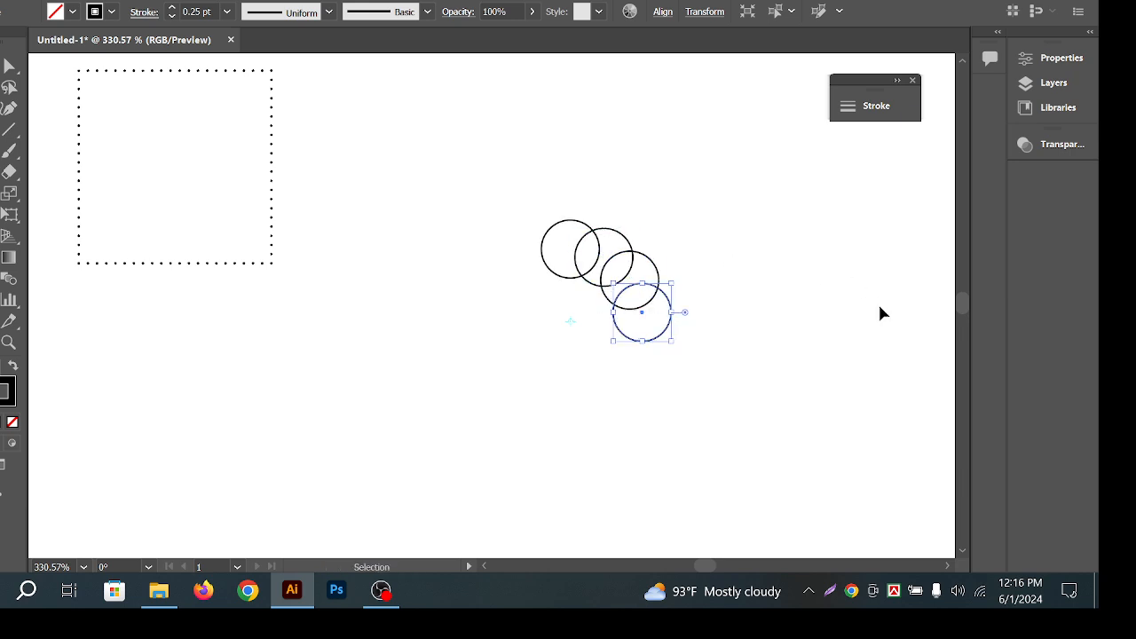
key("ctrl+d")
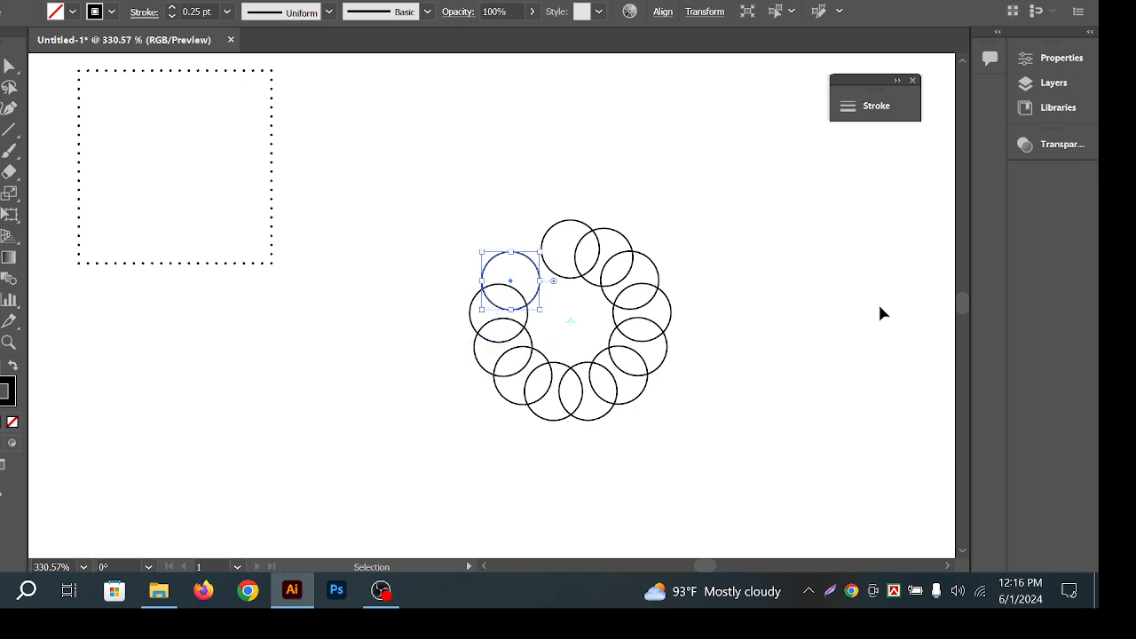
key("ctrl+d")
key("r")
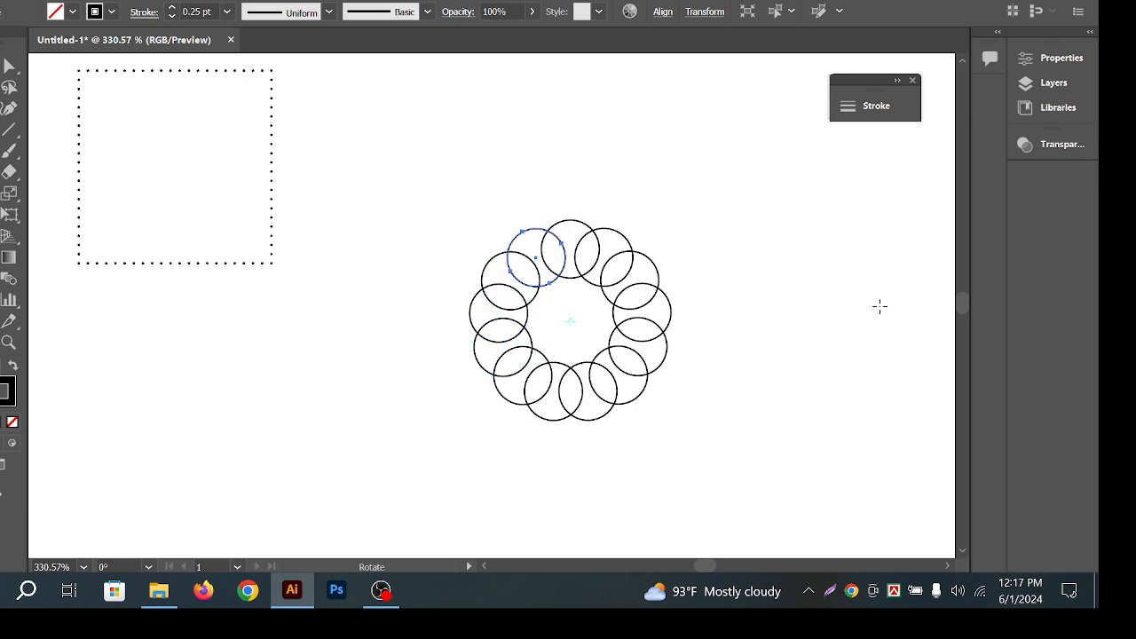
key("v")
left_click(721, 174)
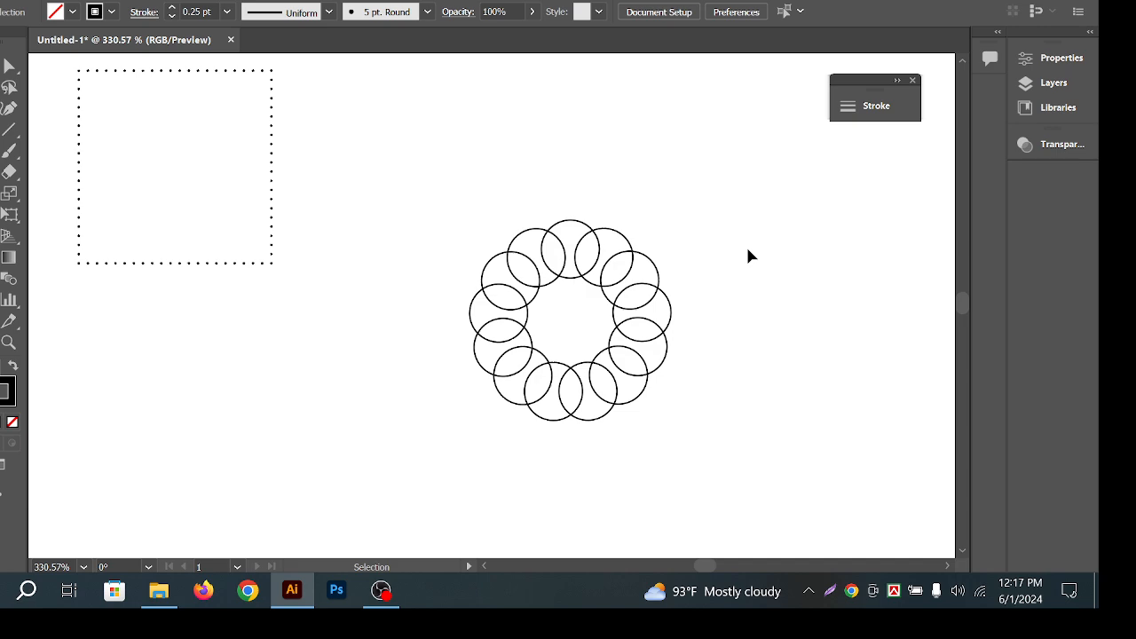
left_click_drag(389, 138, 830, 449)
left_click_drag(788, 497, 337, 160)
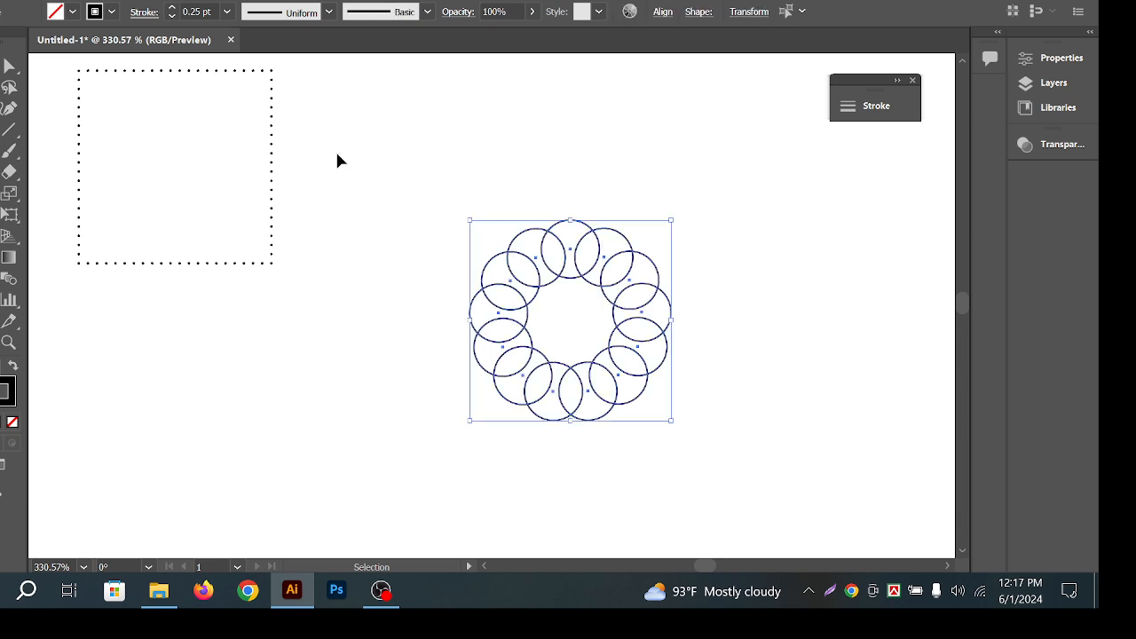
key("Delete")
Draw a small solid black dot with no outline beside the dotted square.
left_click(1, 151)
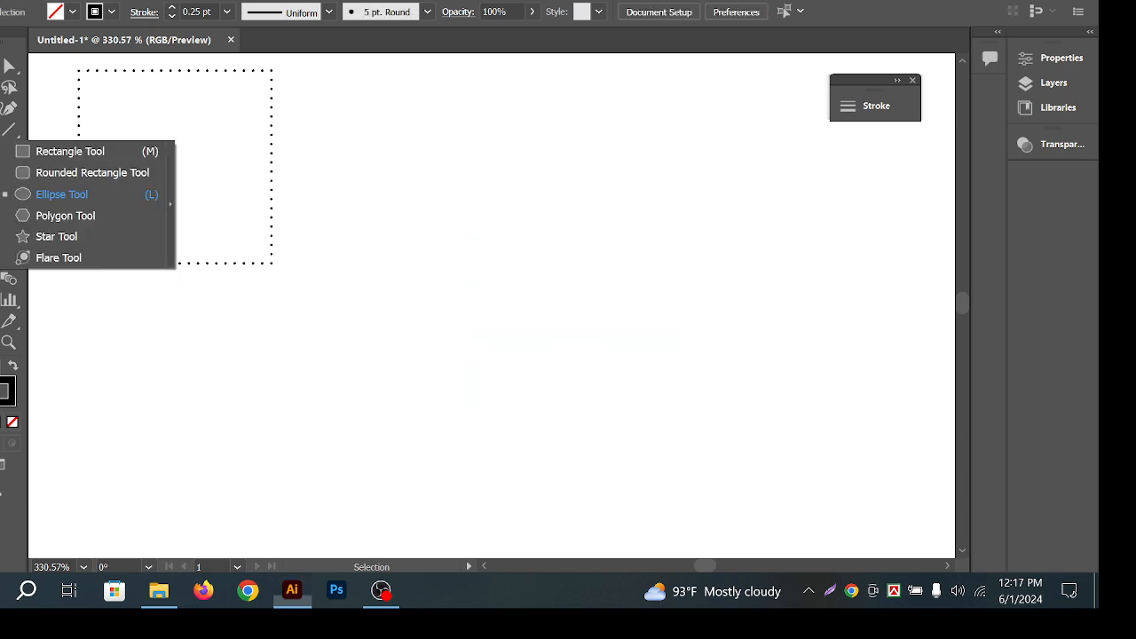
left_click(54, 193)
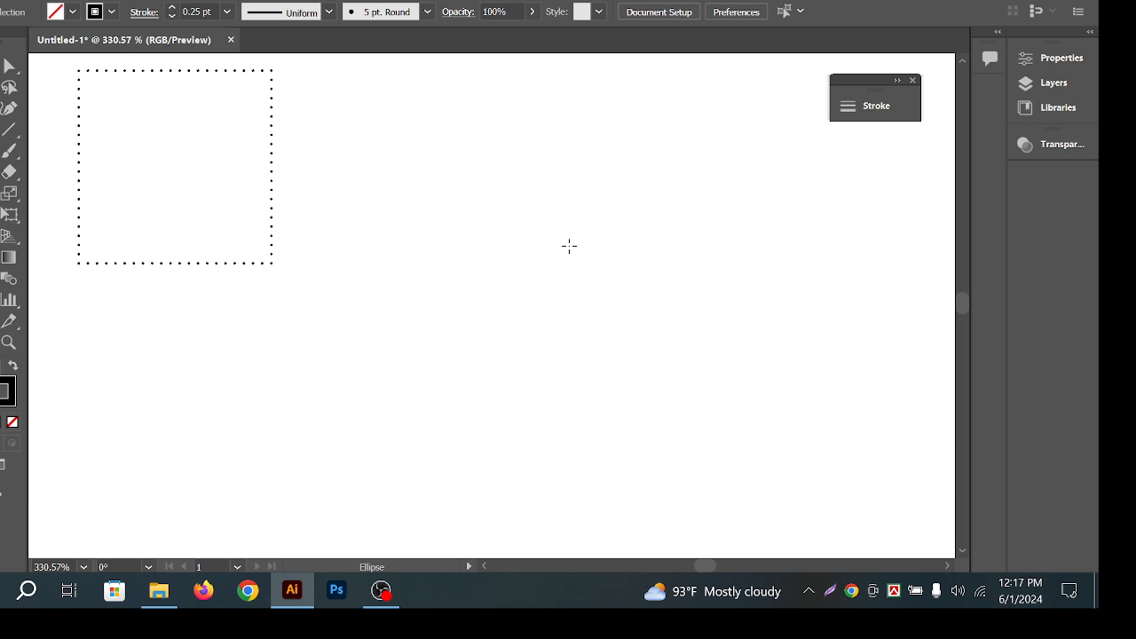
left_click_drag(565, 251, 580, 274)
key("ctrl+z")
left_click_drag(547, 168, 536, 181)
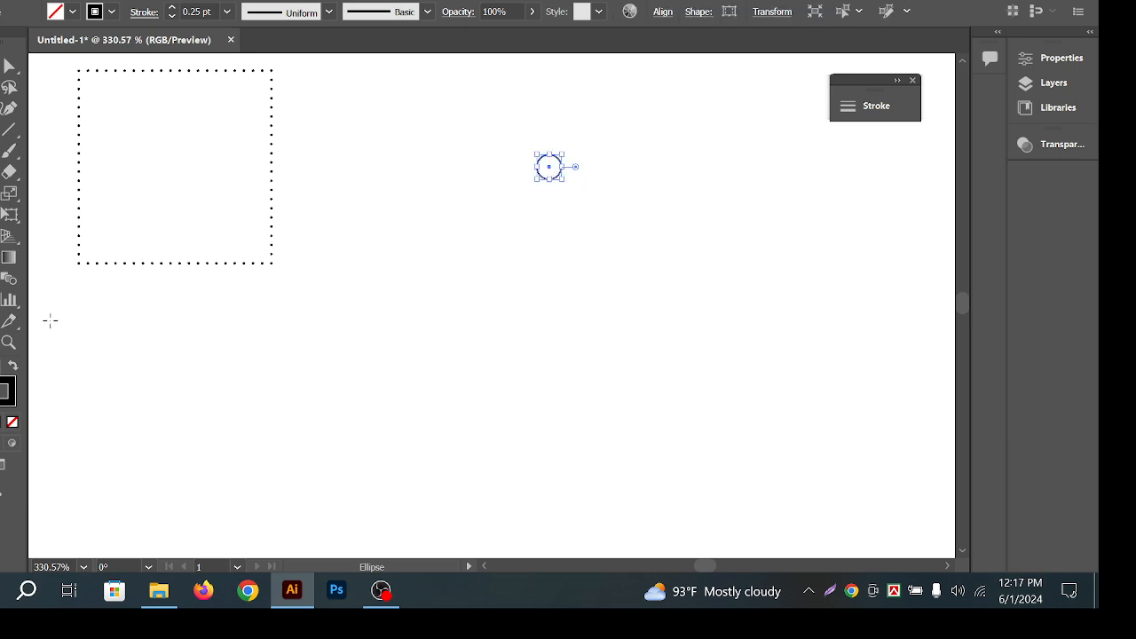
left_click(12, 365)
key("v")
left_click(624, 229)
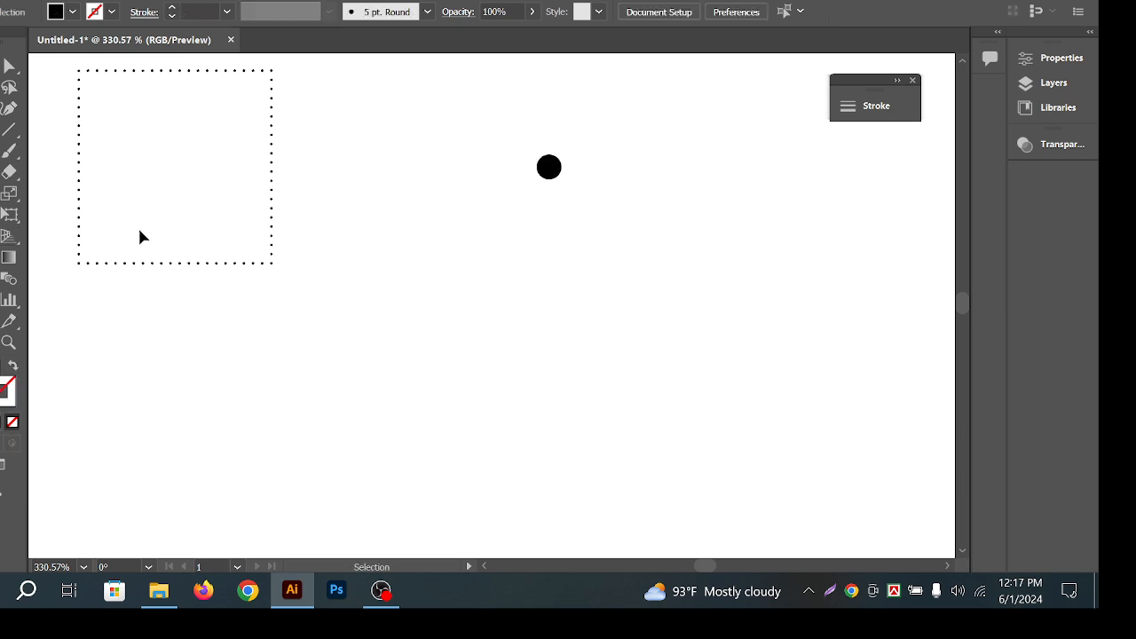
Draw a large circle around the dot as an unfilled black outline.
left_click(3, 151)
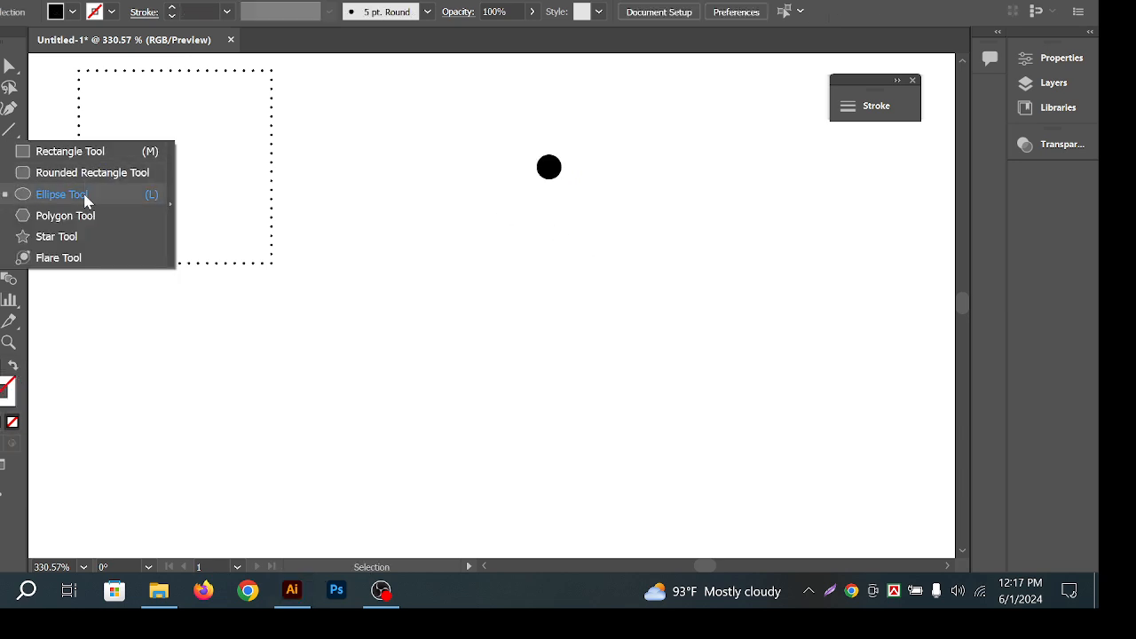
left_click(86, 201)
left_click_drag(555, 232, 622, 334)
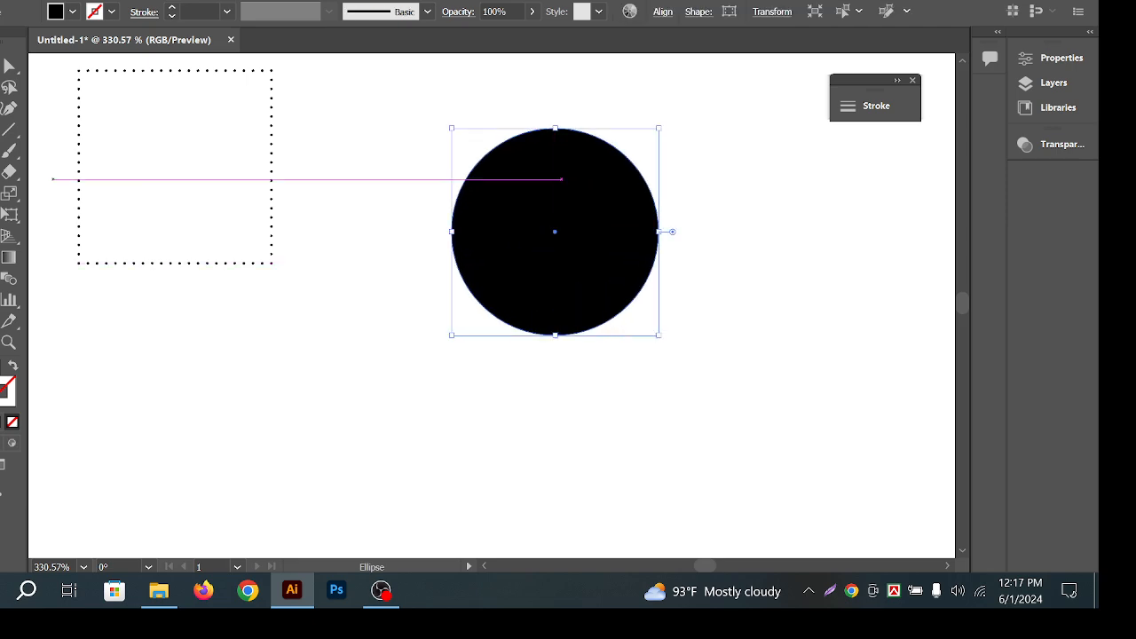
left_click(11, 364)
left_click(334, 366)
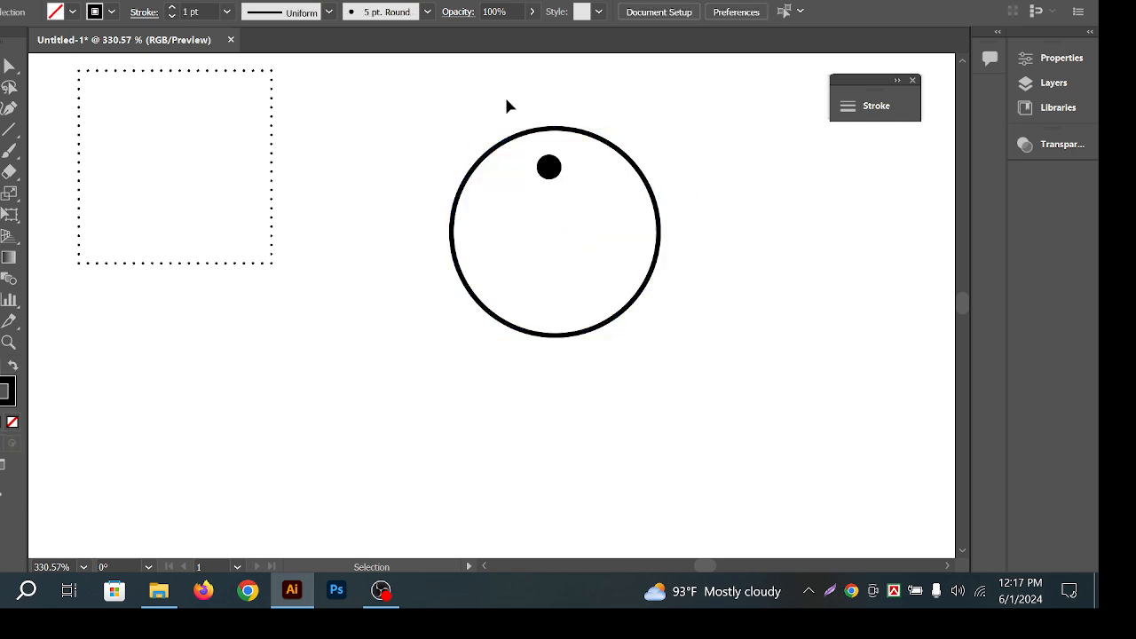
Centre the circle and dot horizontally with Horizontal Align Center.
left_click_drag(506, 106, 613, 325)
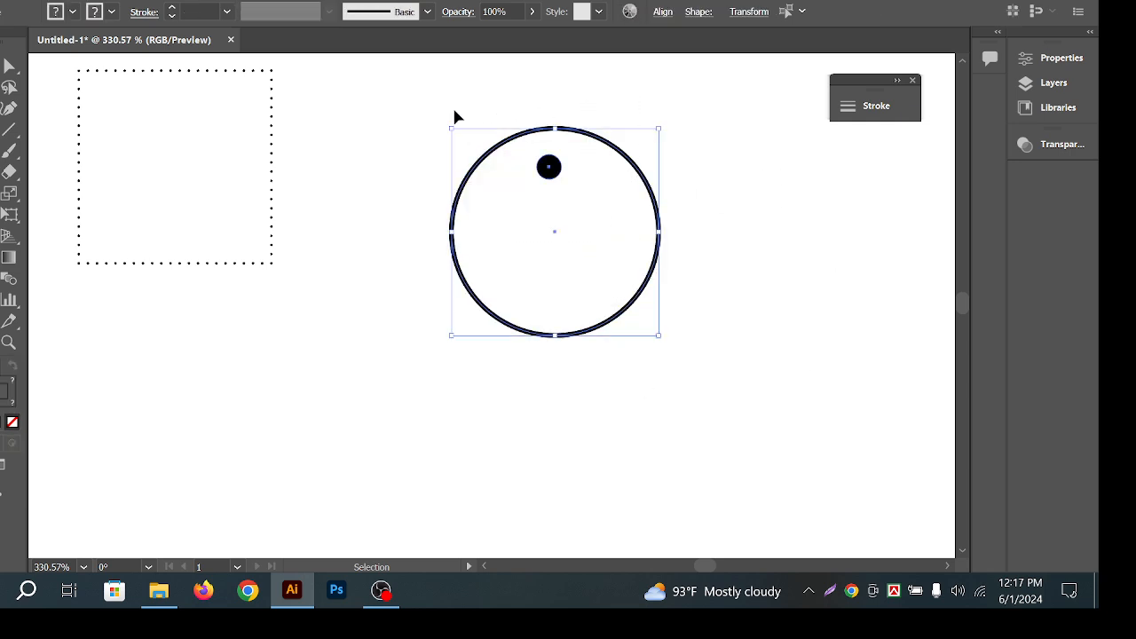
left_click(664, 12)
left_click(506, 63)
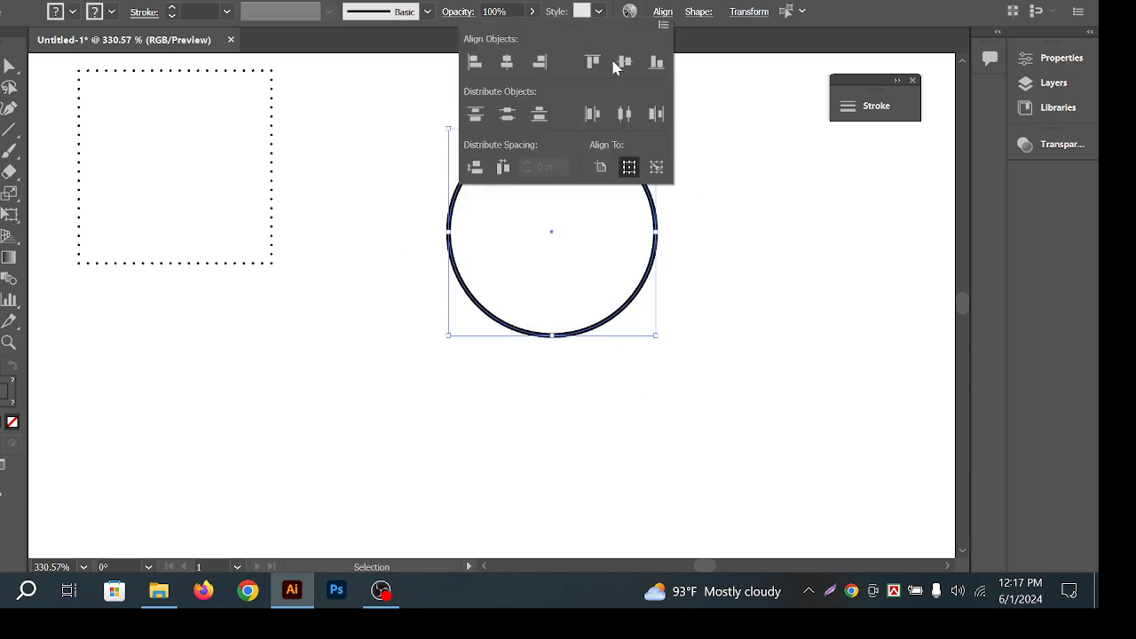
left_click(735, 187)
left_click_drag(500, 94, 559, 127)
left_click(729, 197)
Zoom in and check the black dot sitting on the ring's top edge.
scroll(550, 158, "up", 1)
scroll(568, 122, "up", 1)
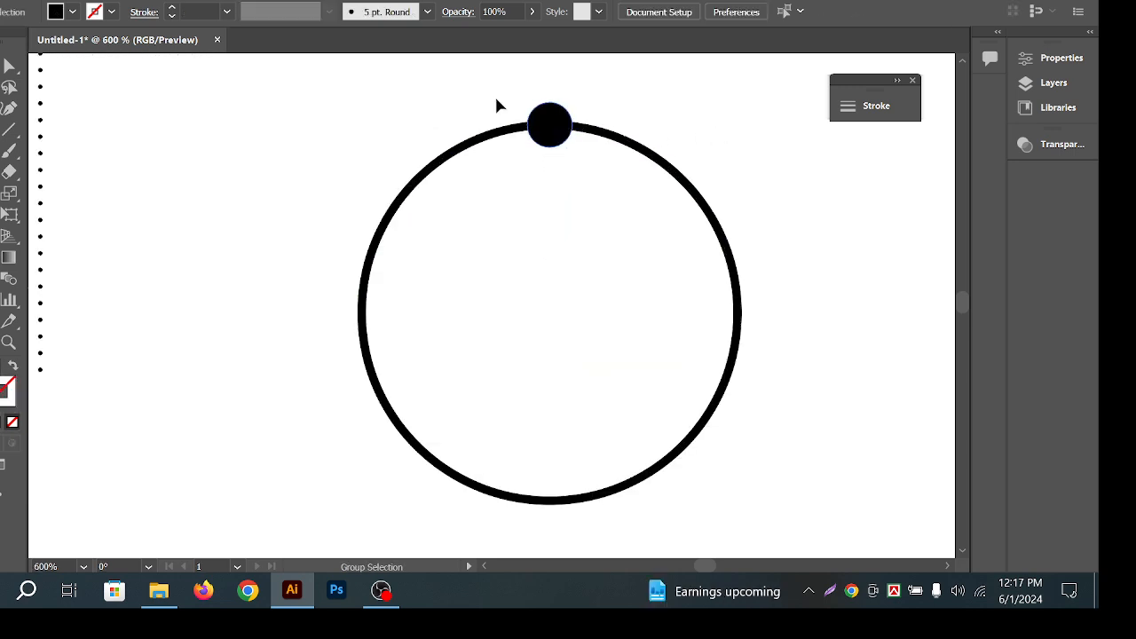
left_click_drag(496, 98, 678, 168)
left_click(613, 128)
scroll(555, 112, "up", 2)
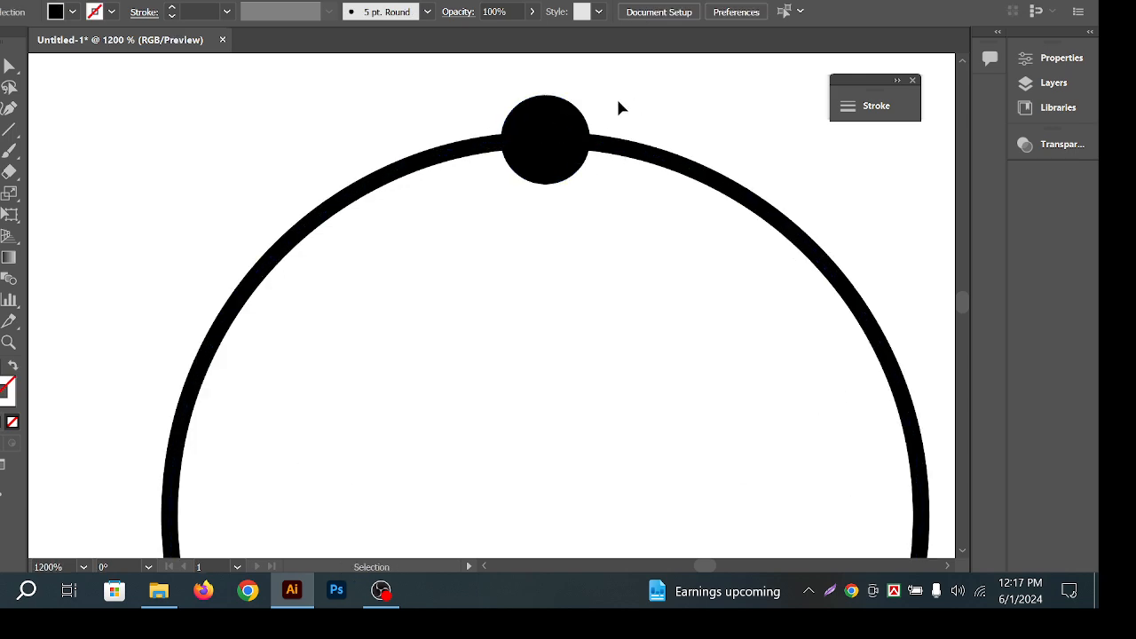
left_click(582, 119)
left_click(510, 197)
Select the ring on its own and zoom in closer on it.
scroll(568, 178, "down", 5)
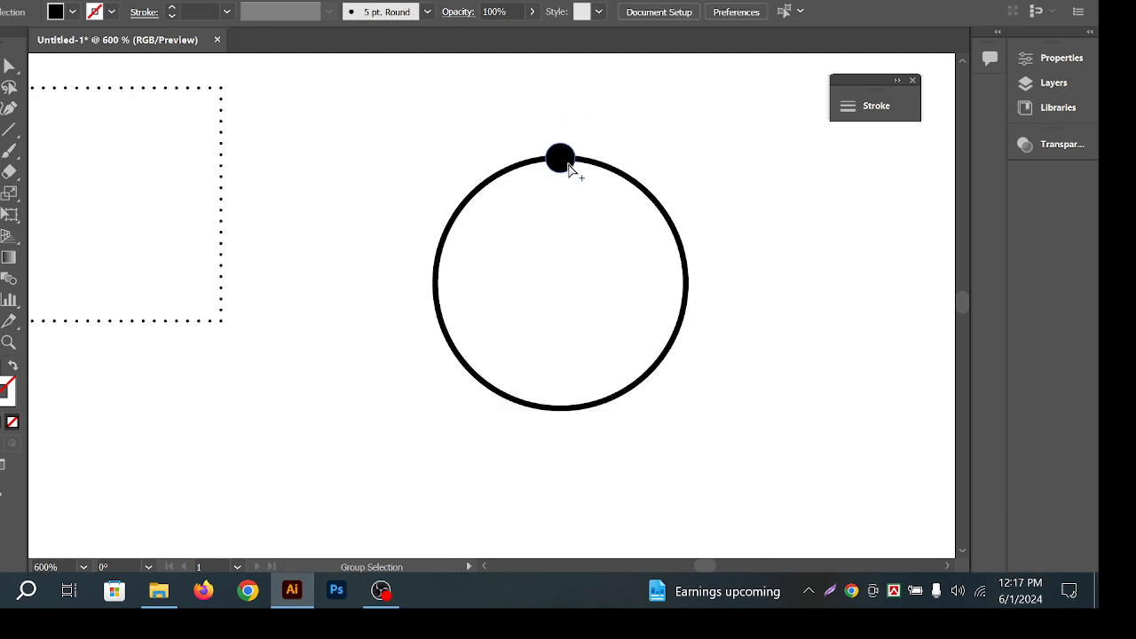
scroll(560, 197, "up", 1)
key("v")
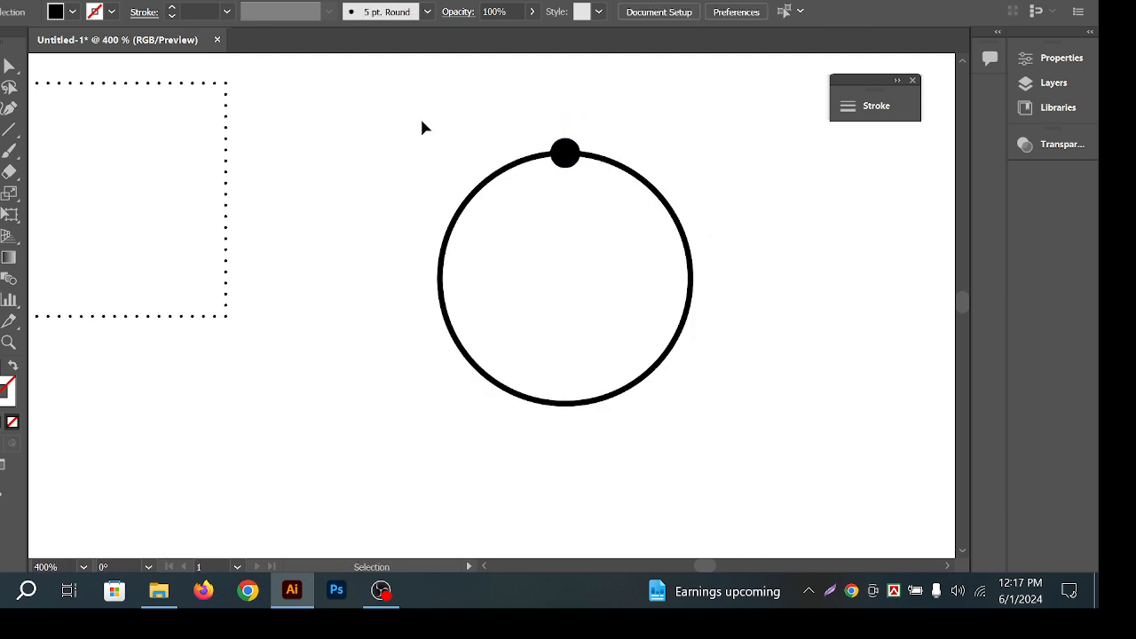
left_click_drag(444, 113, 721, 364)
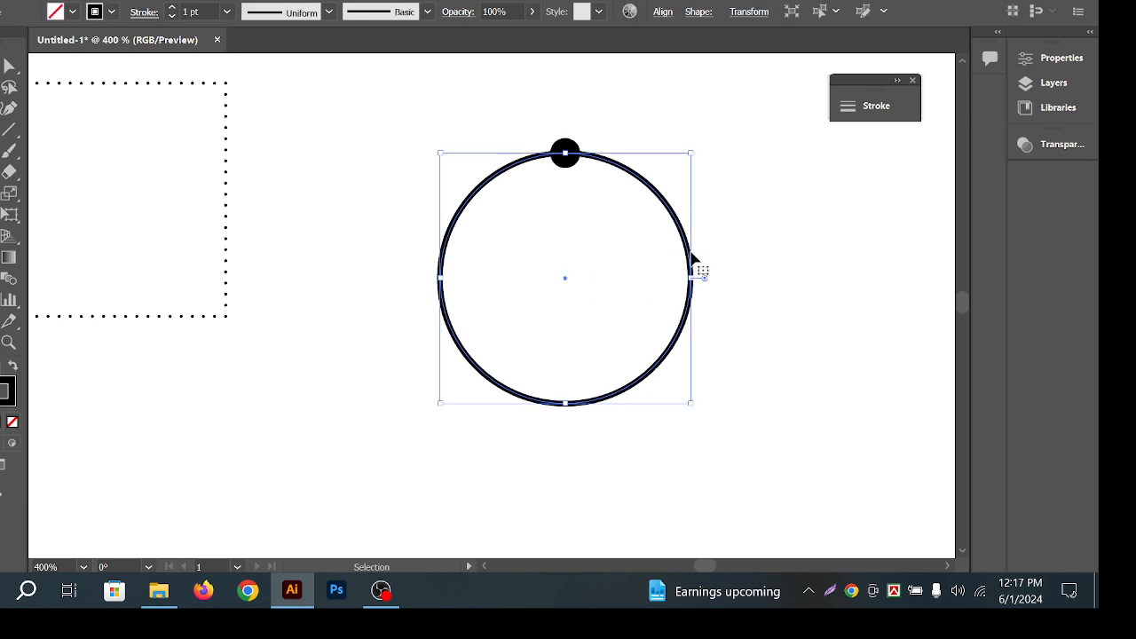
left_click(397, 245)
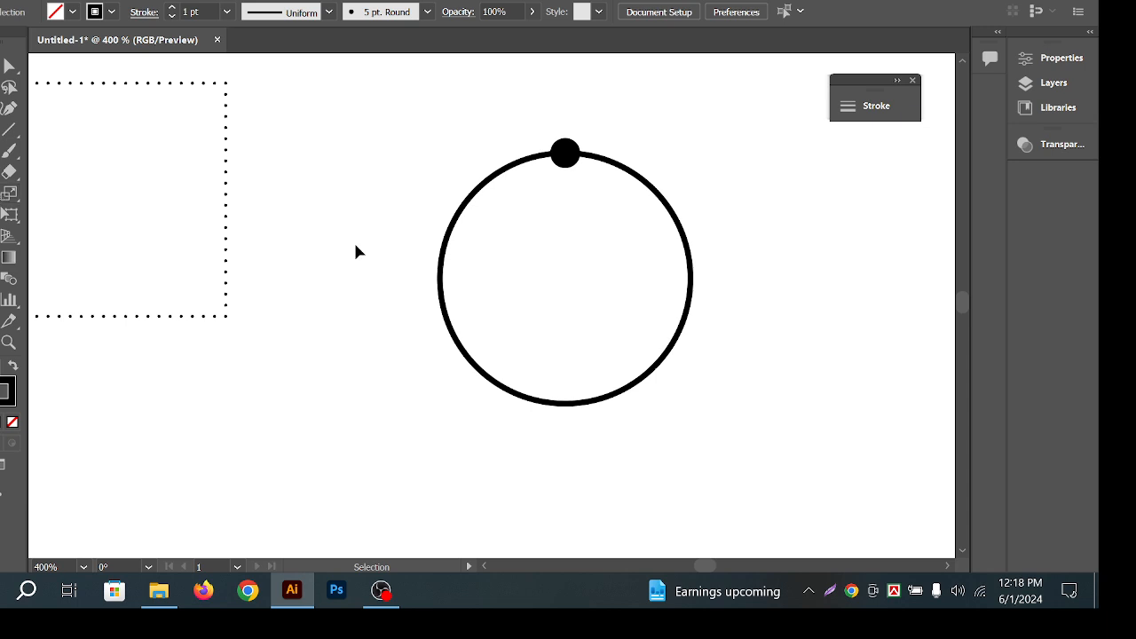
left_click_drag(791, 266, 658, 311)
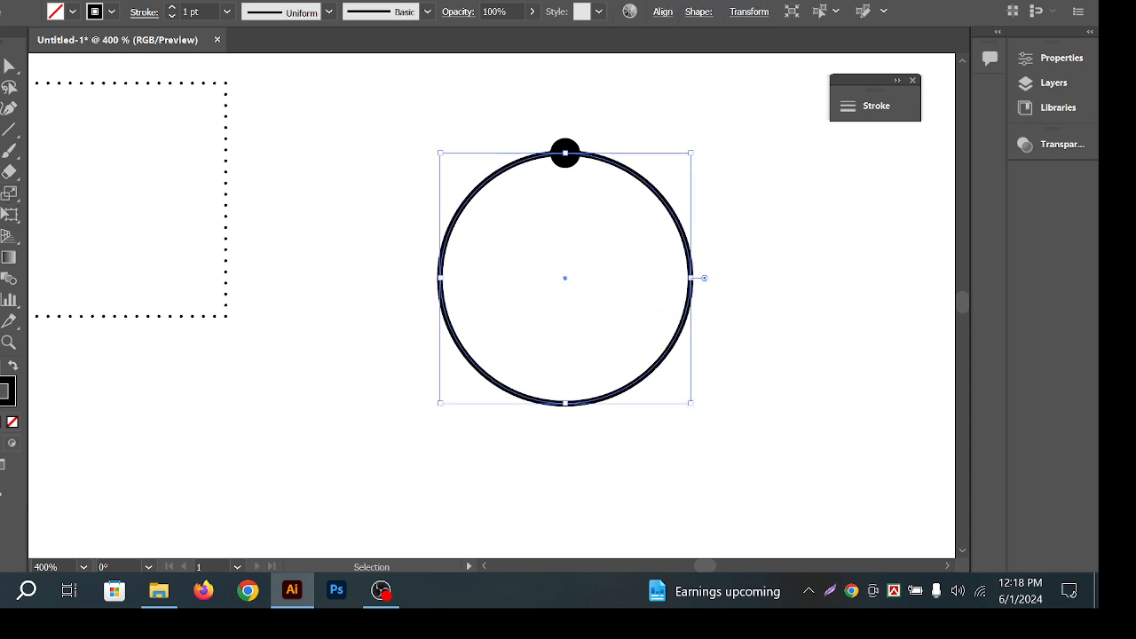
key("l")
key("ctrl+plus")
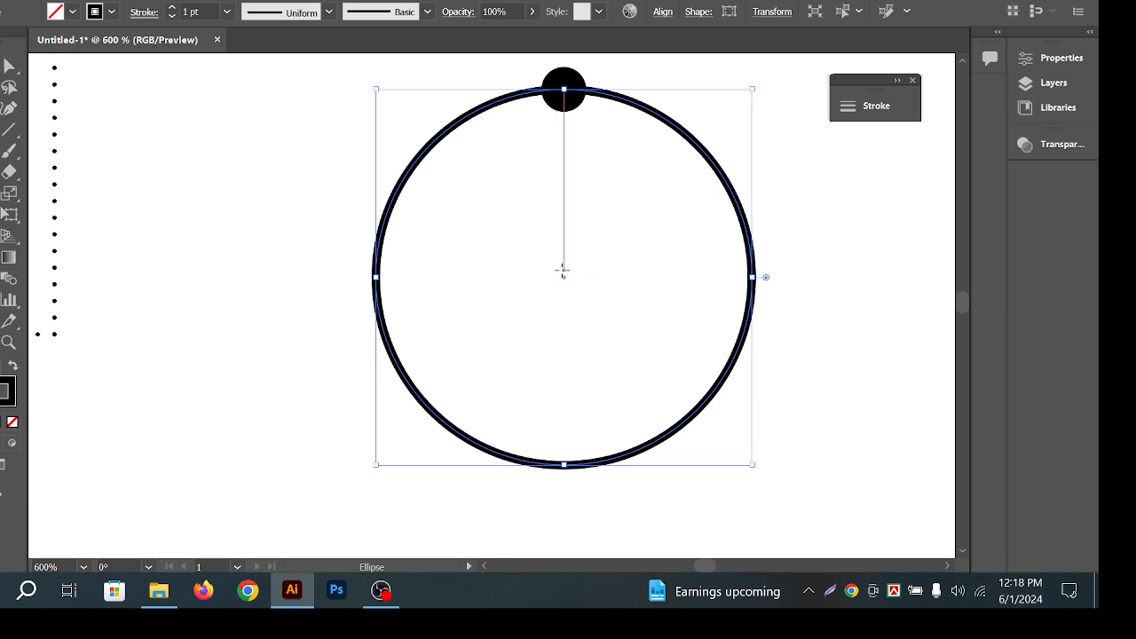
Zoom into the ring's centre and snap a tiny circle onto its centre point.
key("ctrl+plus")
key("ctrl+plus")
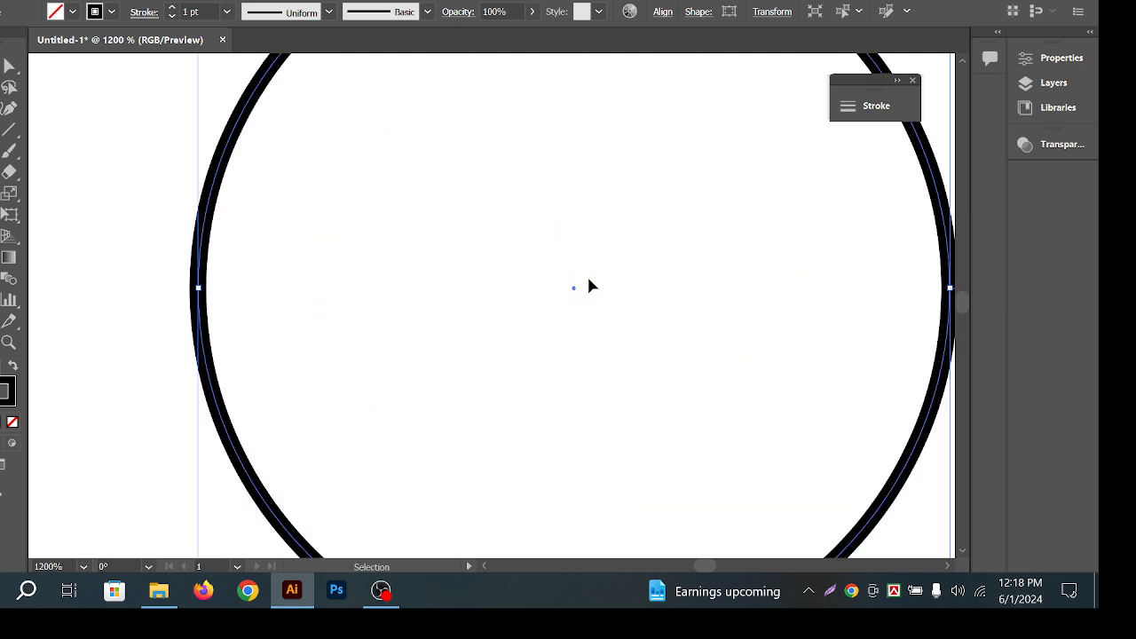
key("ctrl+plus")
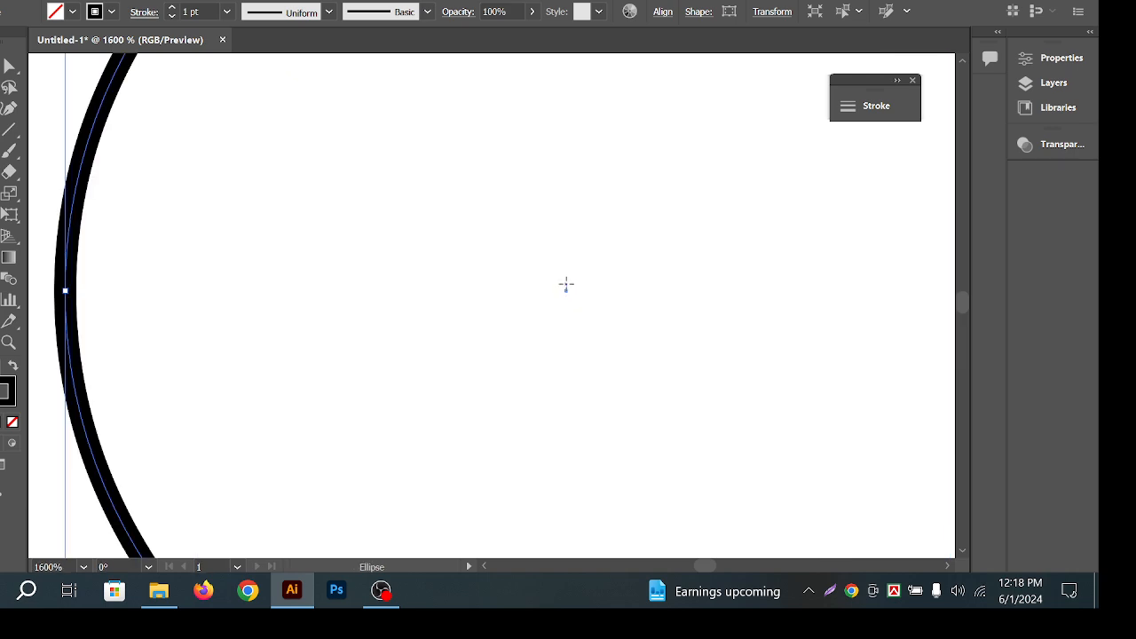
left_click_drag(567, 284, 578, 293)
key("Down")
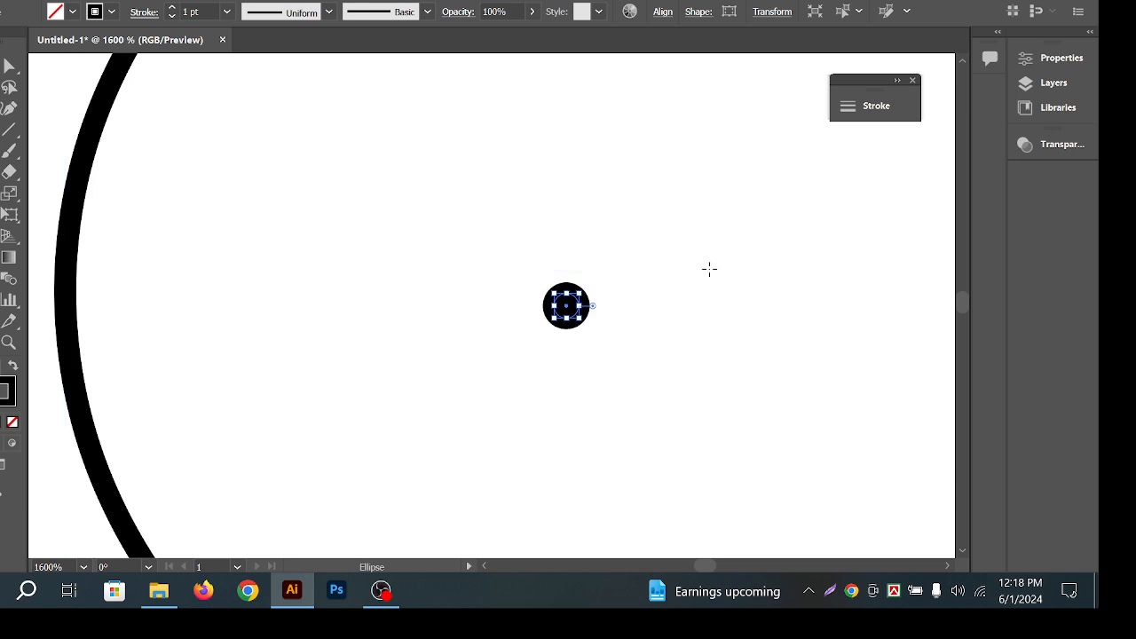
key("v")
left_click(786, 222)
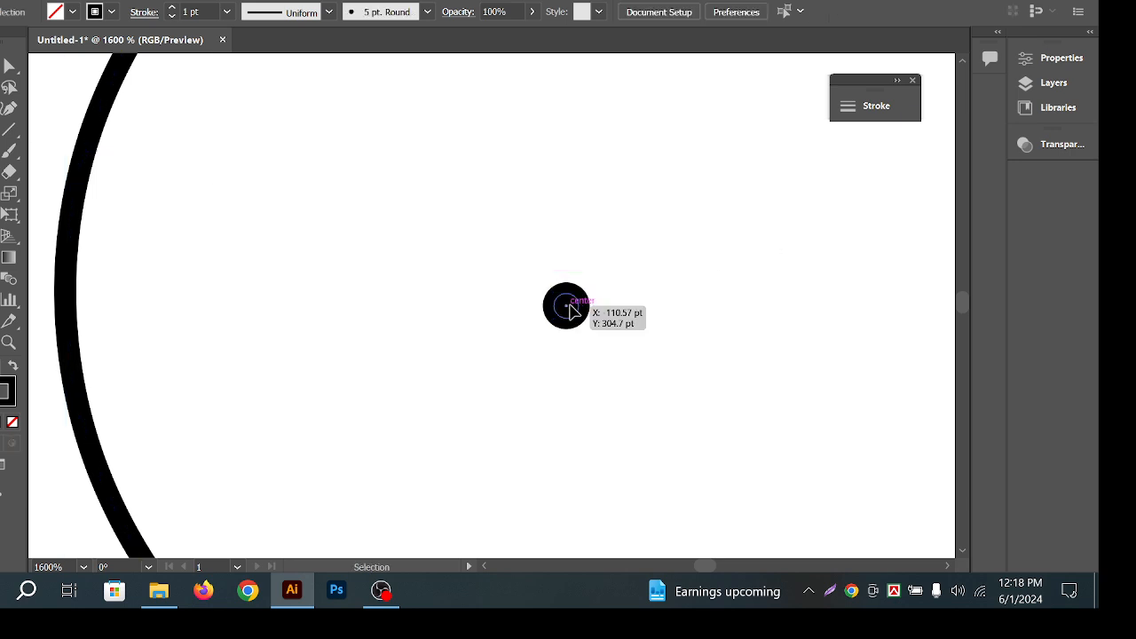
mouse_move(572, 308)
left_mouse_down()
mouse_move(568, 291)
mouse_move(567, 327)
mouse_move(662, 305)
mouse_move(576, 311)
left_mouse_up()
Reframe the view and verify the centre dot's placement within the ring.
left_click_drag(491, 270, 674, 377)
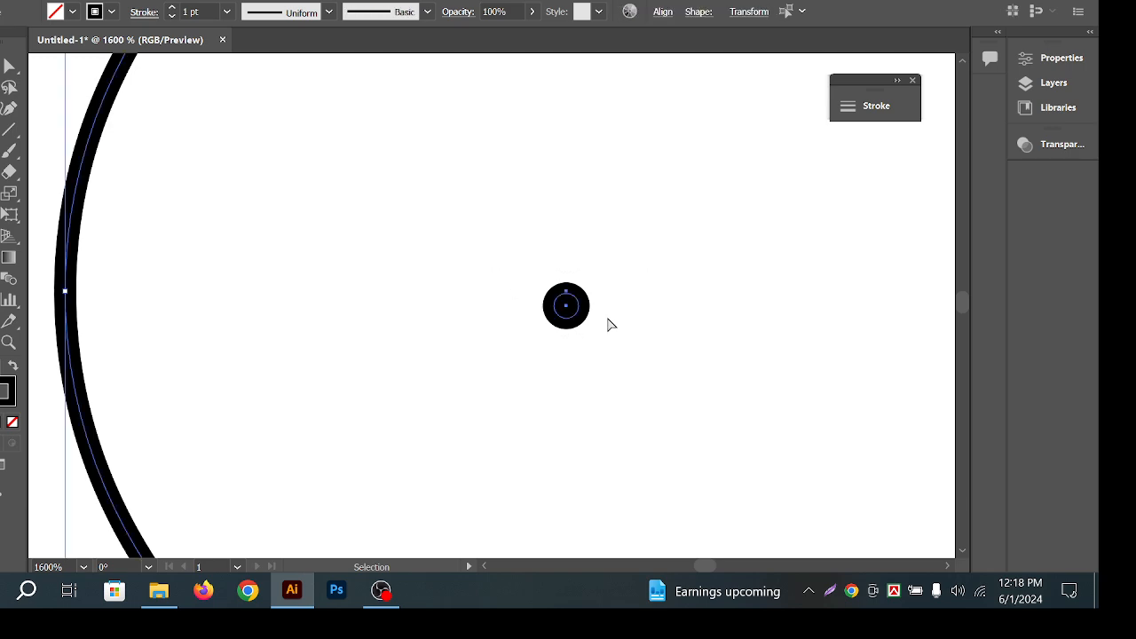
scroll(599, 319, "down", 4)
left_click(660, 297)
scroll(630, 241, "up", 2)
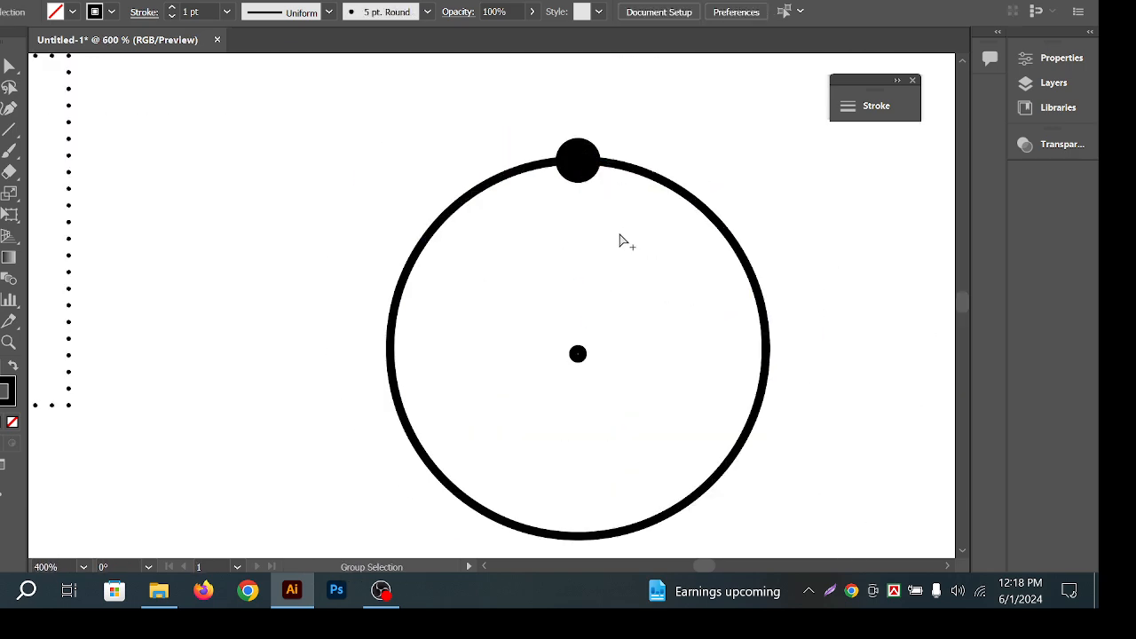
left_click_drag(645, 230, 641, 210)
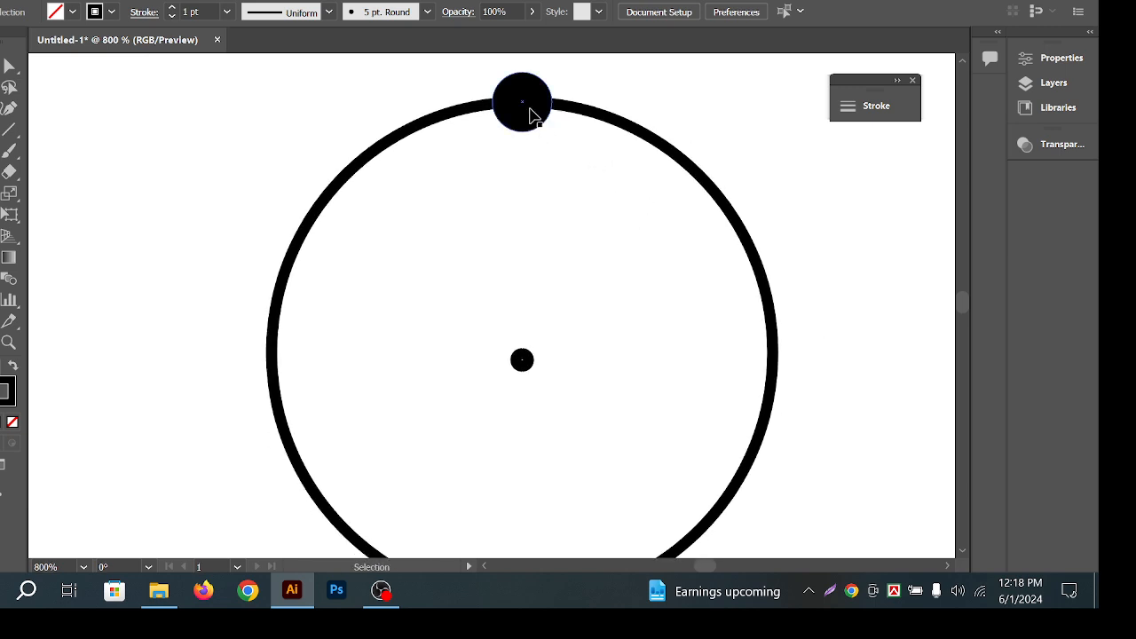
left_click_drag(433, 276, 590, 411)
left_click(600, 412)
left_click(528, 358)
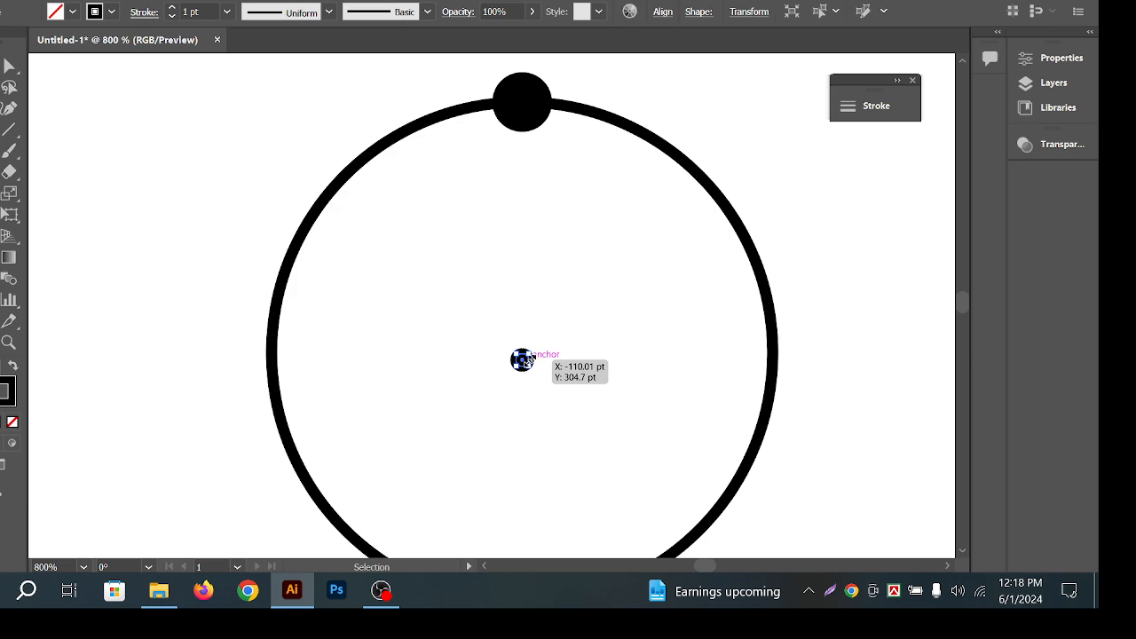
left_click(583, 326)
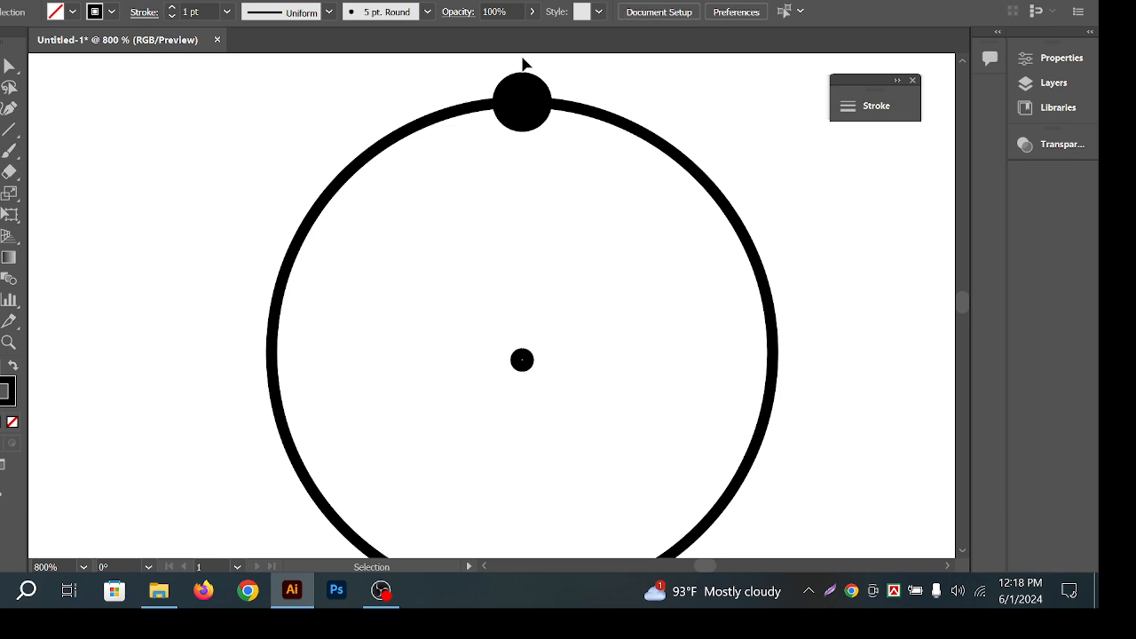
key("space")
left_click_drag(583, 182, 550, 175)
key("ctrl+space")
left_click_drag(716, 214, 693, 210)
mouse_move(693, 210)
left_mouse_down()
mouse_move(670, 205)
mouse_move(676, 199)
left_mouse_up()
key("ctrl+space")
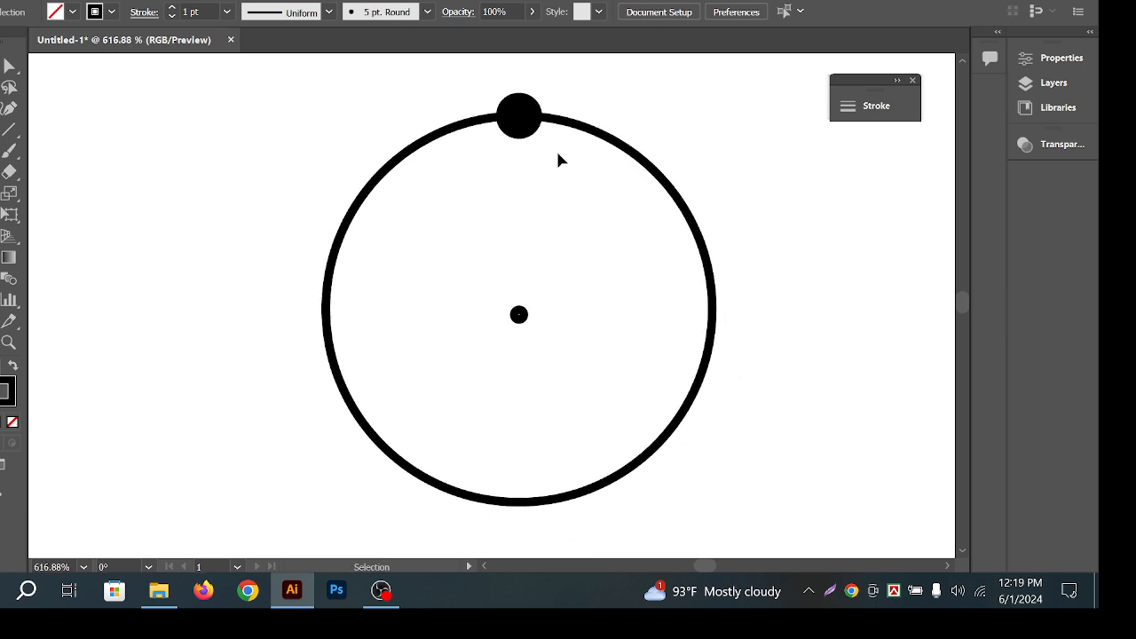
key("space")
left_click_drag(746, 203, 717, 215)
key("ctrl+space")
key("space")
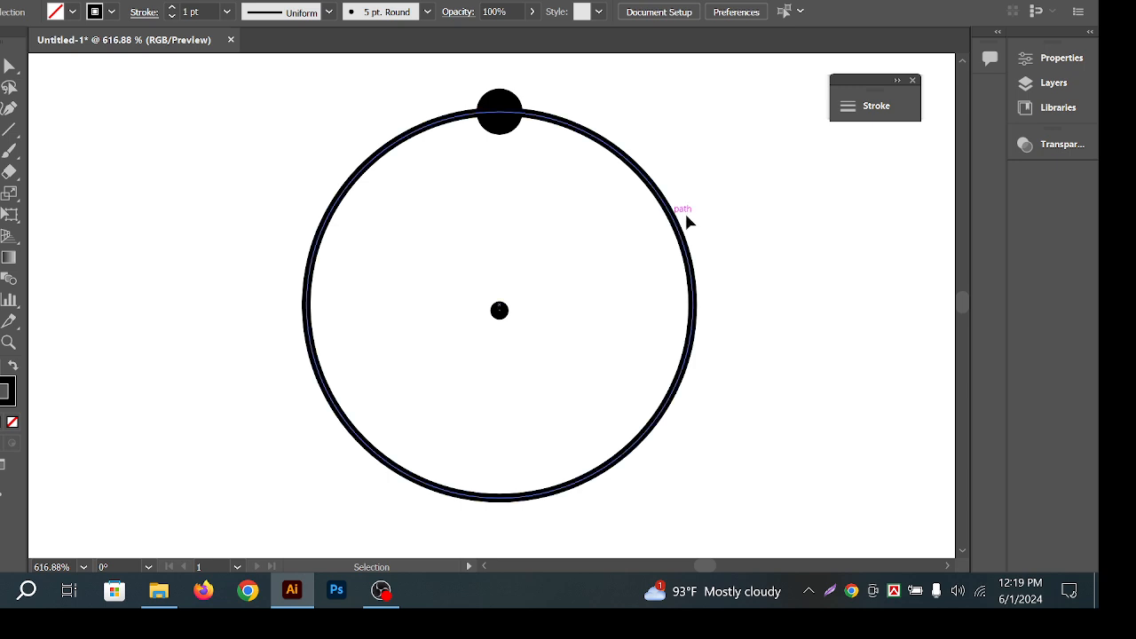
key("space")
left_click_drag(550, 218, 543, 226)
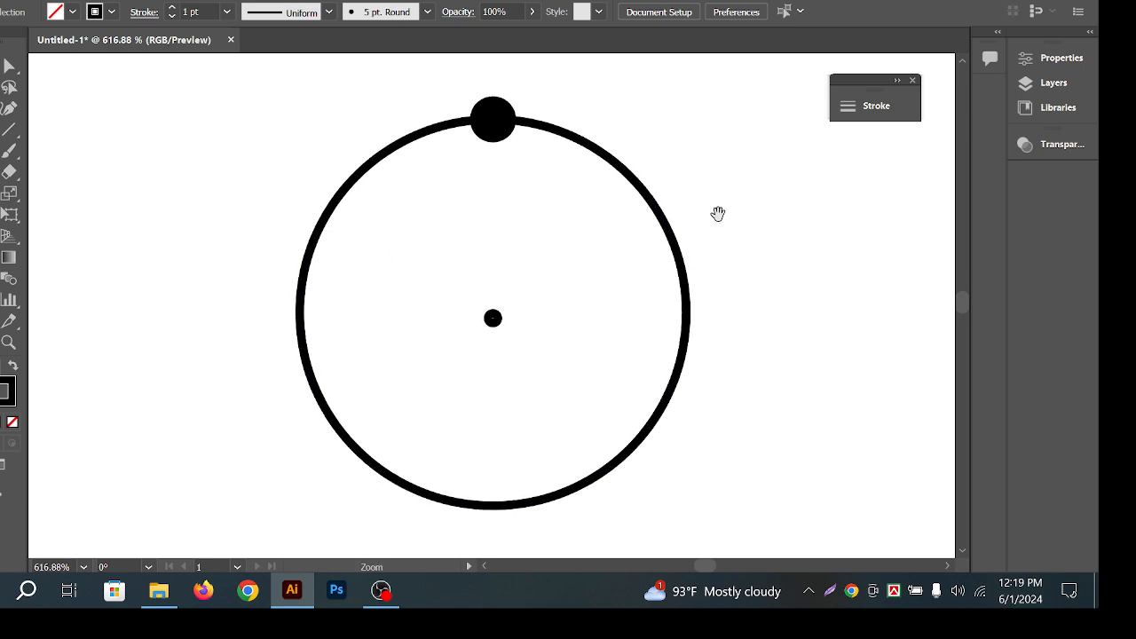
left_click_drag(725, 224, 716, 221)
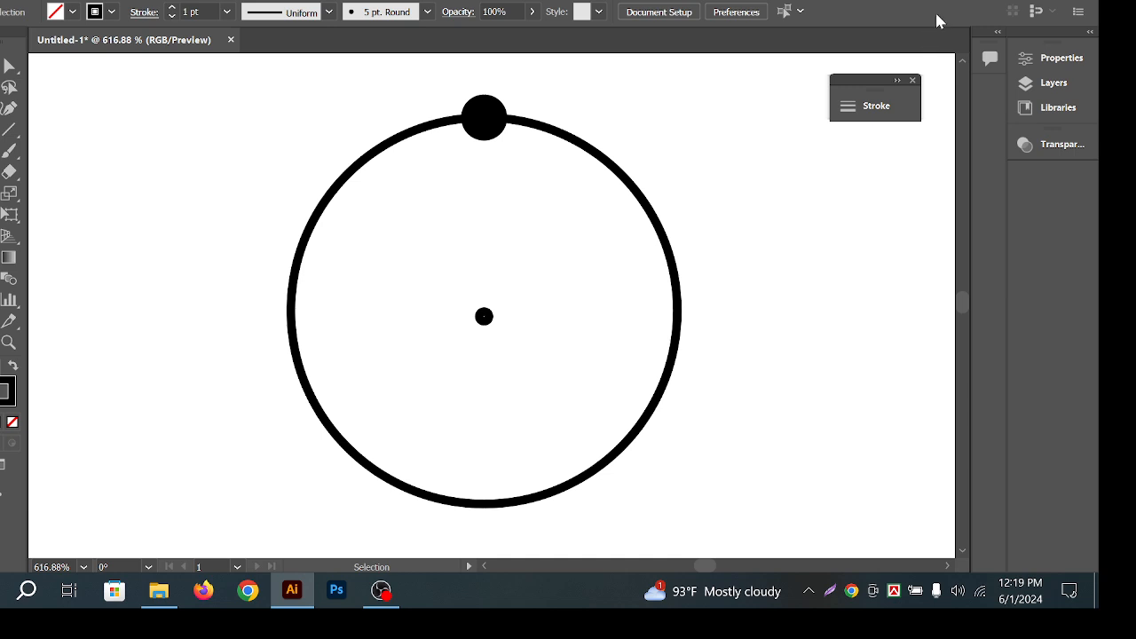
key("space")
left_click_drag(674, 182, 646, 174)
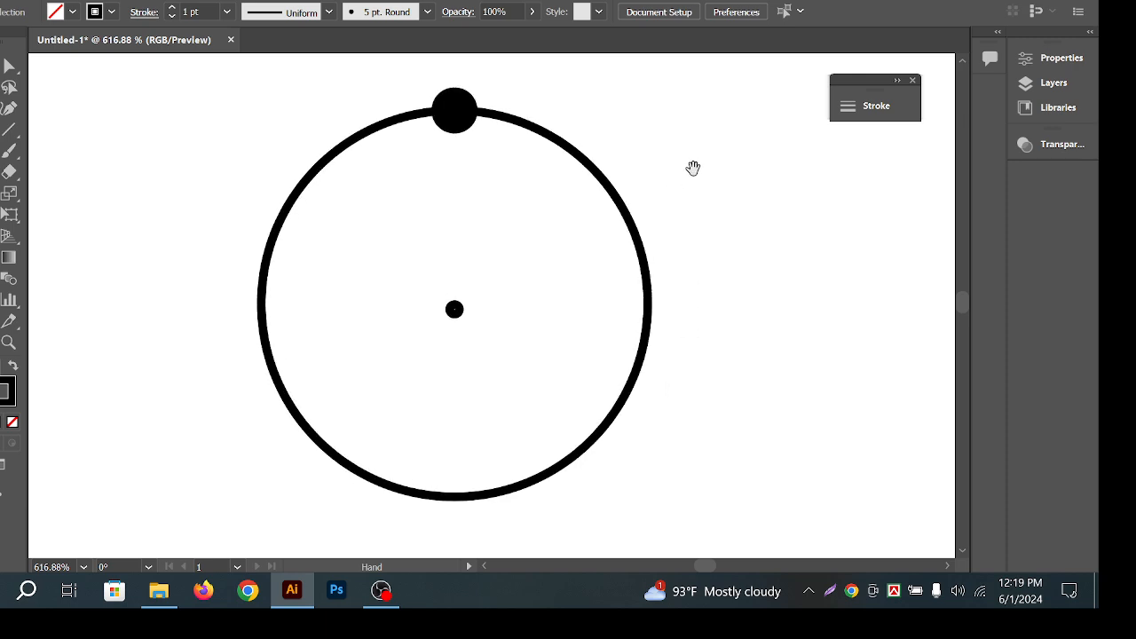
left_click(470, 119)
left_click(452, 104)
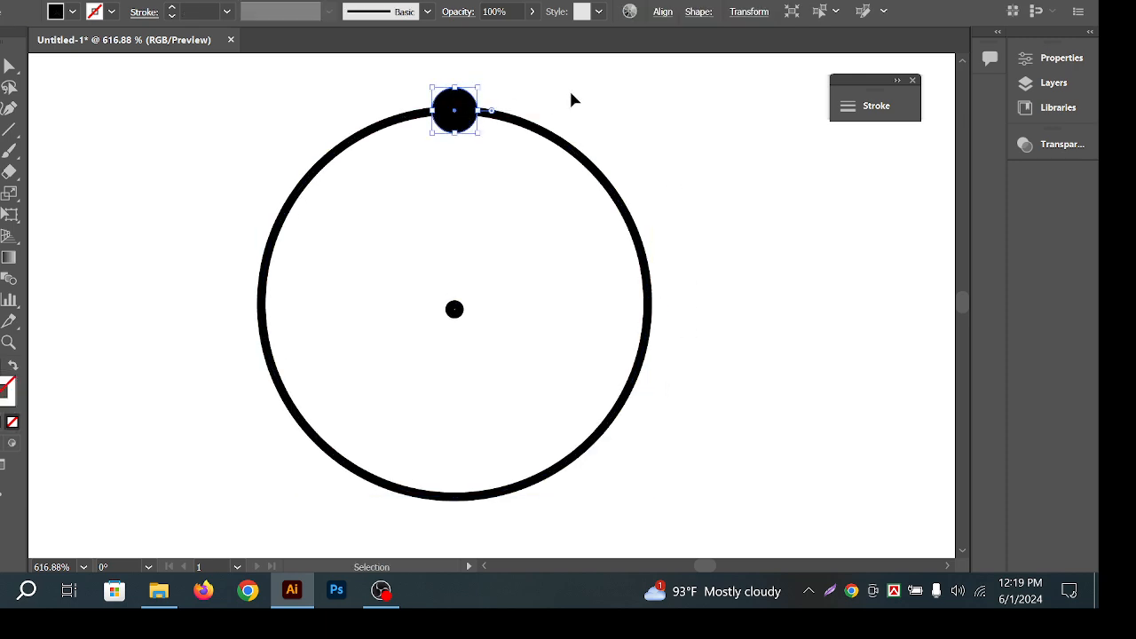
left_click(406, 134)
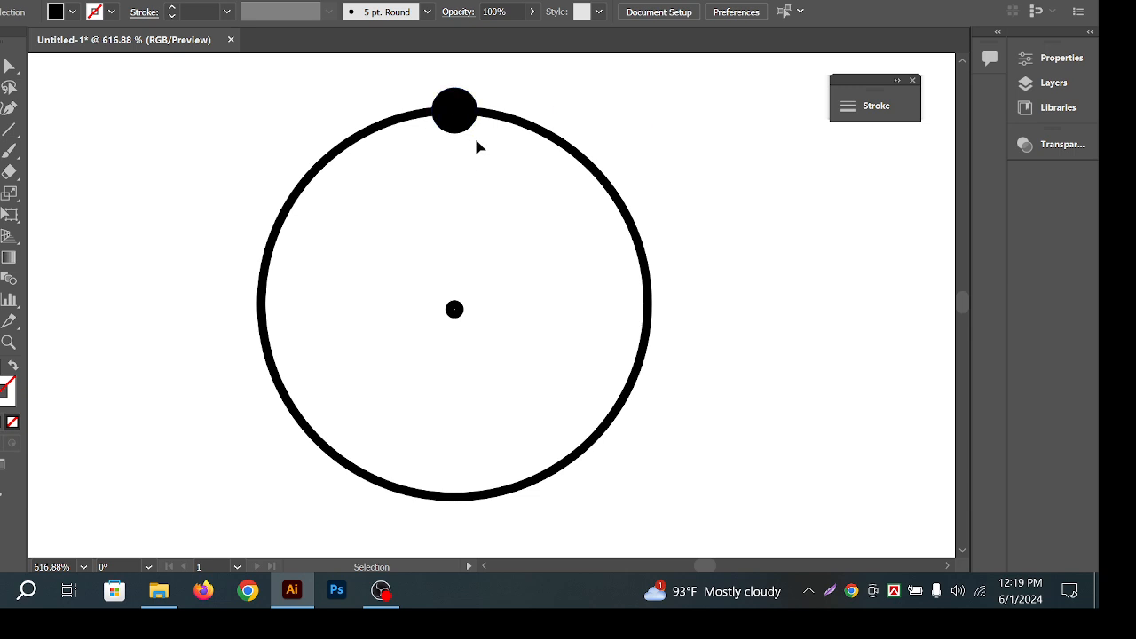
left_click(454, 114)
left_click(742, 157)
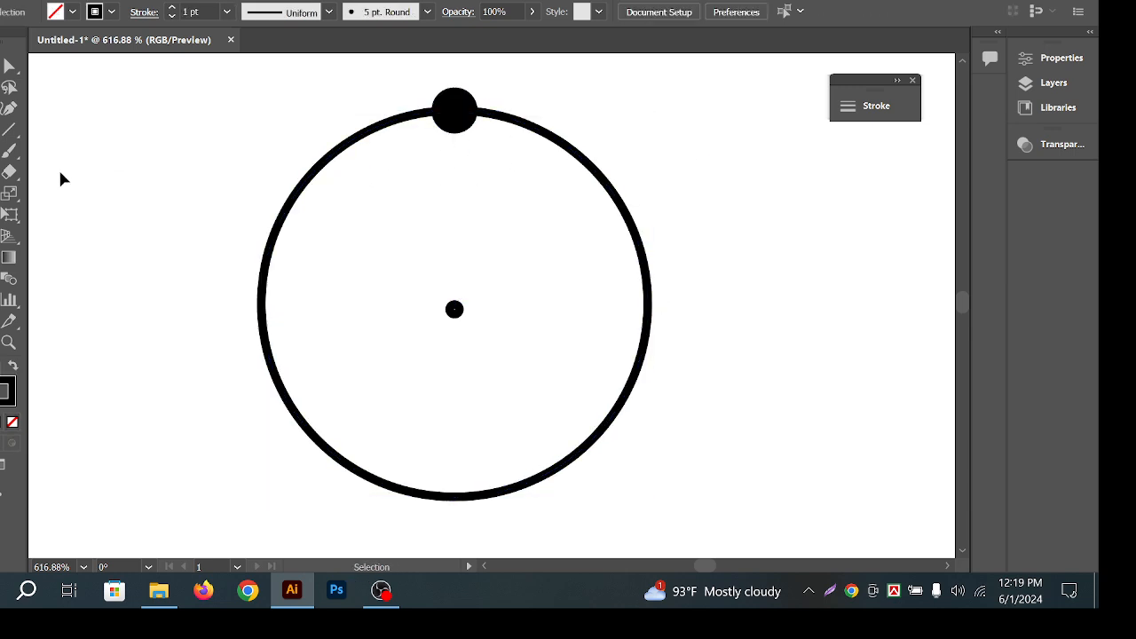
key("r")
key("v")
left_click(462, 117)
key("r")
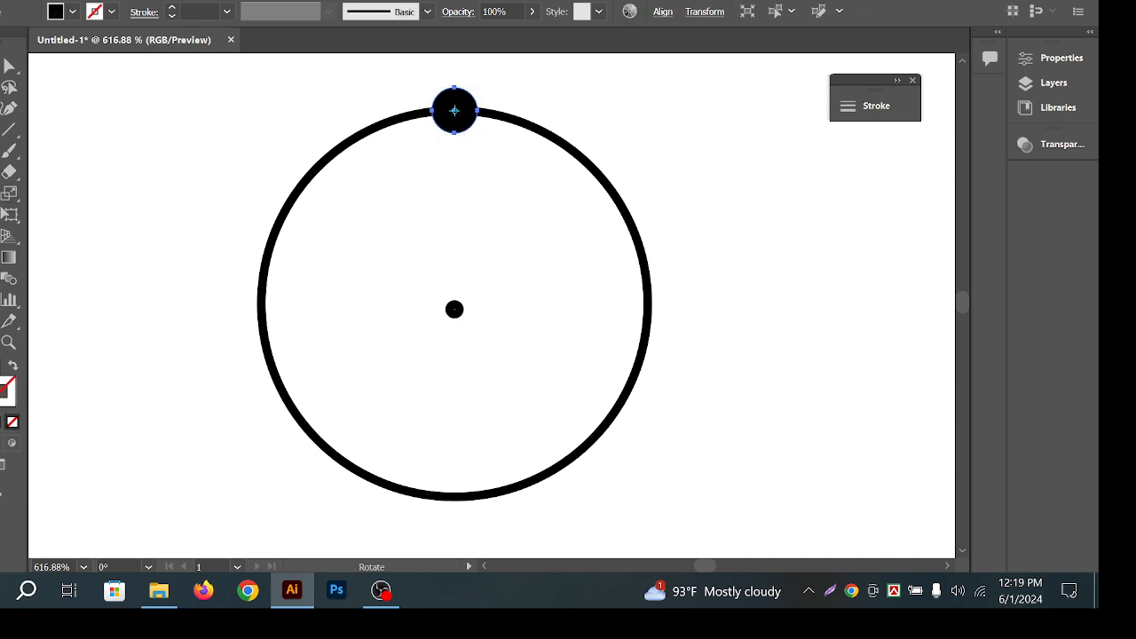
left_click(454, 308)
left_click_drag(484, 118, 527, 156)
key("ctrl+d")
key("ctrl+d")
key("ctrl+d")
key("ctrl+d")
key("ctrl+d")
key("ctrl+d")
key("ctrl+d")
key("ctrl+d")
key("ctrl+d")
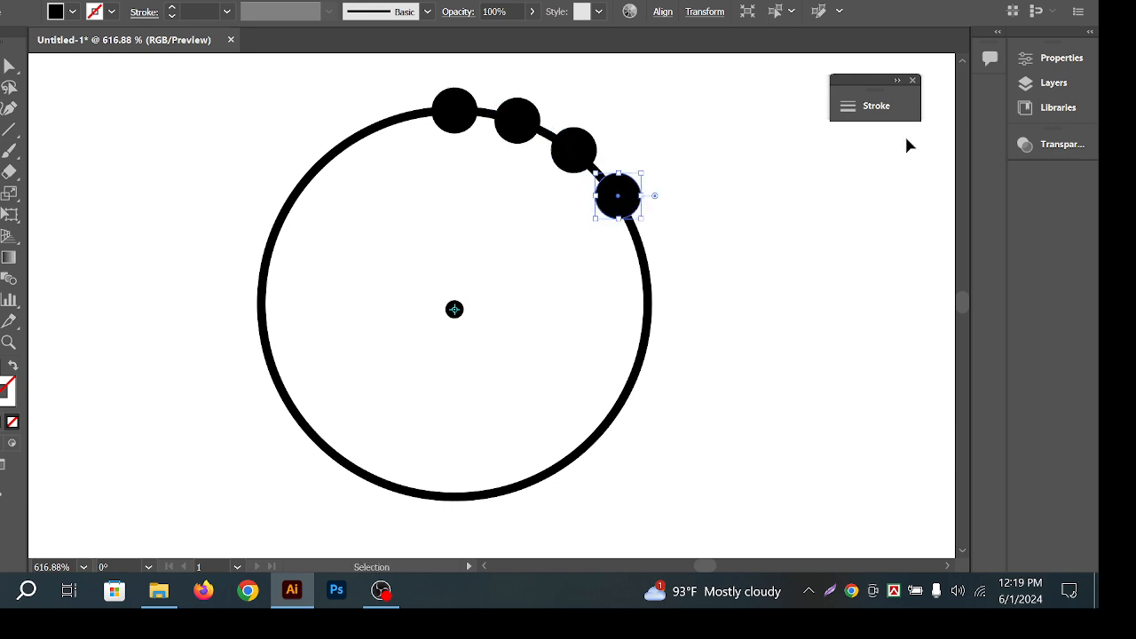
key("ctrl+d")
key("ctrl+d")
key("ctrl+d")
key("ctrl+d")
key("ctrl+d")
key("ctrl+d")
key("ctrl+d")
key("ctrl+d")
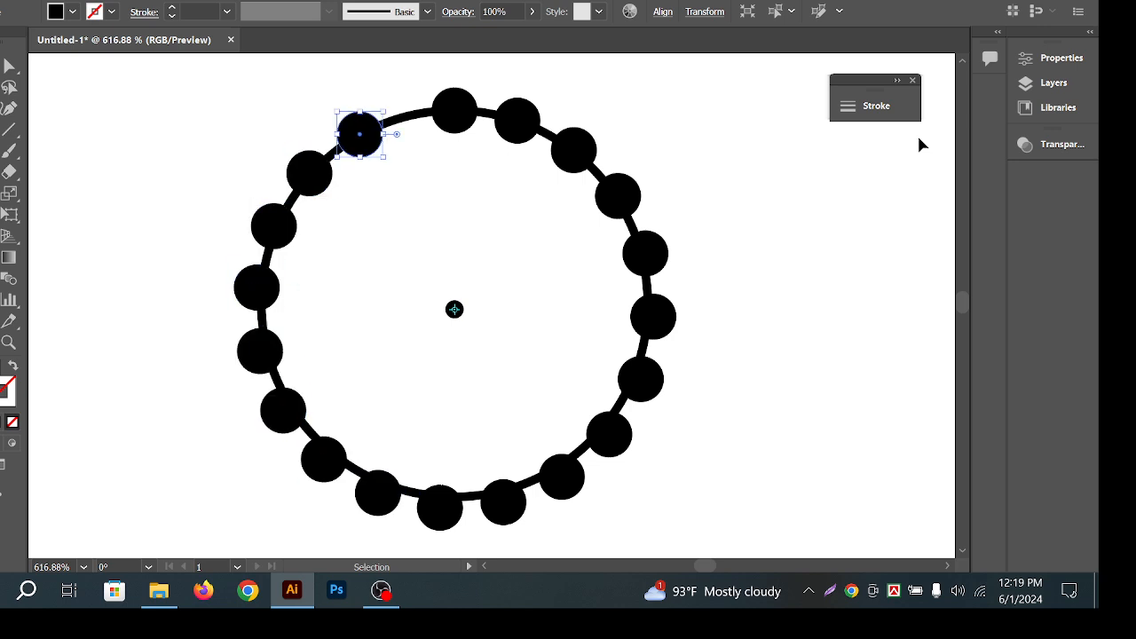
key("ctrl+d")
key("r")
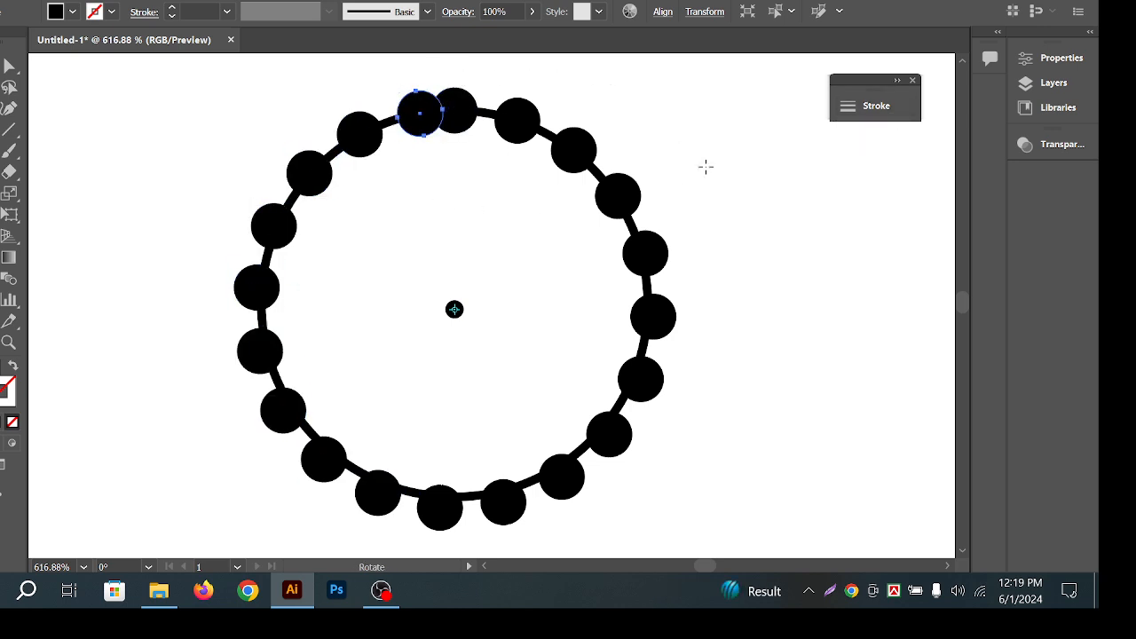
key("ctrl+z")
key("ctrl+z")
key("ctrl+z")
key("ctrl+z")
key("ctrl+z")
key("ctrl+z")
key("ctrl+z")
key("ctrl+z")
key("ctrl+z")
key("ctrl+z")
key("ctrl+z")
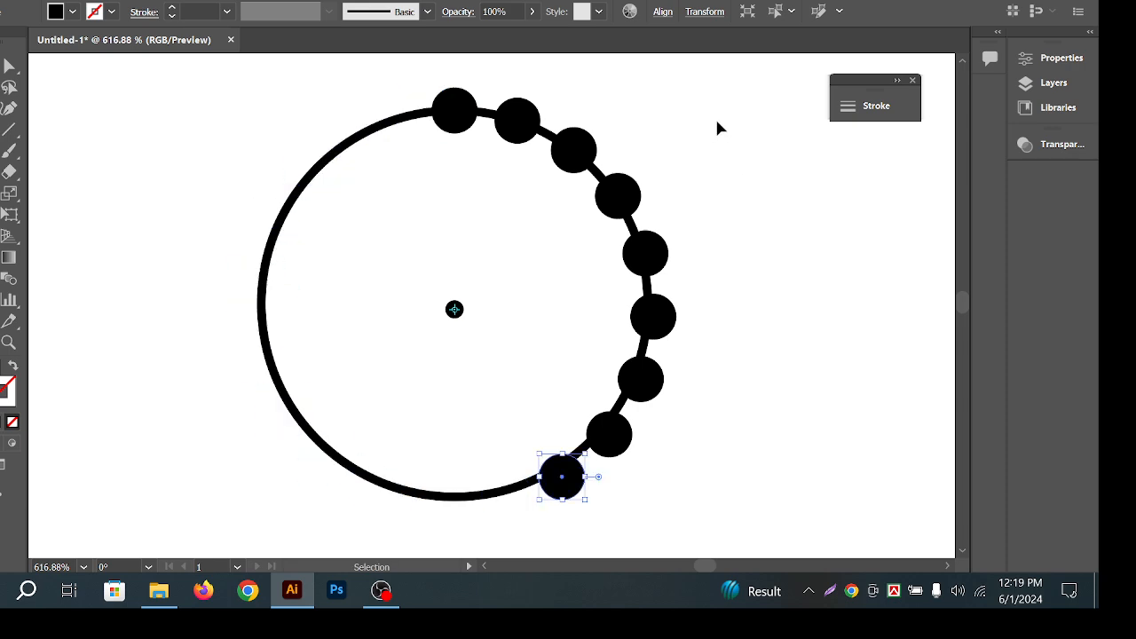
key("ctrl+z")
key("ctrl+z")
key("ctrl+z")
key("ctrl+z")
key("ctrl+z")
key("ctrl+z")
key("ctrl+z")
key("ctrl+z")
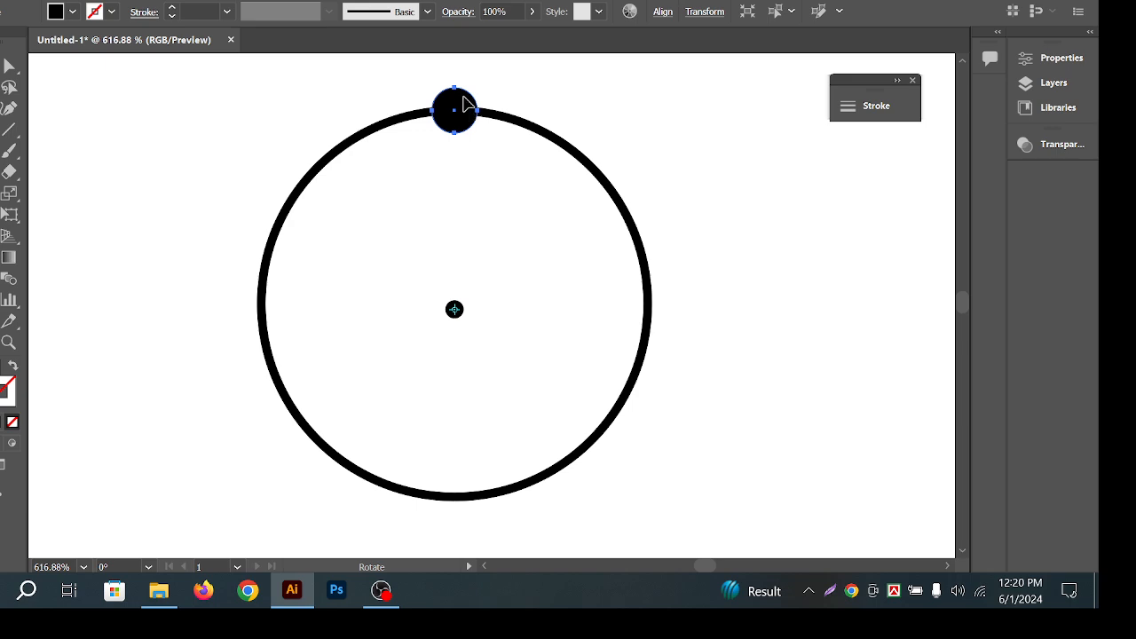
left_click(688, 207, "ctrl+alt")
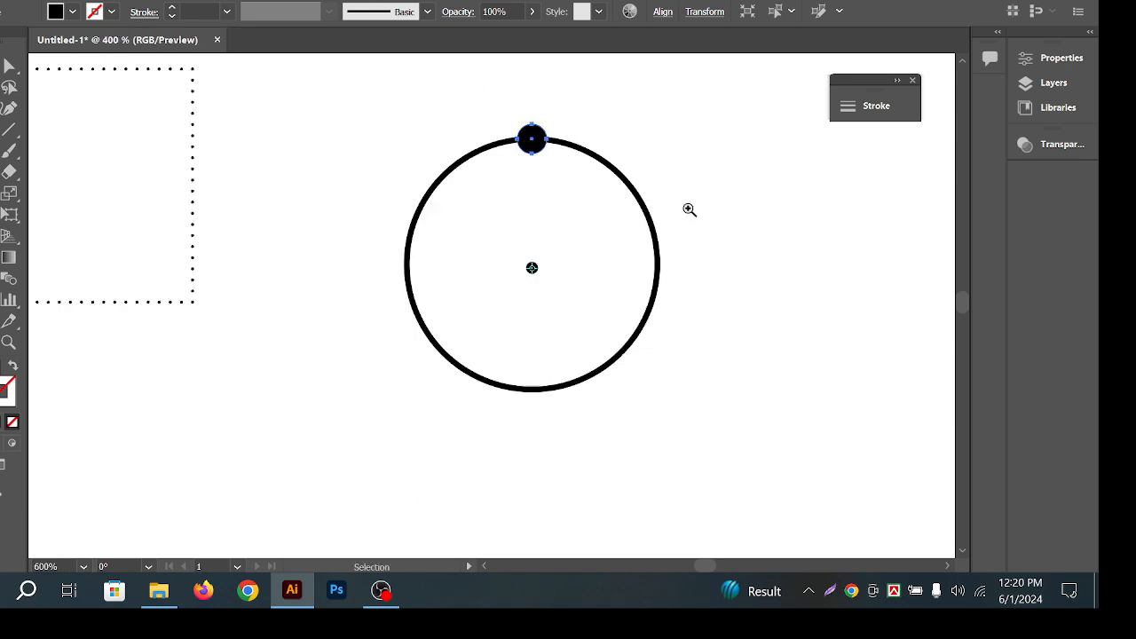
left_click_drag(681, 244, 728, 229)
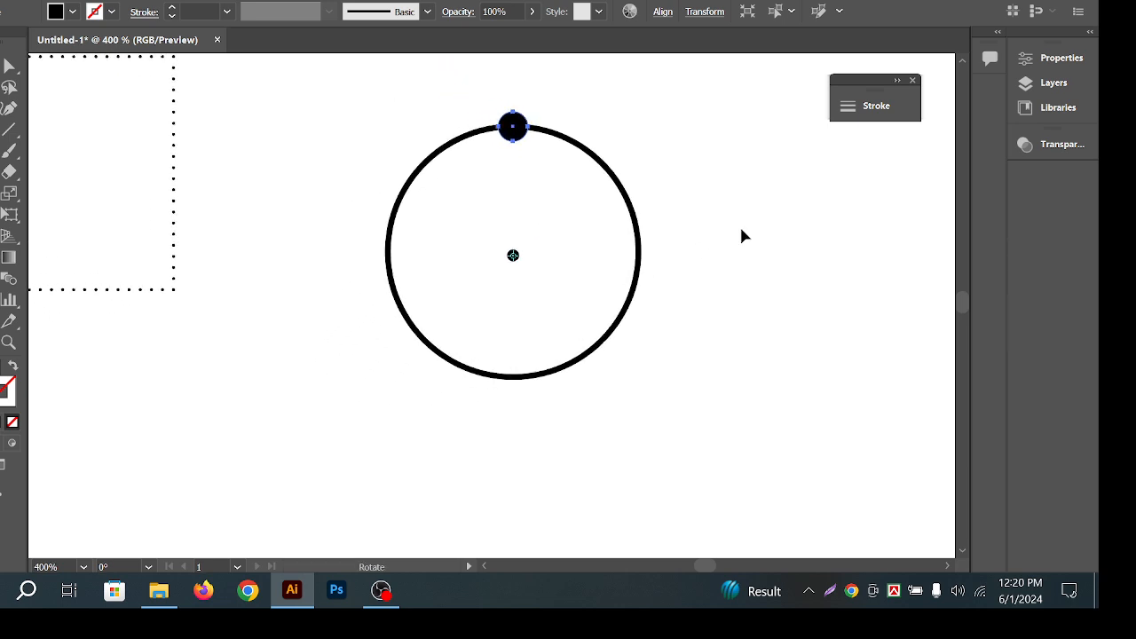
left_click_drag(601, 187, 619, 183)
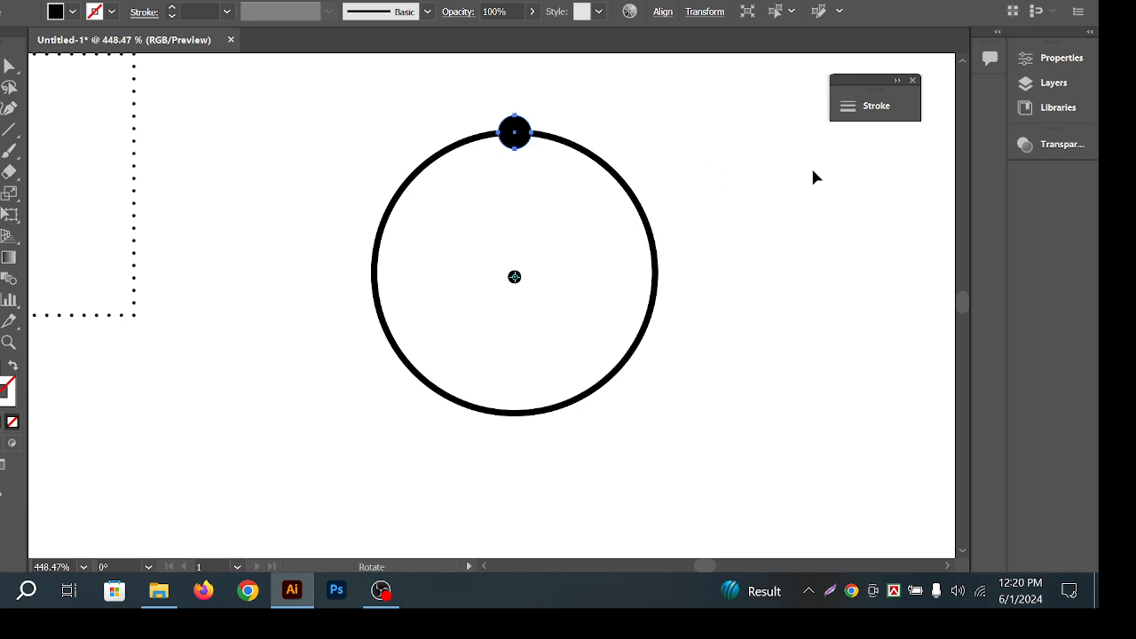
key("z")
left_click(589, 177)
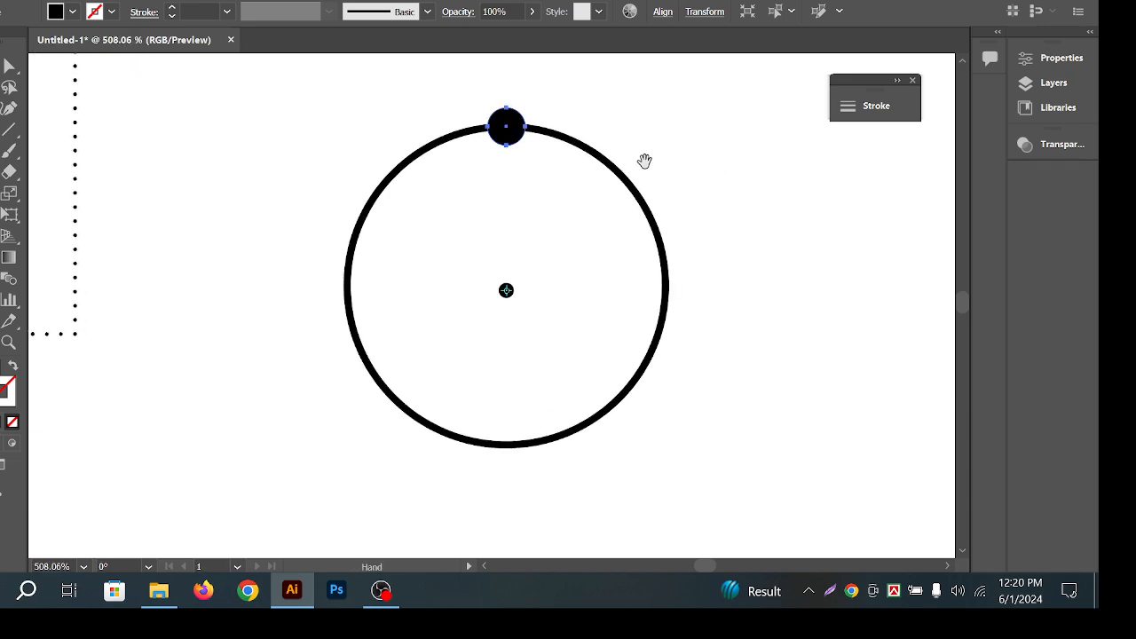
left_click_drag(669, 174, 670, 191)
key("ctrl+space")
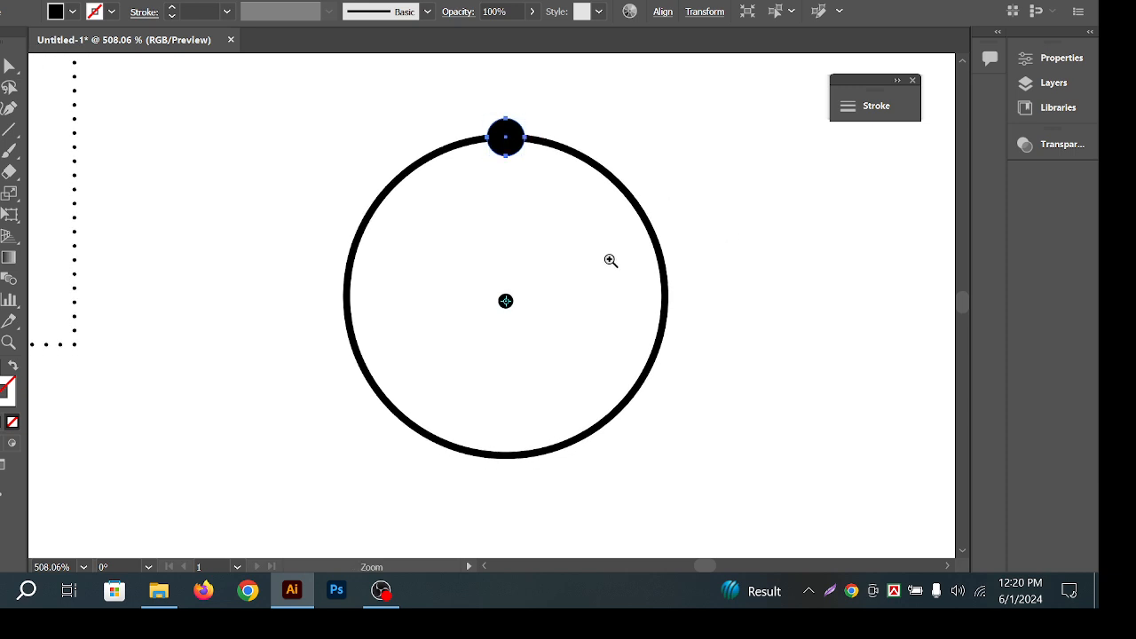
left_click_drag(609, 258, 617, 245)
left_click_drag(726, 241, 732, 244)
left_click(766, 249)
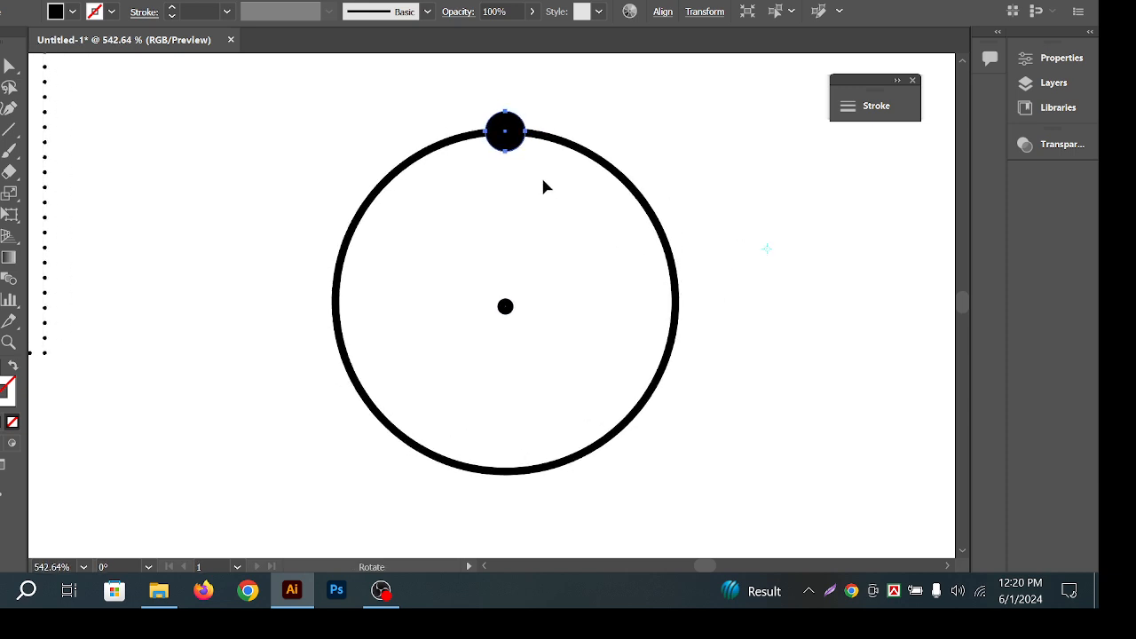
key("v")
left_click(350, 104)
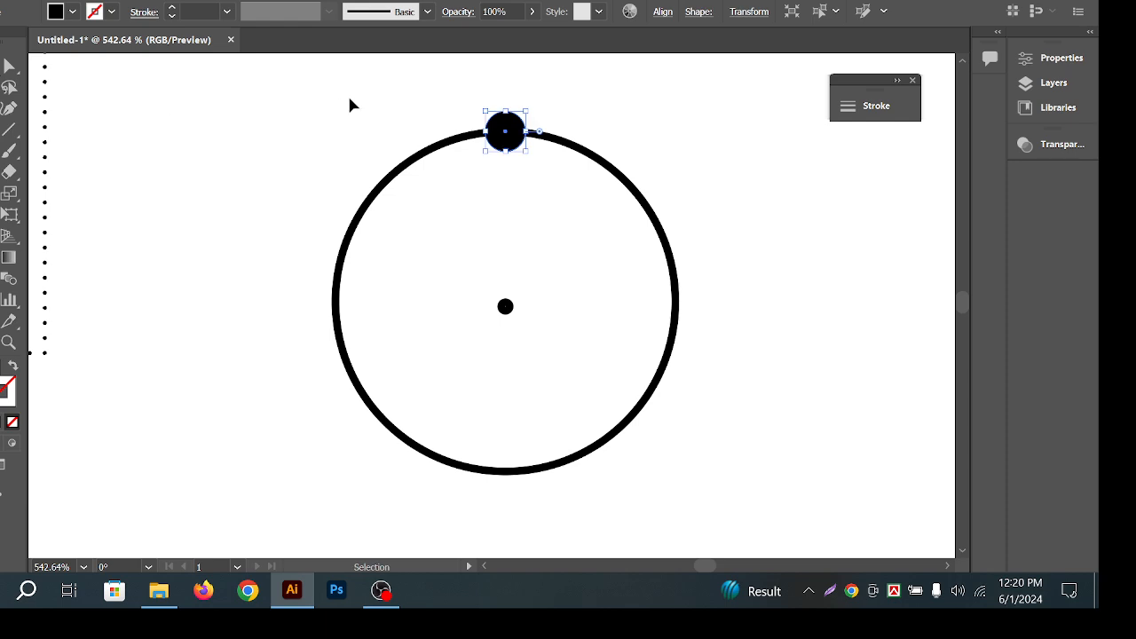
scroll(675, 271, "down", 4, "alt")
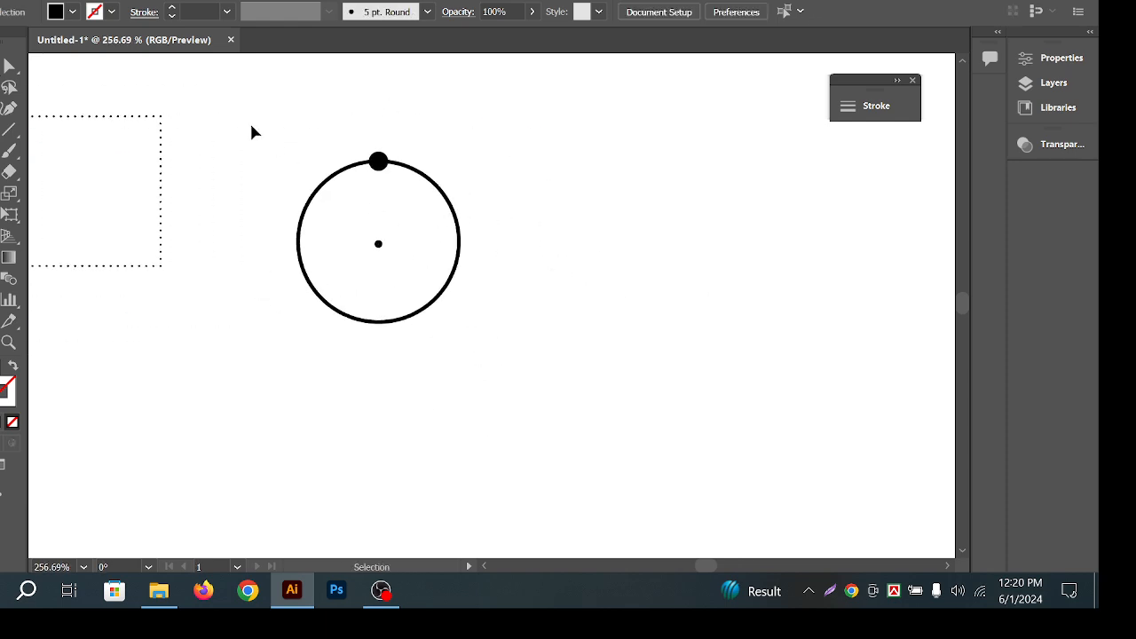
left_click_drag(251, 130, 648, 261)
left_click_drag(721, 257, 626, 284)
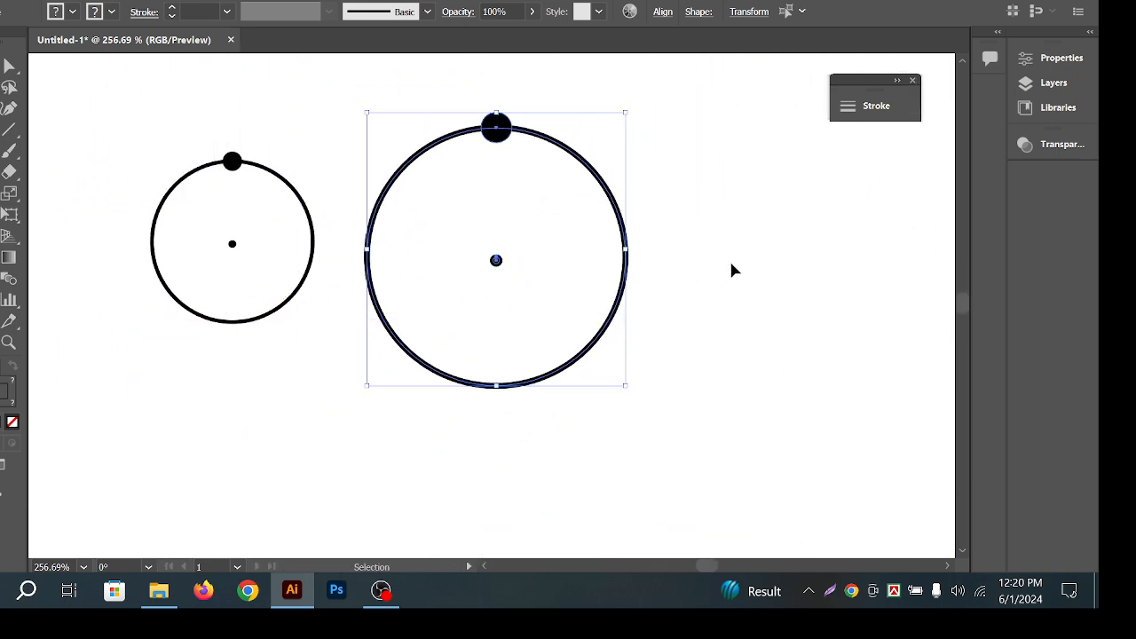
left_click(561, 187)
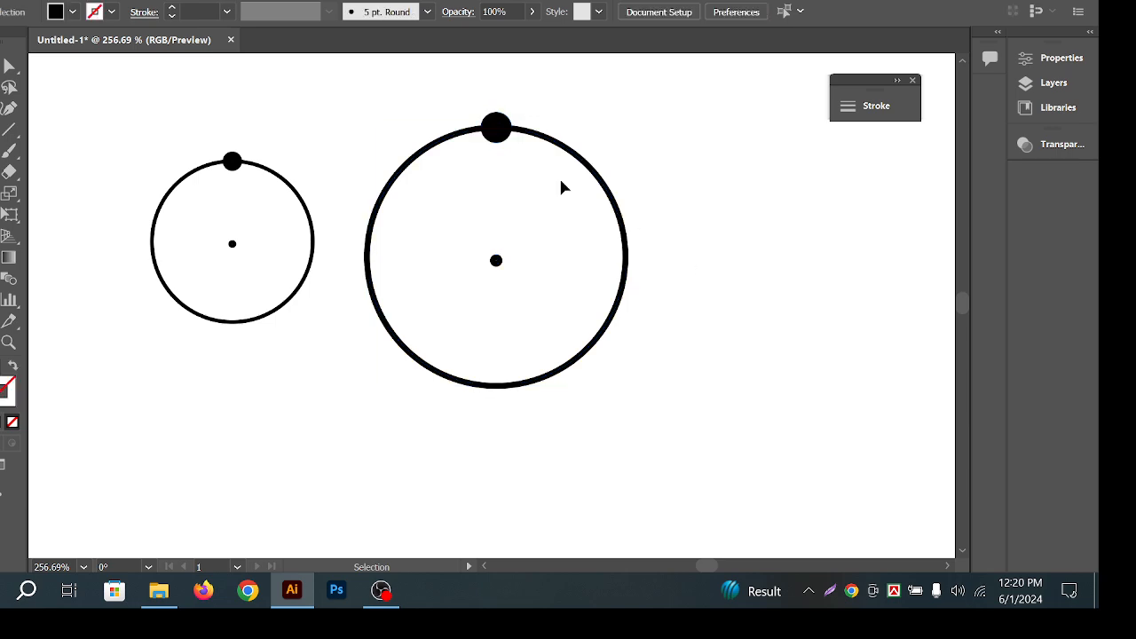
left_click_drag(417, 82, 757, 364)
key("Delete")
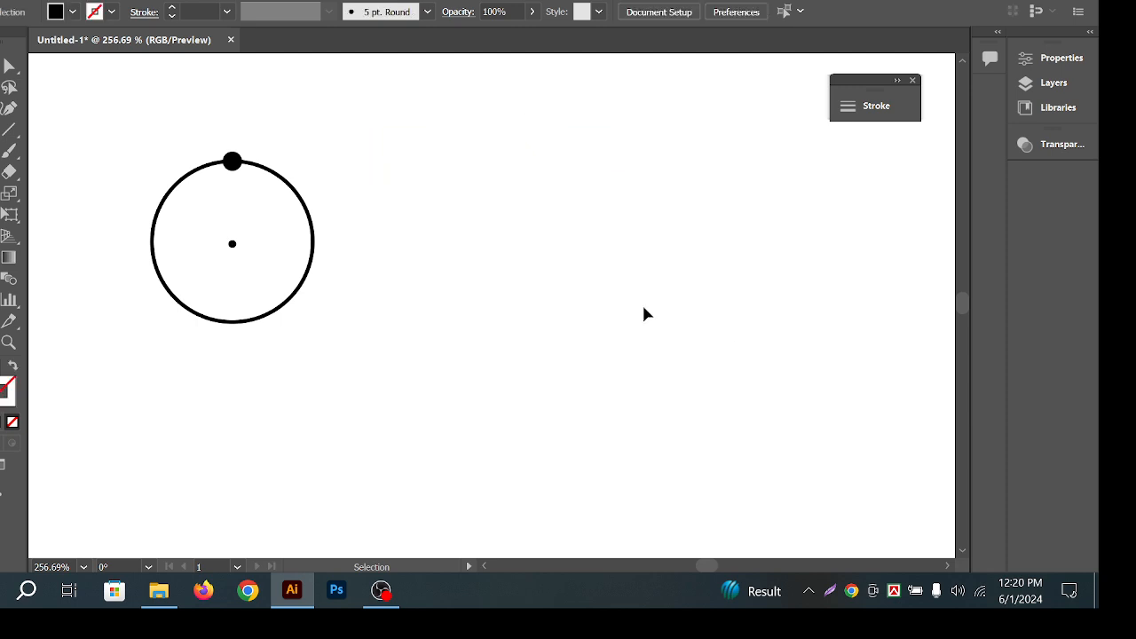
key("a")
left_click_drag(271, 234, 441, 287)
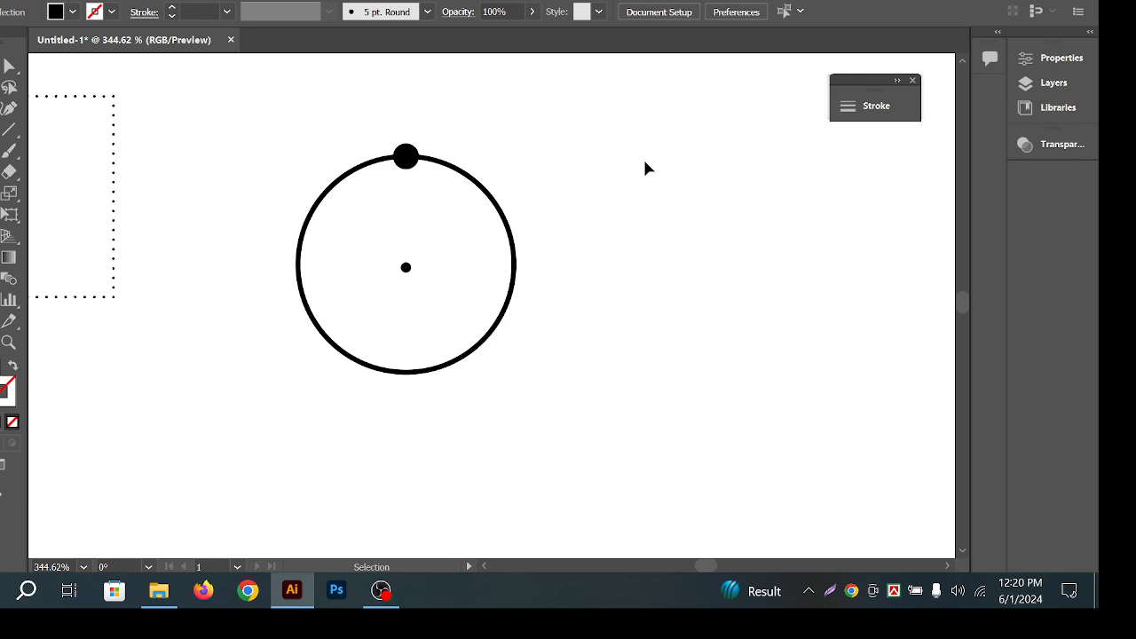
key("z")
left_click(675, 249)
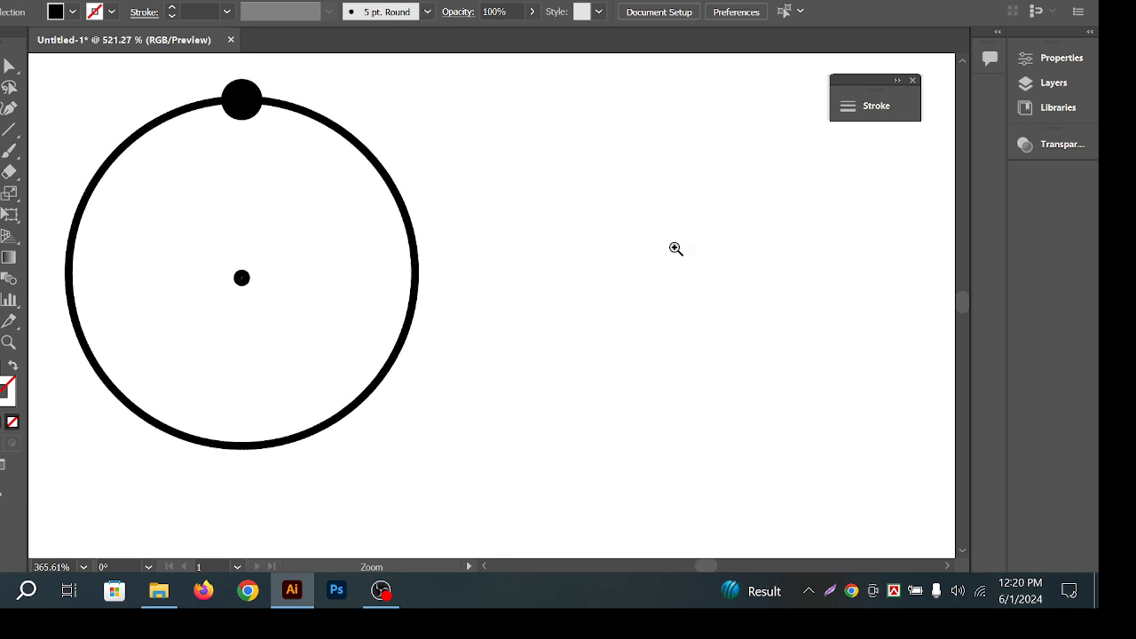
left_click_drag(675, 249, 460, 229)
left_click_drag(587, 213, 593, 244)
key("ctrl+space")
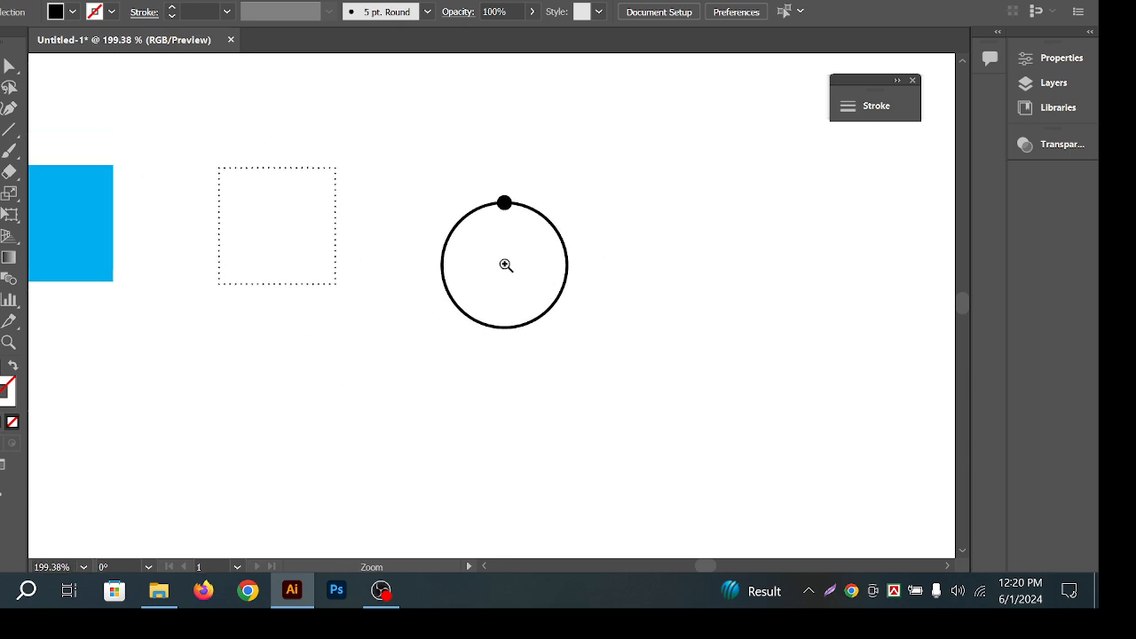
left_click_drag(489, 265, 555, 265)
left_click_drag(696, 236, 650, 264)
left_click_drag(453, 297, 466, 297)
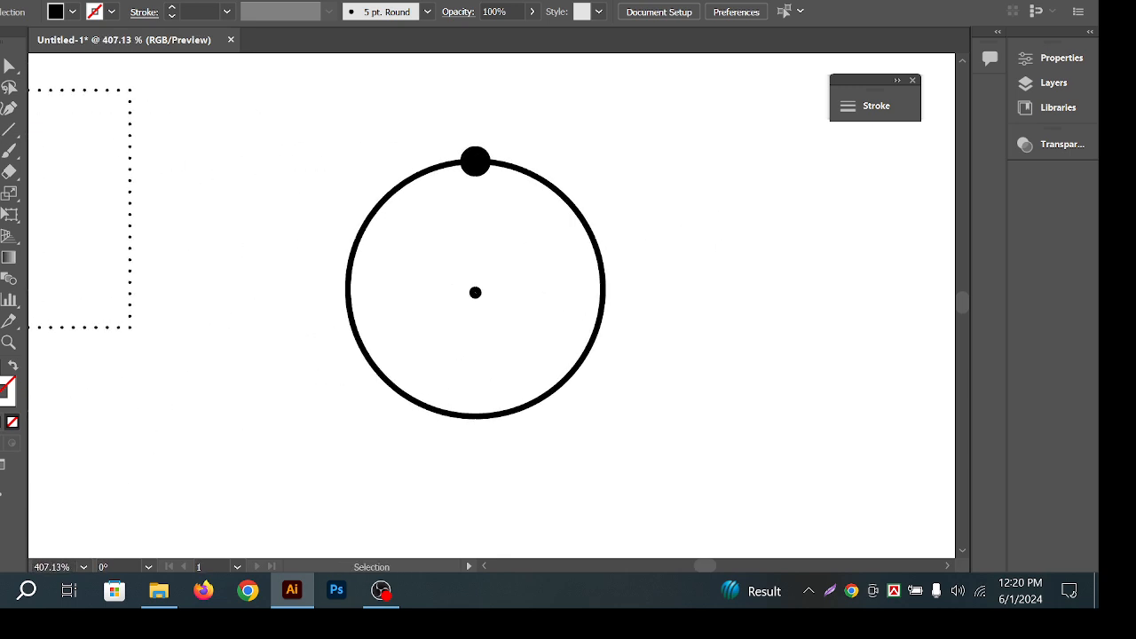
Test a rotated copy of the top dot around the ring's centre, then undo it.
left_click(475, 161)
key("r")
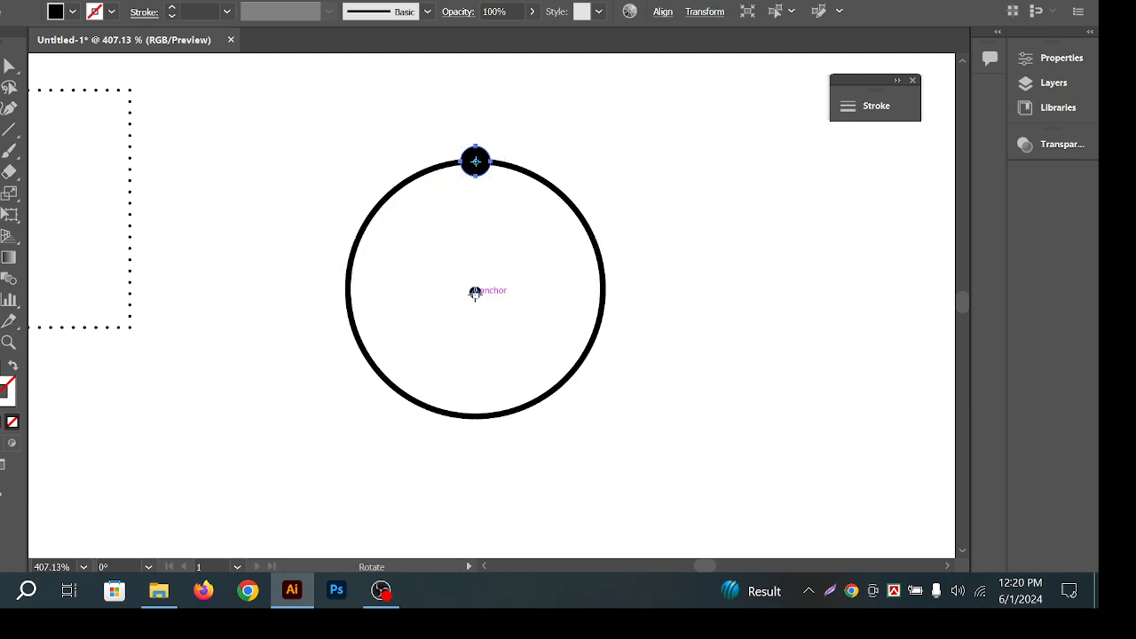
left_click(474, 292)
left_click_drag(483, 159, 511, 174)
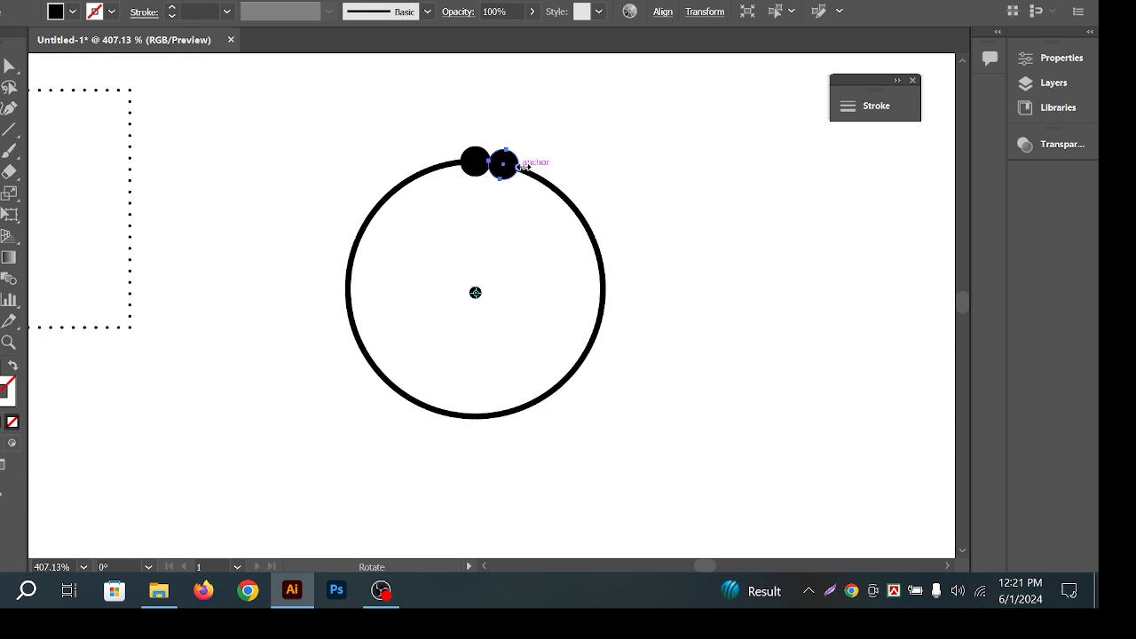
key("ctrl+z")
Zoom in and shrink the top dot to about 5 pt across.
key("v")
scroll(482, 155, "up", 5, "alt")
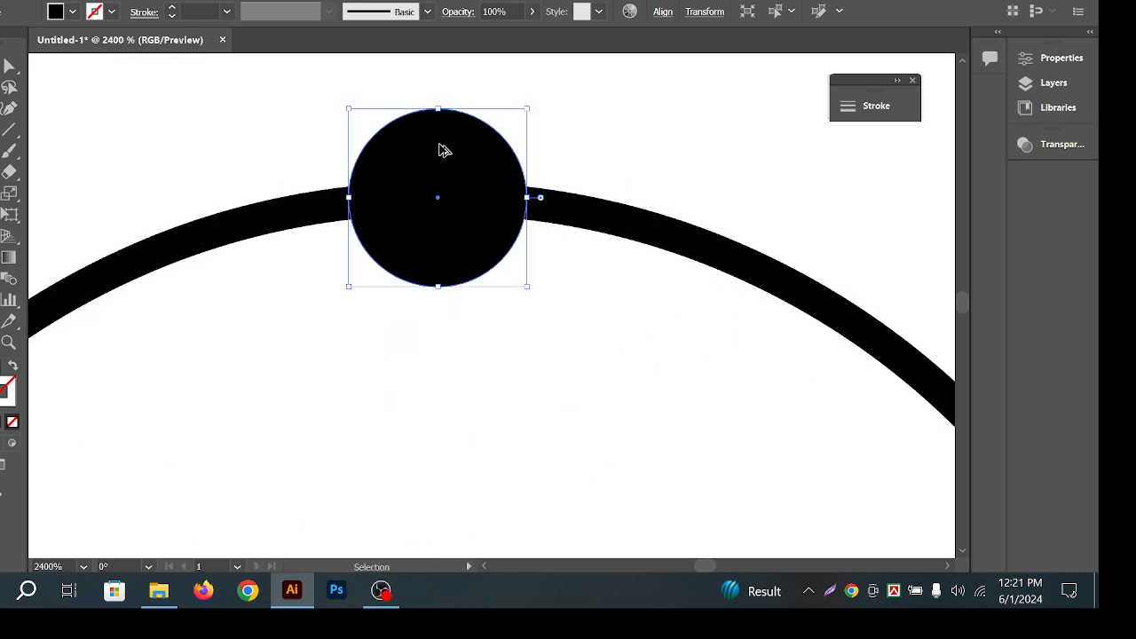
left_click_drag(438, 108, 439, 160)
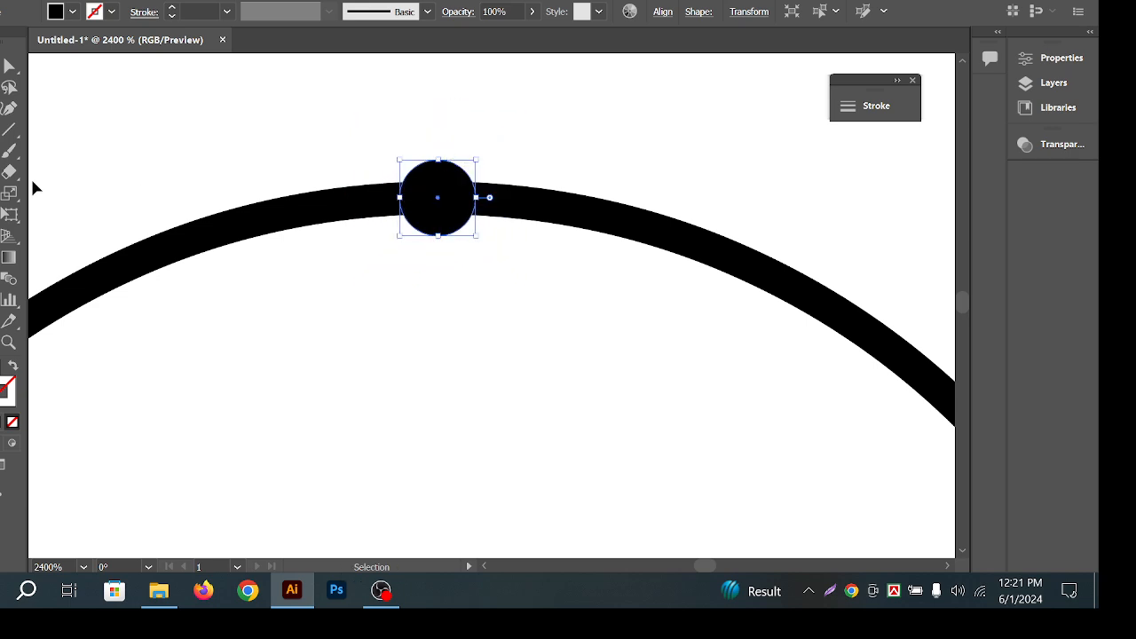
scroll(263, 211, "down", 5, "alt")
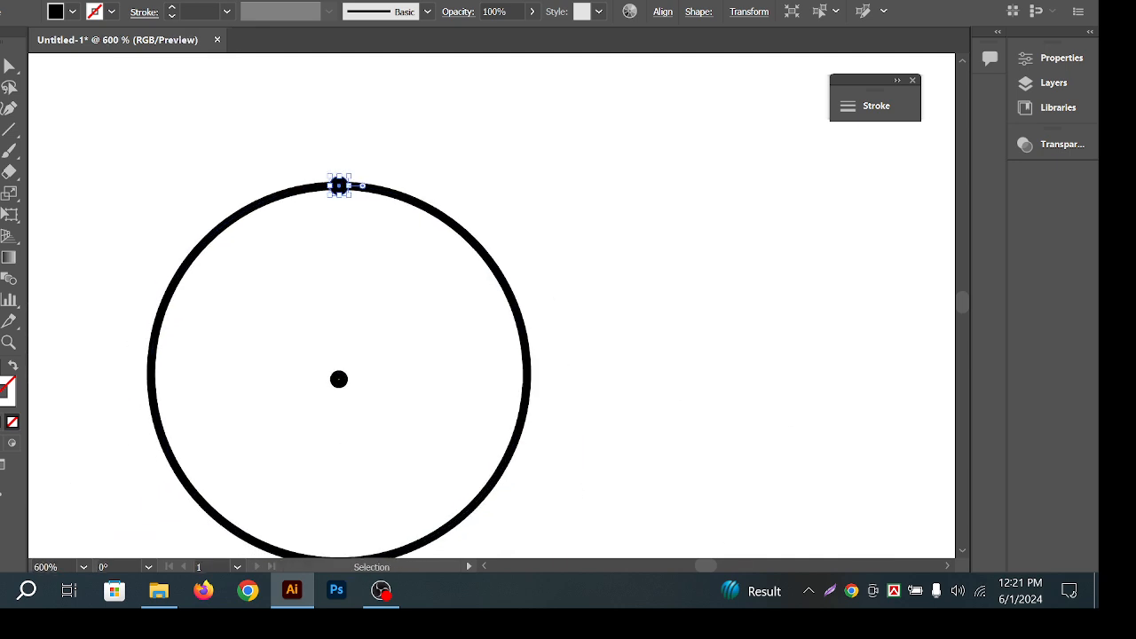
Try another rotated copy of the smaller dot, undo it, and select the large ring.
key("r")
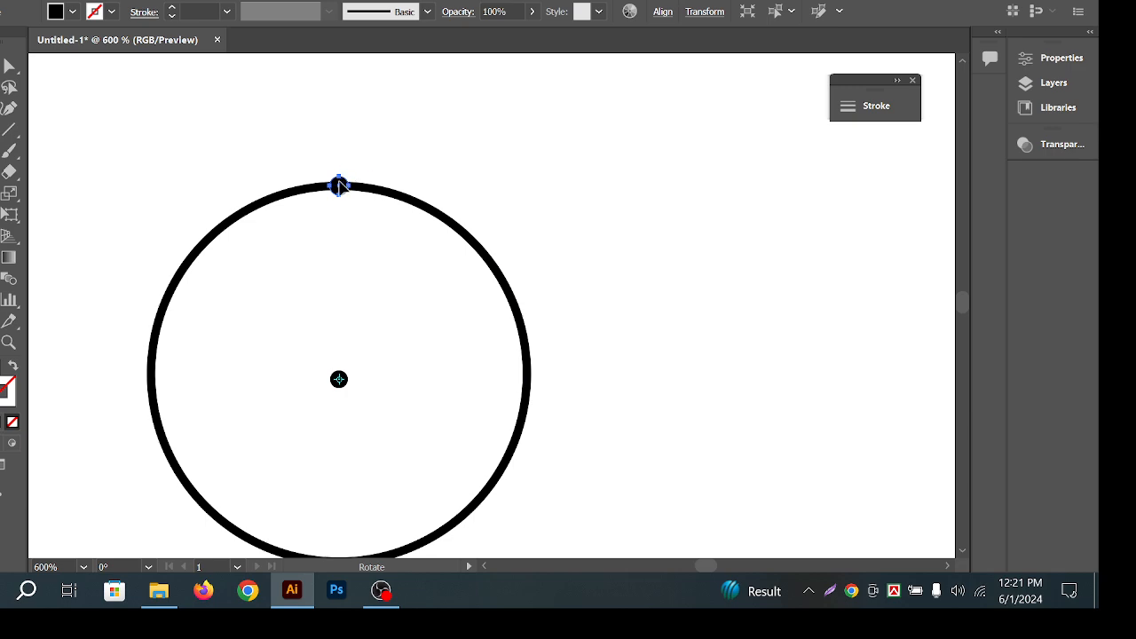
left_click_drag(340, 186, 364, 195)
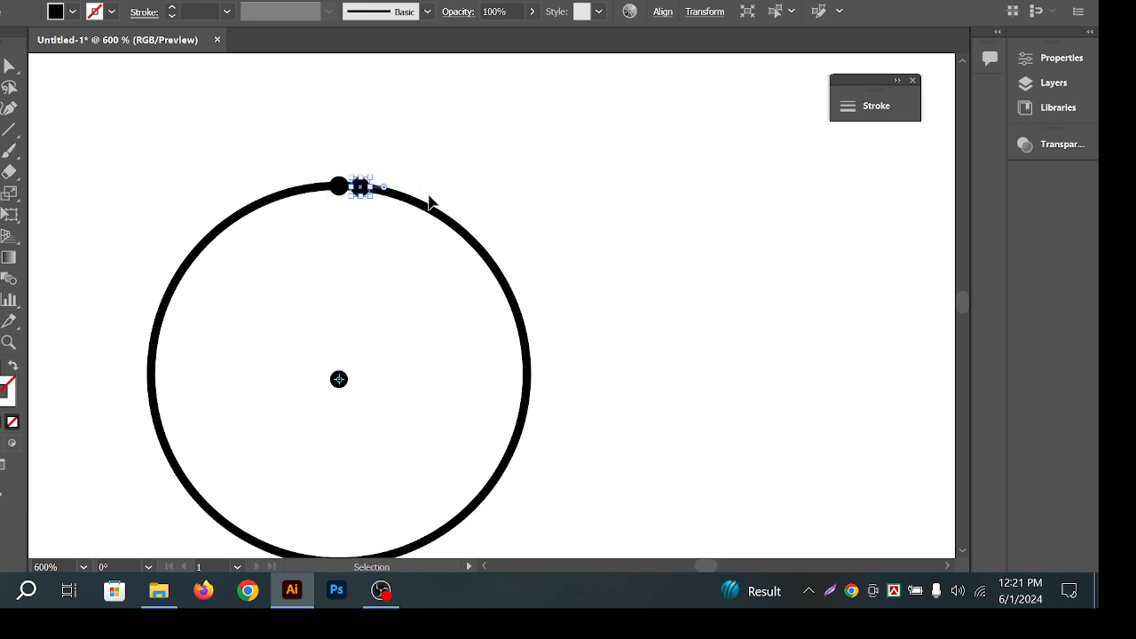
key("ctrl+z")
left_click(339, 380)
left_click(2, 66)
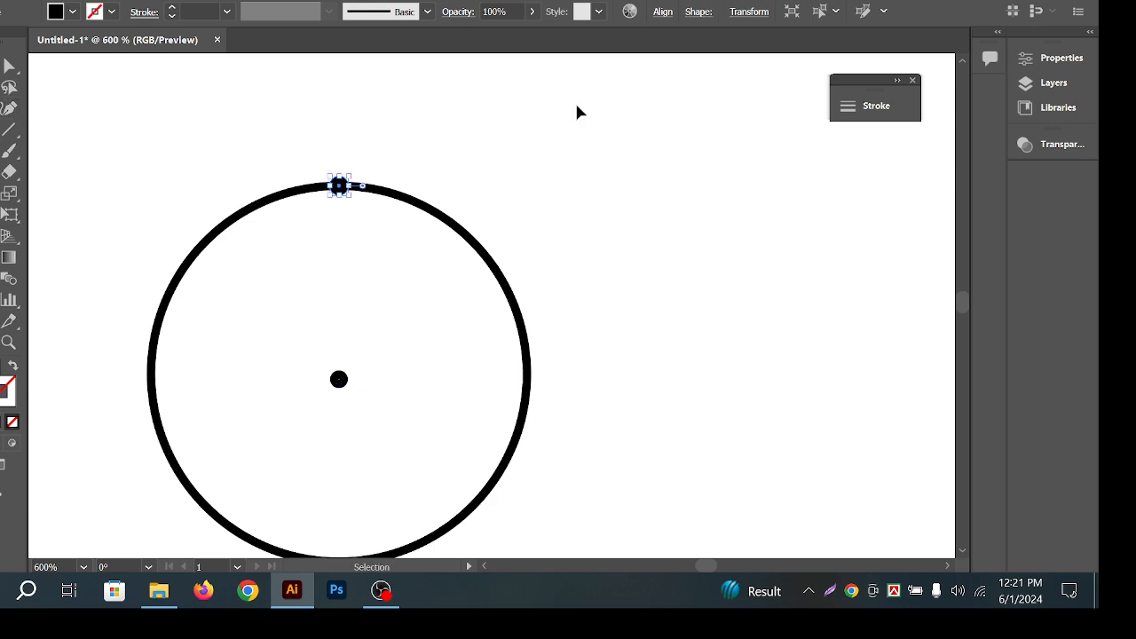
left_click(578, 111)
left_click(344, 187)
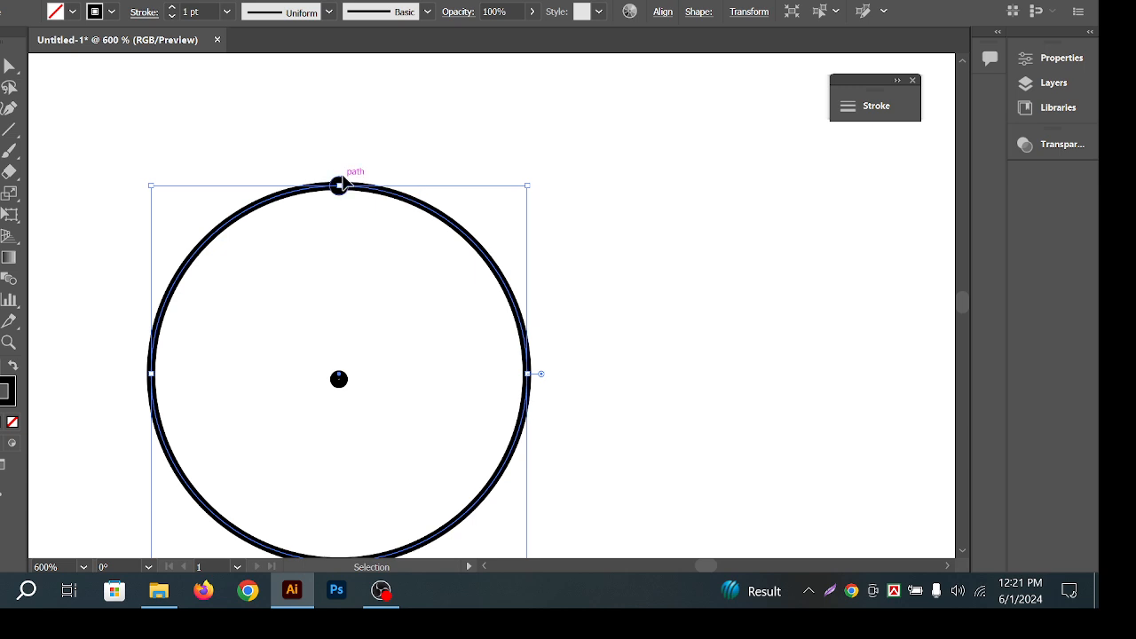
Select the large circle and lower its stroke weight to 0.25 pt.
left_click(512, 132)
left_click_drag(335, 209, 539, 163)
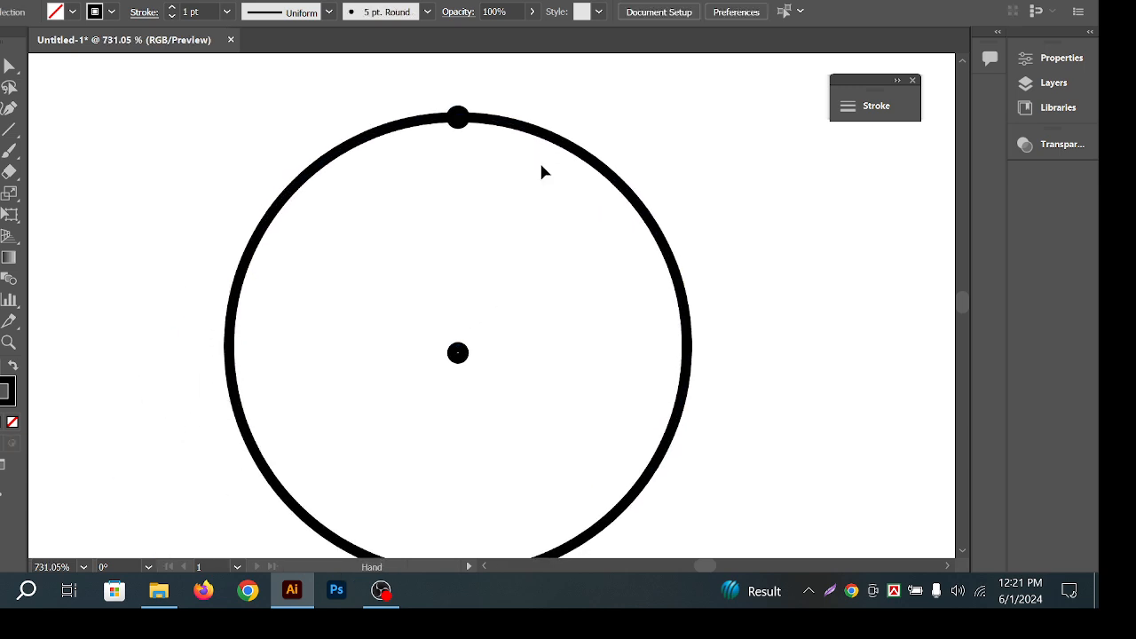
left_click_drag(667, 157, 576, 216)
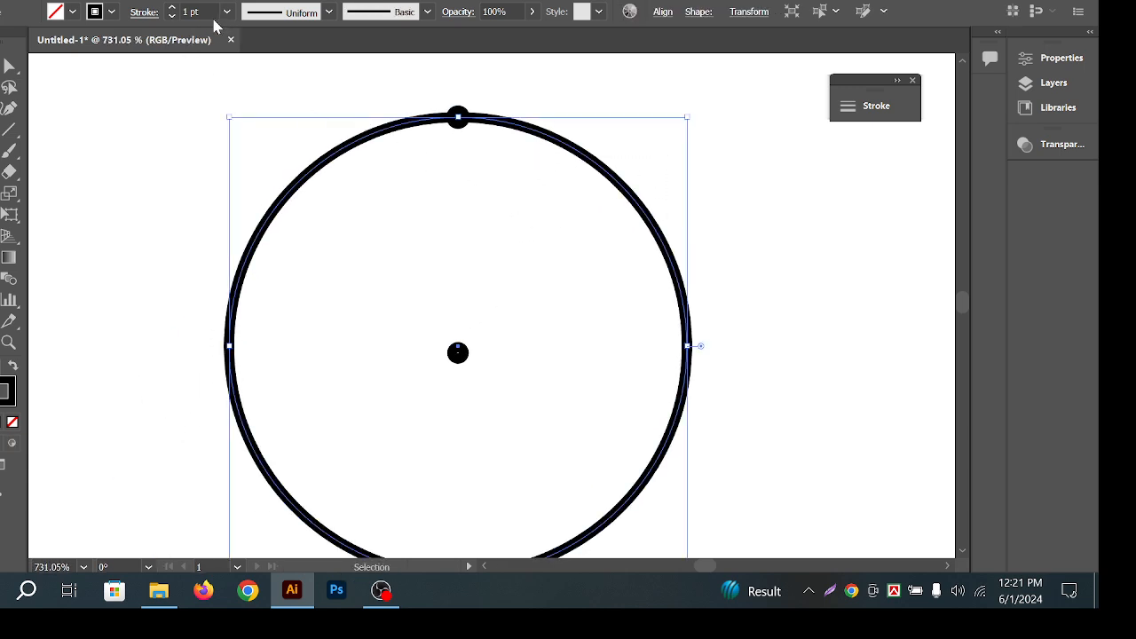
scroll(207, 12, "down", 1)
scroll(207, 11, "down", 1)
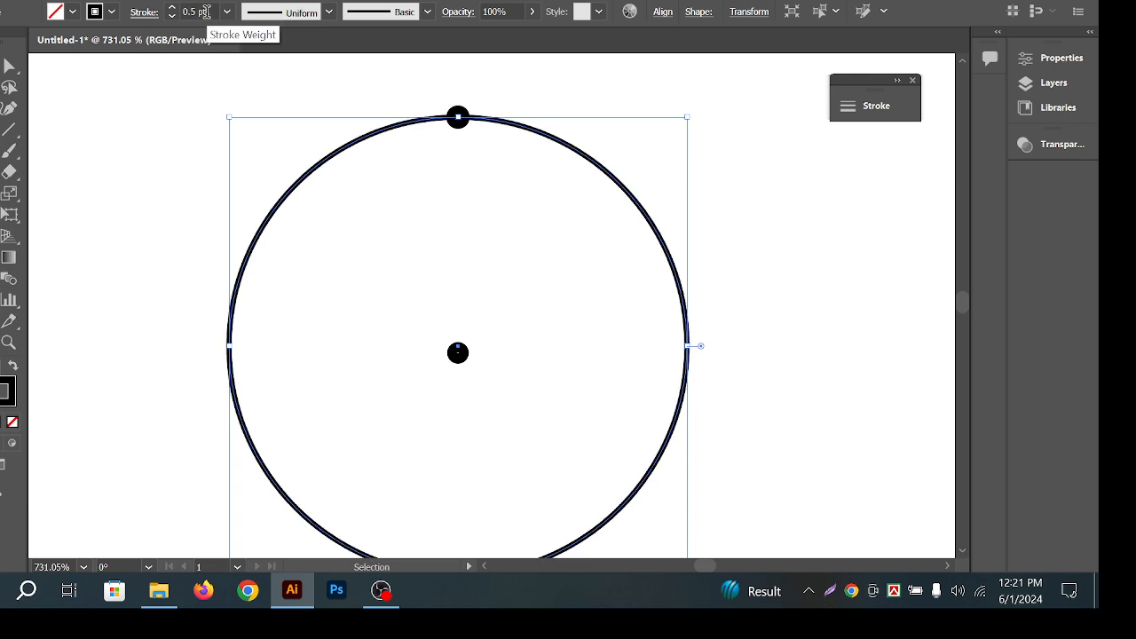
scroll(205, 12, "down", 1)
Select the dot at the circle's top and switch to the Rotate tool.
left_click(298, 84)
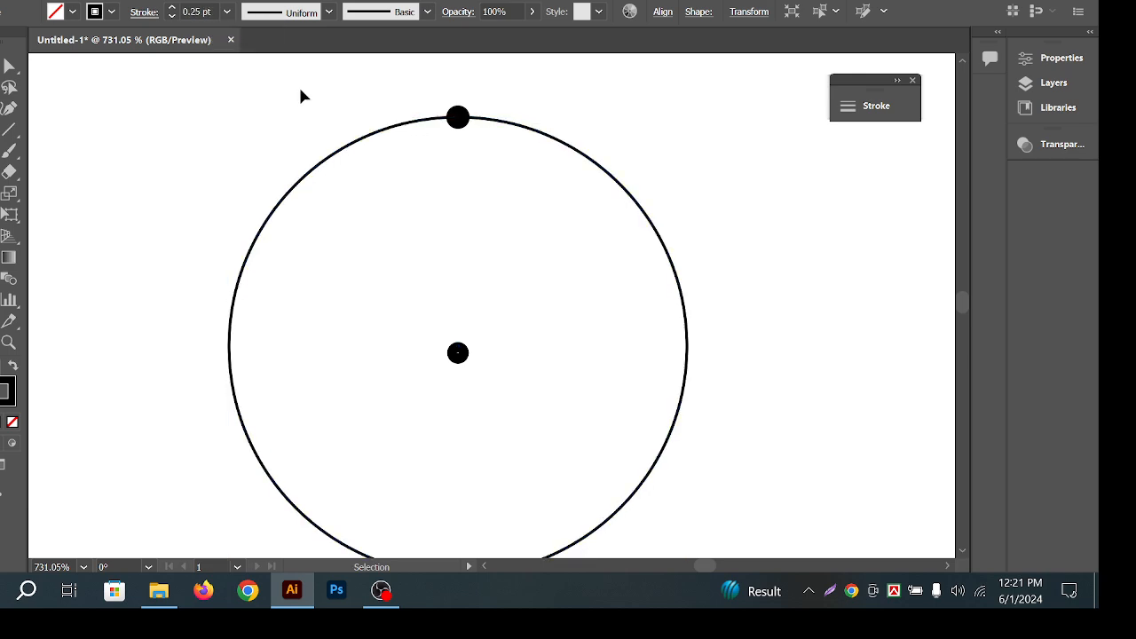
left_click(458, 118)
key("r")
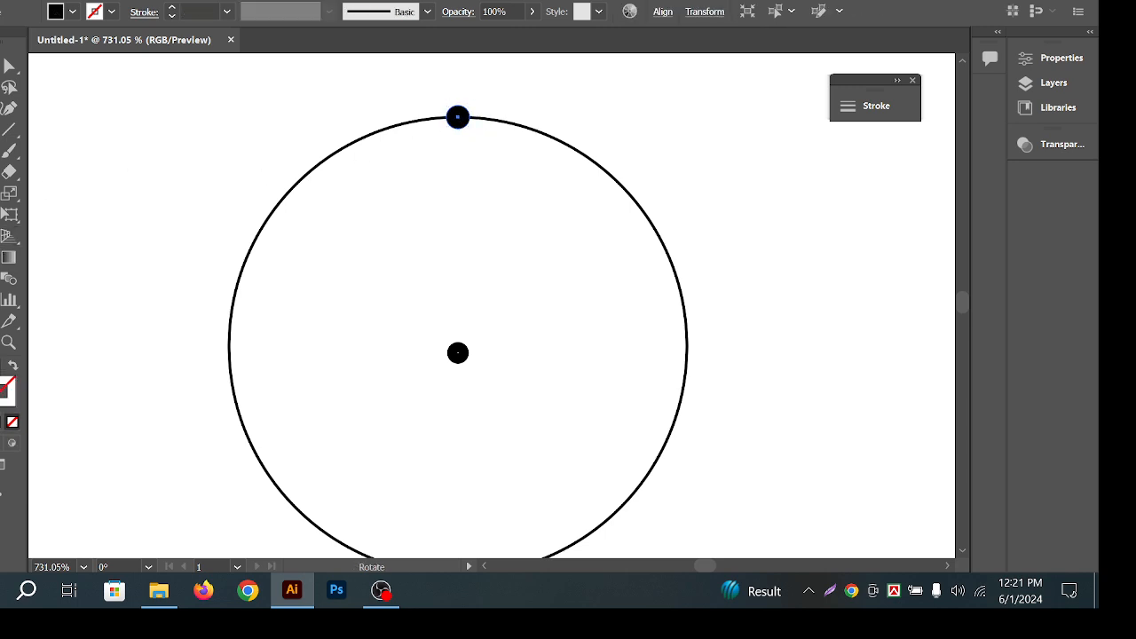
left_click(457, 352, "alt")
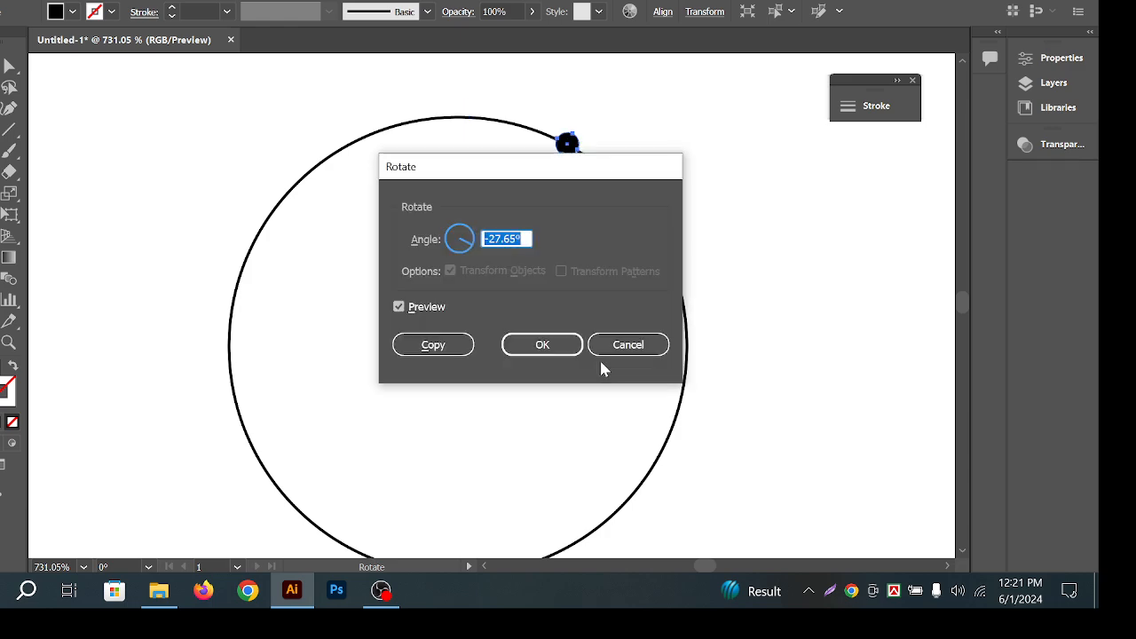
left_click(623, 344)
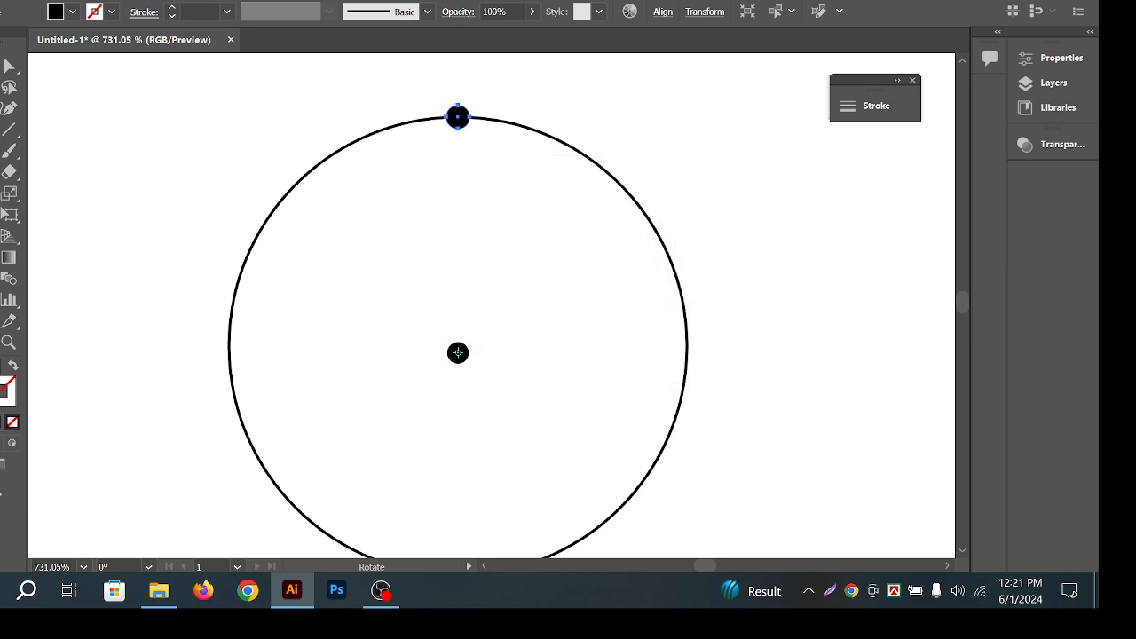
left_click(457, 116, "alt")
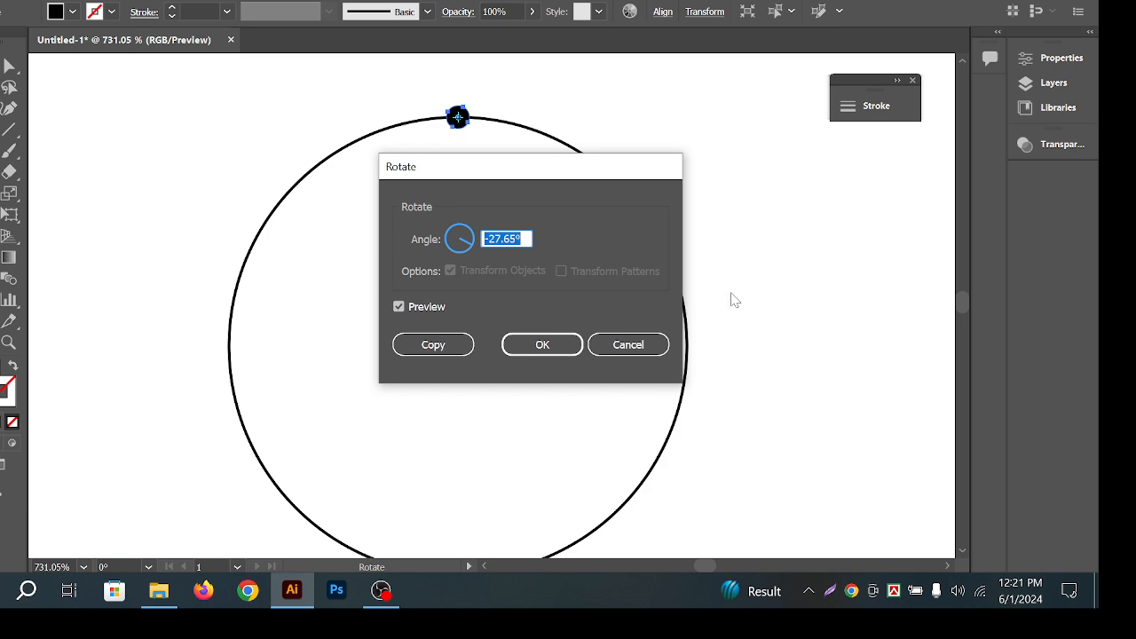
left_click(655, 348)
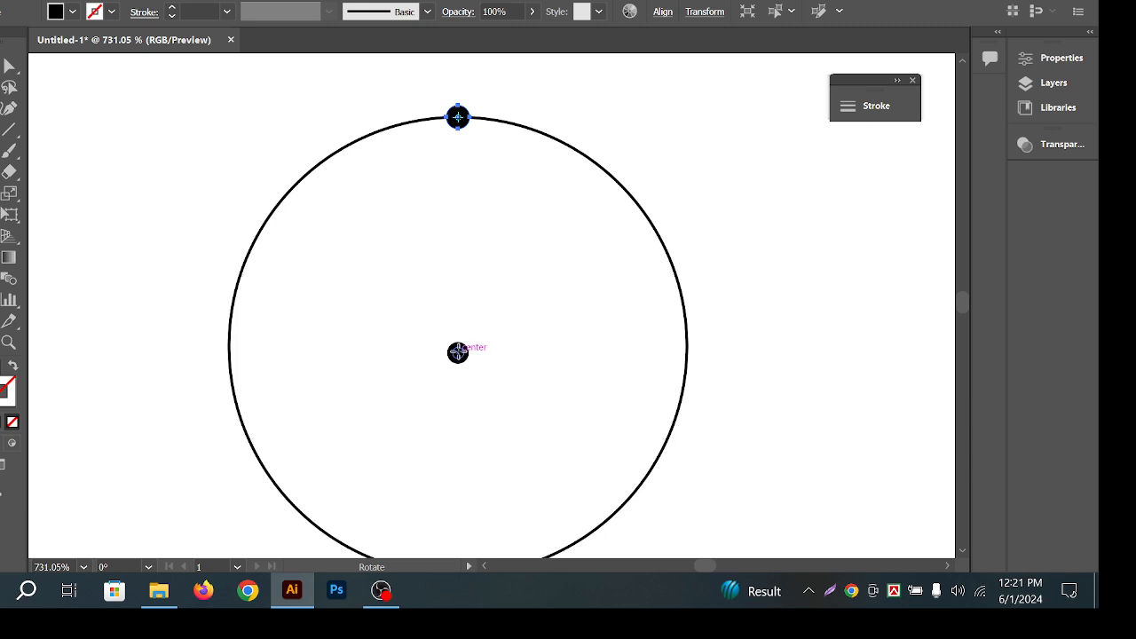
left_click(457, 352)
left_click(457, 116, "alt")
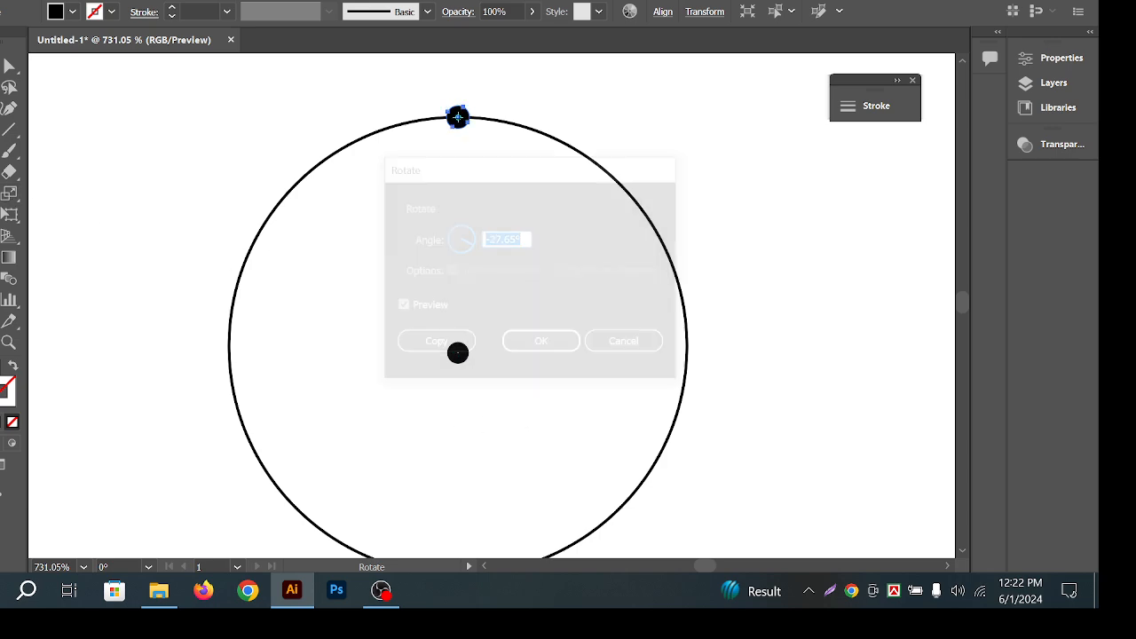
left_click_drag(599, 172, 710, 167)
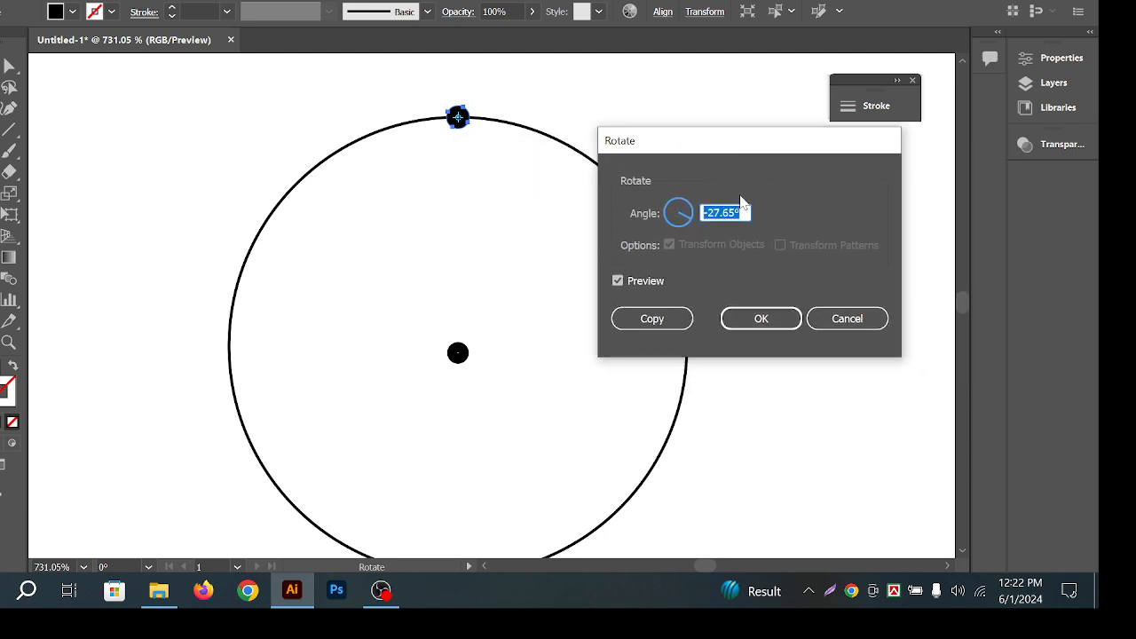
type("6")
left_click_drag(731, 211, 661, 218)
type("36")
left_click(672, 321)
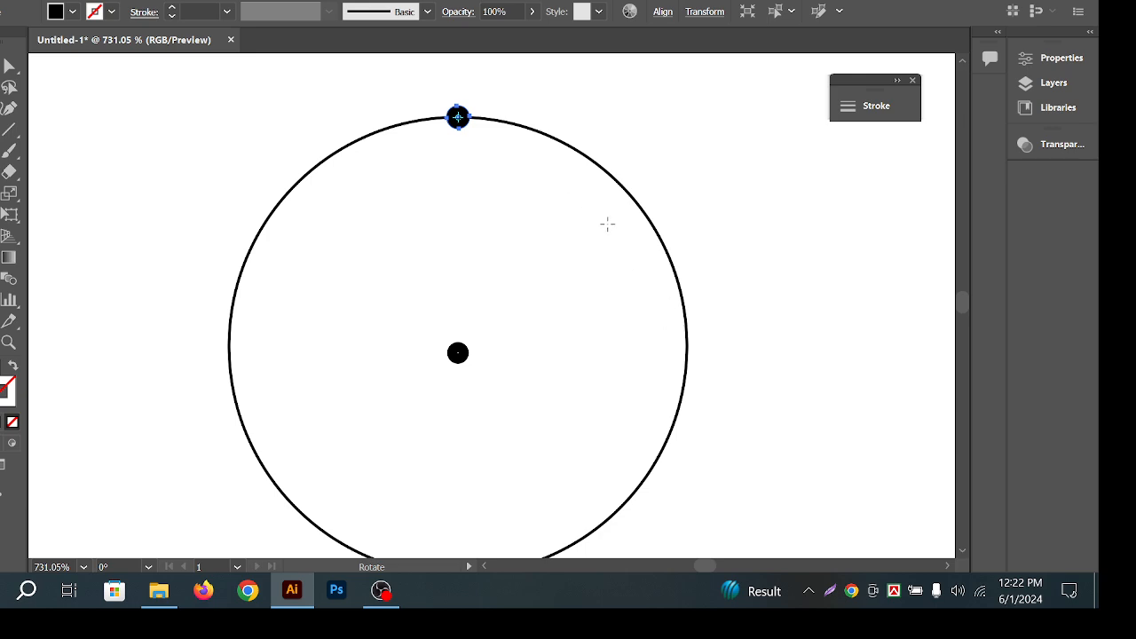
Centre the top dot horizontally over the circle with Horizontal Align Center.
key("v")
left_click(497, 251)
key("r")
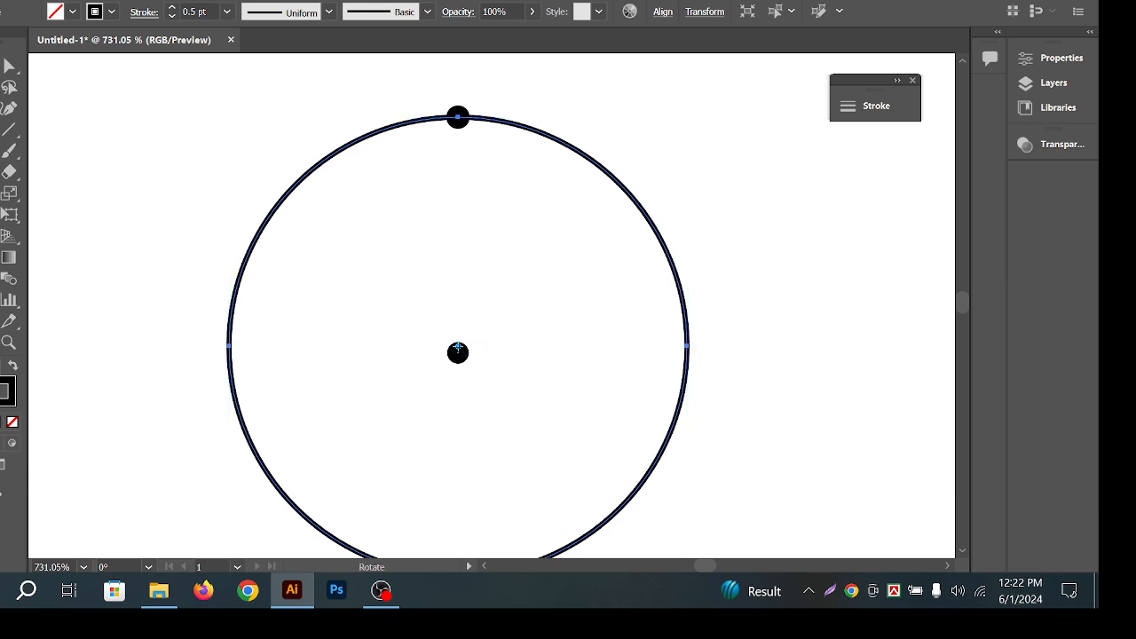
key("v")
left_click(801, 118)
left_click(457, 117)
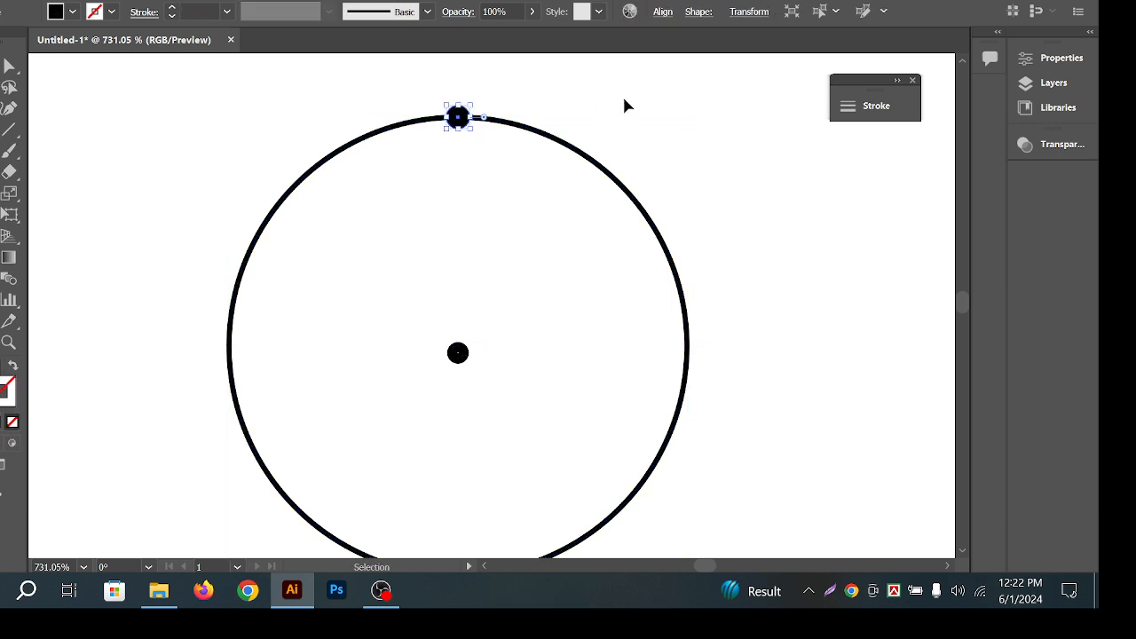
left_click_drag(388, 89, 592, 150)
left_click(662, 12)
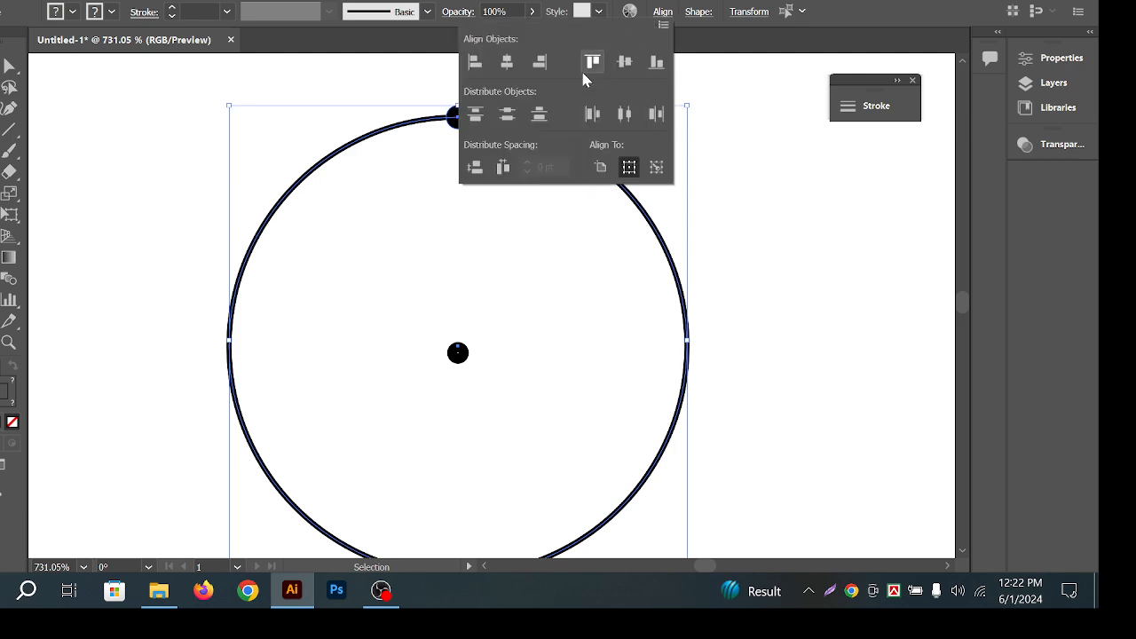
left_click(504, 65)
left_click(687, 144)
left_click(687, 144)
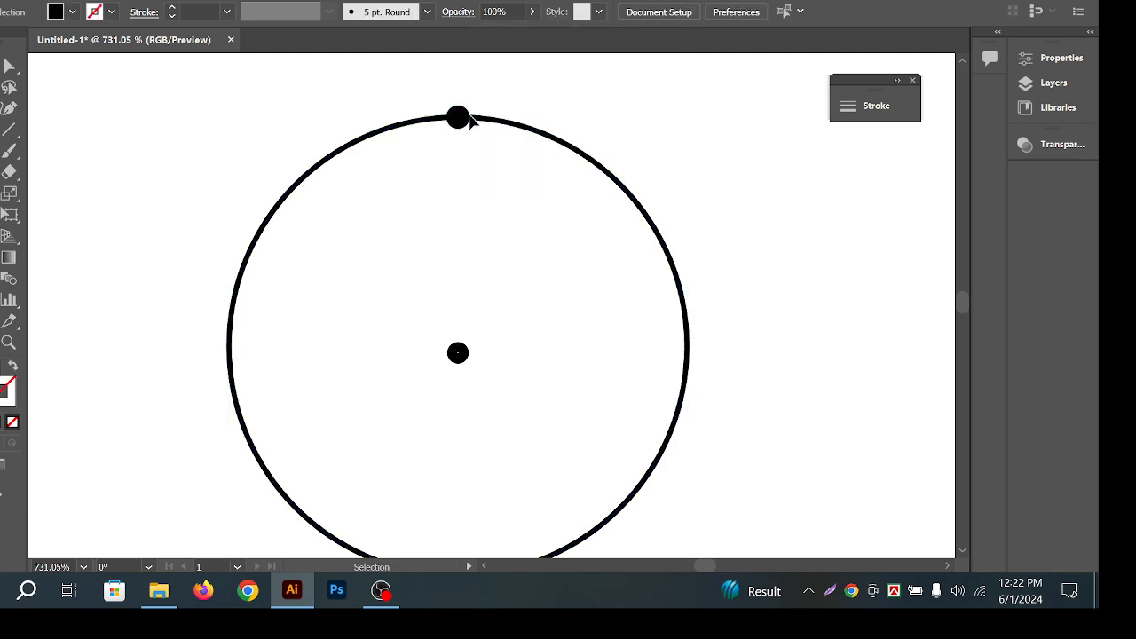
Rotate-copy the top dot by 360/60 (6°) around the circle's centre.
left_click(470, 116)
key("ctrl+2")
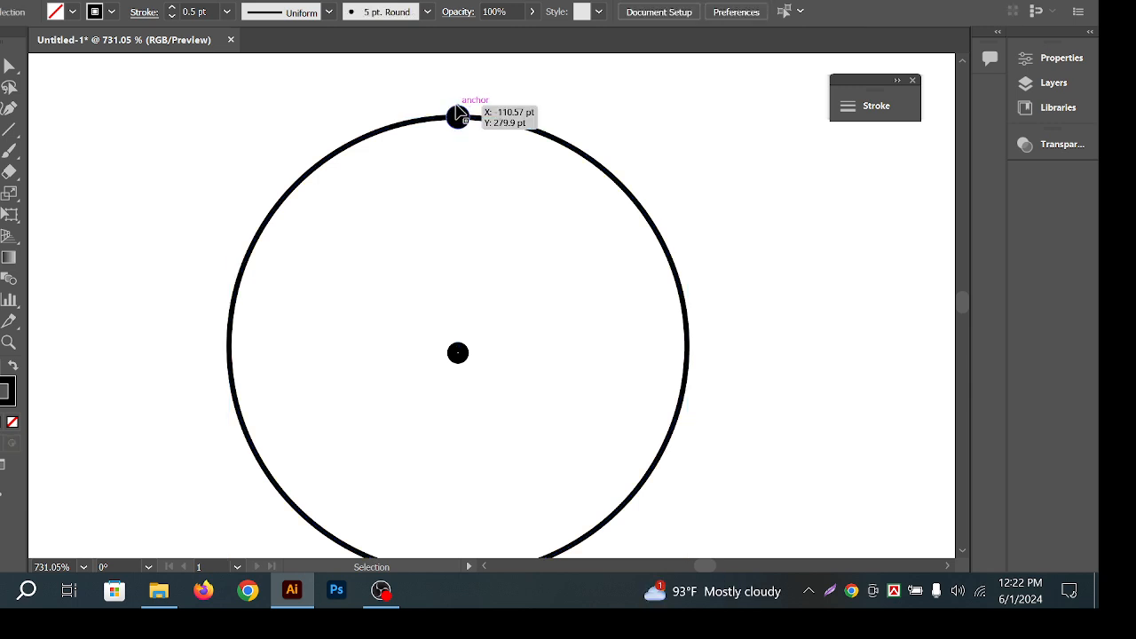
left_click(457, 114)
key("r")
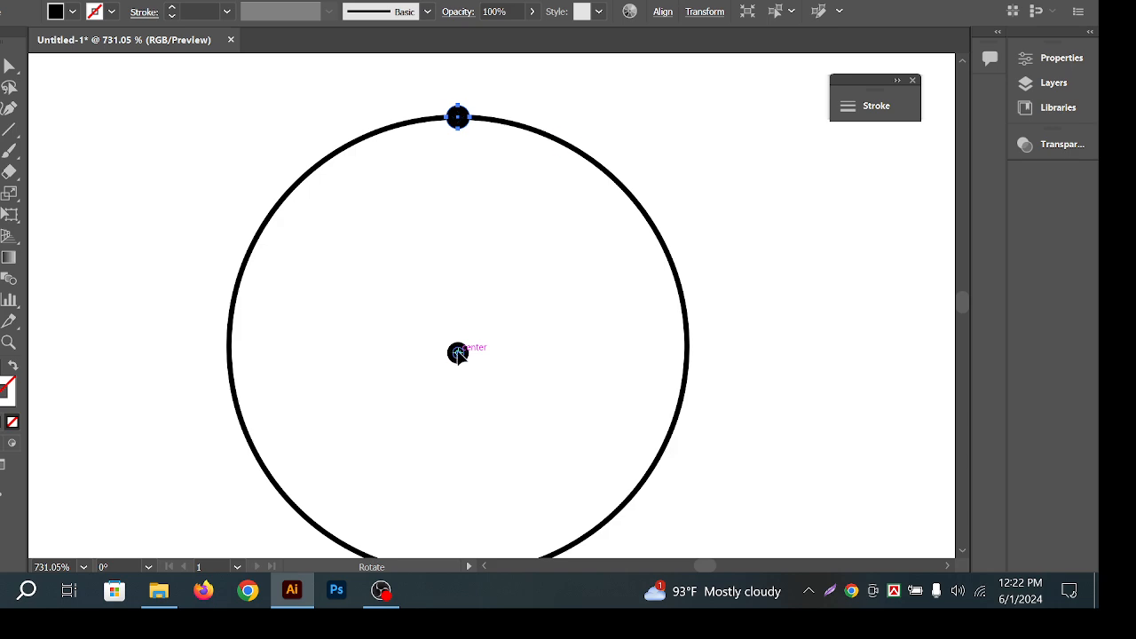
left_click(457, 352, "alt")
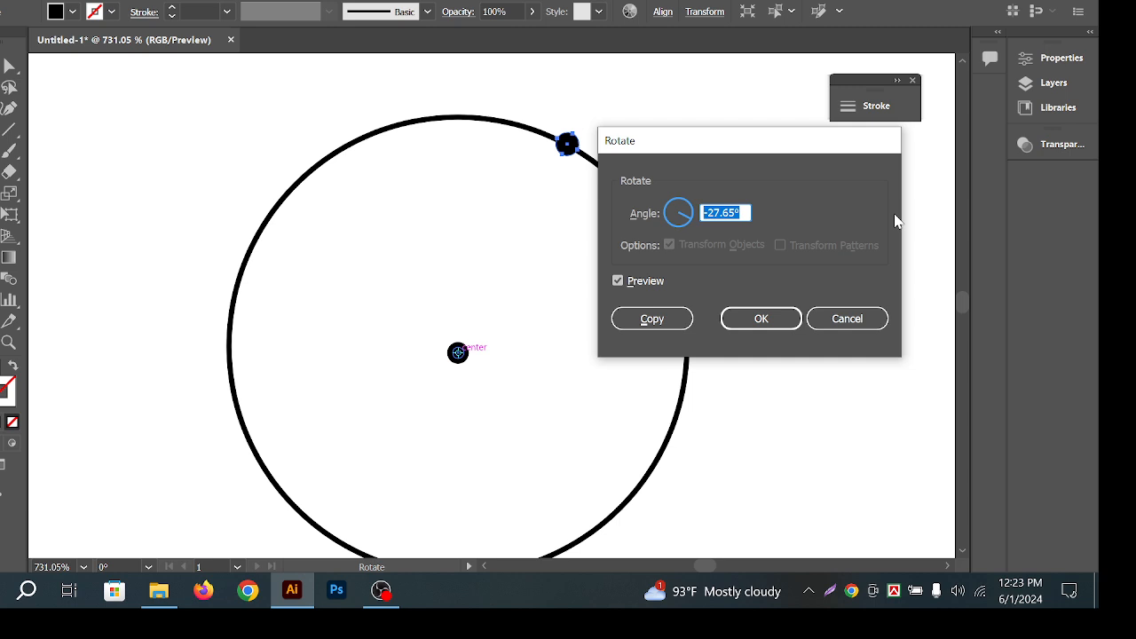
type("360/60")
left_click(652, 319)
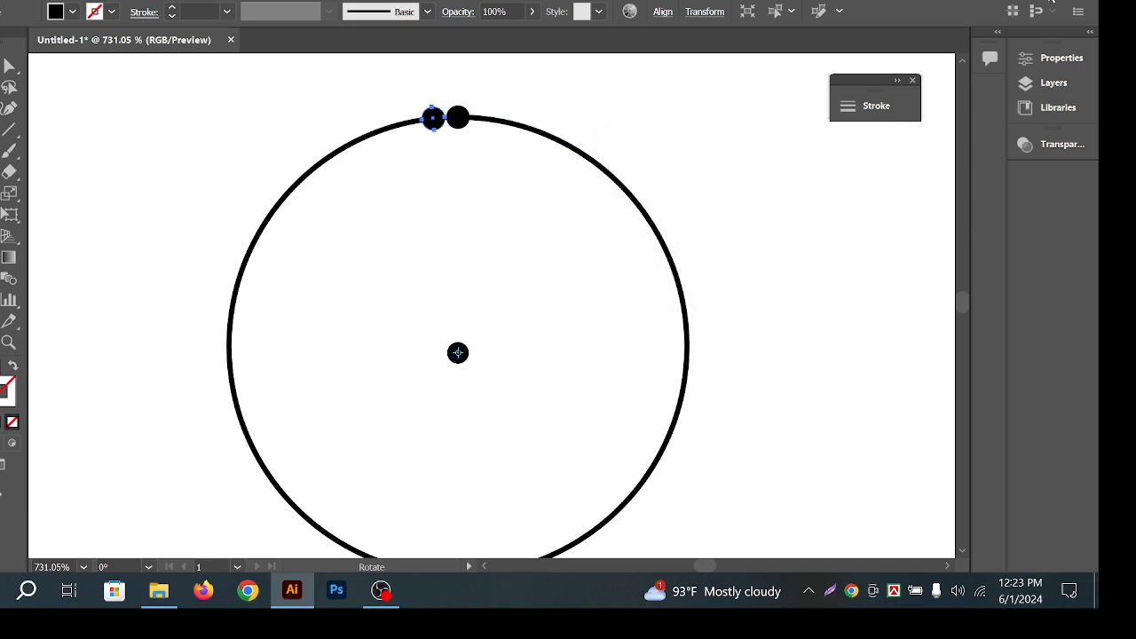
Repeat the rotated copy with Ctrl+D until sixty dots encircle the ring.
key("ctrl+d")
key("ctrl+d")
key("ctrl+d")
key("ctrl+d")
key("ctrl+d")
key("ctrl+d")
key("ctrl+d")
key("ctrl+d")
key("ctrl+d")
key("ctrl+d")
key("ctrl+d")
key("ctrl+d")
key("ctrl+d")
key("ctrl+d")
key("ctrl+d")
key("ctrl+d")
key("ctrl+d")
key("ctrl+d")
key("ctrl+d")
key("ctrl+d")
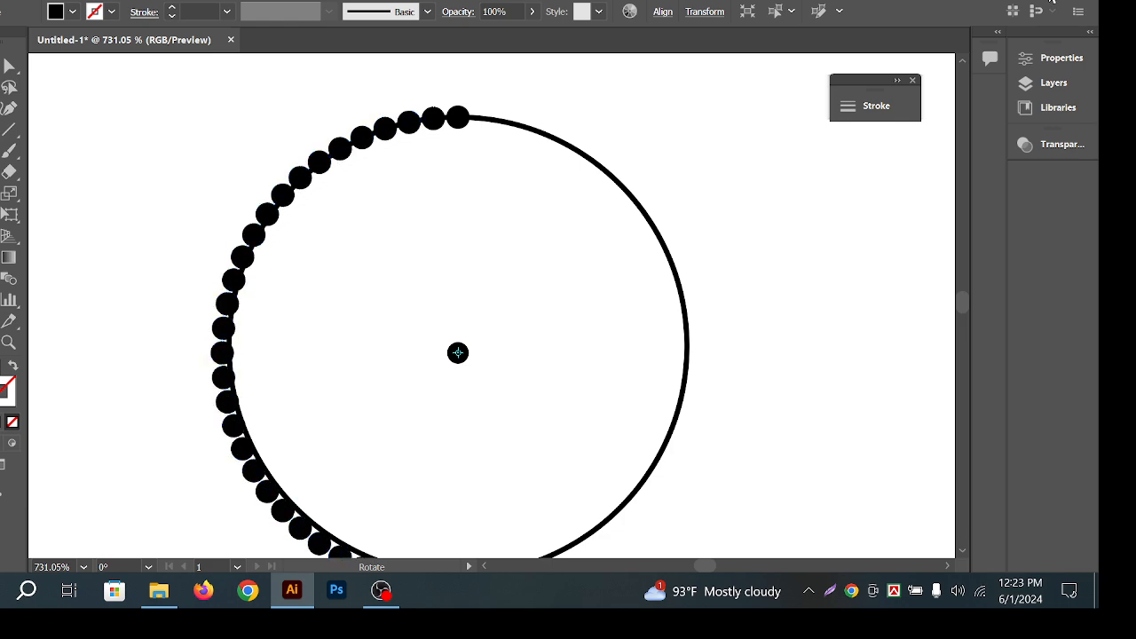
key("ctrl+d")
key("ctrl+d")
key("ctrl+d")
key("ctrl+d")
key("ctrl+d")
key("ctrl+d")
key("ctrl+d")
key("ctrl+d")
key("ctrl+d")
key("ctrl+d")
key("ctrl+d")
key("ctrl+d")
key("ctrl+d")
key("ctrl+d")
key("ctrl+d")
key("ctrl+d")
key("ctrl+d")
key("ctrl+d")
key("ctrl+d")
key("ctrl+d")
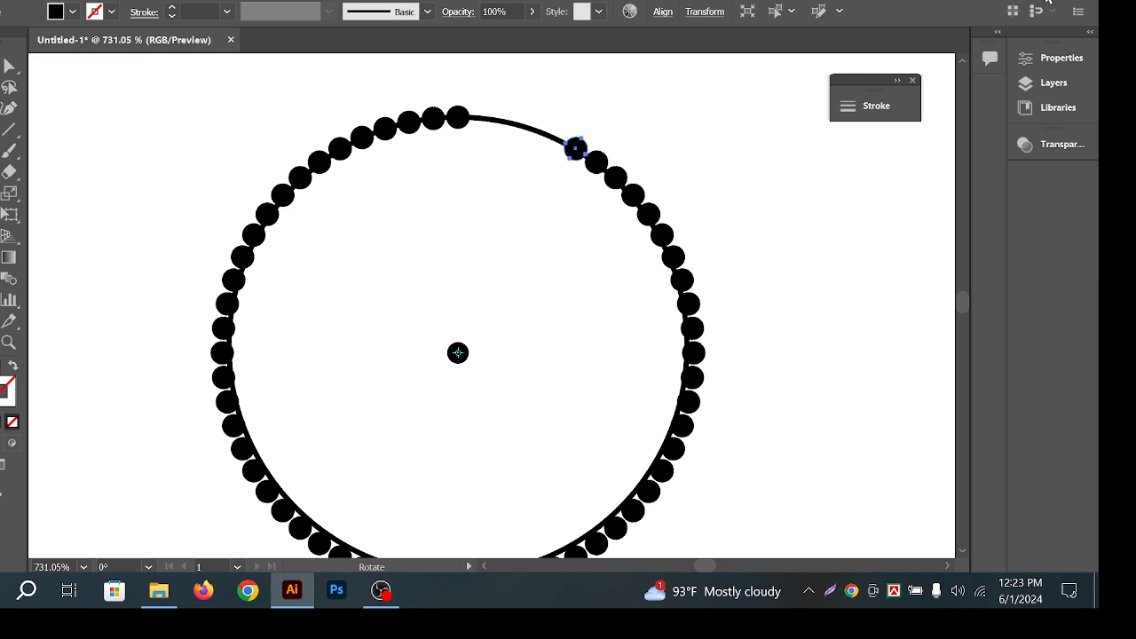
key("ctrl+d")
key("ctrl+d")
key("ctrl+d")
key("ctrl+d")
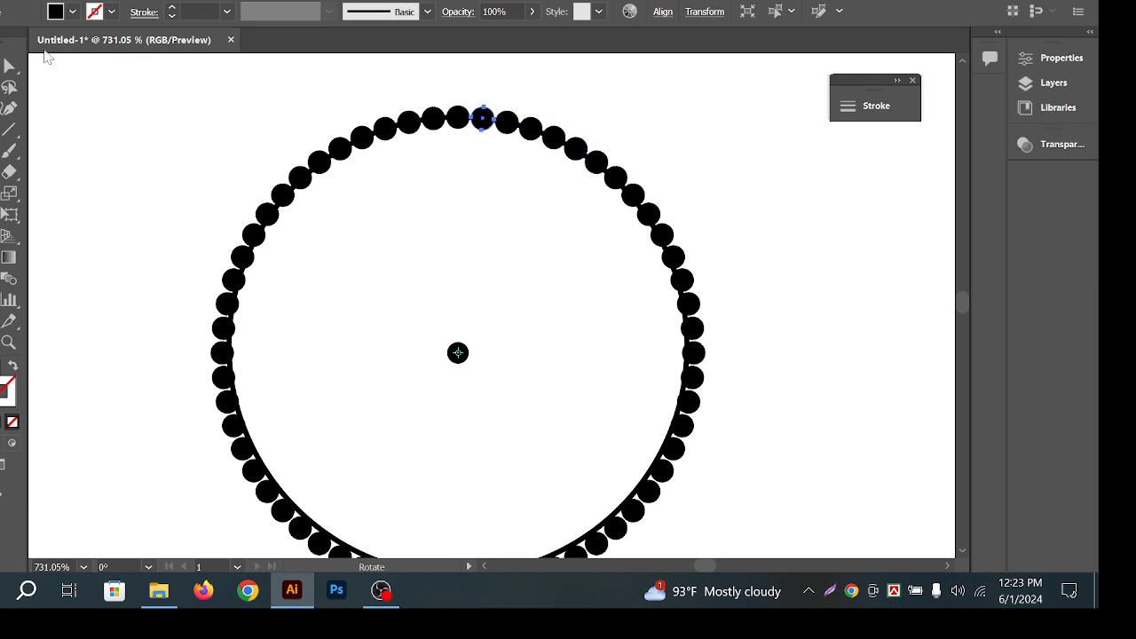
key("v")
left_click(737, 125)
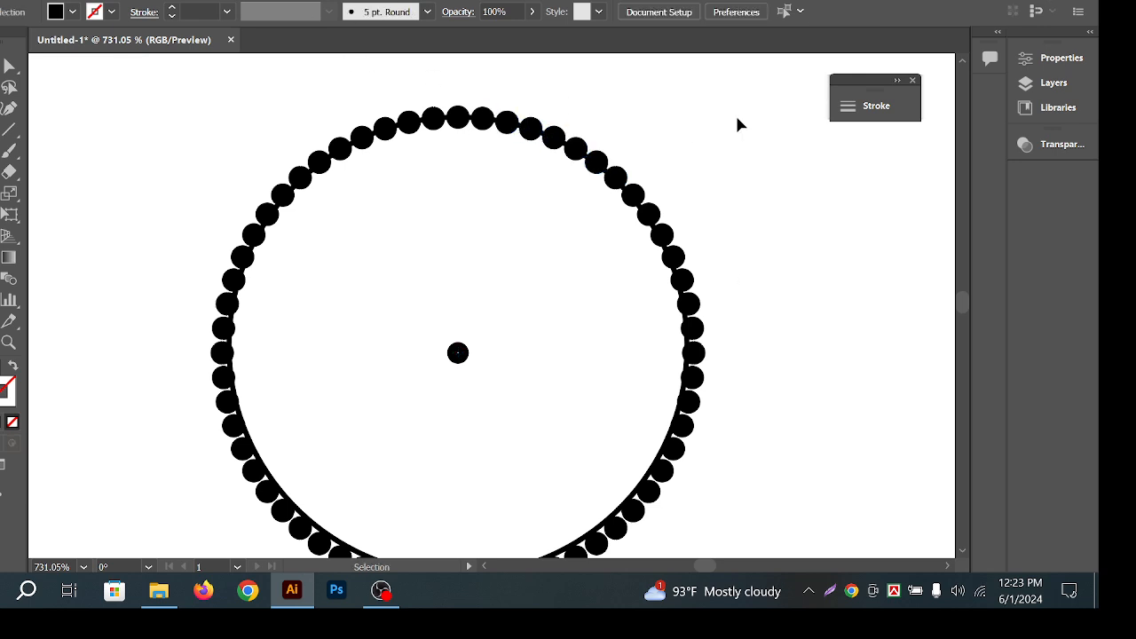
Undo the repeated dot copies and delete the top dot.
key("a")
key("ctrl+z")
key("ctrl+z")
key("ctrl+z")
key("ctrl+z")
key("ctrl+z")
key("ctrl+z")
key("ctrl+z")
key("ctrl+z")
key("ctrl+z")
key("ctrl+z")
key("ctrl+z")
key("ctrl+z")
key("ctrl+z")
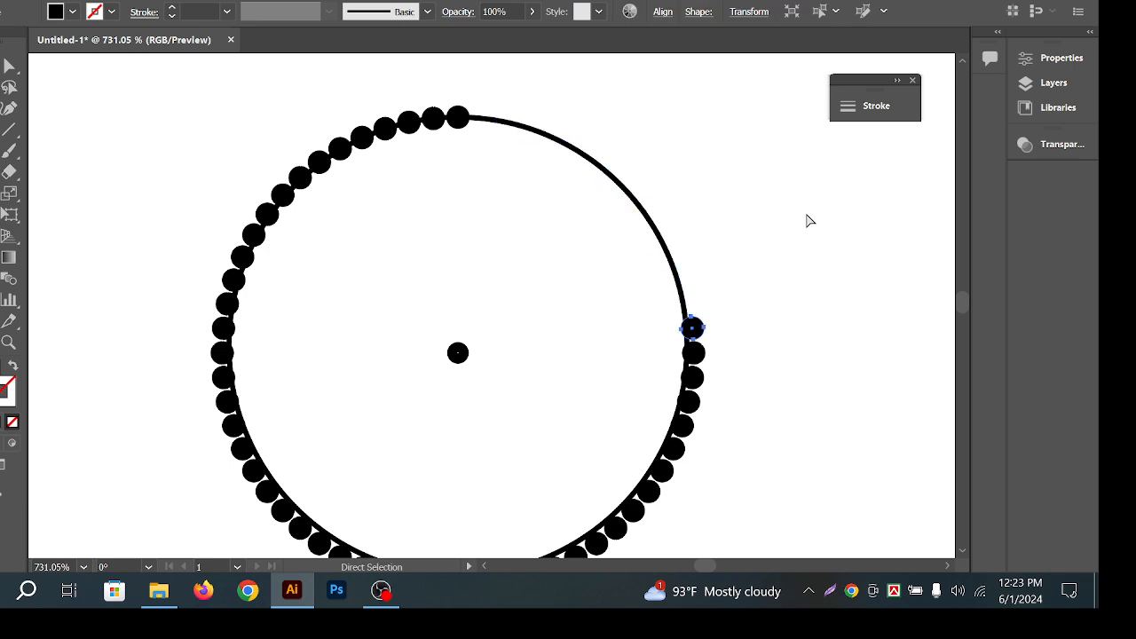
key("ctrl+z")
key("ctrl+z")
key("ctrl+z")
key("ctrl+z")
key("ctrl+z")
key("ctrl+z")
key("ctrl+z")
key("ctrl+z")
key("ctrl+z")
key("ctrl+z")
key("ctrl+z")
key("ctrl+z")
key("ctrl+z")
key("ctrl+z")
key("ctrl+z")
key("ctrl+z")
key("ctrl+z")
key("ctrl+z")
key("ctrl+z")
key("ctrl+z")
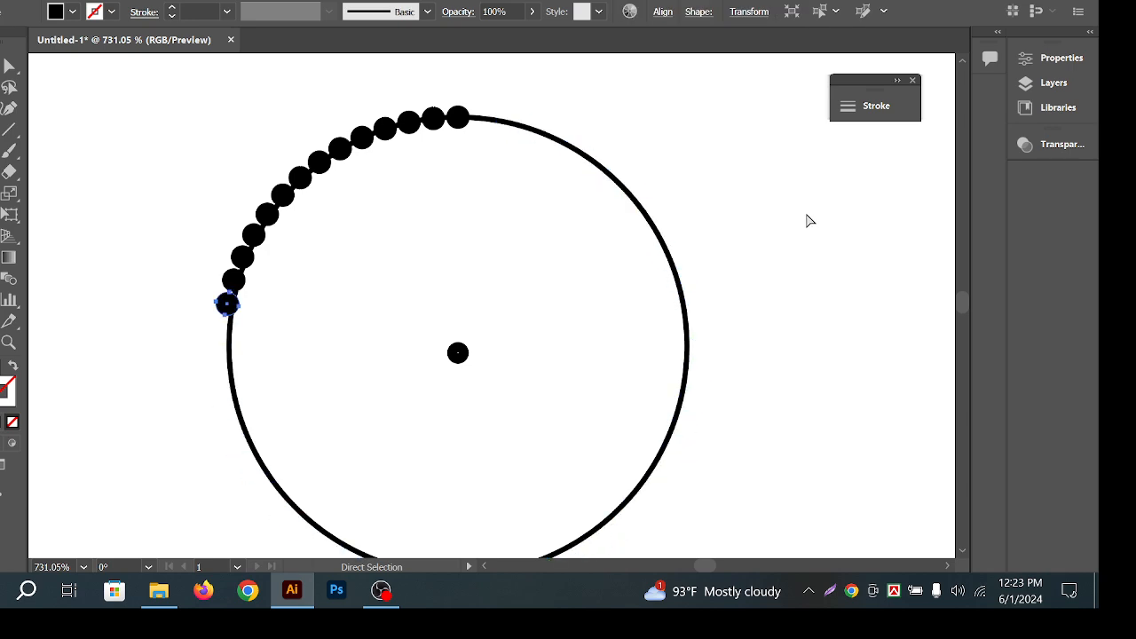
key("ctrl+z")
key("ctrl+z")
key("ctrl+z")
key("ctrl+z")
key("ctrl+z")
key("ctrl+z")
key("ctrl+z")
key("ctrl+z")
key("ctrl+z")
key("ctrl+z")
key("ctrl+z")
key("ctrl+z")
key("ctrl+z")
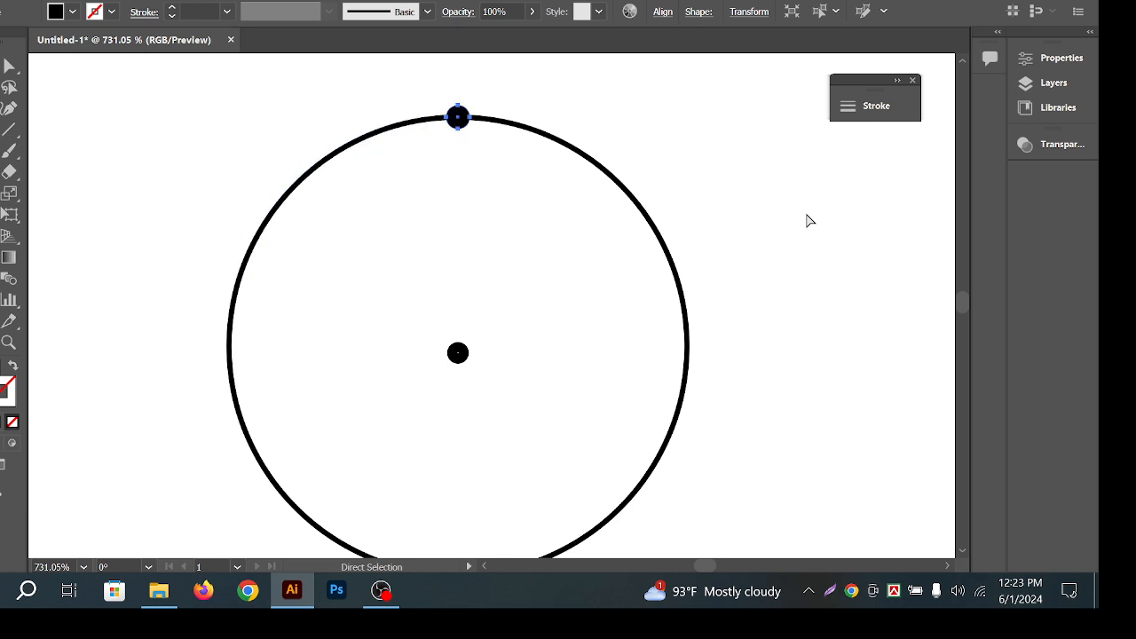
key("ctrl+a")
key("v")
left_click(746, 205)
left_click(456, 123)
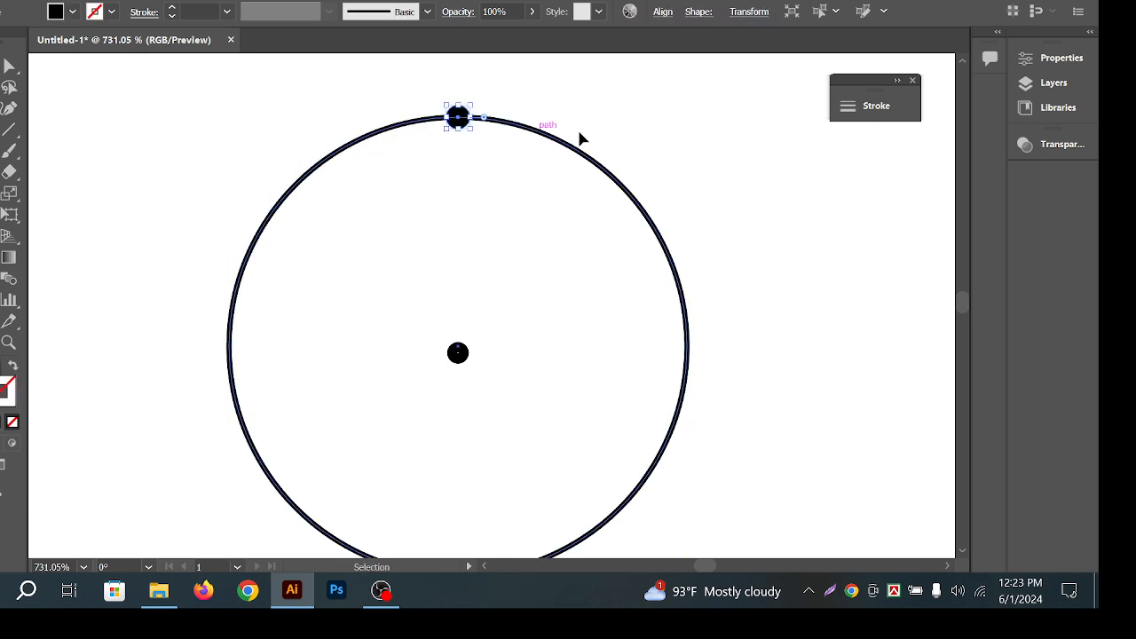
key("Delete")
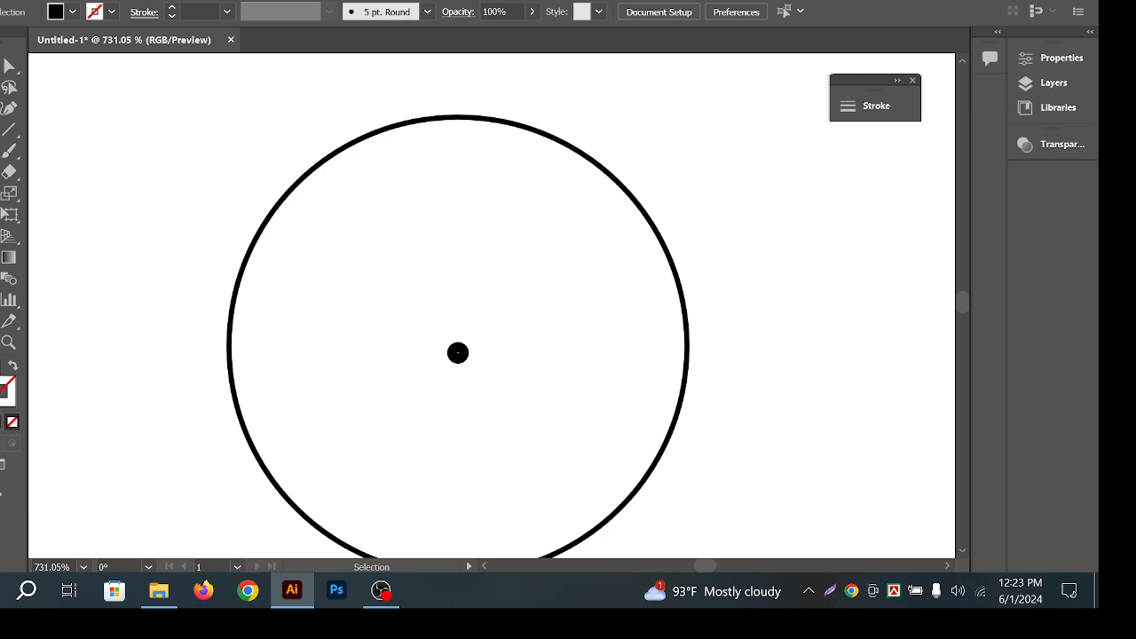
Draw a small rectangle at the circle's top, then delete it.
left_click(2, 152)
left_click(46, 155)
scroll(464, 111, "up", 4)
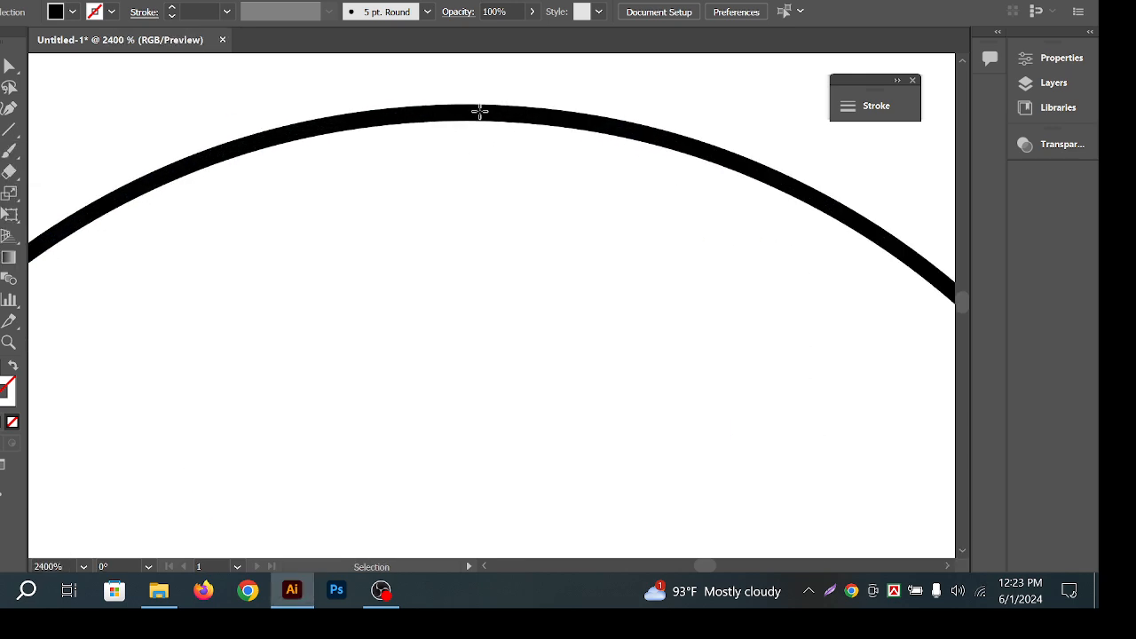
left_click_drag(477, 87, 491, 141)
key("v")
key("Delete")
Draw a small star at the top of the ring's arc.
left_click(4, 153)
left_click(62, 238)
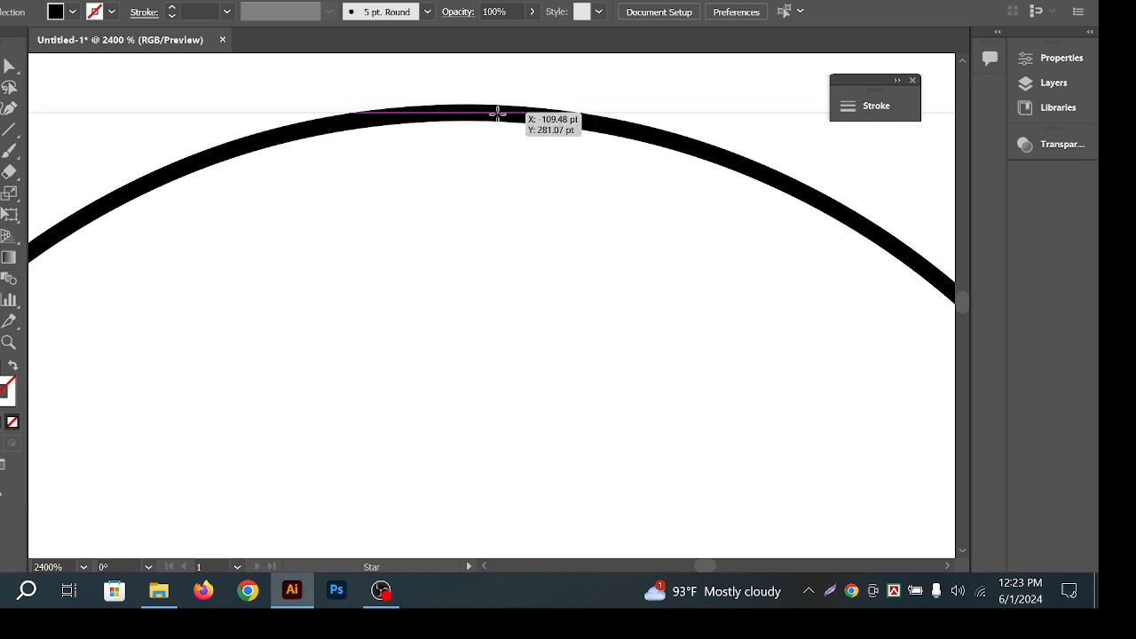
left_click_drag(480, 113, 485, 117)
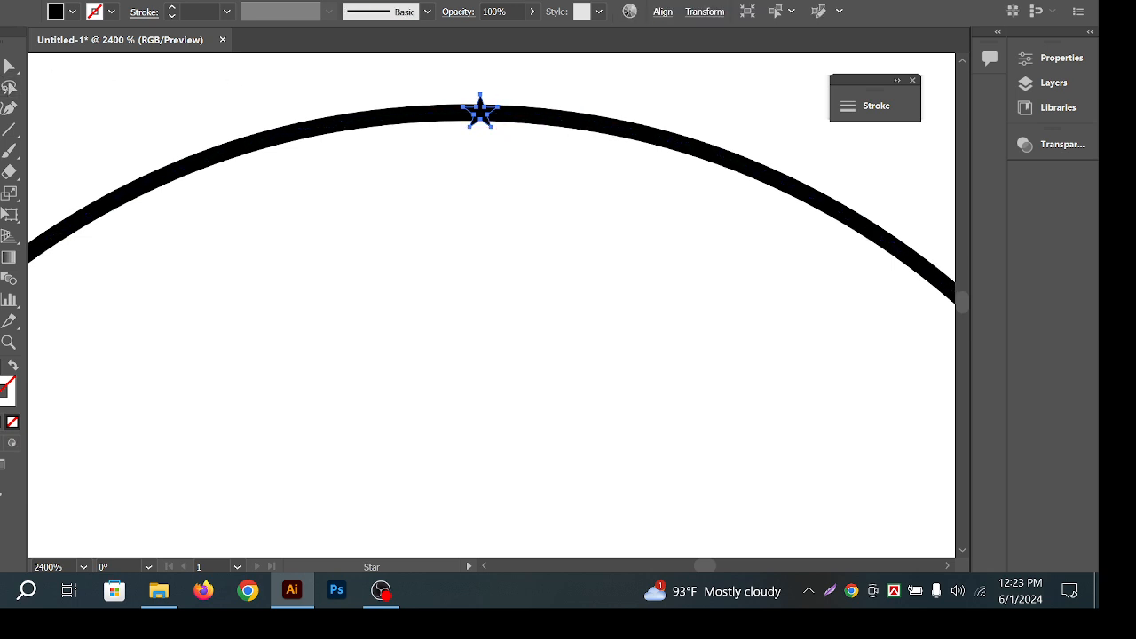
left_click(2, 66)
left_click(303, 79)
left_click(483, 120)
left_click(551, 149)
left_click(487, 116)
Try aligning star and circle horizontally, then undo it because the circle moved.
left_click_drag(507, 83, 442, 129)
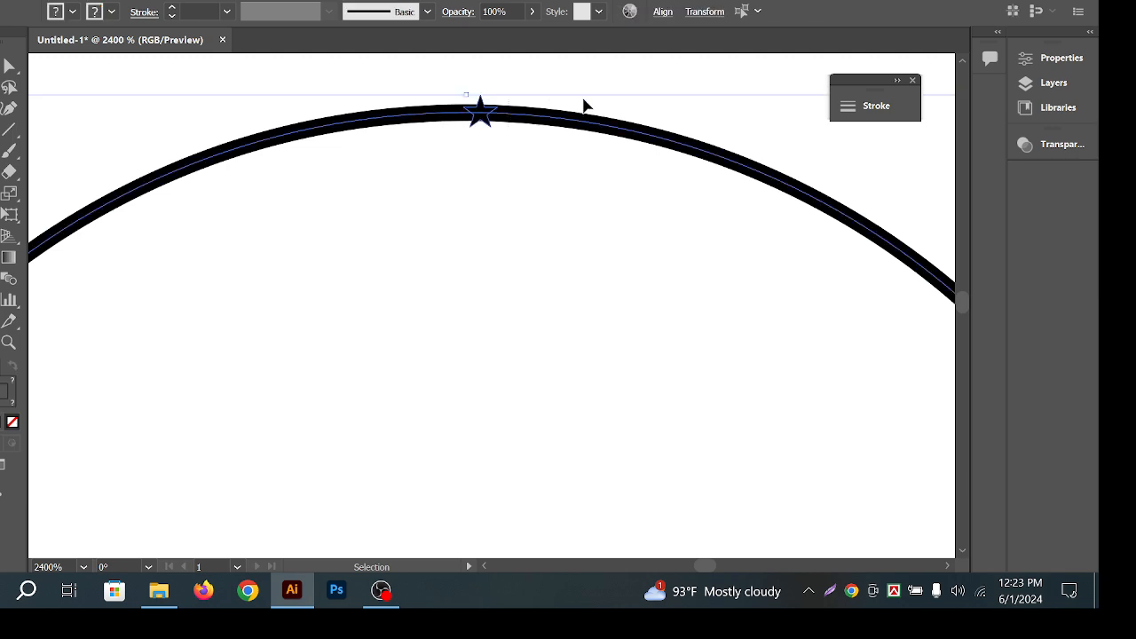
left_click(666, 14)
left_click(509, 66)
left_click(618, 169)
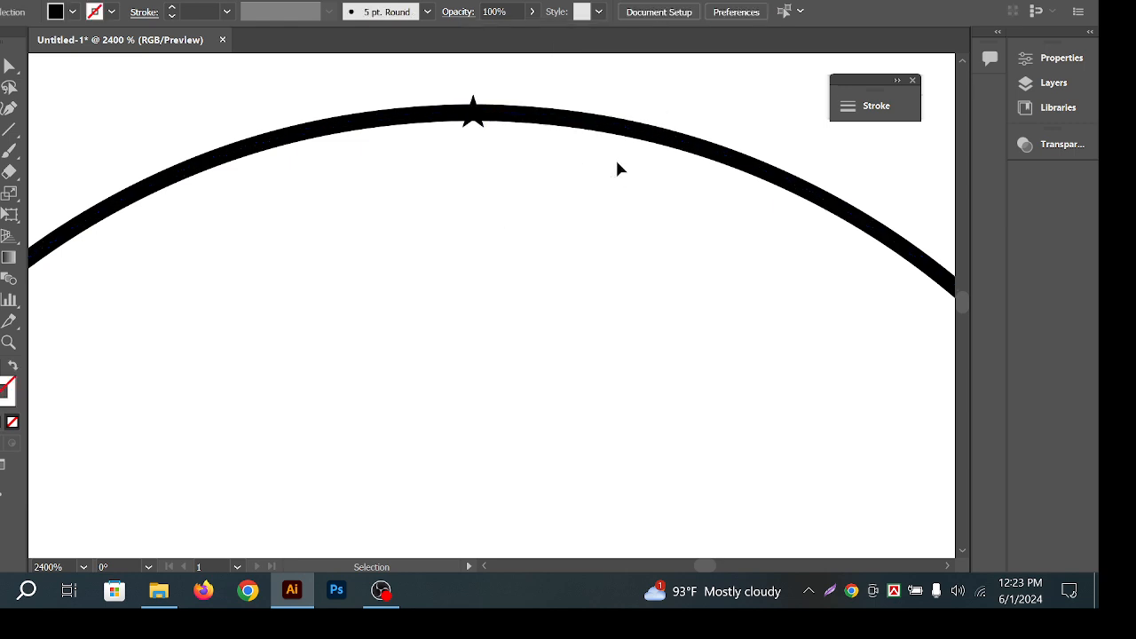
key("ctrl+z")
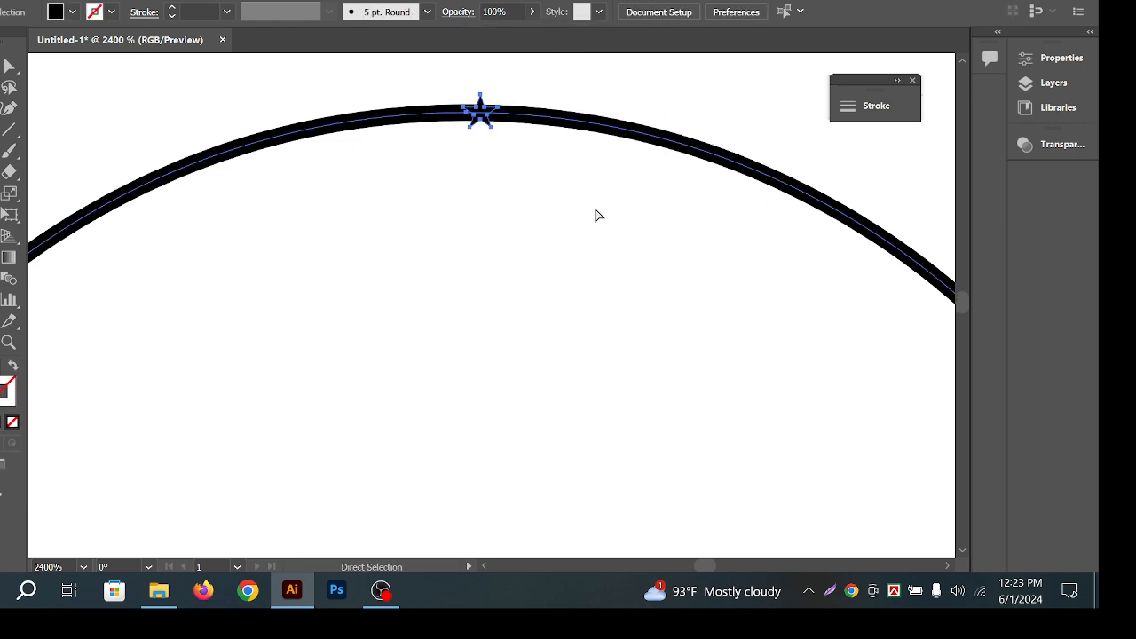
left_click(506, 172)
Centre the star horizontally on the circle with Horizontal Align Center.
left_click_drag(430, 73, 523, 142)
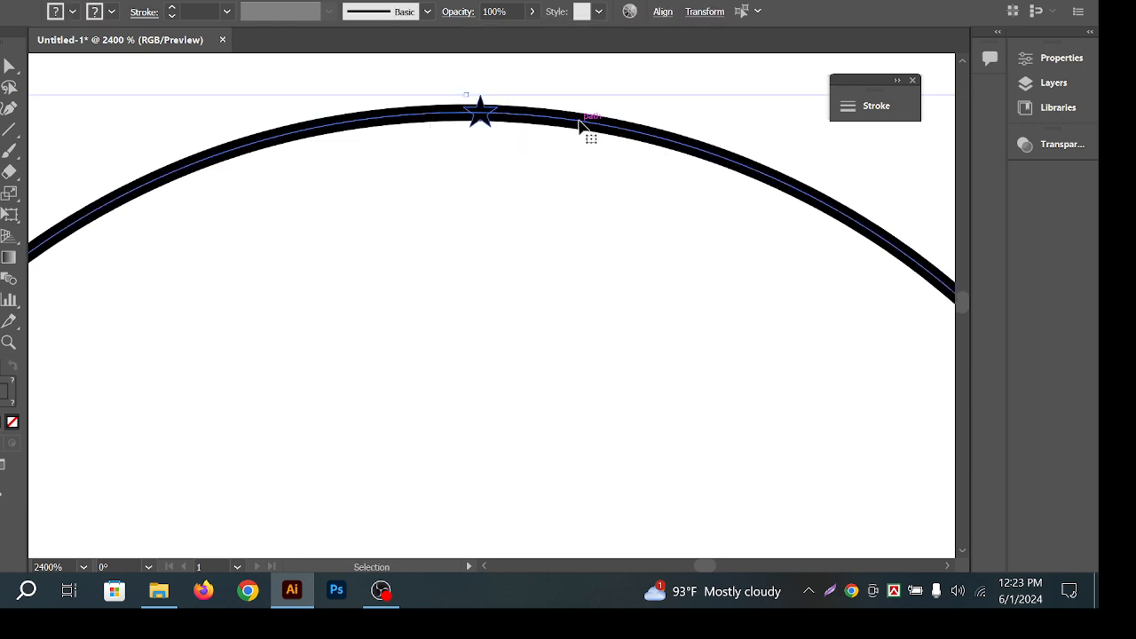
left_click(664, 15)
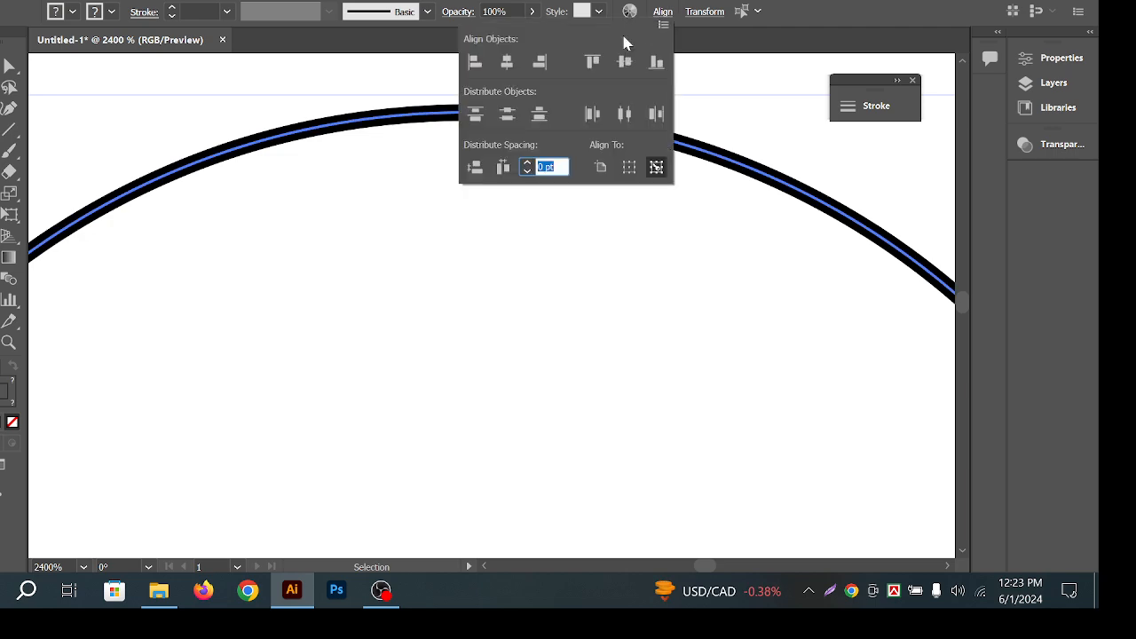
left_click(505, 60)
left_click(487, 195)
scroll(482, 141, "down", 2)
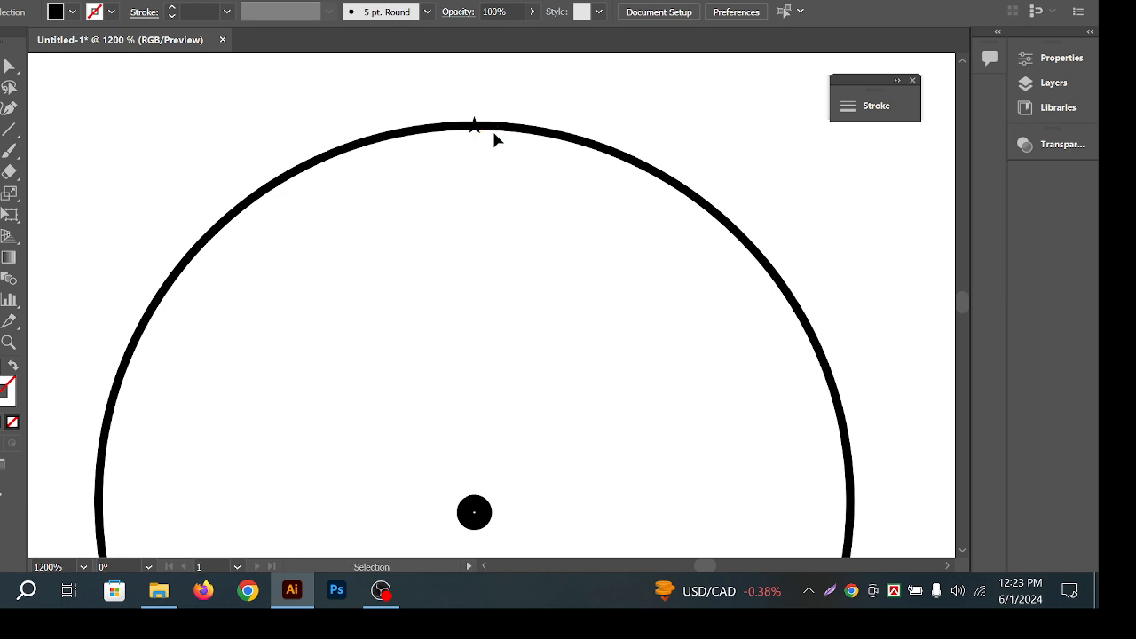
scroll(482, 137, "up", 2)
left_click(469, 85)
scroll(479, 97, "down", 2)
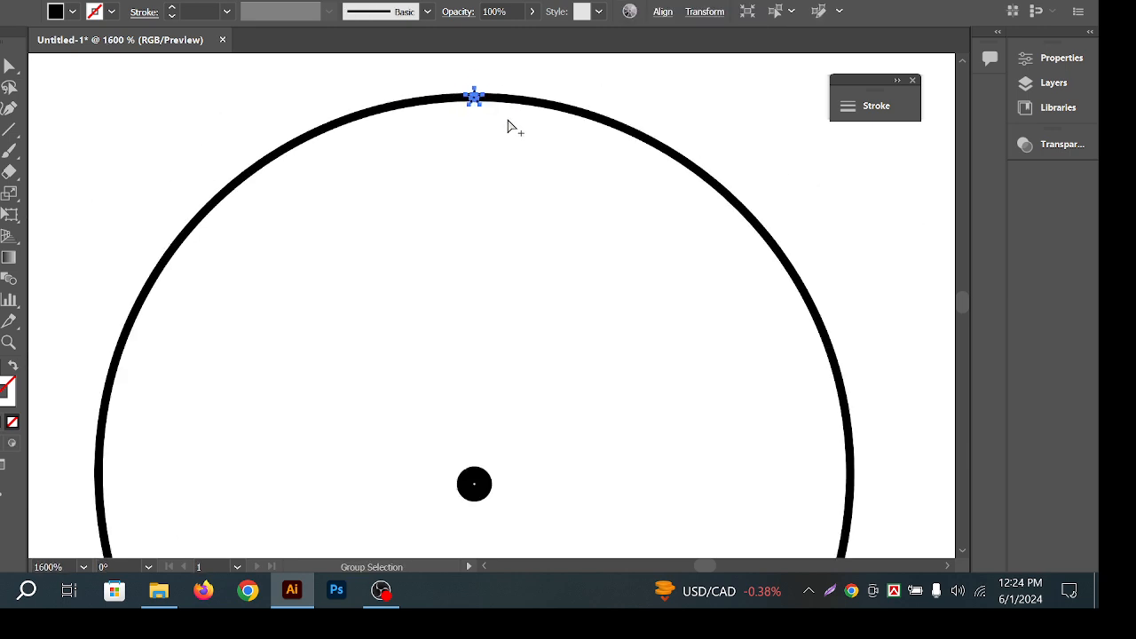
scroll(540, 198, "down", 1)
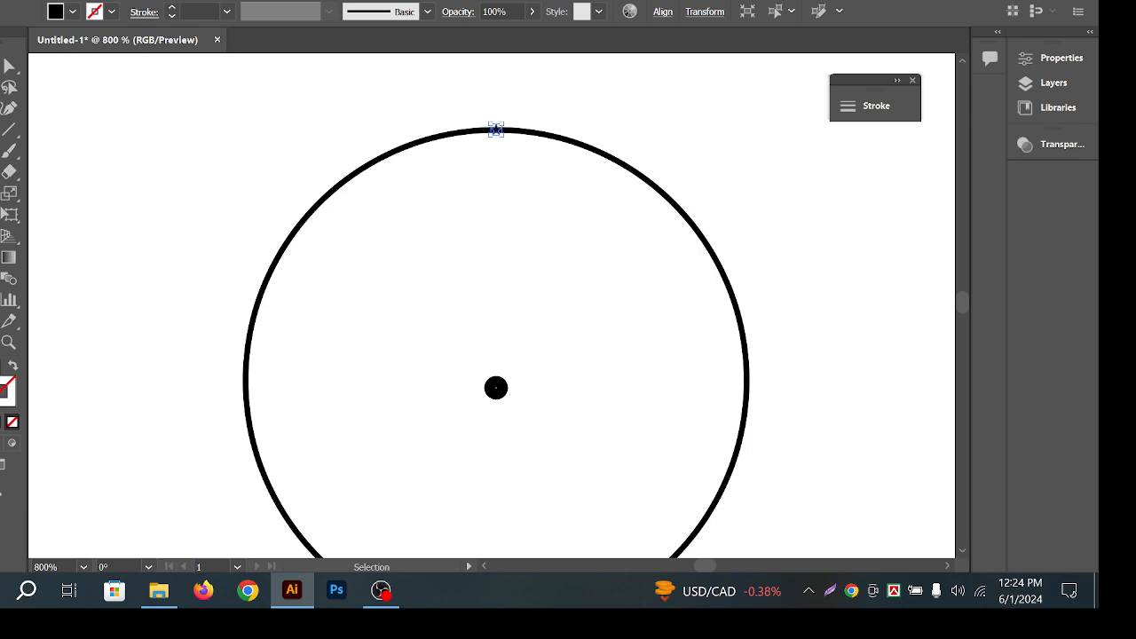
key("r")
left_click(495, 387, "alt")
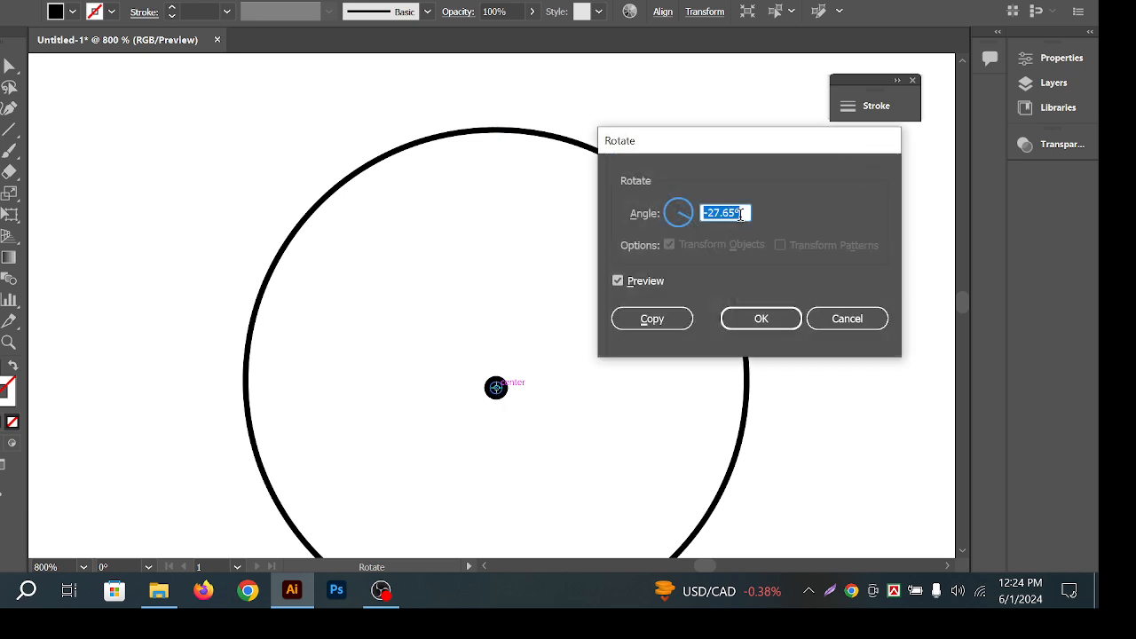
type("6")
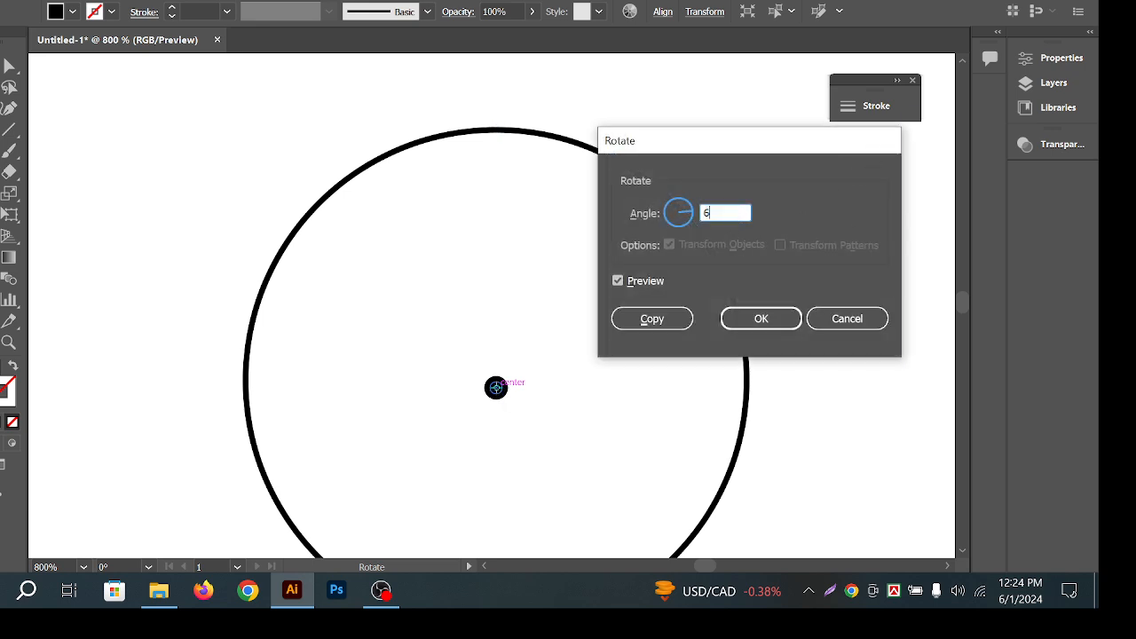
left_click(658, 329)
key("ctrl+d")
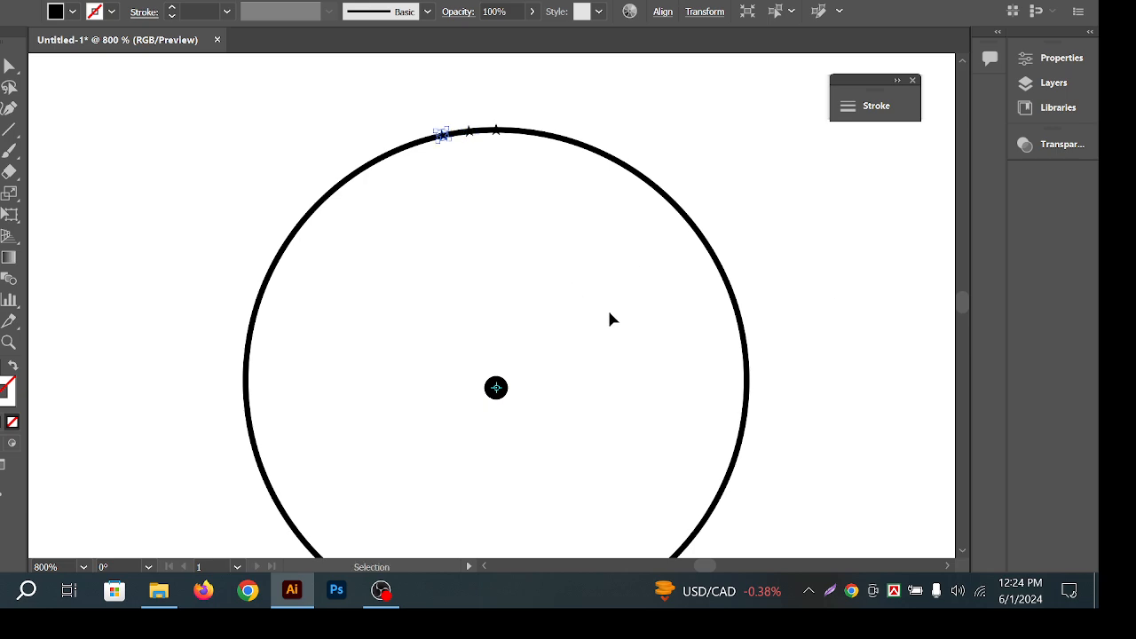
key("ctrl+d")
key("ctrl+d")
key("ctrl+d")
key("ctrl+d")
key("ctrl+d")
key("ctrl+d")
key("ctrl+d")
key("ctrl+d")
key("ctrl+d")
key("ctrl+d")
key("ctrl+d")
key("ctrl+d")
key("ctrl+d")
key("ctrl+d")
key("ctrl+d")
key("ctrl+d")
key("ctrl+d")
key("ctrl+d")
key("ctrl+d")
key("ctrl+d")
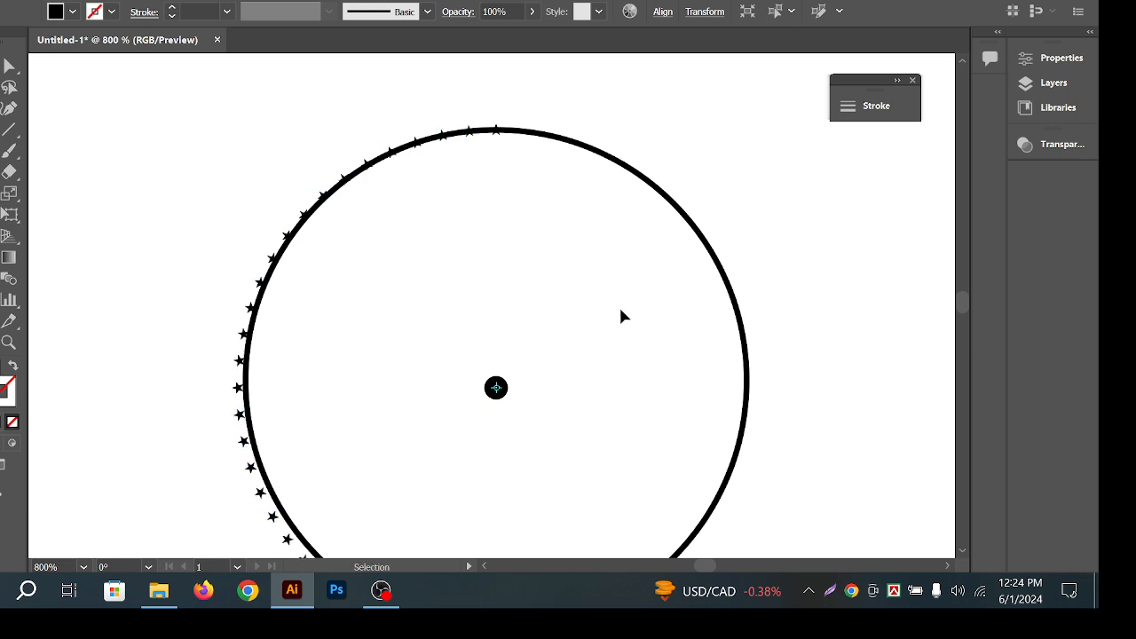
key("ctrl+d")
key("ctrl+d")
key("ctrl+d")
key("ctrl+d")
key("ctrl+d")
key("ctrl+d")
key("ctrl+d")
key("ctrl+d")
key("ctrl+d")
key("ctrl+d")
key("ctrl+d")
key("ctrl+d")
key("ctrl+d")
key("ctrl+d")
key("ctrl+d")
key("ctrl+d")
key("ctrl+d")
key("ctrl+d")
key("ctrl+d")
key("ctrl+d")
key("r")
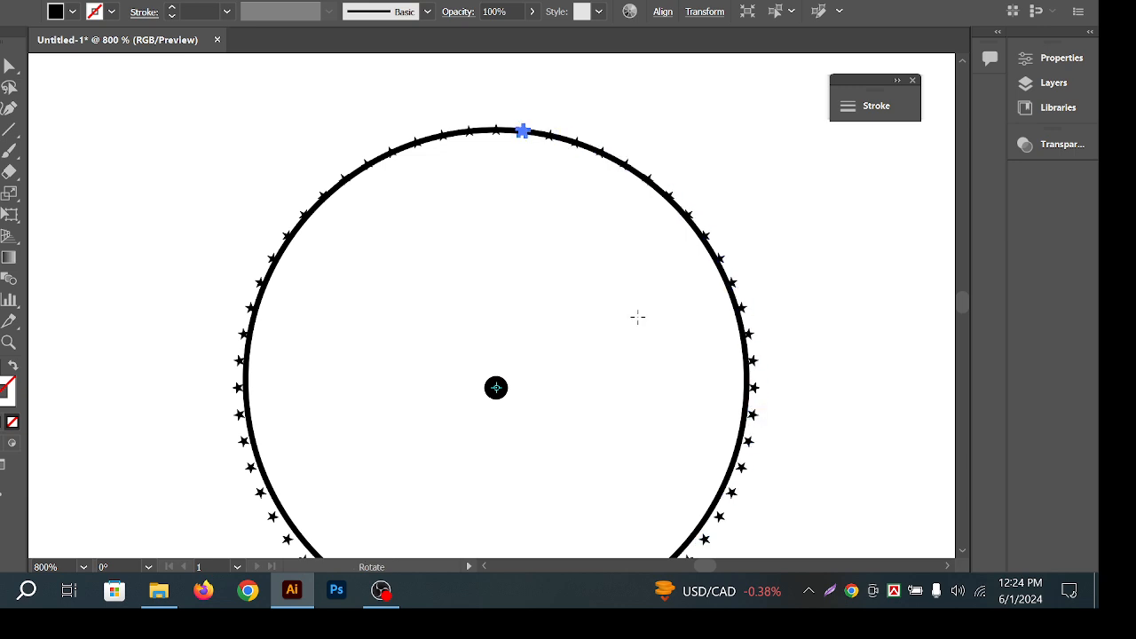
left_click(2, 66)
left_click(283, 175)
left_click_drag(328, 344, 344, 300)
left_click_drag(487, 400, 463, 390)
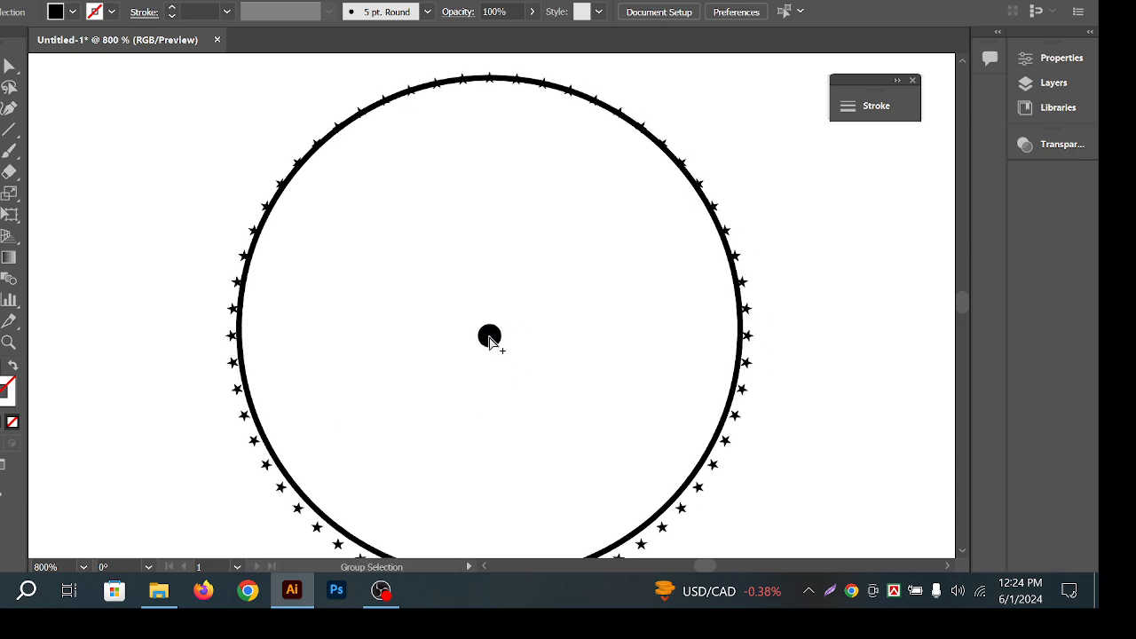
scroll(488, 330, "up", 2)
scroll(497, 353, "up", 1)
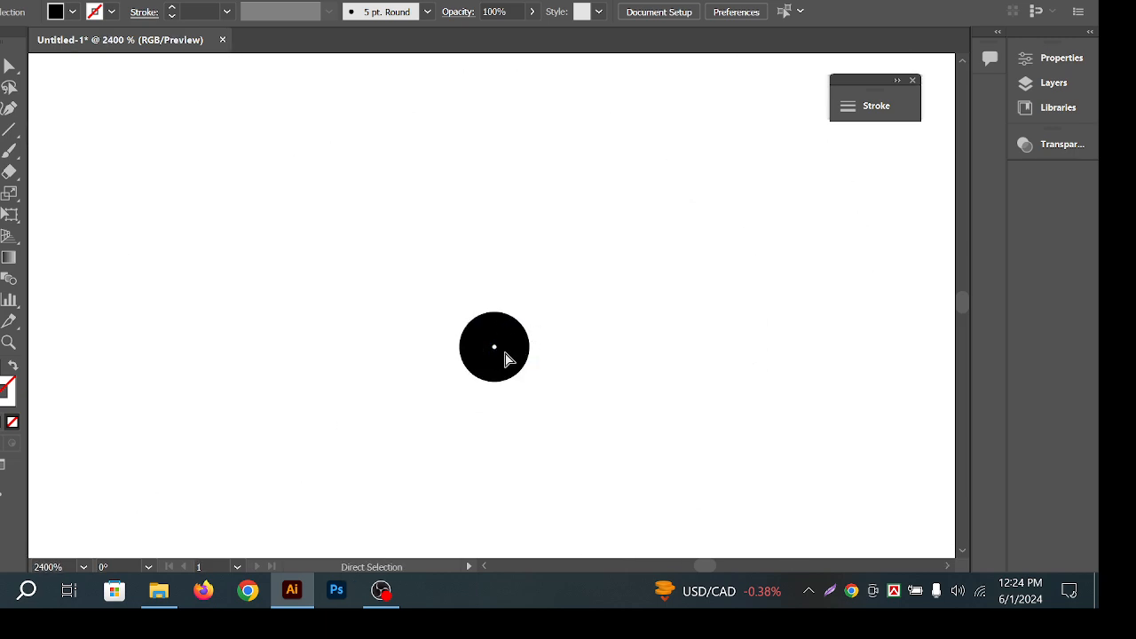
left_click(514, 353)
scroll(539, 350, "down", 5)
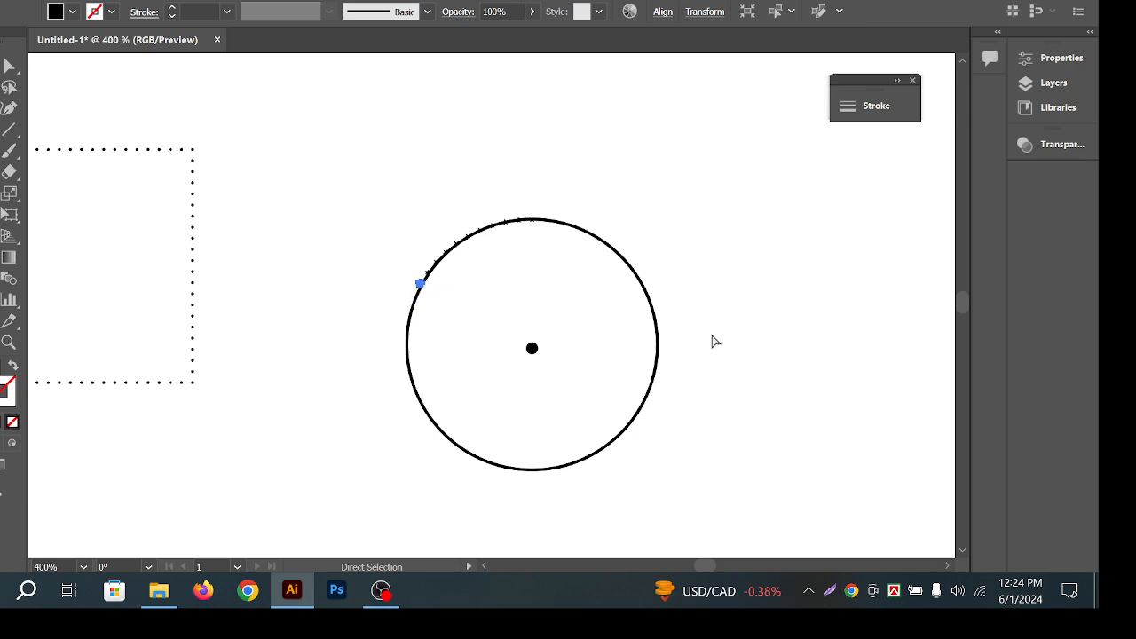
left_click(737, 330)
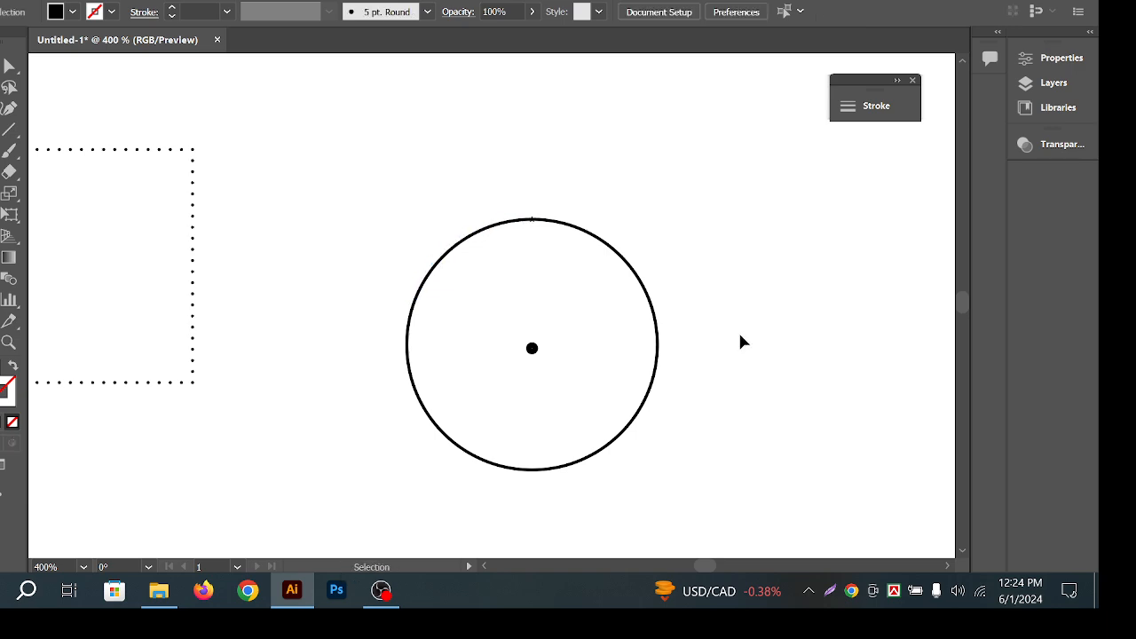
key("v")
left_click_drag(773, 377, 333, 339)
Align the circle and its centre dot so they share a common centre.
left_click_drag(809, 371, 257, 328)
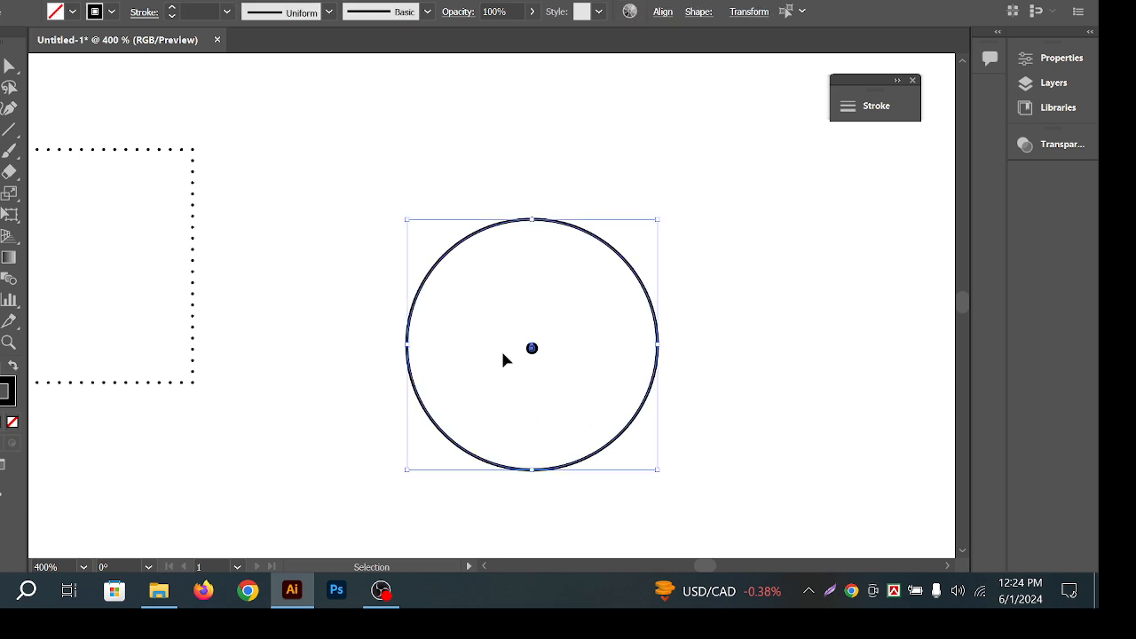
left_click(663, 13)
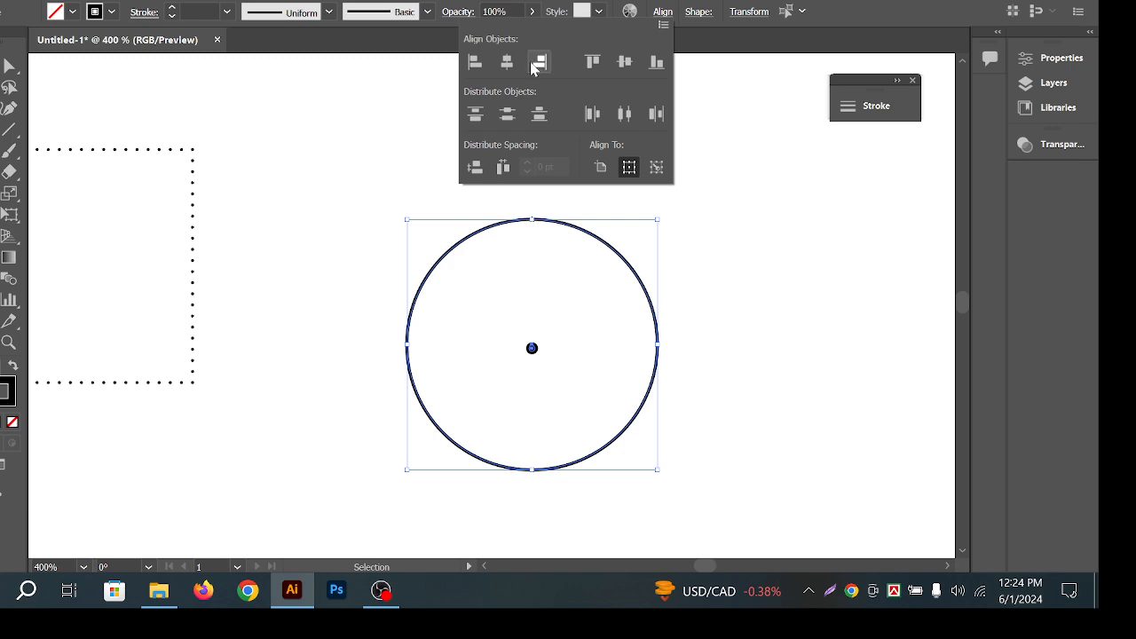
left_click(624, 63)
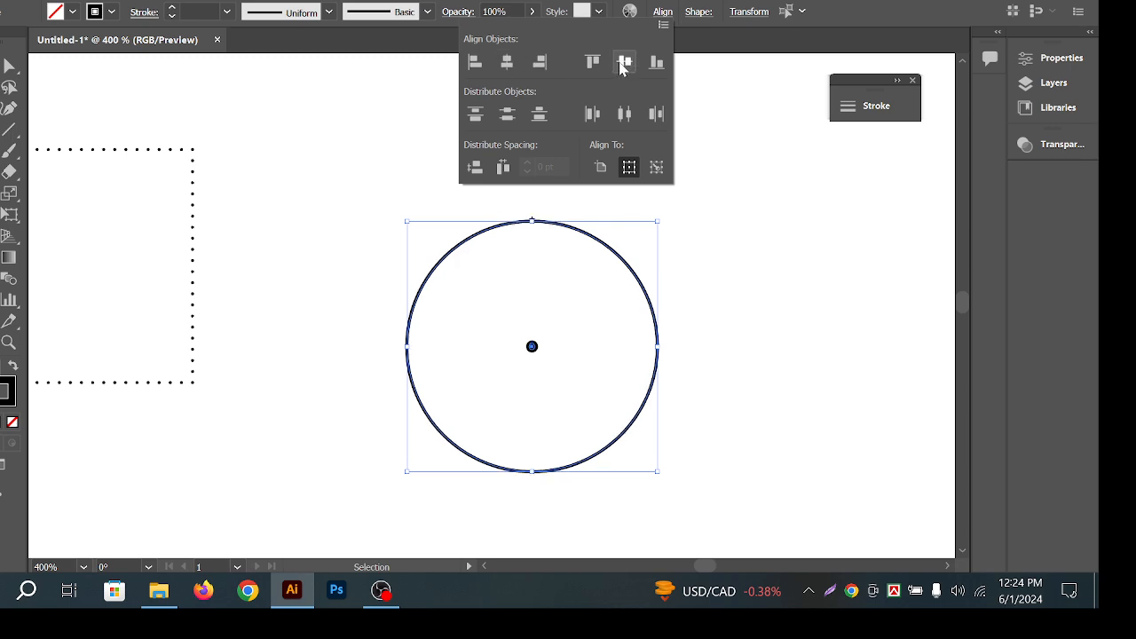
left_click(734, 306)
key("ctrl+z")
left_click_drag(758, 371, 248, 335)
left_click(663, 13)
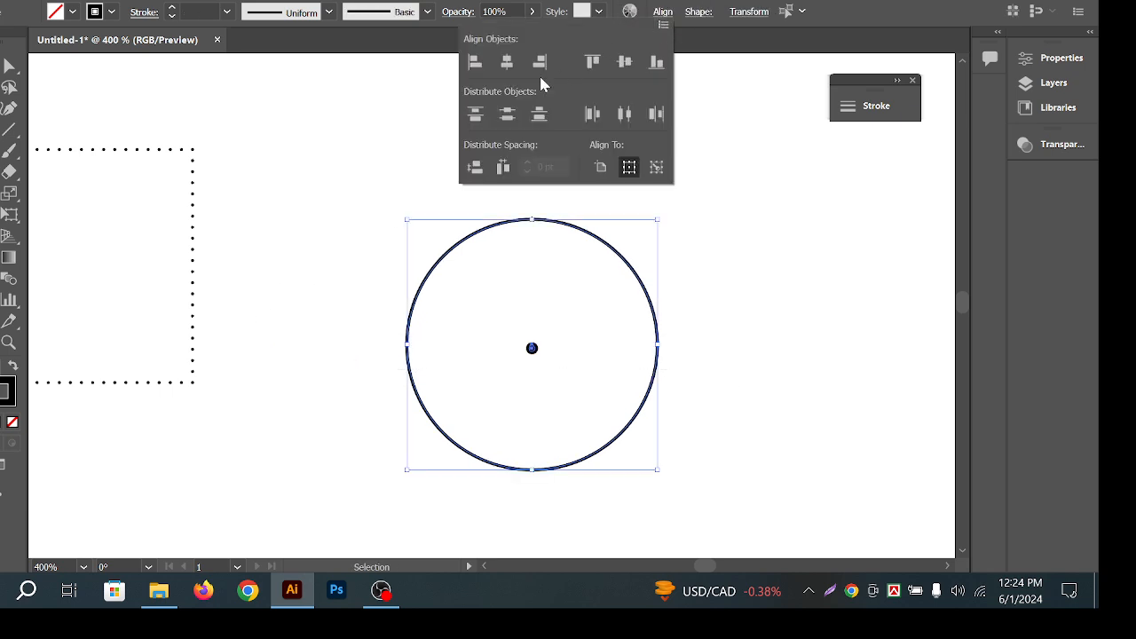
left_click(624, 62)
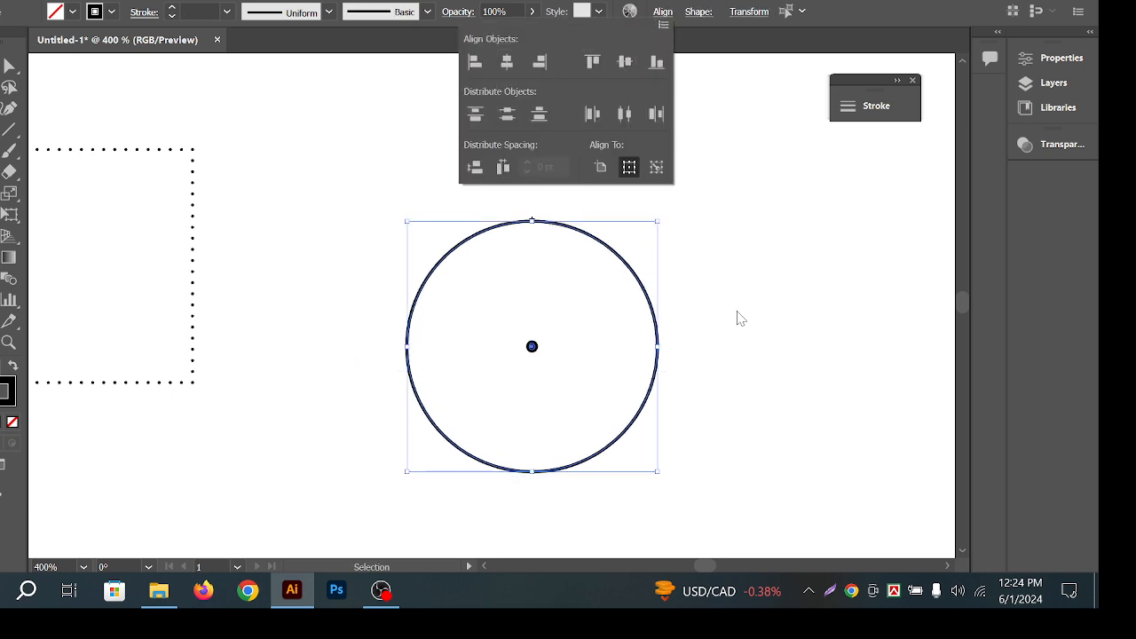
left_click(729, 354)
left_click(729, 347)
Select the top star together with the circle for alignment.
left_click_drag(648, 398, 650, 383)
left_click_drag(605, 308, 604, 297)
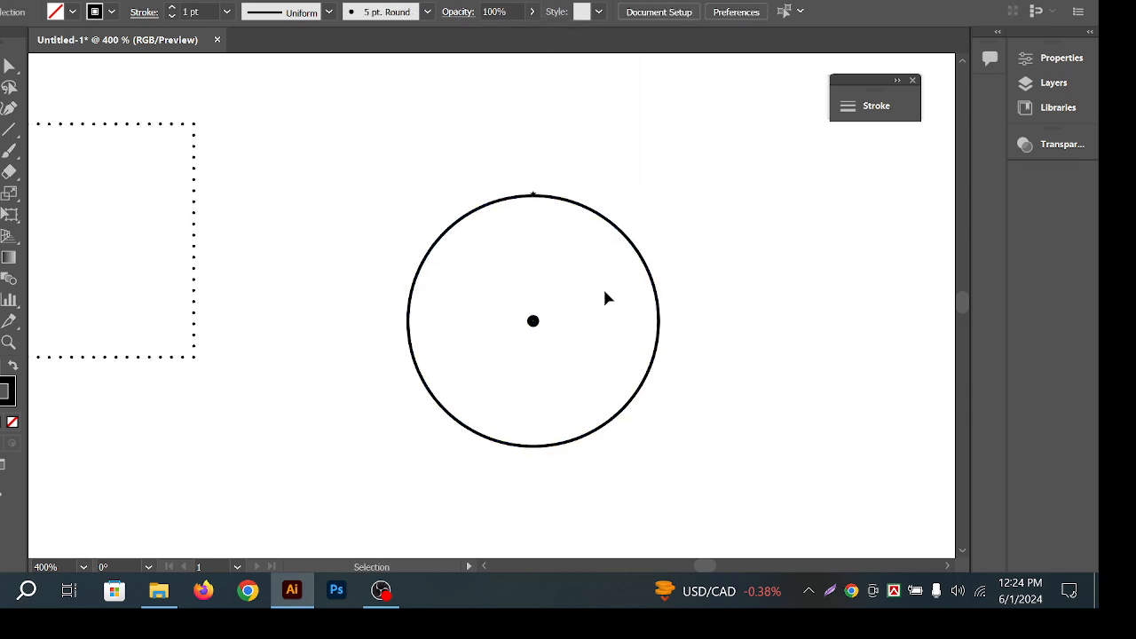
scroll(523, 182, "up", 2)
scroll(575, 218, "up", 3)
left_click_drag(482, 167, 547, 222)
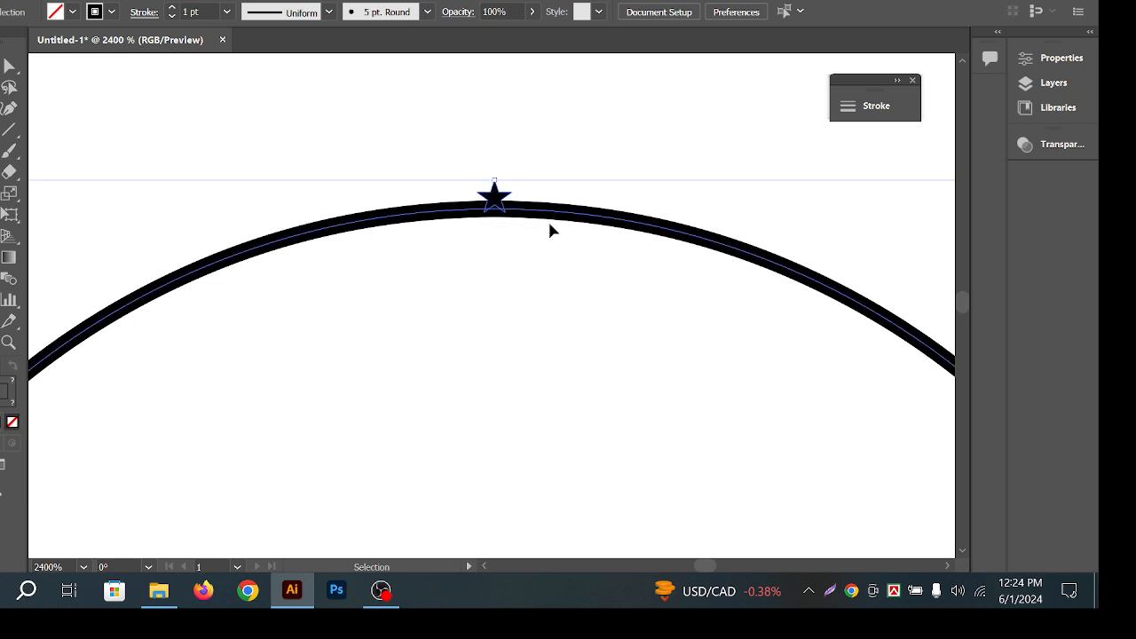
left_click(607, 223, "shift")
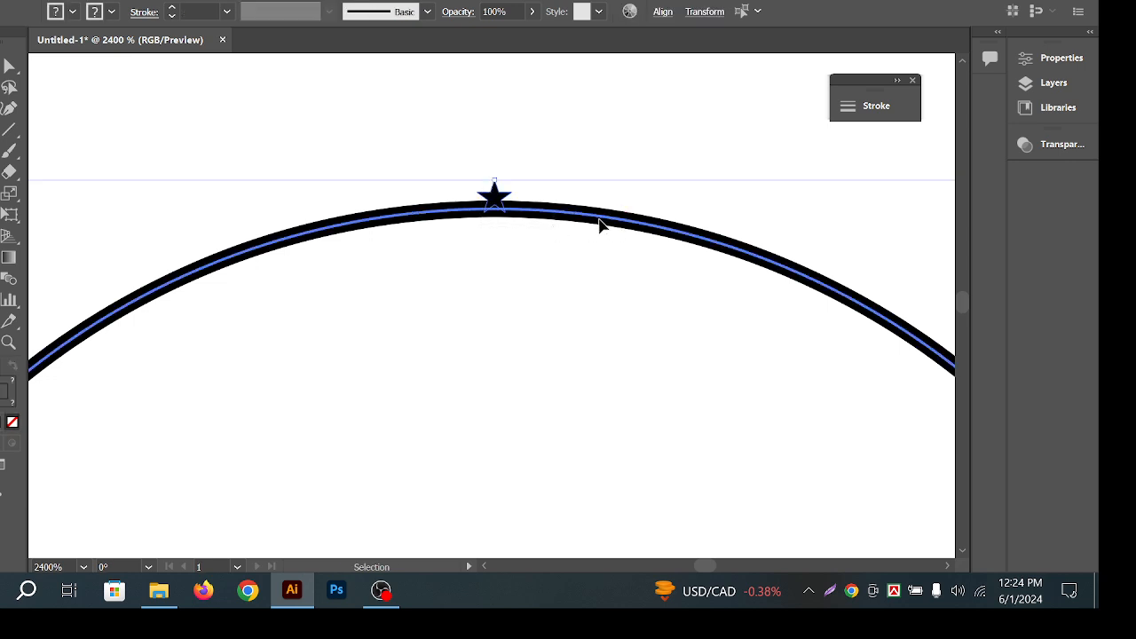
left_click(666, 15)
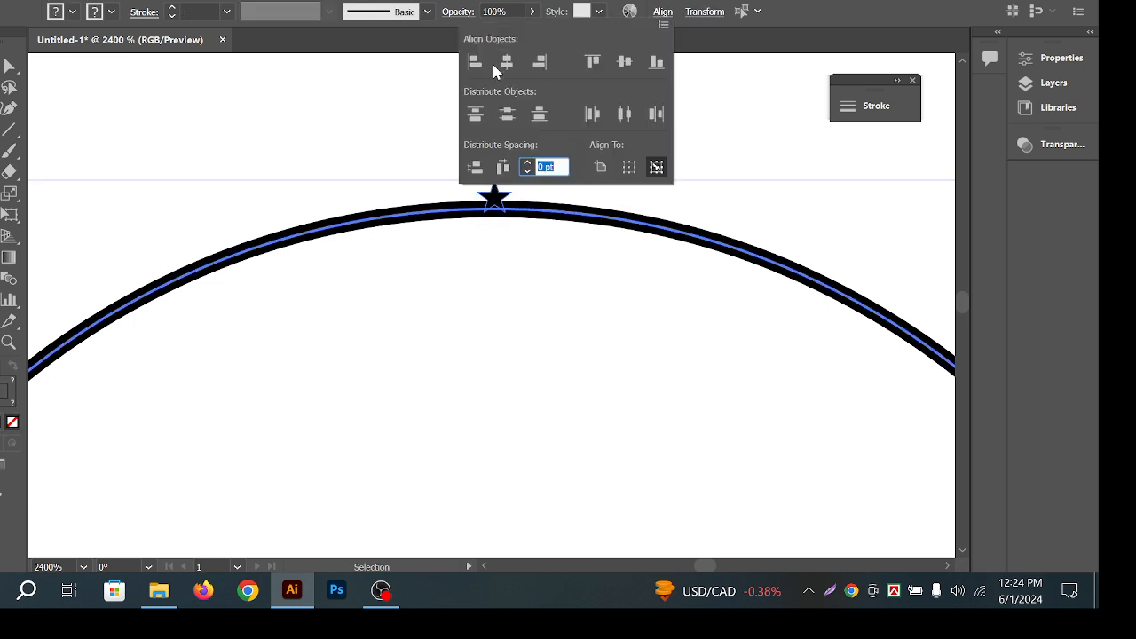
left_click(757, 155)
Make a trial rotated copy of the star around the circle's centre dot, then undo it.
left_click(497, 199)
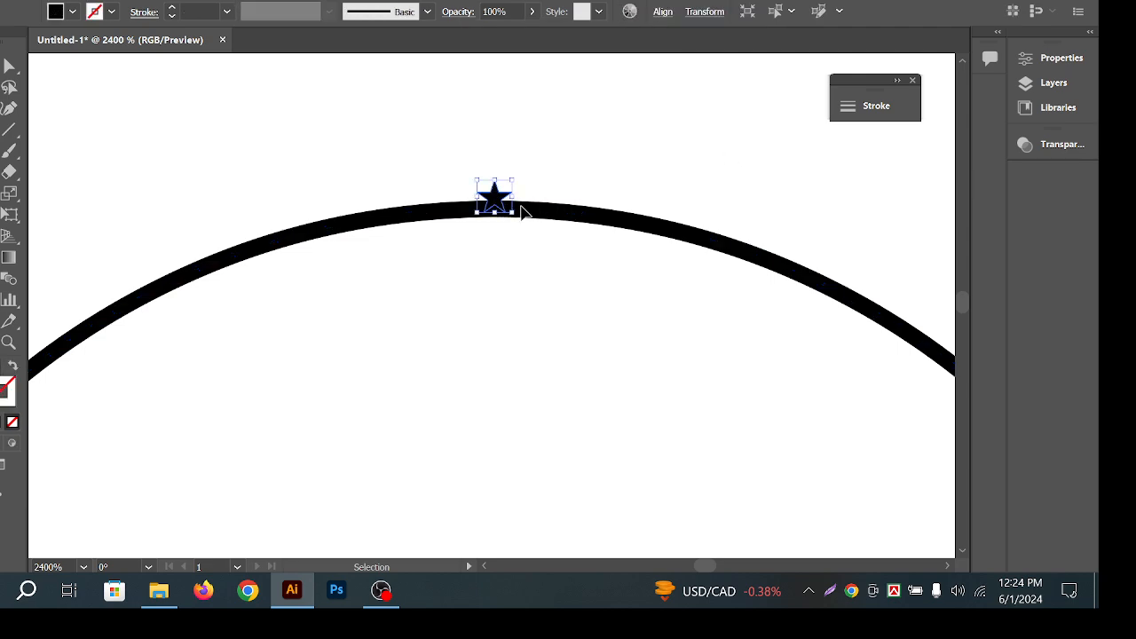
key("r")
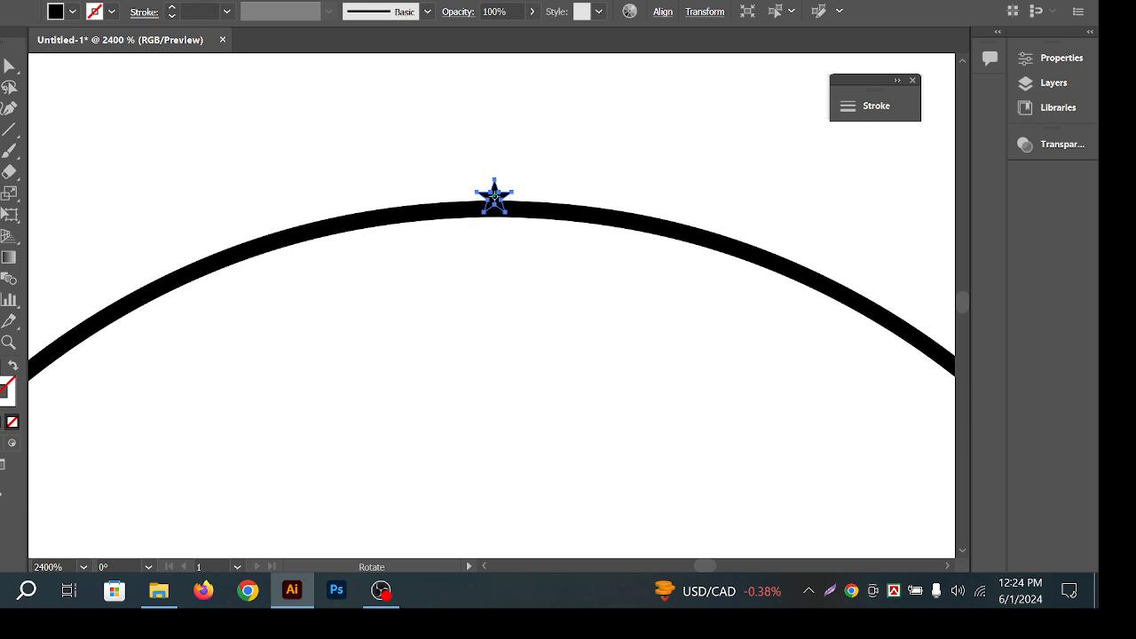
scroll(567, 203, "down", 2)
left_click_drag(567, 365, 595, 235)
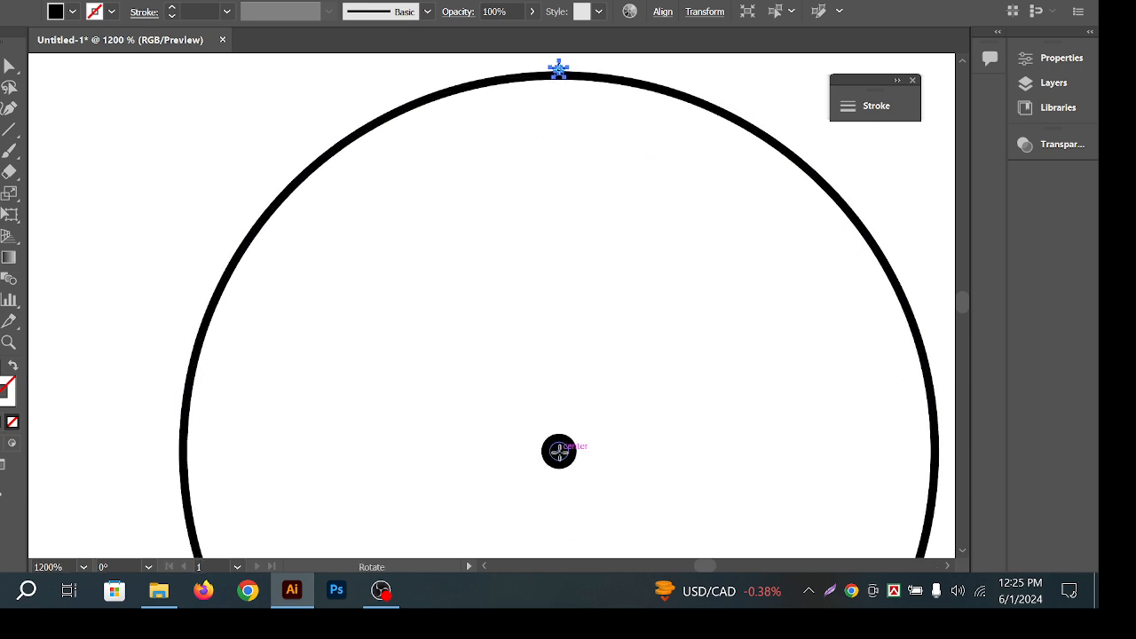
left_click(558, 451, "alt")
left_click(649, 317)
scroll(754, 285, "down", 1)
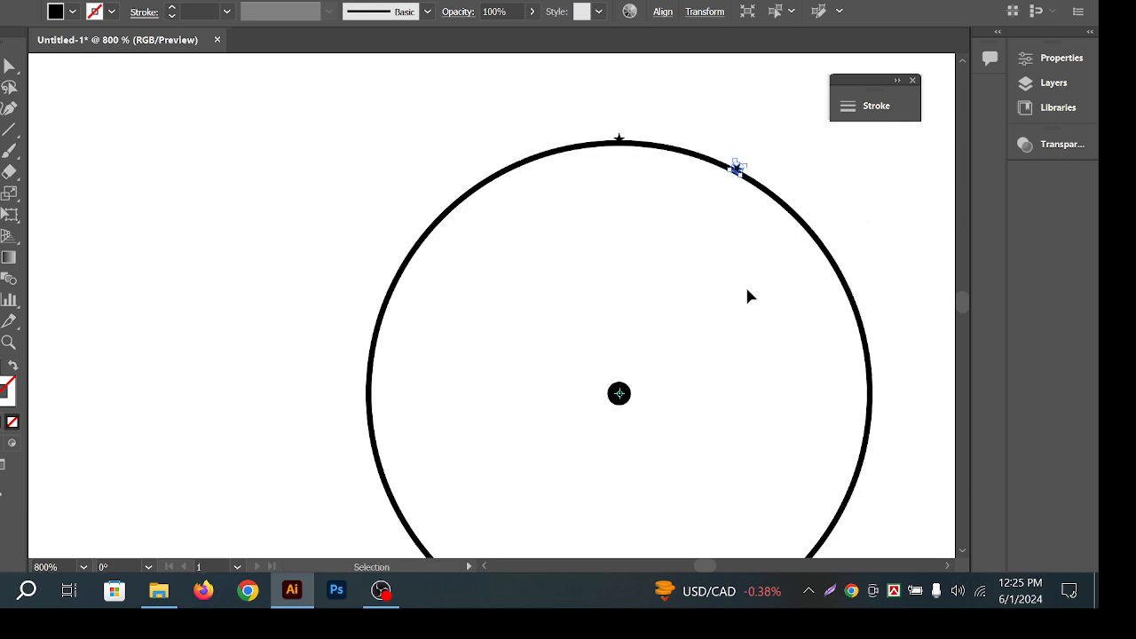
key("ctrl+z")
key("ctrl+z")
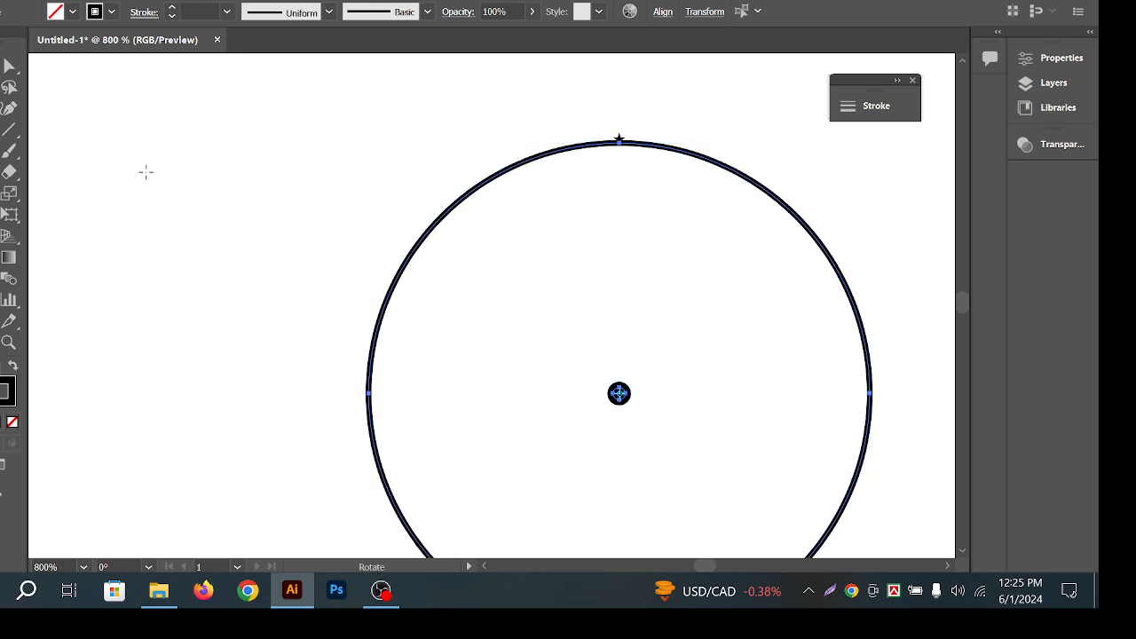
Horizontally centre the circle, centre dot and top star, then reselect the star for rotating.
key("v")
left_click(337, 80)
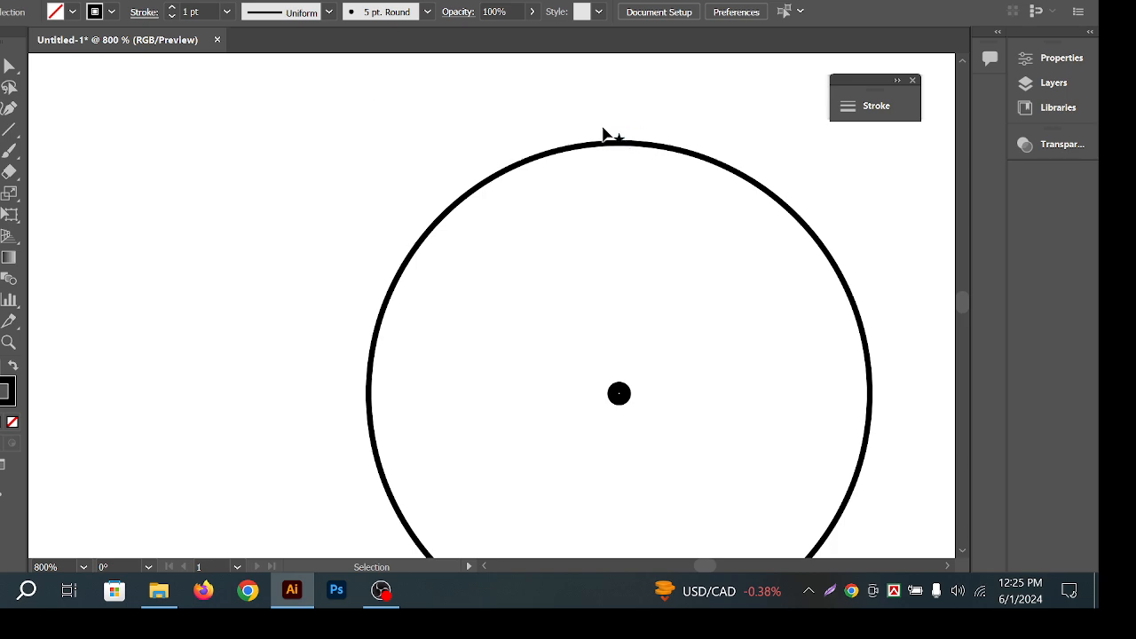
left_click(608, 138)
left_click(662, 12)
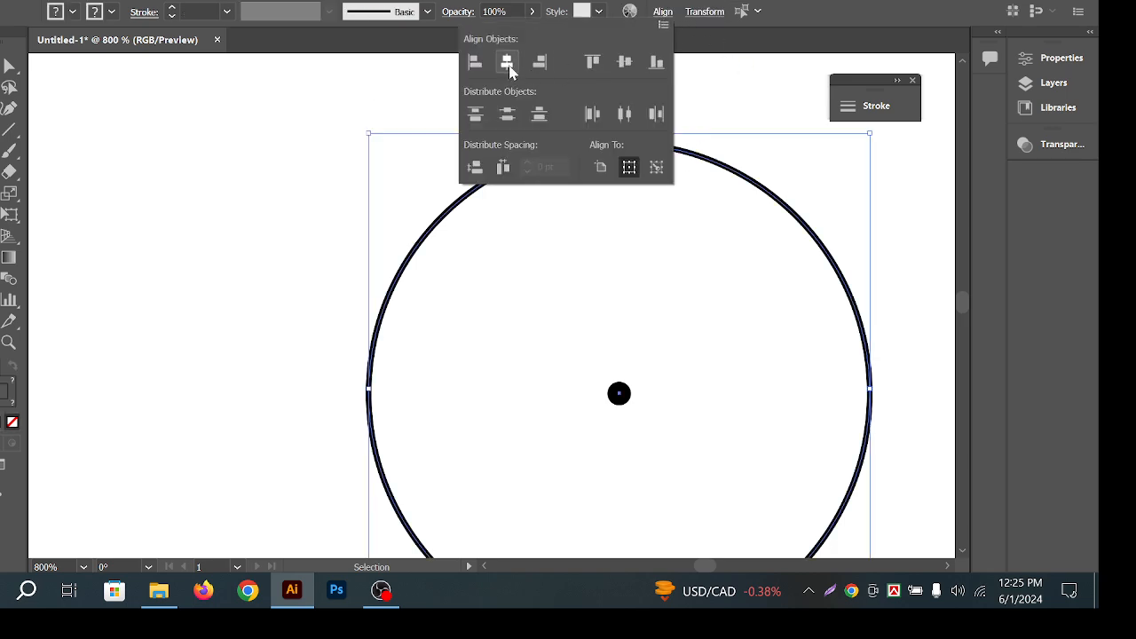
left_click(508, 68)
left_click(285, 373)
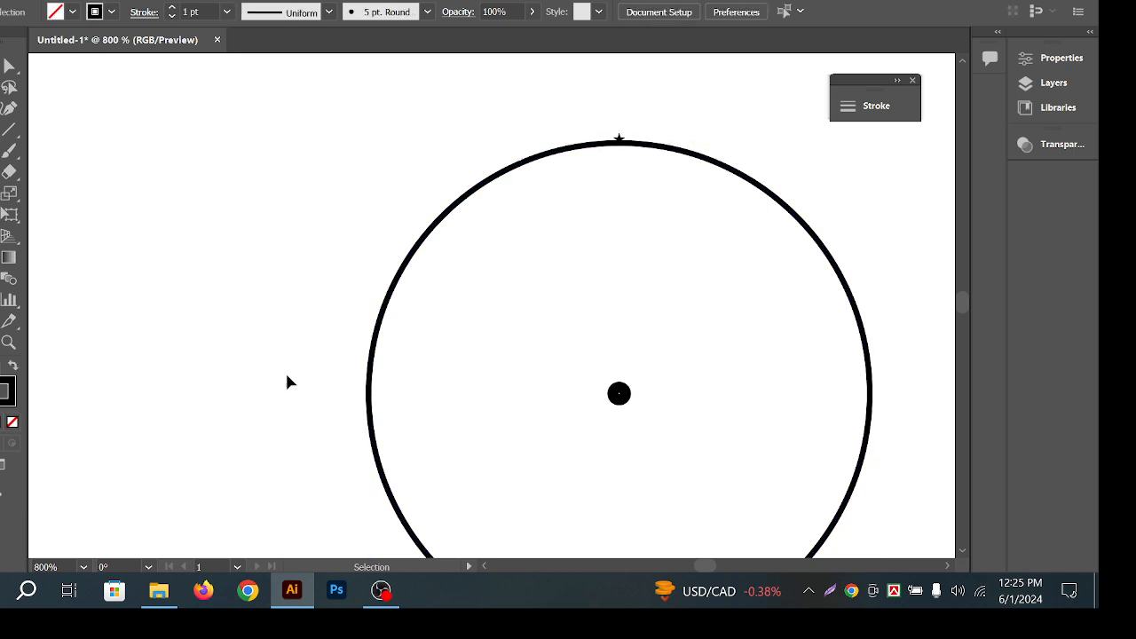
left_click_drag(285, 373, 716, 410)
left_click(662, 11)
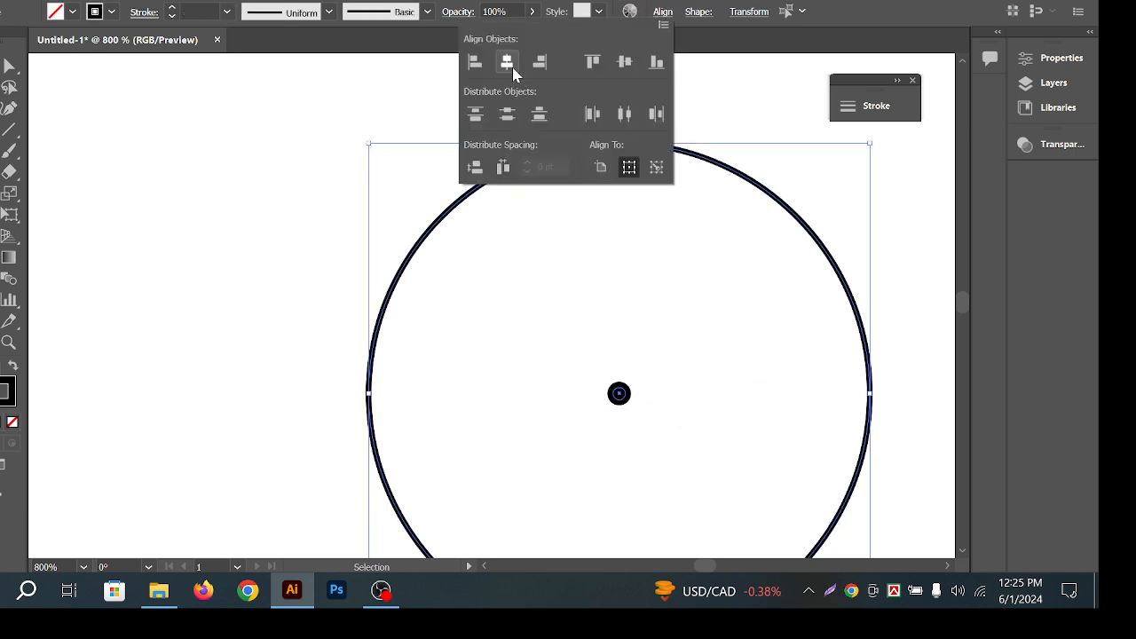
left_click(313, 164)
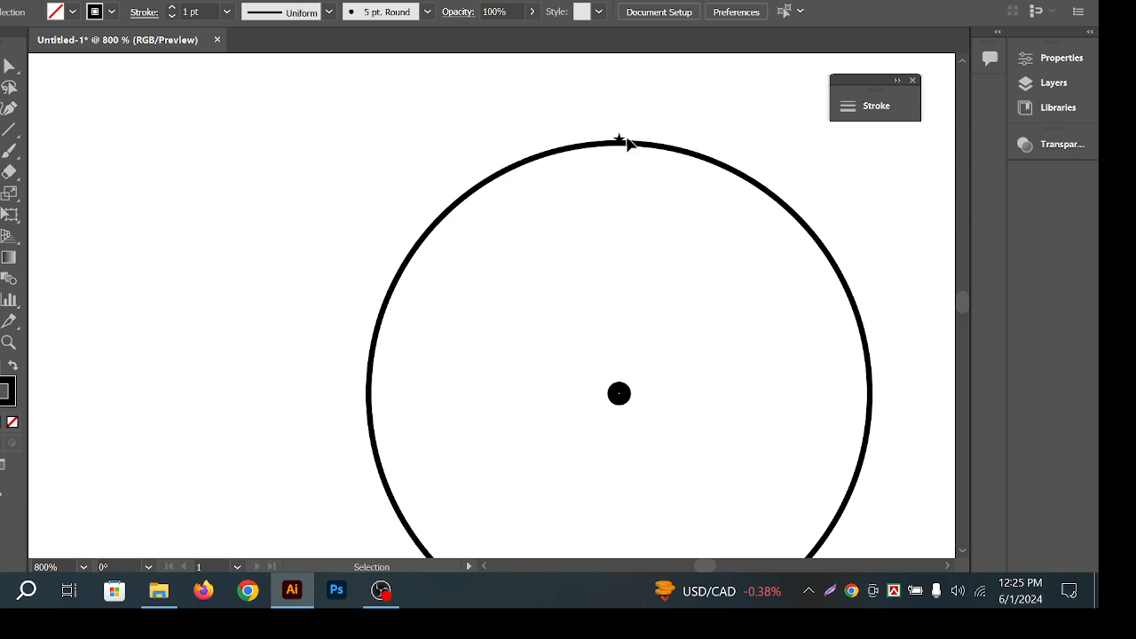
left_click(620, 140)
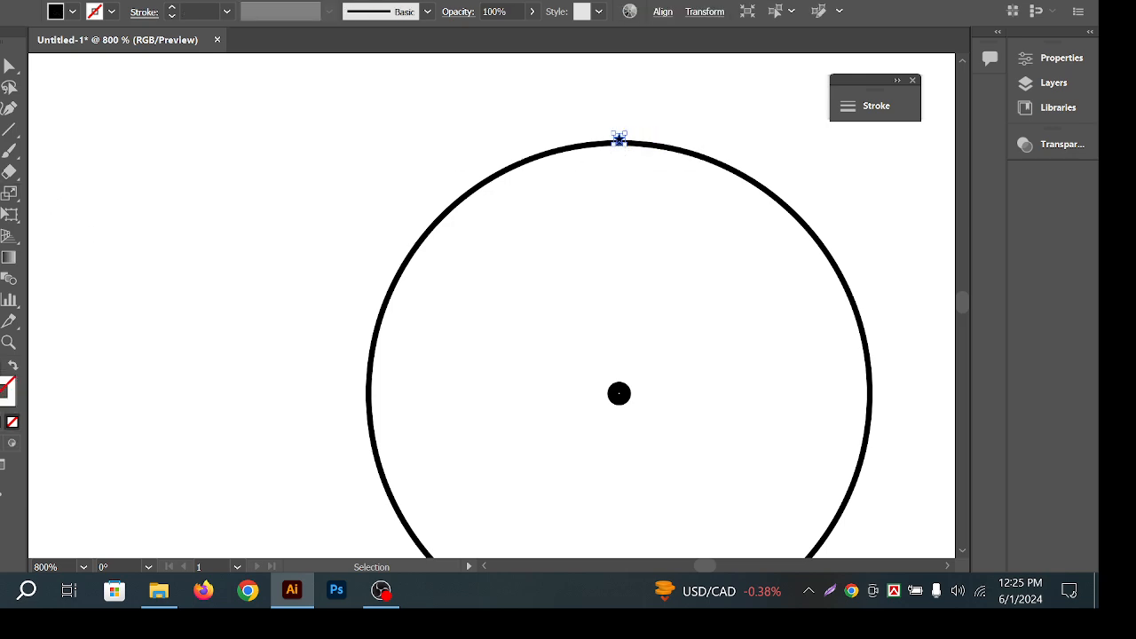
key("r")
Rotate-copy the star by 6° around the centre dot and repeat until the ring closes.
left_click(619, 392, "alt")
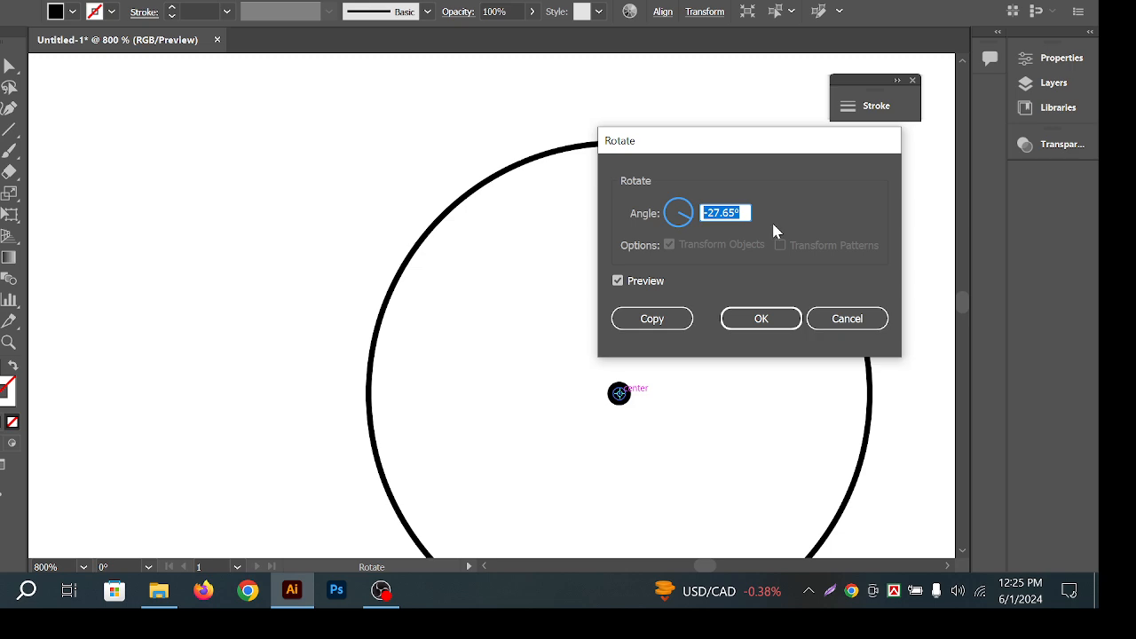
type("6")
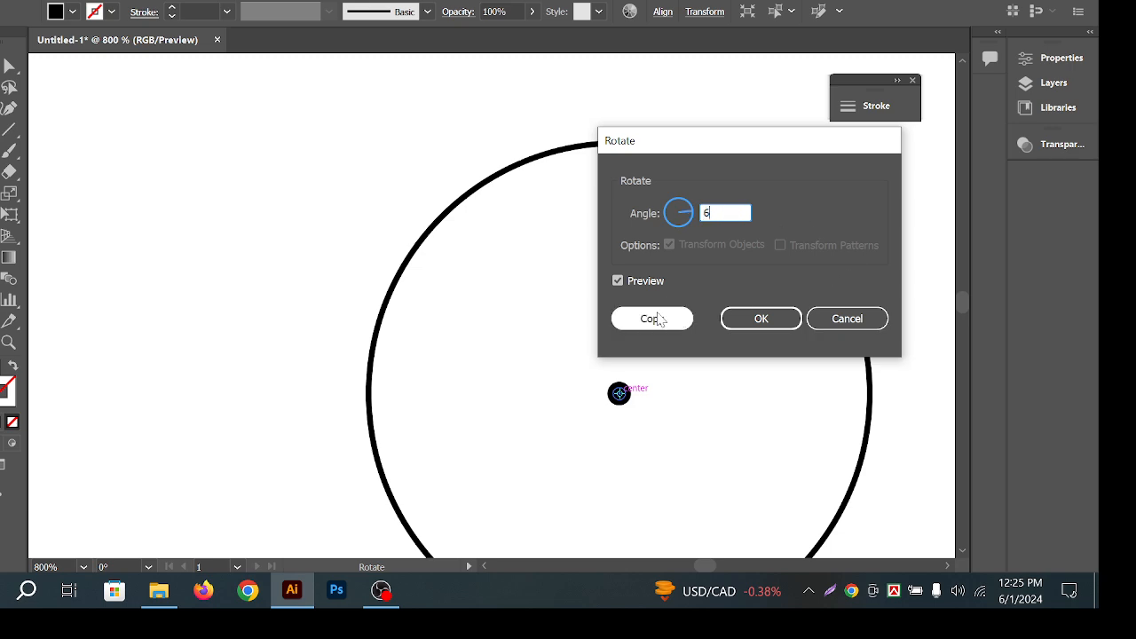
left_click(652, 317)
key("ctrl+d")
key("ctrl+d")
key("ctrl+d")
key("ctrl+d")
key("ctrl+d")
key("ctrl+d")
key("ctrl+d")
key("ctrl+d")
key("ctrl+d")
key("ctrl+d")
key("ctrl+d")
key("ctrl+d")
key("ctrl+d")
key("ctrl+d")
key("ctrl+d")
key("ctrl+d")
key("ctrl+d")
key("ctrl+d")
key("ctrl+d")
key("ctrl+d")
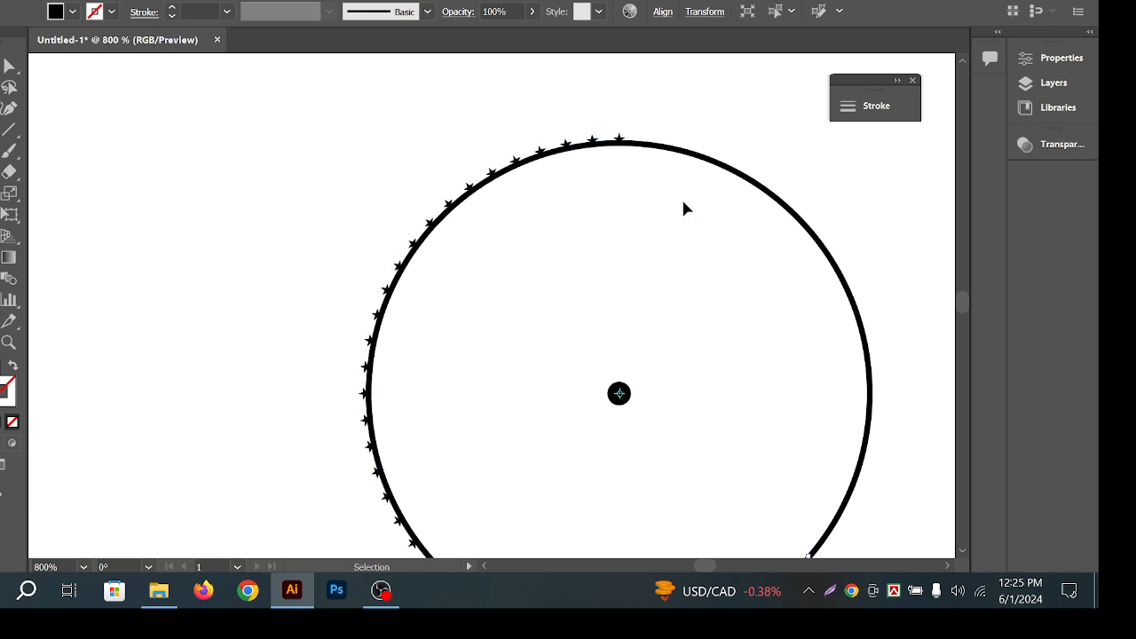
key("ctrl+d")
key("ctrl+d")
key("ctrl+d")
key("ctrl+d")
key("ctrl+d")
key("ctrl+d")
key("ctrl+d")
key("ctrl+d")
key("ctrl+d")
key("ctrl+d")
key("ctrl+d")
key("ctrl+d")
key("ctrl+d")
key("ctrl+d")
key("ctrl+d")
key("ctrl+d")
key("ctrl+d")
key("ctrl+d")
key("ctrl+d")
key("ctrl+d")
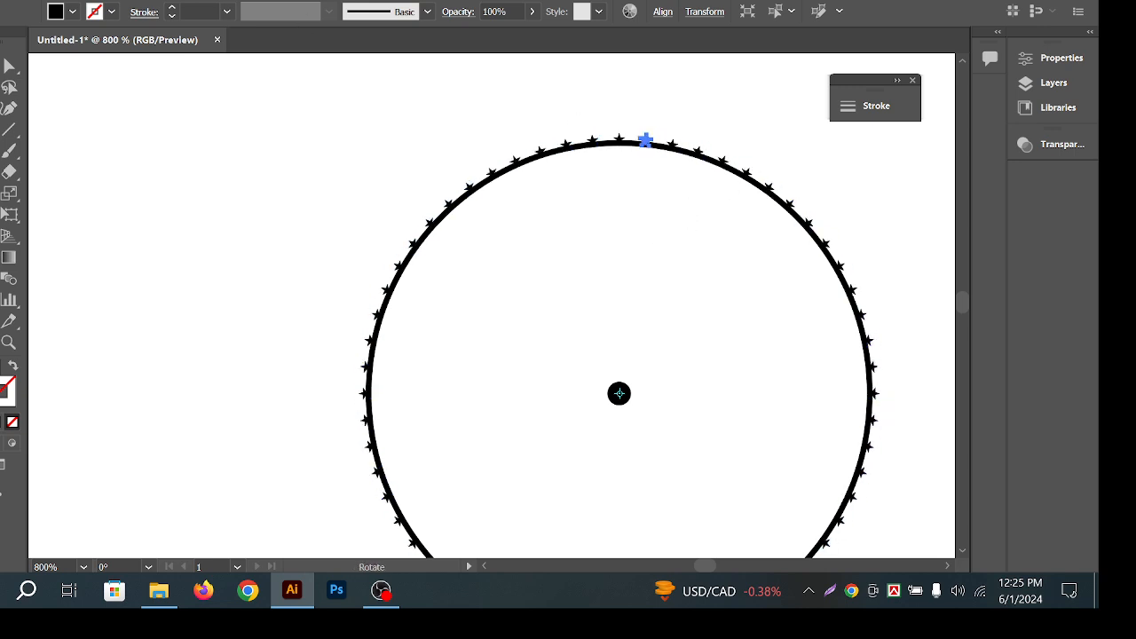
Delete the circle outline, leaving only the ring of stars.
key("v")
left_click(158, 73)
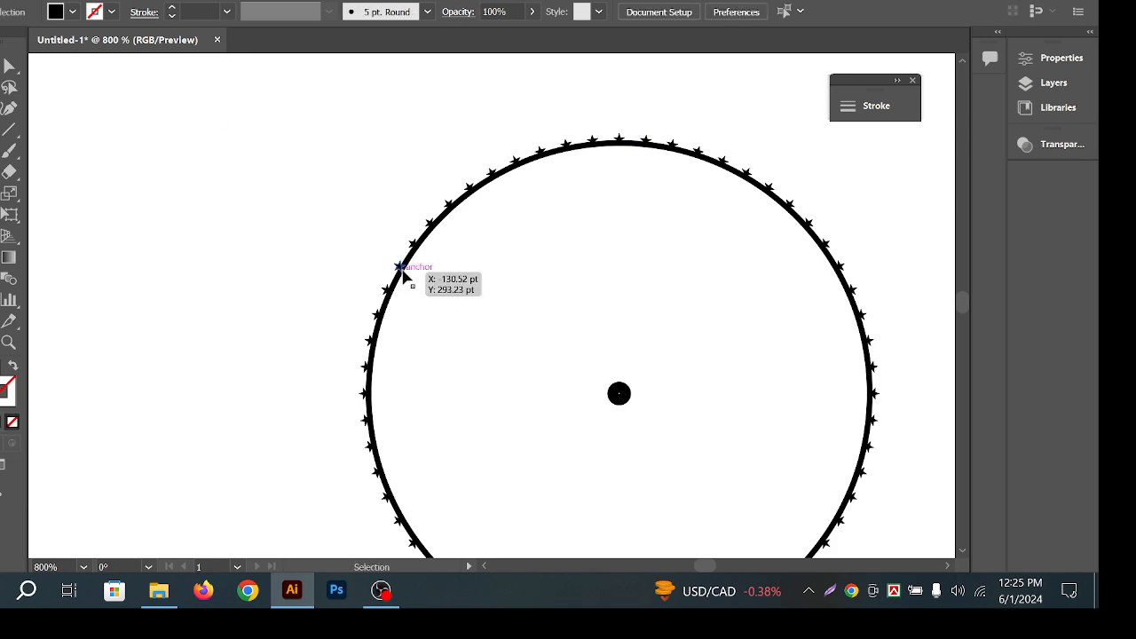
left_click(400, 268)
left_click(395, 285)
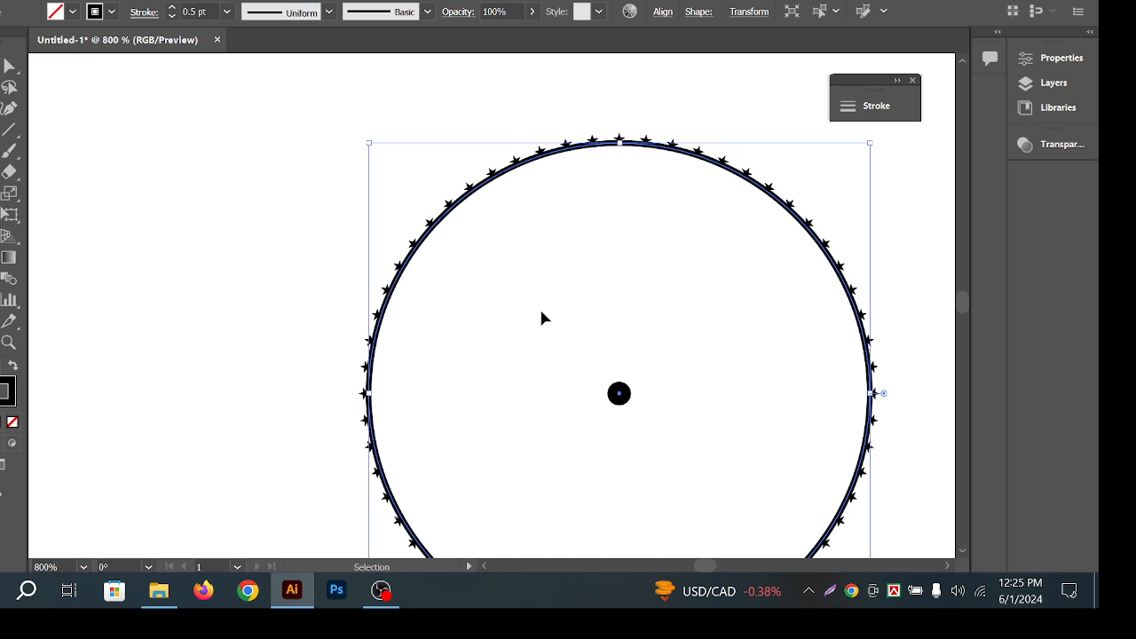
key("Delete")
Delete the centre dot of the star ring.
scroll(575, 294, "down", 2)
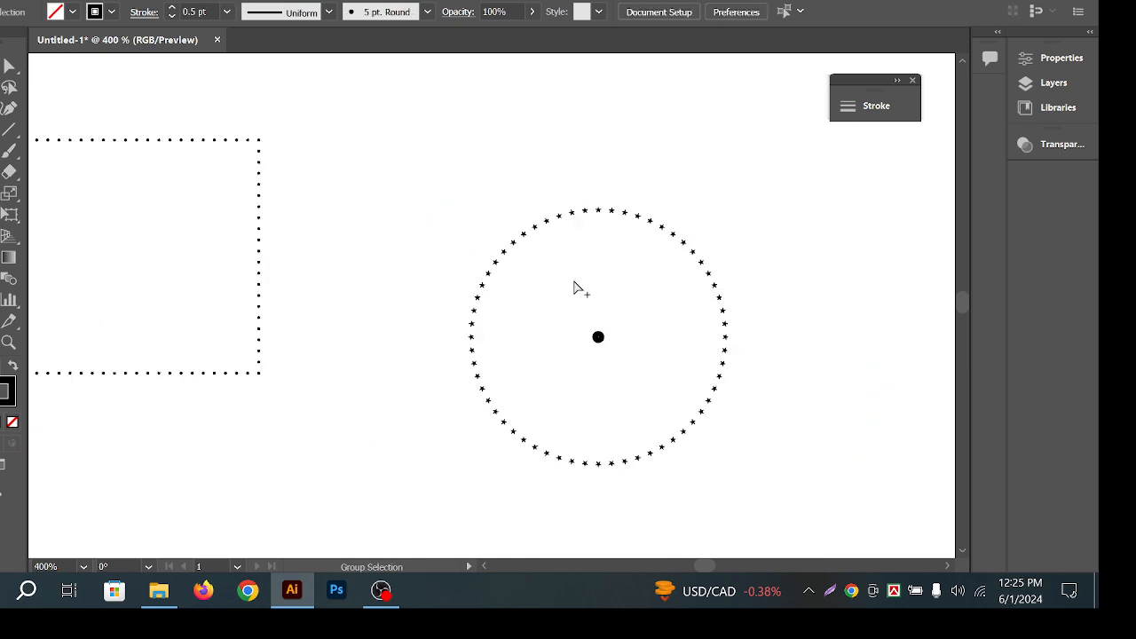
left_click(579, 316)
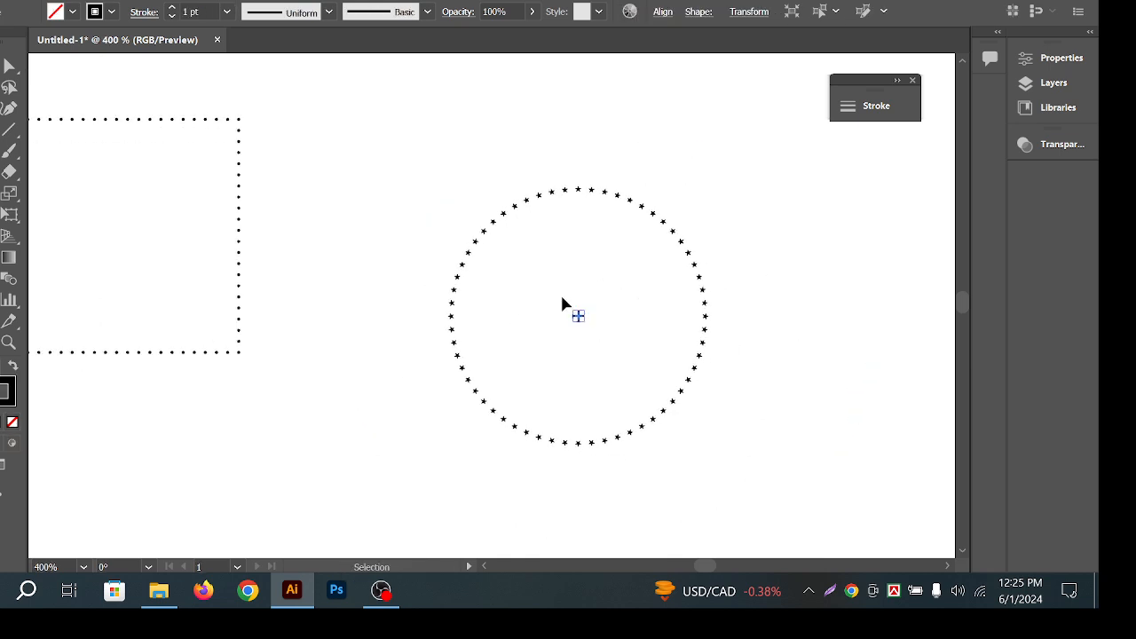
key("Delete")
Scale a smaller inner copy of the star ring from its centre.
left_click_drag(381, 157, 717, 433)
left_click(768, 371)
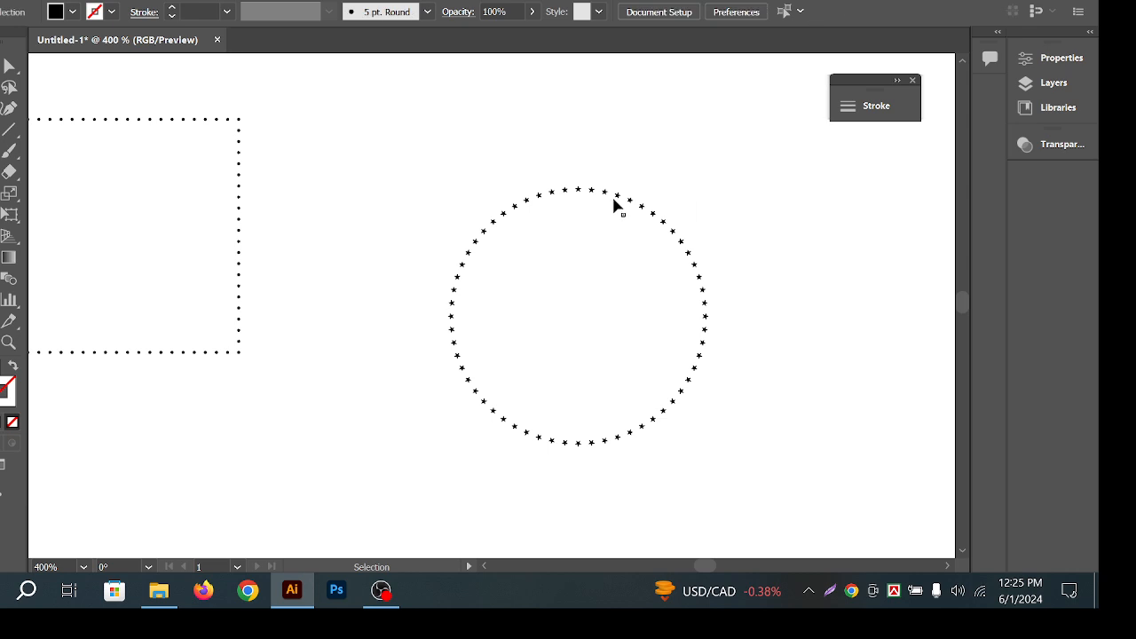
left_click(605, 192)
left_click_drag(579, 188, 581, 219)
key("ctrl+z")
key("ctrl")
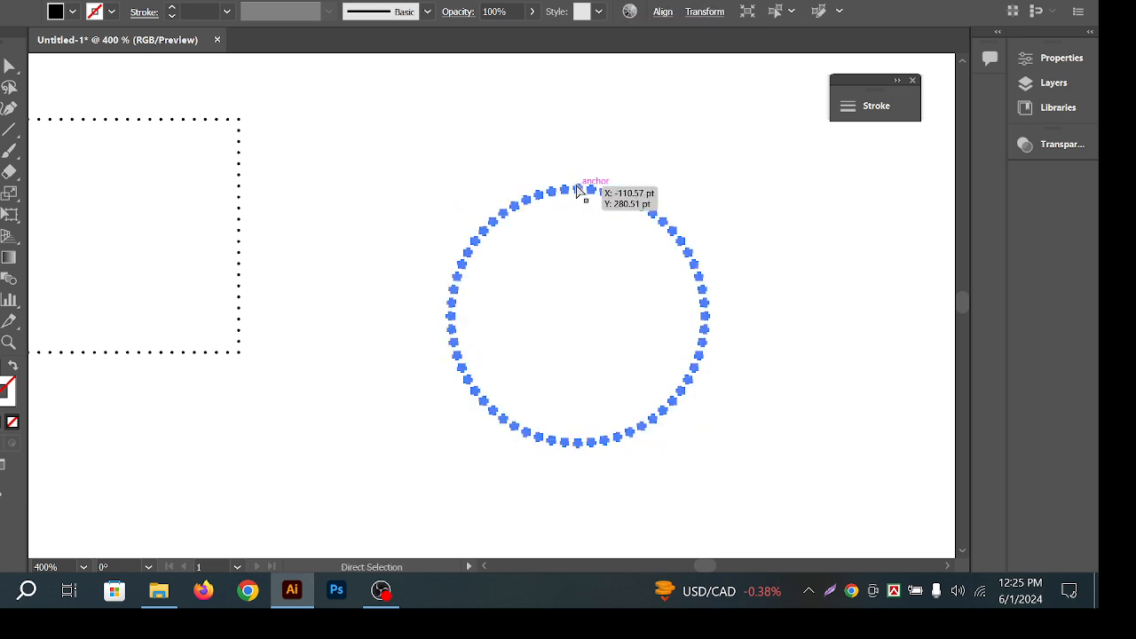
key("shift")
mouse_move(580, 186)
left_mouse_down()
mouse_move(592, 207)
mouse_move(579, 206)
left_mouse_up()
Select both the outer and inner star rings.
key("ctrl+shift+a")
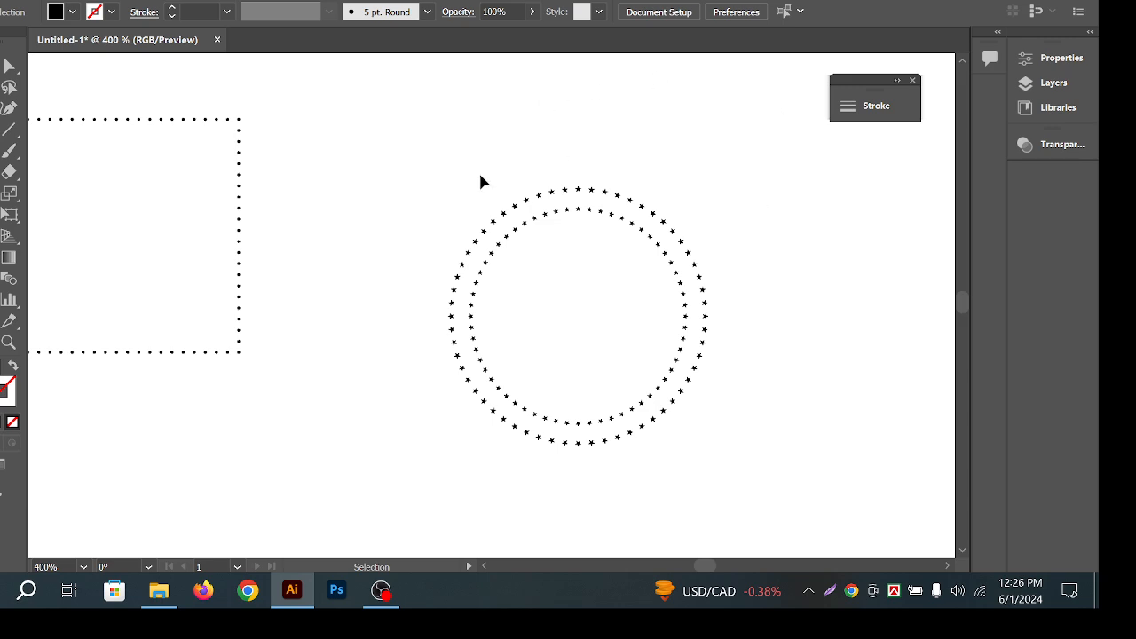
left_click_drag(479, 174, 881, 417)
left_click(882, 417)
left_click_drag(435, 191, 373, 152)
left_click(825, 493)
Delete both star rings and draw a tall black rectangle right of the blue squares.
key("Delete")
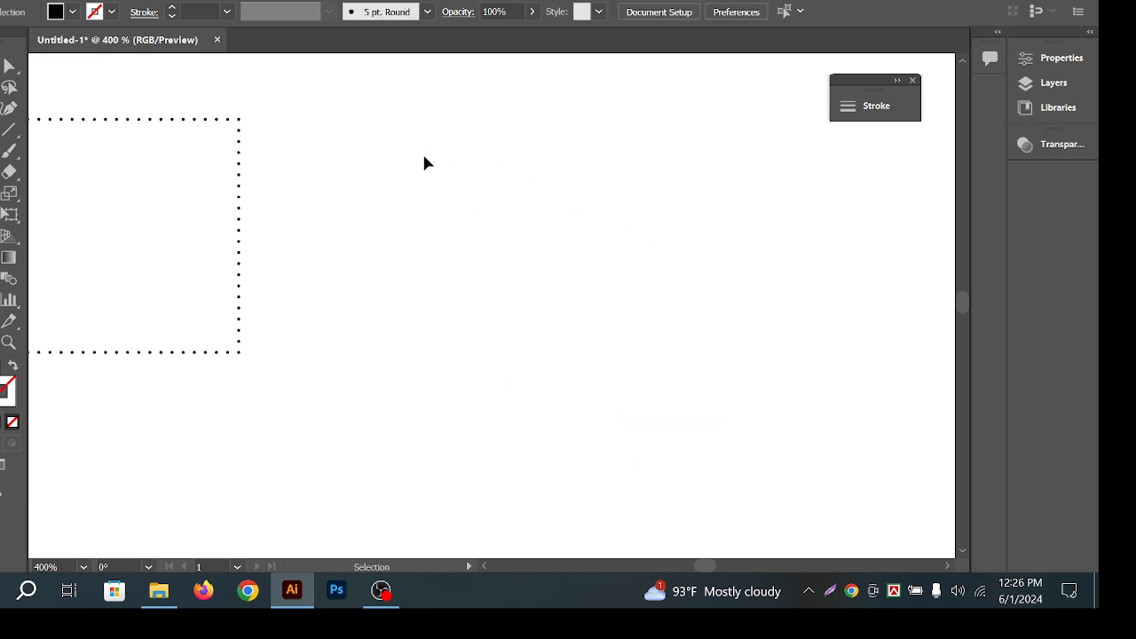
scroll(406, 223, "down", 3)
left_click_drag(473, 266, 425, 218)
left_click(3, 154)
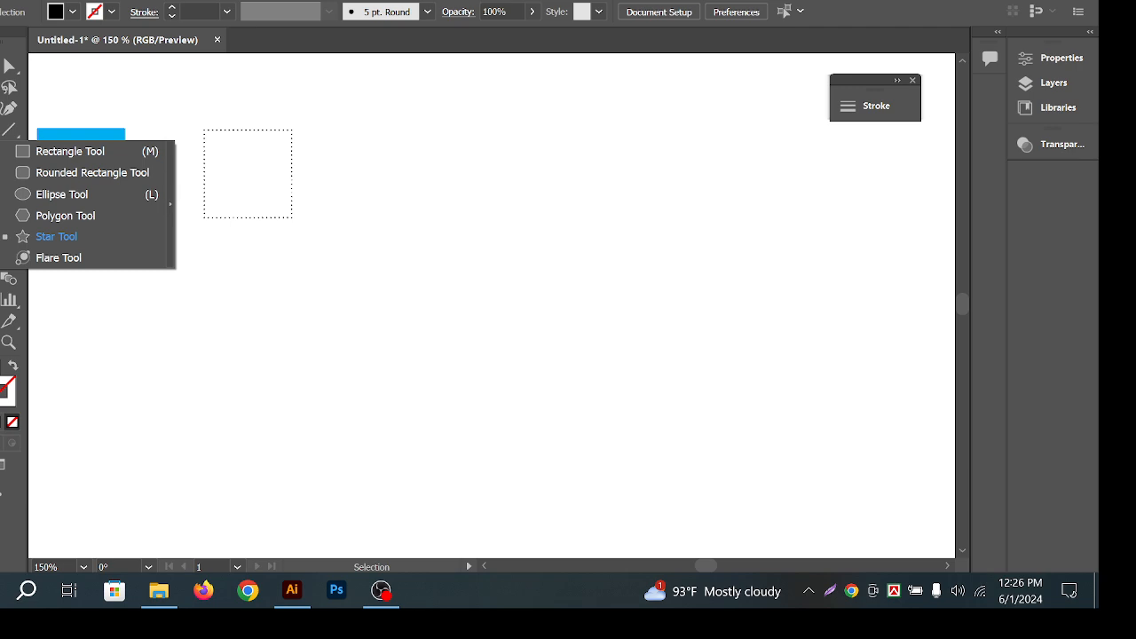
left_click(64, 158)
left_click_drag(470, 130, 510, 322)
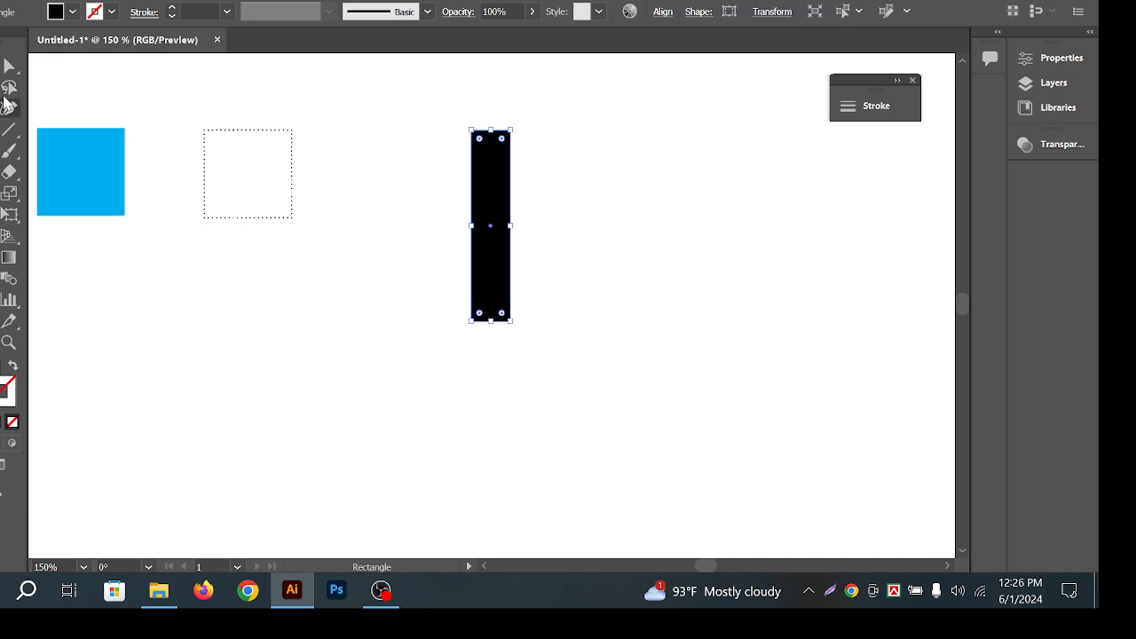
Round the rectangle's corners fully into a black pill shape.
key("a")
left_click(539, 176)
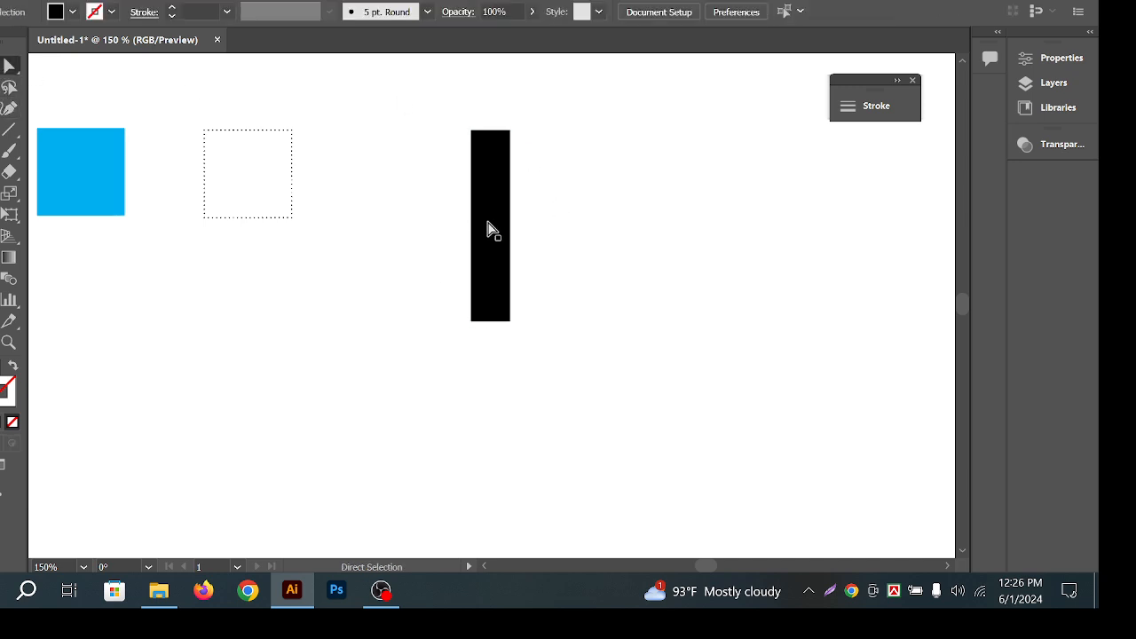
left_click(487, 222)
left_click_drag(502, 138, 380, 367)
left_click(380, 367)
left_click(1, 73)
Rotate a copy of the pill around a point below it and repeat with Ctrl+D.
scroll(781, 328, "down", 2)
left_click_drag(665, 295, 448, 165)
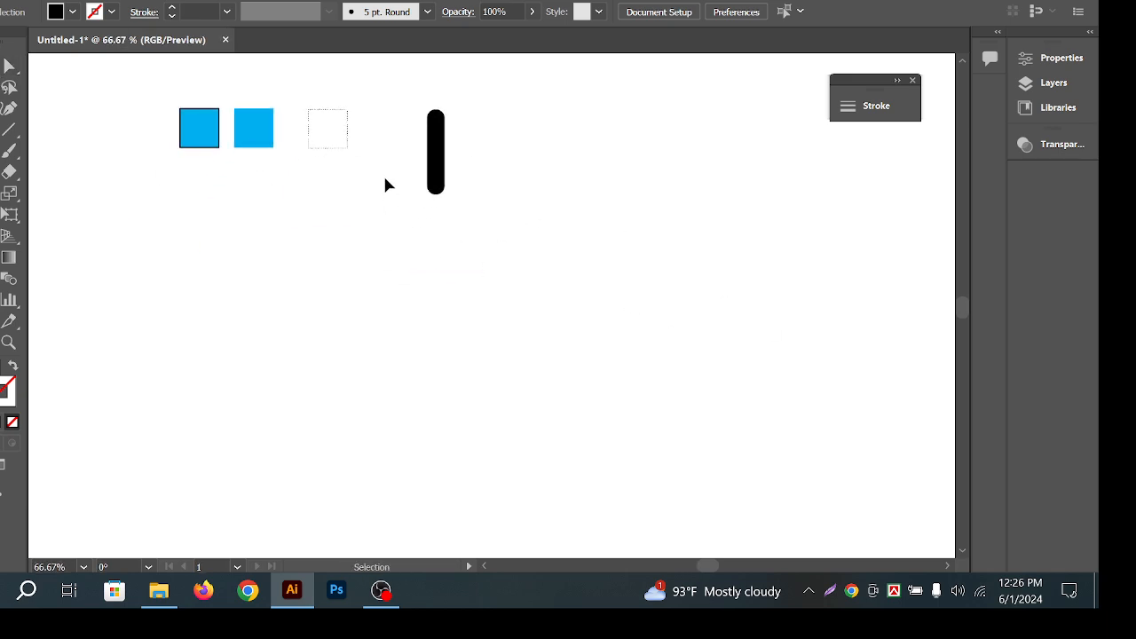
left_click(435, 151)
left_click(9, 215)
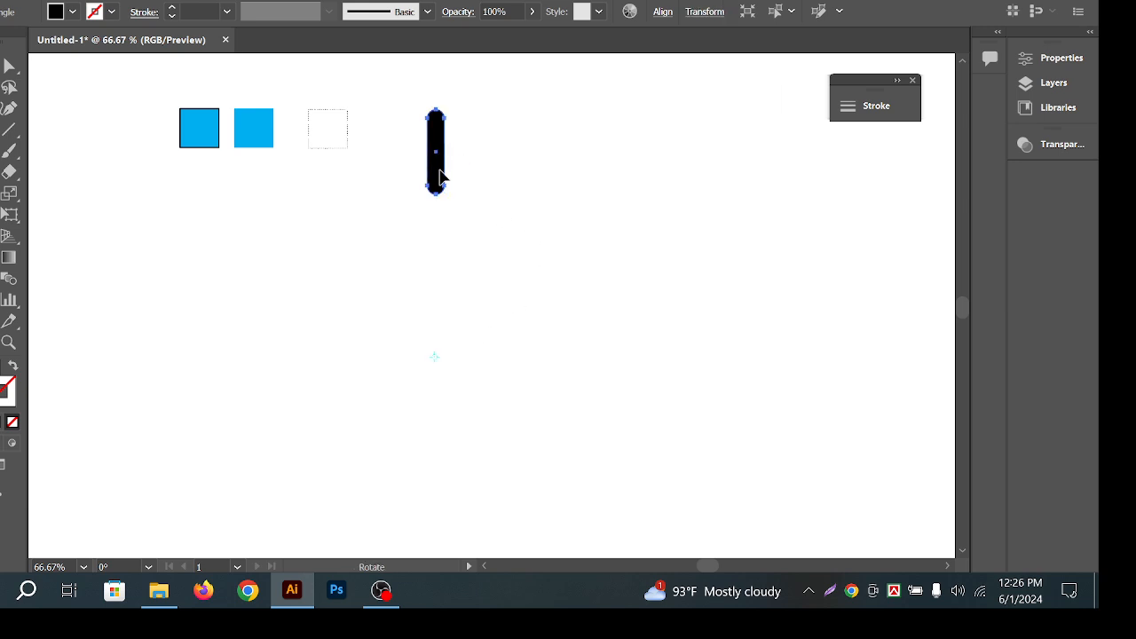
left_click_drag(444, 166, 488, 169)
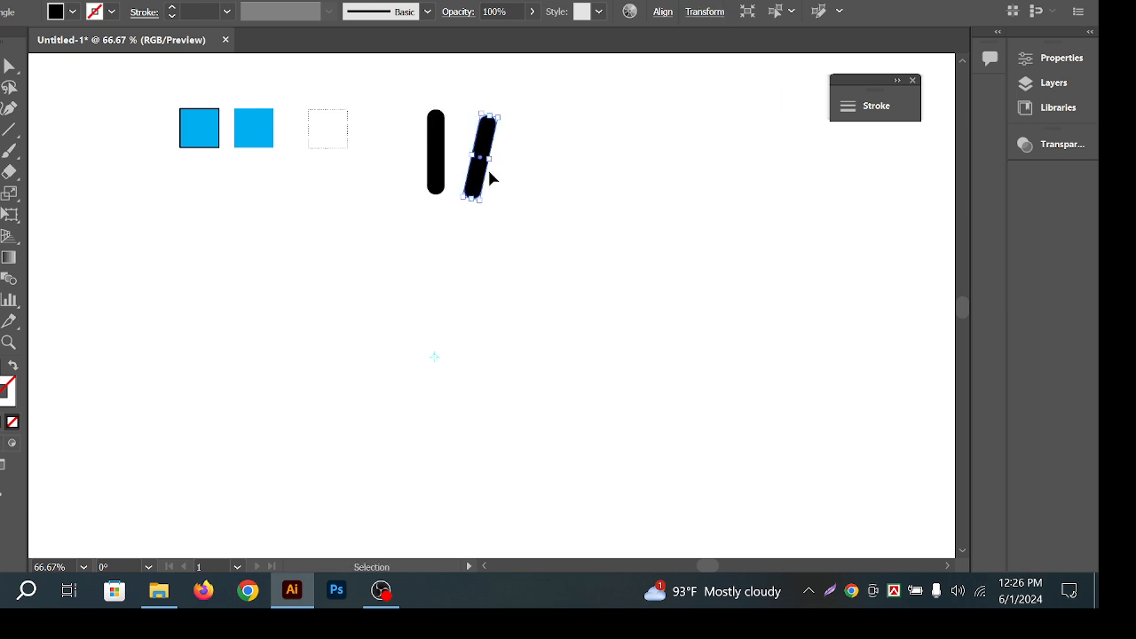
key("ctrl+d")
key("ctrl+d")
key("ctrl+d")
key("ctrl+d")
key("ctrl+d")
key("ctrl+d")
key("ctrl+d")
key("ctrl+d")
key("ctrl+d")
key("ctrl+d")
key("ctrl+d")
key("ctrl+d")
key("ctrl+d")
key("ctrl+d")
key("ctrl+d")
key("ctrl+d")
key("ctrl+d")
key("ctrl+d")
key("ctrl+d")
key("ctrl+d")
key("ctrl+d")
key("ctrl+d")
key("ctrl+d")
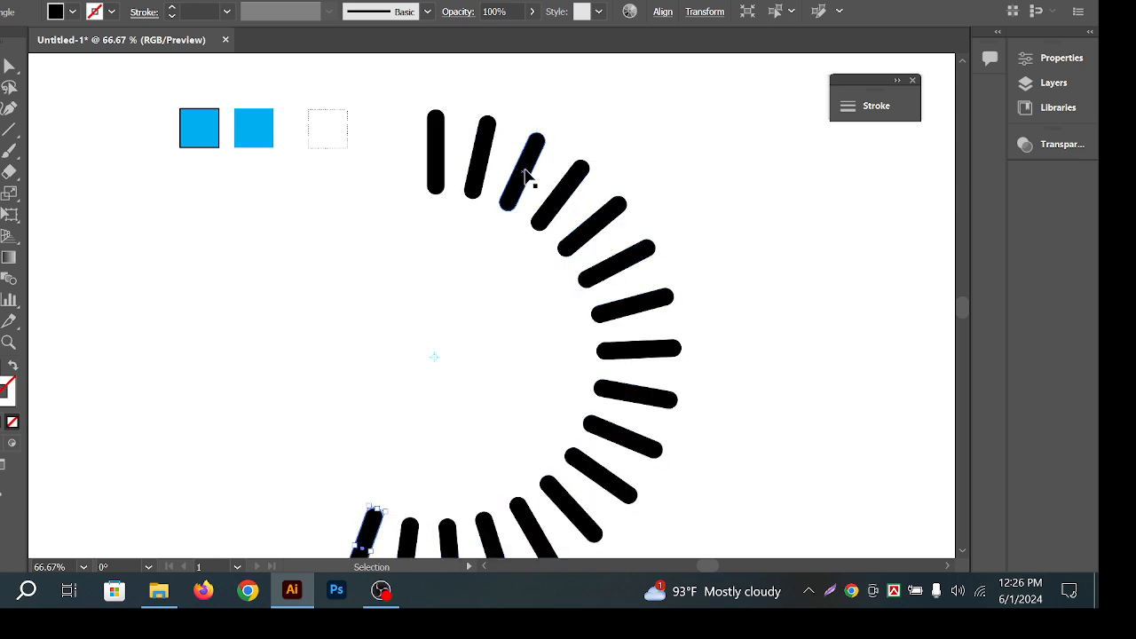
key("ctrl+d")
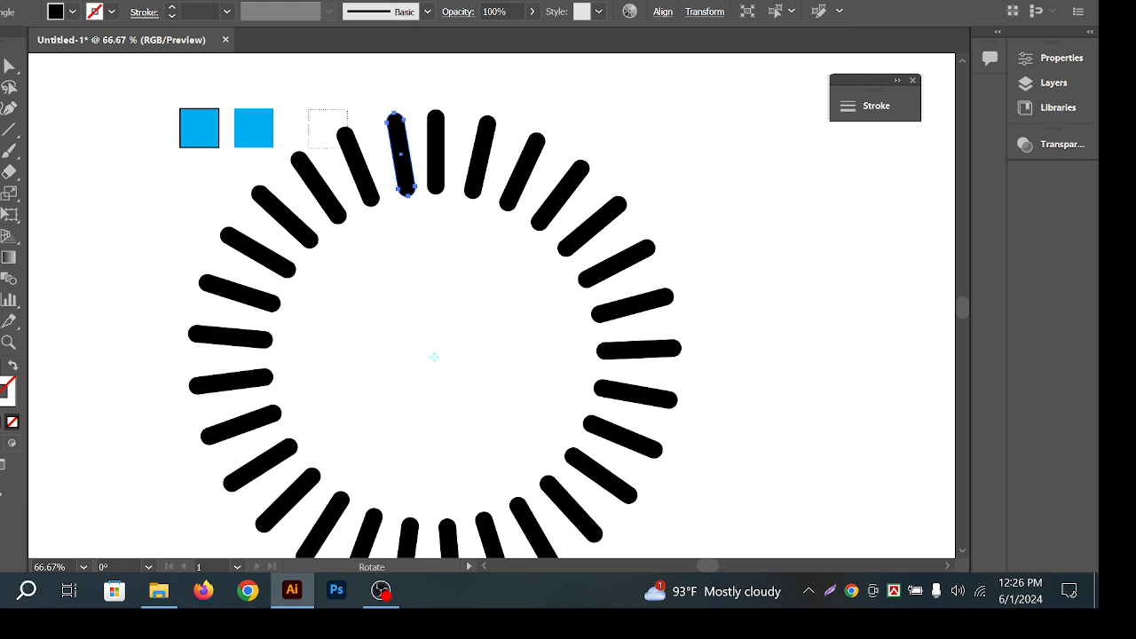
Zoom out to view the complete sunburst ring of bars and clear the selection.
key("a")
left_click(318, 188)
scroll(660, 282, "down", 2)
left_click_drag(744, 312, 643, 304)
key("v")
left_click(658, 299)
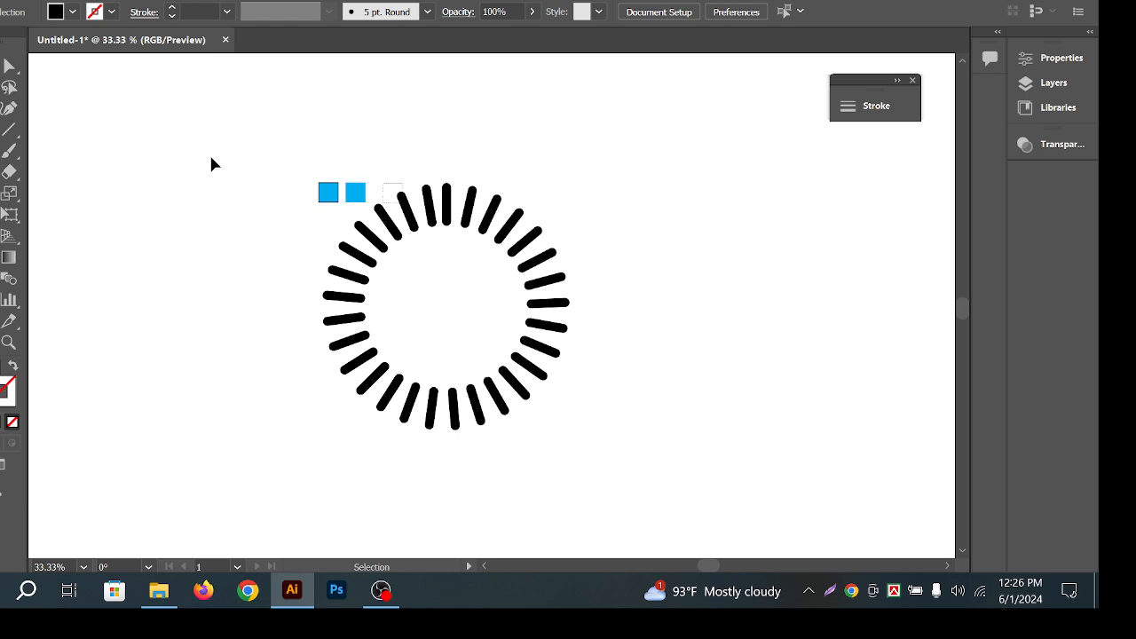
Marquee-select the dashed ring and the small blue squares and delete them.
left_click_drag(541, 313, 579, 312)
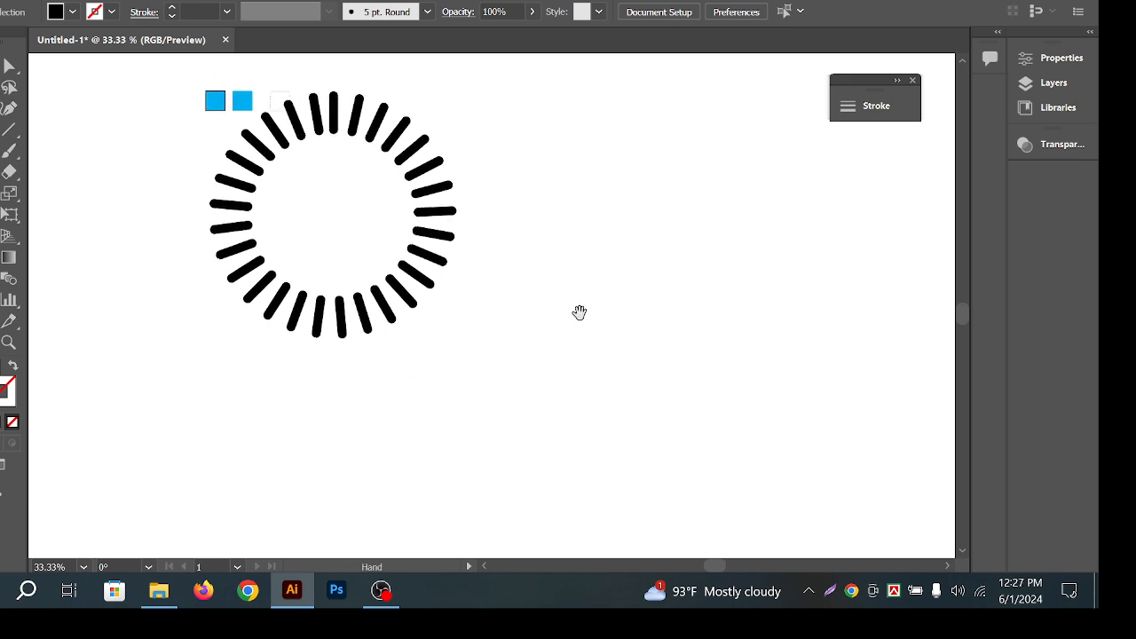
left_click_drag(552, 255, 542, 277)
key("v")
left_click_drag(170, 98, 562, 357)
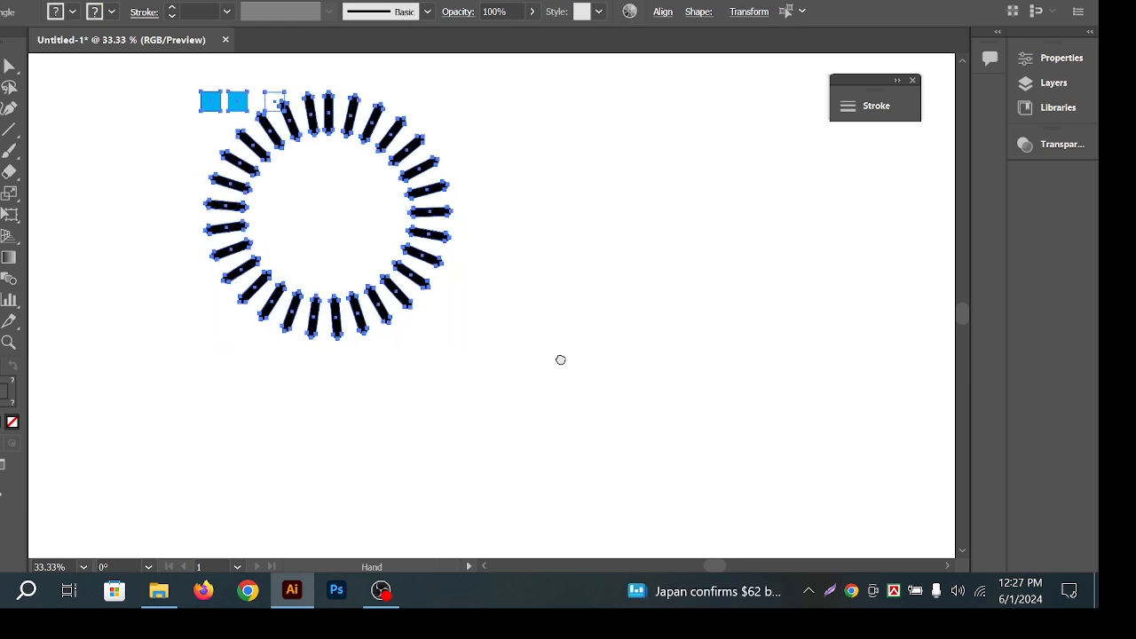
key("Delete")
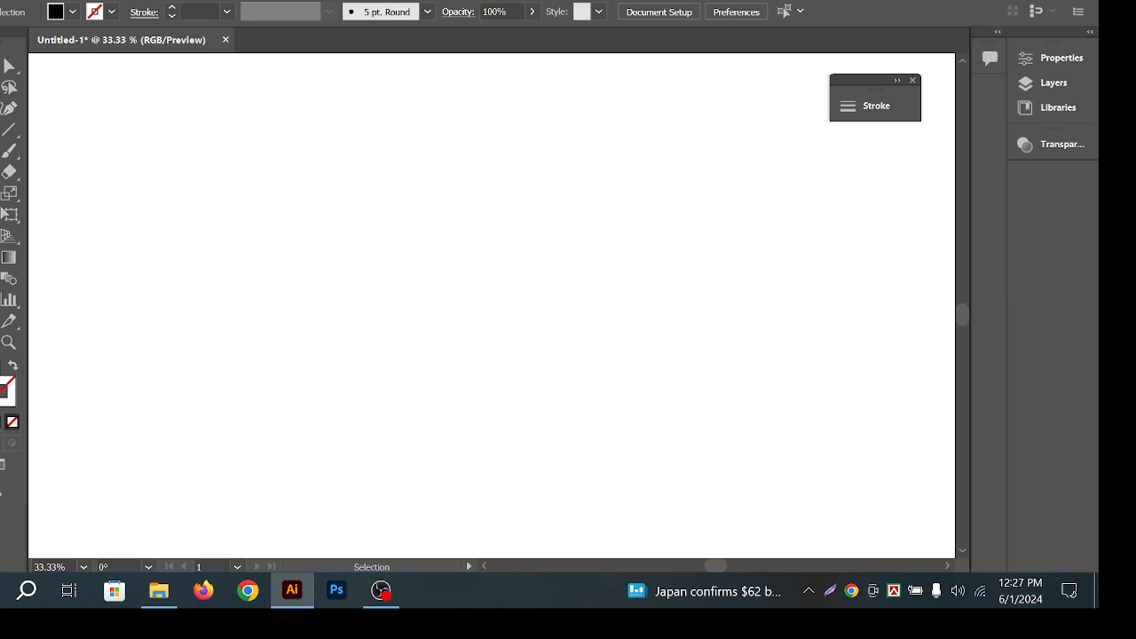
Draw a black circle with the Ellipse Tool.
left_click(9, 192)
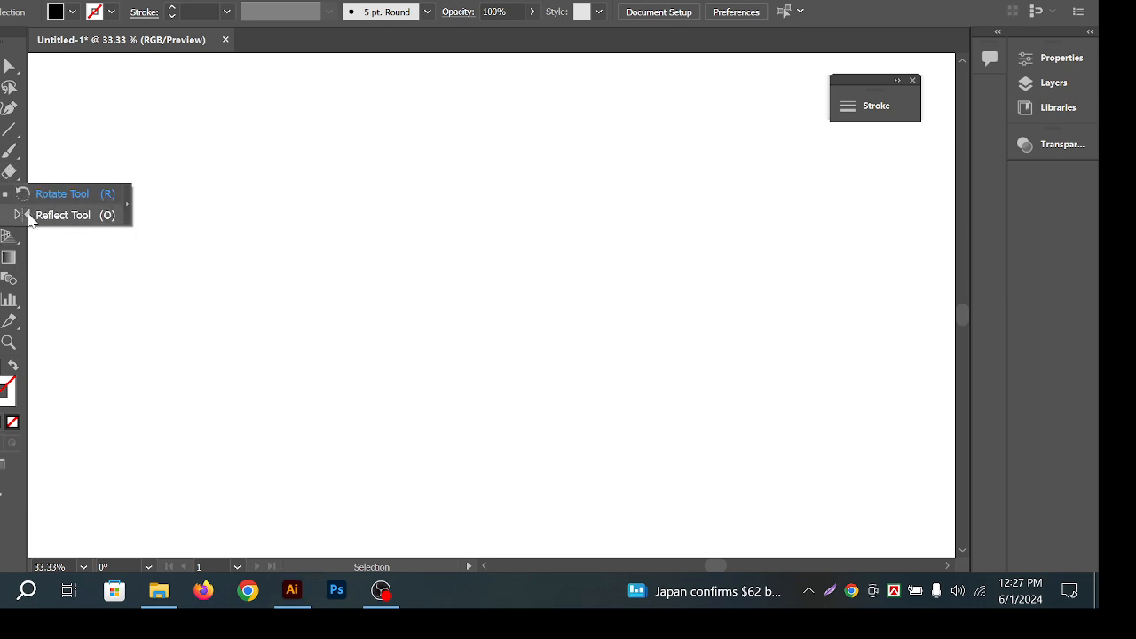
left_click(12, 74)
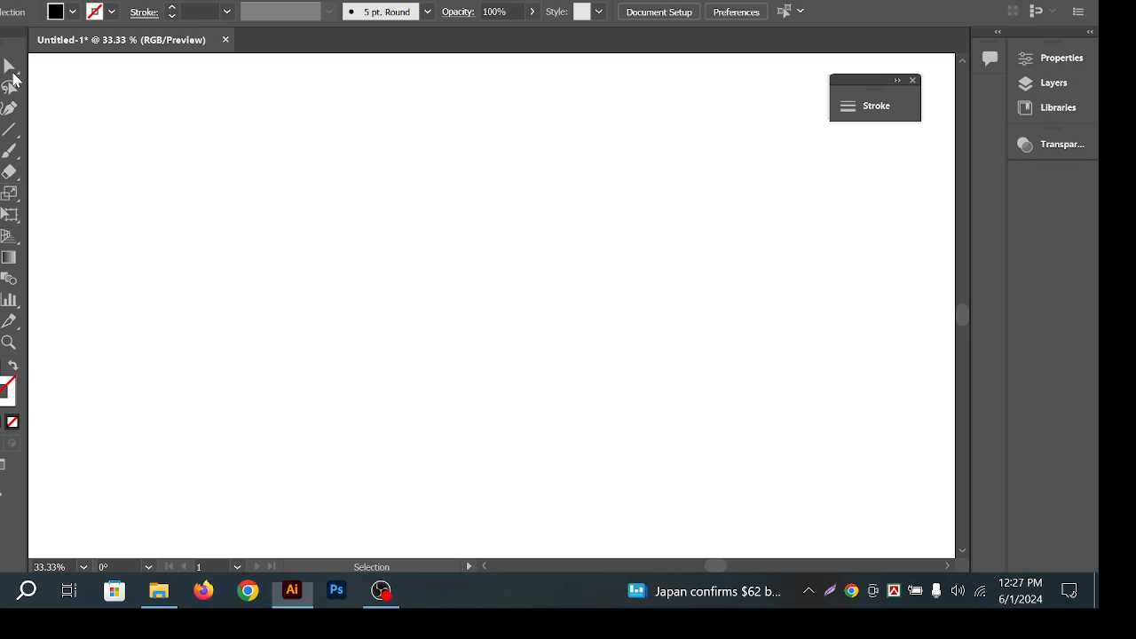
left_click(4, 150)
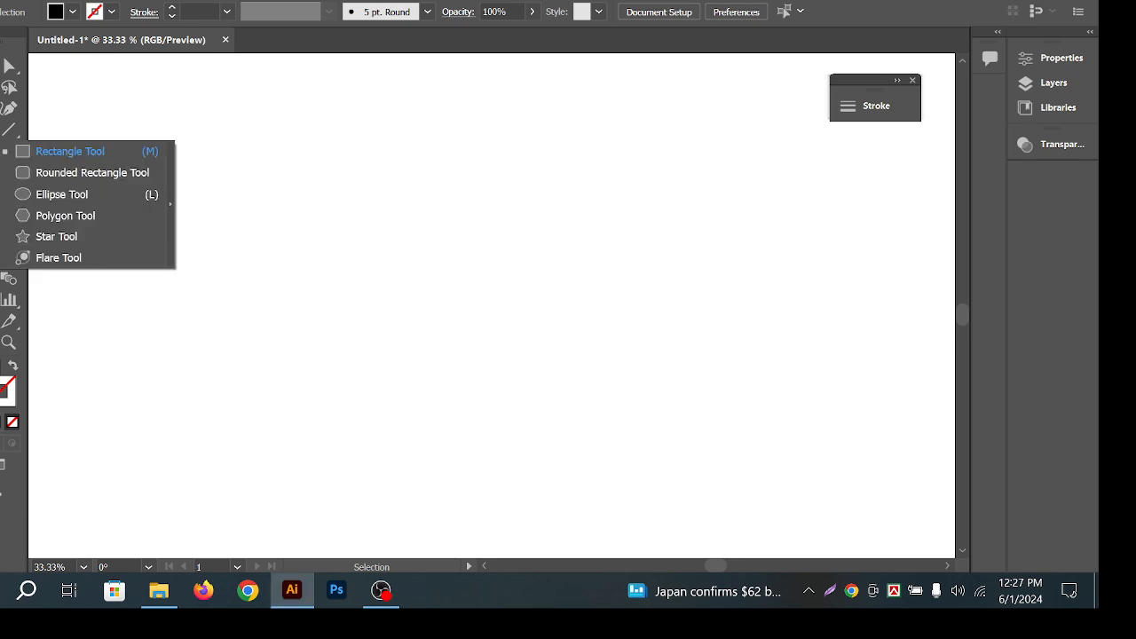
left_click(91, 195)
left_click_drag(259, 213, 312, 268)
key("a")
left_click(330, 129)
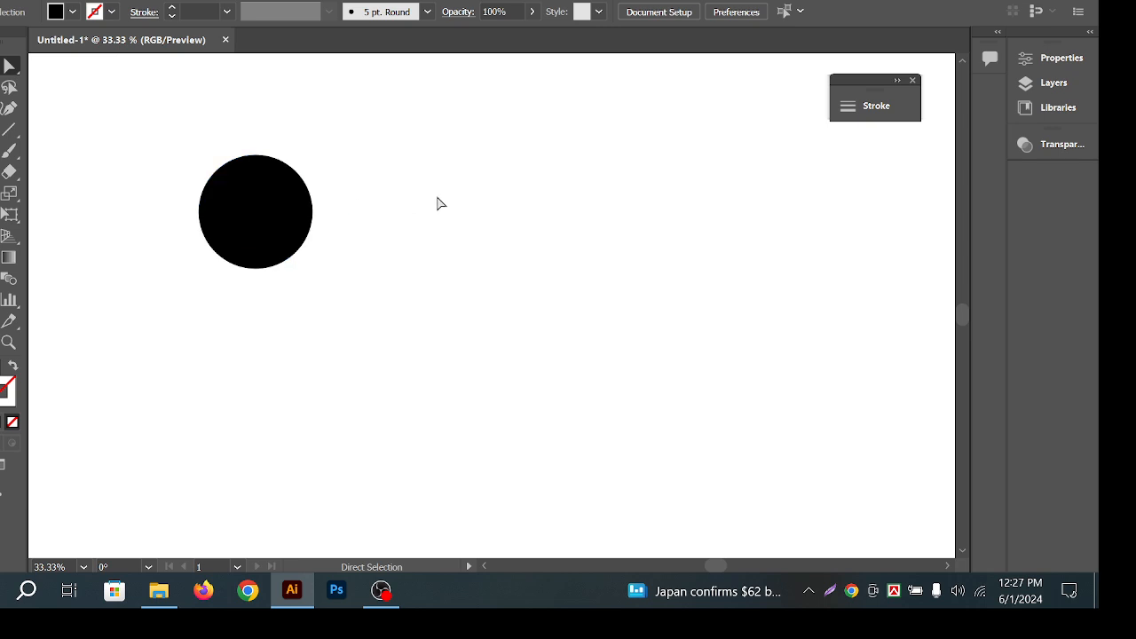
Delete the circle's right anchor to leave a half-circle, then drag a copy to its right.
left_click(297, 186)
left_click_drag(293, 148, 360, 287)
key("Delete")
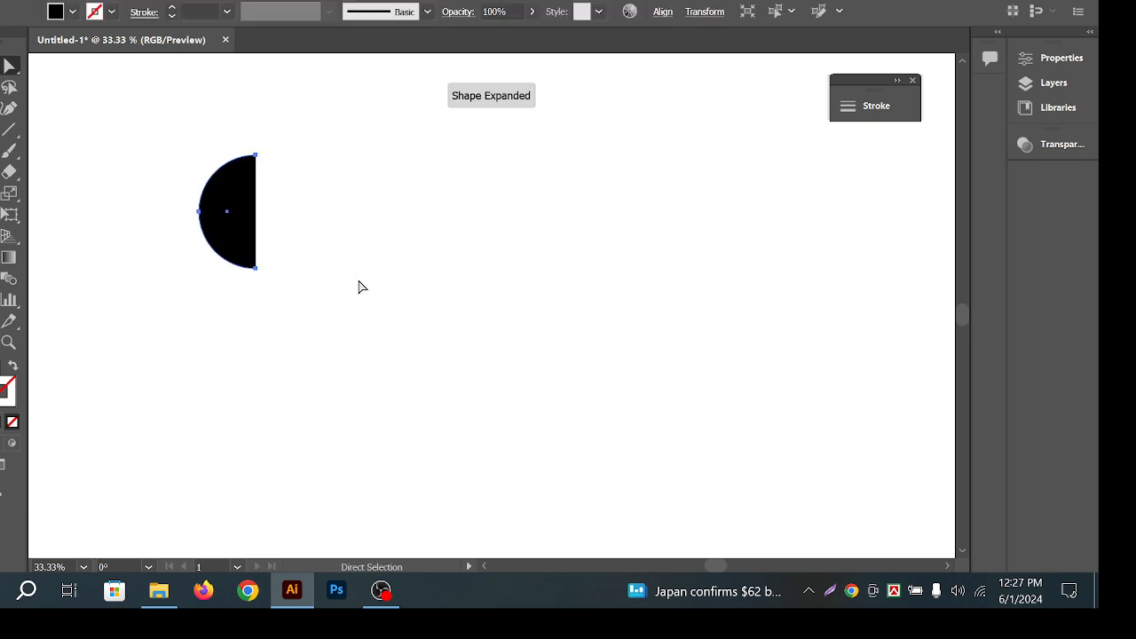
key("v")
left_click(257, 213)
left_click_drag(227, 213, 295, 213)
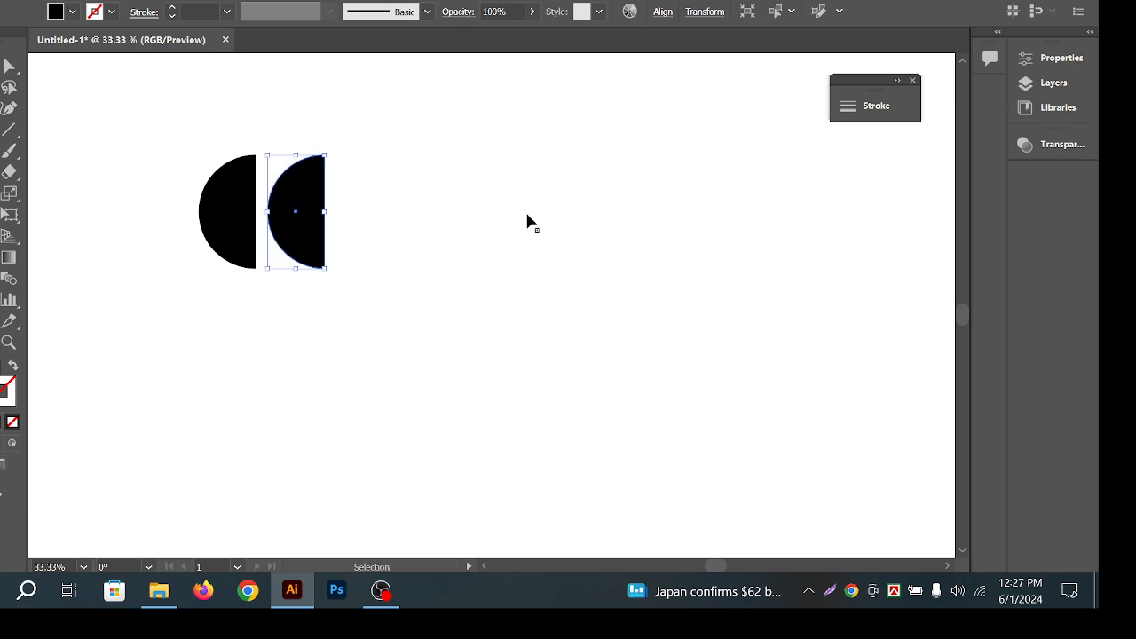
Flip the copied half-circle horizontally back and forth, leaving it facing left.
left_click(1062, 59)
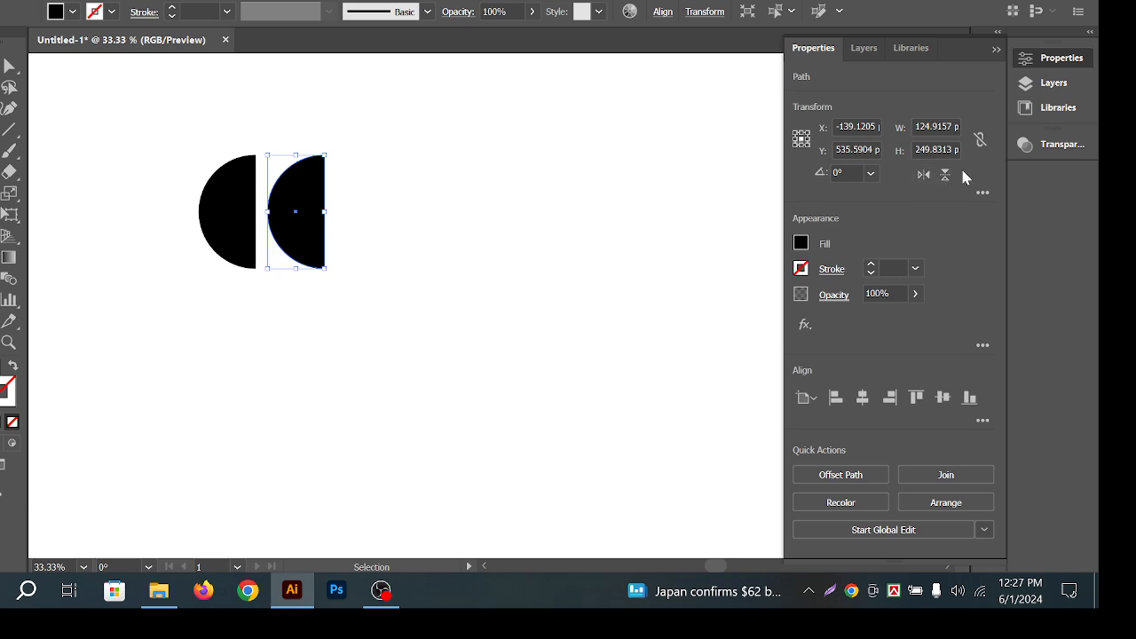
left_click(924, 175)
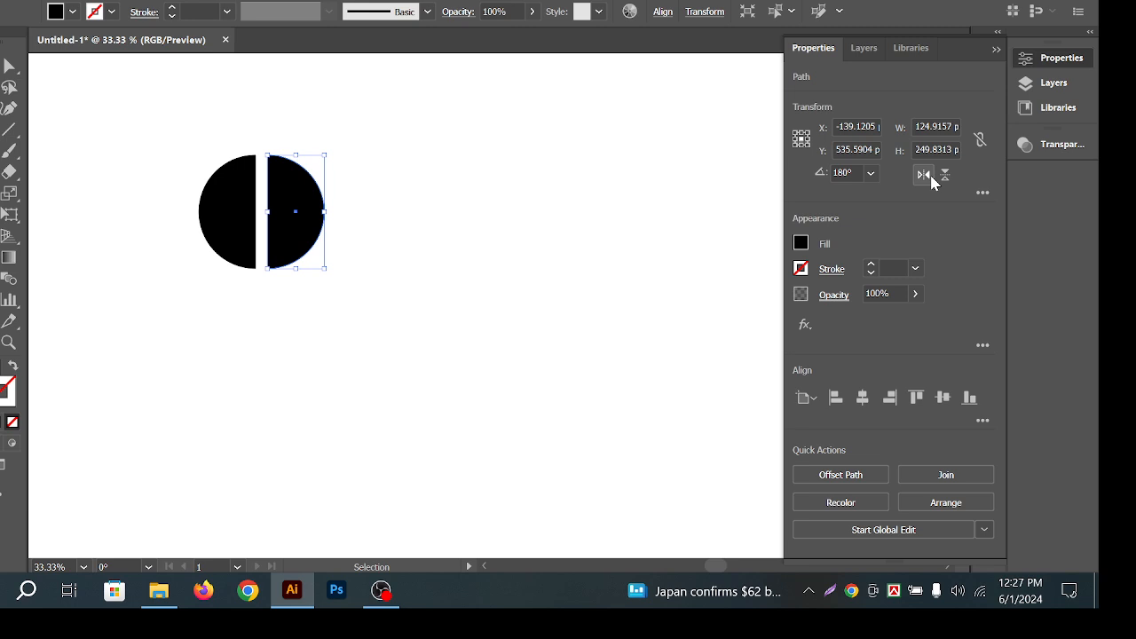
left_click(928, 176)
left_click(927, 176)
left_click(928, 175)
left_click(927, 176)
left_click(928, 176)
left_click(927, 177)
left_click(928, 178)
left_click(927, 178)
left_click(924, 174)
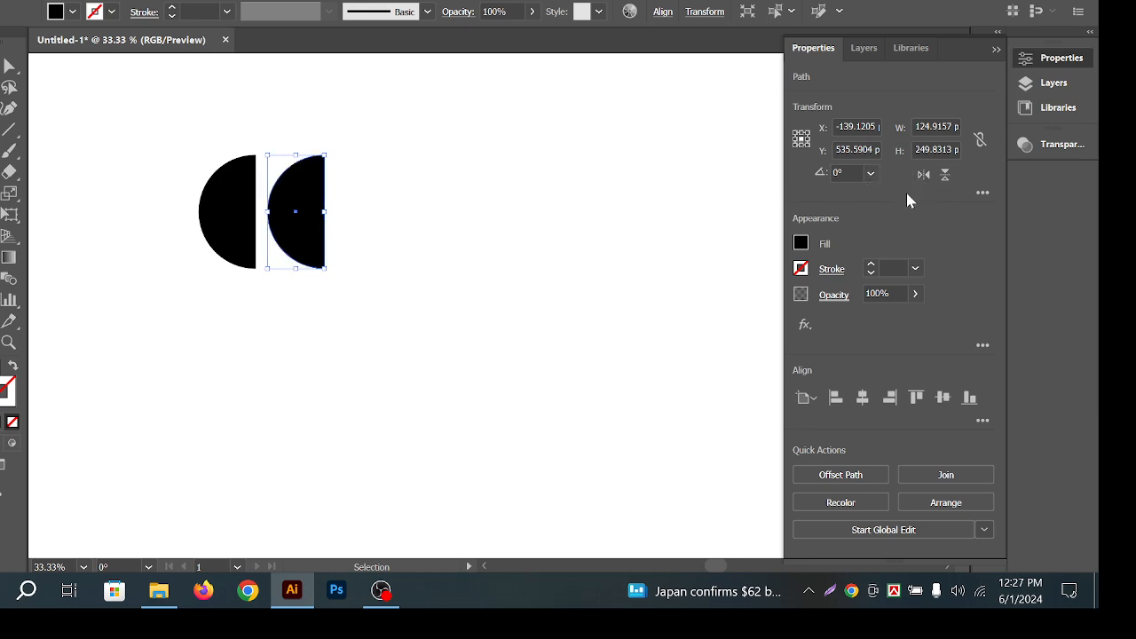
left_click(386, 203)
left_click(282, 204)
left_click(644, 144)
left_click_drag(2, 151, 49, 221)
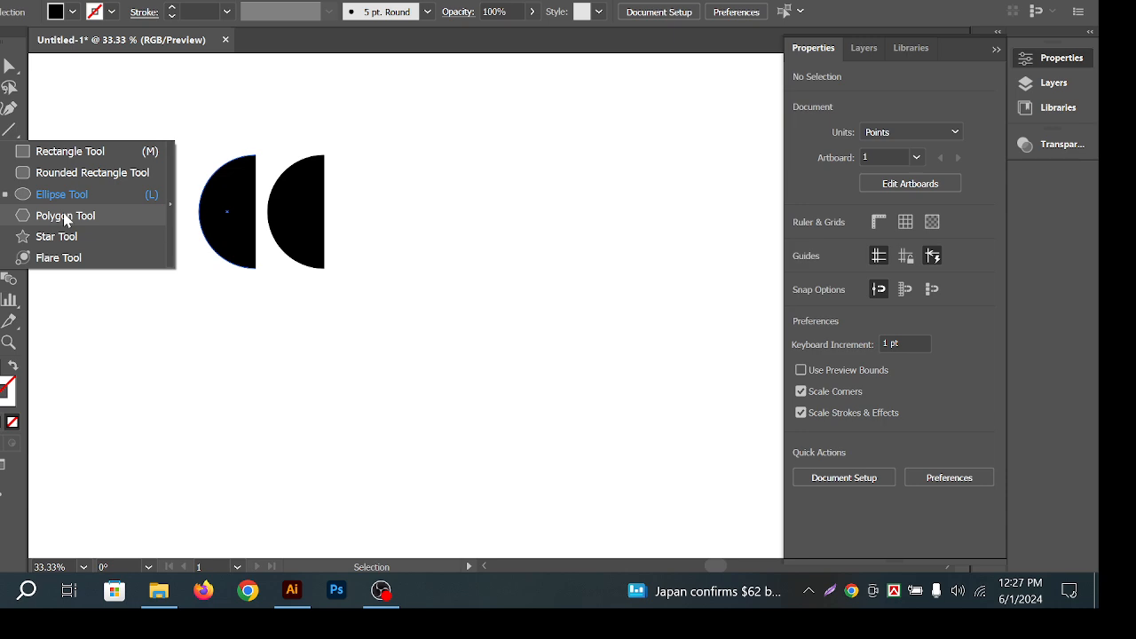
Create a three-sided polygon (triangle) with the Polygon Tool.
left_click(66, 216)
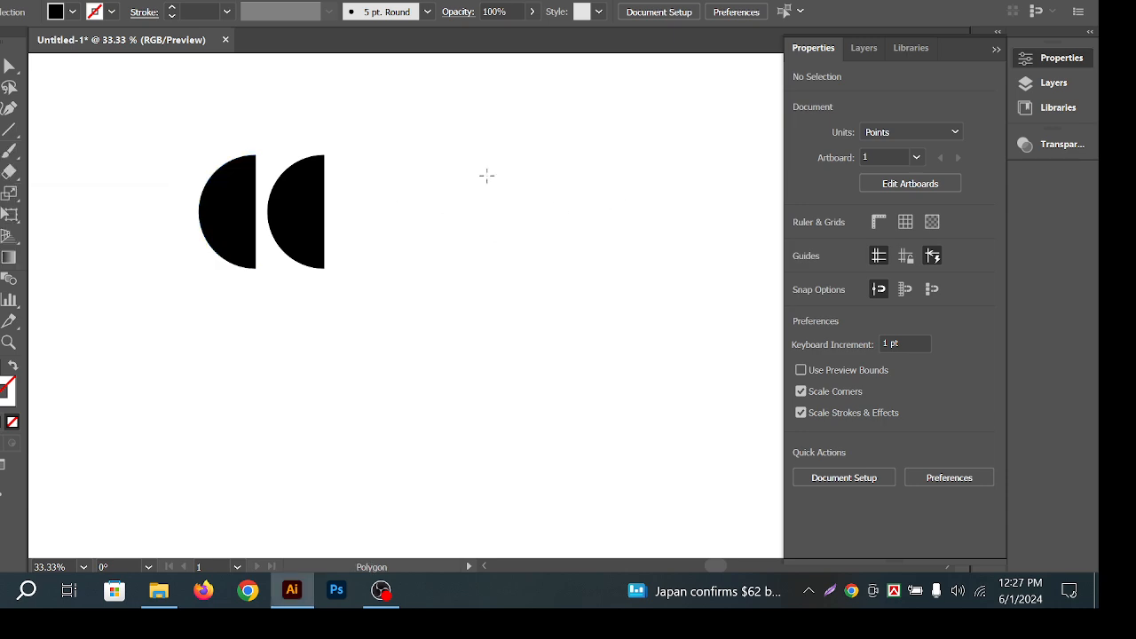
left_click(487, 172)
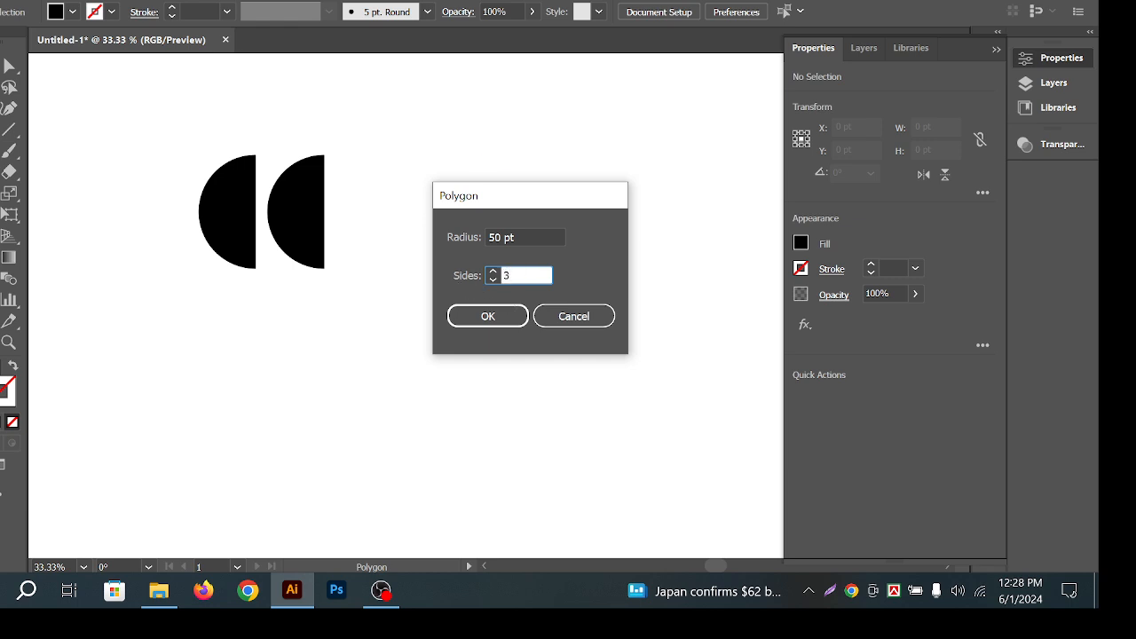
key("Return")
key("v")
left_click_drag(453, 48, 459, 58)
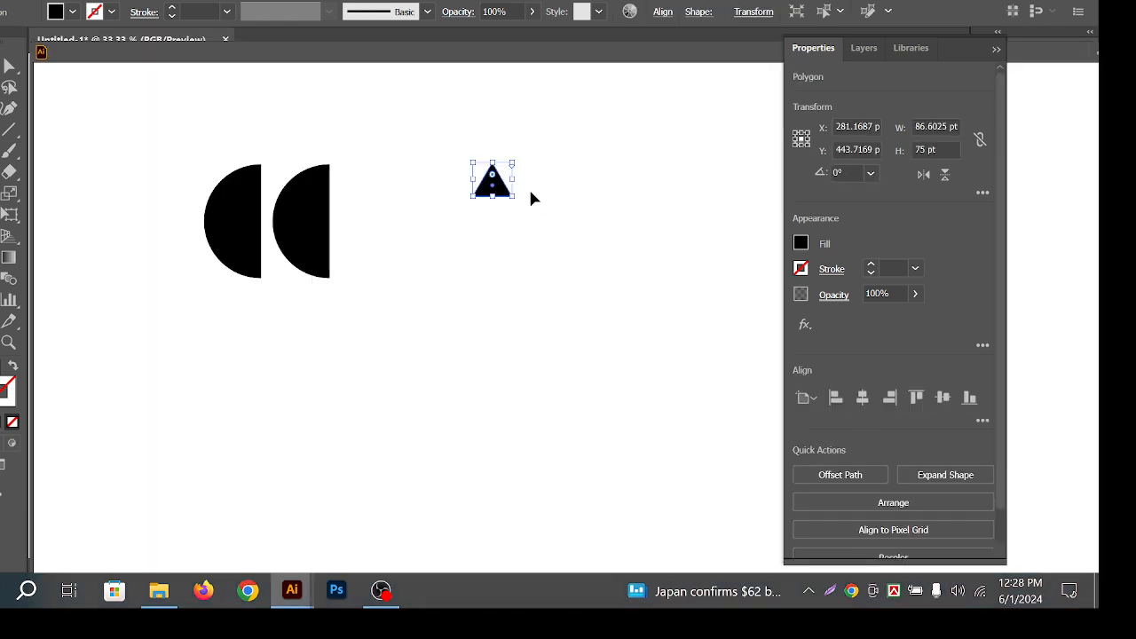
left_click(573, 126)
left_click_drag(580, 59, 613, 45)
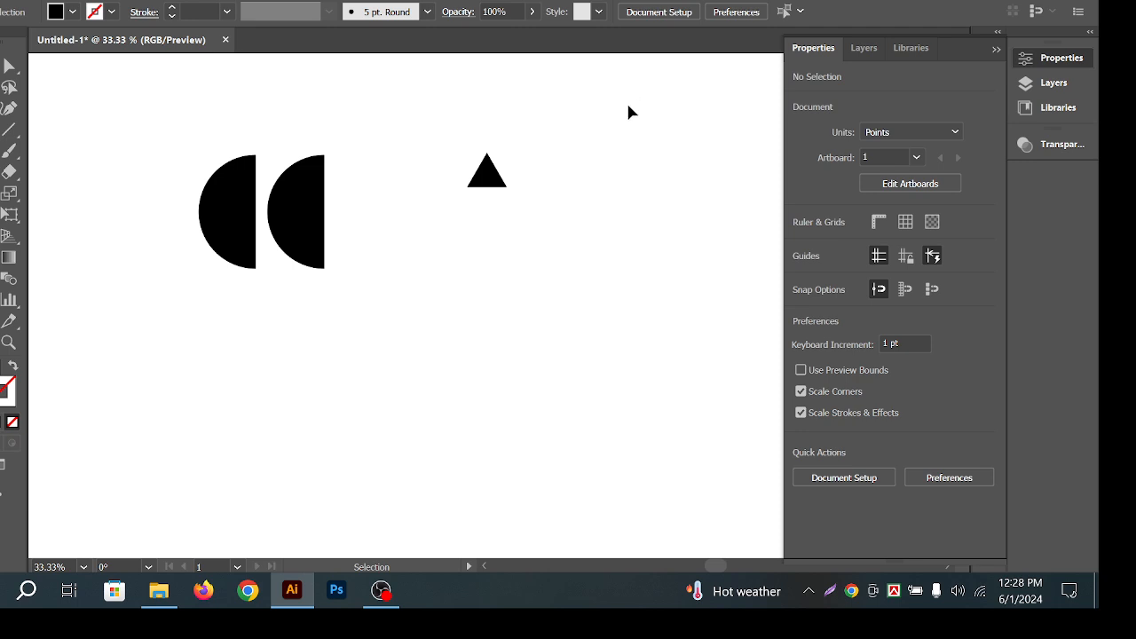
Enlarge the triangle and flip it vertically so it points down.
left_click(487, 183)
left_click_drag(489, 186, 489, 241)
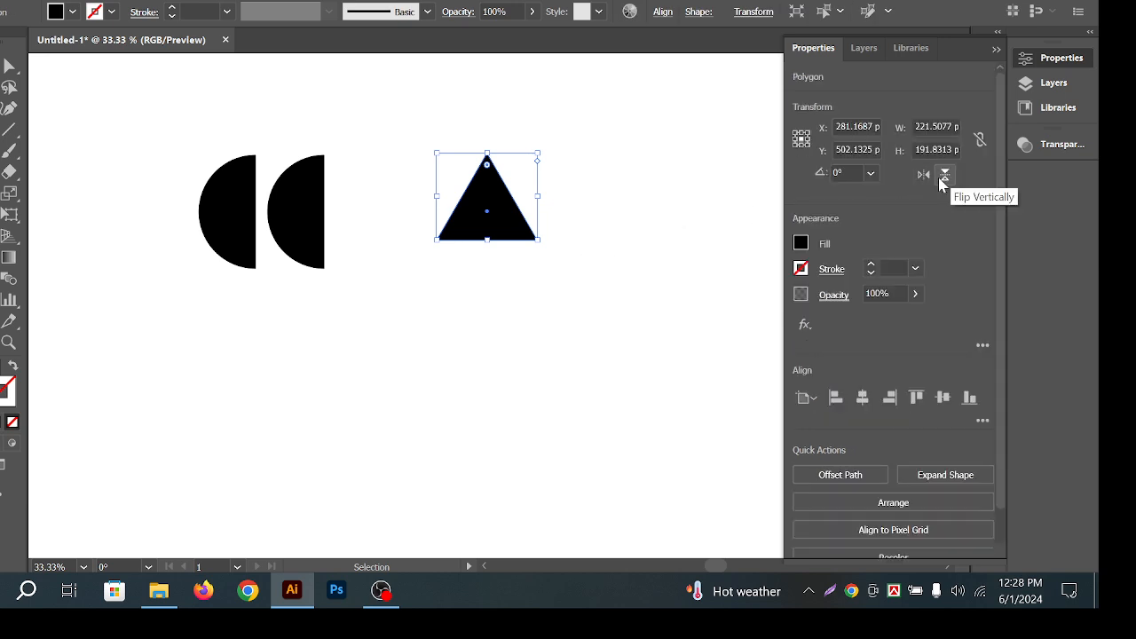
left_click(945, 175)
left_click(944, 176)
left_click(945, 176)
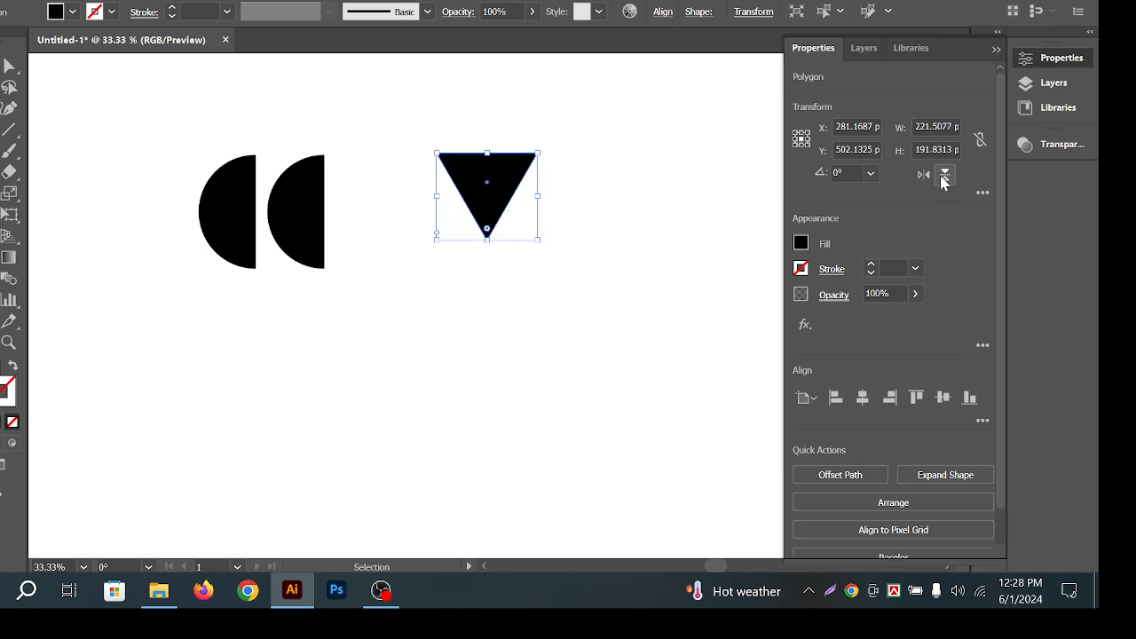
left_click(944, 176)
left_click(943, 177)
left_click(942, 176)
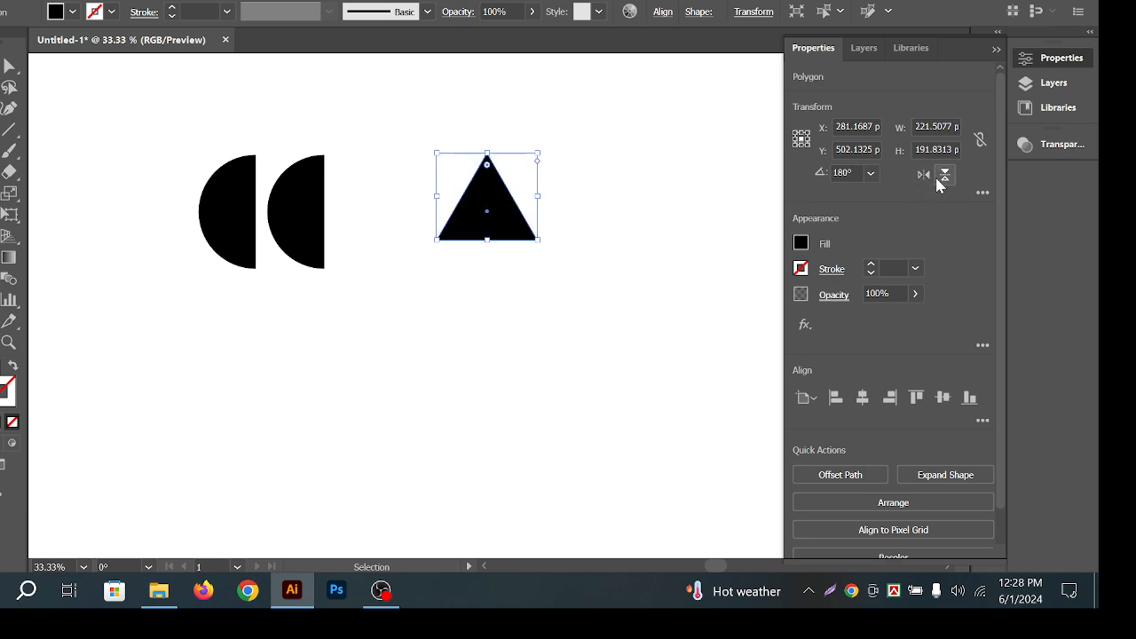
left_click(943, 177)
left_click(678, 245)
left_click_drag(593, 277, 612, 212)
Delete the triangle and flip the right half-circle to face right.
key("Delete")
left_click(277, 202)
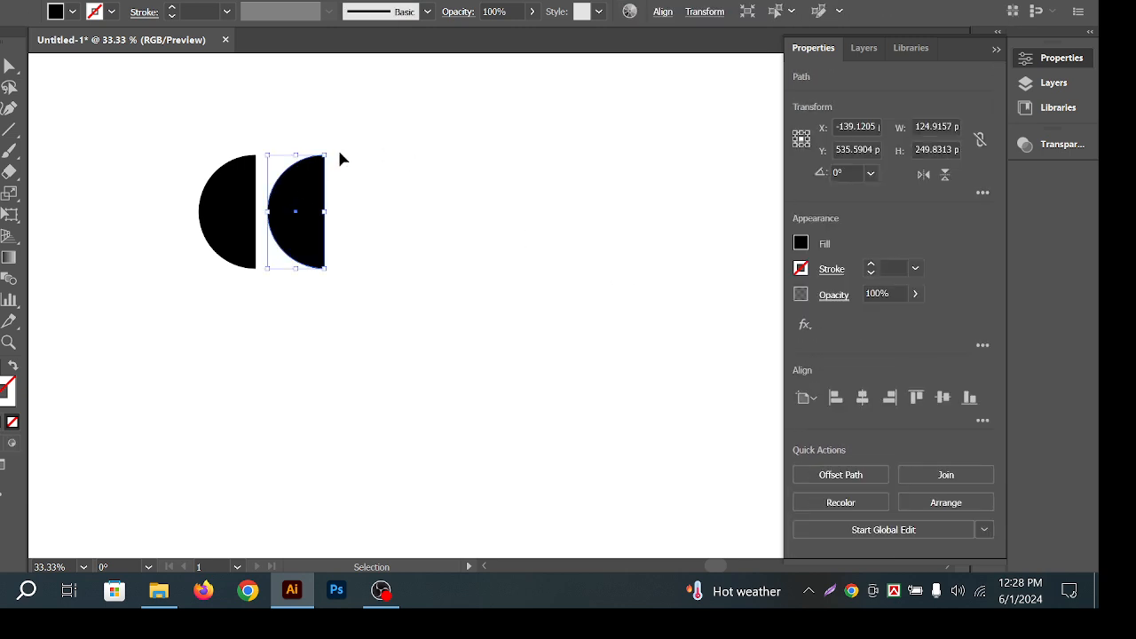
left_click(923, 174)
left_click(497, 194)
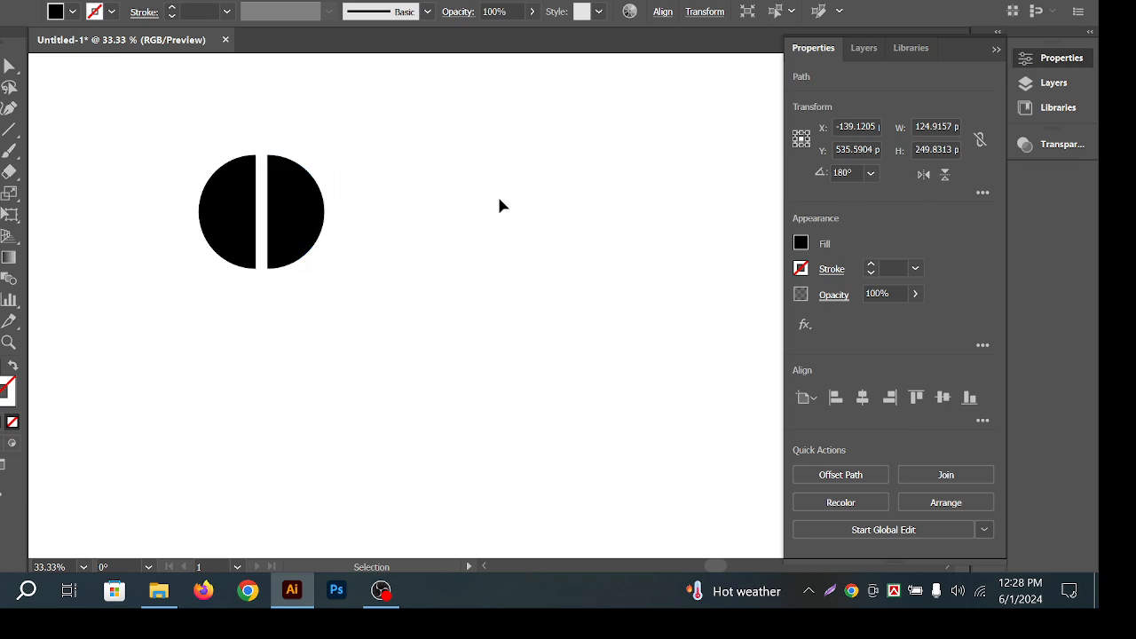
Move the right half left, leaving a narrow gap between the halves.
scroll(203, 190, "up", 1)
scroll(418, 183, "up", 3)
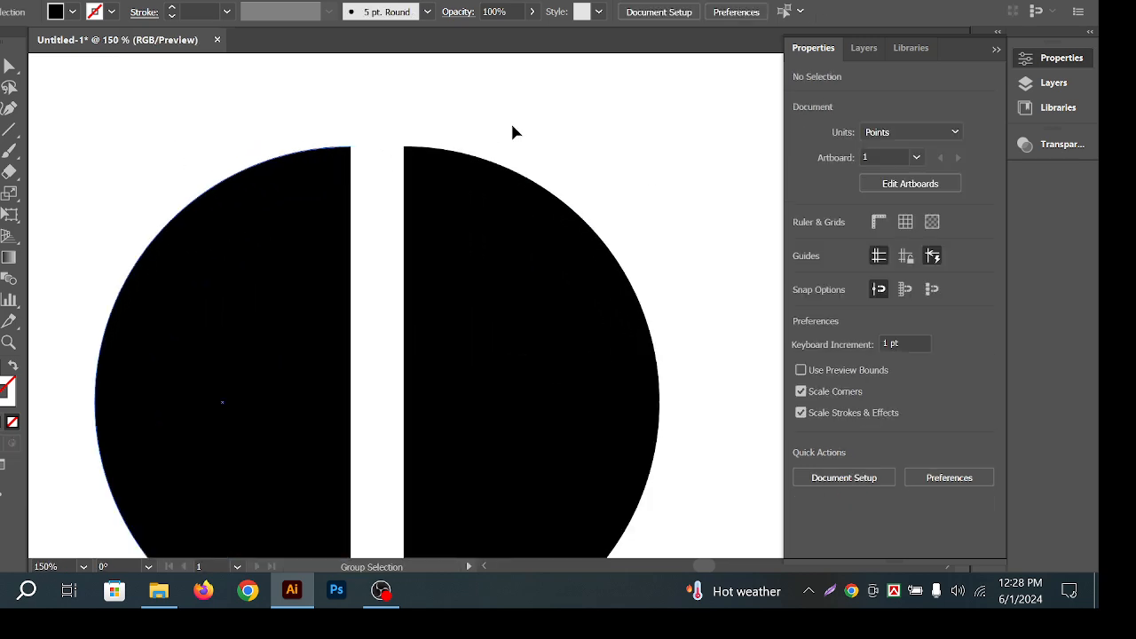
left_click_drag(509, 221, 471, 221)
left_click(527, 154)
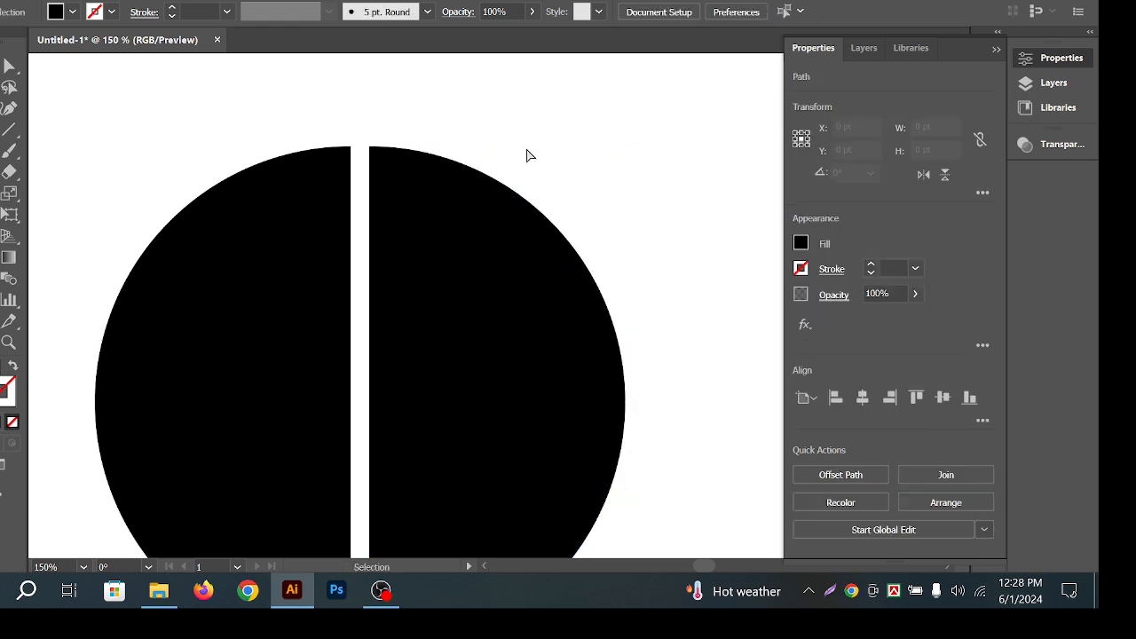
scroll(482, 155, "down", 4)
left_click_drag(585, 194, 480, 175)
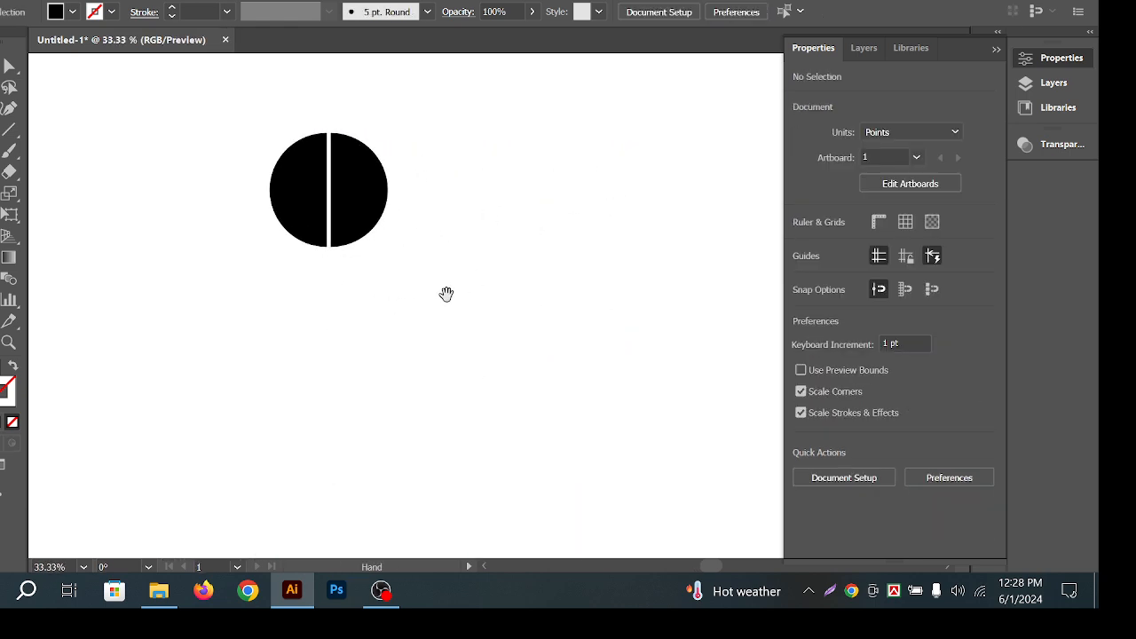
left_click_drag(446, 293, 393, 271)
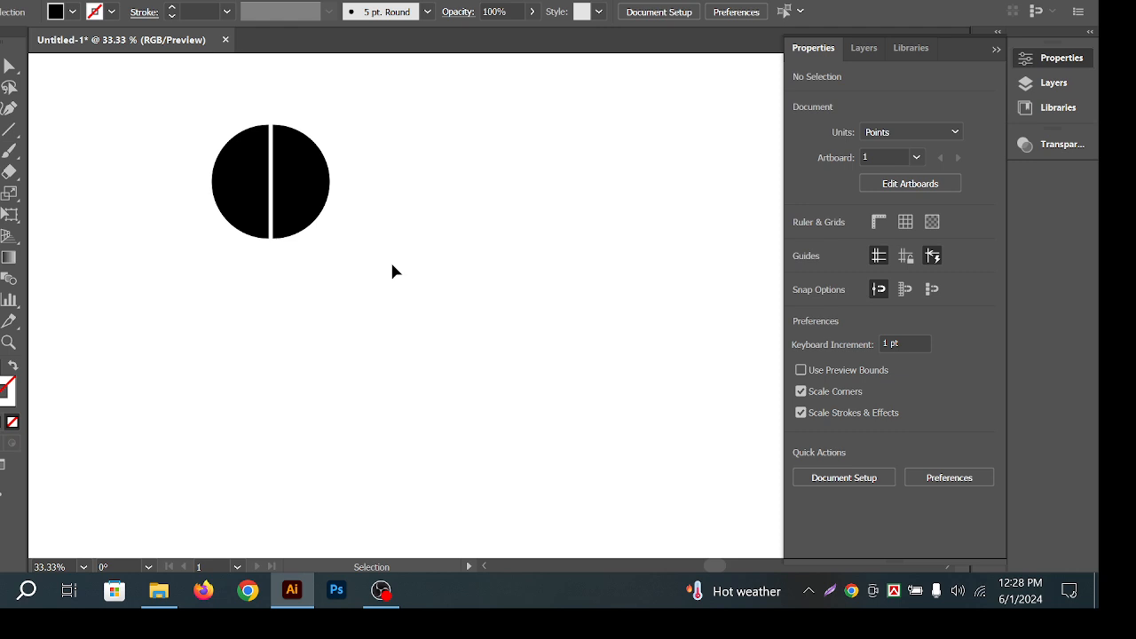
left_click_drag(335, 230, 395, 233)
left_click_drag(349, 282, 395, 284)
Select both halves of the circle, then each half on its own.
left_click_drag(524, 304, 264, 176)
left_click(518, 233)
left_click_drag(517, 234, 521, 218)
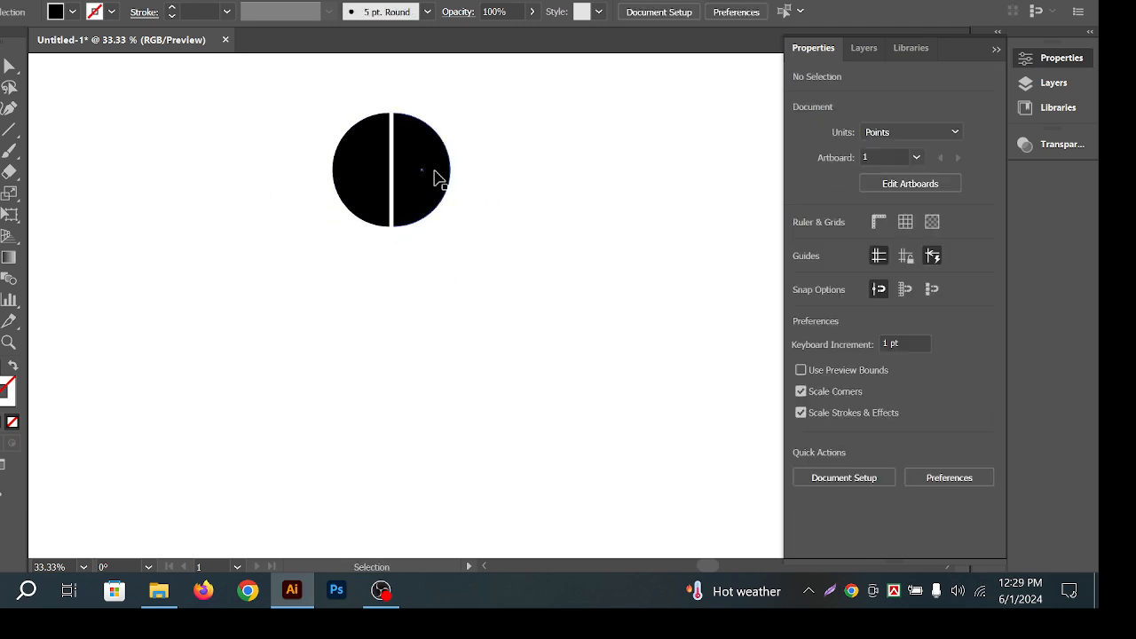
left_click(415, 178)
left_click(380, 190)
left_click(570, 176)
Zoom in to check each half's selection, then recentre the circle in view.
left_click_drag(415, 168, 452, 191)
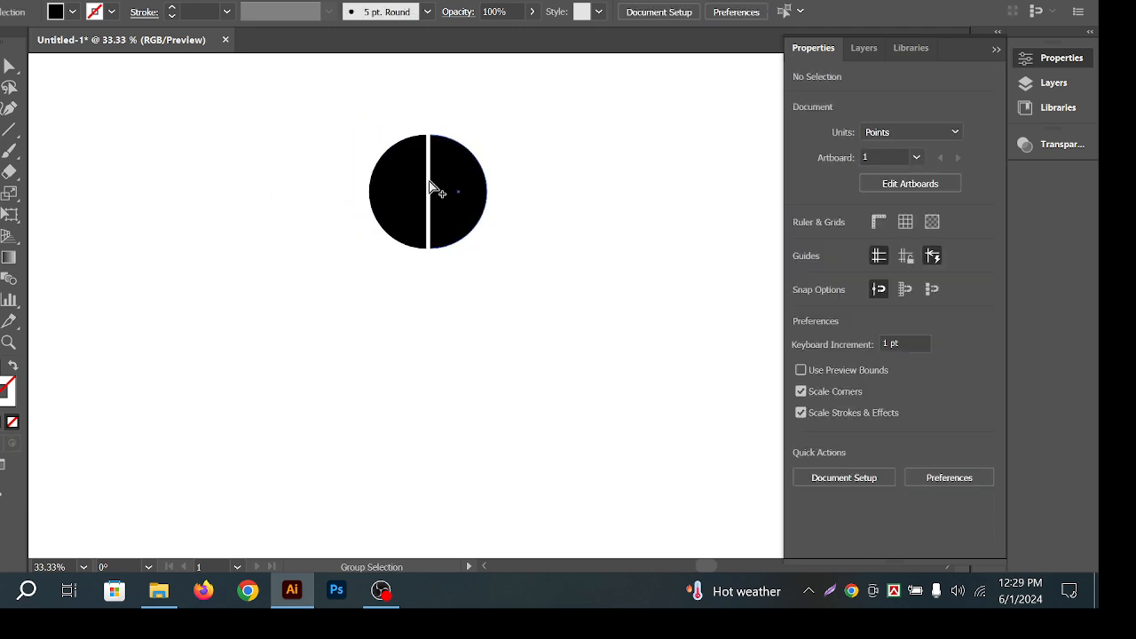
scroll(432, 184, "up", 3)
left_click_drag(555, 201, 517, 226)
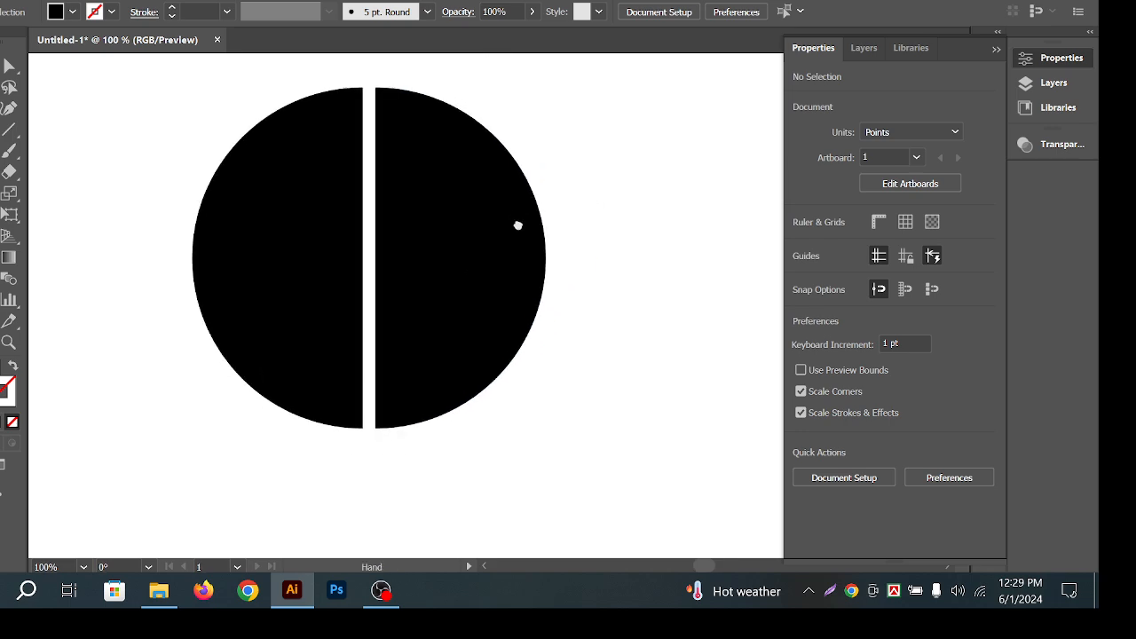
left_click(342, 224)
left_click(642, 180)
left_click(429, 234)
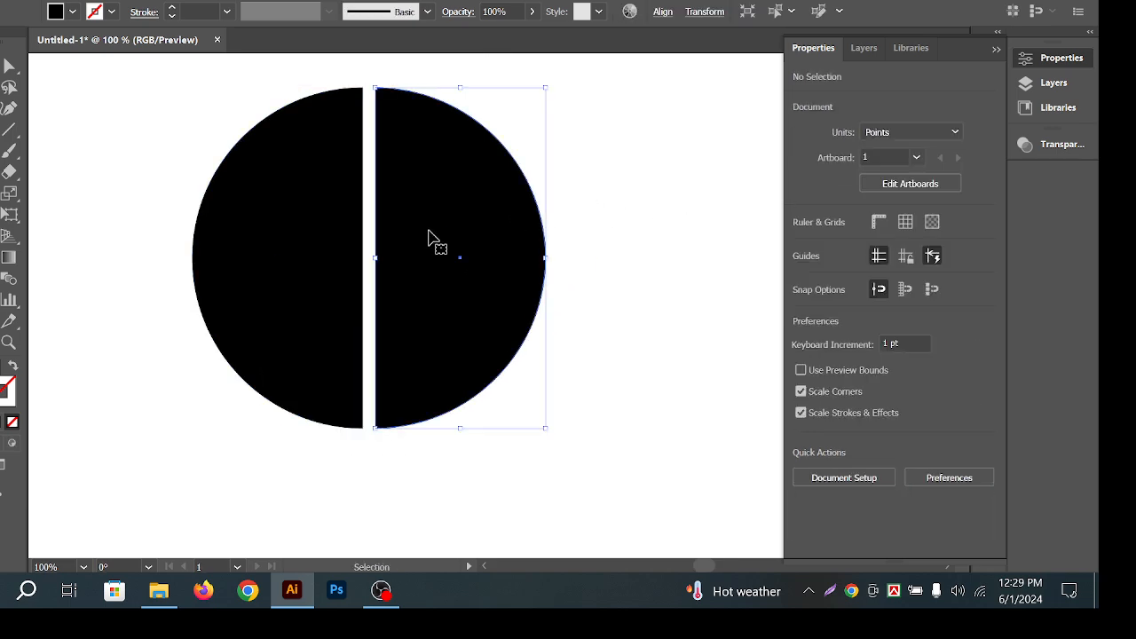
left_click(575, 229)
left_click(571, 190)
scroll(510, 322, "down", 3)
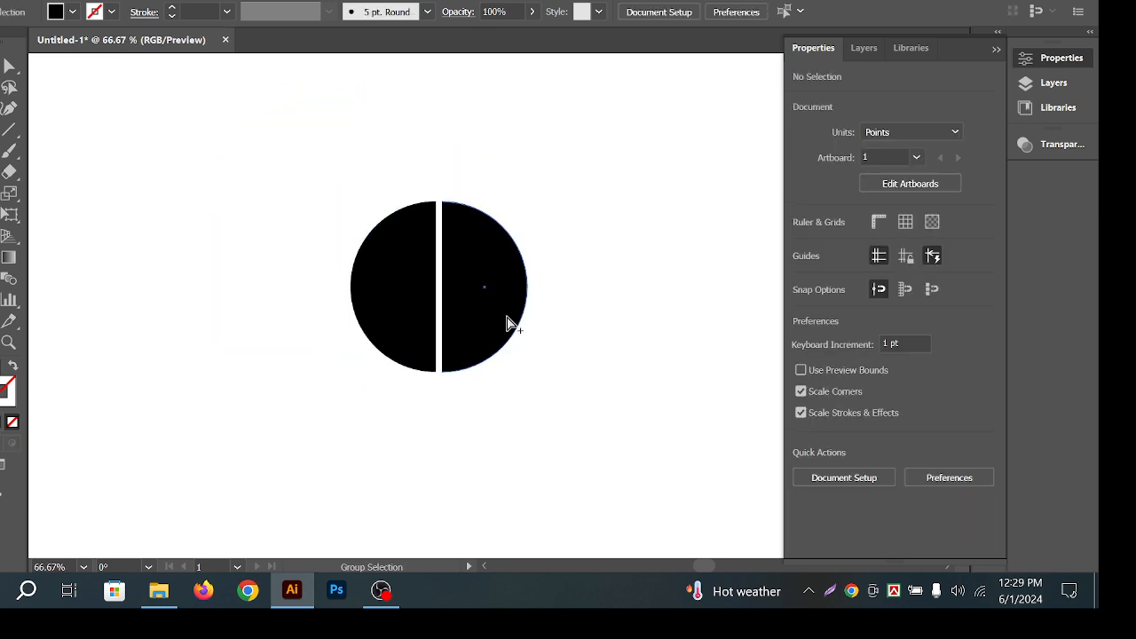
left_click_drag(510, 322, 380, 61)
Draw a wide rectangle below the circle and fill it with blue #0B469B.
left_click_drag(9, 151, 25, 157)
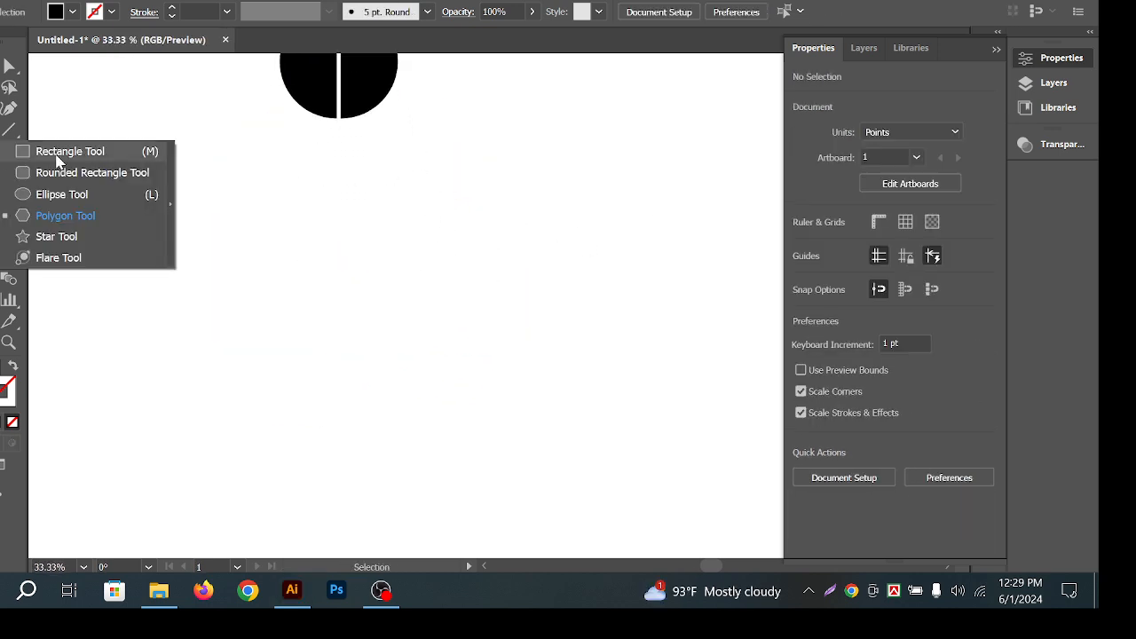
left_click(63, 155)
mouse_move(118, 204)
left_mouse_down()
mouse_move(527, 322)
mouse_move(627, 305)
mouse_move(647, 279)
mouse_move(634, 280)
left_mouse_up()
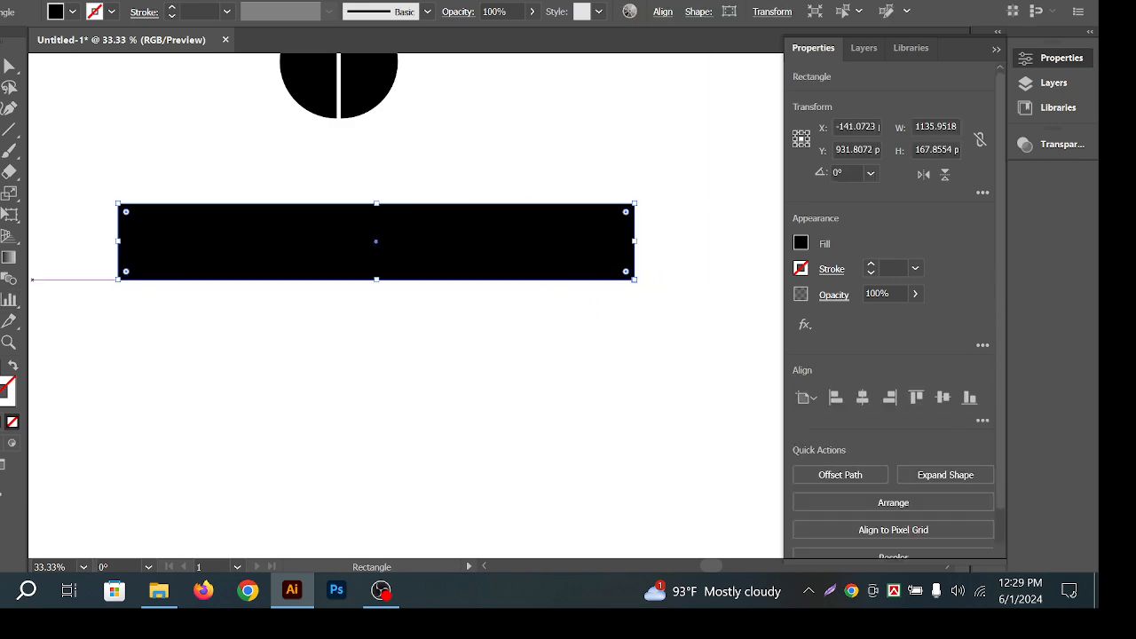
double_click(4, 383)
left_click_drag(814, 349, 818, 301)
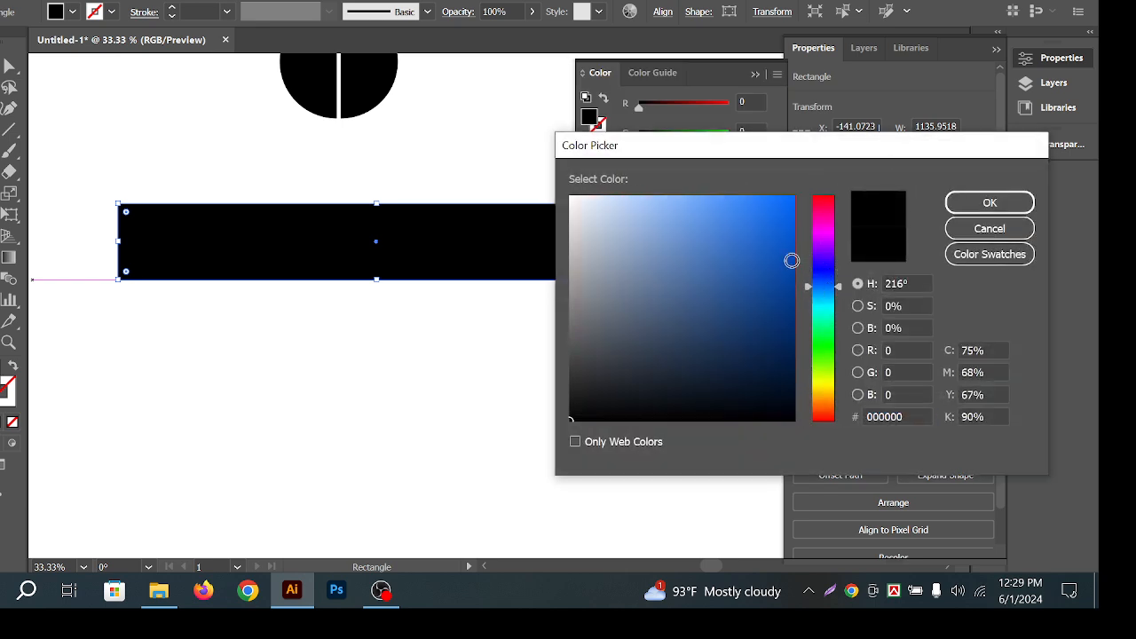
left_click(780, 281)
left_click(968, 203)
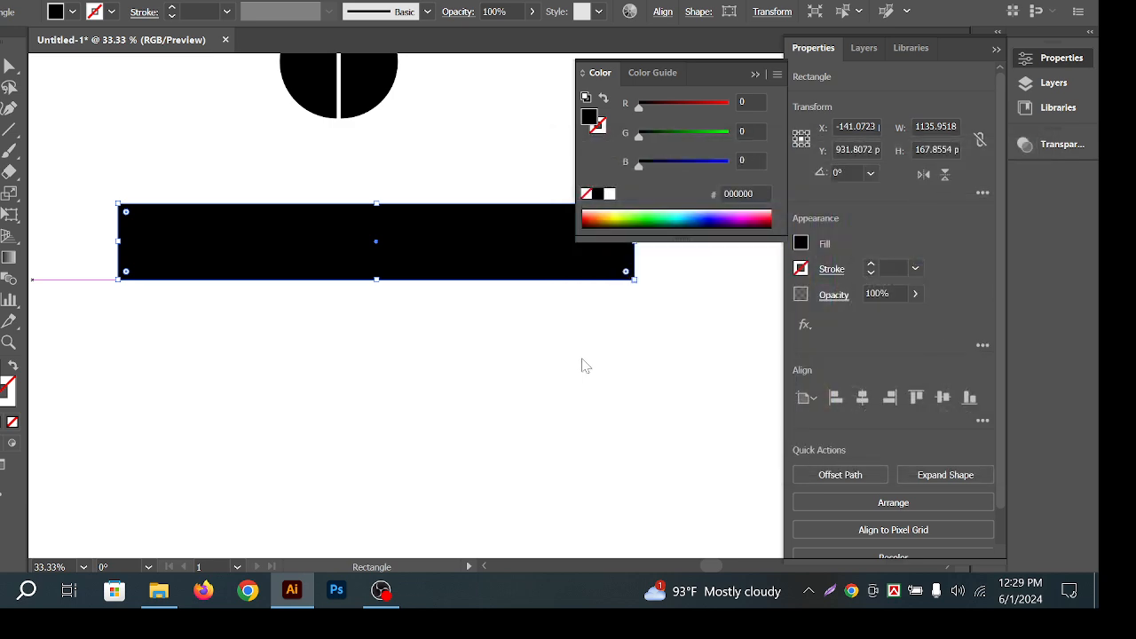
left_click(581, 365)
left_click(606, 315)
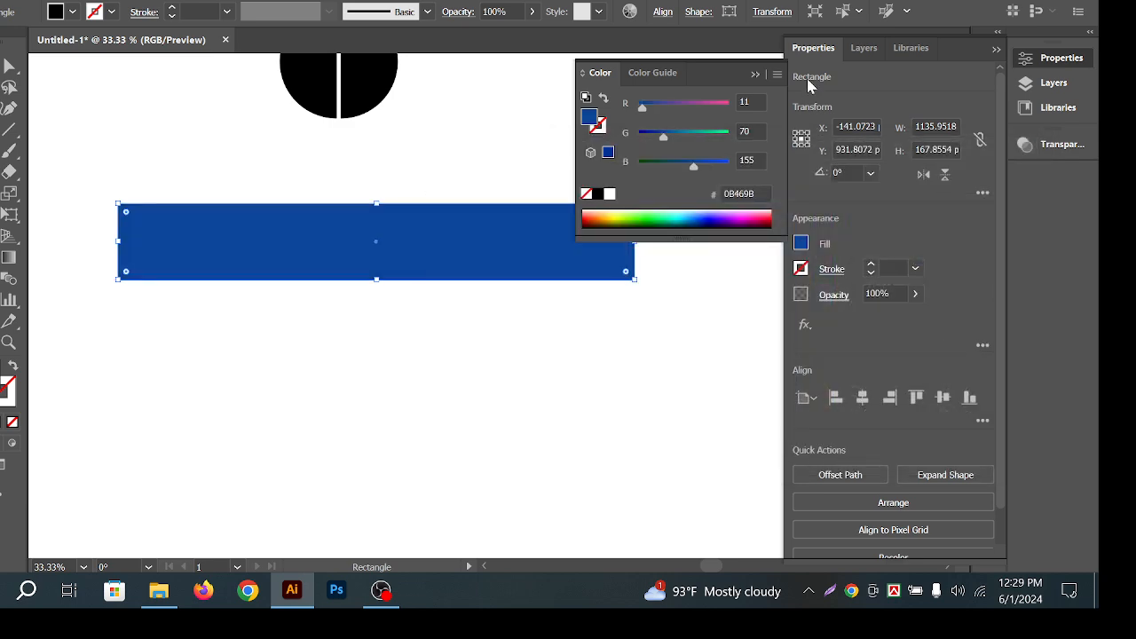
left_click(757, 76)
Reselect the blue rectangle.
left_click_drag(316, 195, 333, 211)
key("v")
left_click(434, 210)
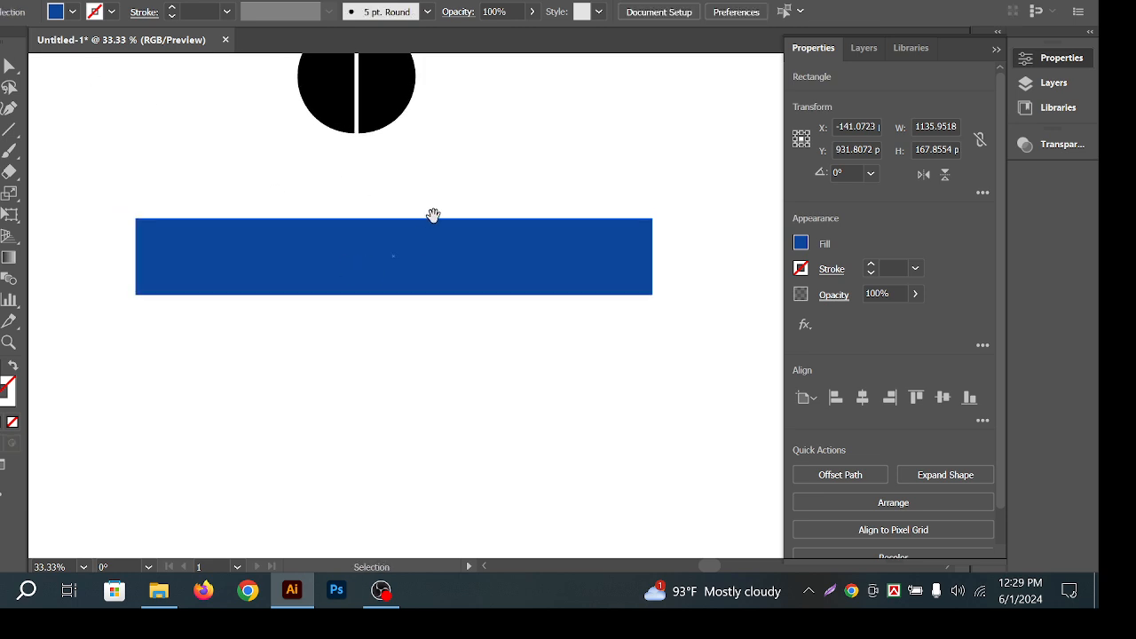
left_click_drag(441, 221, 469, 234)
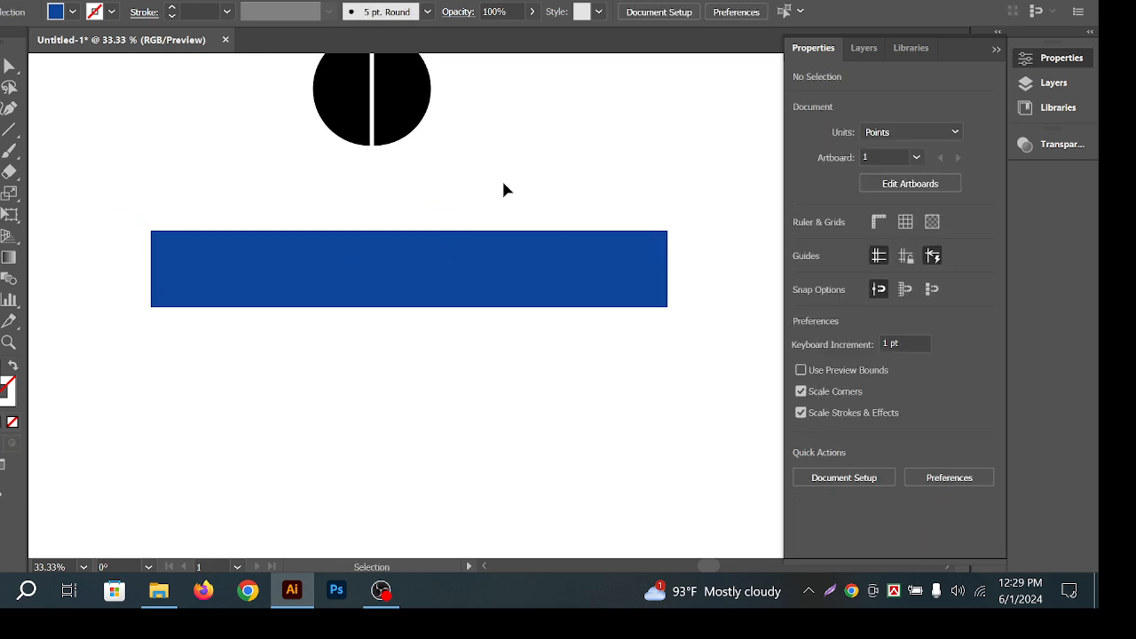
left_click(428, 292)
left_click(10, 130)
Place Lorem ipsum placeholder text in the rectangle at 36 pt, then scale it up.
left_click(47, 141)
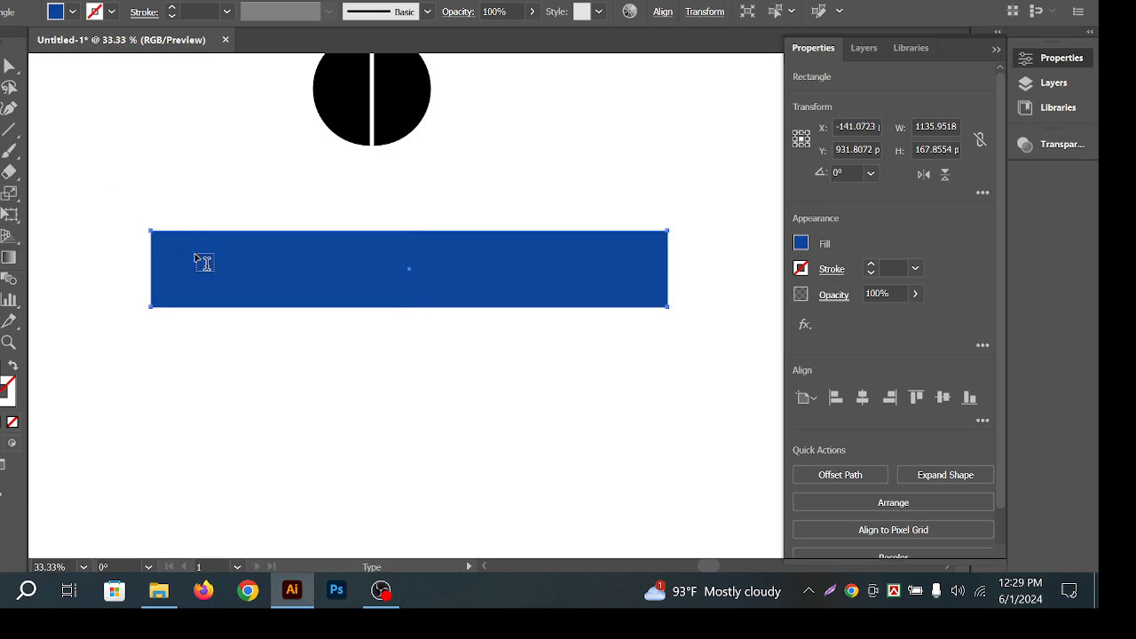
left_click(213, 271)
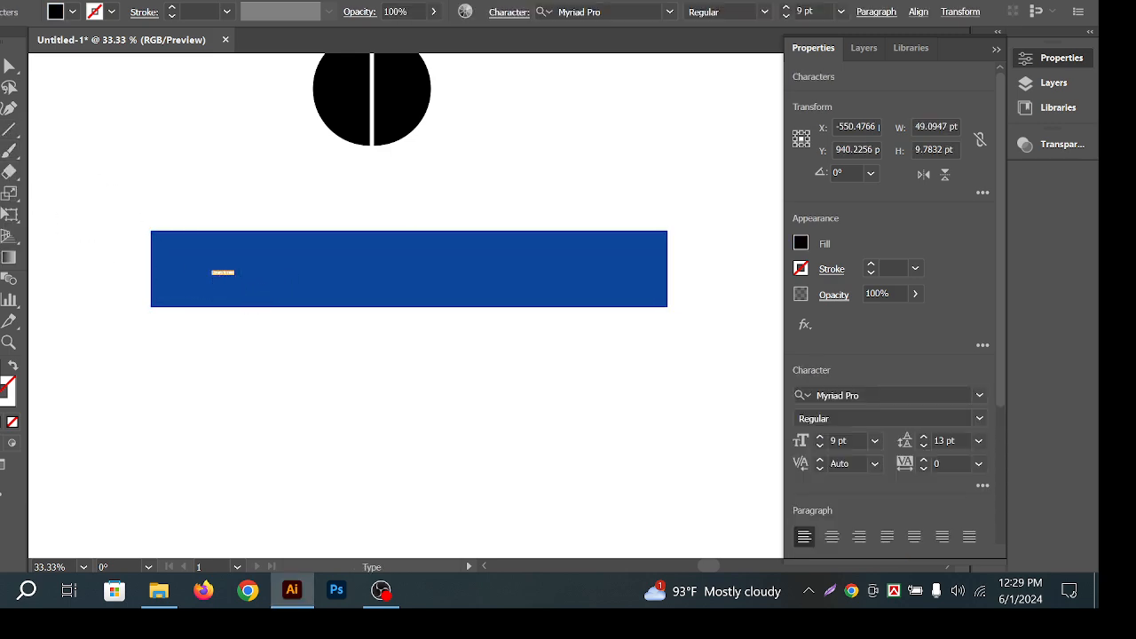
key("Escape")
left_click(877, 442)
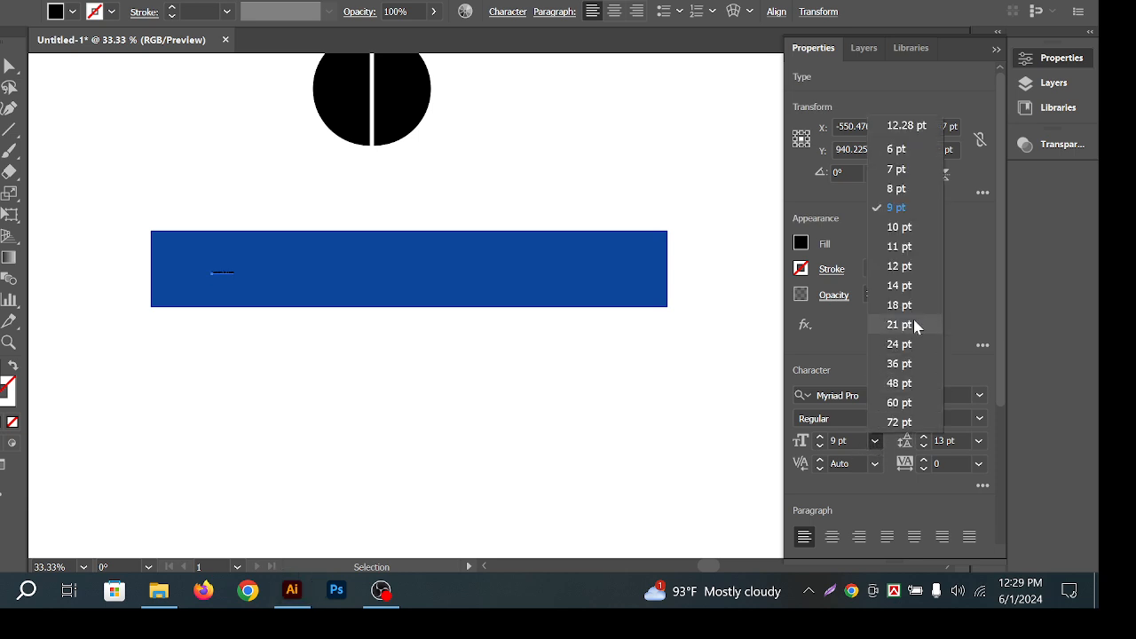
left_click(905, 364)
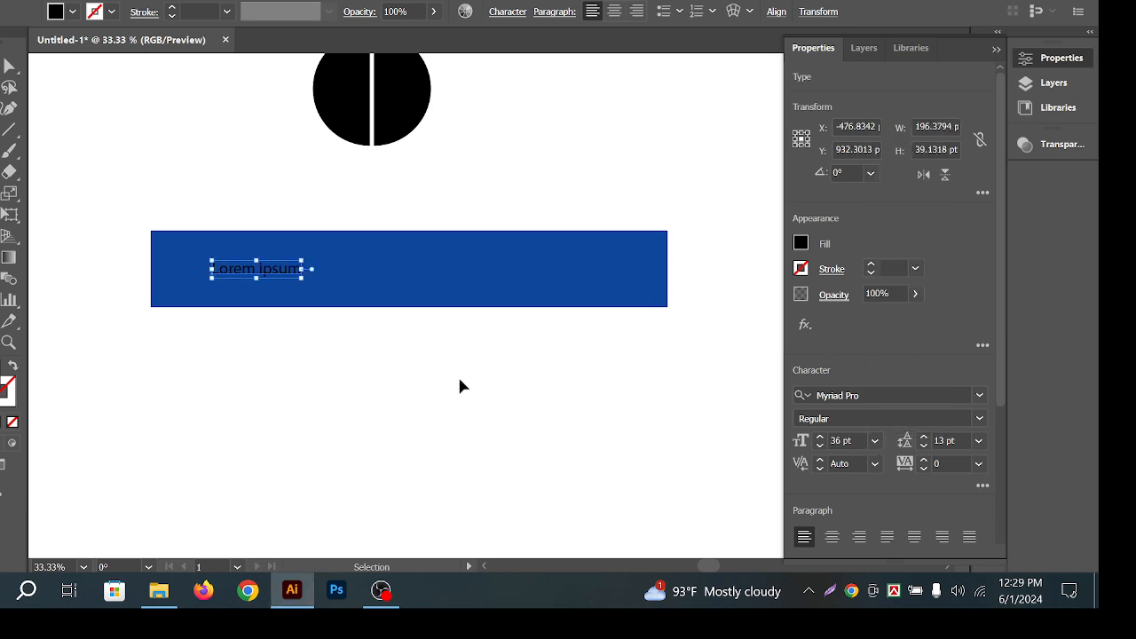
left_click_drag(302, 278, 608, 315)
Adjust the Lorem ipsum text's position on the rectangle, undoing trial moves.
left_click(497, 370)
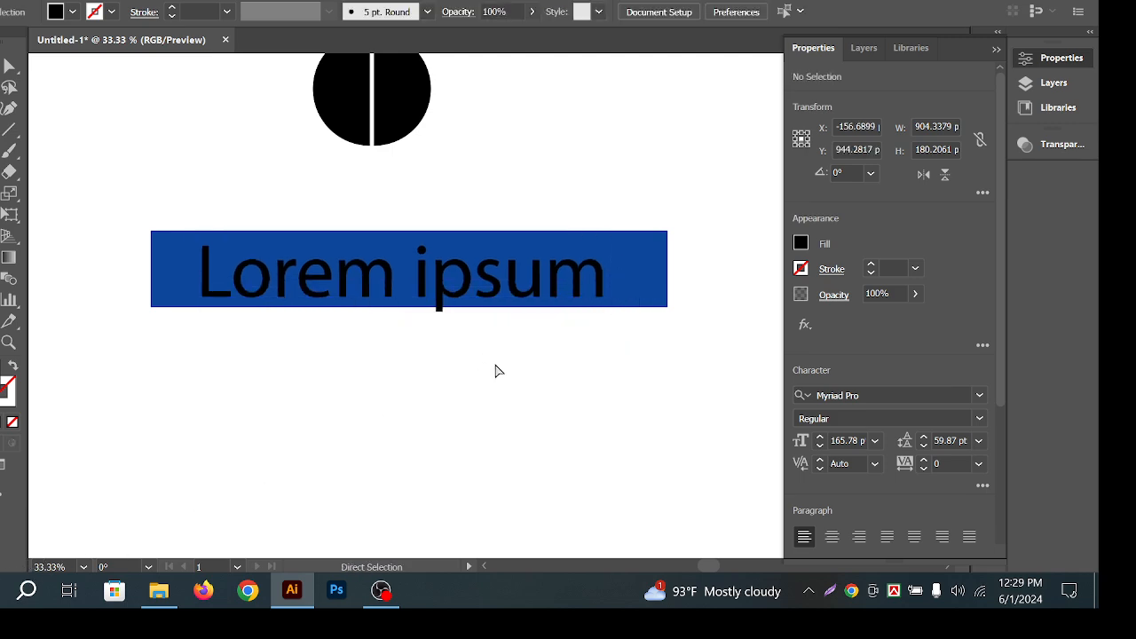
left_click_drag(372, 305, 379, 326)
left_click(444, 312)
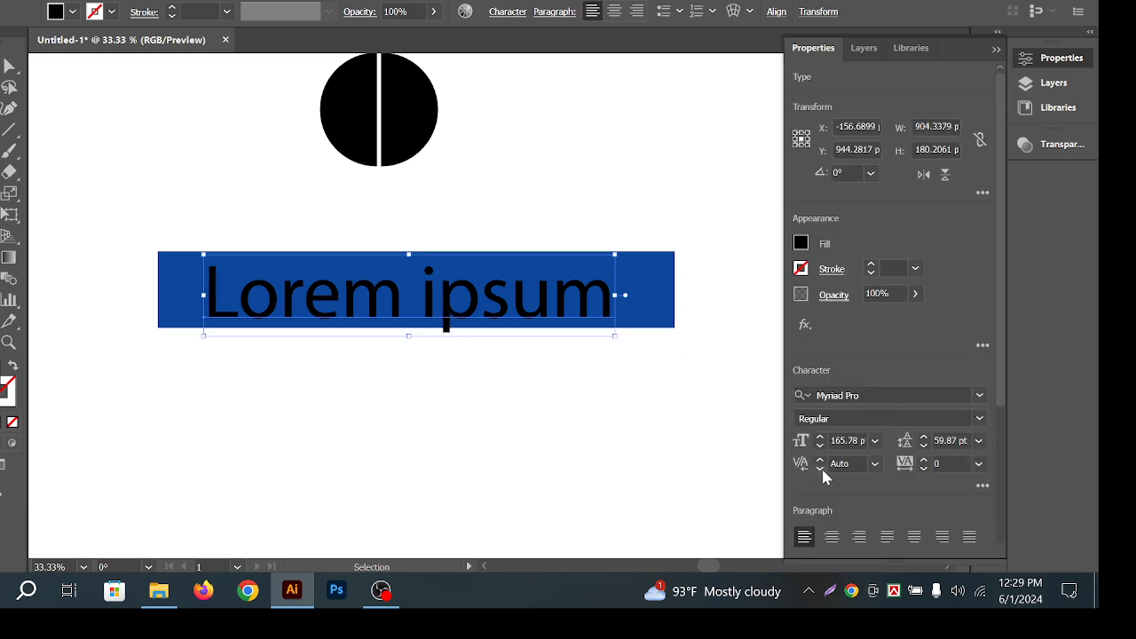
left_click(481, 350)
left_click_drag(470, 309, 447, 304)
triple_click(428, 292)
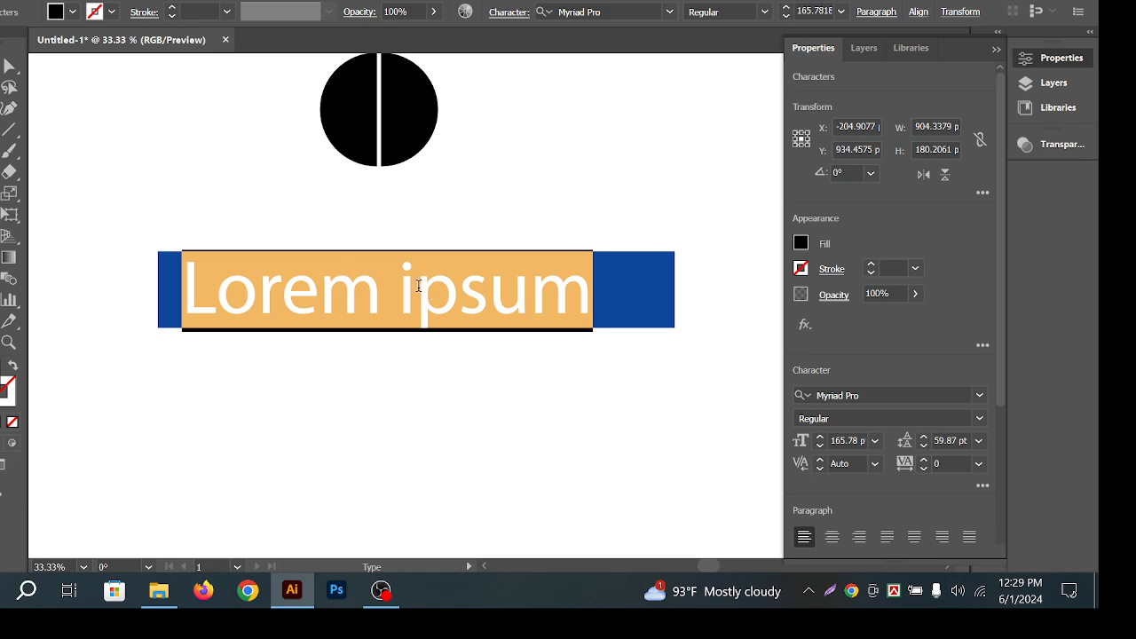
left_click(418, 286)
left_click(7, 69)
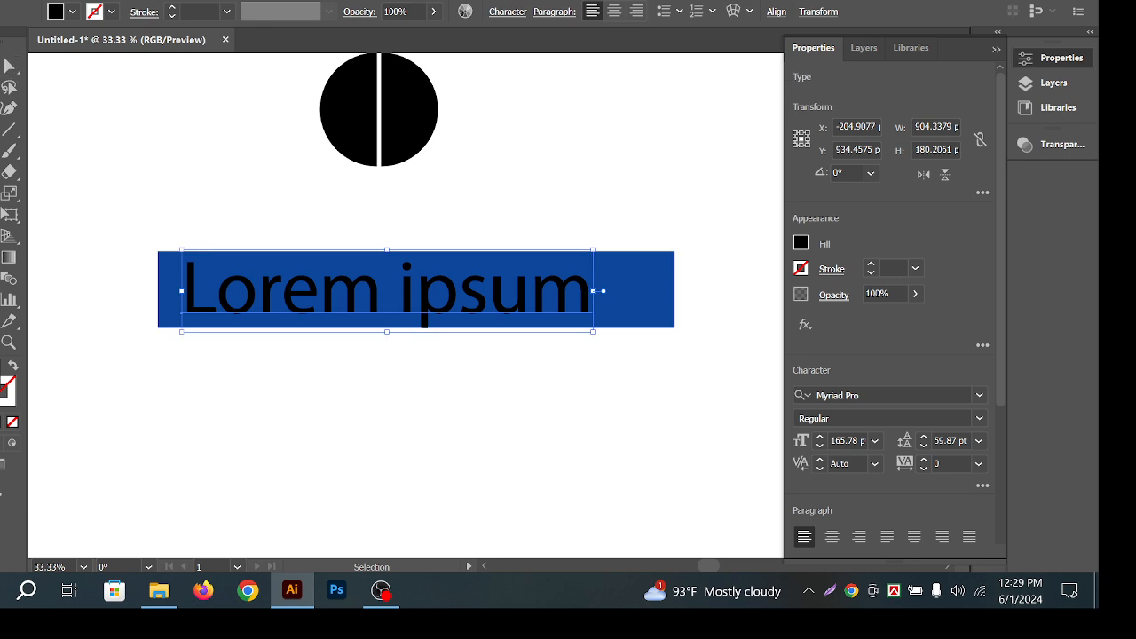
left_click(168, 118)
left_click_drag(329, 296, 364, 405)
key("ctrl+z")
key("ctrl+z")
left_click_drag(294, 275, 302, 359)
key("ctrl+z")
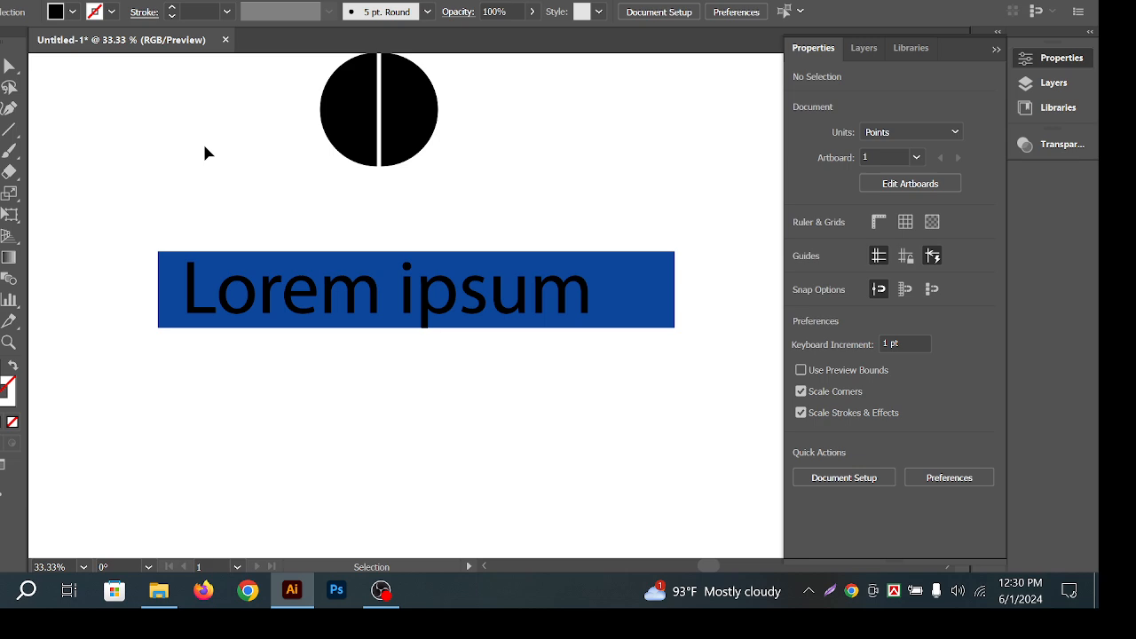
Close the circle's gap and replace the placeholder with the person's name.
left_click_drag(325, 111, 330, 111)
left_click(424, 281)
left_click(580, 130)
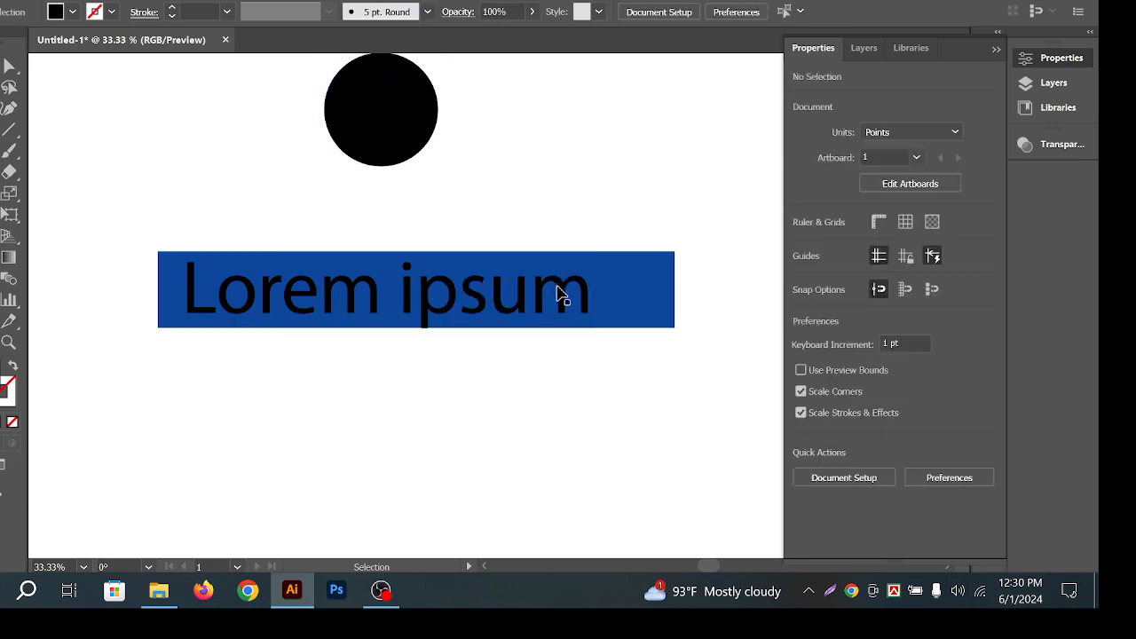
double_click(523, 292)
key("ctrl+a")
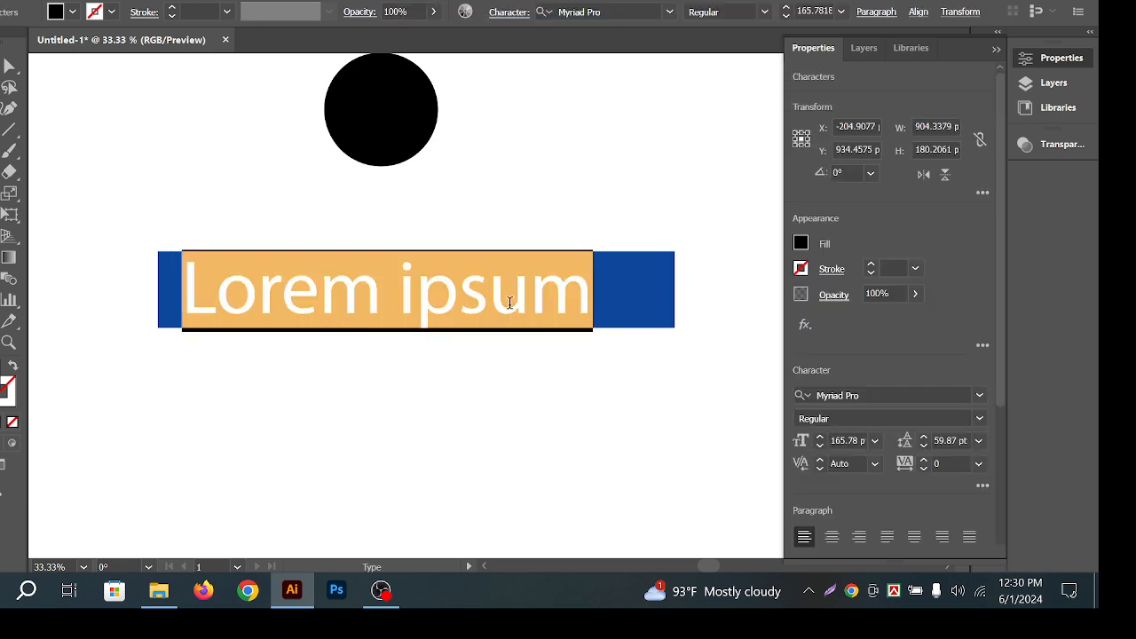
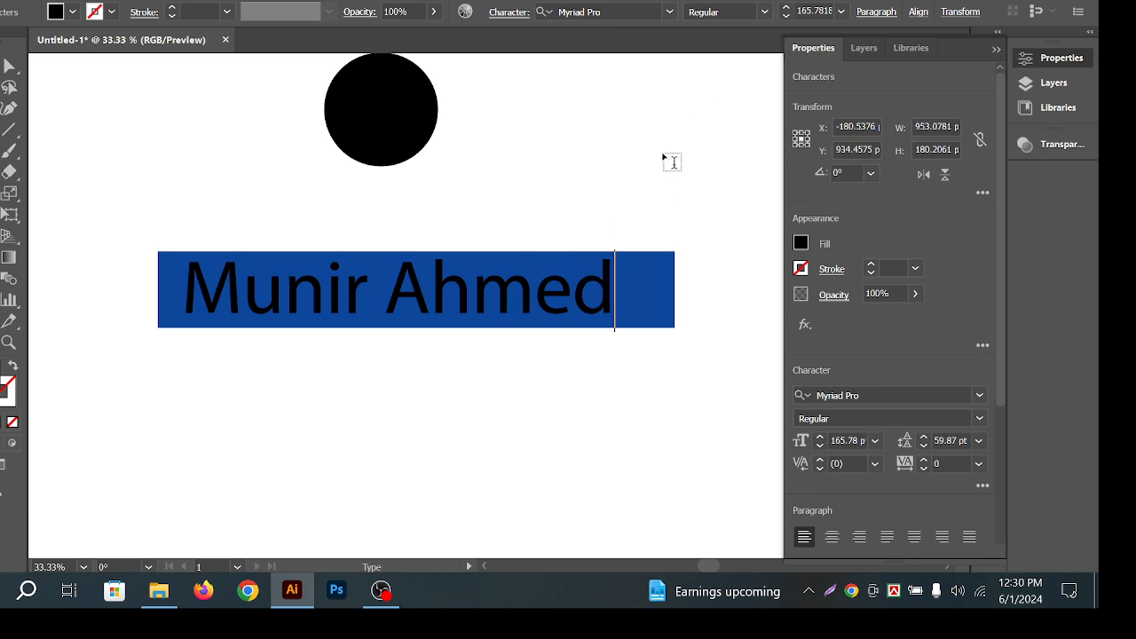
key("Escape")
Round the rectangle into a pill and centre the name on it horizontally and vertically.
left_click(55, 95)
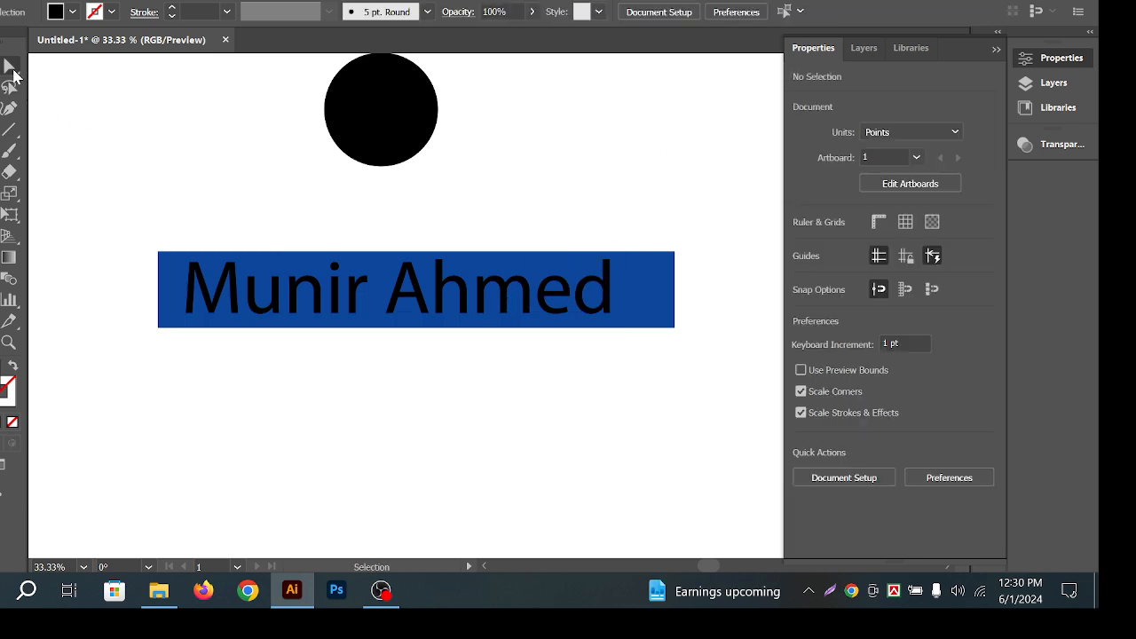
left_click(649, 290)
left_click_drag(665, 266, 90, 268)
left_click(254, 193)
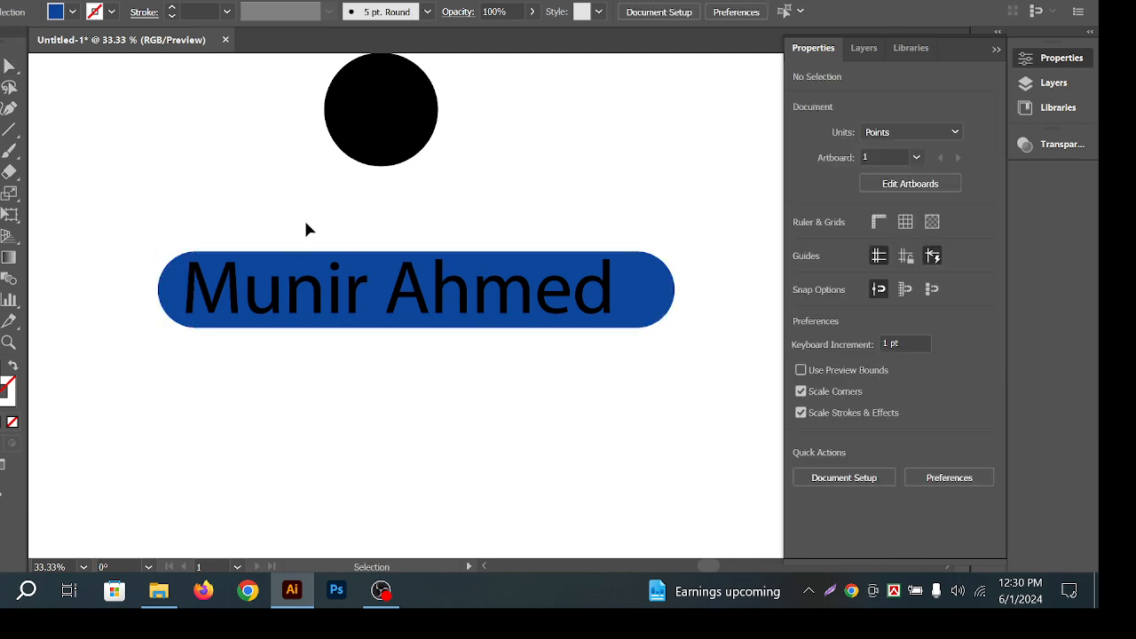
left_click_drag(304, 228, 618, 378)
left_click(559, 12)
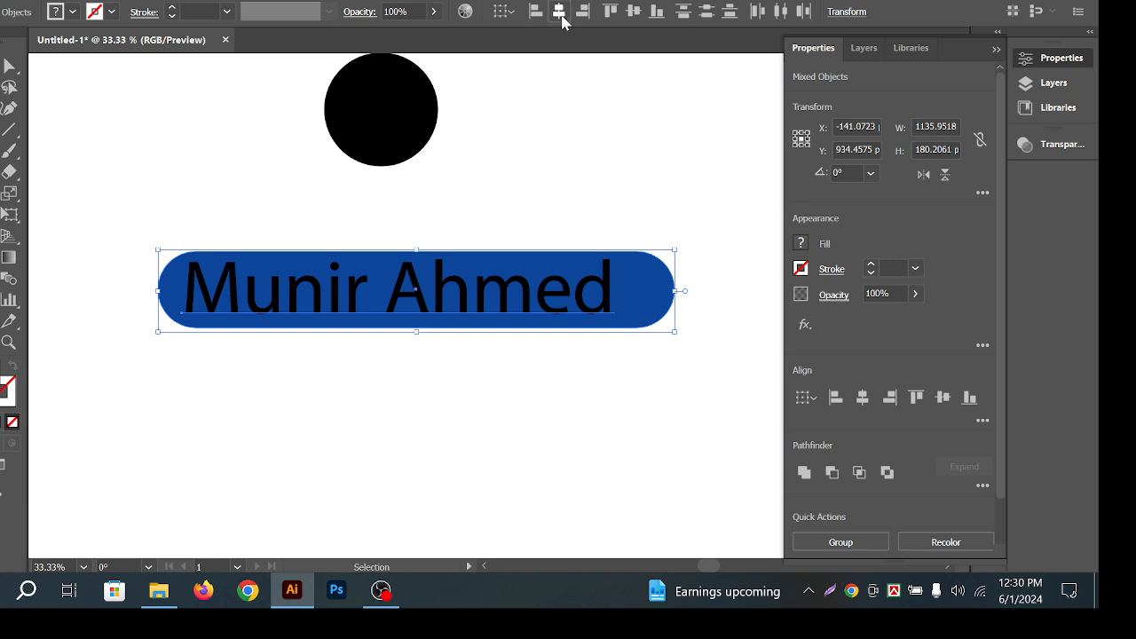
left_click(633, 10)
Duplicate the labelled pill and its text below the original.
left_click(564, 187)
left_click(492, 305)
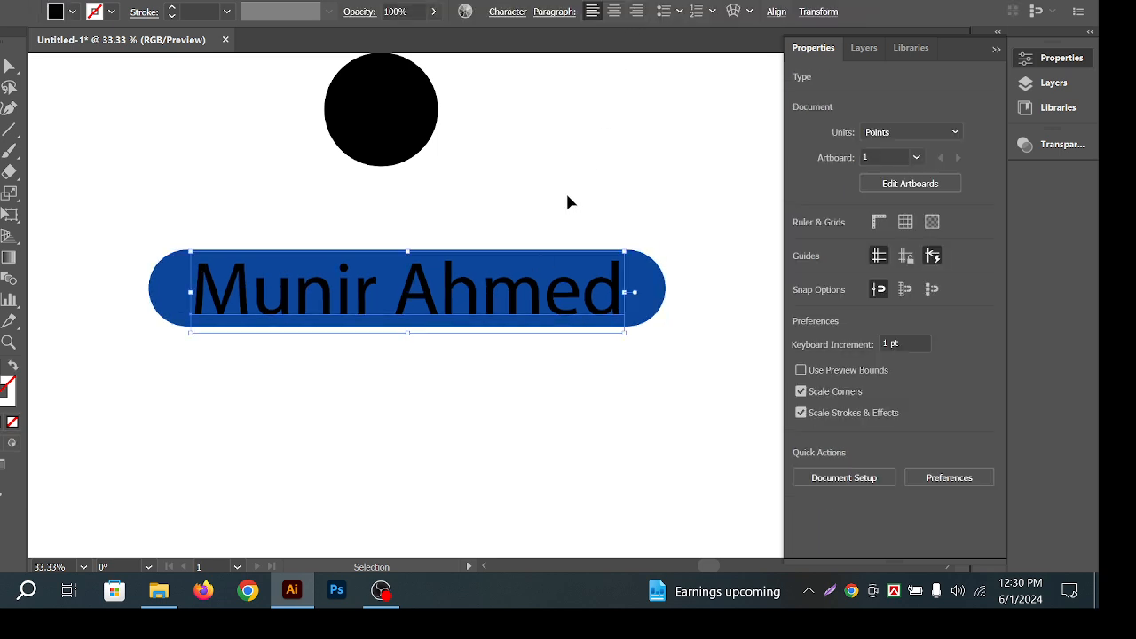
left_click(565, 192)
left_click(523, 315)
left_click(561, 184)
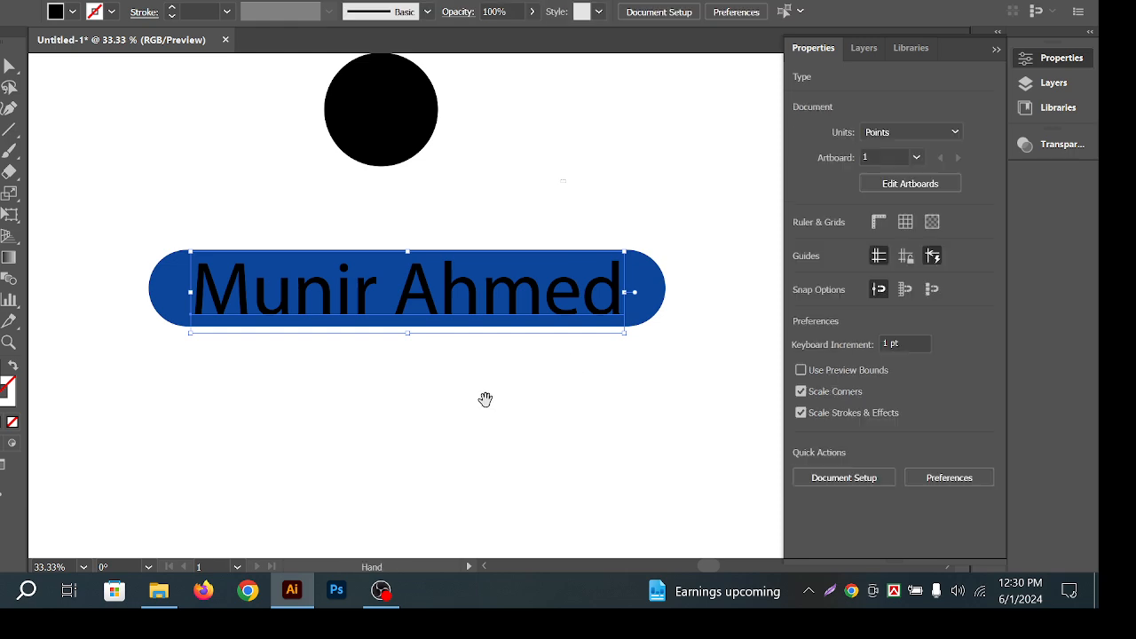
left_click_drag(507, 369, 515, 313)
left_click_drag(662, 297, 153, 153)
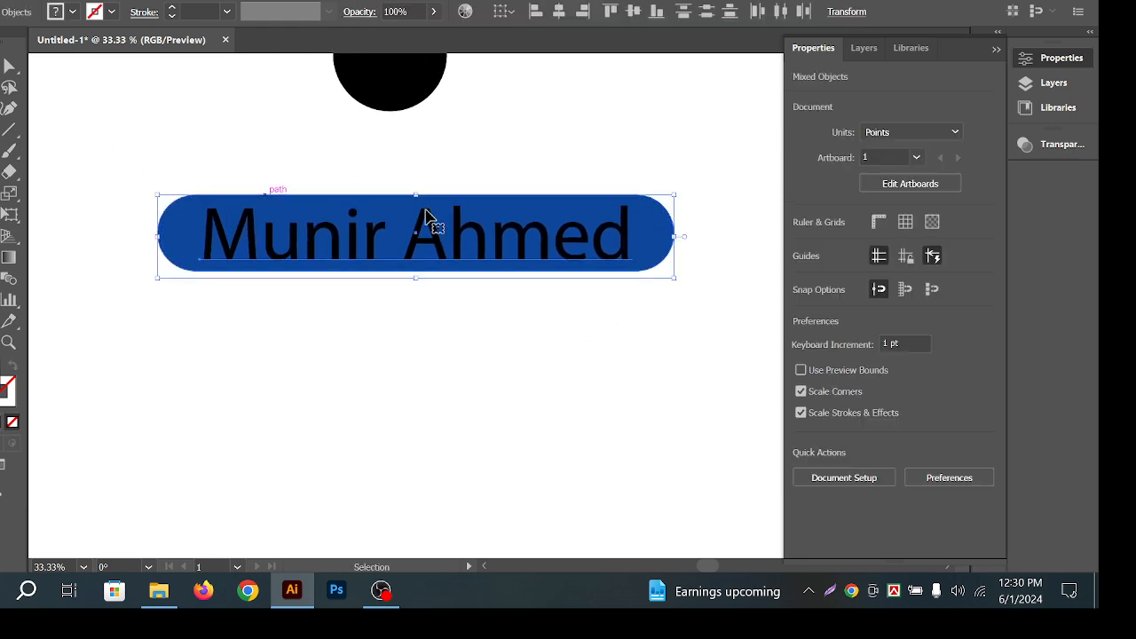
left_click_drag(423, 221, 476, 333)
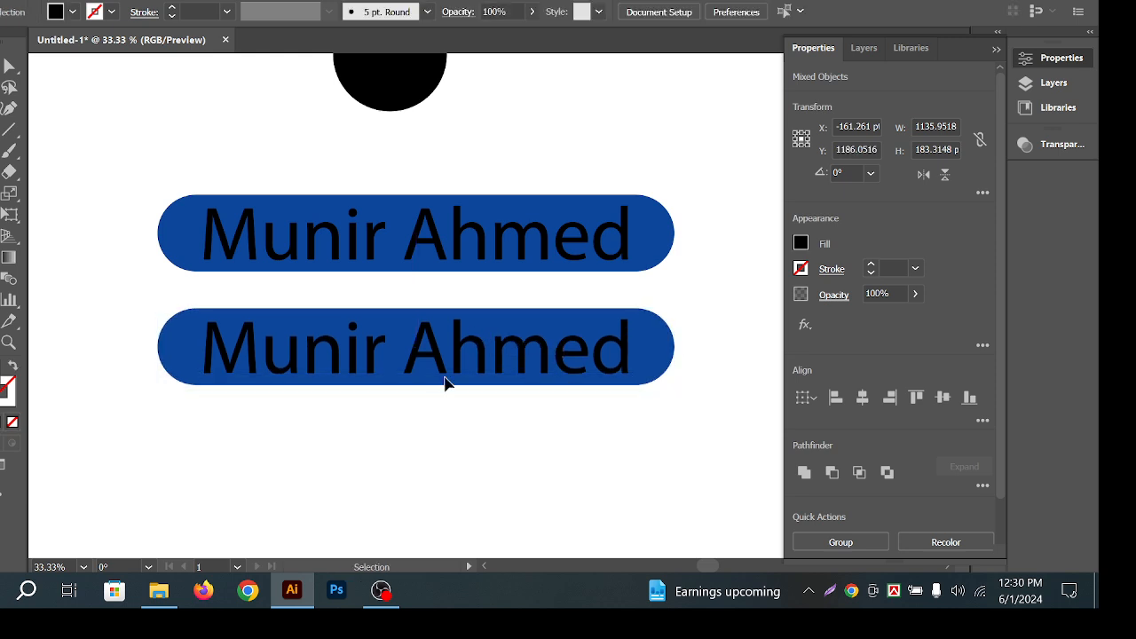
Make the lower copy's name text white.
left_click(452, 371)
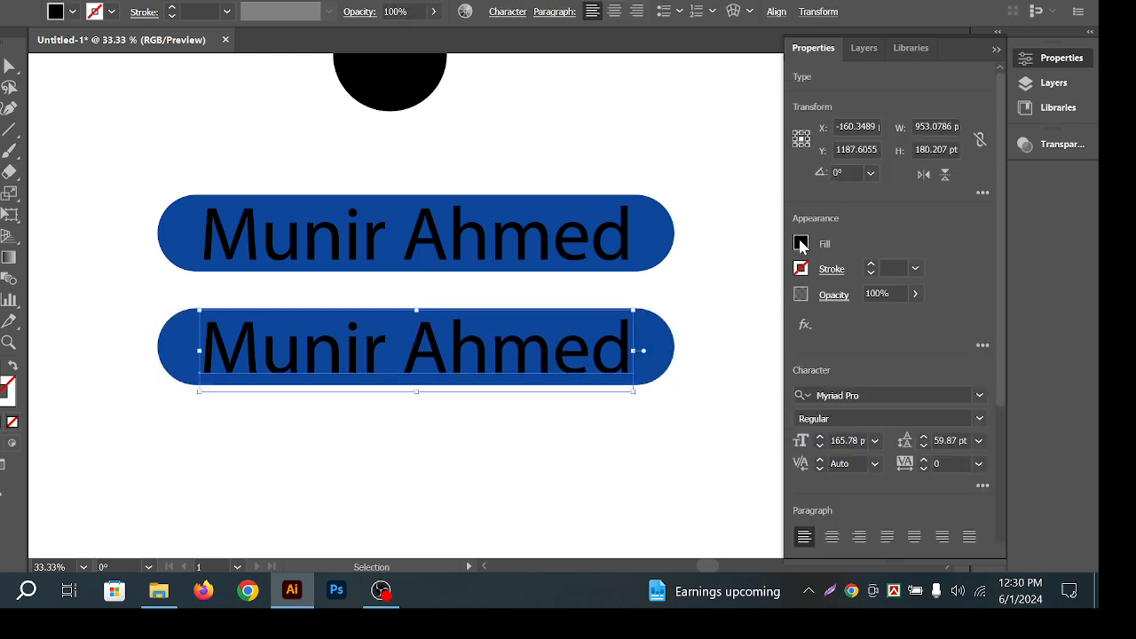
left_click(800, 243)
left_click(628, 307)
left_click(675, 173)
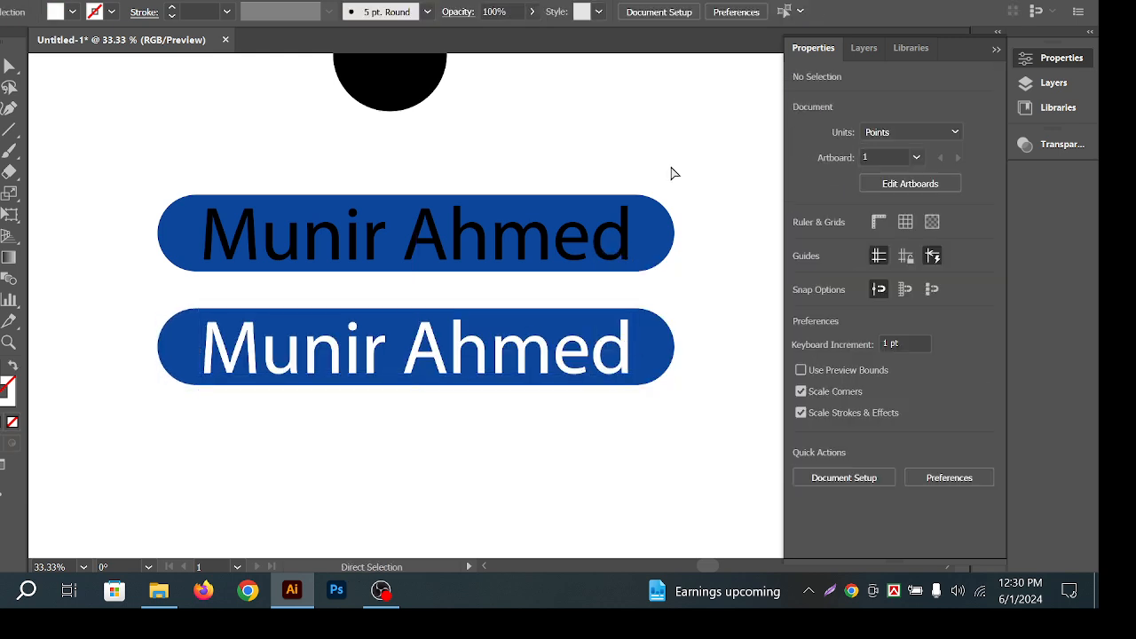
scroll(648, 298, "down", 2)
Copy the lower pill and text further down and make the bottom text yellow.
left_click(302, 238)
left_click_drag(438, 241, 438, 358)
left_click(440, 360, "shift")
left_click(449, 335)
left_click(479, 408)
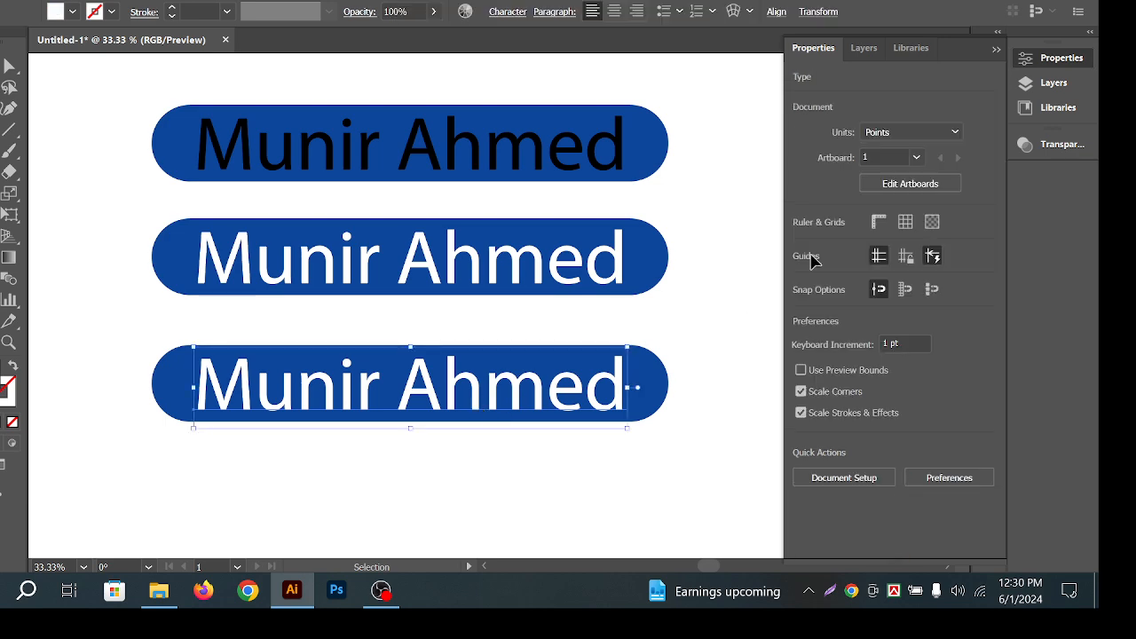
left_click(801, 243)
left_click(666, 314)
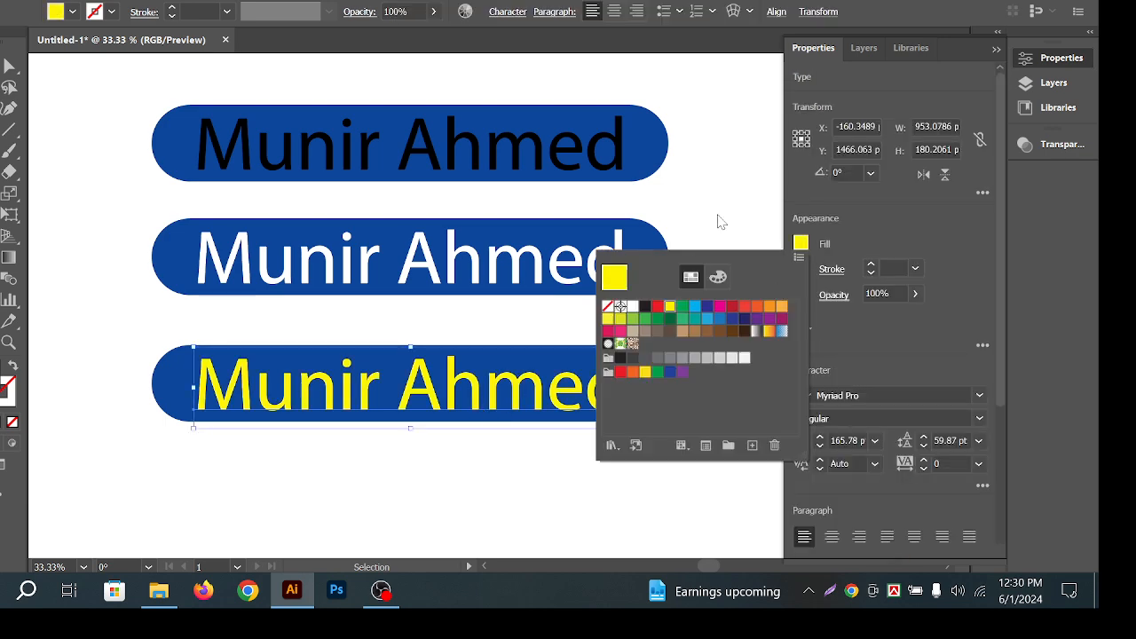
left_click(609, 438)
scroll(634, 302, "down", 3)
Alt-drag a copy of the yellow-text pill below itself and select the copied text.
left_click_drag(252, 257, 257, 260)
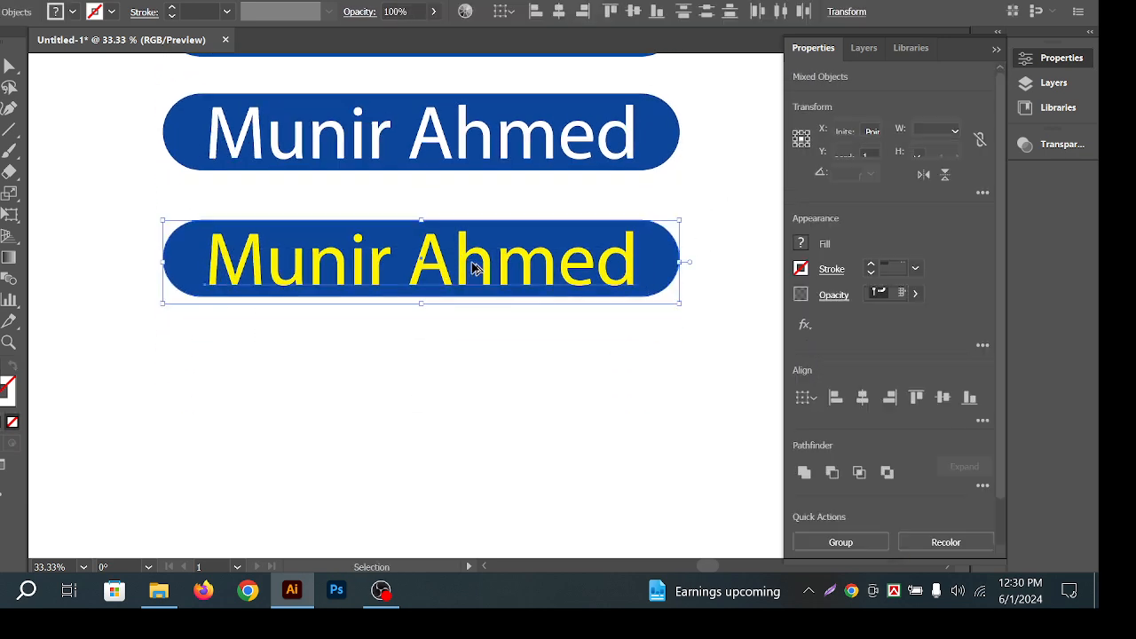
left_click_drag(477, 261, 507, 368)
left_click(559, 410)
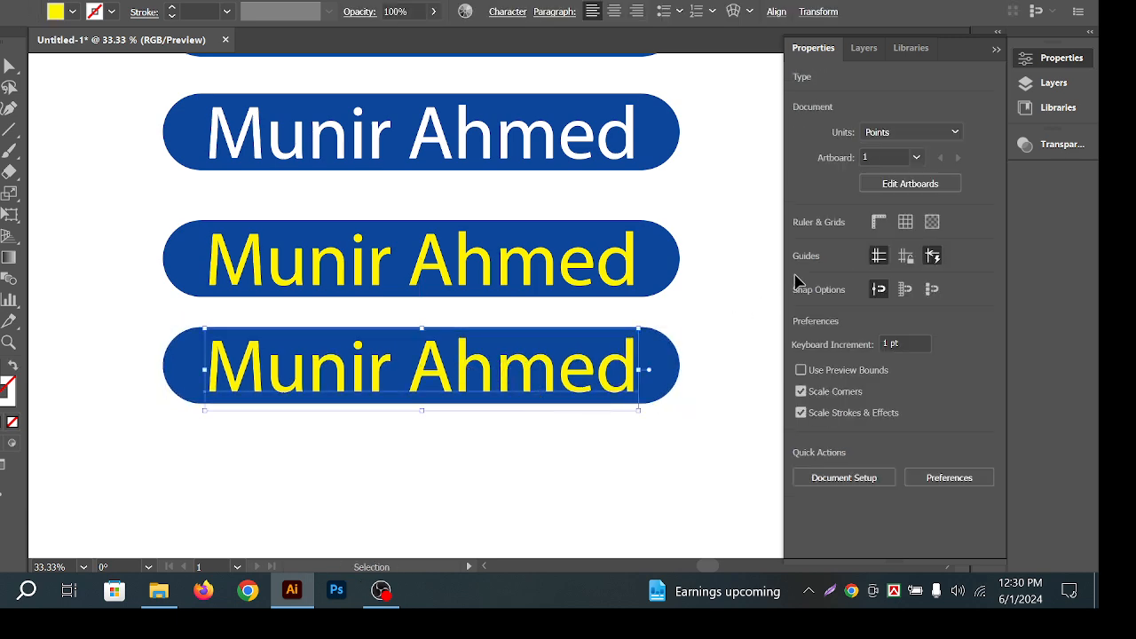
left_click(572, 390)
Colour the copied text orange, then mix it to golden FFC100 with full red and no blue.
left_click(801, 244)
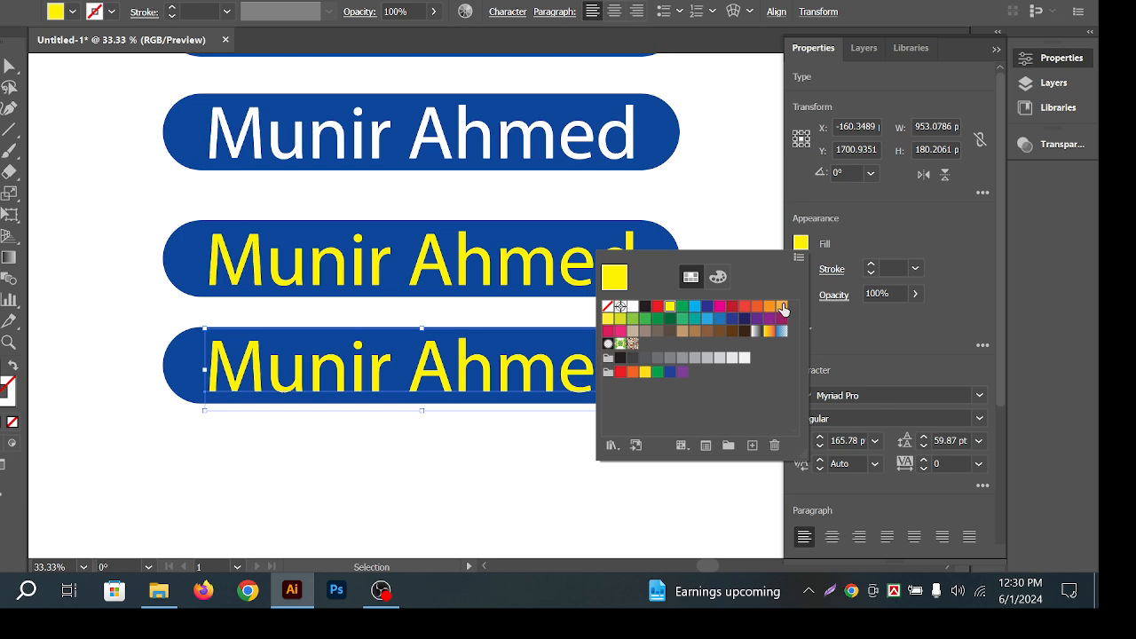
left_click(782, 305)
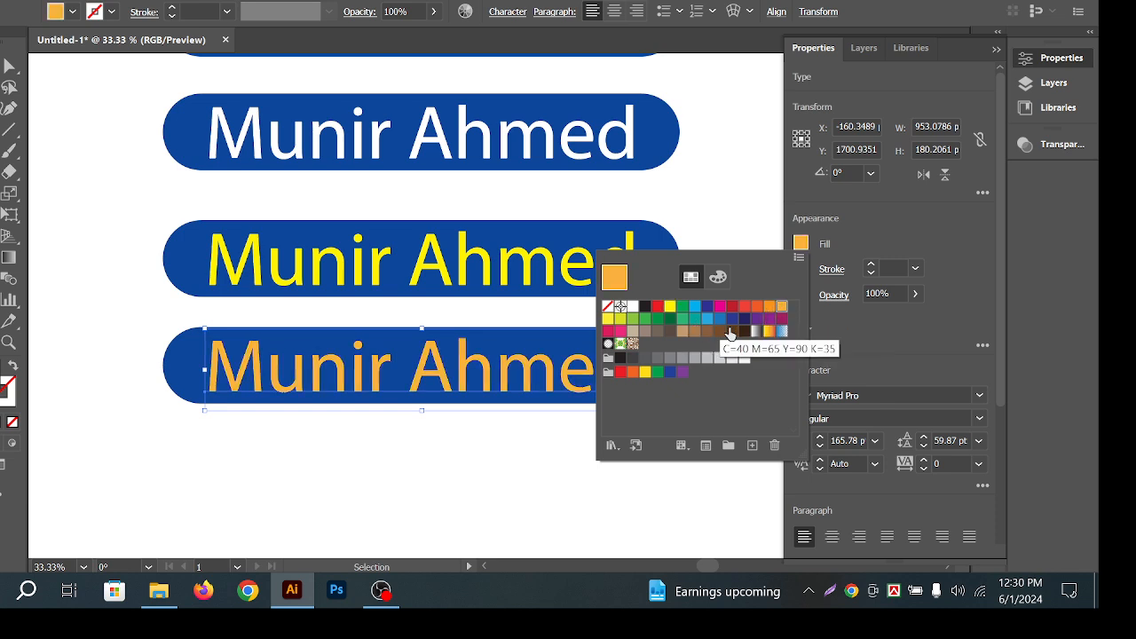
left_click(726, 277)
left_click(749, 312)
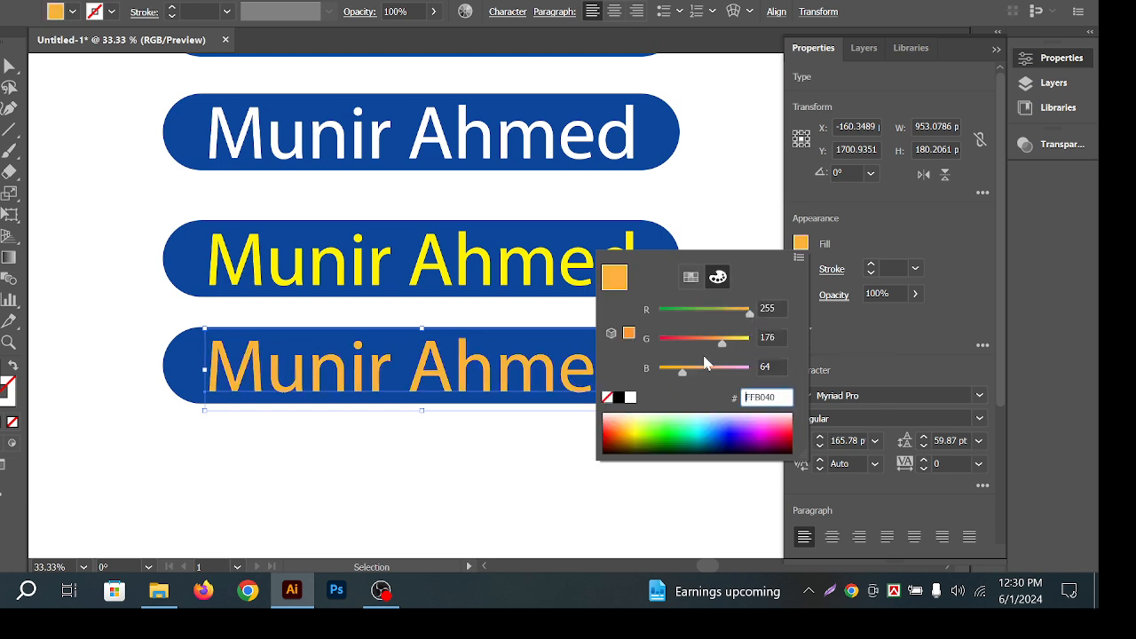
left_click_drag(684, 373, 562, 369)
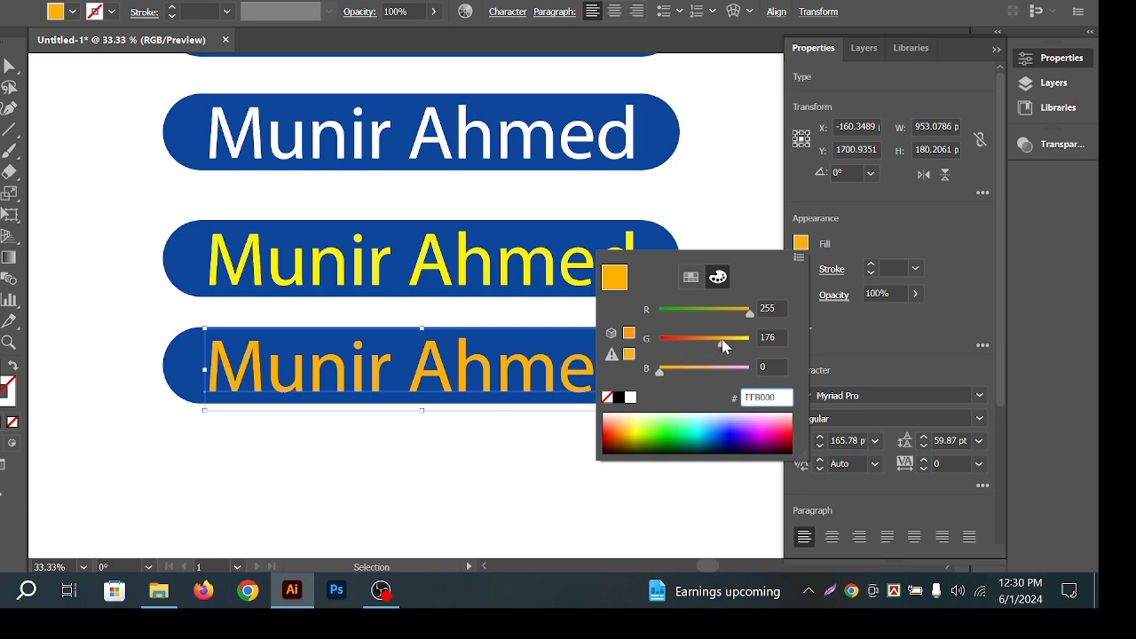
left_click_drag(723, 346, 731, 346)
left_click(749, 196)
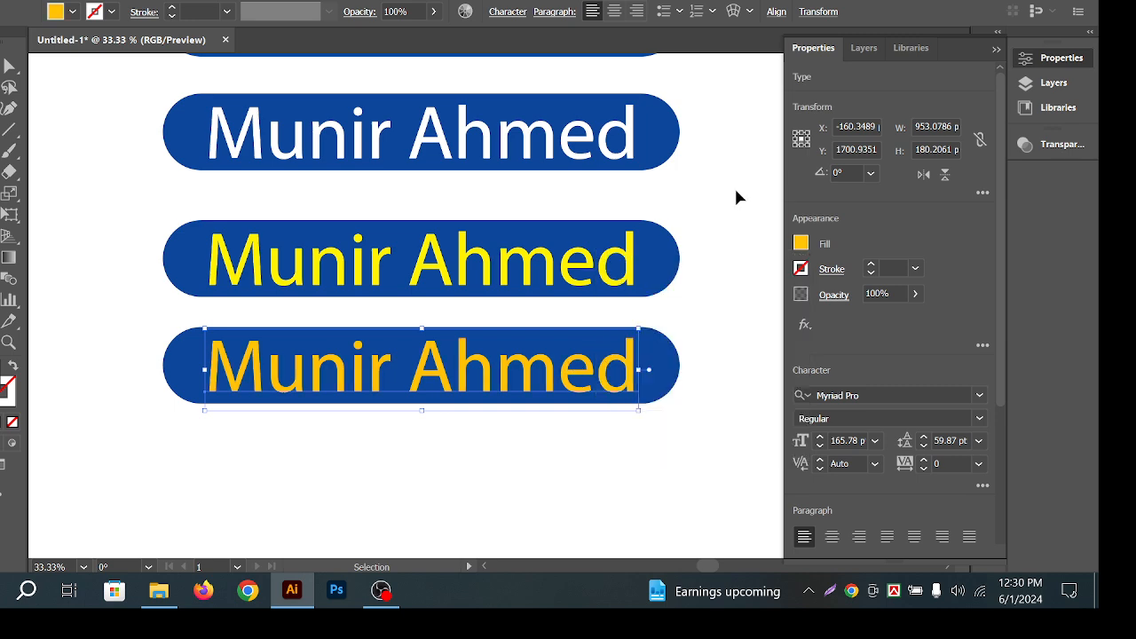
left_click(735, 192)
left_click(658, 242, "ctrl+alt")
left_click_drag(692, 181, 611, 250)
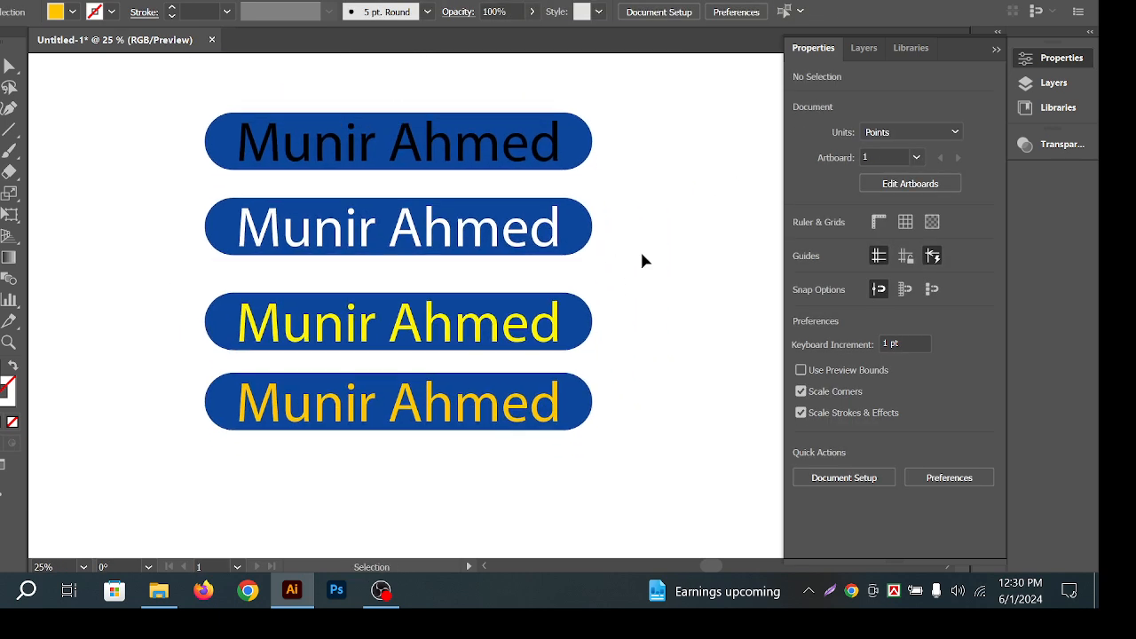
Set the second pill's white name text to Poppins Medium.
mouse_move(638, 299)
left_mouse_down()
mouse_move(614, 300)
mouse_move(632, 306)
left_mouse_up()
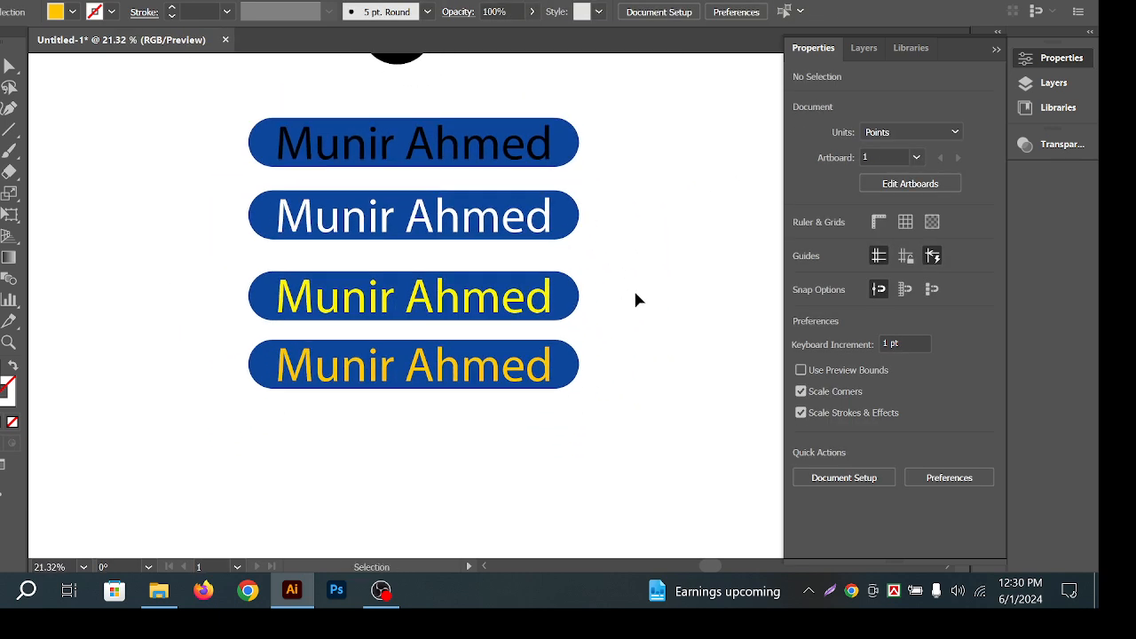
left_click(293, 300)
left_click(646, 213)
left_click(422, 232)
left_click(889, 394)
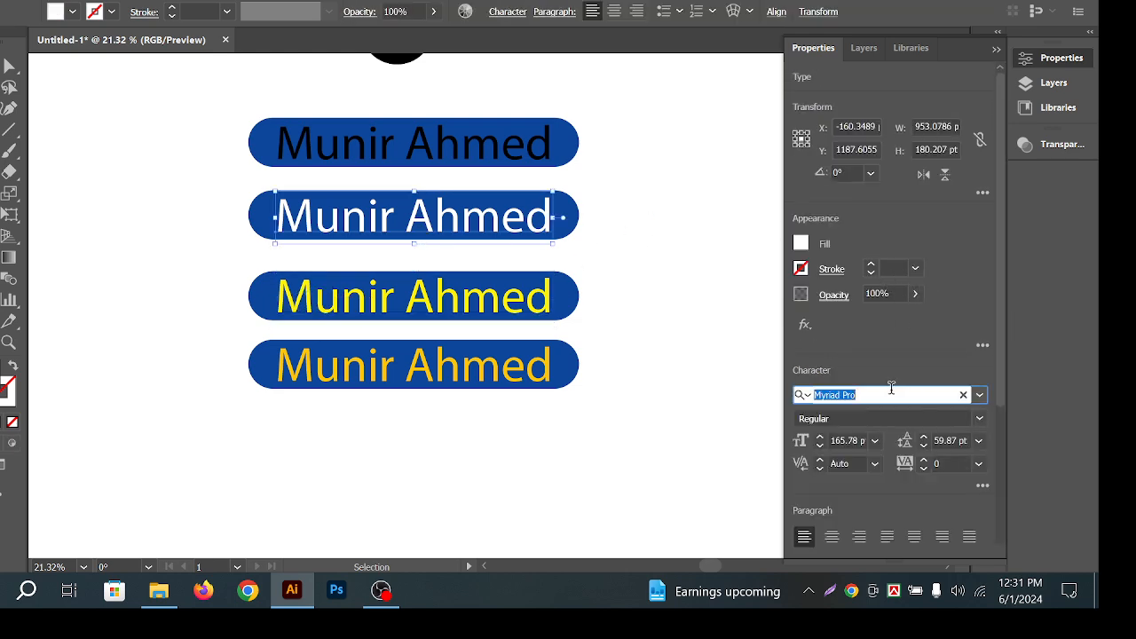
type("popp")
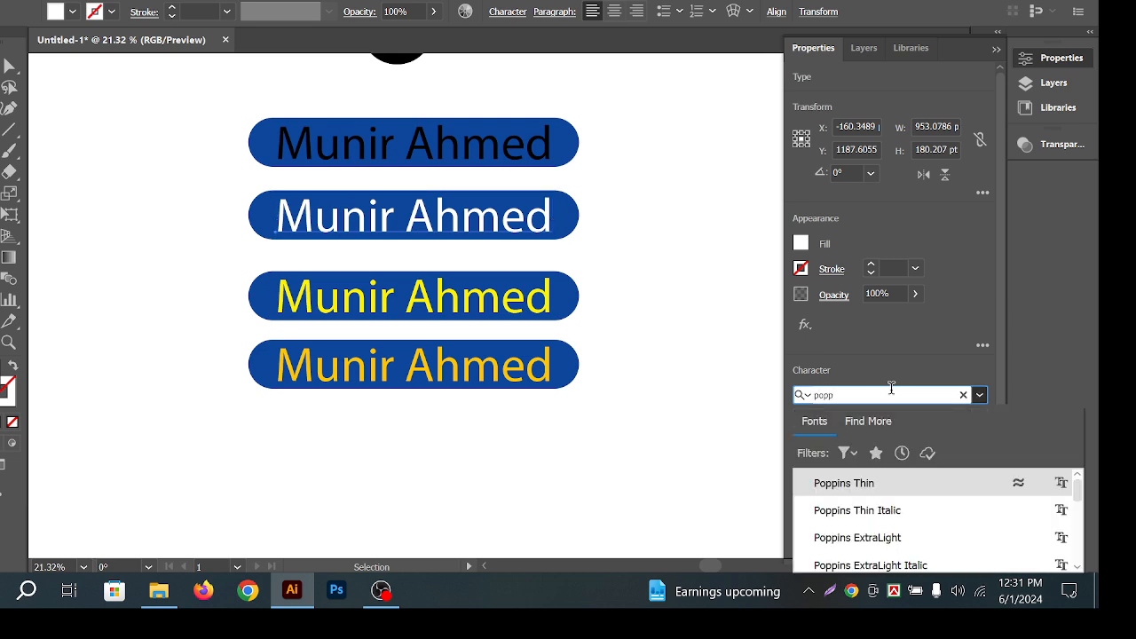
scroll(941, 502, "down", 1)
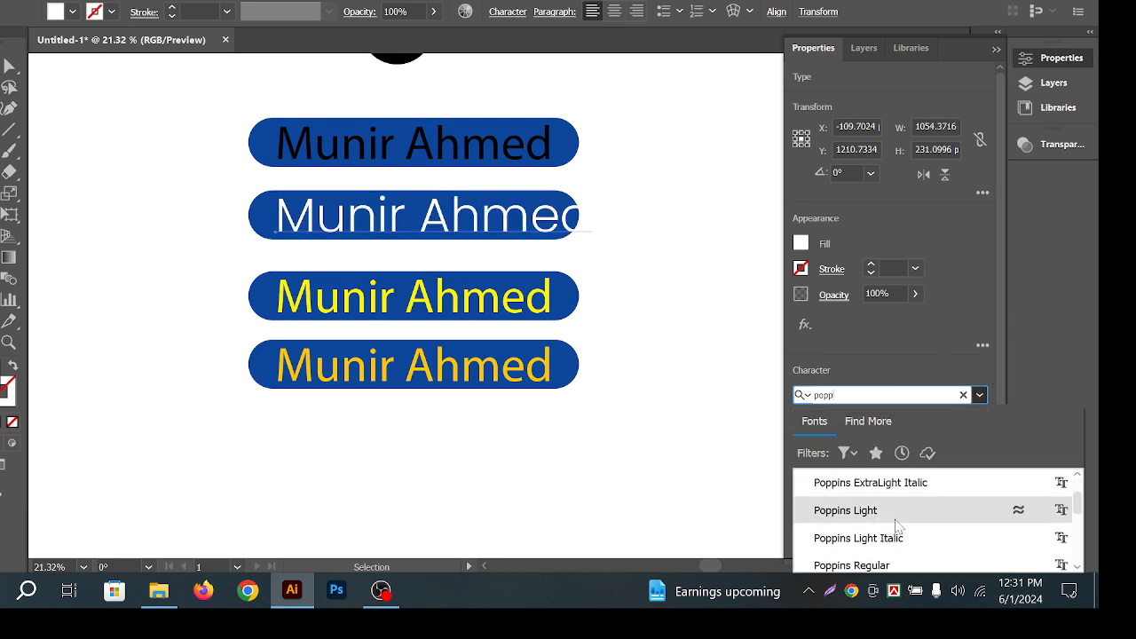
scroll(914, 538, "down", 1)
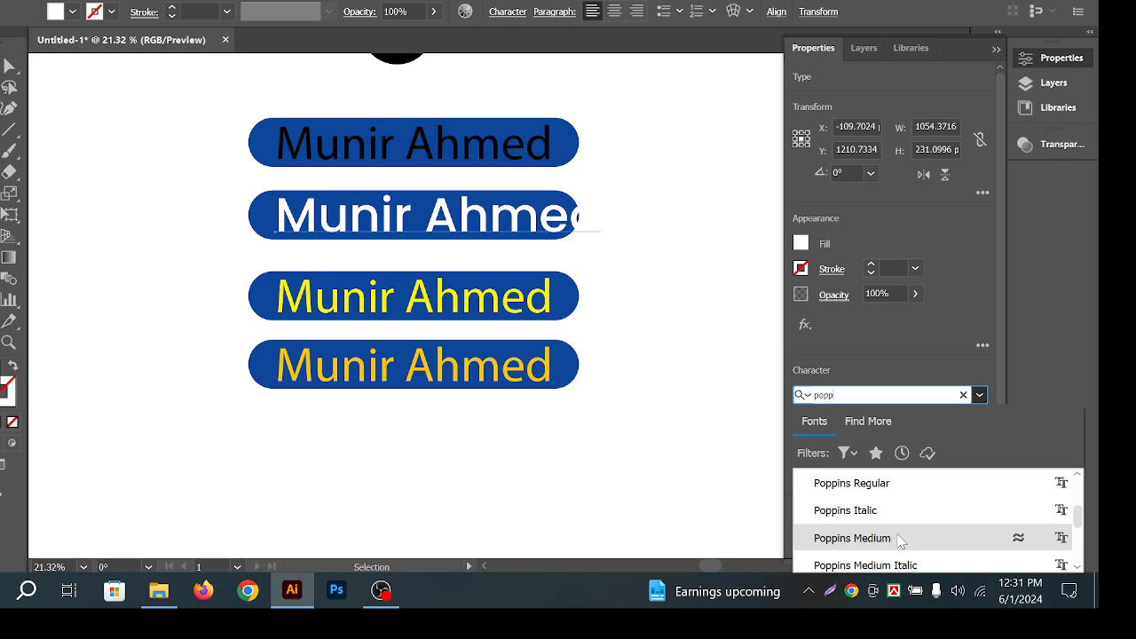
left_click(900, 541)
key("Escape")
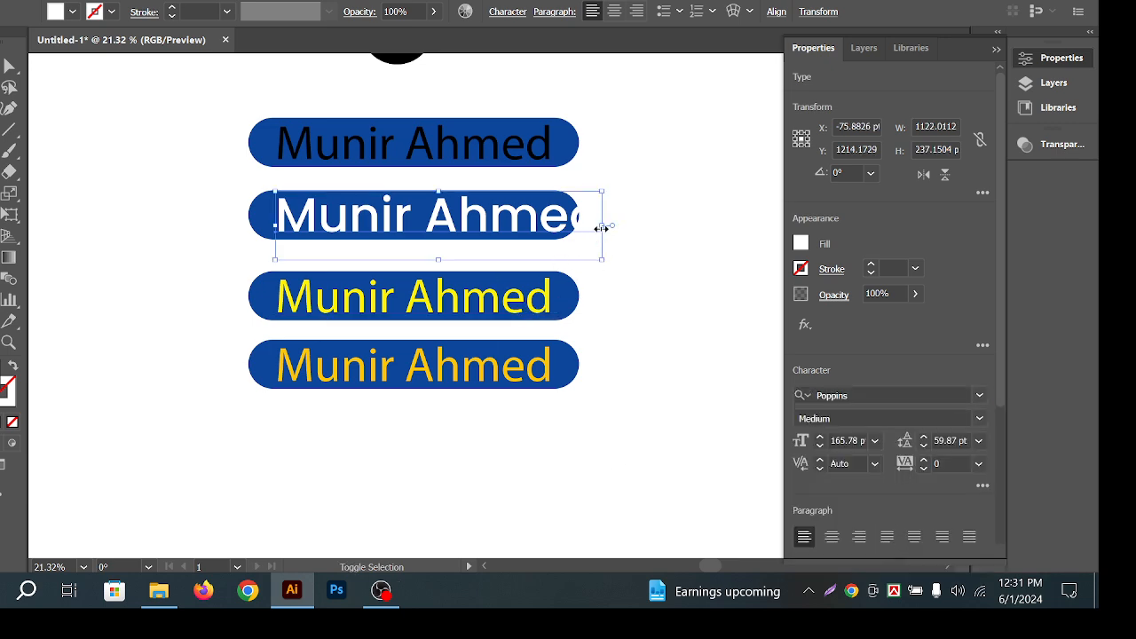
Shrink the white text to fit the pill and align vertical centres with the pill.
left_click_drag(601, 228, 551, 229)
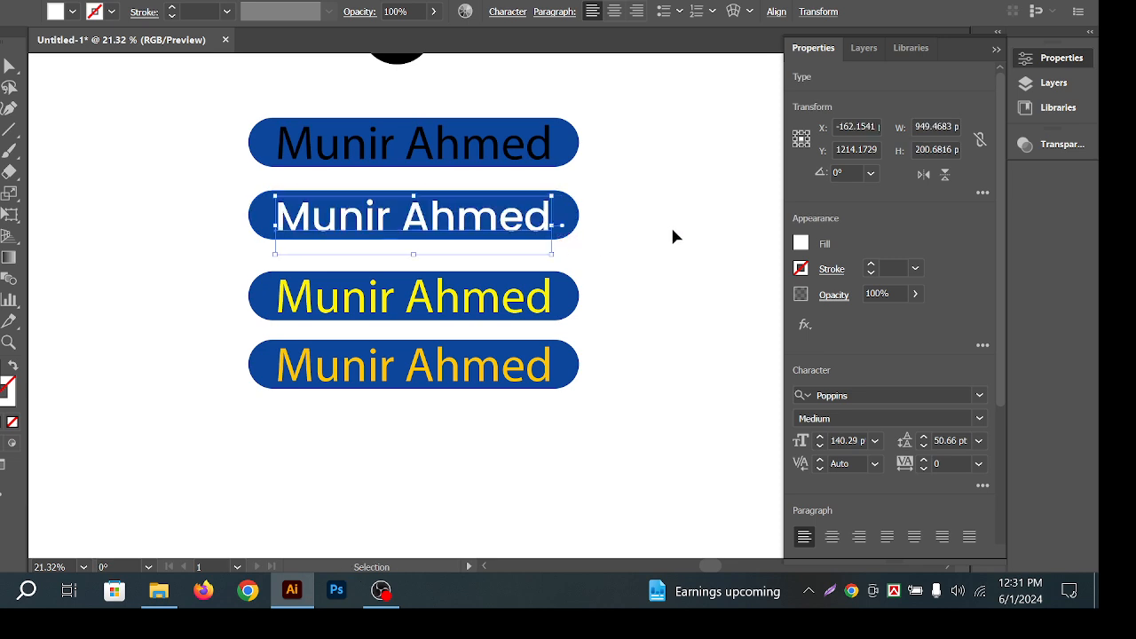
left_click_drag(673, 229, 444, 222)
left_click(571, 214)
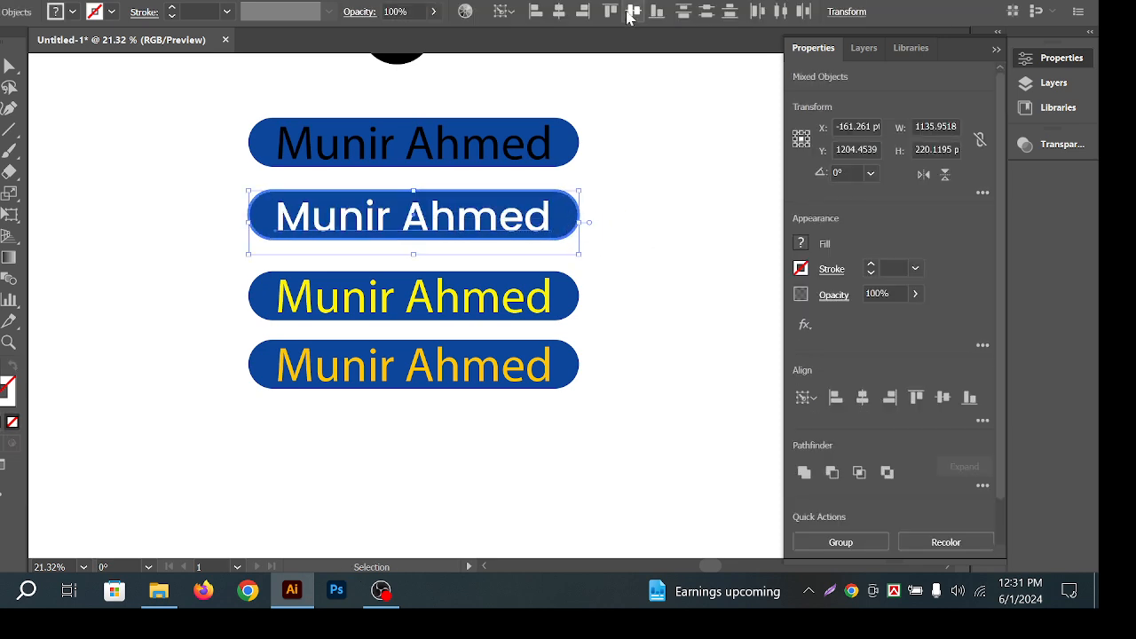
key("a")
left_click(641, 253)
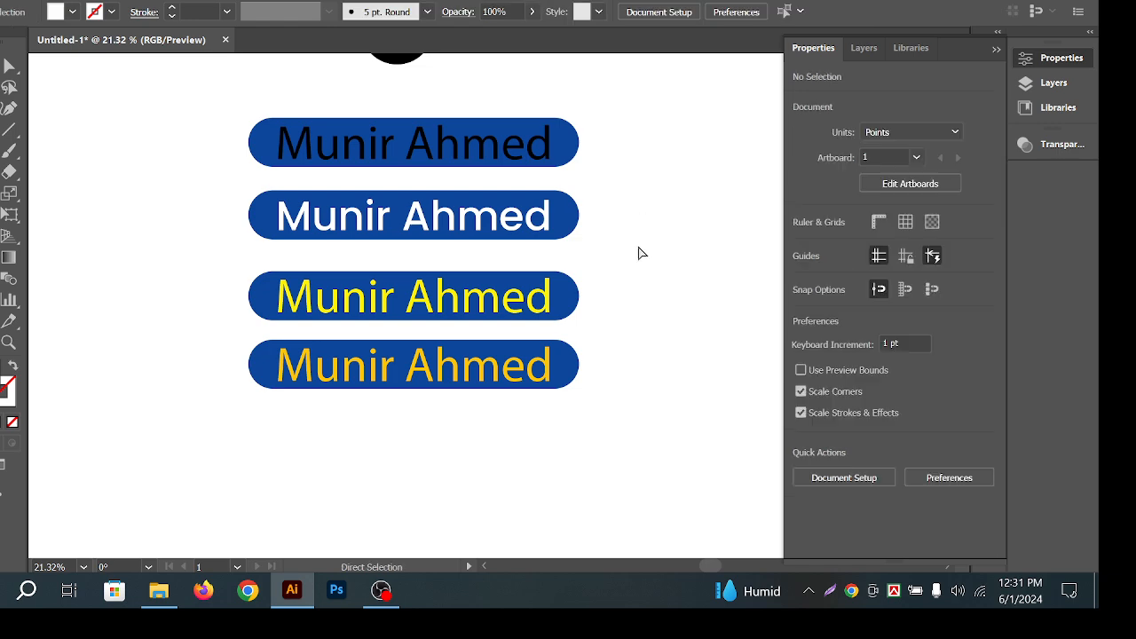
Zoom in and back out to inspect the pills.
left_click_drag(403, 250, 480, 240)
left_click_drag(558, 254, 542, 236)
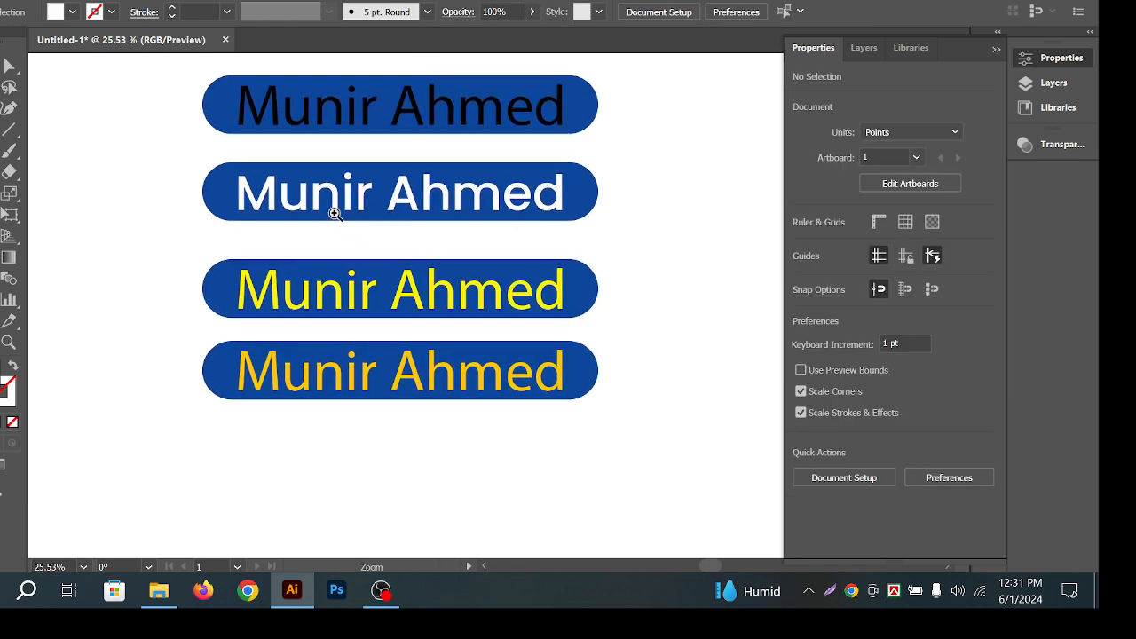
left_click_drag(335, 214, 580, 223)
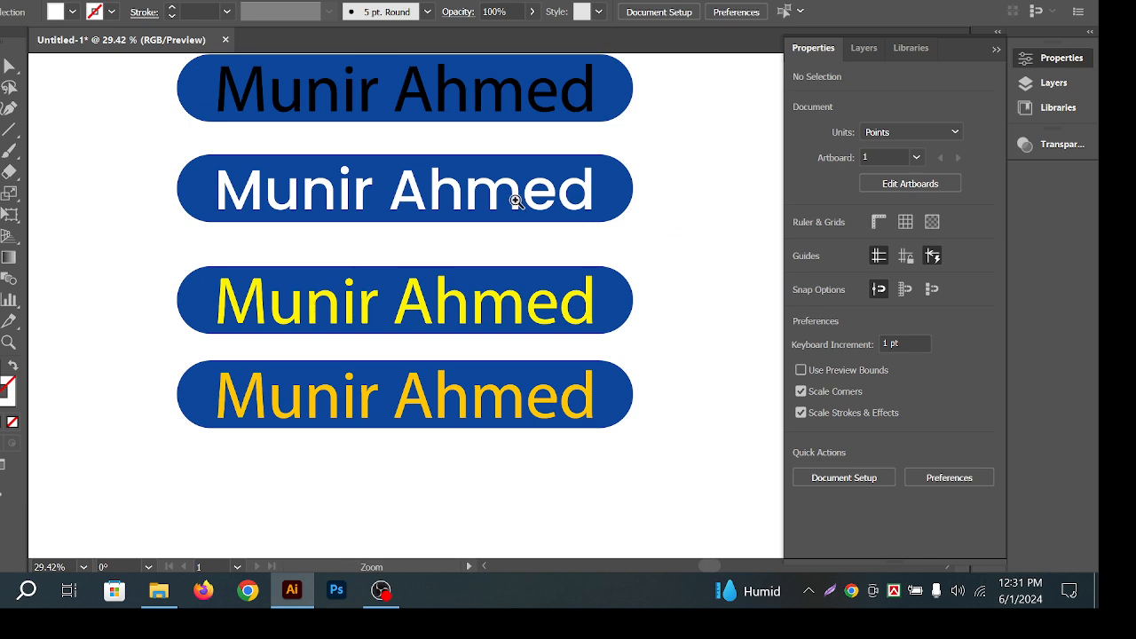
left_click_drag(557, 184, 523, 187)
left_click_drag(603, 208, 607, 236)
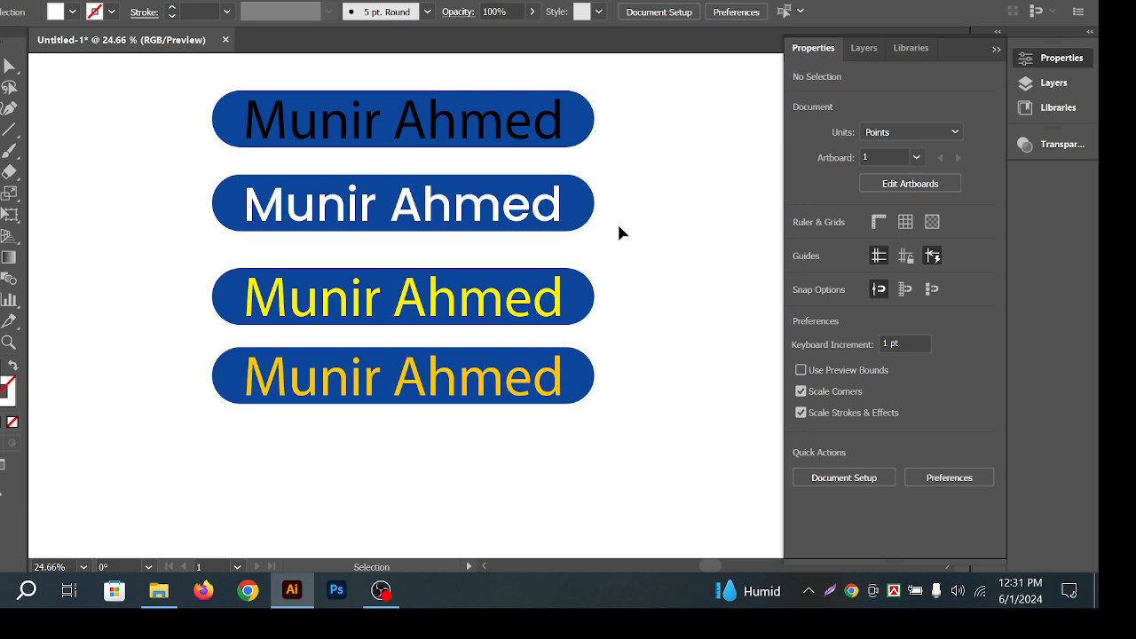
mouse_move(619, 233)
left_mouse_down()
mouse_move(621, 244)
mouse_move(611, 237)
left_mouse_up()
Repeatedly select and deselect the second pill's white name text to check its fit.
left_click(511, 226)
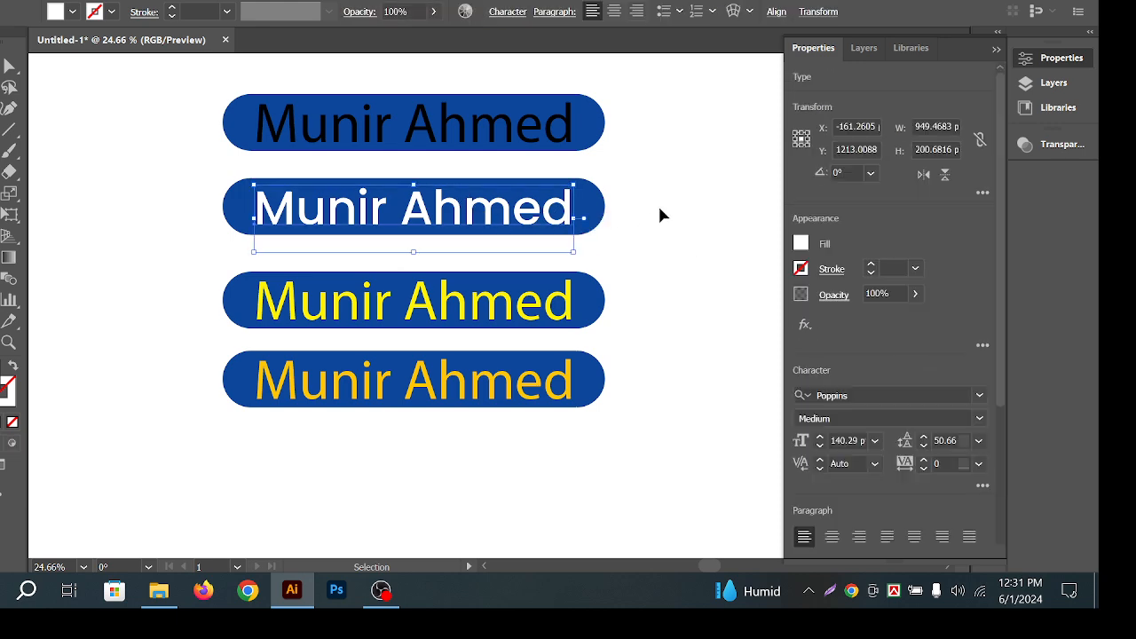
left_click(660, 207)
left_click(555, 213)
left_click(668, 190)
left_click_drag(605, 241, 569, 245)
left_click(520, 221)
left_click(642, 206)
left_click(523, 195)
left_click(651, 175)
left_click_drag(641, 248, 619, 278)
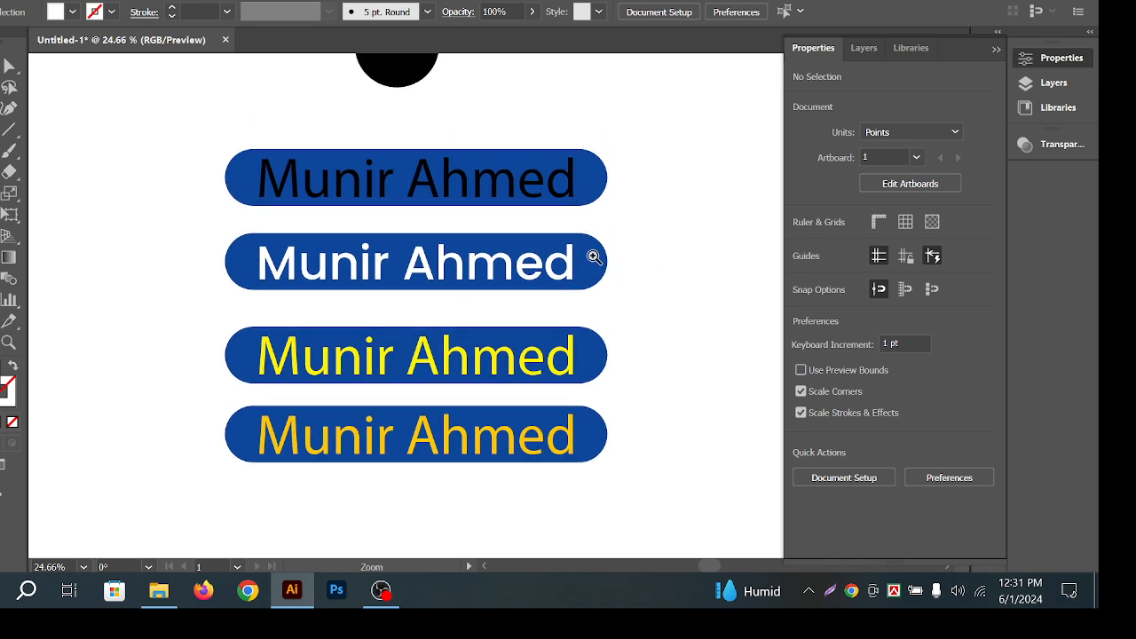
left_click(589, 255)
left_click(703, 216)
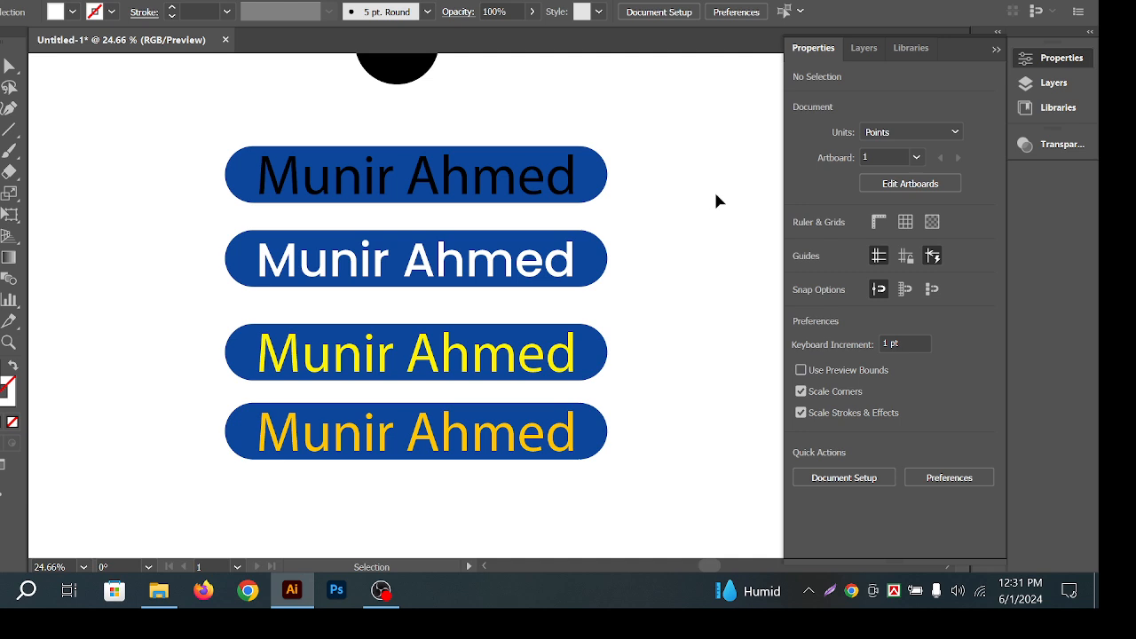
left_click(451, 268)
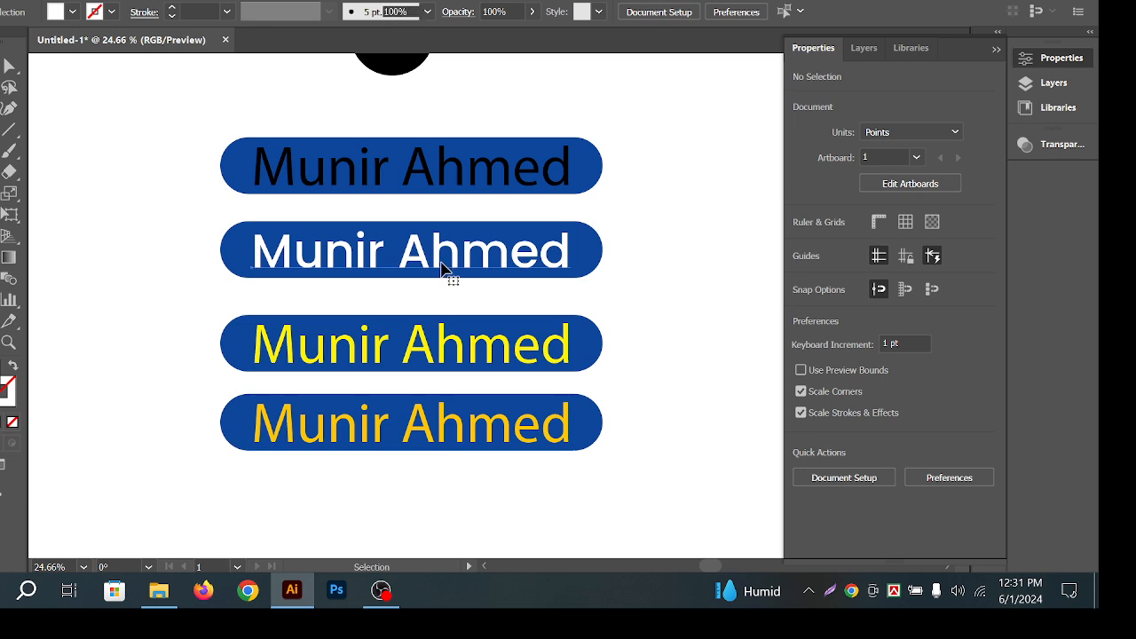
left_click(641, 241)
left_click_drag(620, 265, 621, 253)
left_click(551, 230)
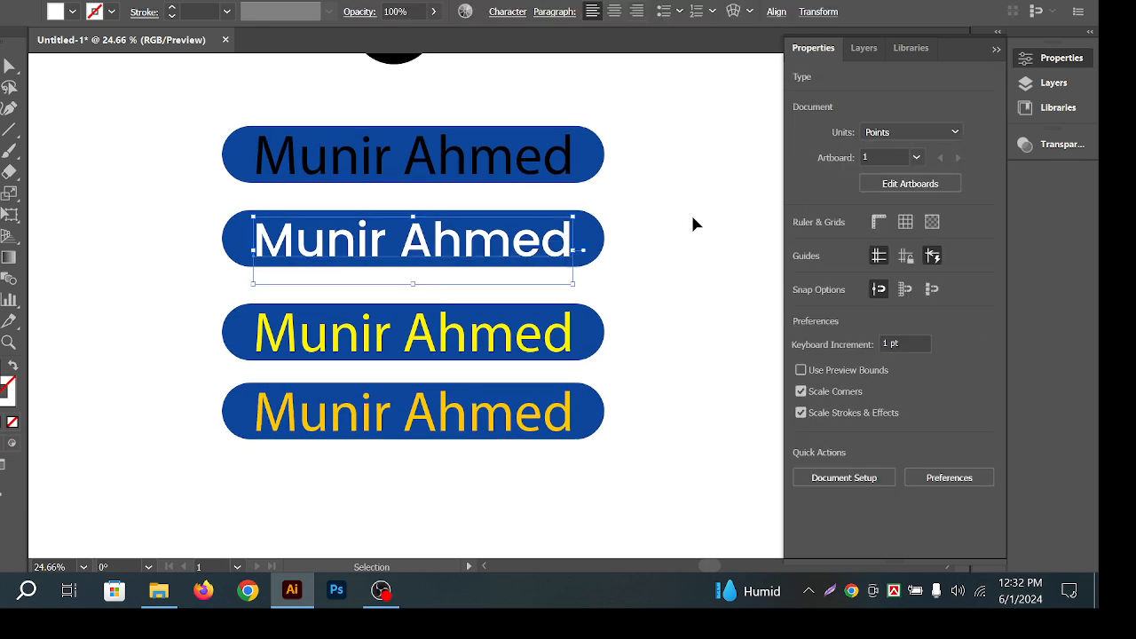
left_click(694, 216)
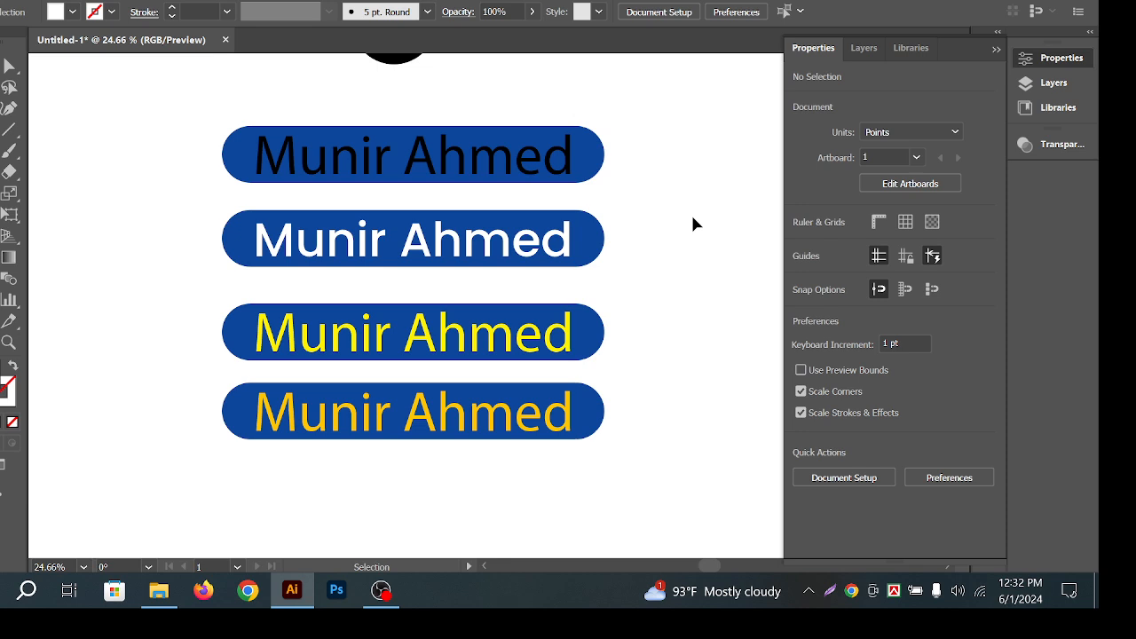
Set the second pill's white name text to All Caps.
left_click_drag(665, 256, 624, 224)
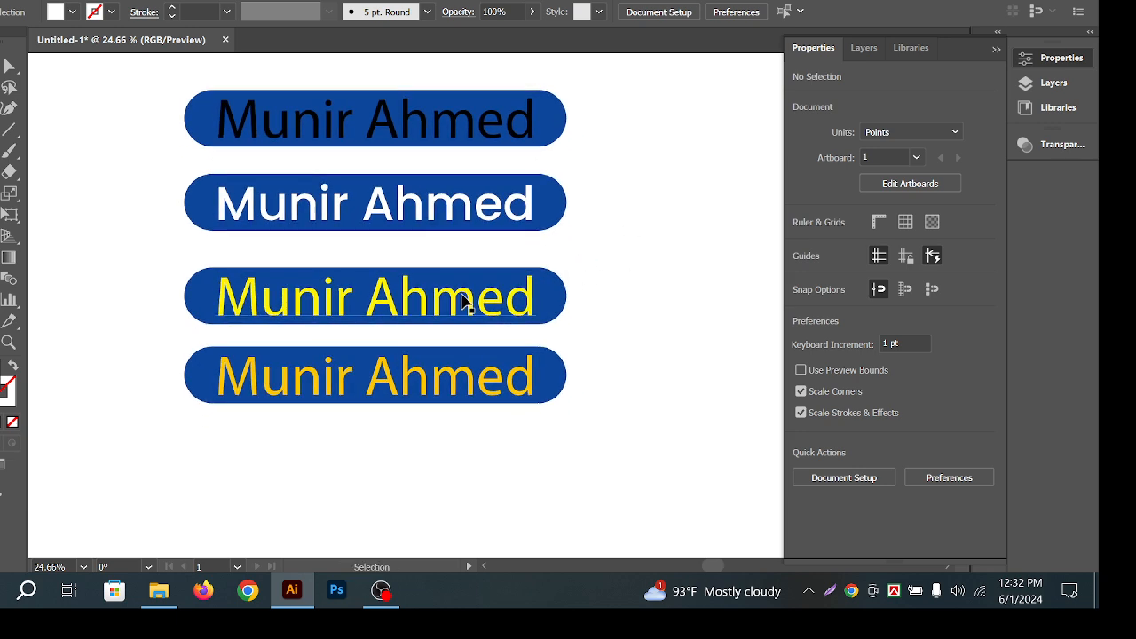
left_click(527, 297)
left_click(451, 215)
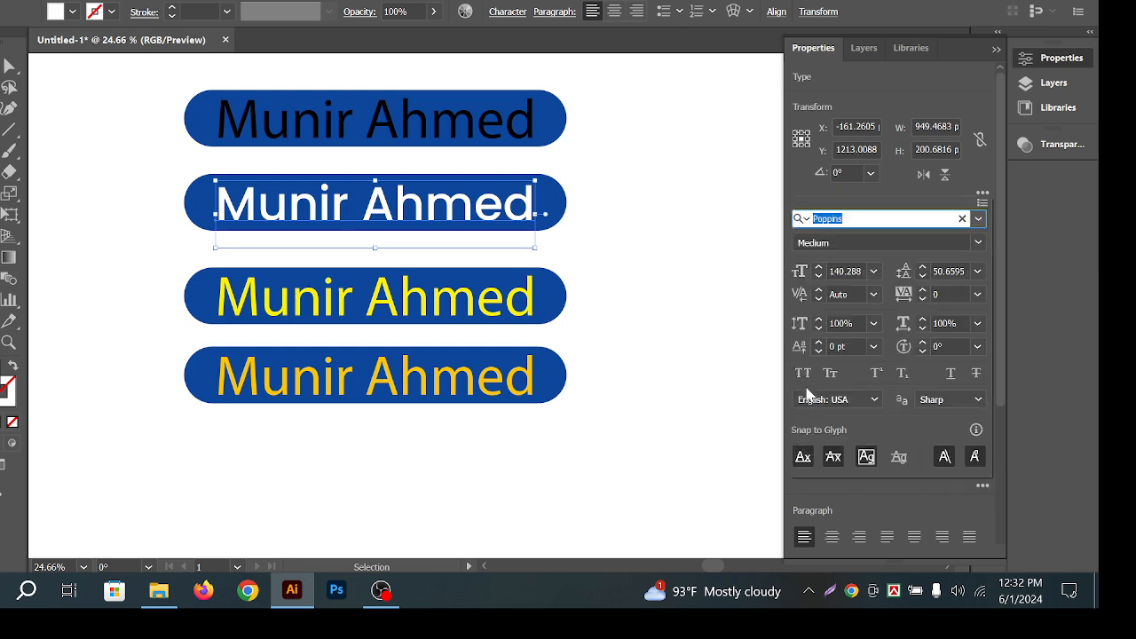
left_click(803, 372)
left_click(637, 220)
key("z")
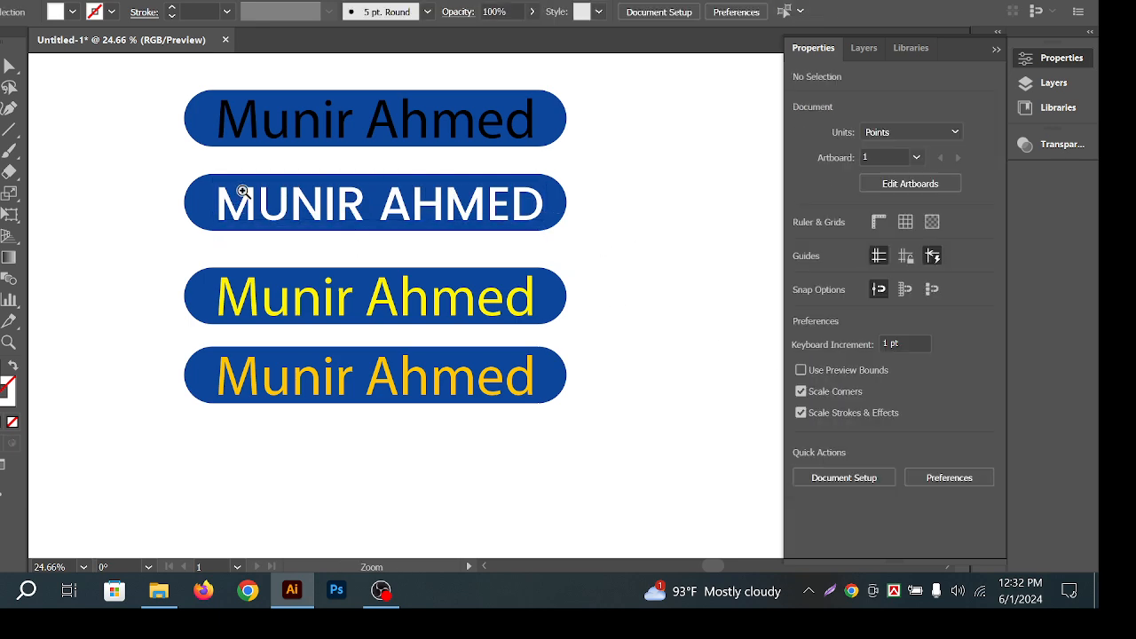
left_click(243, 192)
key("v")
left_click_drag(465, 217, 467, 213)
left_click(656, 128)
left_click_drag(657, 218, 669, 215)
key("ctrl+z")
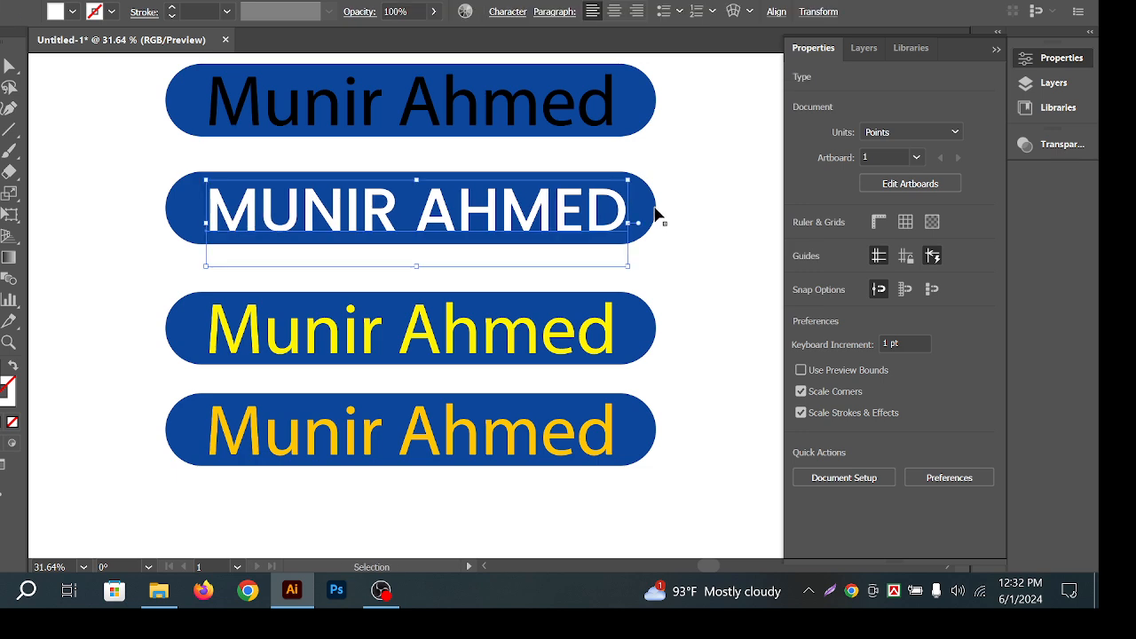
left_click(658, 214)
Fill the top pill shape with yellow from the preset swatches.
left_click(593, 111)
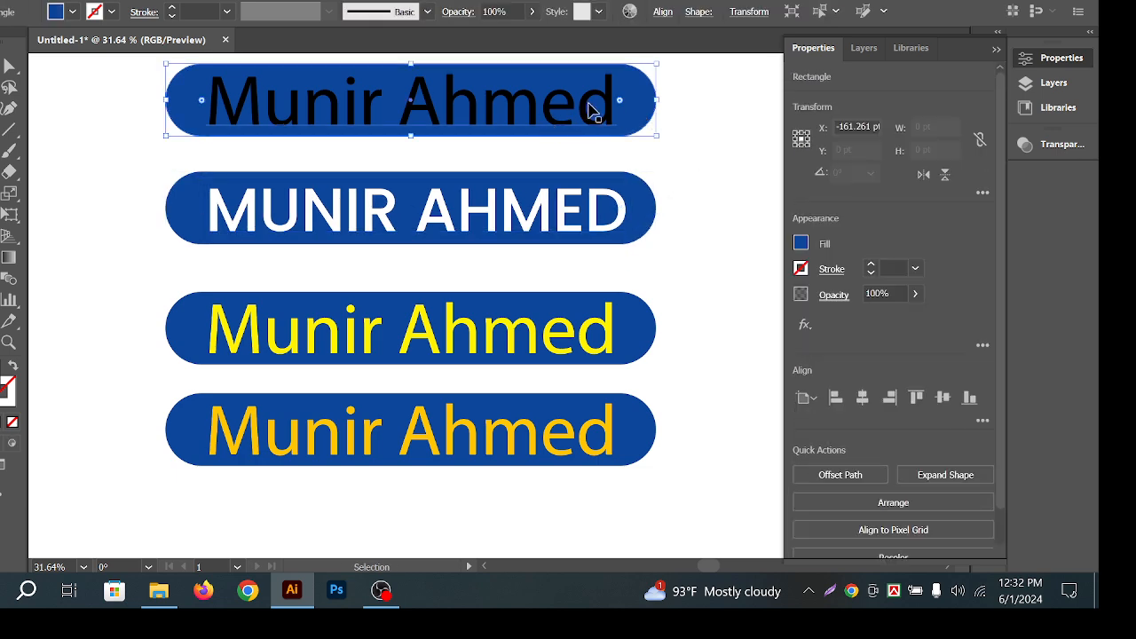
left_click(682, 115)
left_click(636, 114)
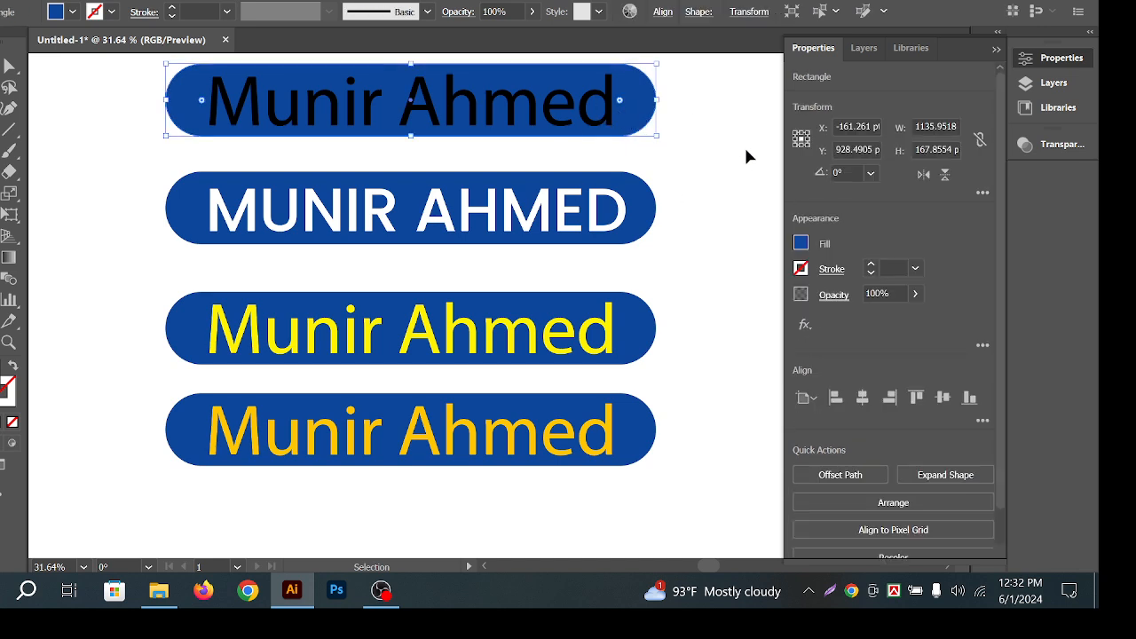
left_click(799, 243)
left_click(690, 278)
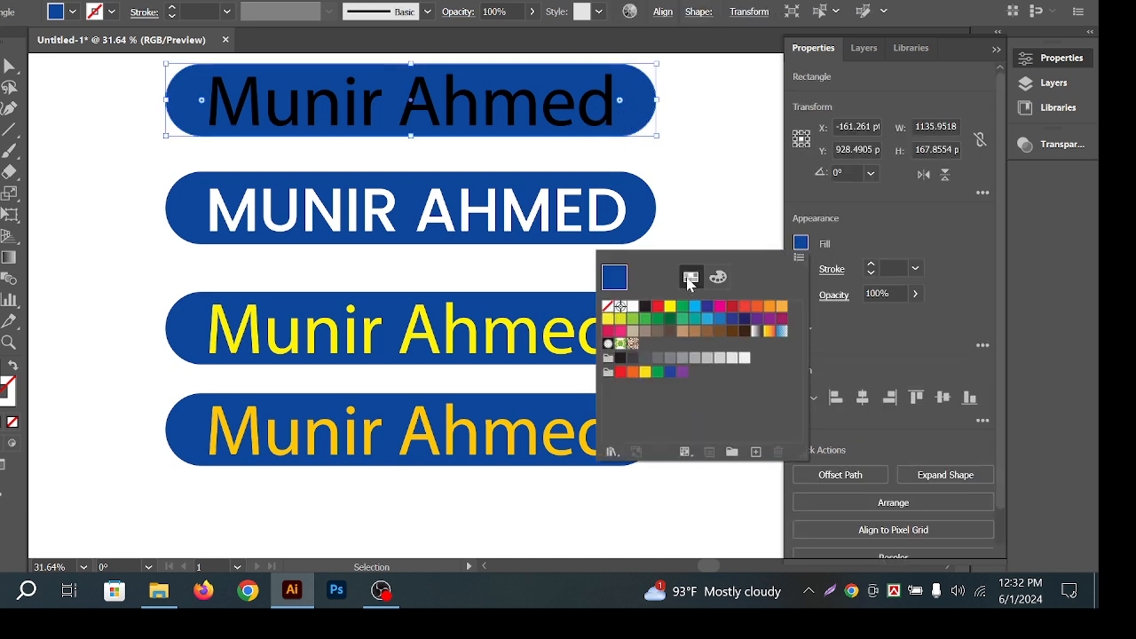
left_click(668, 306)
left_click(698, 134)
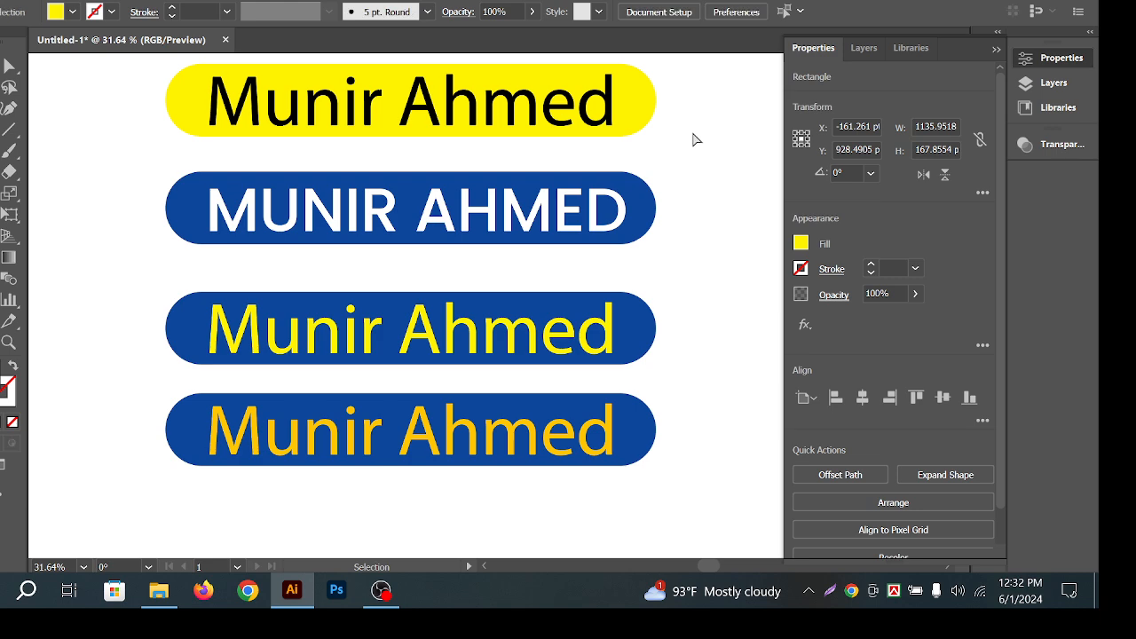
left_click_drag(694, 137, 644, 198)
Change the top bar's fill to red after trying white and cyan-blue.
left_click(644, 198)
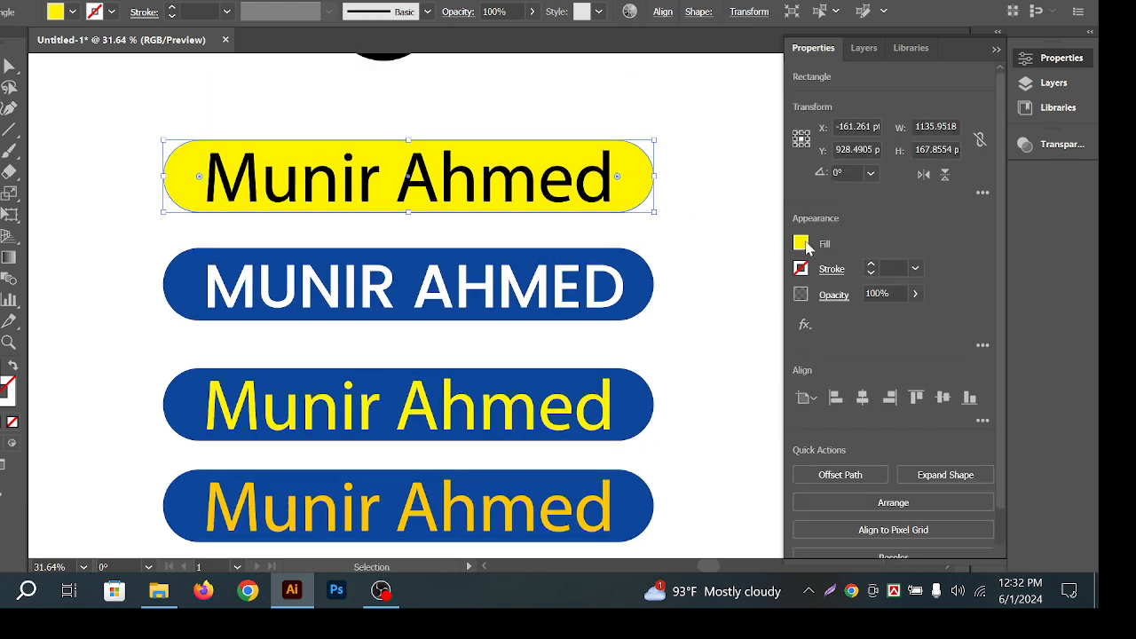
left_click(803, 247)
left_click(632, 306)
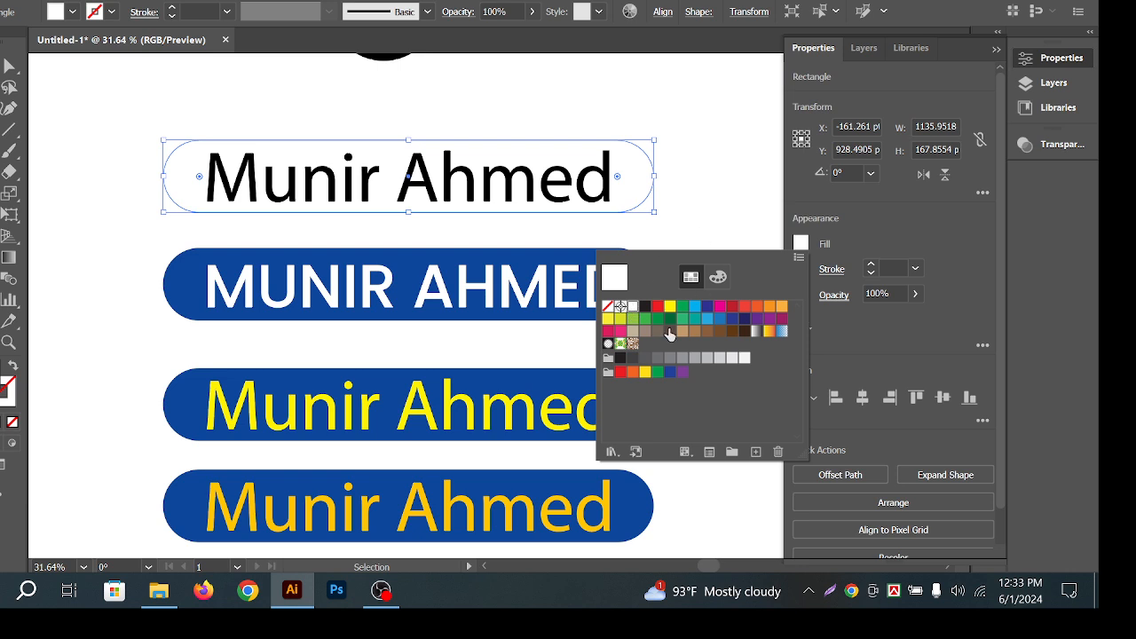
left_click(695, 307)
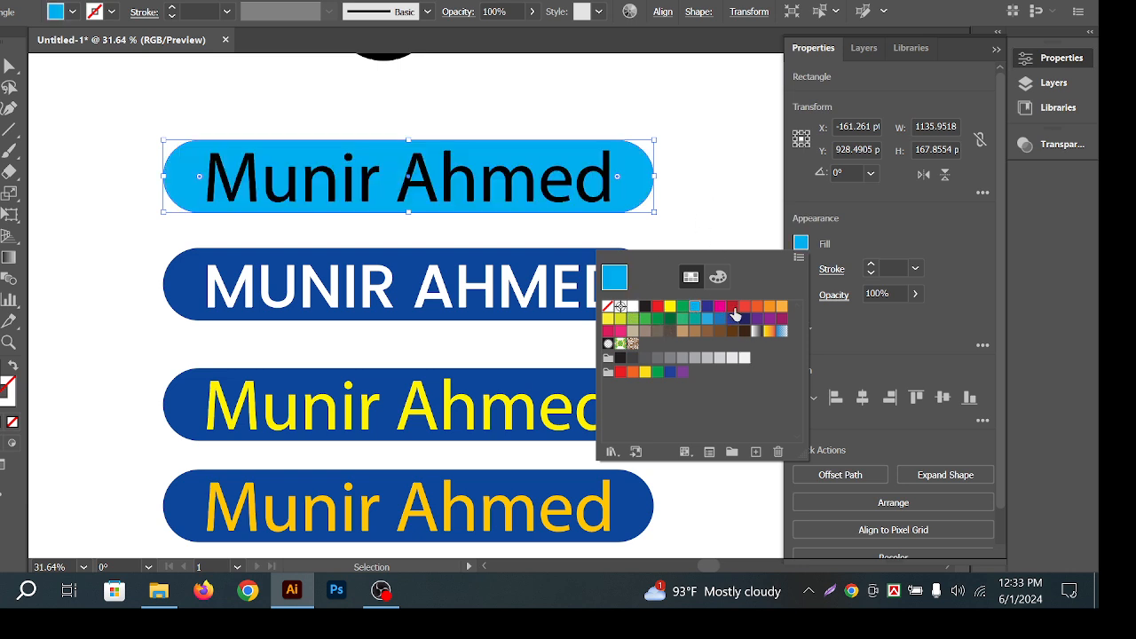
left_click(733, 307)
left_click(713, 190)
left_click(712, 190)
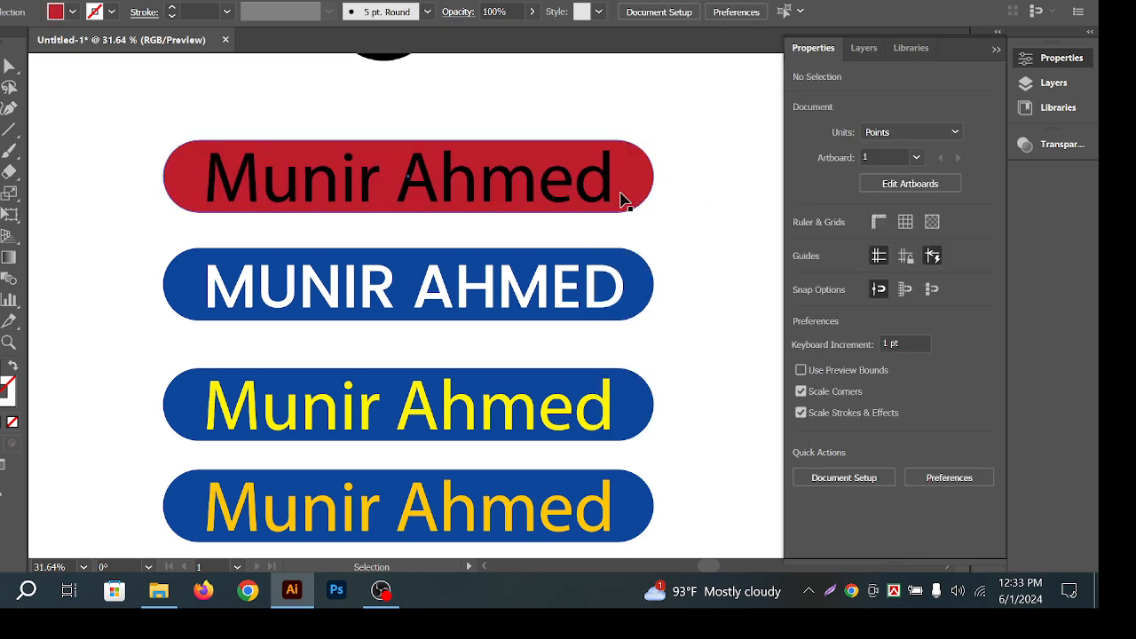
Eyedropper the second bar's white all-caps Poppins style onto the red bar's text.
left_click(615, 180)
key("i")
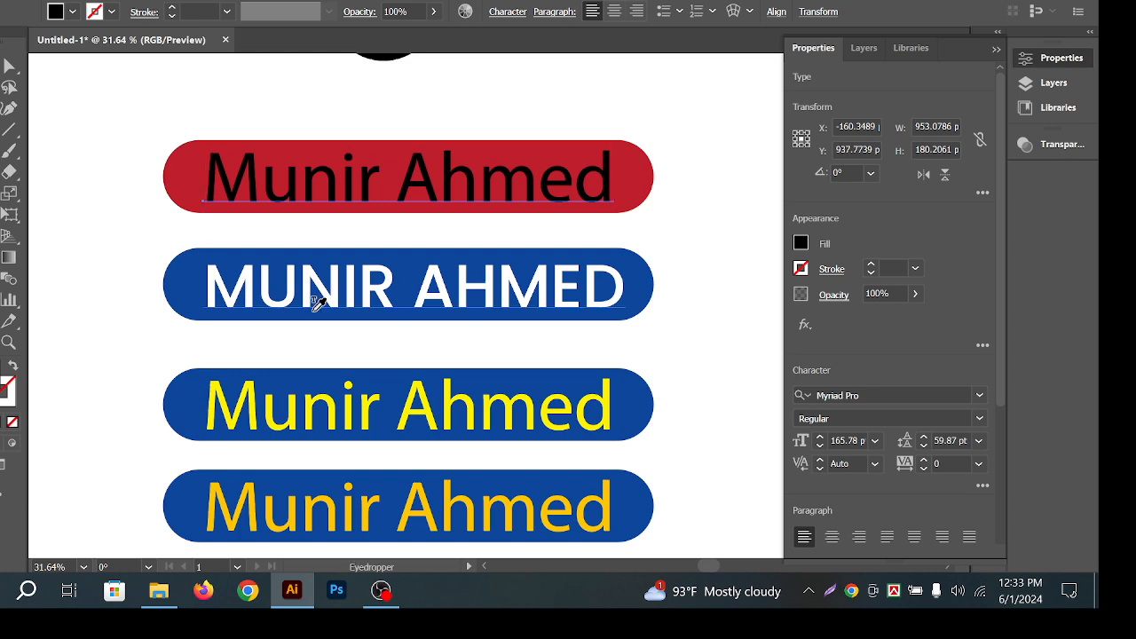
left_click(297, 302)
key("v")
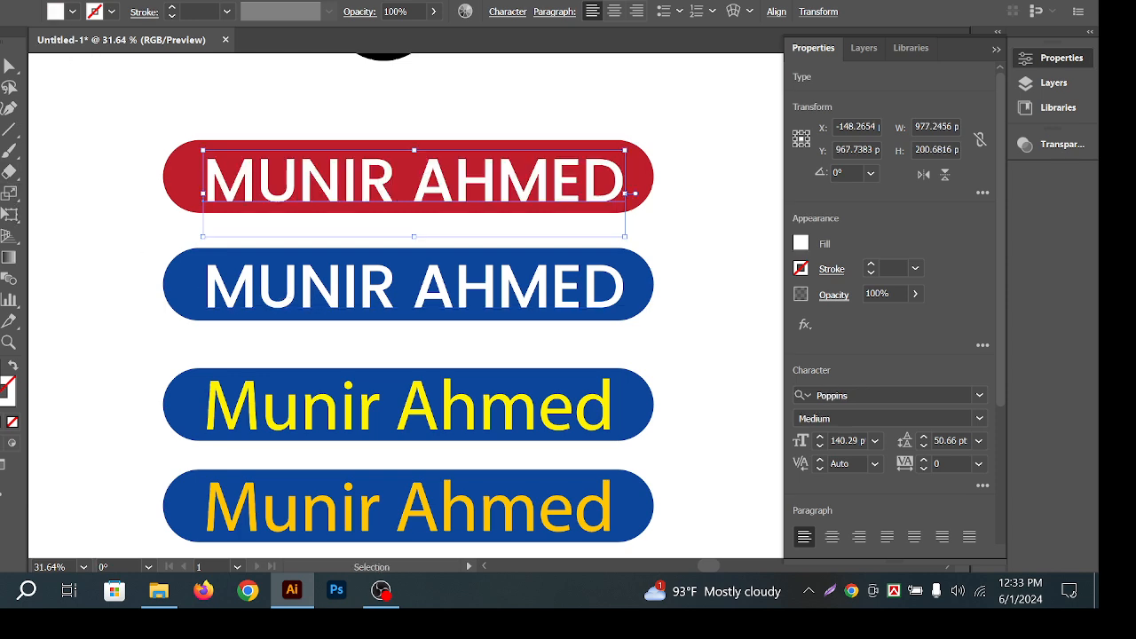
left_click_drag(591, 289, 542, 241)
left_click_drag(641, 242, 588, 241)
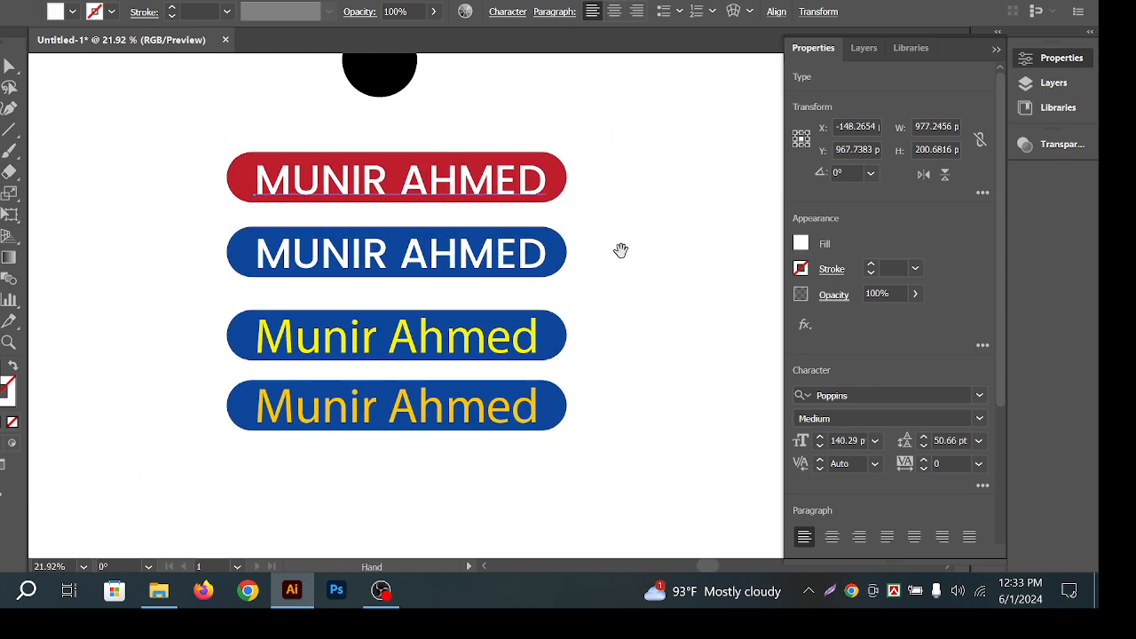
left_click(647, 249)
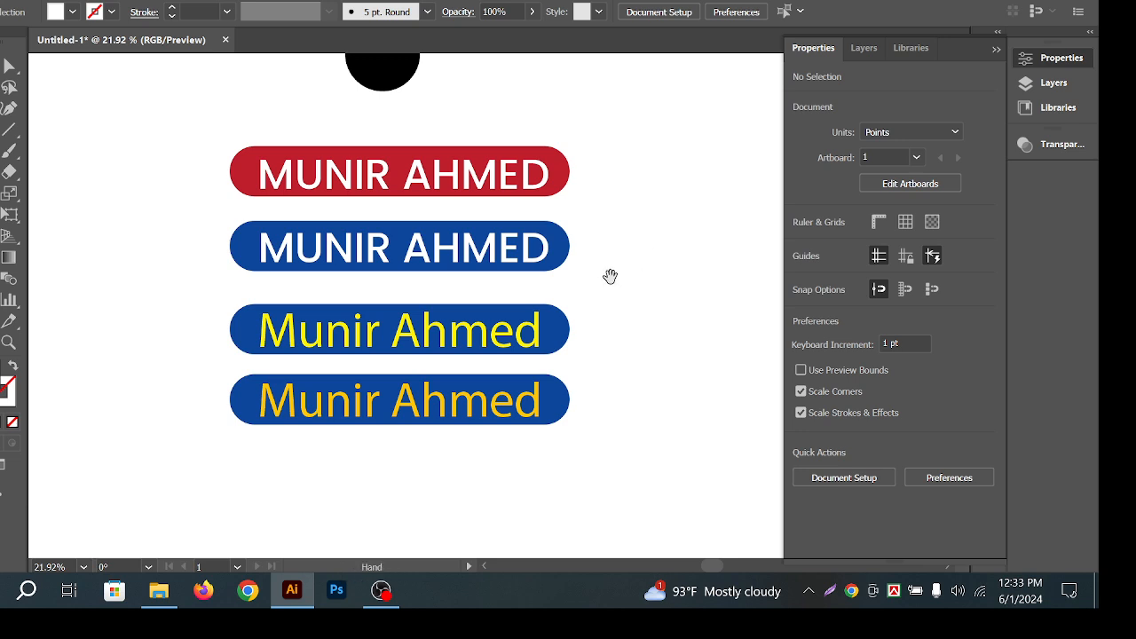
Pan around and select the red bar's text to check it, then zoom out.
left_click_drag(611, 271, 585, 251)
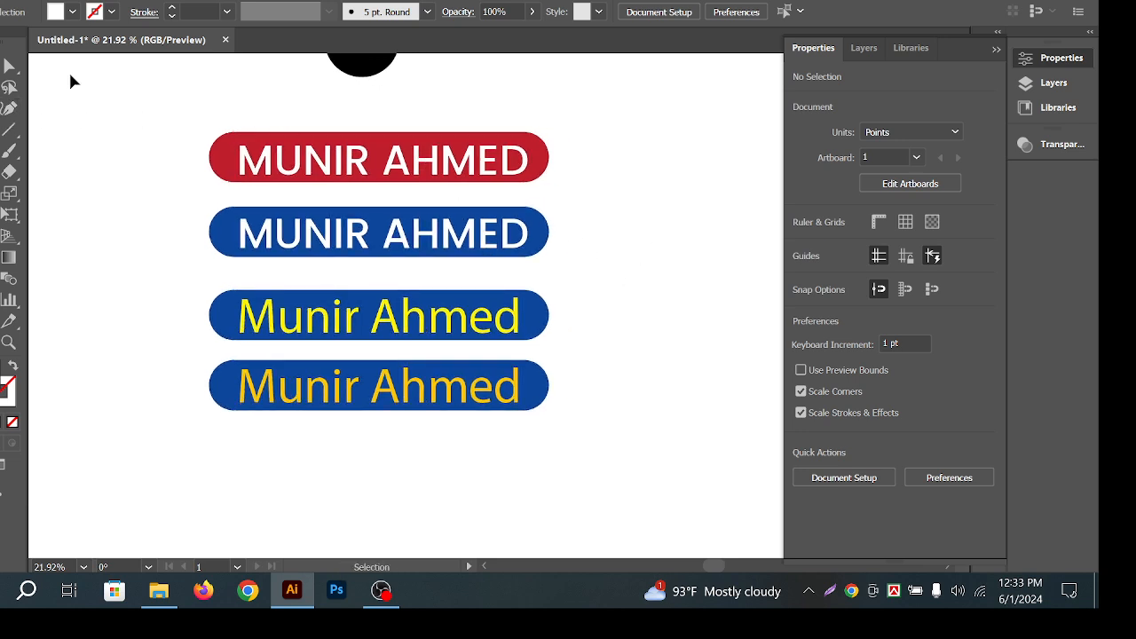
left_click_drag(377, 129, 382, 122)
left_click_drag(446, 152, 395, 134)
left_click(506, 153)
left_click(397, 135)
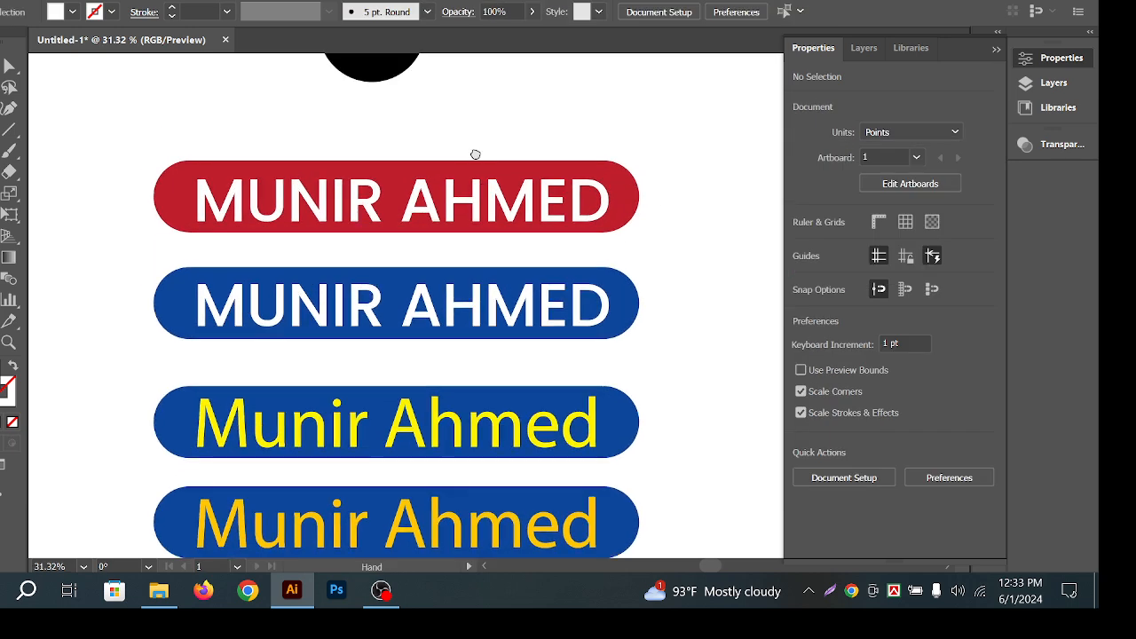
left_click(427, 199)
left_click(451, 129)
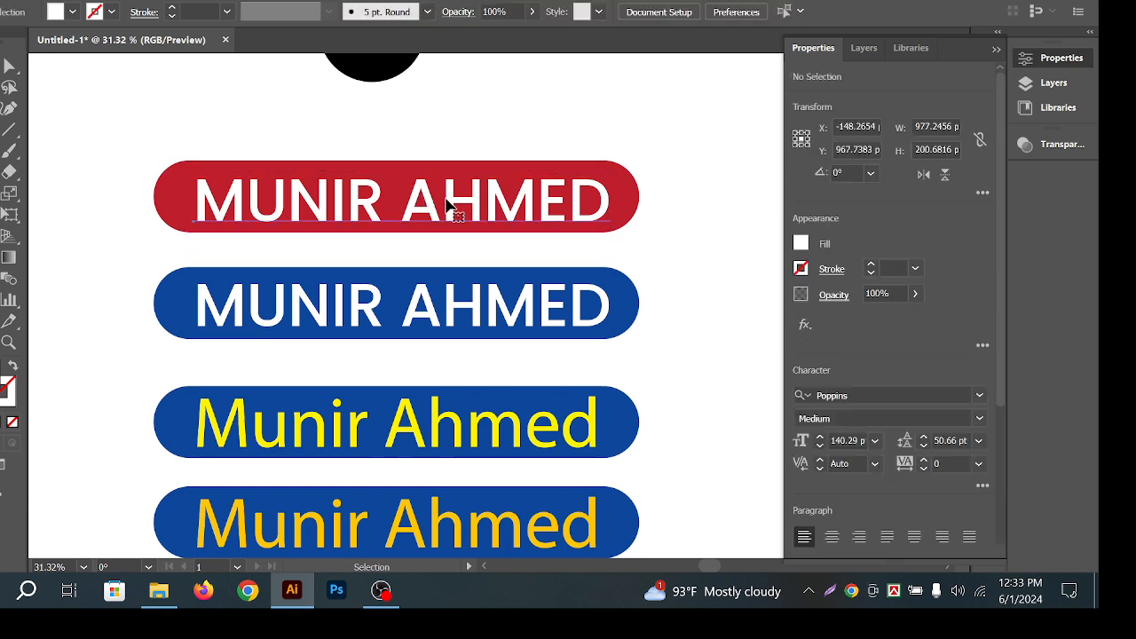
left_click(447, 201)
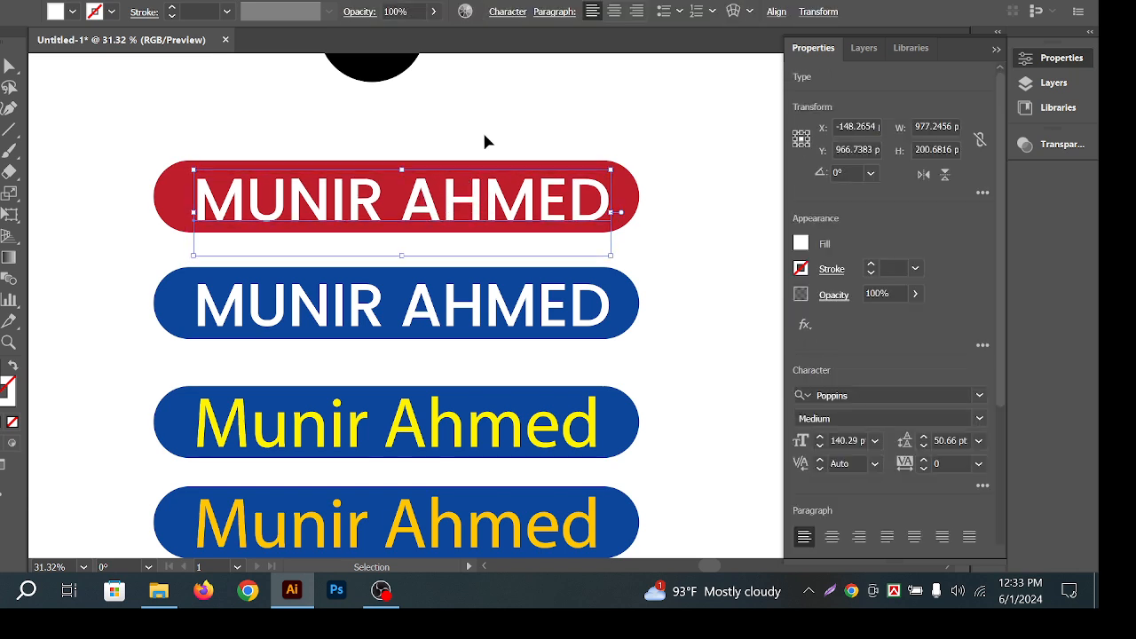
left_click(537, 110)
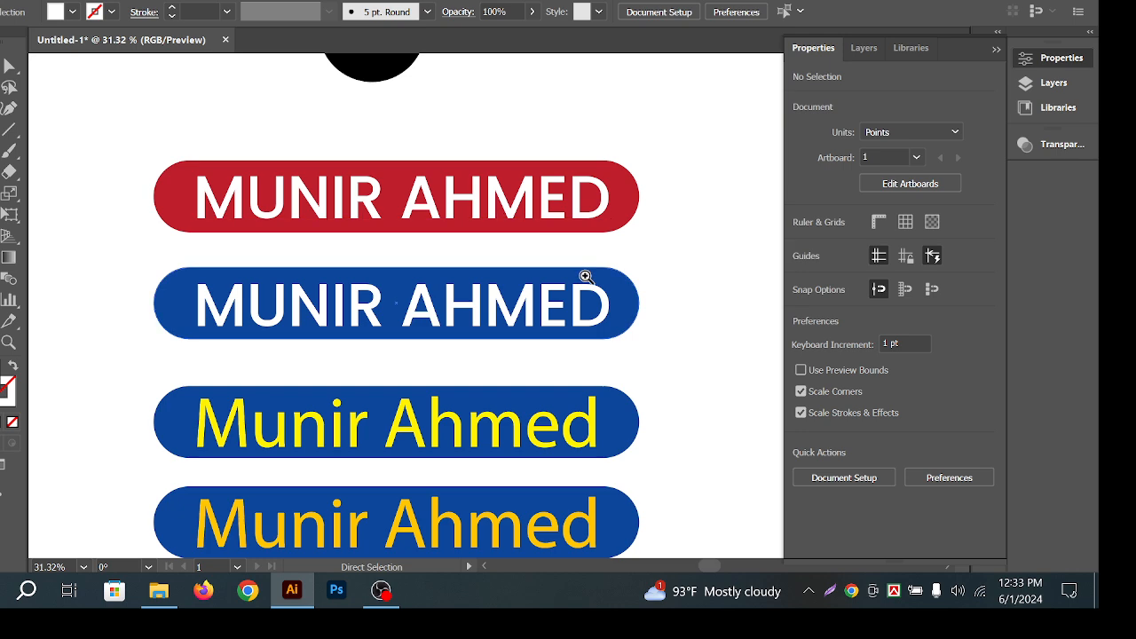
left_click_drag(651, 249, 571, 249)
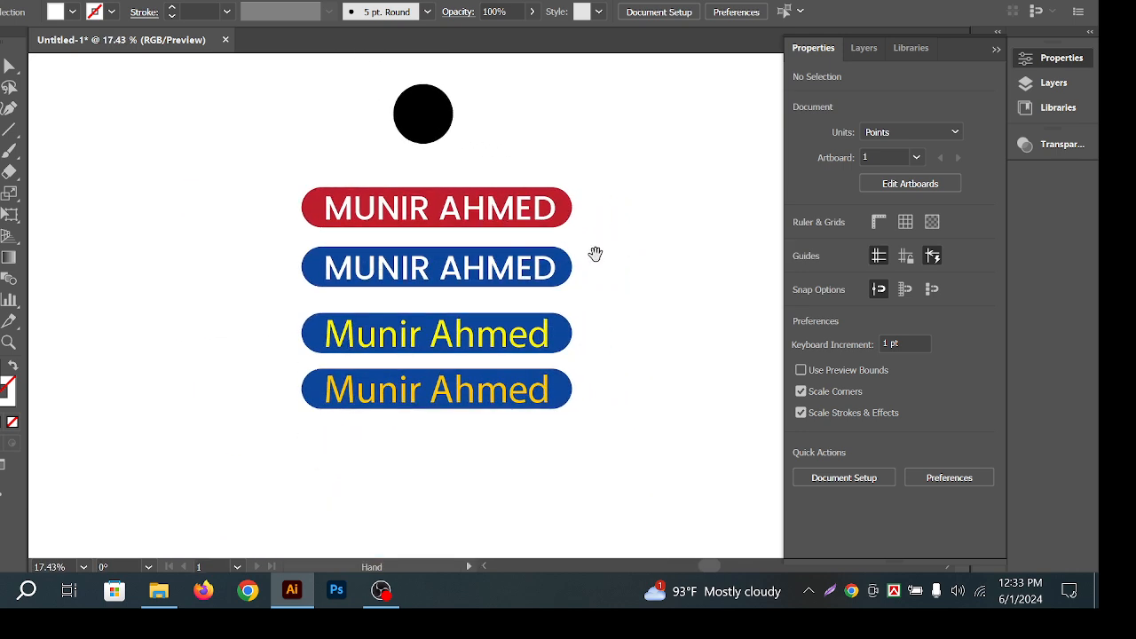
Delete the black circle and its leftover half-circle above the bars.
left_click(430, 124)
key("Delete")
left_click(409, 122)
key("Delete")
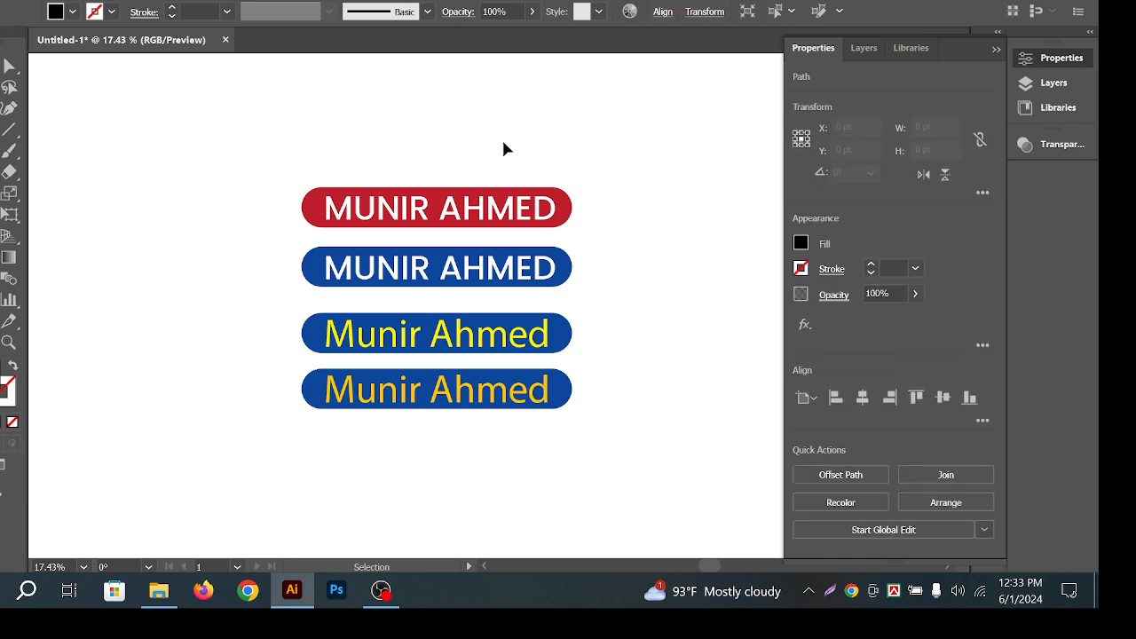
Marquee-select the four name bars to check them, then zoom in.
key("ctrl+space")
left_click_drag(254, 145, 639, 474)
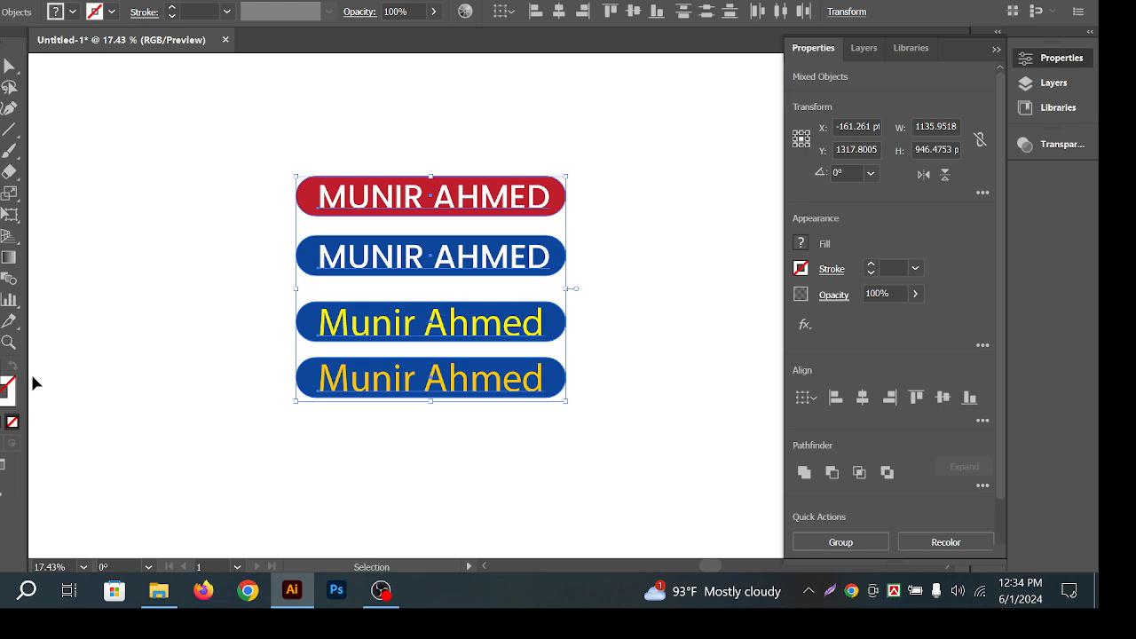
left_click(633, 268)
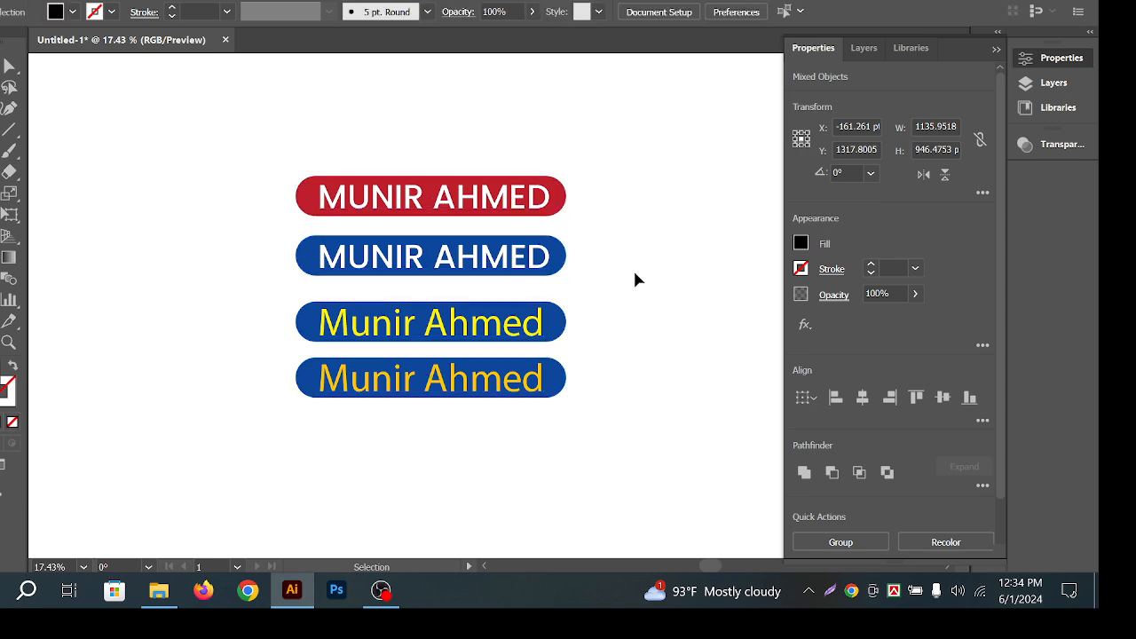
left_click_drag(357, 195, 340, 167)
mouse_move(198, 127)
left_mouse_down()
mouse_move(629, 400)
mouse_move(613, 420)
mouse_move(338, 157)
mouse_move(193, 104)
left_mouse_up()
left_click(617, 192)
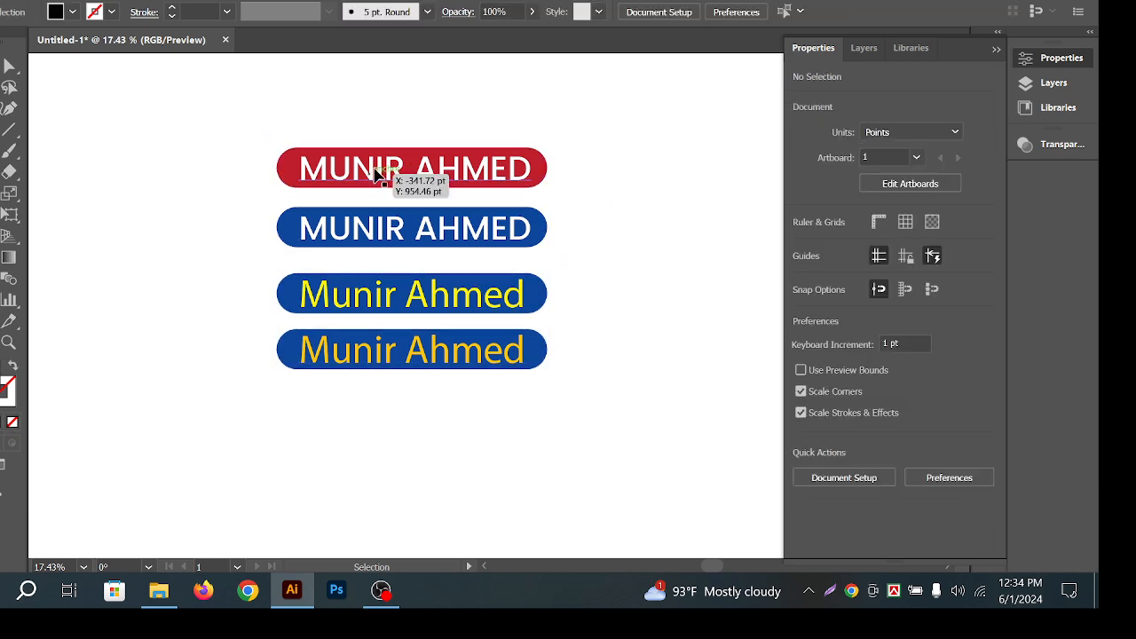
left_click_drag(402, 148, 469, 156)
left_click_drag(356, 197, 404, 233)
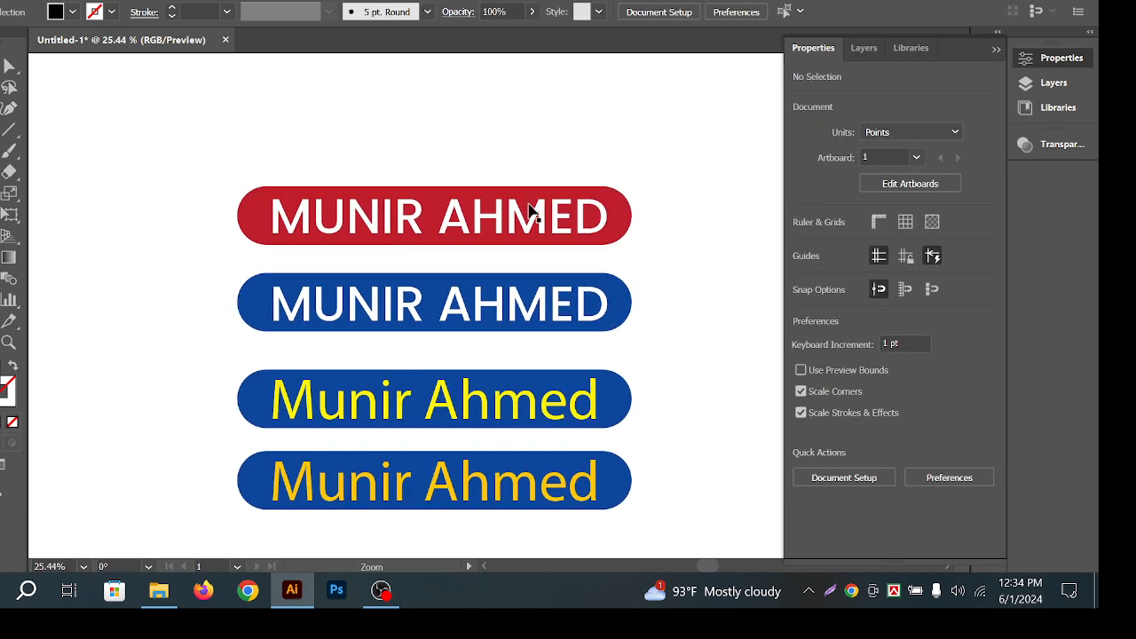
Zoom in on the bars and select the red top bar, undoing an accidental move.
left_click(615, 218)
left_click(426, 220)
left_click(719, 227)
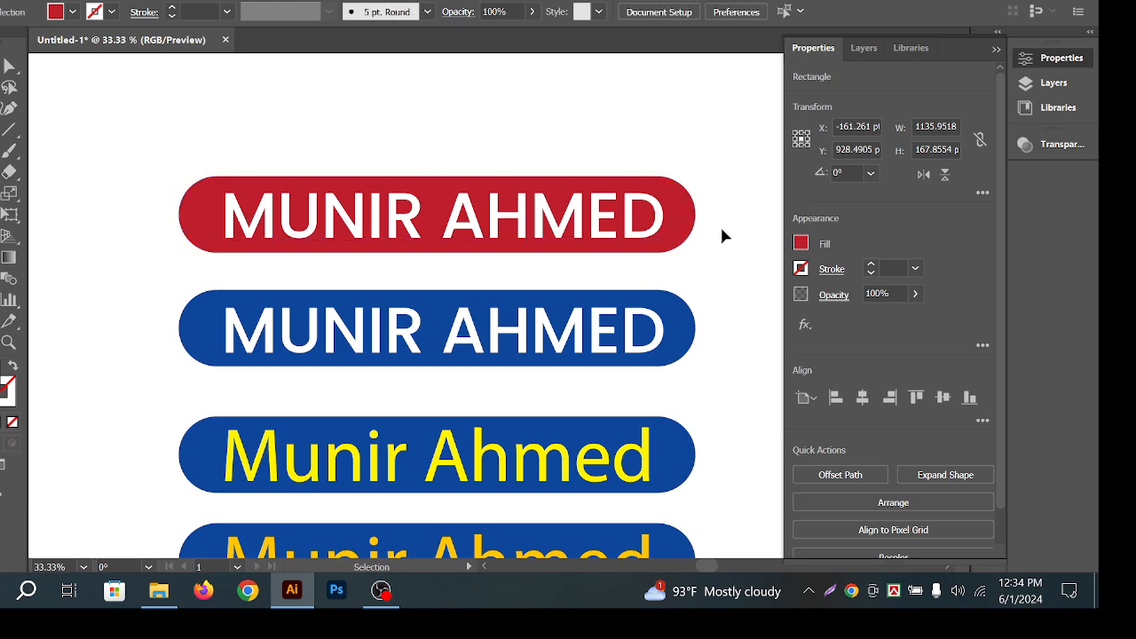
left_click_drag(690, 221, 691, 180)
key("ctrl+z")
left_click(703, 189)
left_click(684, 215)
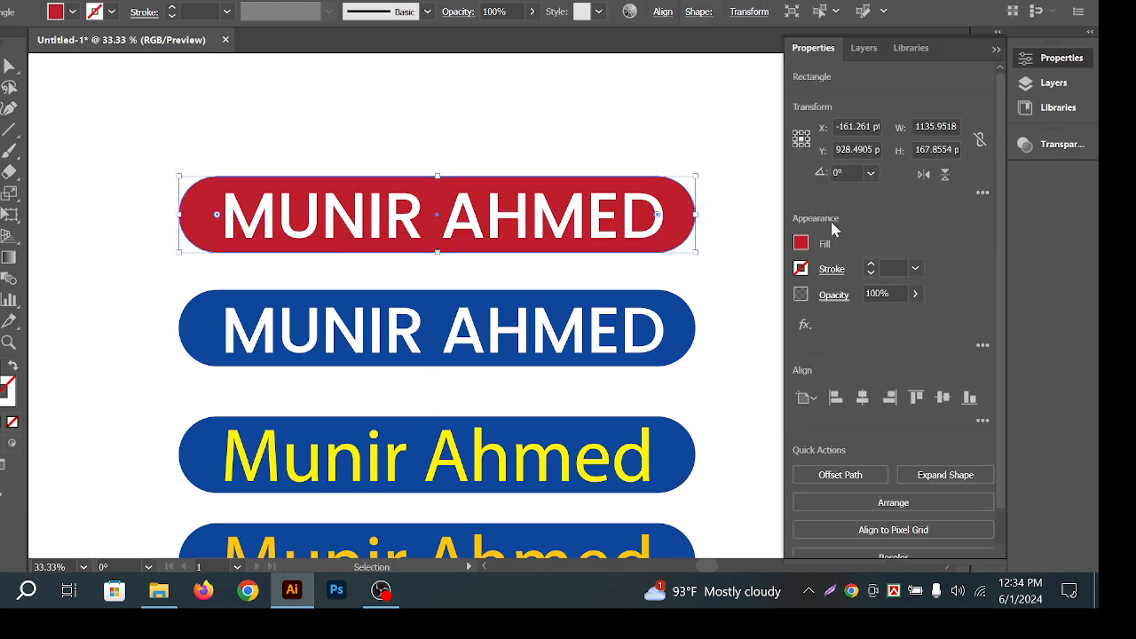
Set the red bar's fill to RGB 177, 0, 0 in the Color Mixer.
left_click(802, 243)
left_click(718, 276)
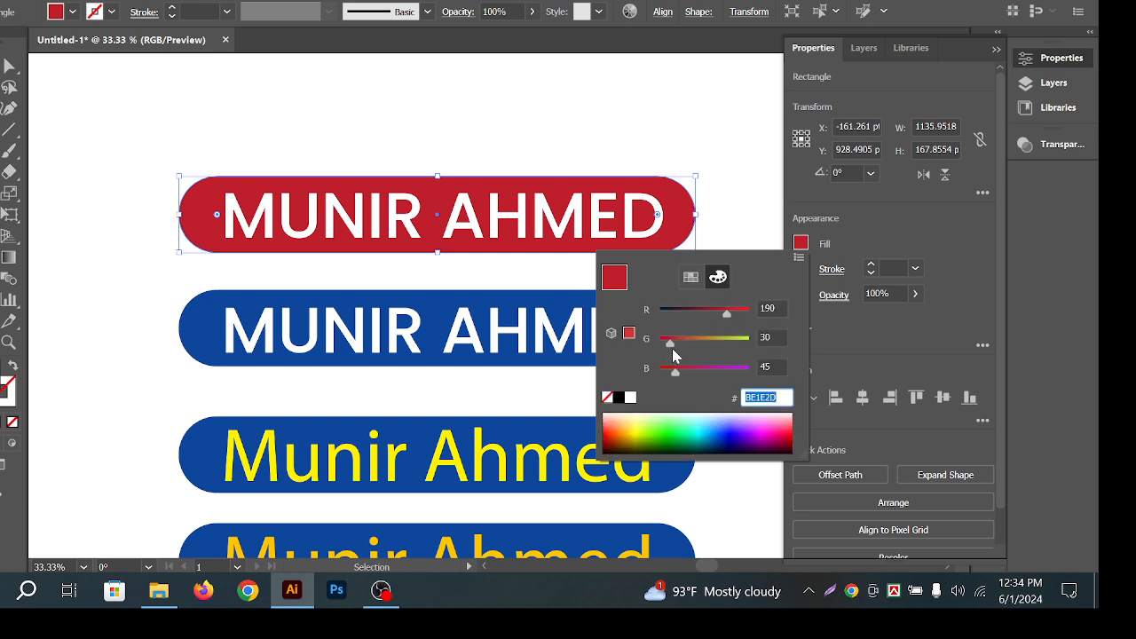
left_click_drag(671, 345, 623, 347)
left_click_drag(675, 374, 570, 352)
left_click_drag(726, 312, 532, 236)
left_click(526, 128)
Zoom out and check the four pill bars and the red bar's text by selecting them.
left_click_drag(619, 223, 506, 228)
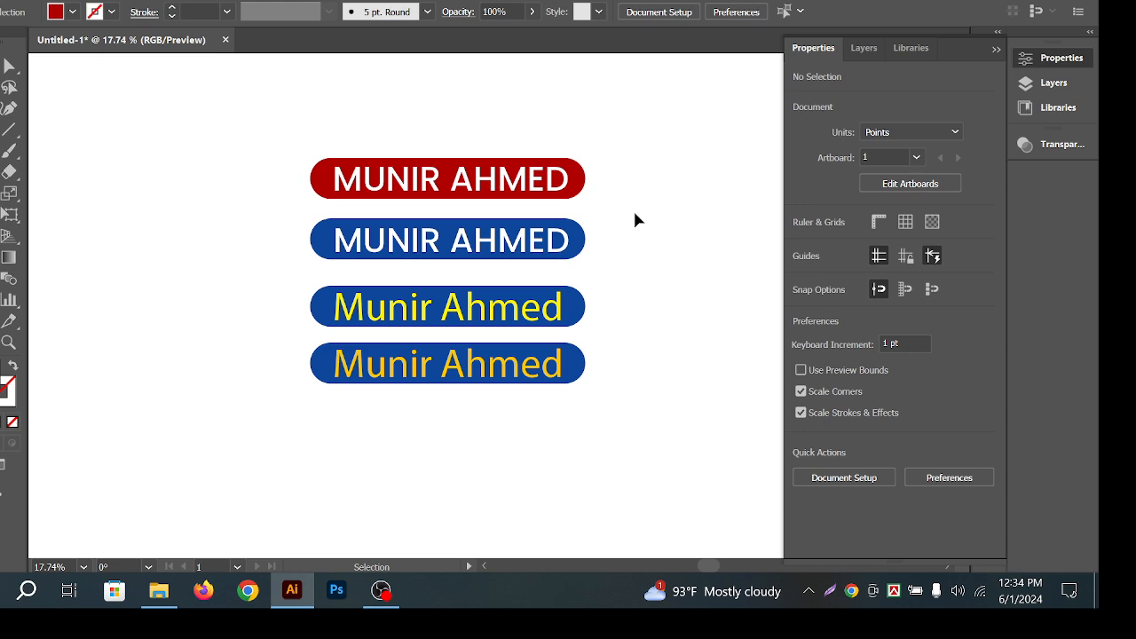
left_click_drag(275, 121, 673, 471)
left_click(652, 412)
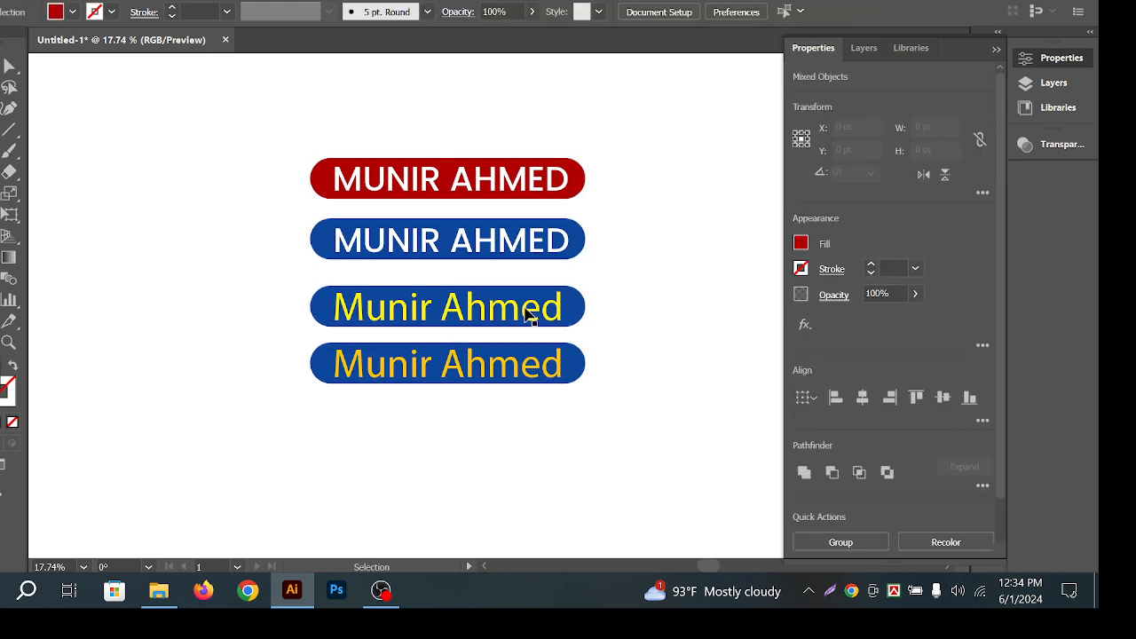
left_click(458, 189)
left_click(677, 164)
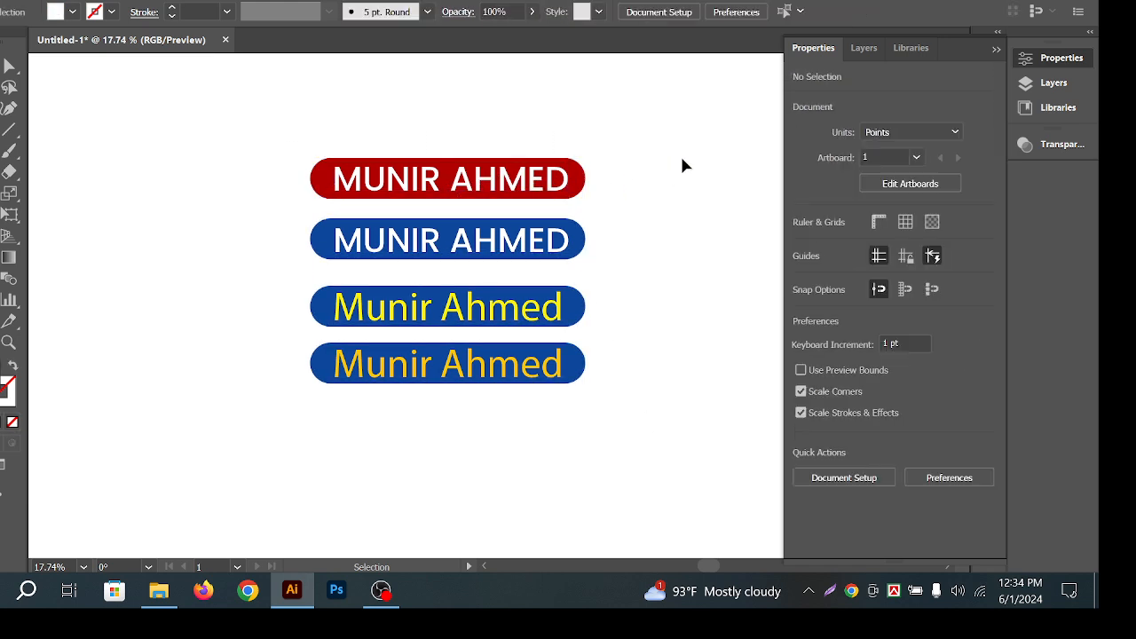
left_click_drag(140, 140, 615, 537)
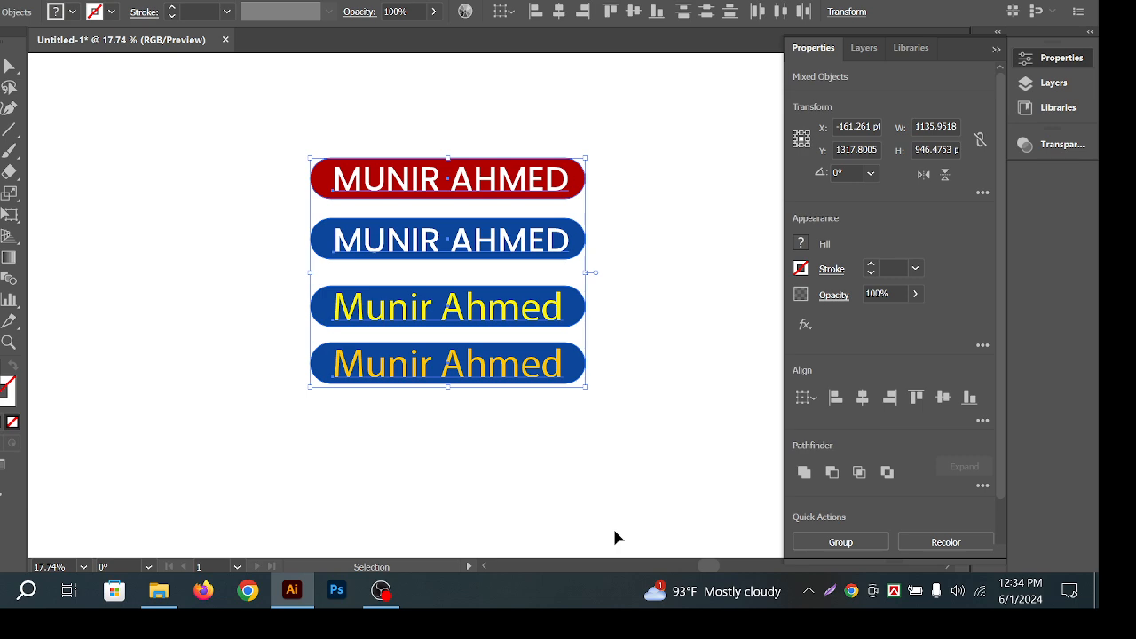
left_click(639, 406)
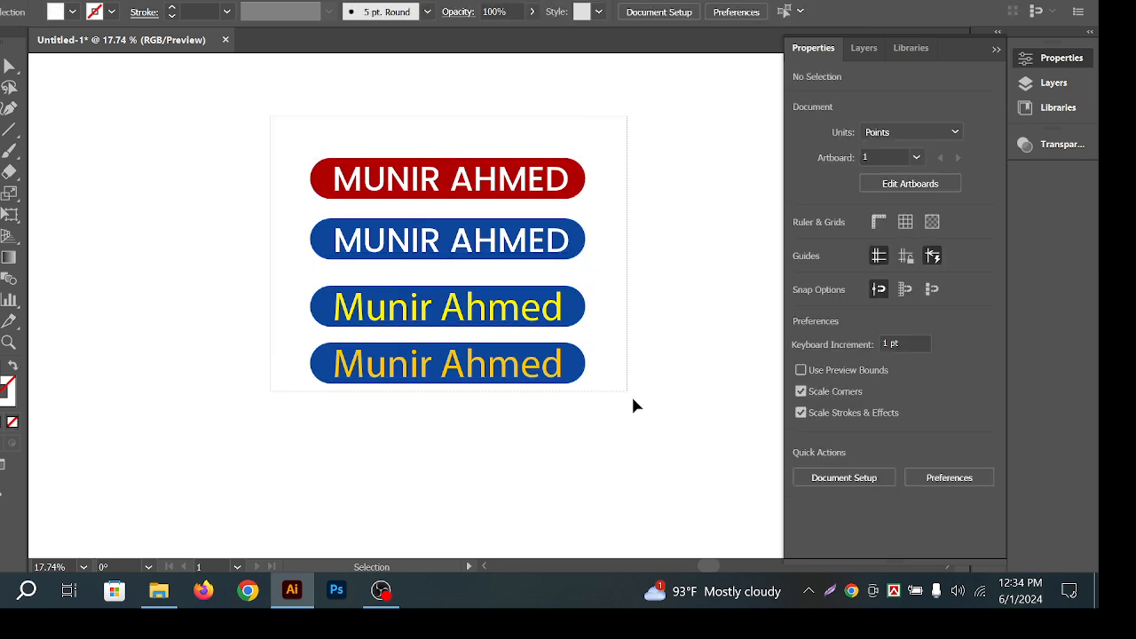